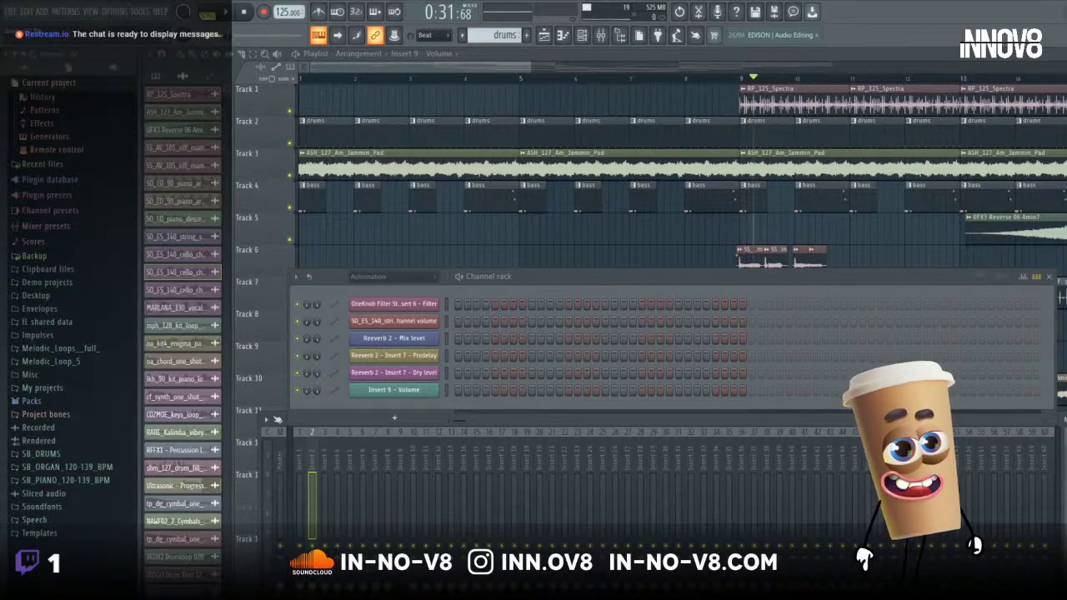
- Select mixer Insert 1, reposition the mixer, and move the channel rack down to uncover more playlist tracks
left_click(487, 419)
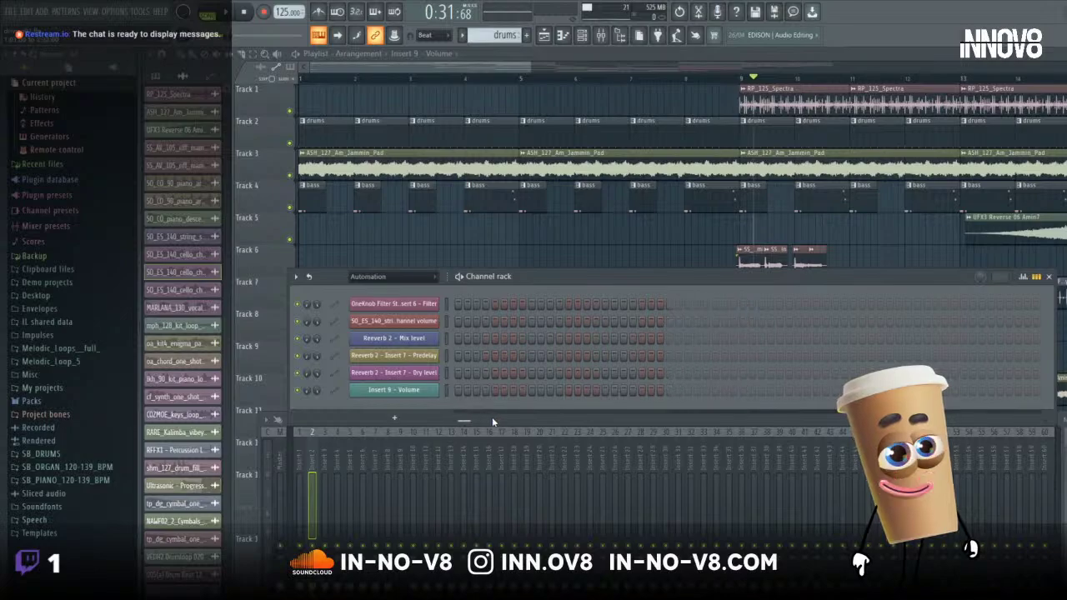
left_click(303, 434)
left_click(318, 428)
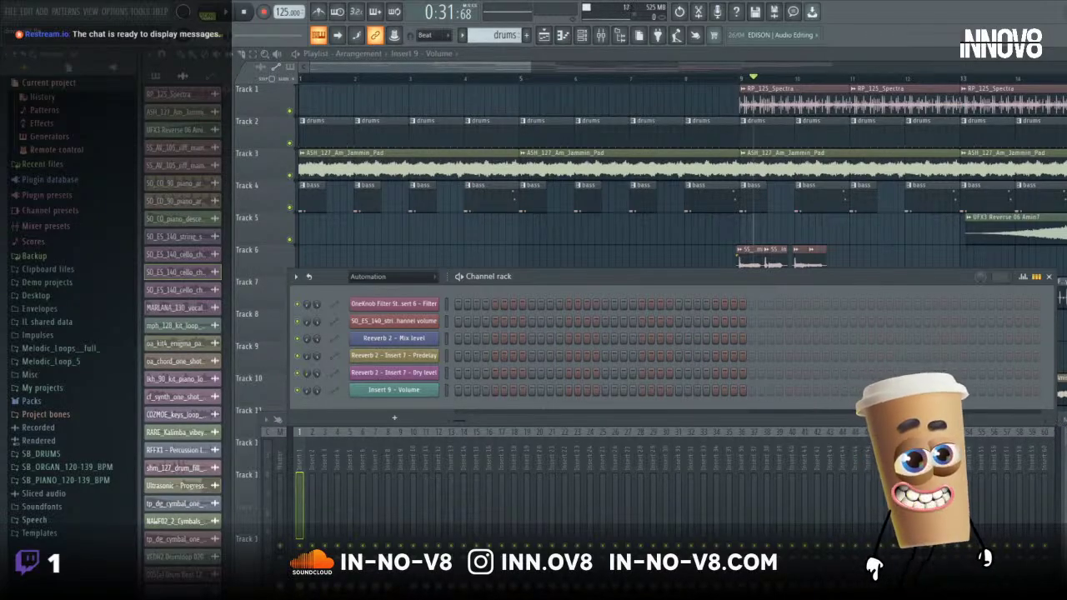
left_click(1027, 432)
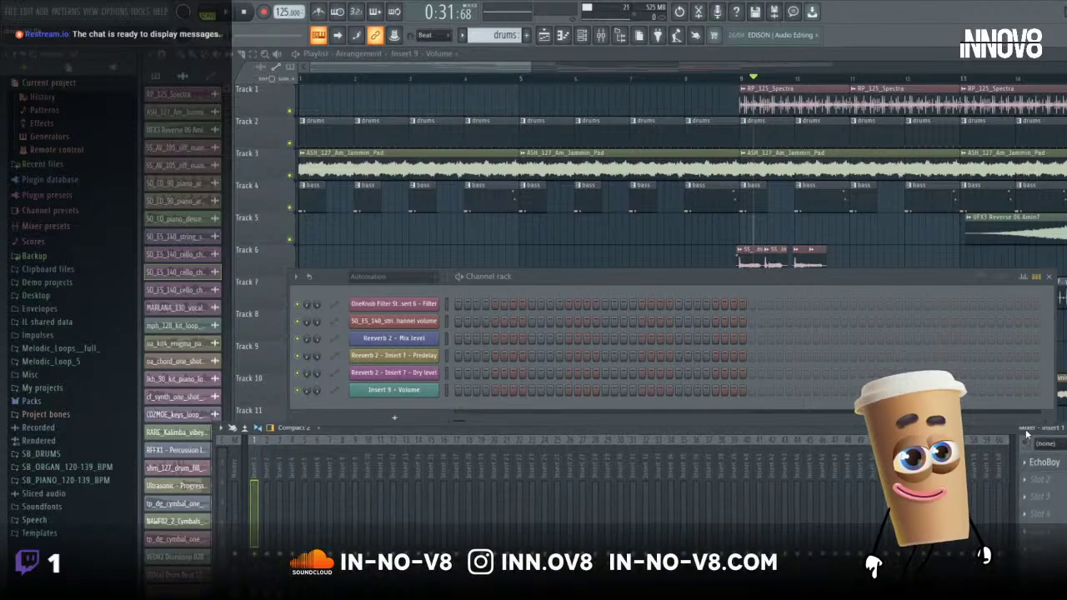
left_click_drag(1027, 432, 1055, 432)
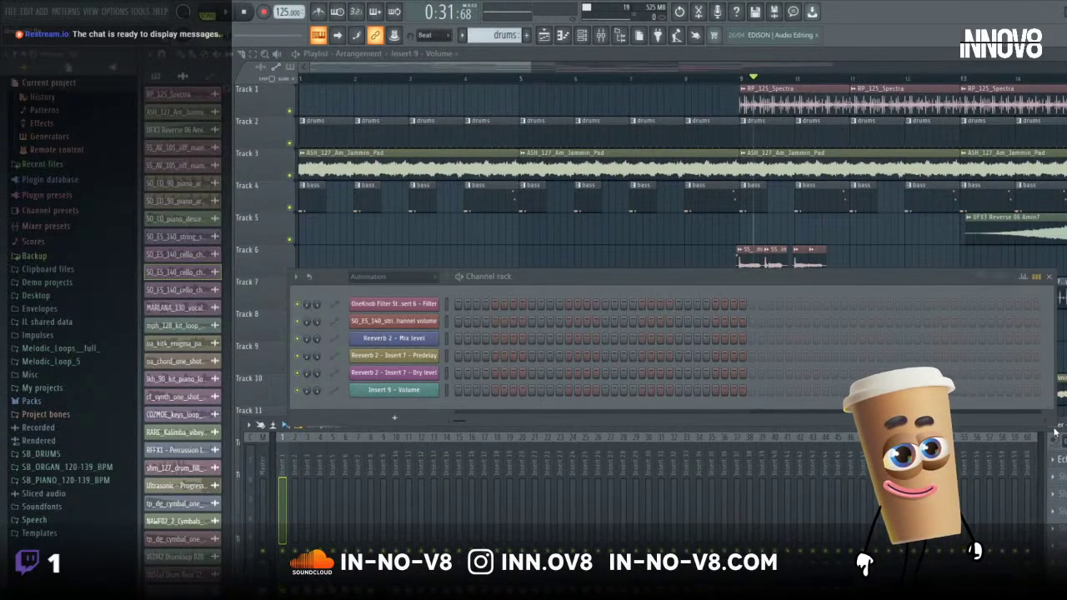
left_click_drag(689, 286, 688, 350)
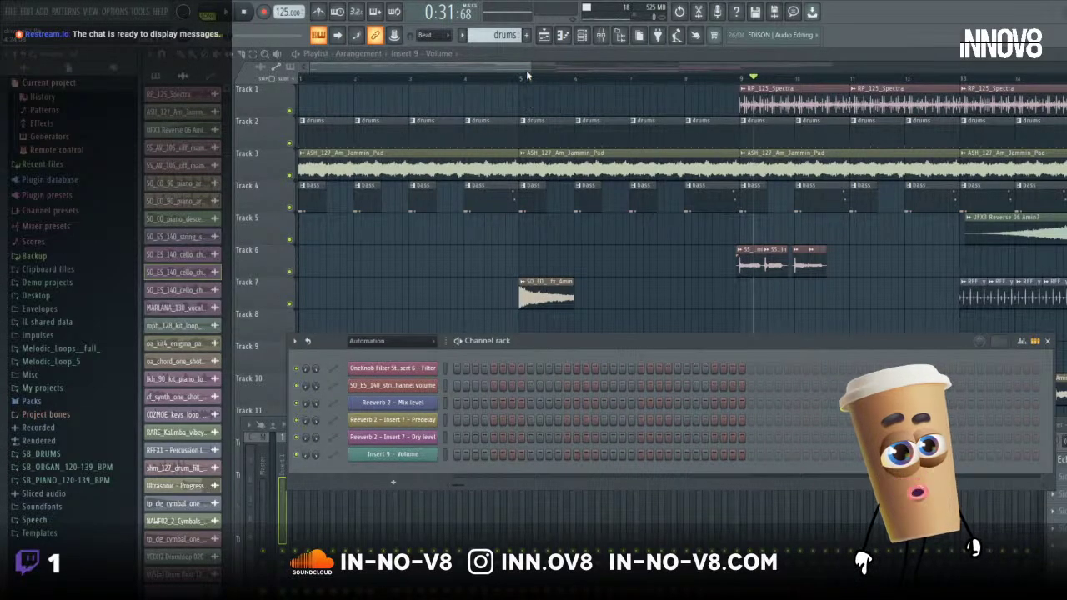
- Fit the arrangement into the playlist view and play it from the very beginning, stopping after the opening bars
left_click_drag(526, 66, 918, 66)
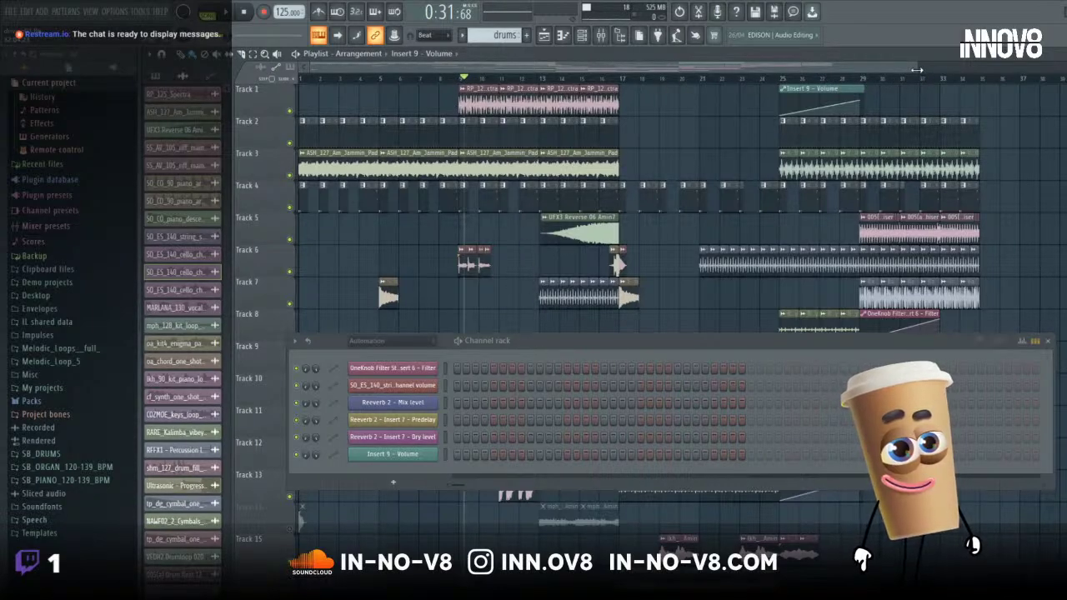
left_click_drag(917, 70, 847, 70)
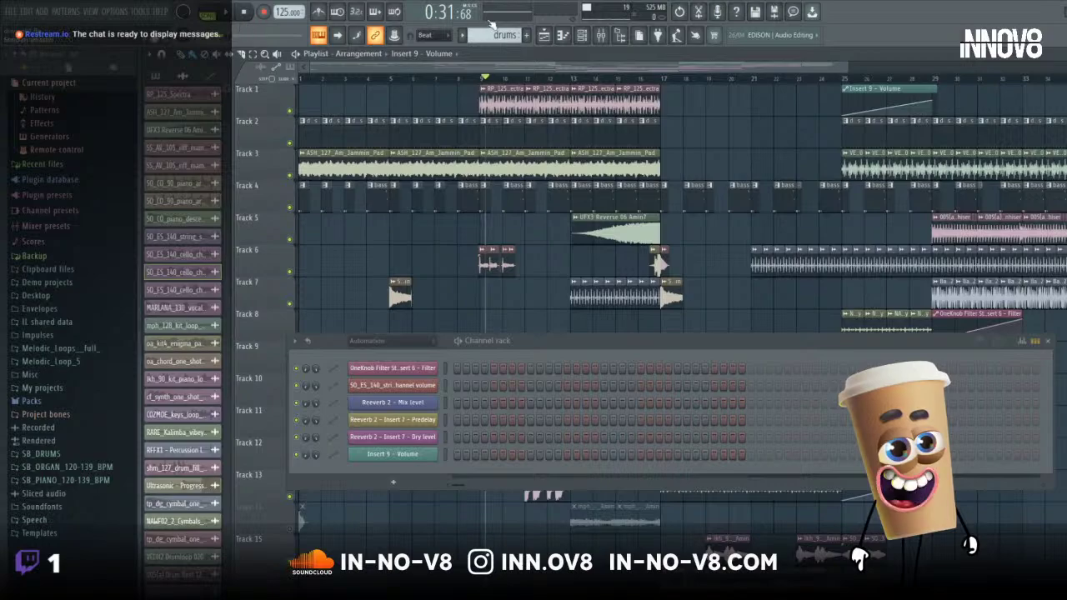
left_click_drag(856, 68, 909, 86)
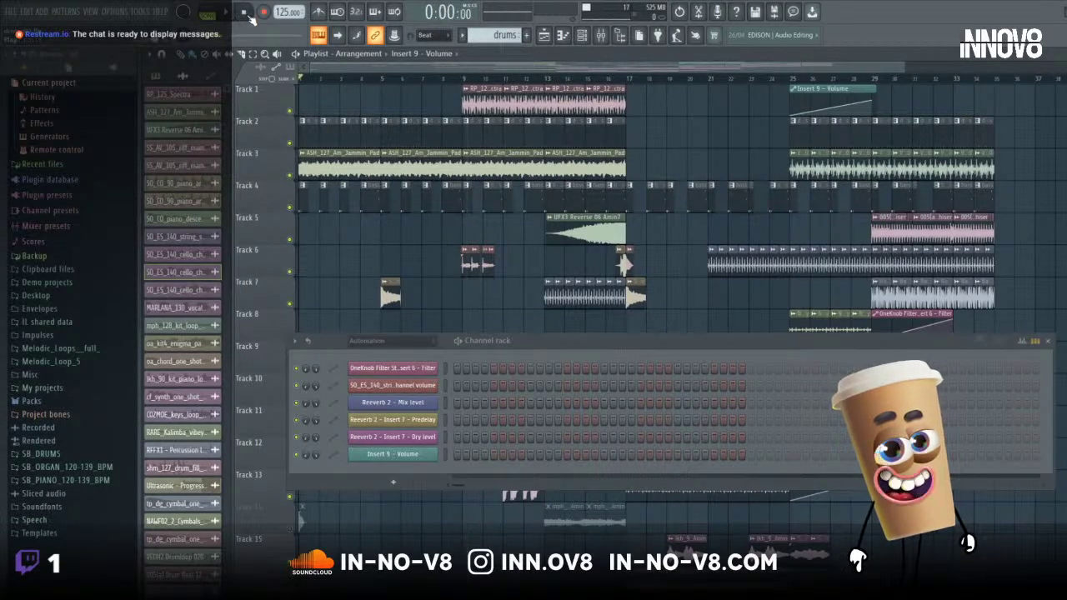
key("space")
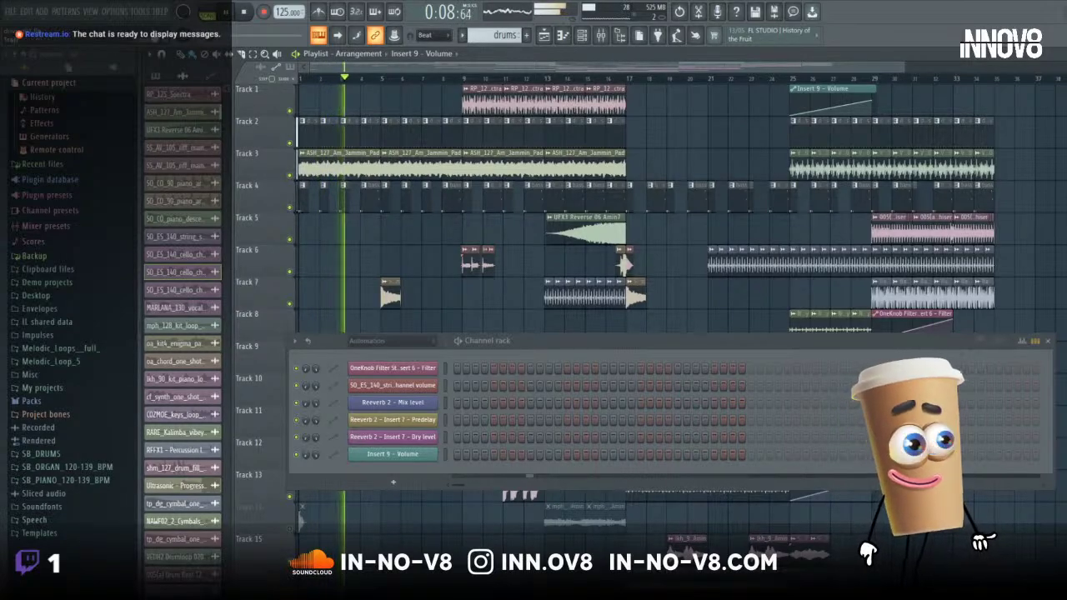
left_click(244, 12)
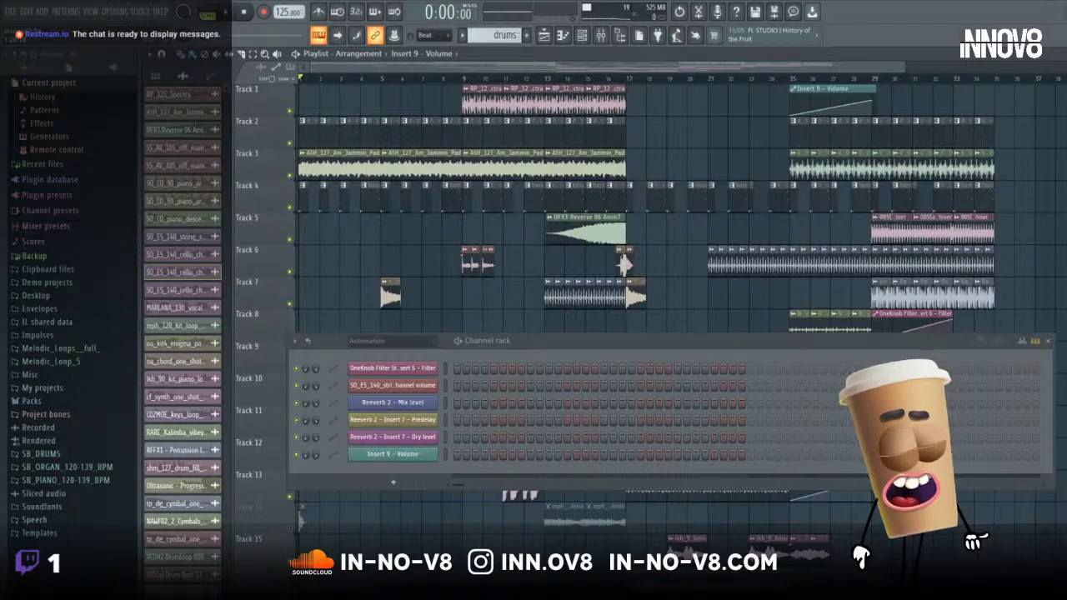
- Look over the arrangement, play the section from about bar 9 into the build-up after bar 13, and stop playback
left_click_drag(302, 67, 460, 69)
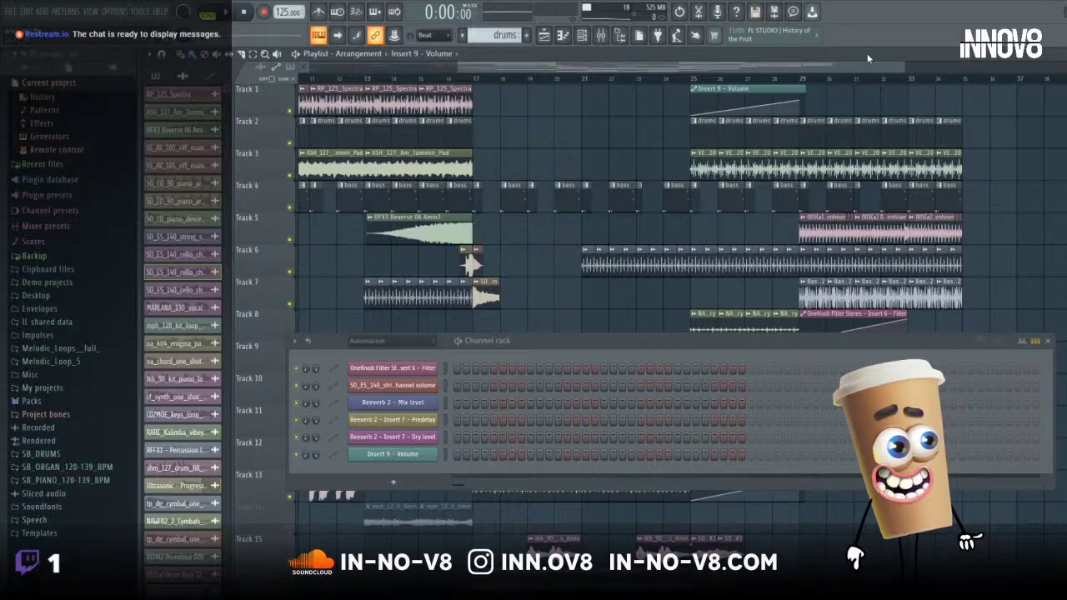
left_click_drag(902, 66, 851, 74)
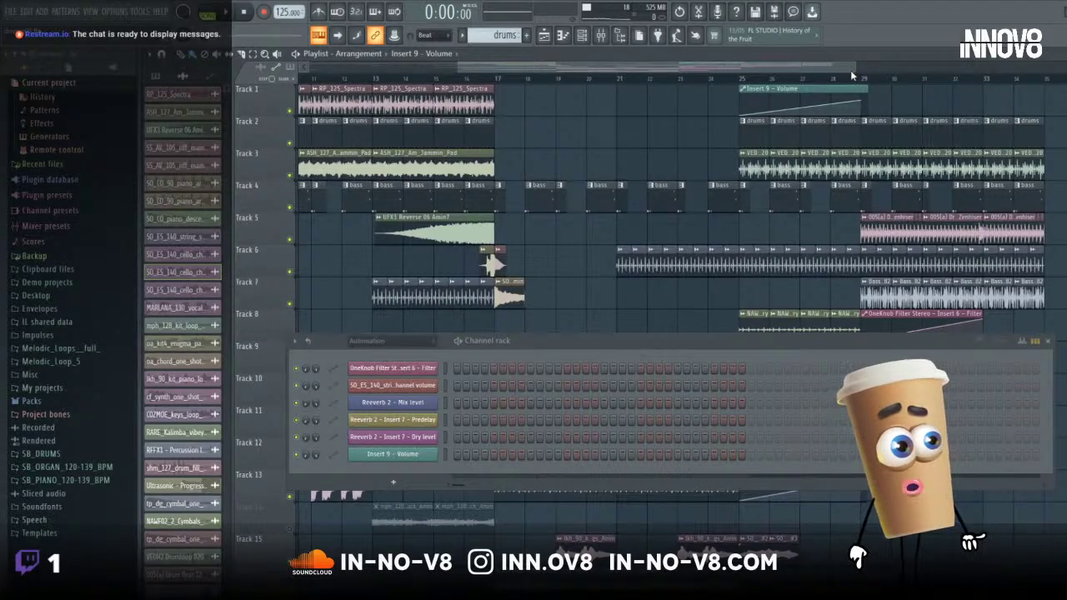
left_click_drag(478, 71, 393, 78)
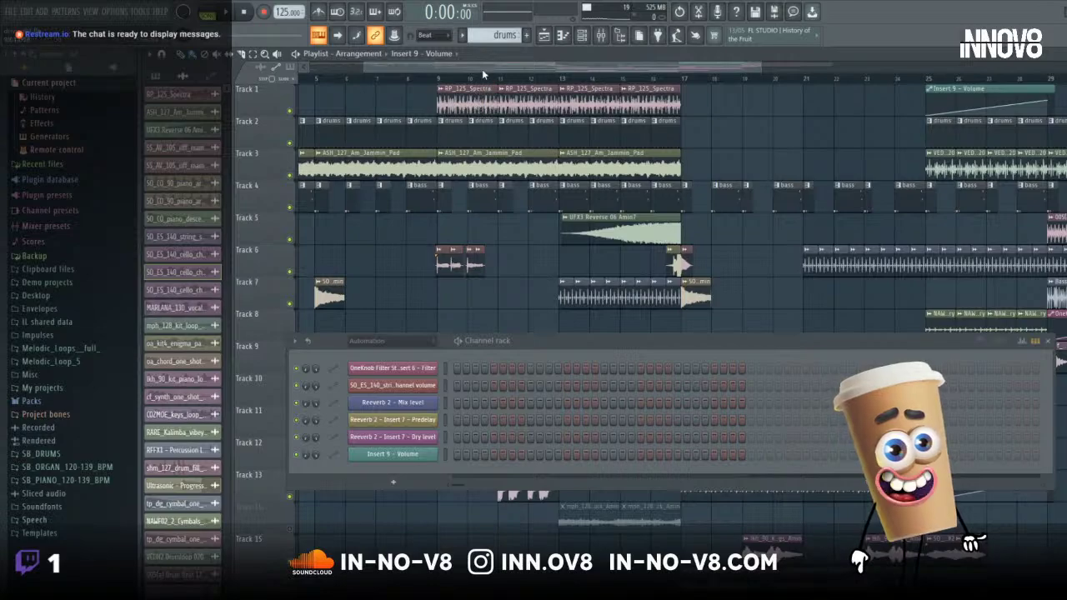
left_click_drag(482, 69, 755, 74)
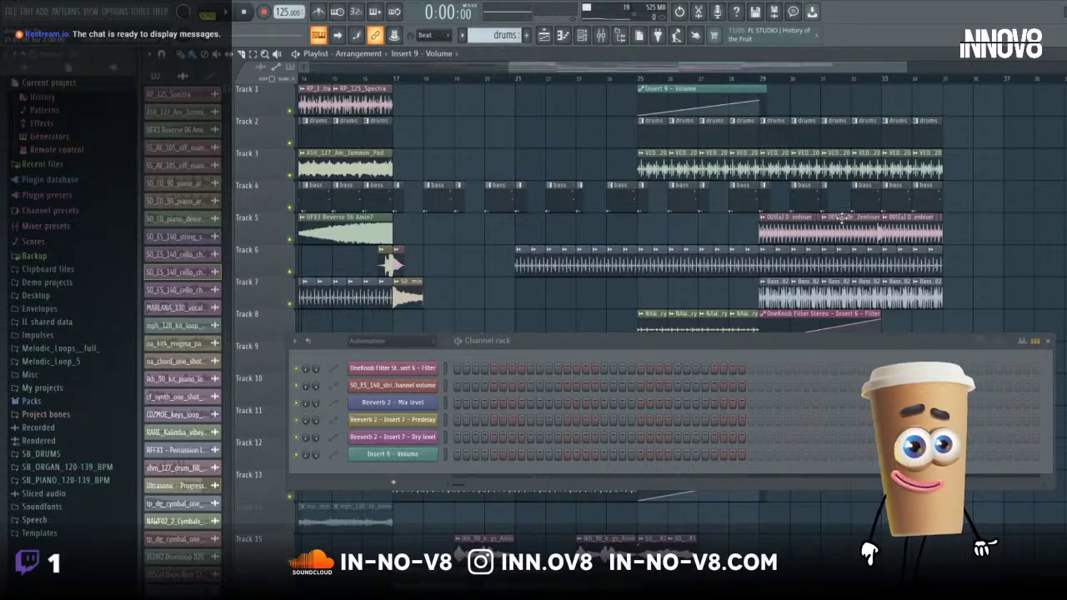
left_click_drag(508, 65, 300, 65)
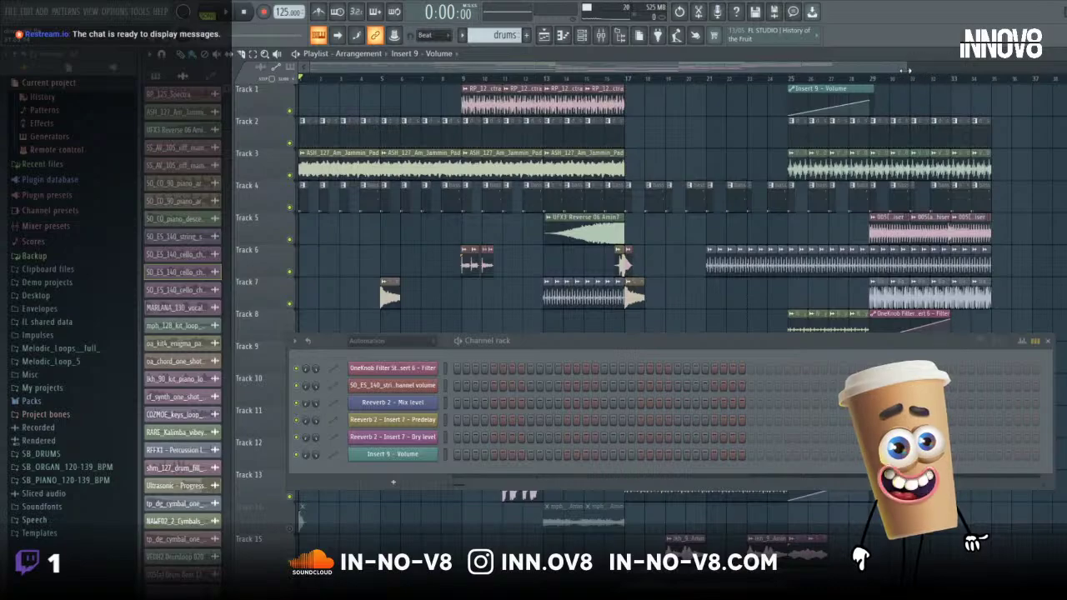
left_click_drag(907, 65, 522, 108)
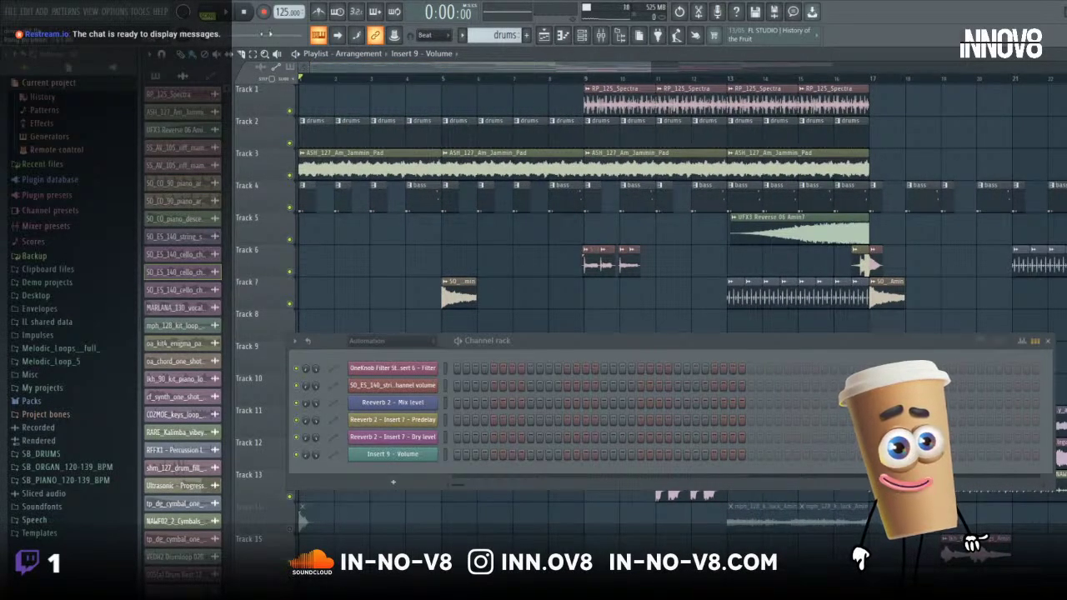
left_click(584, 84)
left_click(242, 13)
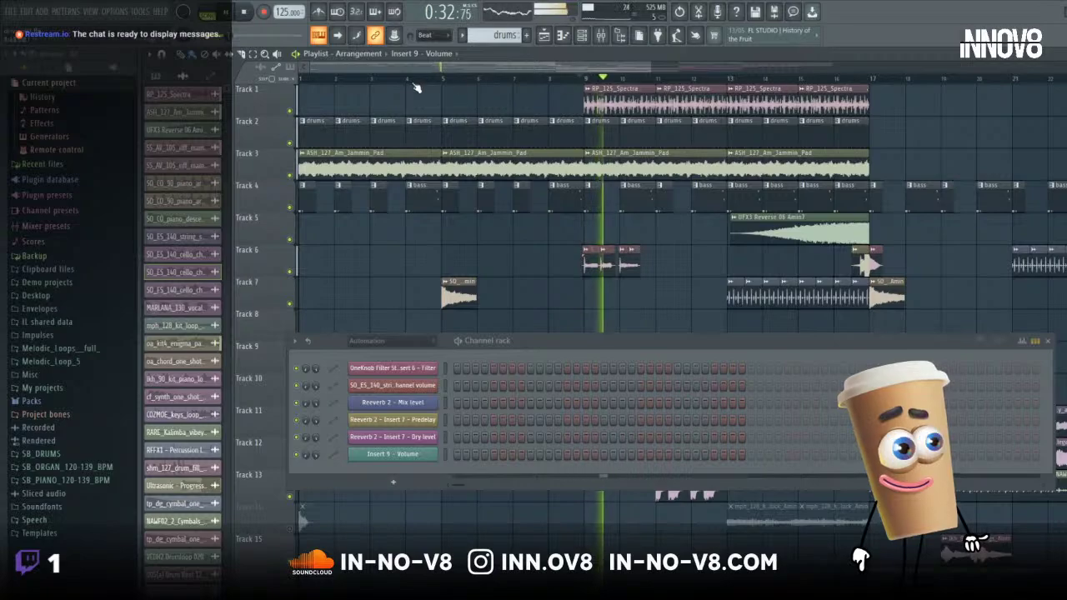
left_click_drag(348, 69, 476, 72)
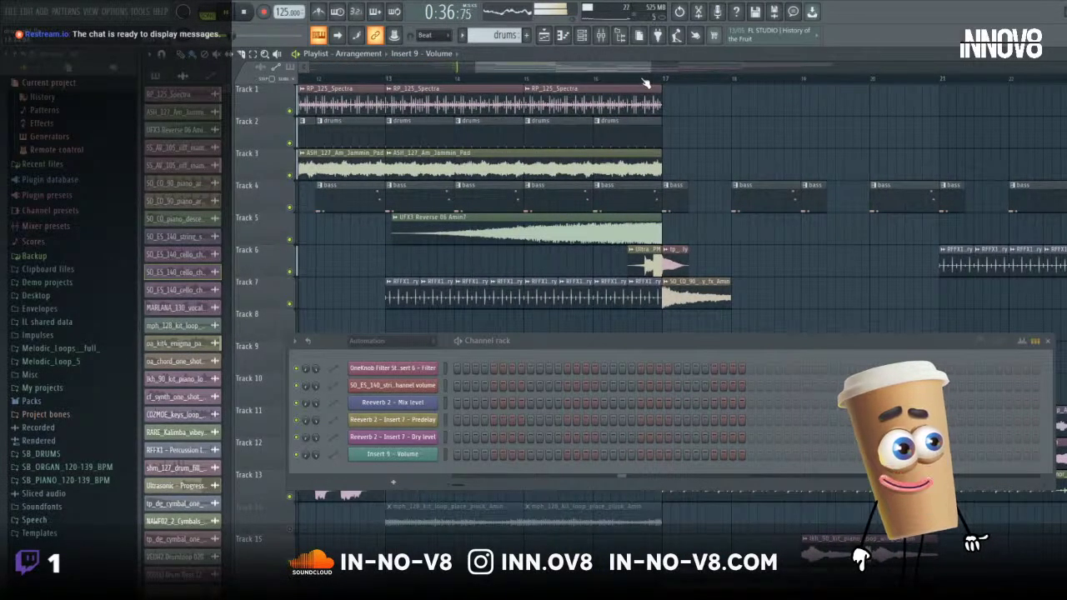
left_click_drag(655, 70, 574, 89)
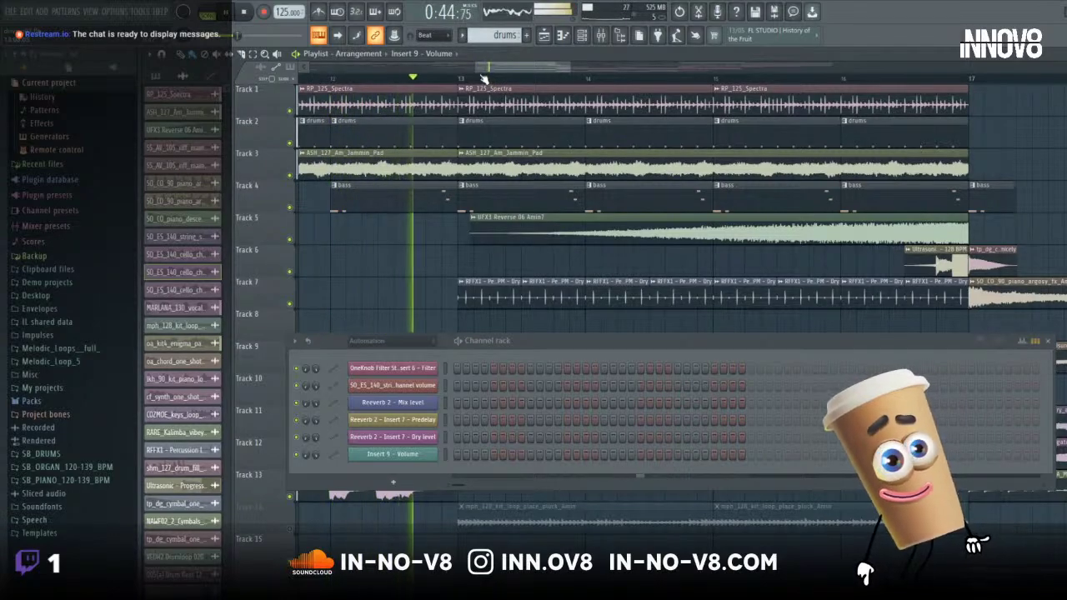
left_click_drag(477, 67, 500, 80)
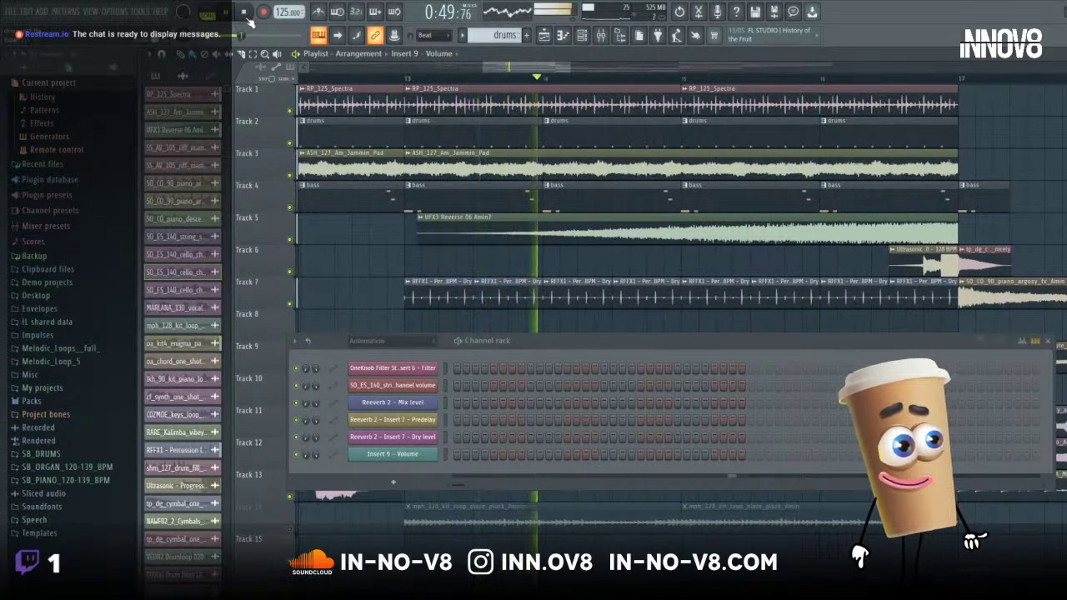
left_click(244, 12)
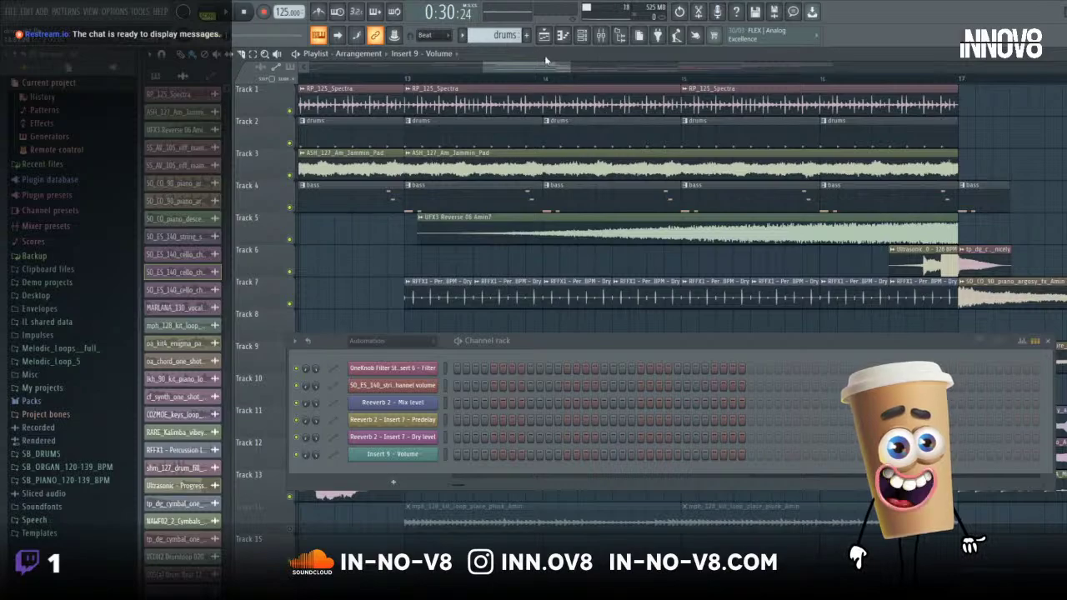
- Move the channel rack clear of the playlist so the tracks around bars 20 to 36 are uncovered
scroll(569, 66, "down", 6)
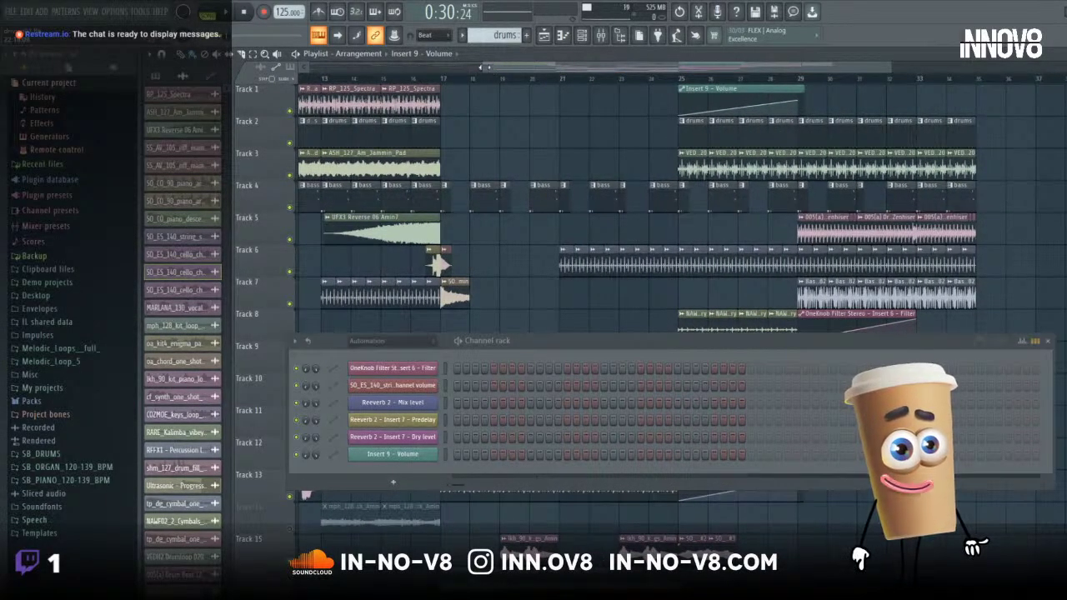
left_click_drag(482, 67, 608, 74)
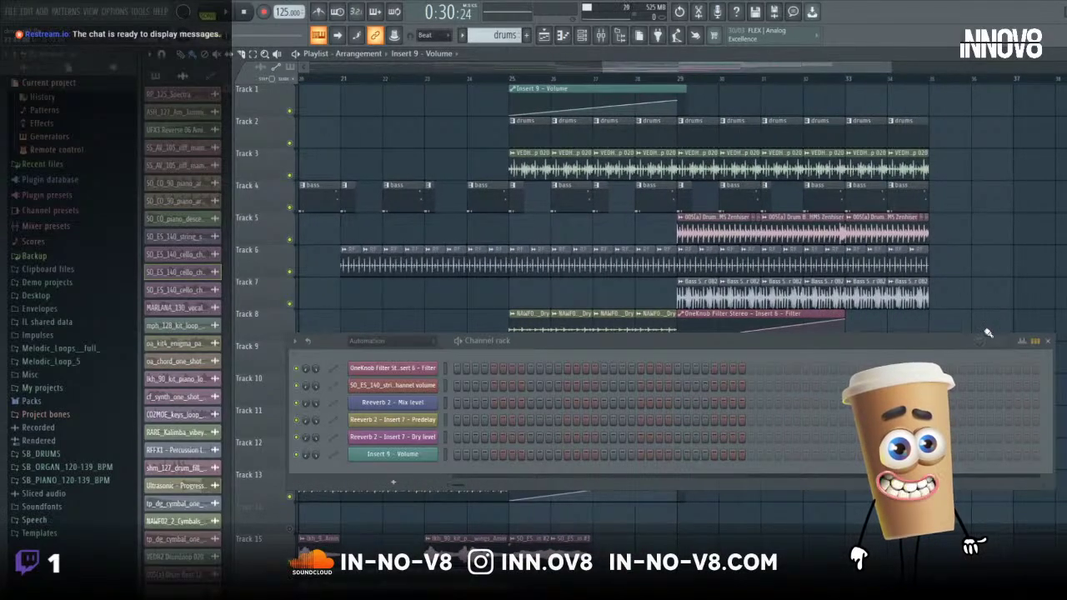
left_click_drag(862, 346, 858, 583)
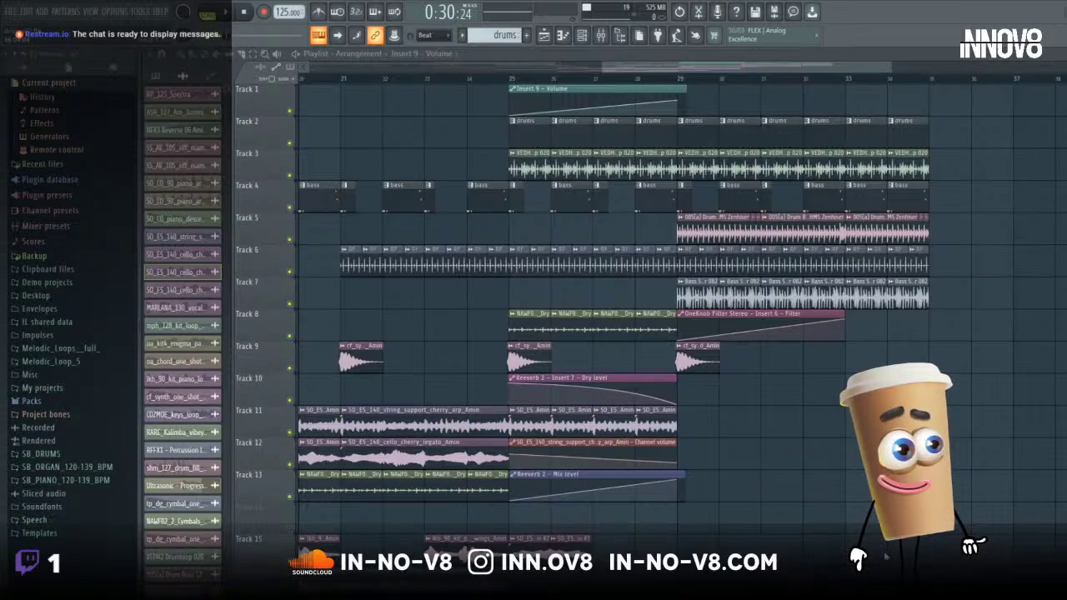
- Set the playback position just before bar 25, play the transition up to bar 29, and stop
left_click(504, 79)
left_click(228, 13)
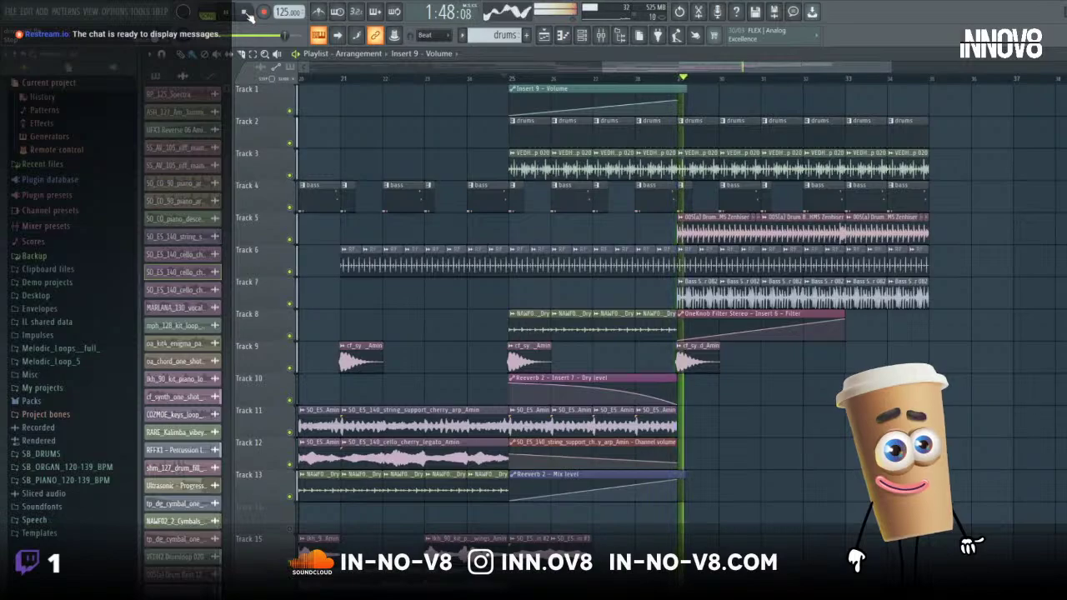
key("space")
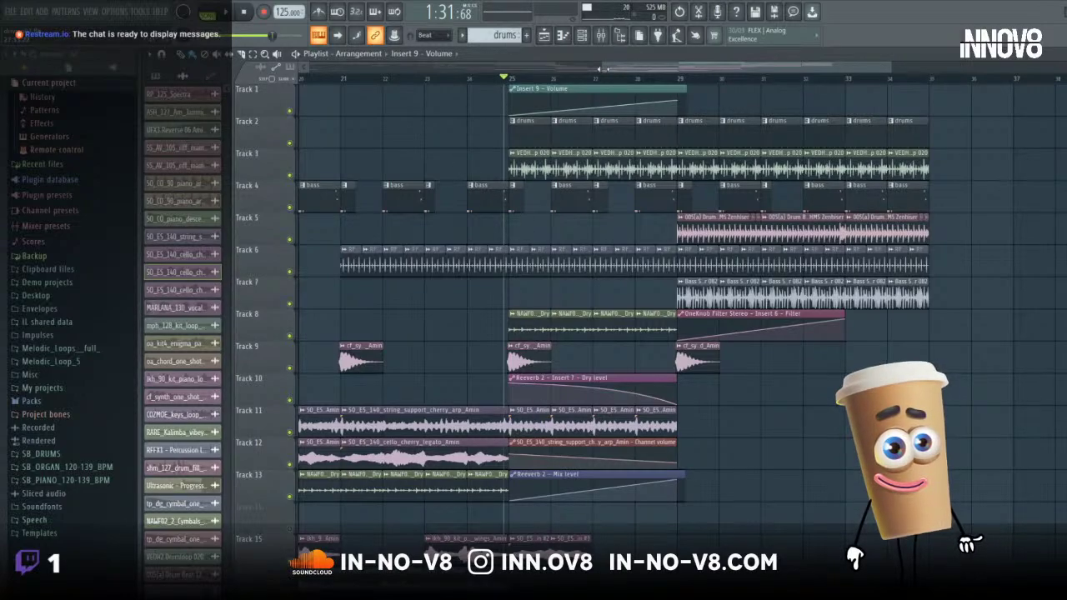
- Review the automation and sample clips on Tracks 4 to 17, replay from bar 25 past bar 29, and stop
mouse_move(609, 68)
left_mouse_down()
mouse_move(542, 77)
mouse_move(633, 81)
mouse_move(613, 87)
left_mouse_up()
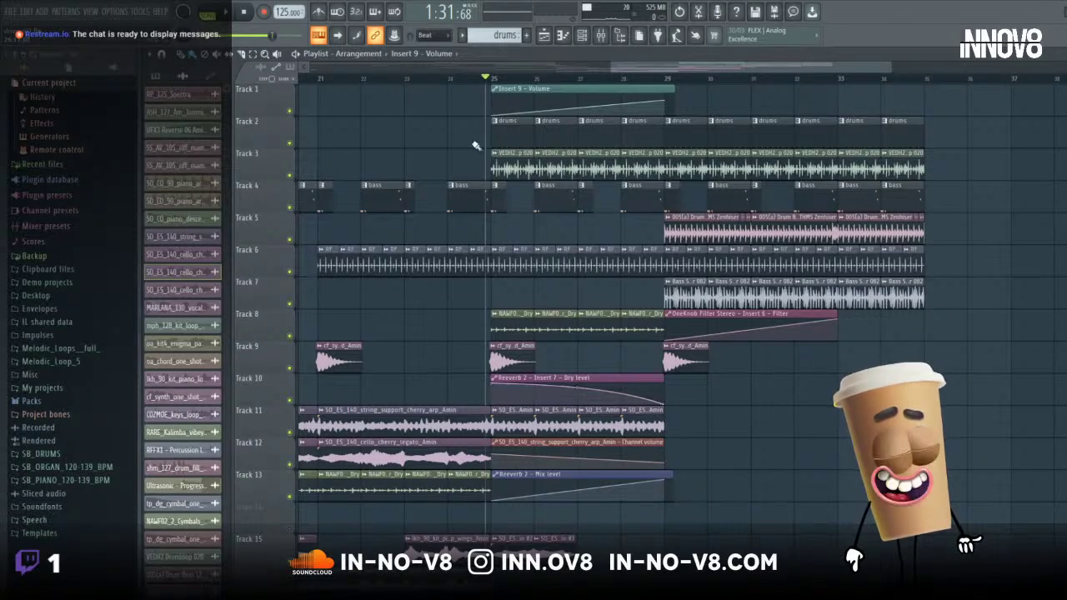
left_click_drag(613, 69, 668, 145)
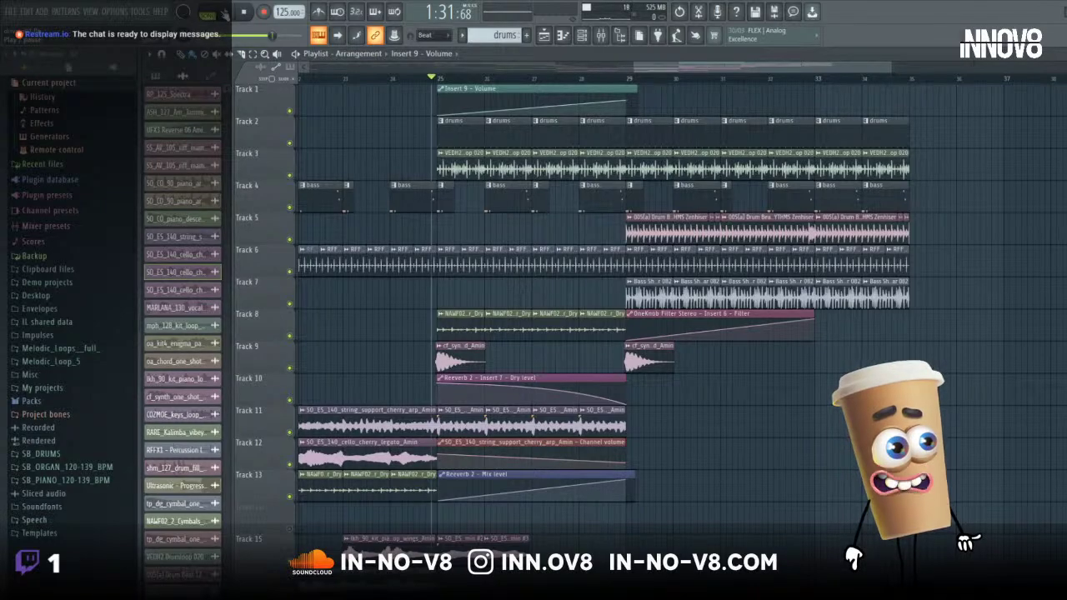
mouse_move(484, 114)
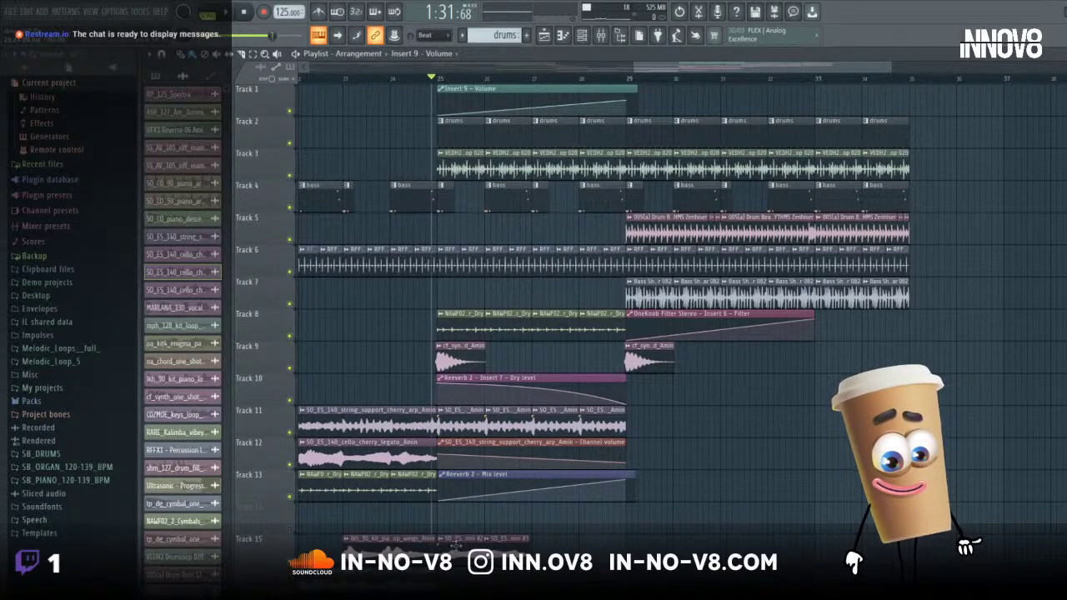
scroll(457, 544, "down", 3)
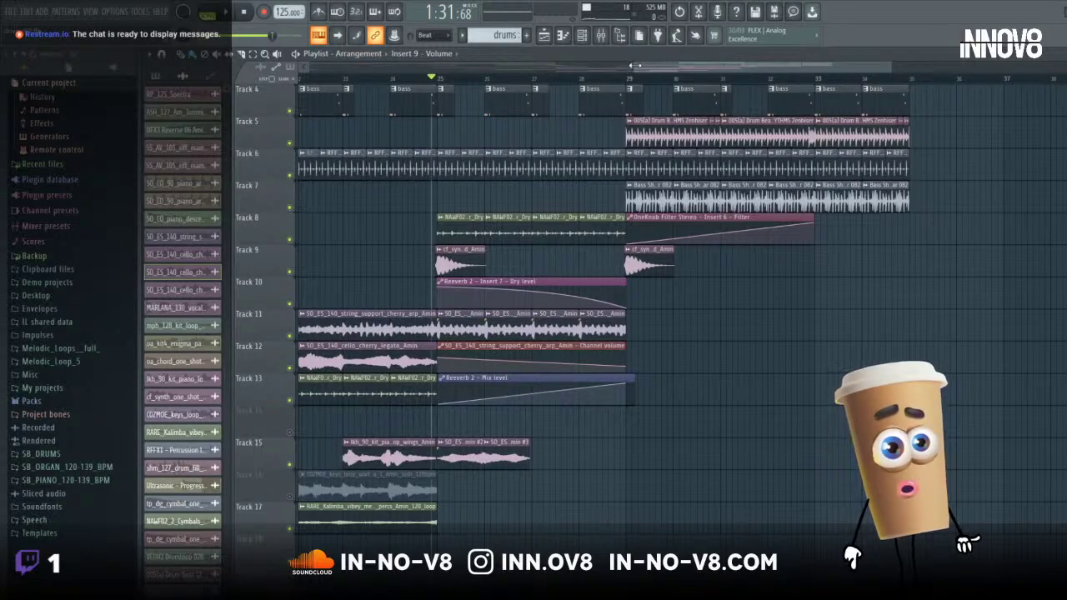
left_click_drag(642, 66, 582, 65)
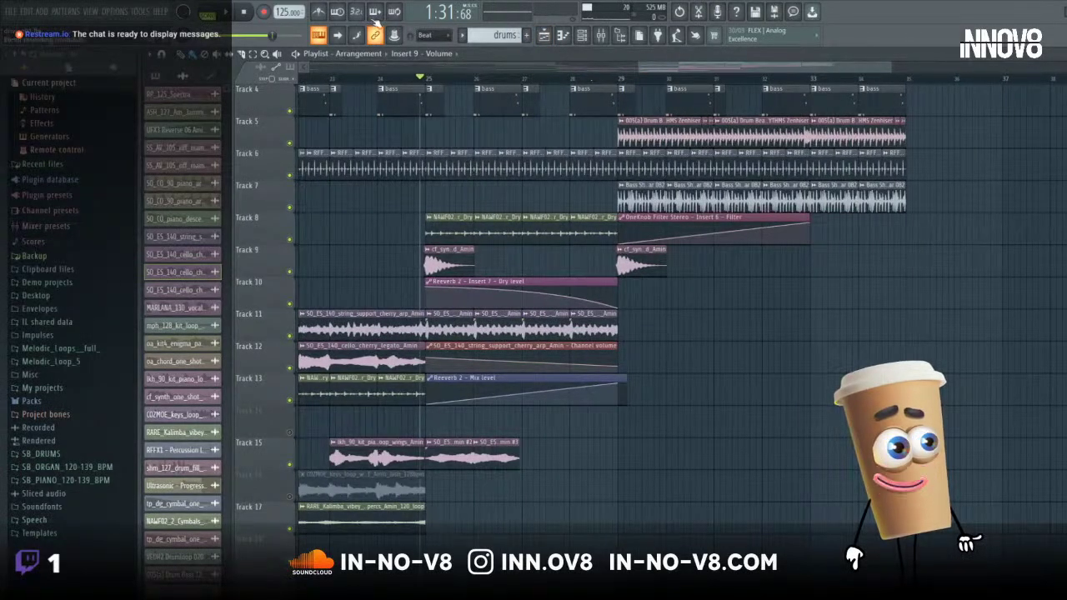
left_click(242, 11)
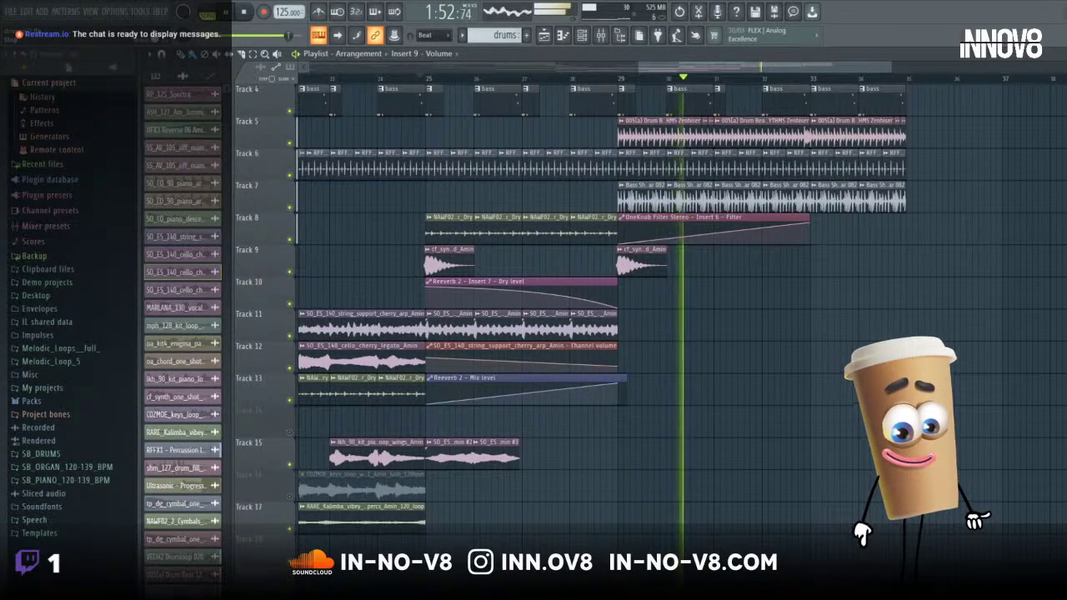
key("space")
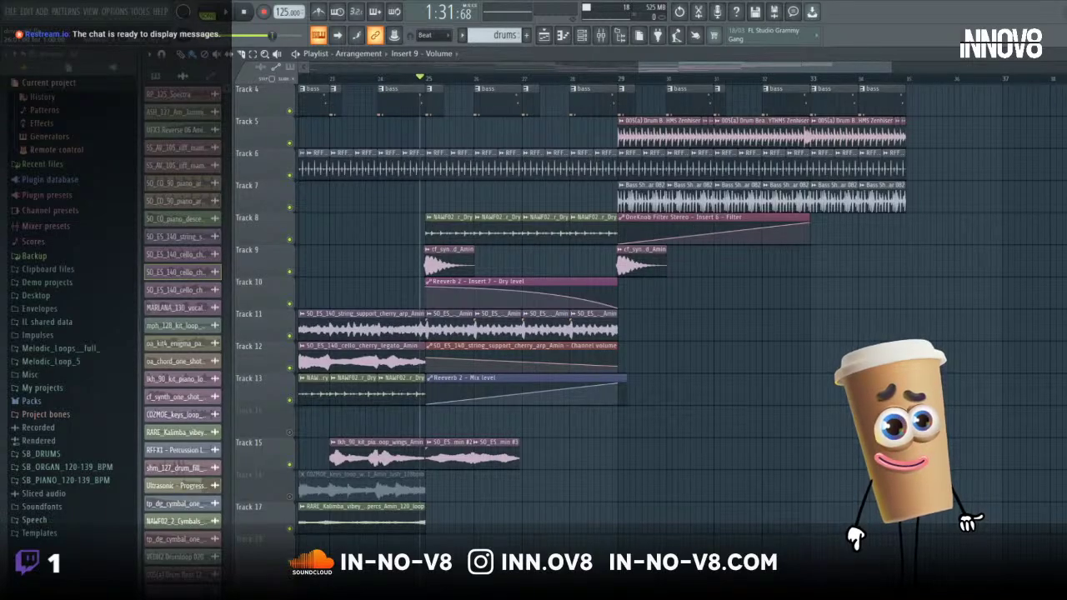
- Look over the clips and automation on Tracks 1 to 17 from bar 1 to about bar 35
scroll(583, 309, "down", 6)
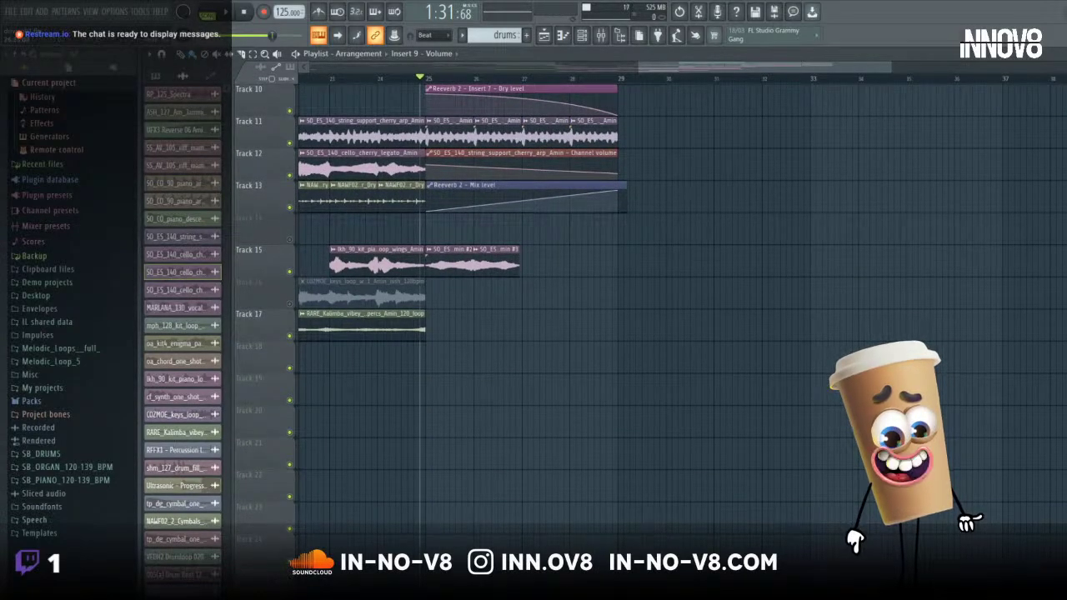
left_click(510, 68)
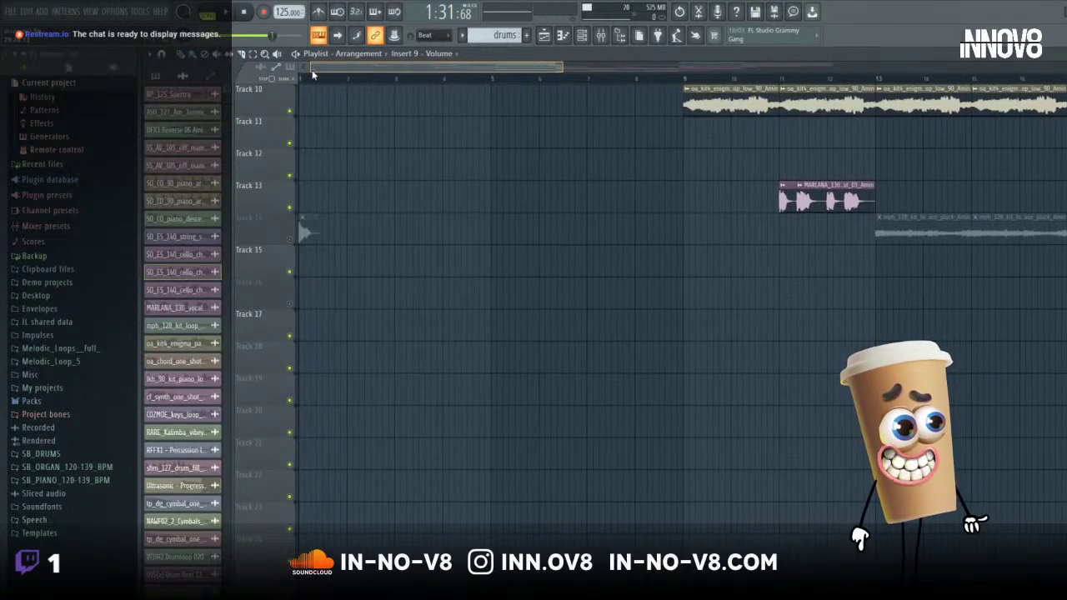
scroll(467, 376, "up", 2)
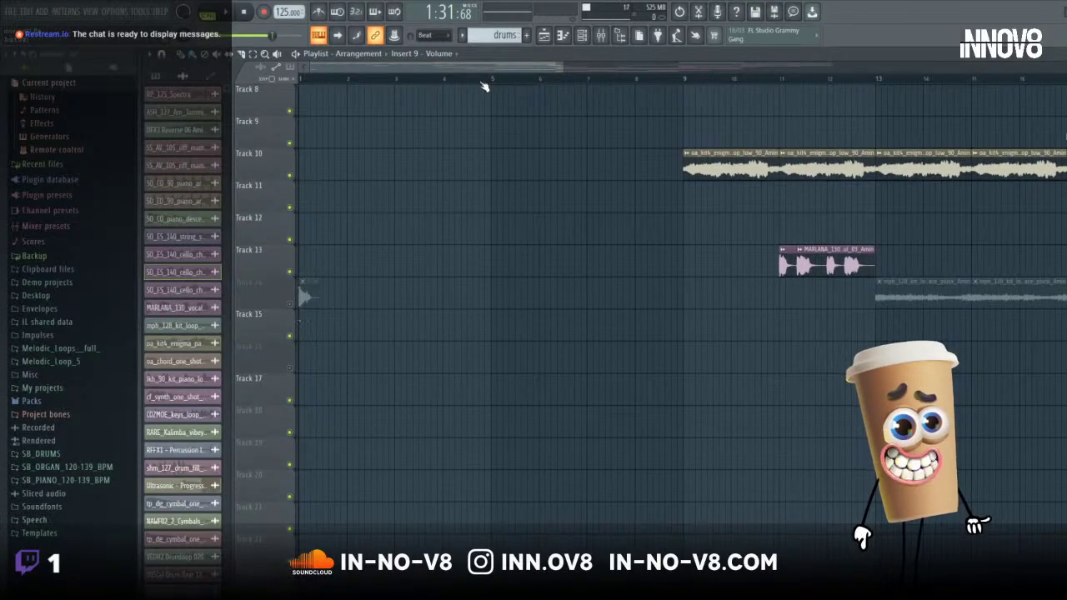
left_click_drag(570, 63, 854, 64)
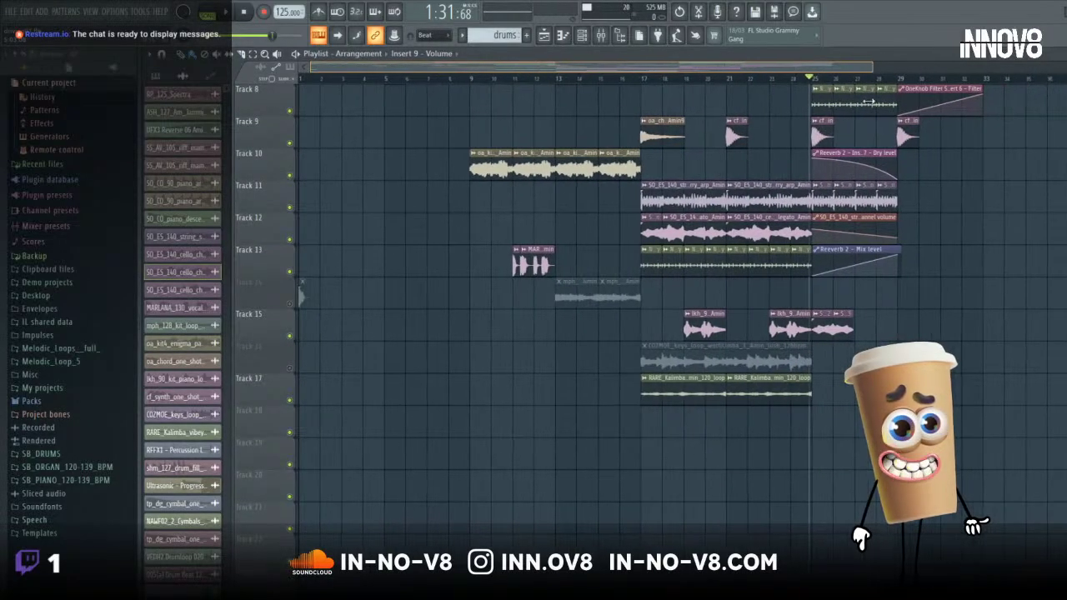
scroll(588, 395, "up", 6)
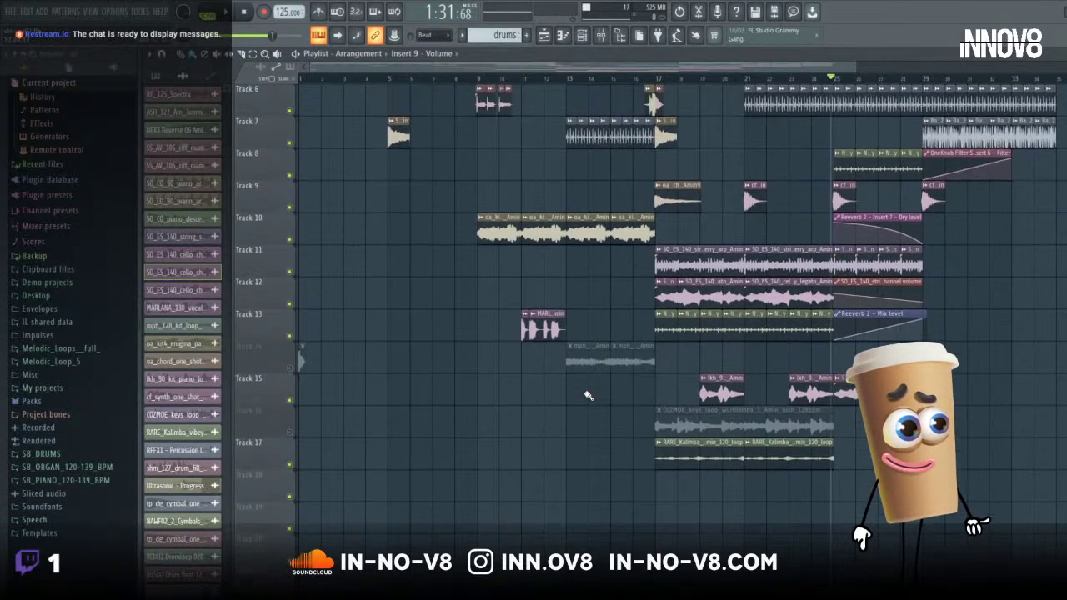
scroll(588, 396, "up", 1)
scroll(587, 395, "down", 3)
scroll(584, 393, "up", 3)
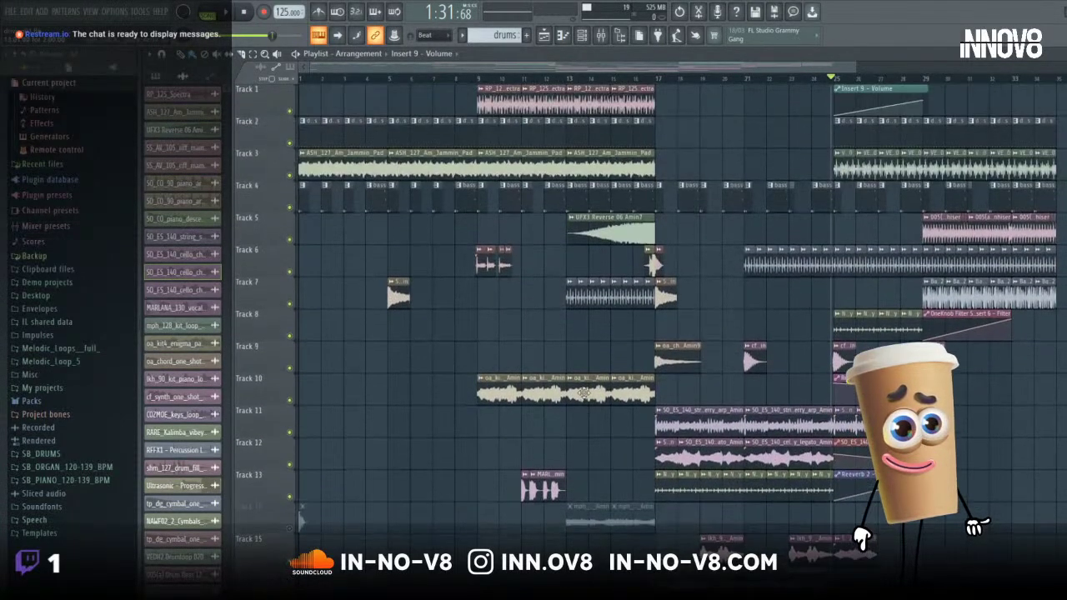
- Place the TSML_Beats_Piano_Rhodes_Chords_90bpm_Amin sample at bar 1 on the empty Track 18
scroll(584, 394, "down", 8)
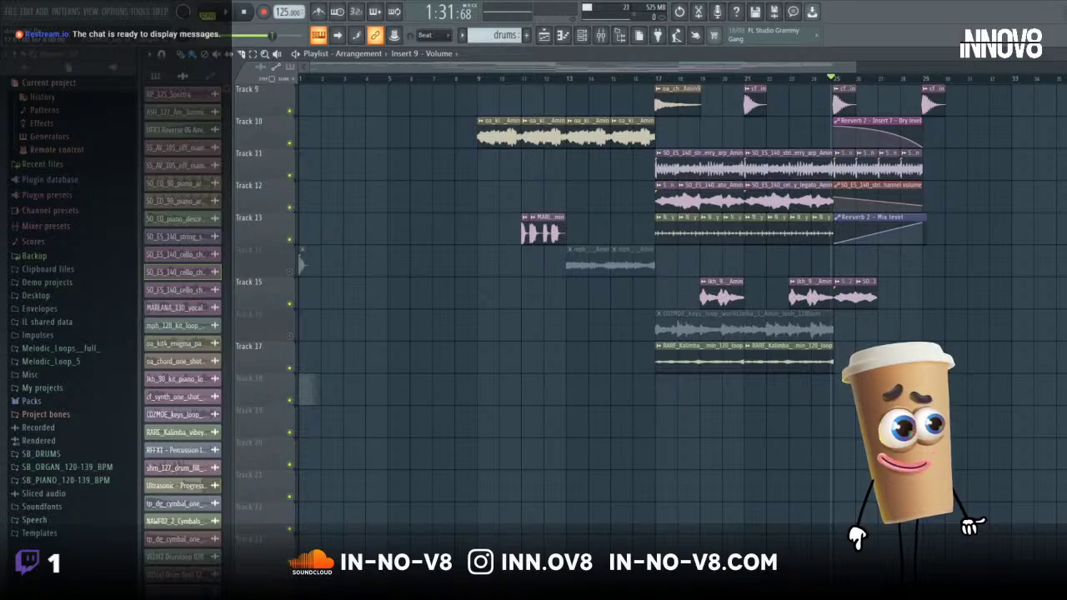
left_click_drag(310, 387, 338, 385)
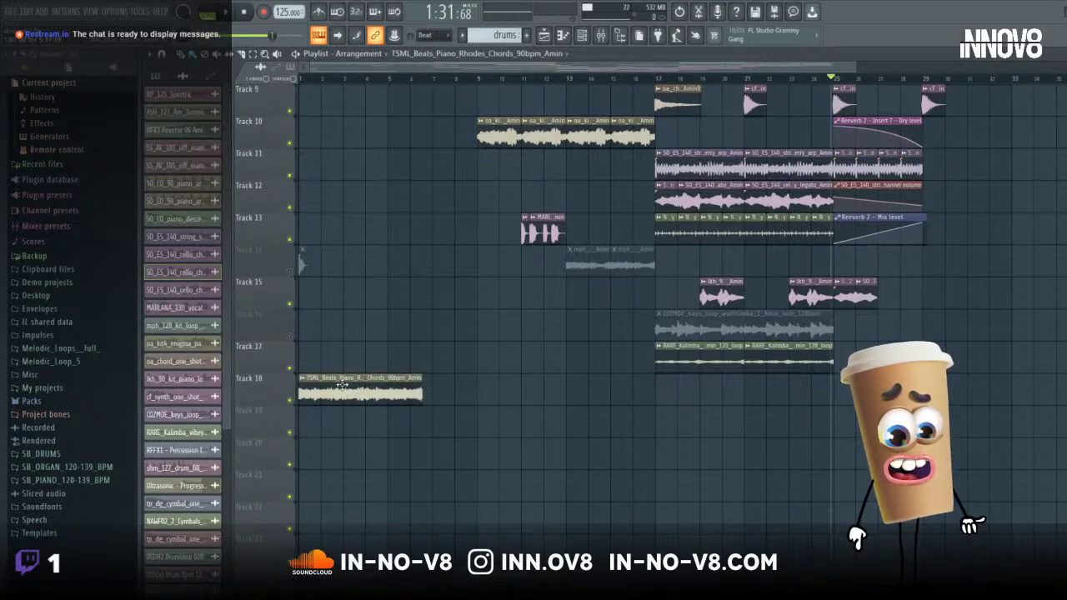
- Run tempo detection on the Track 18 piano clip, enter 90 BPM as its tempo, and decline changing the project tempo
left_click(304, 379)
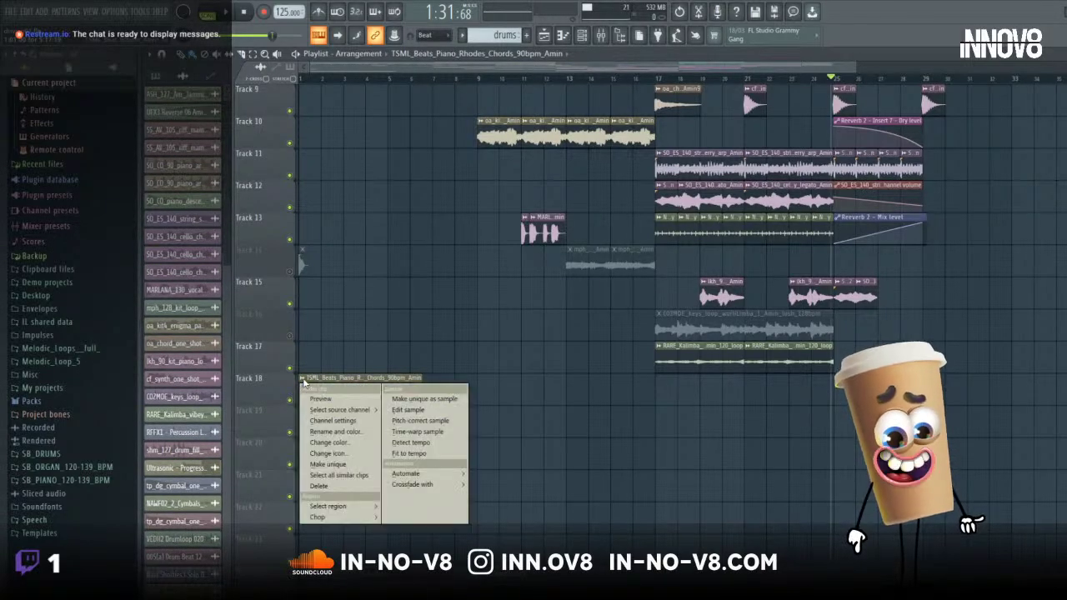
left_click(416, 443)
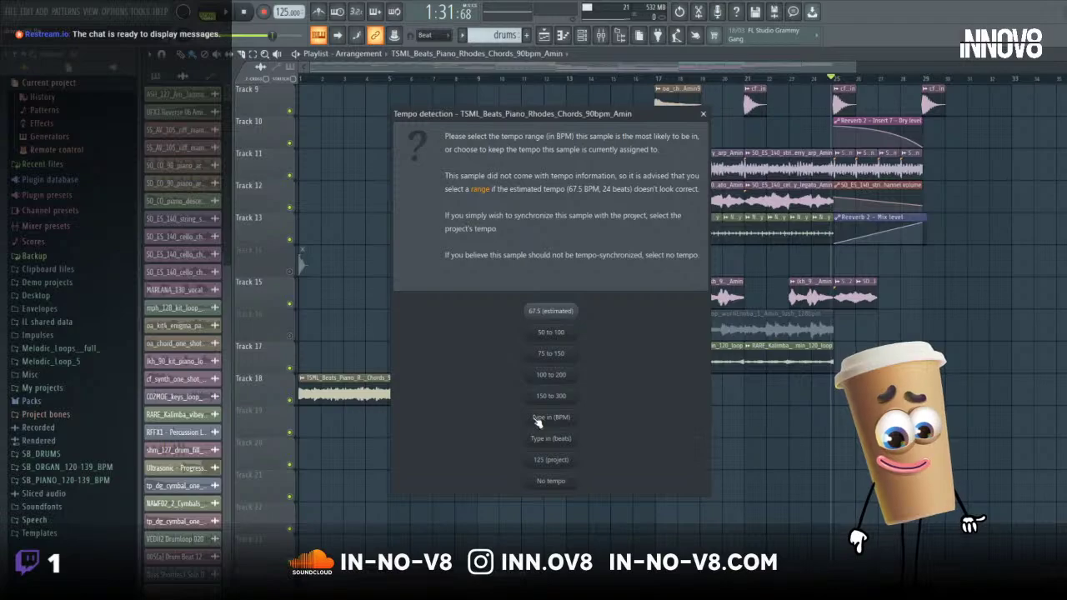
left_click_drag(478, 119, 636, 116)
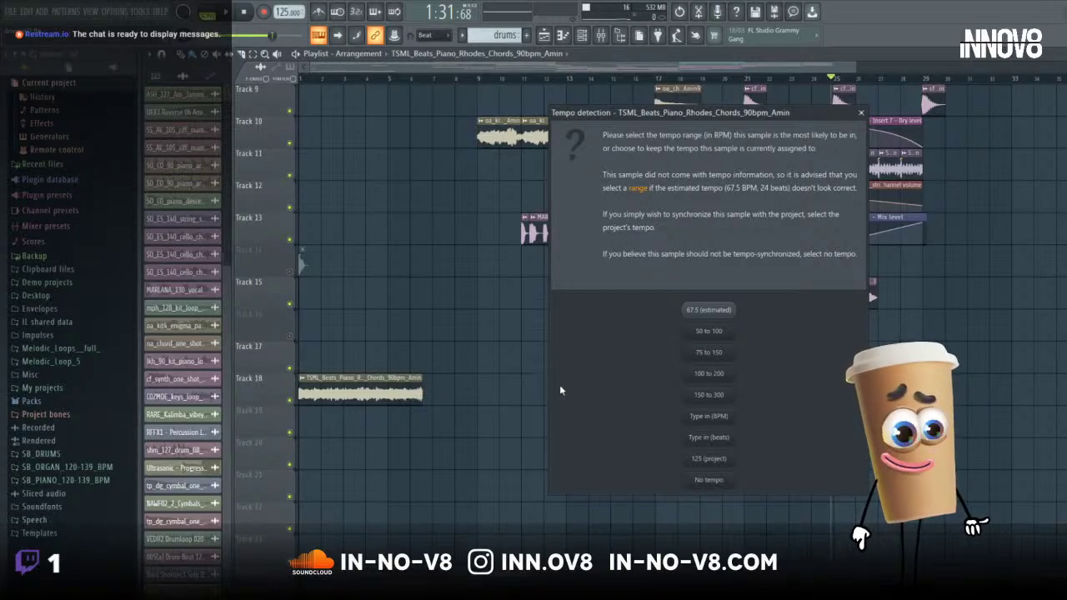
left_click(724, 418)
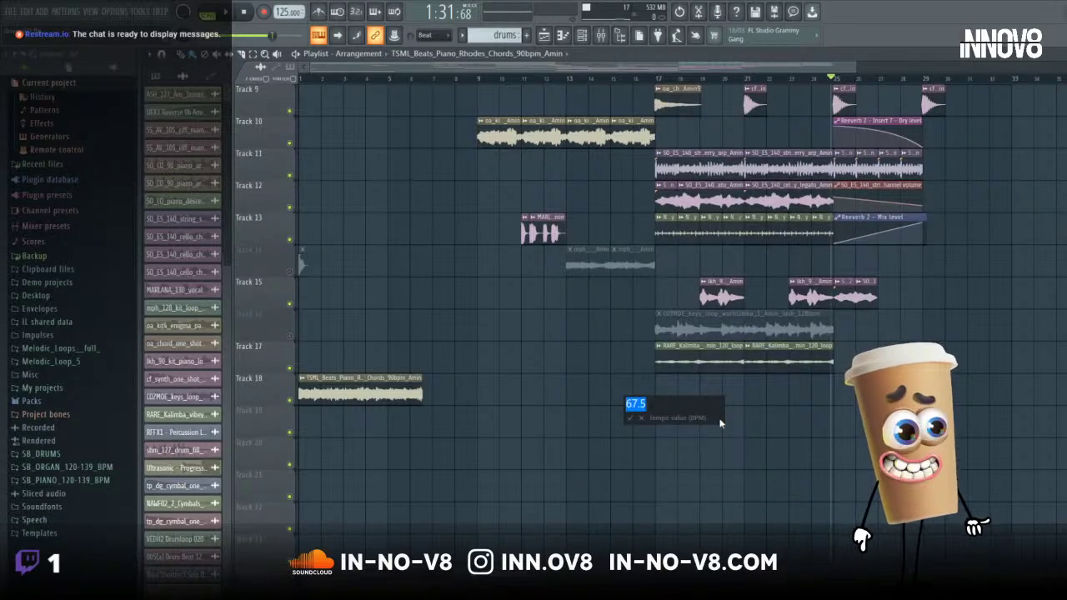
type("90")
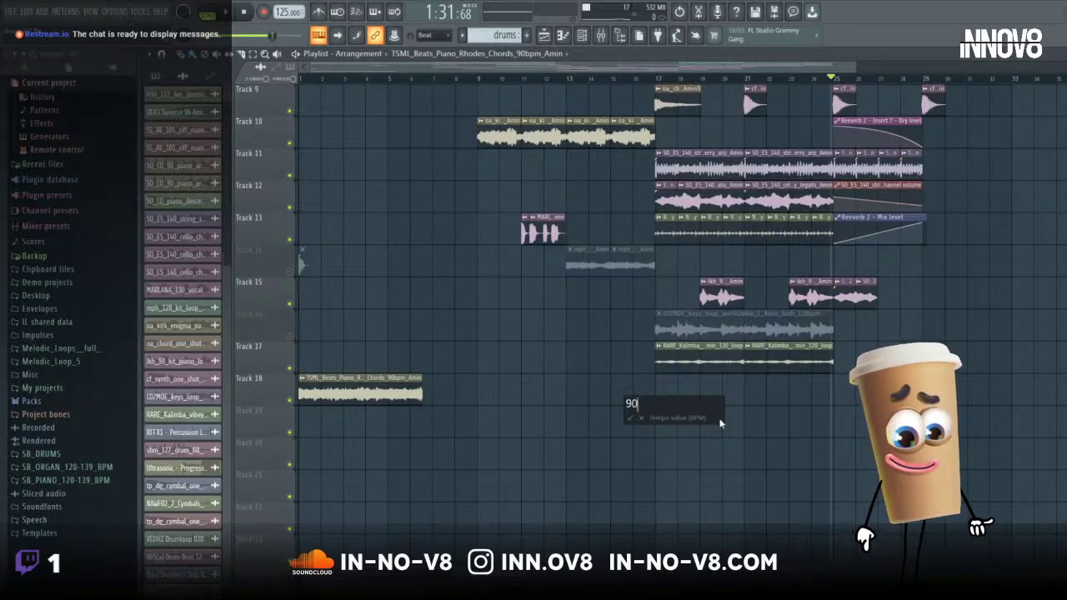
key("Return")
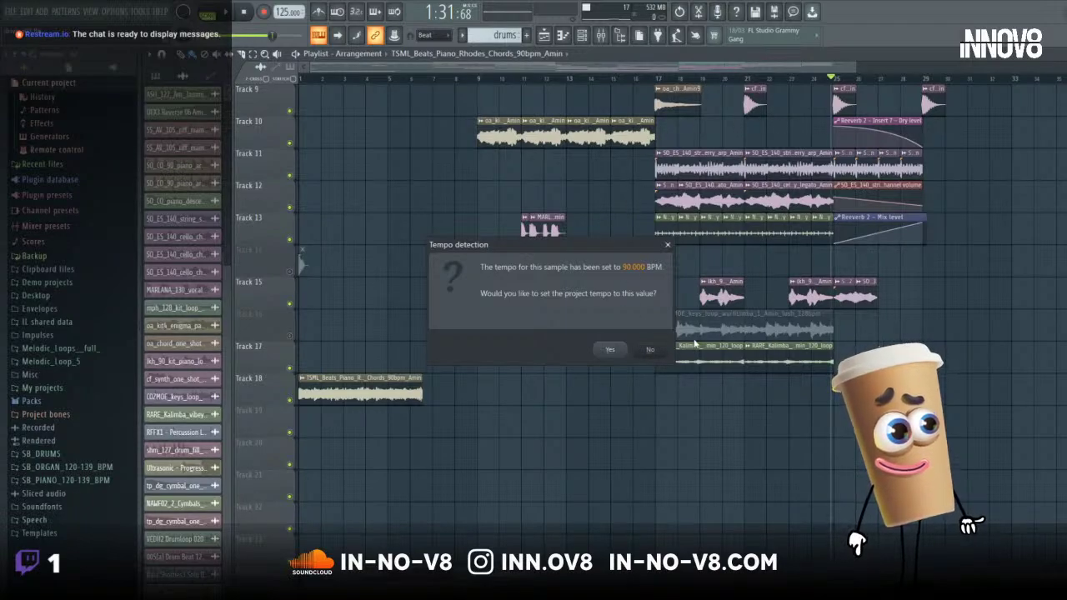
left_click(650, 352)
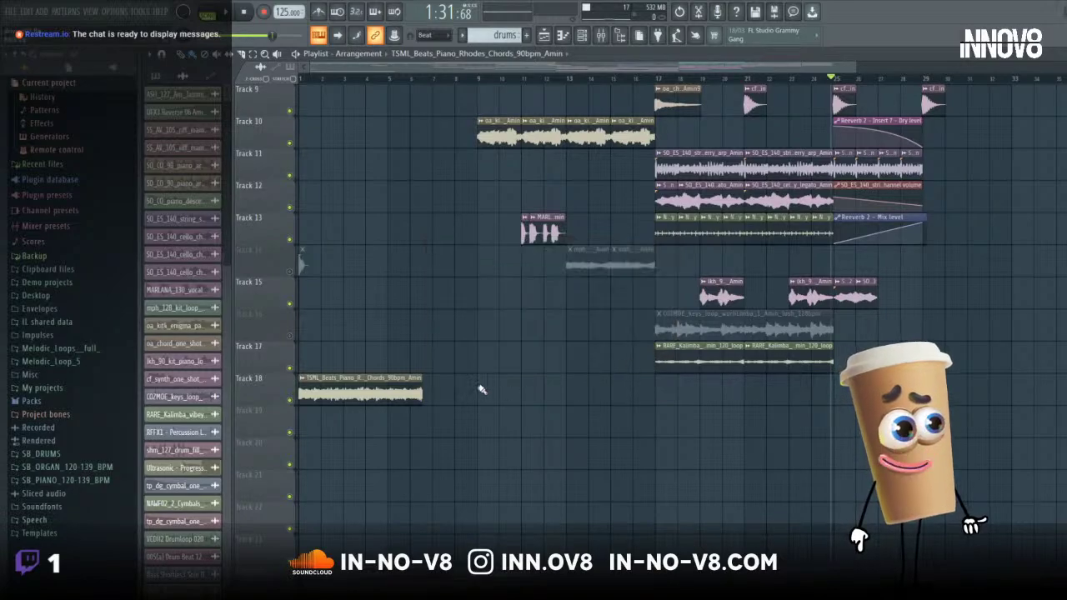
- Fit the Track 18 piano clip to the project tempo, giving 90 BPM as the sample's tempo
left_click(304, 382)
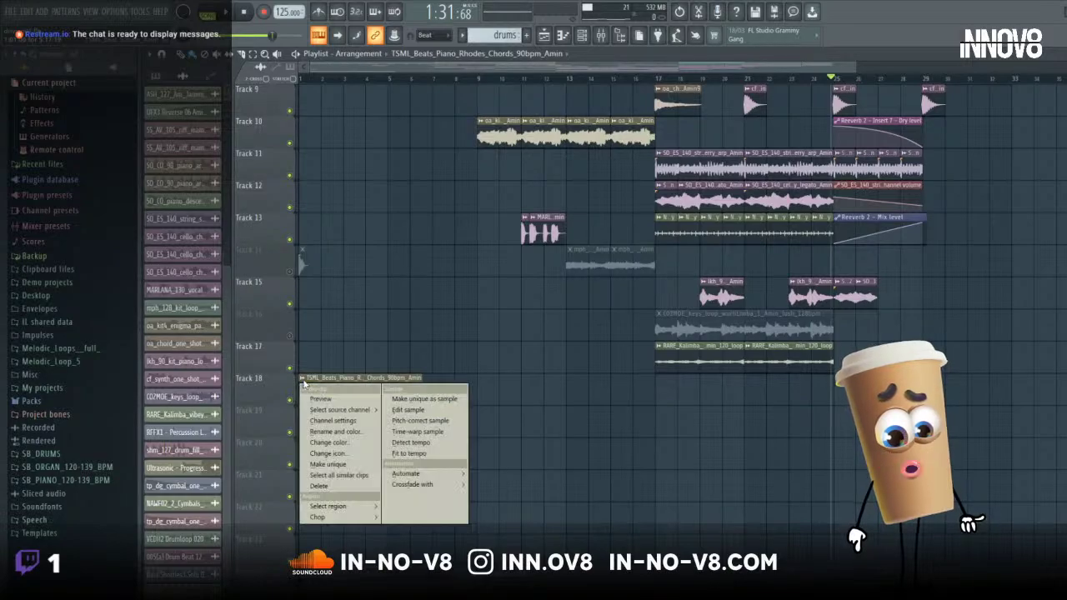
left_click(410, 442)
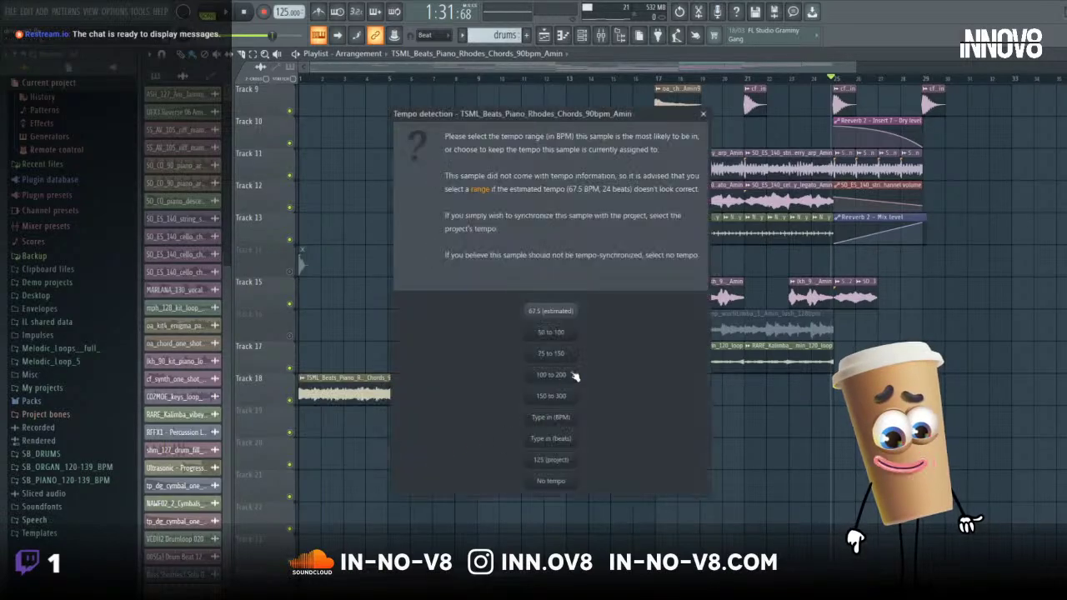
left_click(559, 419)
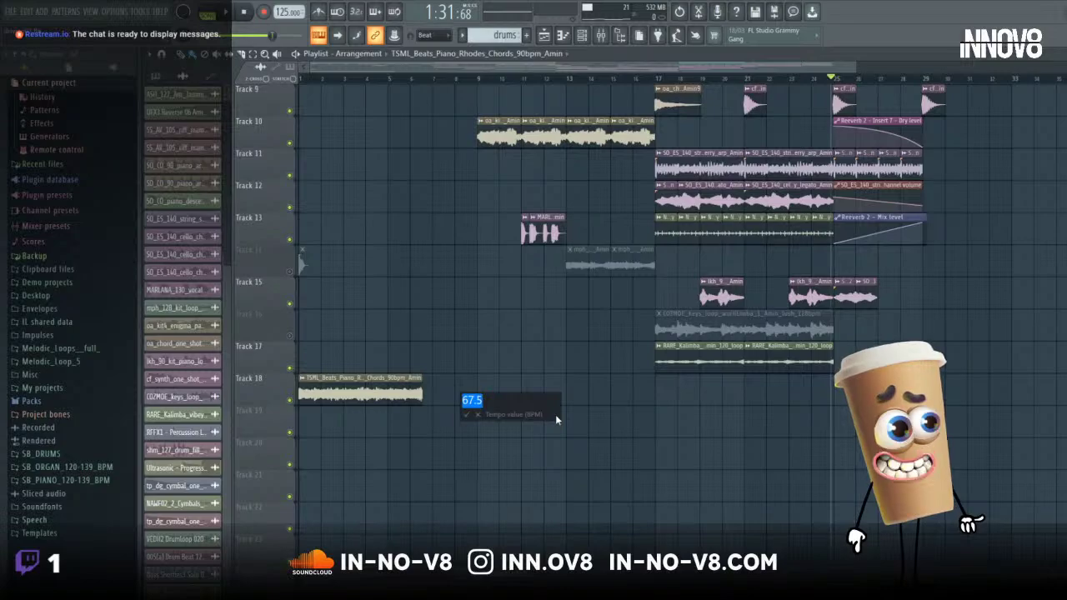
type("90")
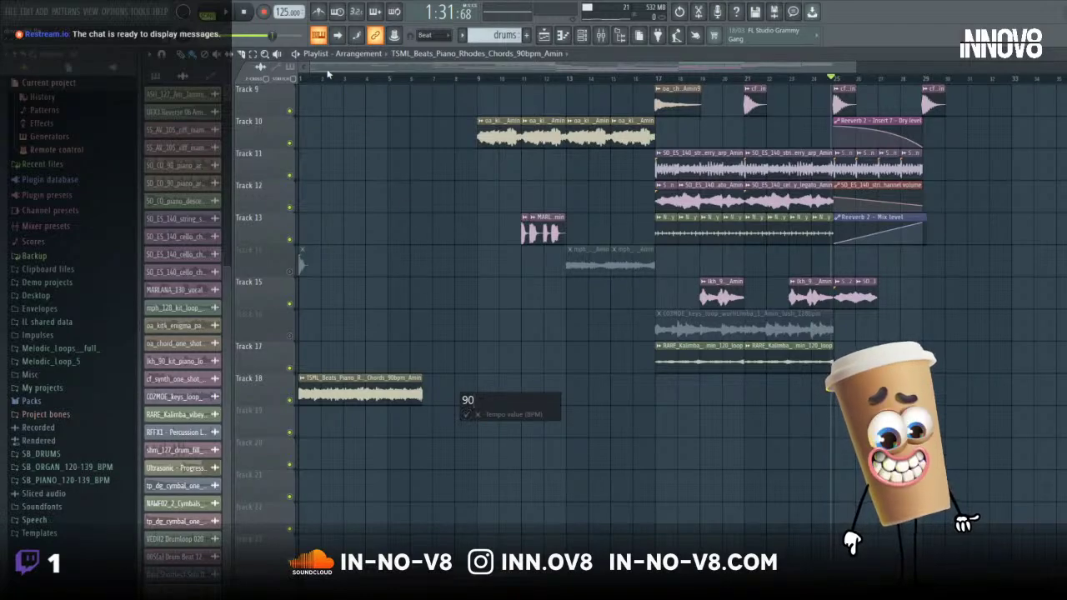
left_click(466, 415)
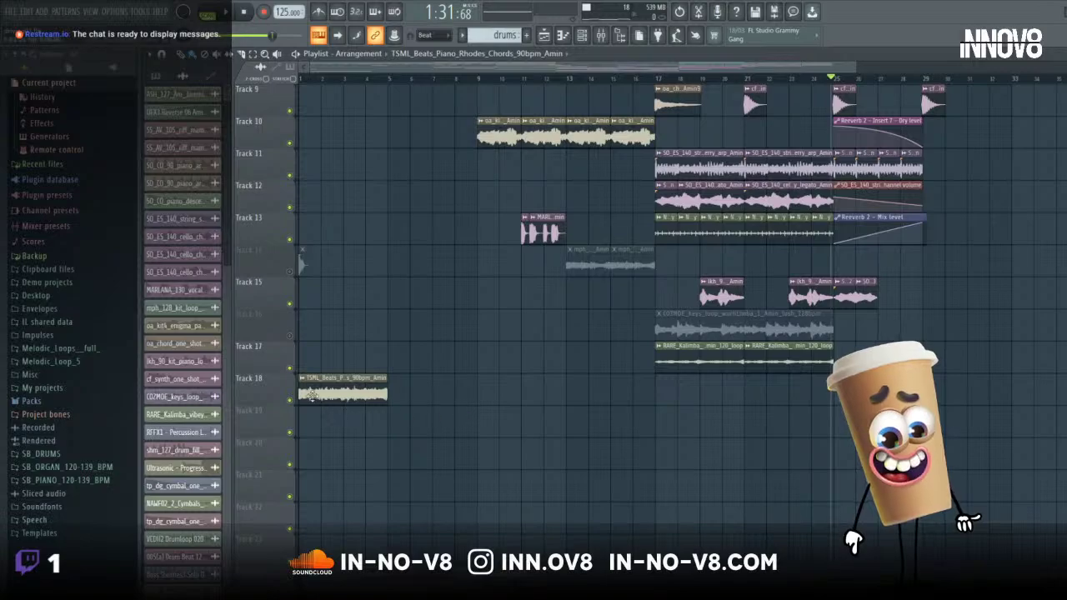
- Play the arrangement with the fitted piano clip from bar 1 to nearly bar 5, and stop
left_click(302, 79)
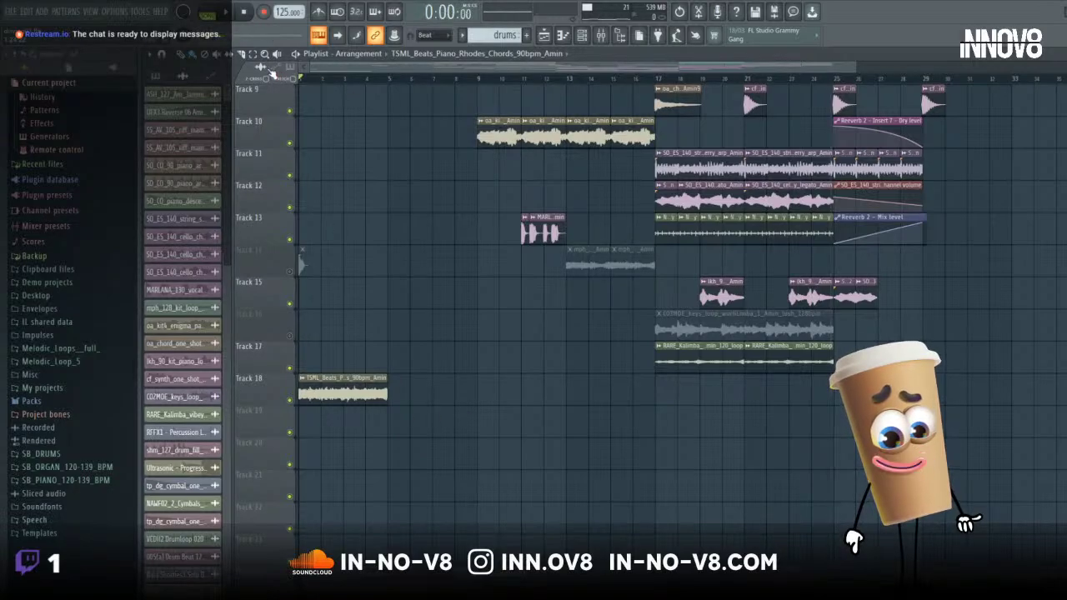
left_click(242, 12)
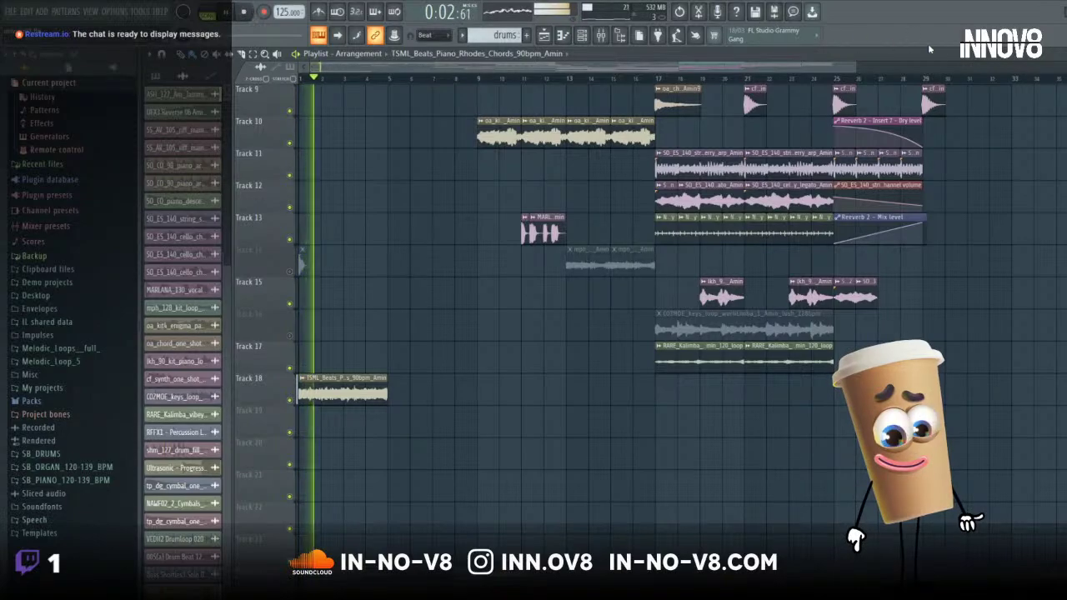
left_click_drag(859, 67, 842, 83)
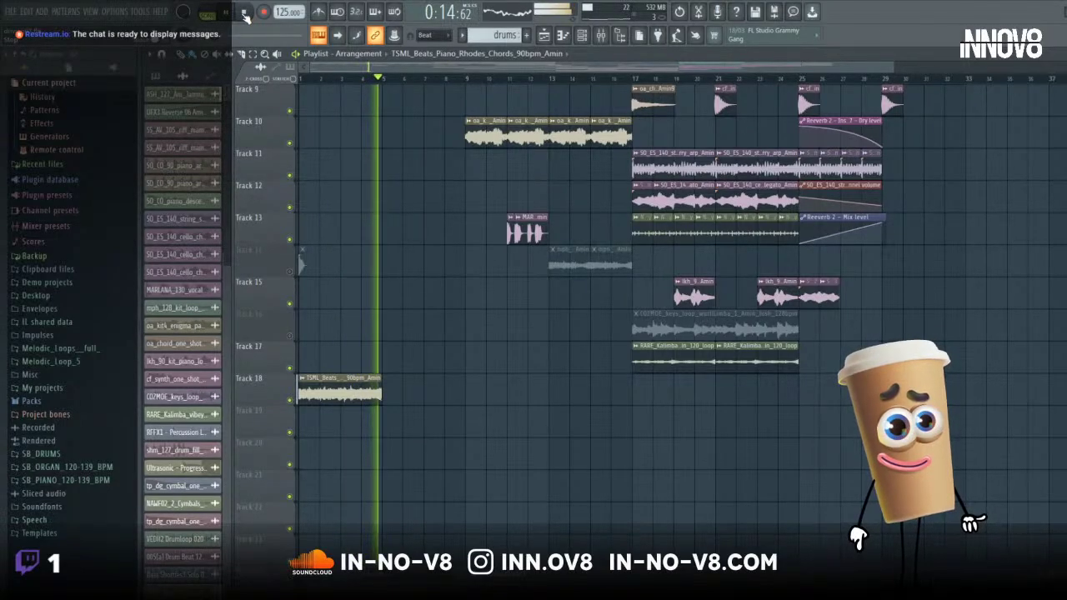
left_click(245, 13)
- Refit the Track 18 piano clip to the project tempo with a sample tempo of 180 BPM, and listen from bar 1 to about bar 5
left_click(315, 377)
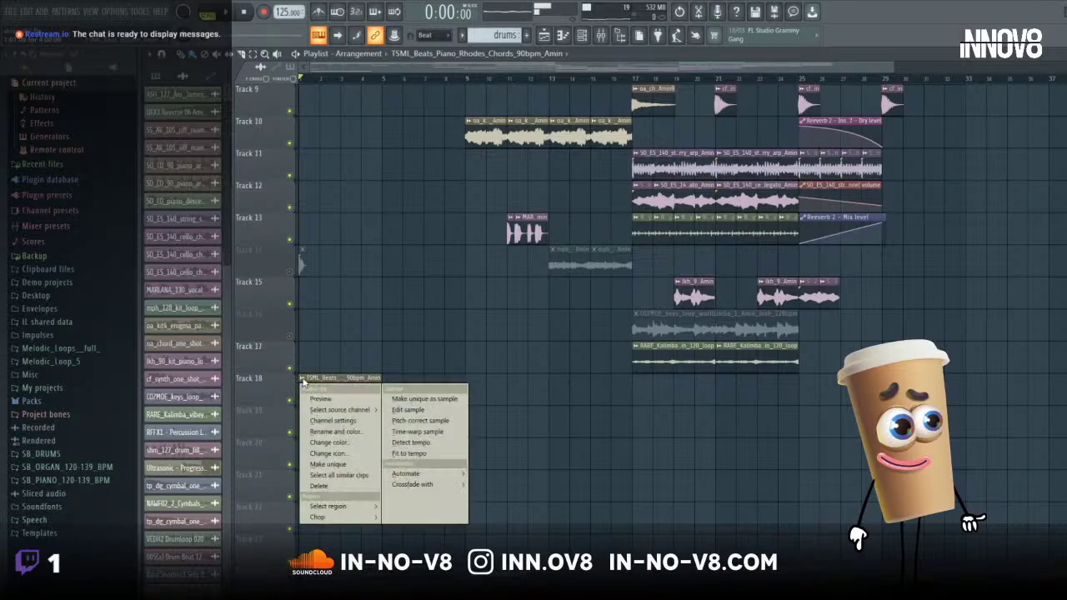
left_click(425, 455)
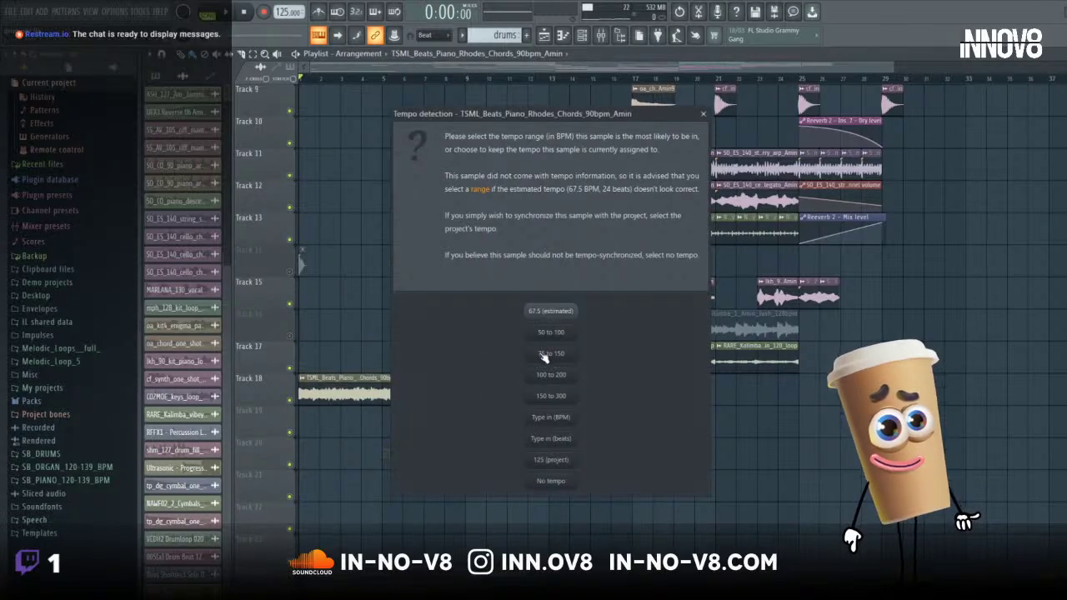
left_click(560, 422)
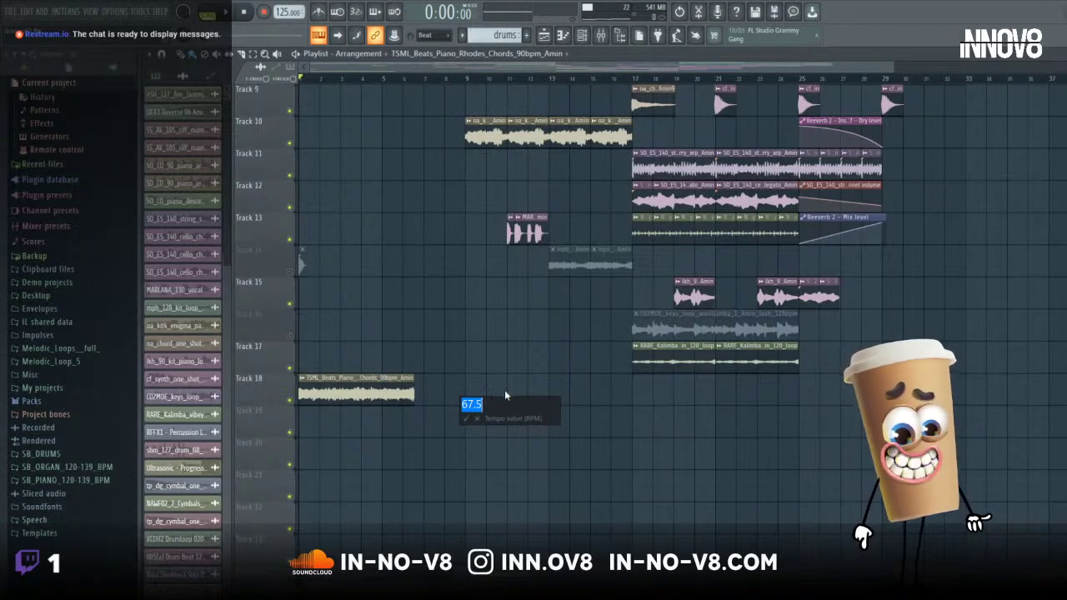
type("180")
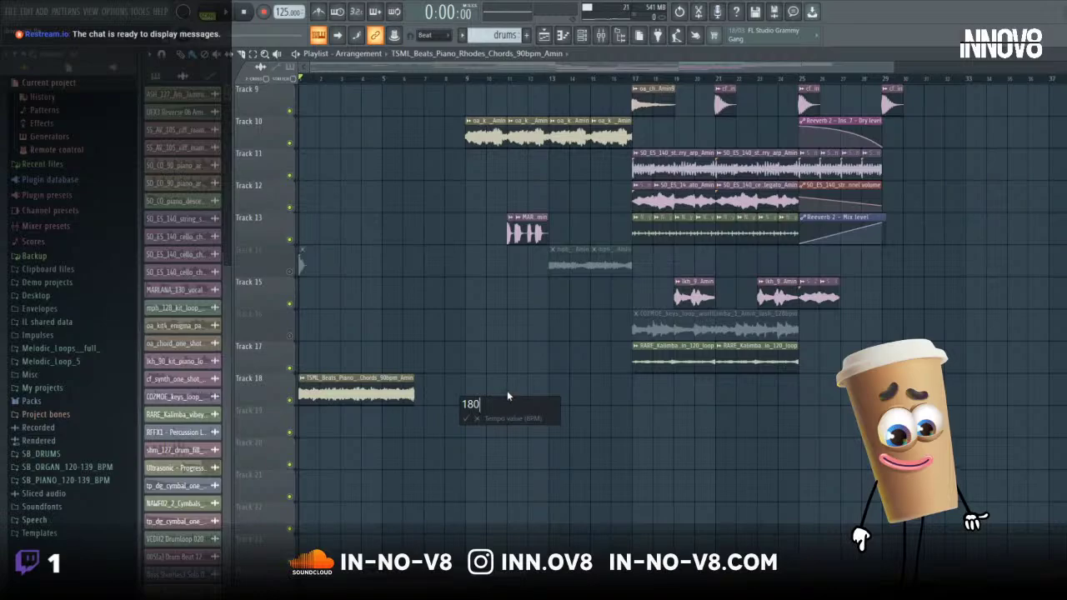
left_click(466, 418)
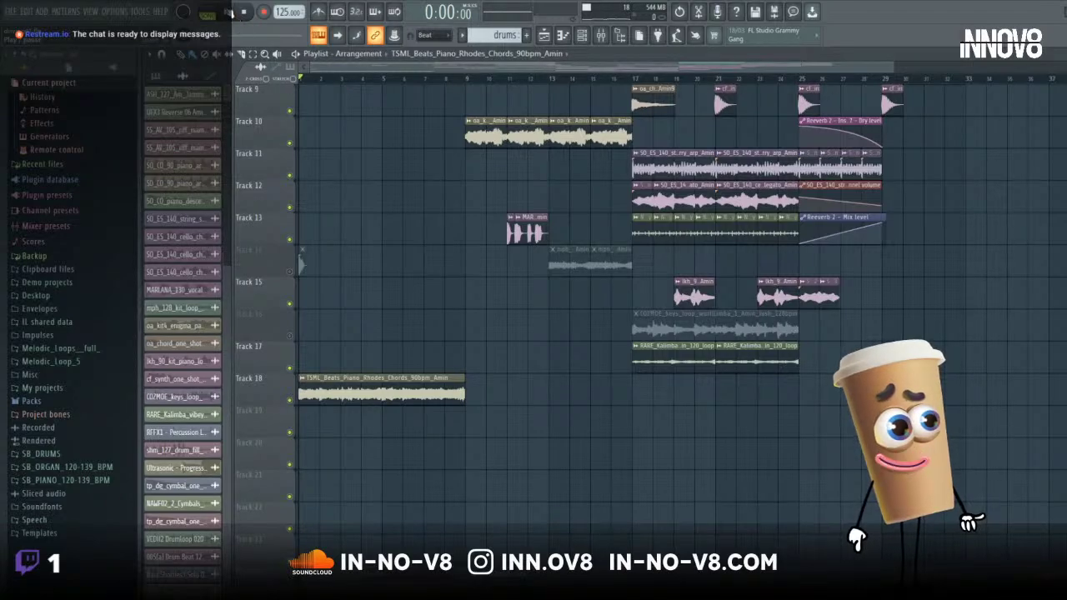
left_click(230, 13)
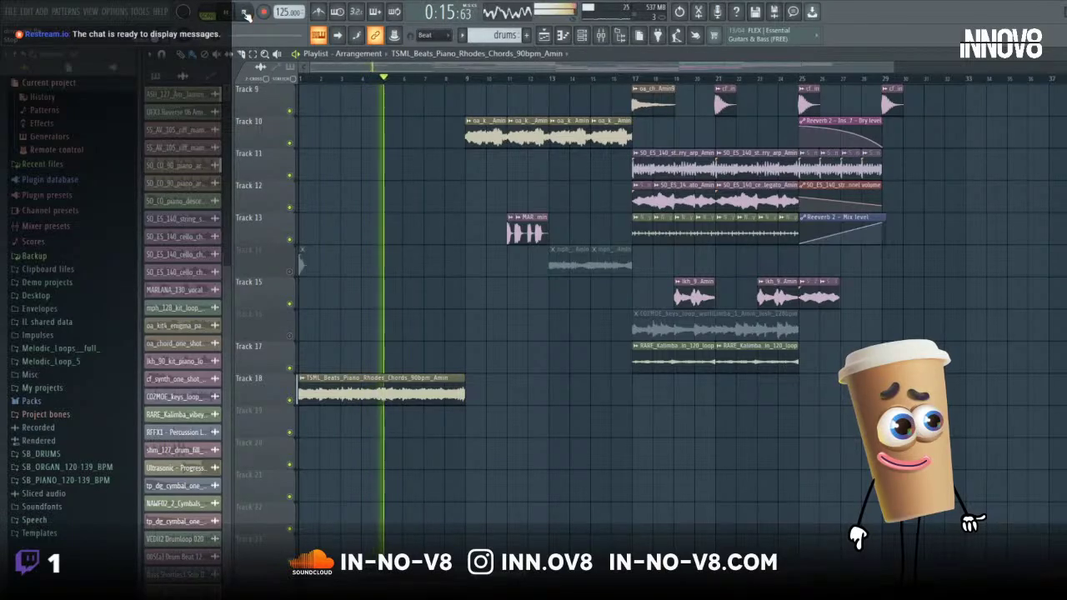
left_click(244, 13)
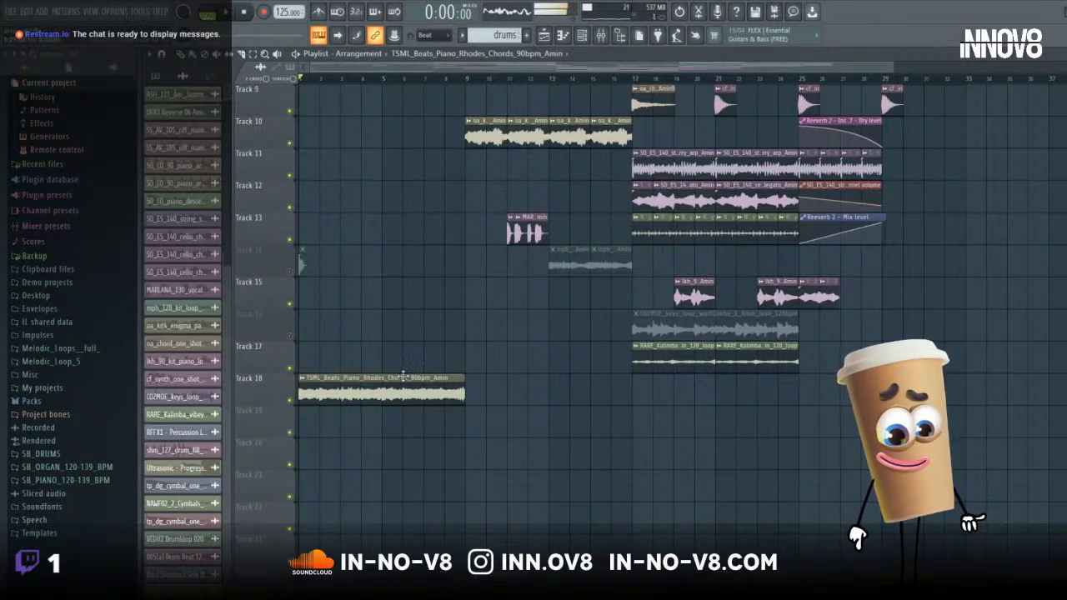
- Move the piano chords clip along Track 18 so that it starts at bar 29
left_click_drag(889, 66, 617, 65)
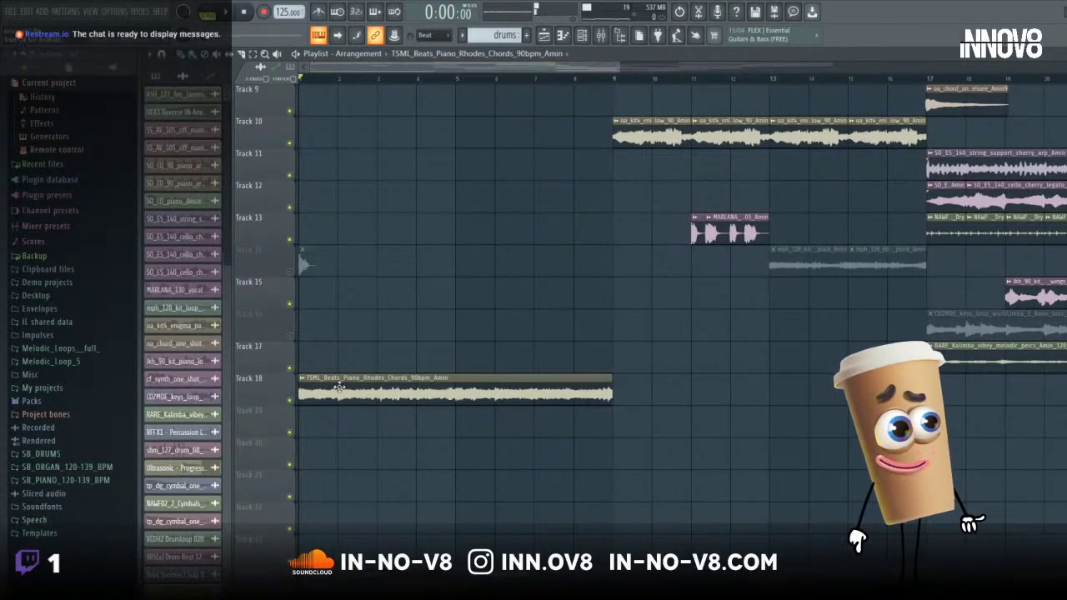
left_click_drag(338, 388, 858, 386)
left_click_drag(876, 390, 891, 390)
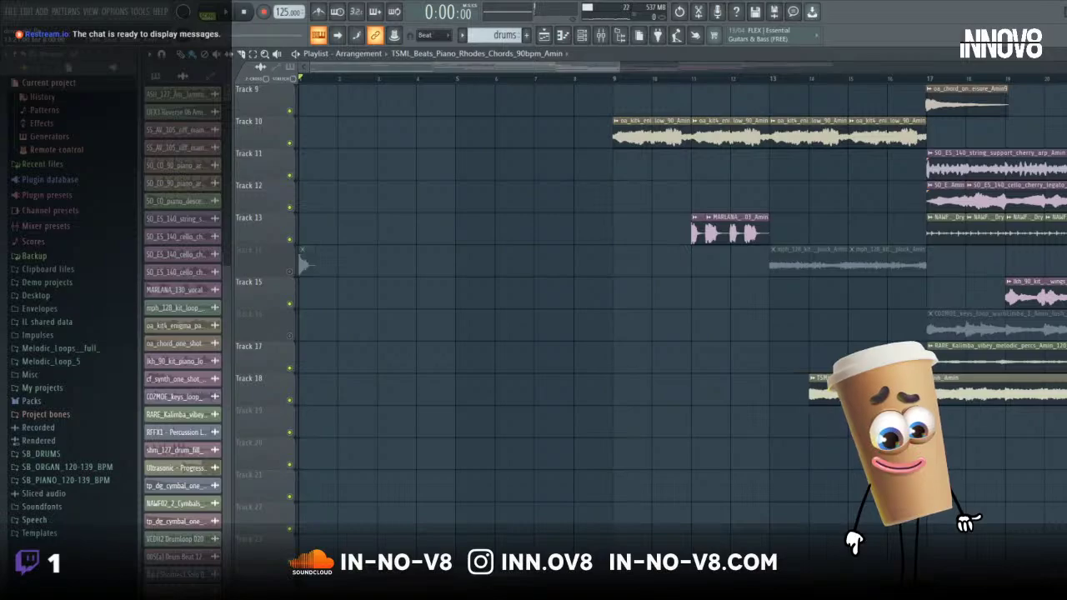
scroll(489, 68, "right", 6)
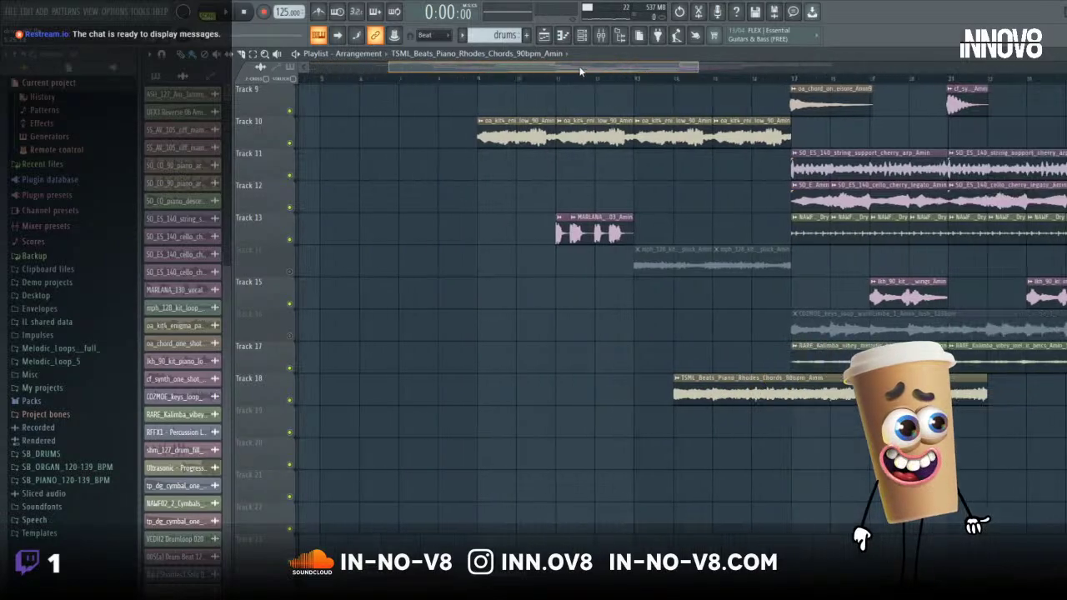
left_click_drag(483, 384, 1066, 388)
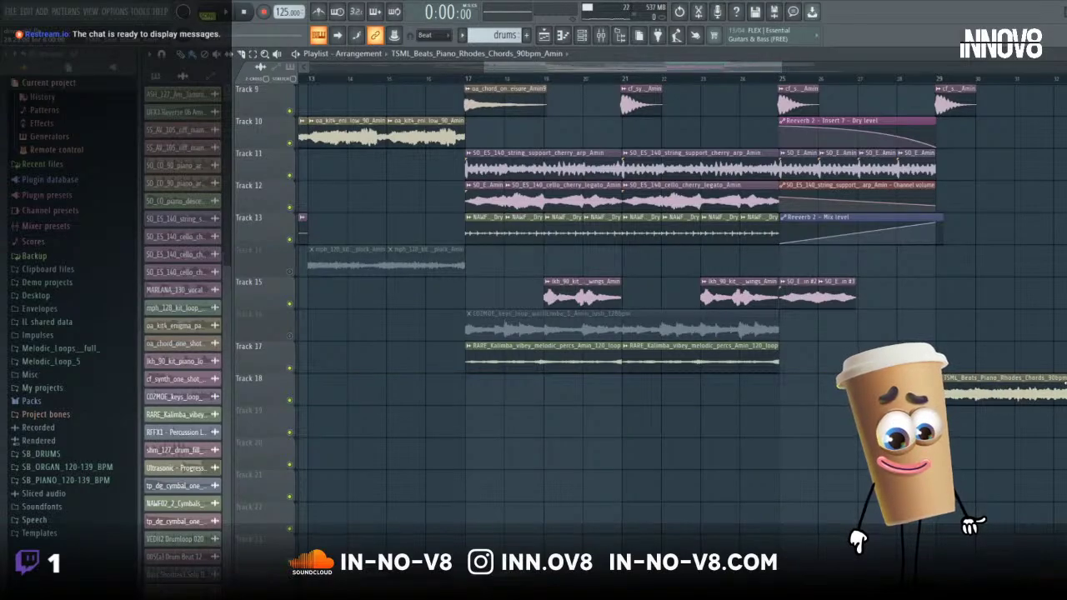
left_click_drag(782, 64, 777, 229)
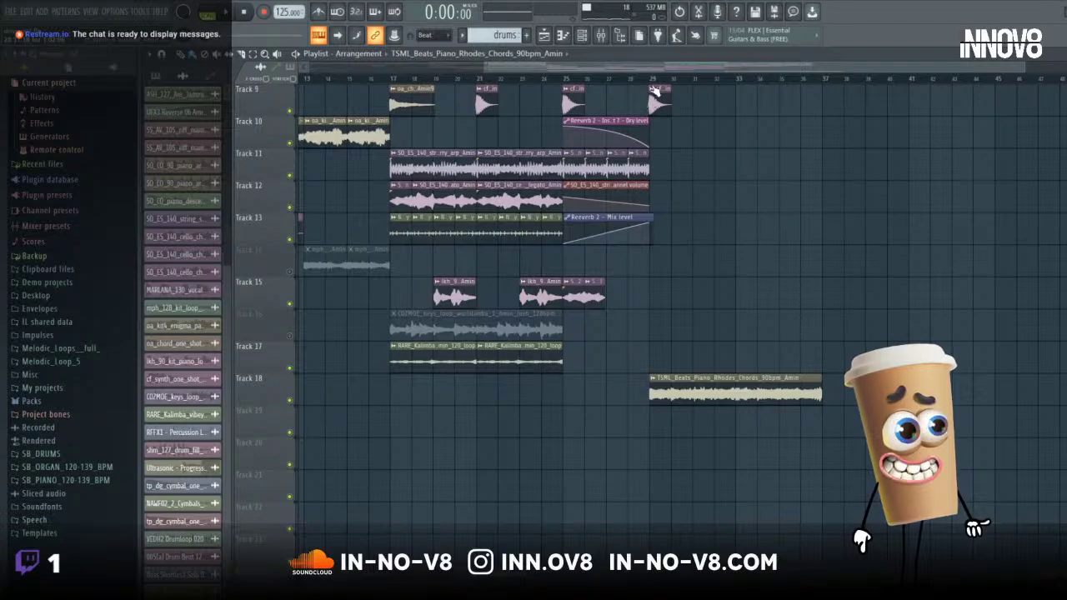
- Play the arrangement from just before bar 25 to about bar 35 to hear the piano chords in context, and stop
left_click(640, 79)
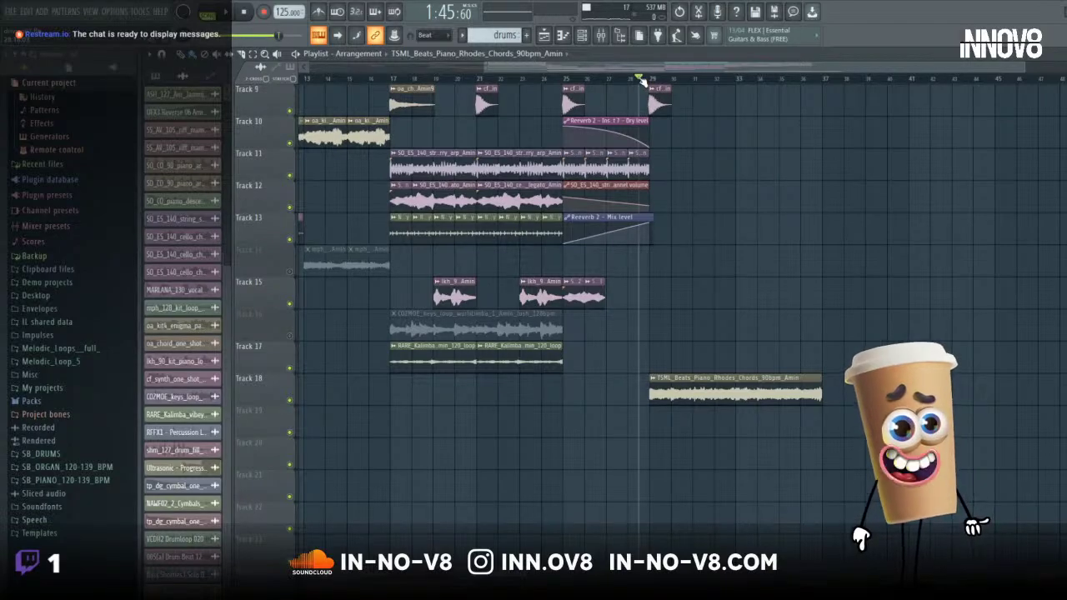
scroll(872, 194, "up", 7)
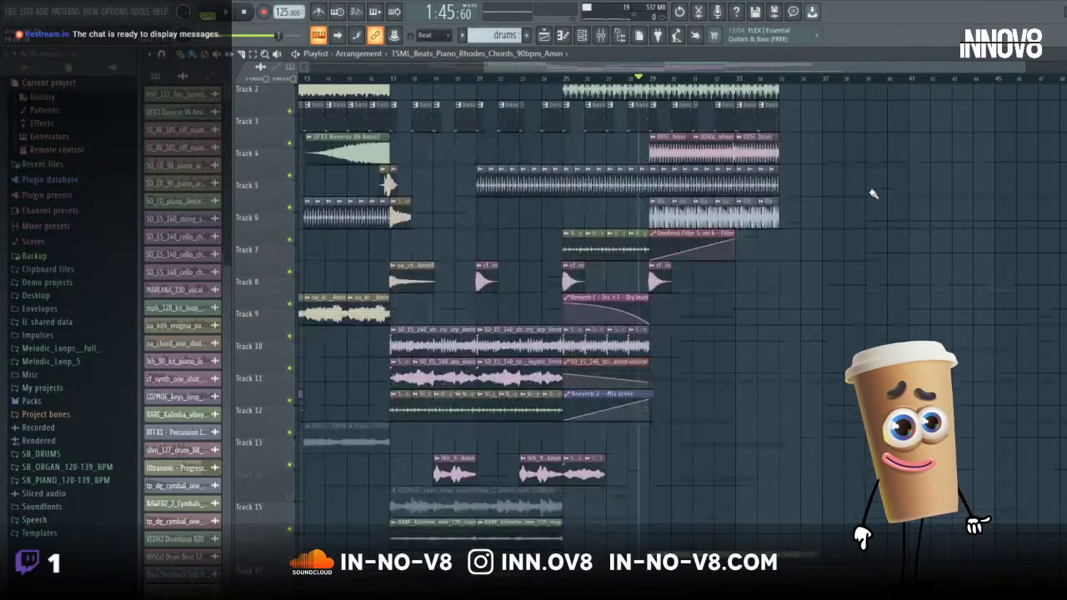
scroll(872, 194, "down", 7)
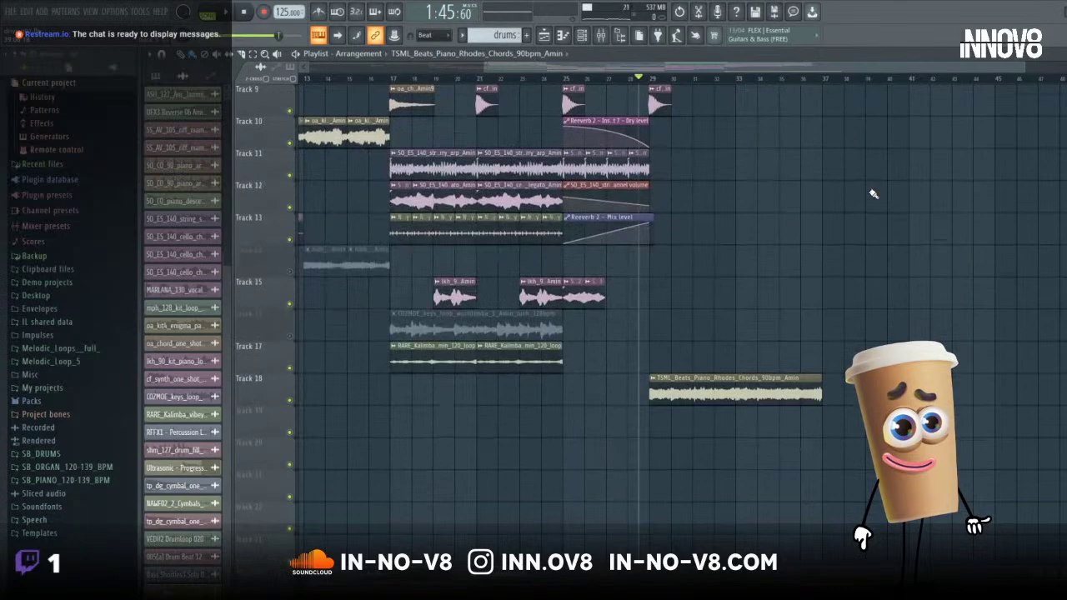
left_click(560, 80)
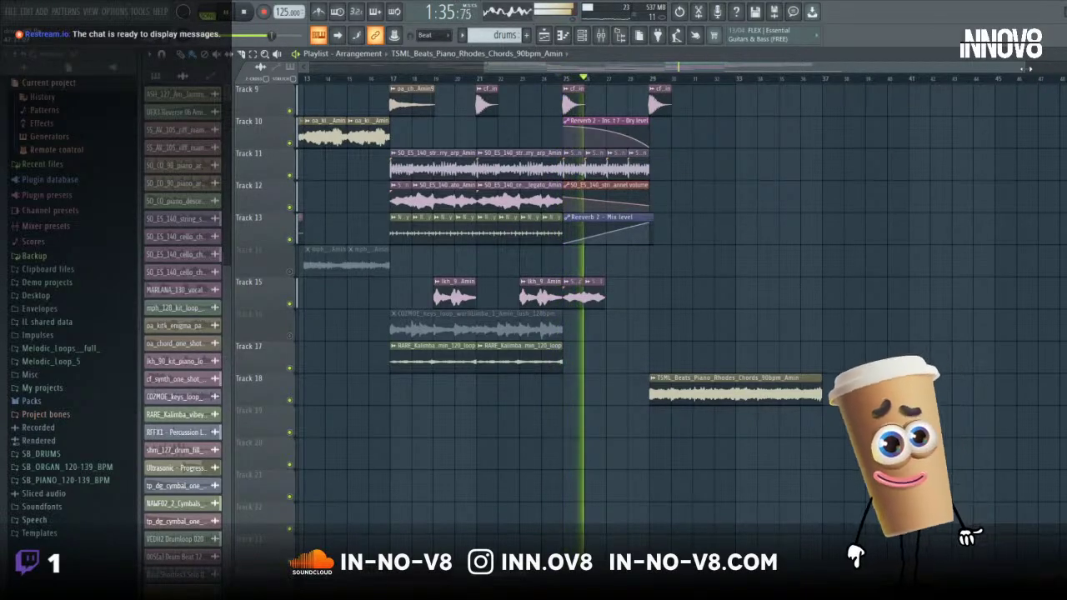
left_click_drag(1030, 73, 787, 68)
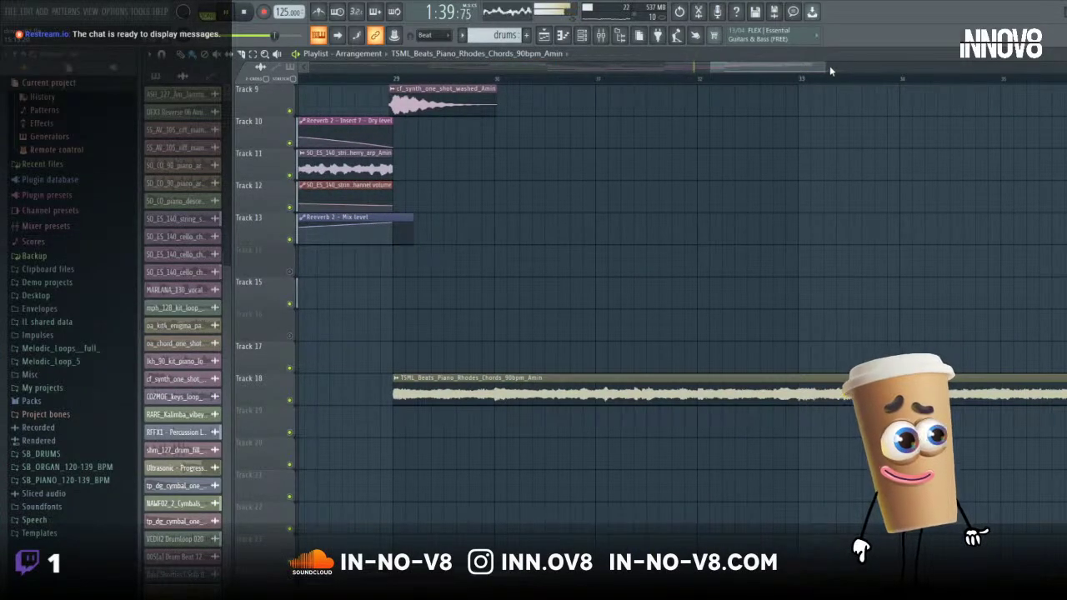
left_click_drag(709, 68, 376, 70)
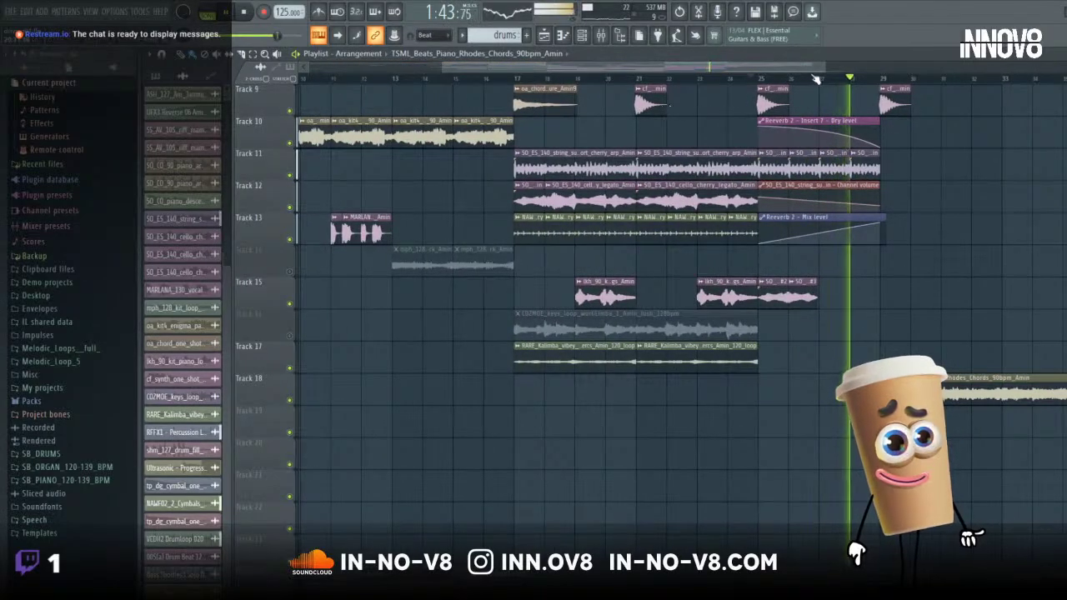
left_click_drag(825, 70, 1006, 77)
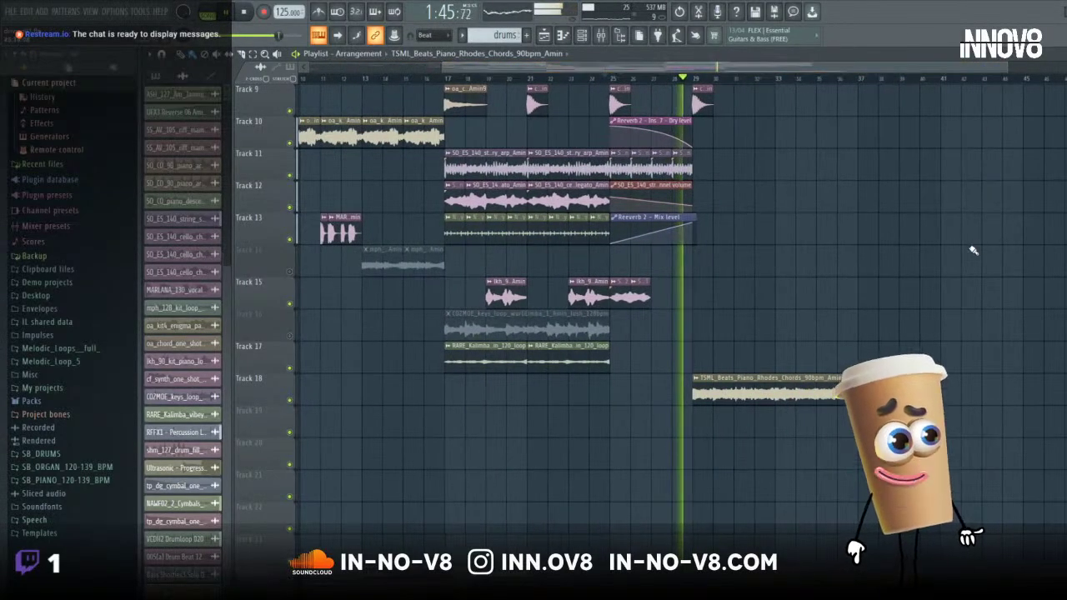
scroll(972, 250, "up", 2)
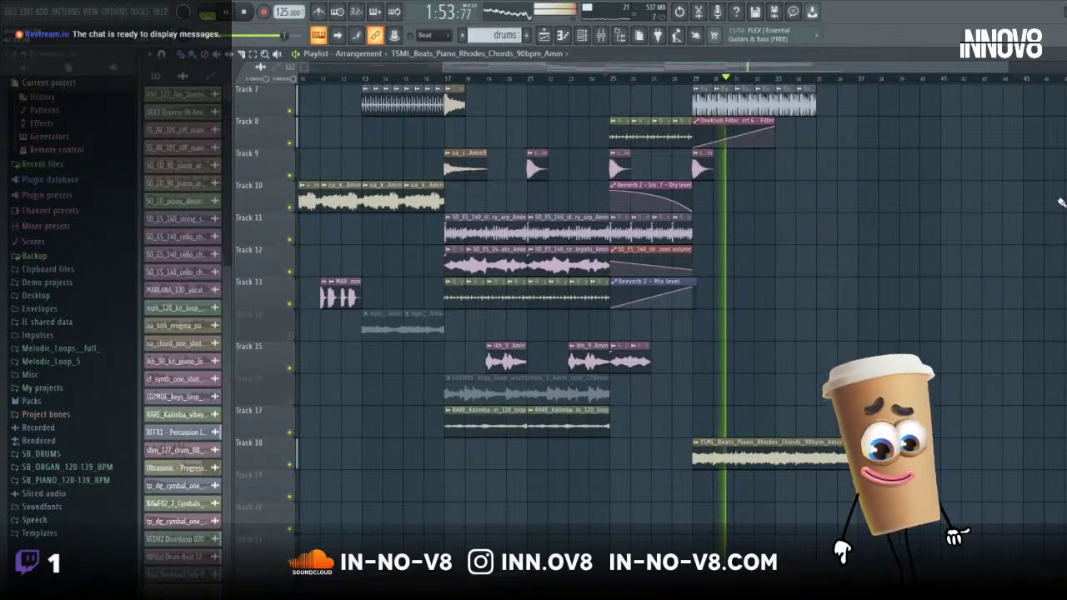
scroll(679, 317, "up", 3)
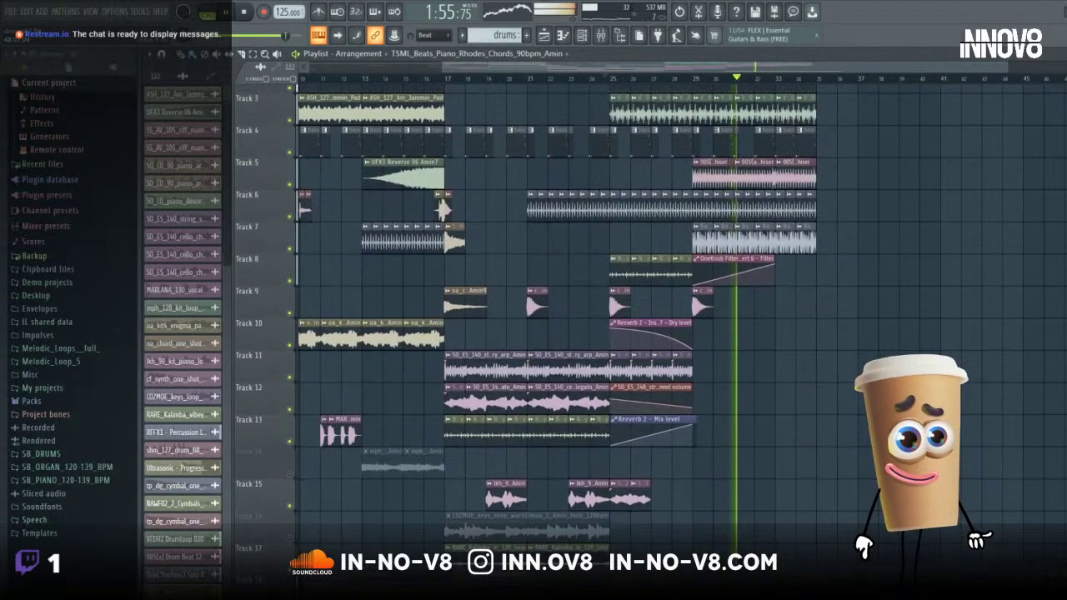
scroll(679, 317, "down", 8)
scroll(679, 316, "up", 8)
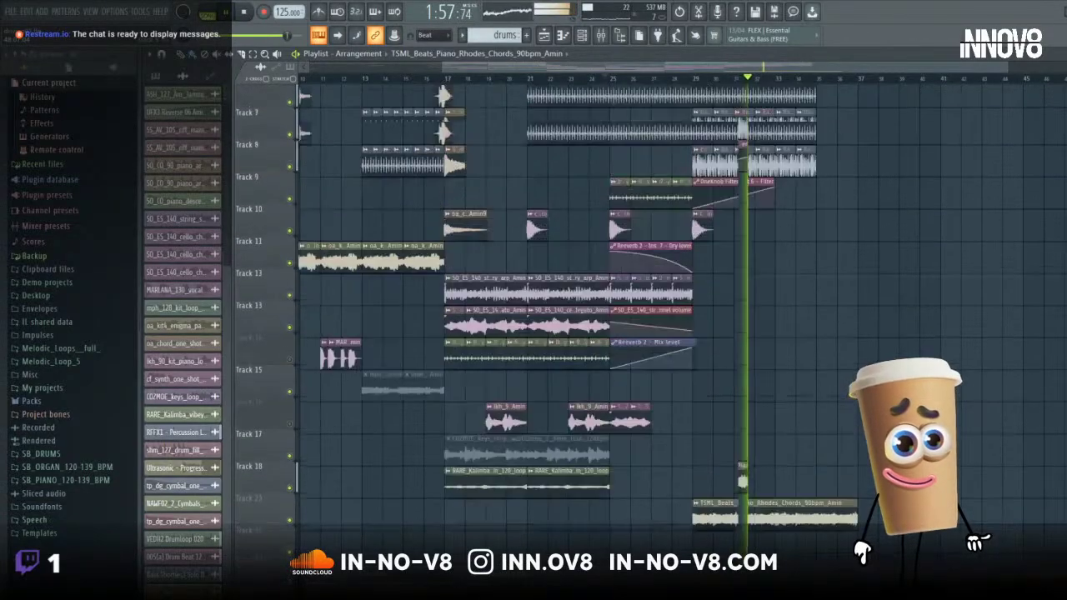
scroll(634, 317, "down", 4)
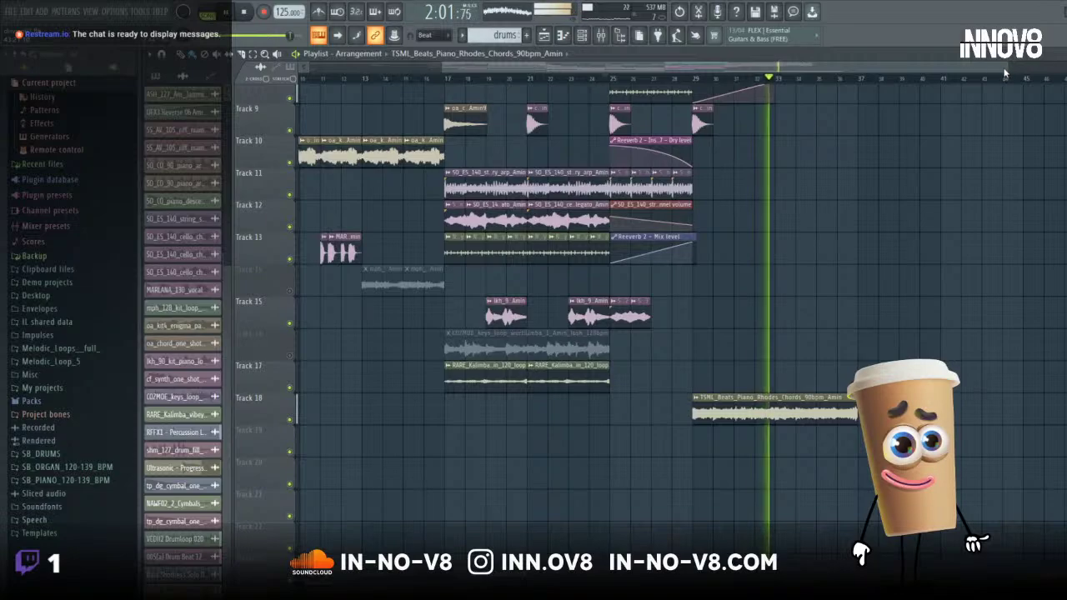
left_click_drag(1005, 68, 1029, 68)
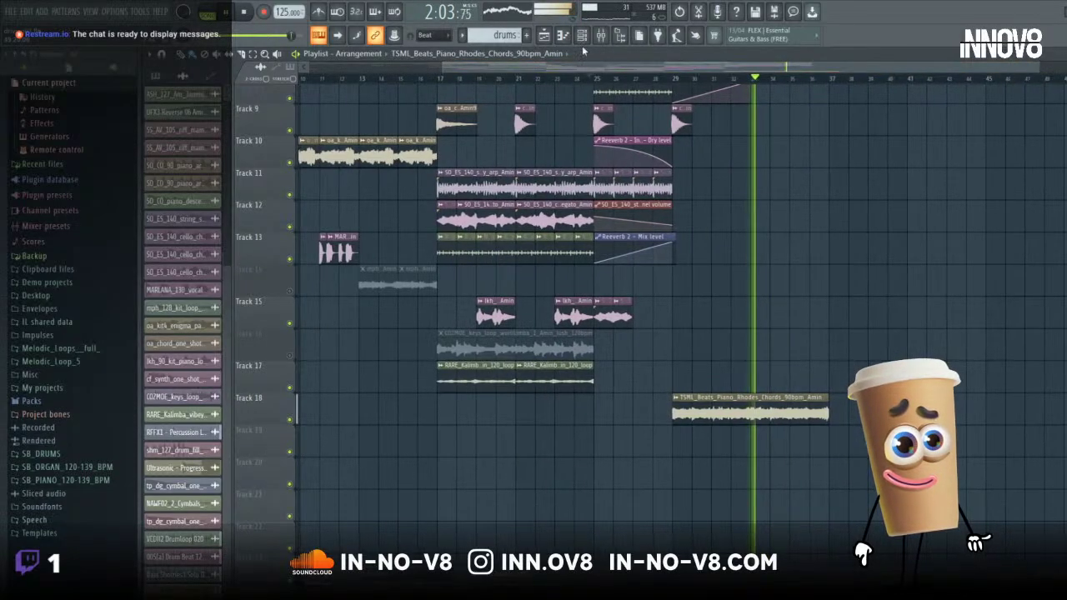
left_click_drag(440, 64, 643, 64)
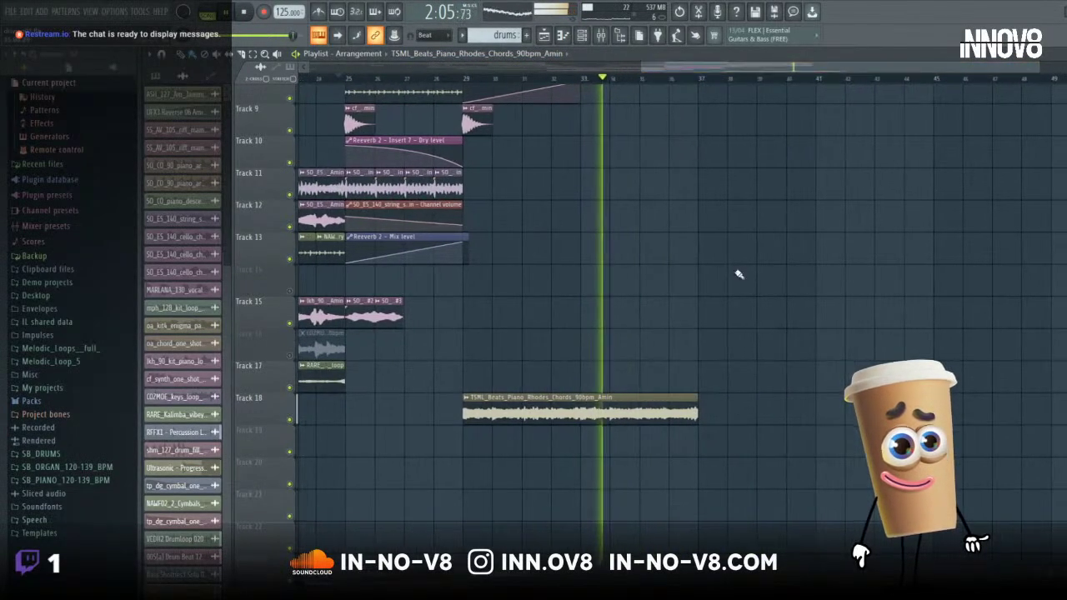
scroll(739, 279, "up", 2)
scroll(739, 284, "up", 3)
scroll(738, 284, "down", 4)
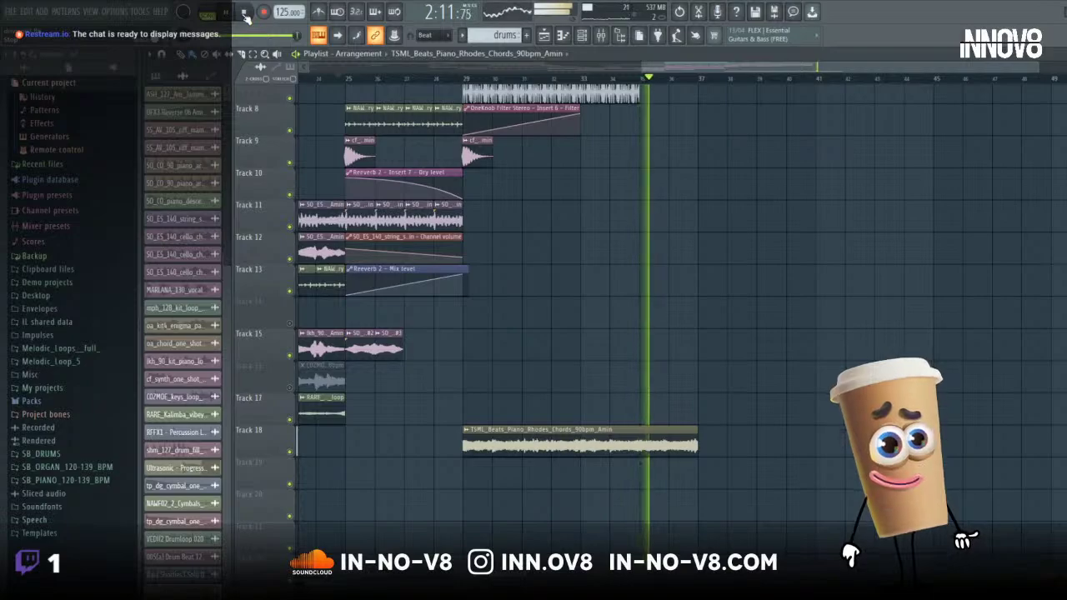
left_click(244, 12)
- Duplicate the clips on Tracks 2 to 7 between bars 33 and 35, and place the copies from bar 35 to bar 37
scroll(642, 201, "up", 6)
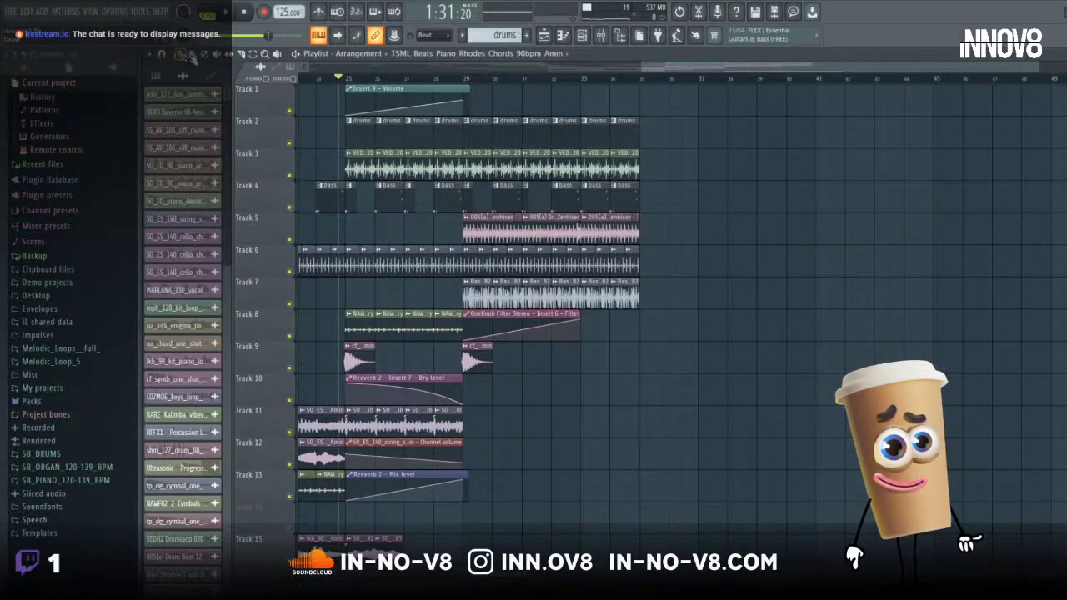
left_click_drag(682, 308, 594, 133)
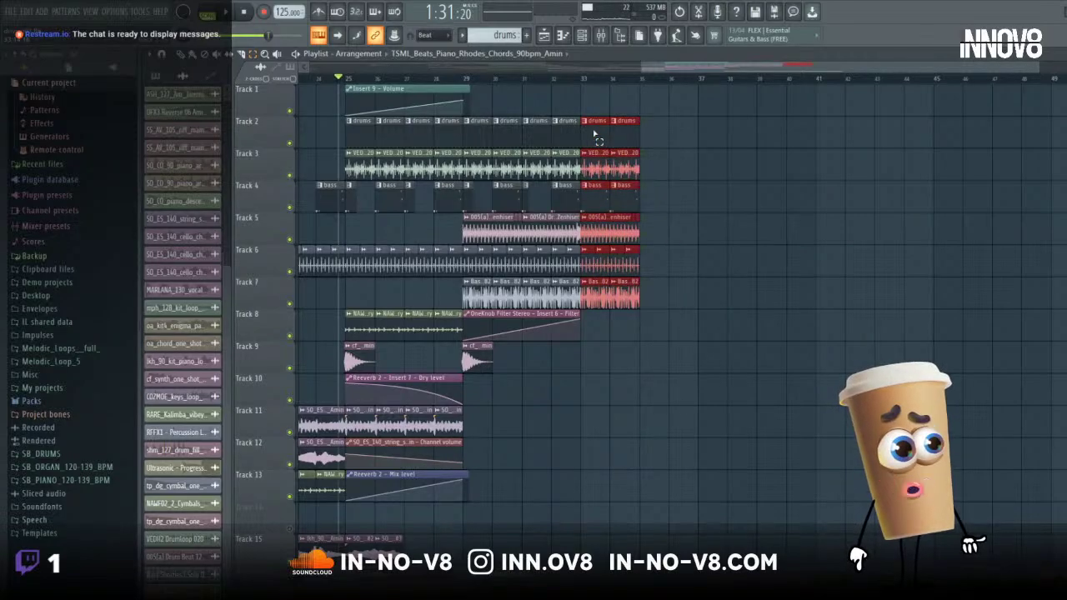
key("ctrl+v")
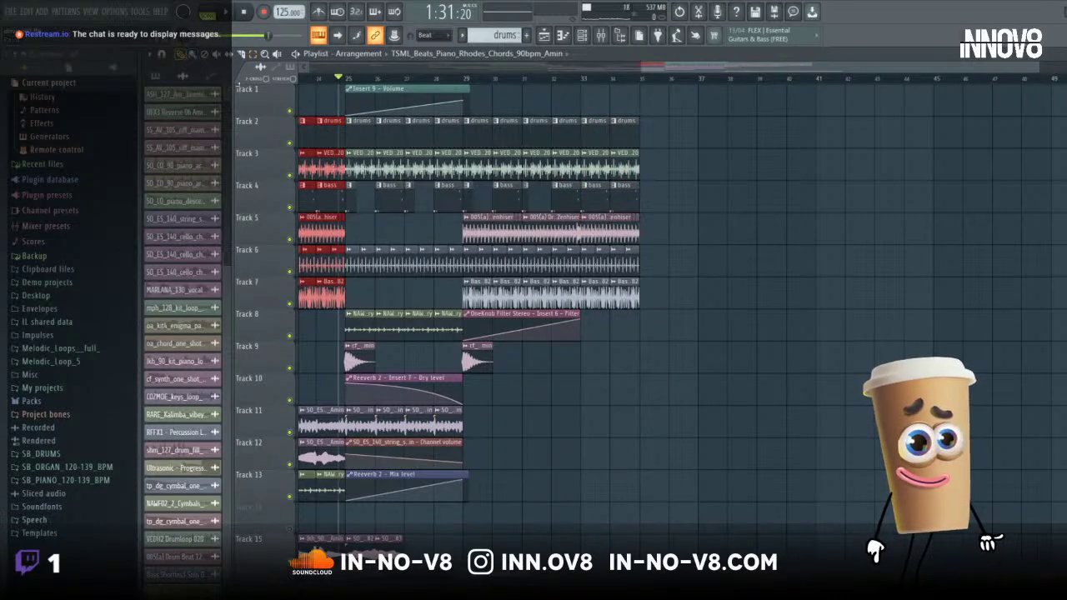
left_click_drag(306, 125, 658, 132)
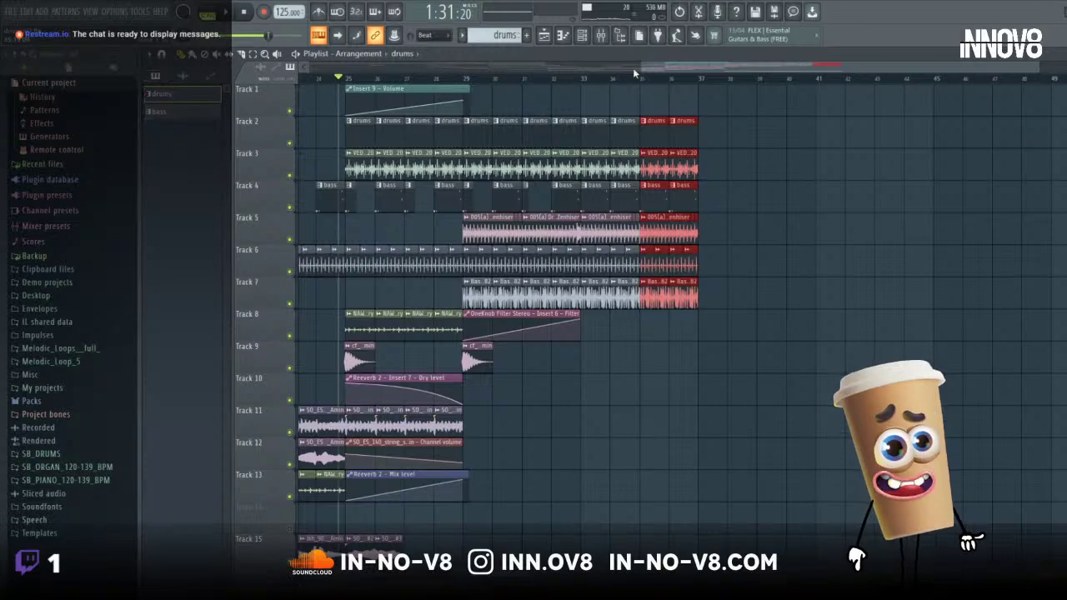
- Compare the end of the extended drum and bass clips with the end of the Track 18 piano chords clip
left_click_drag(633, 68, 720, 85)
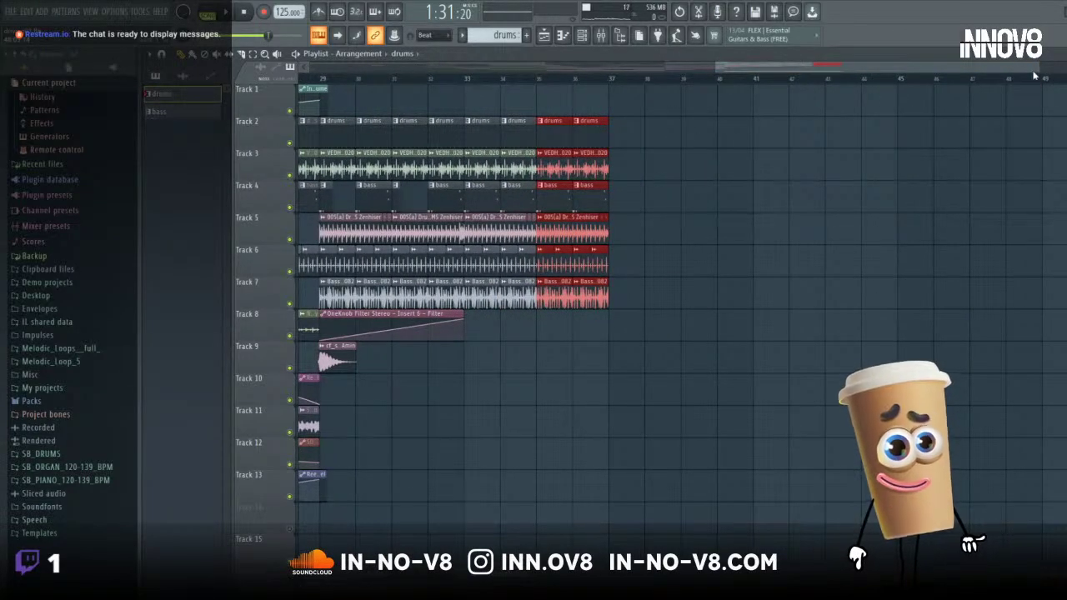
left_click_drag(1036, 70, 862, 84)
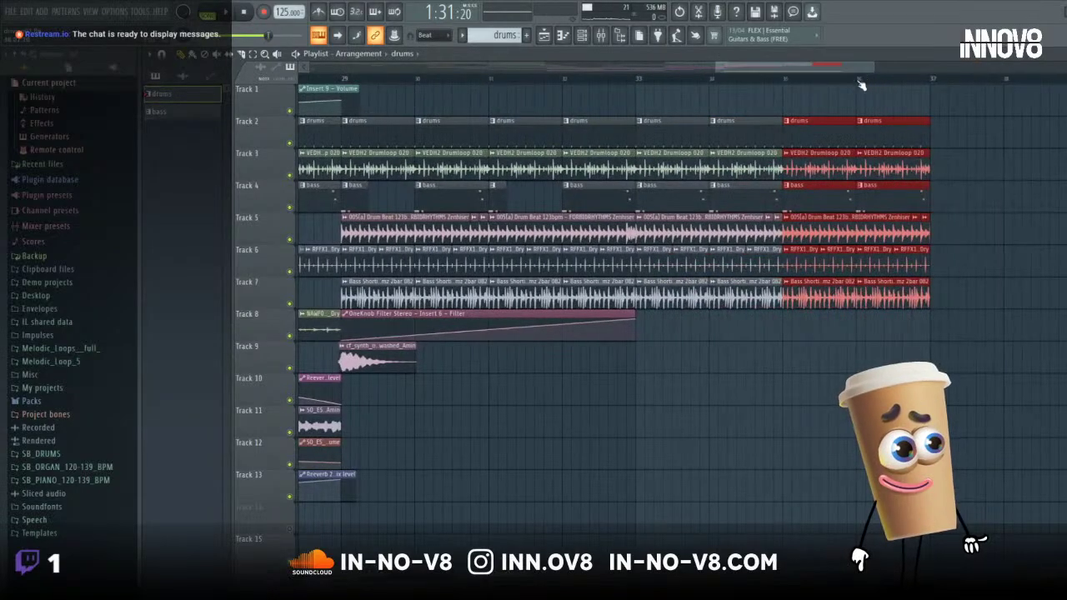
left_click_drag(717, 66, 681, 81)
scroll(681, 328, "down", 7)
scroll(682, 332, "up", 4)
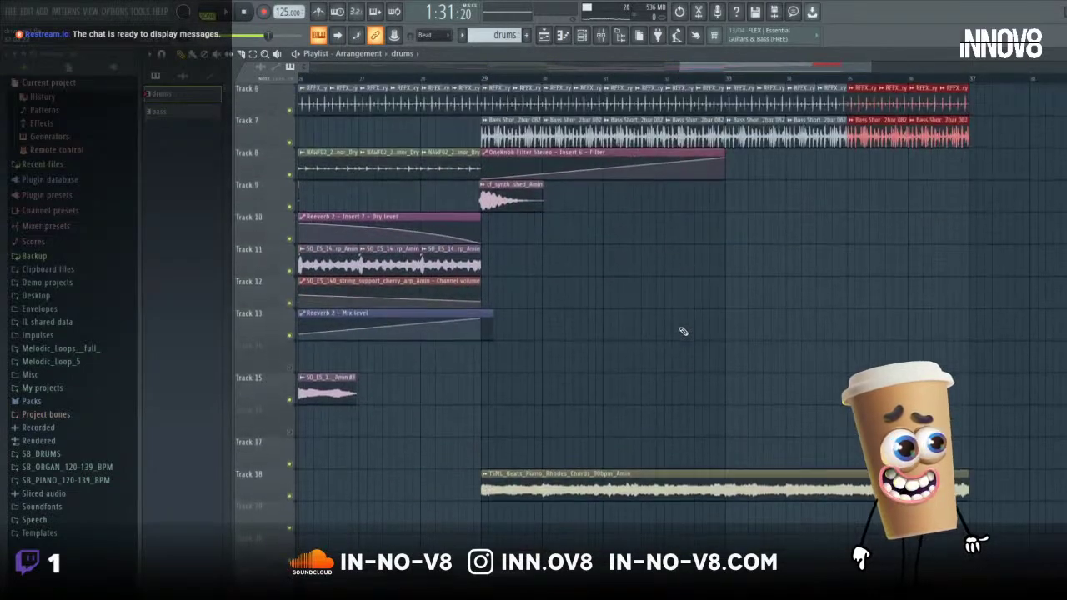
scroll(682, 331, "up", 2)
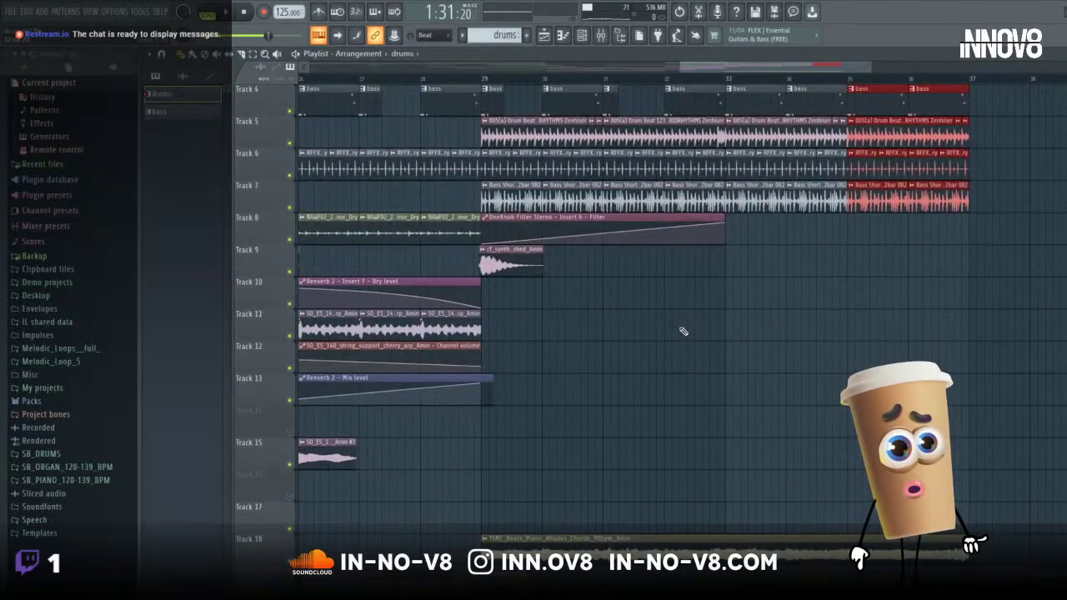
scroll(682, 332, "down", 2)
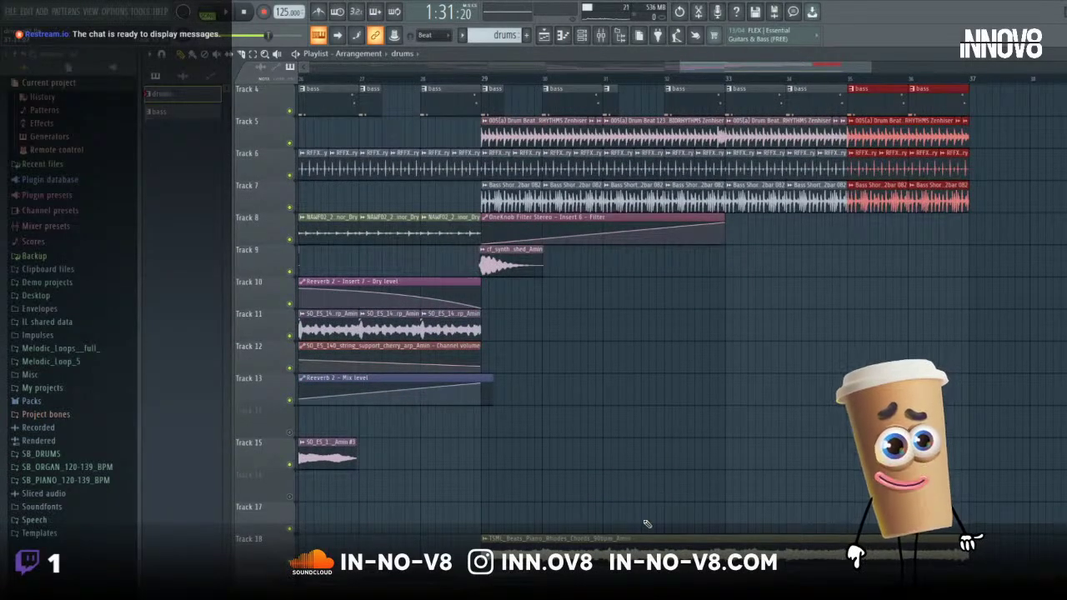
scroll(461, 528, "down", 4)
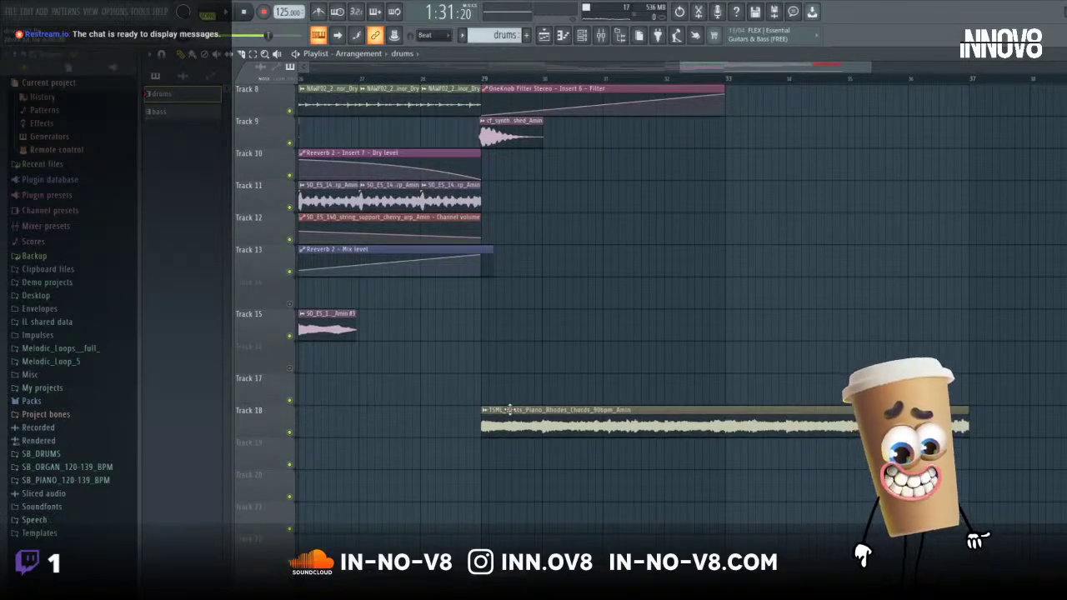
scroll(507, 412, "up", 3)
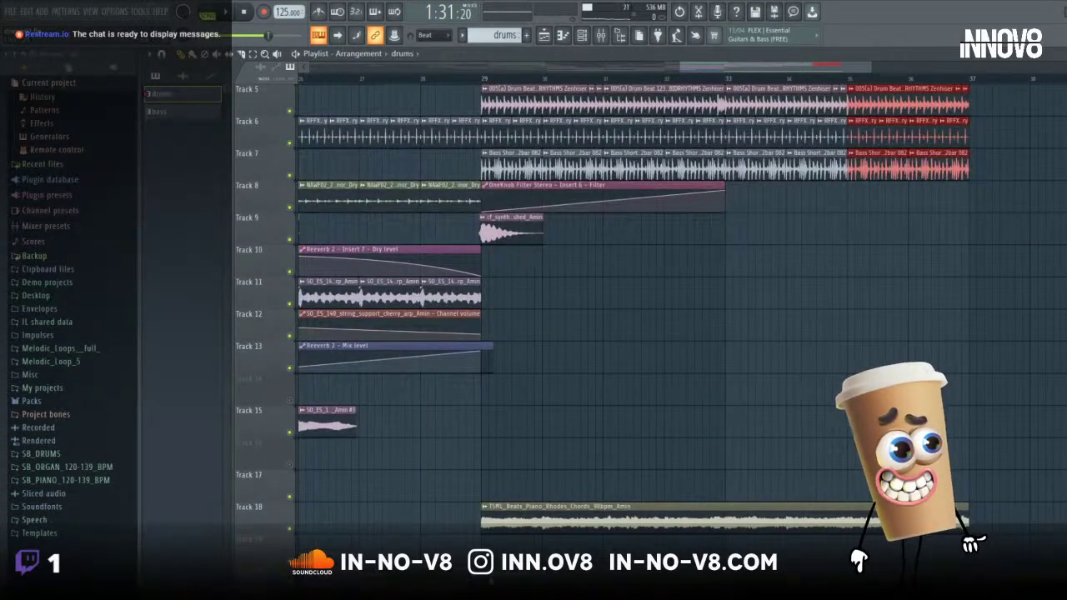
key("F6")
left_click_drag(553, 507, 567, 582)
key("F6")
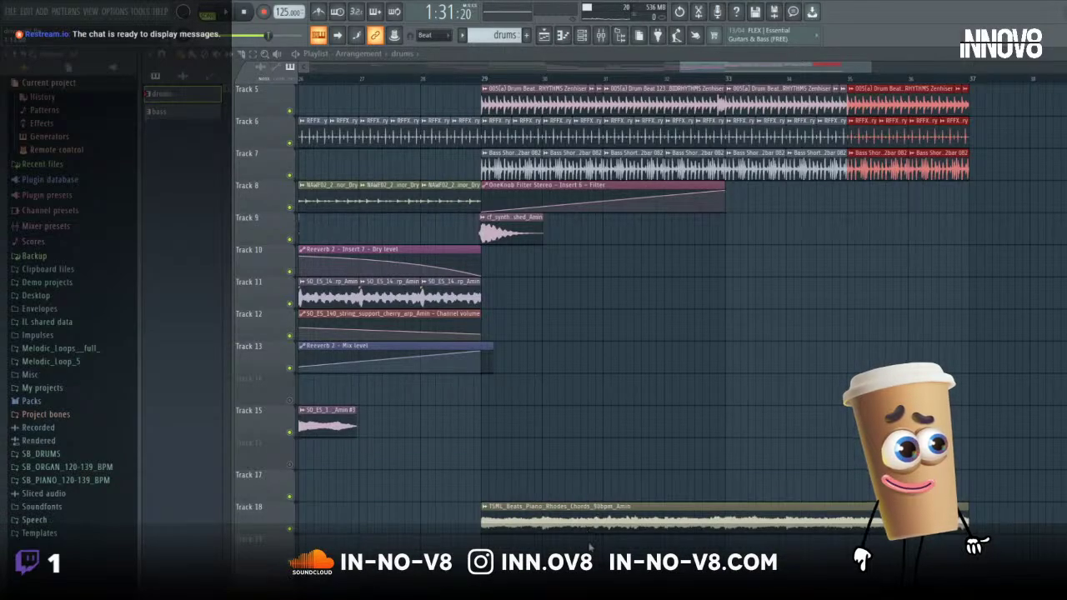
key("F6")
left_click_drag(602, 379, 611, 541)
scroll(563, 292, "down", 3)
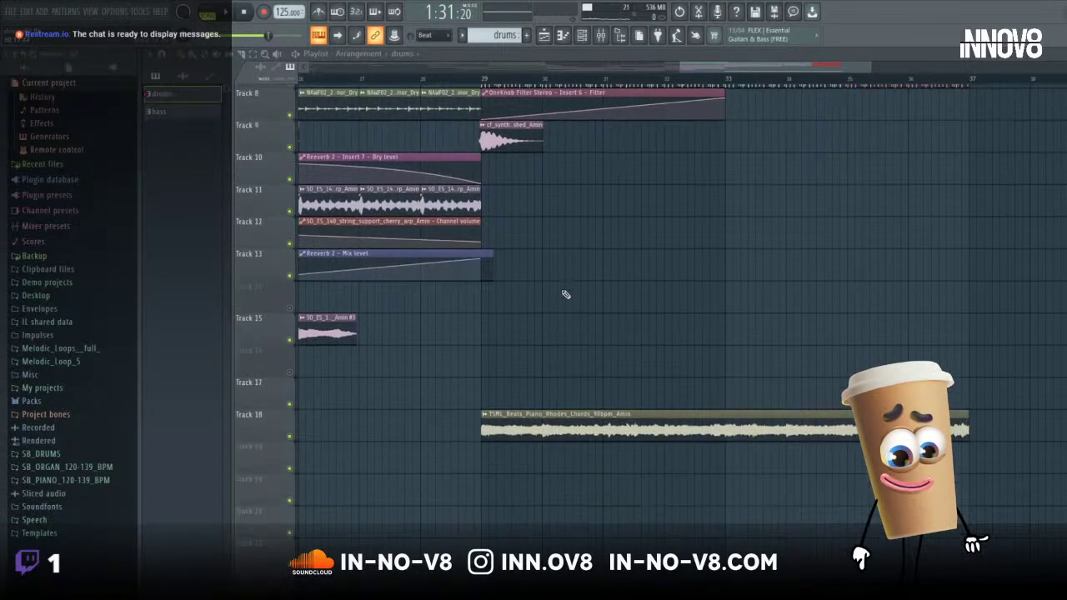
scroll(565, 300, "up", 3)
scroll(562, 310, "down", 2)
scroll(561, 309, "up", 6)
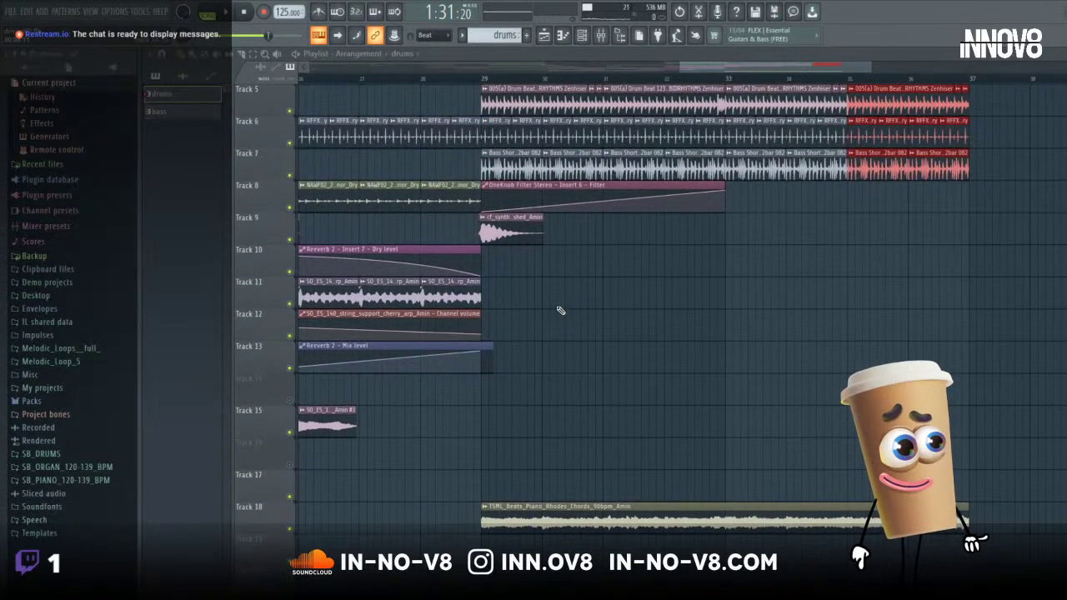
scroll(550, 301, "down", 4)
scroll(543, 305, "down", 4)
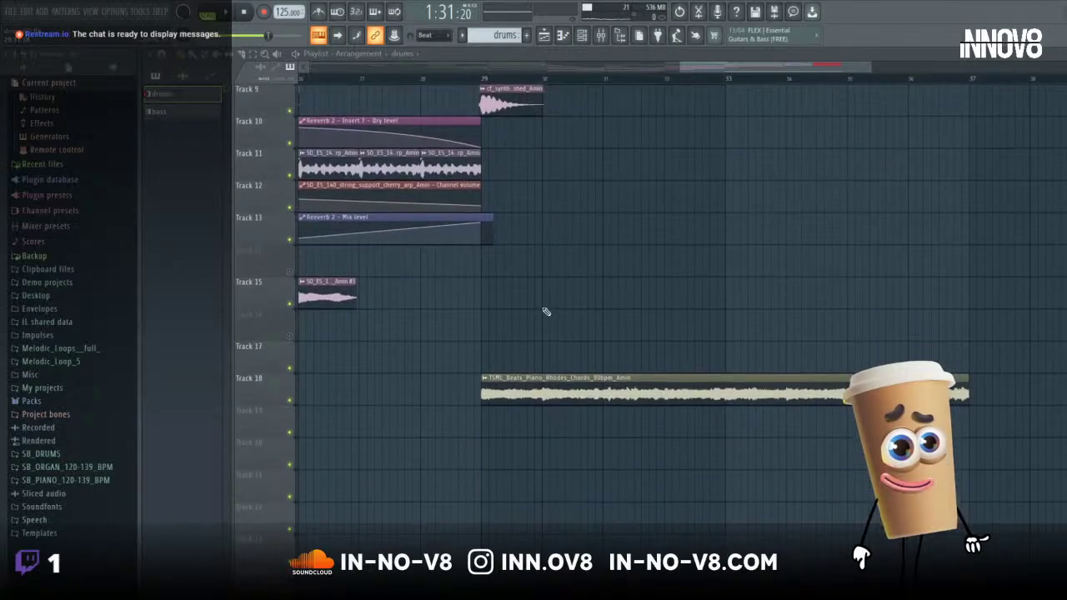
scroll(546, 310, "up", 8)
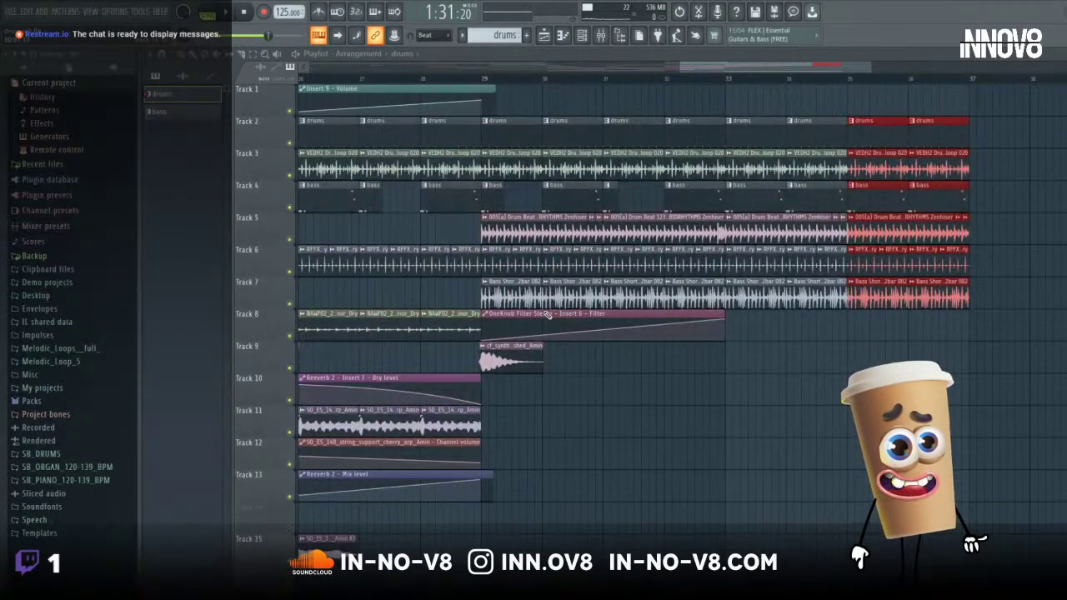
scroll(546, 315, "down", 3)
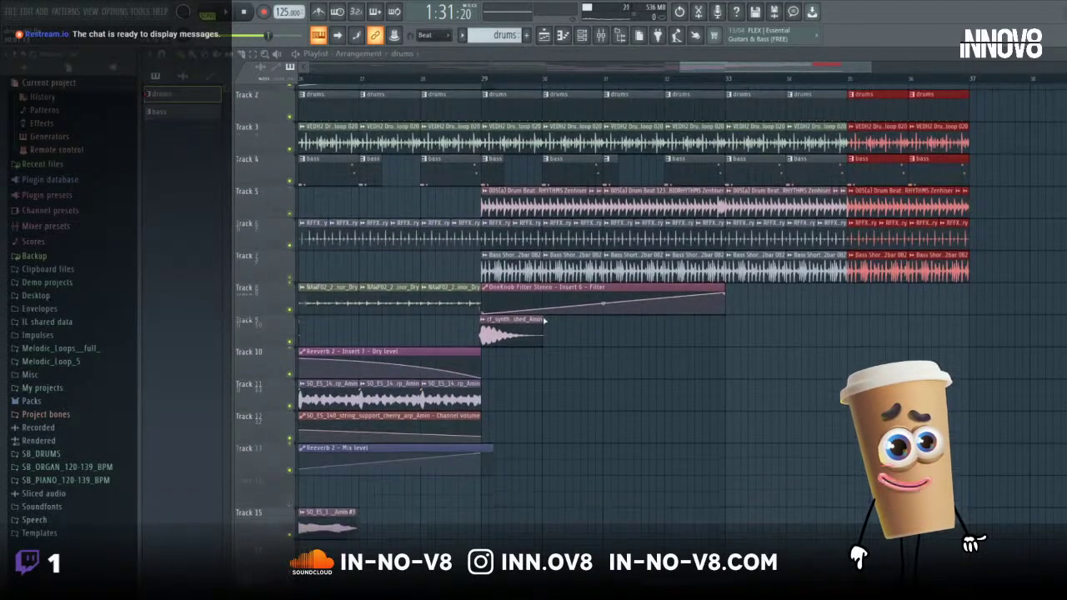
scroll(544, 317, "up", 3)
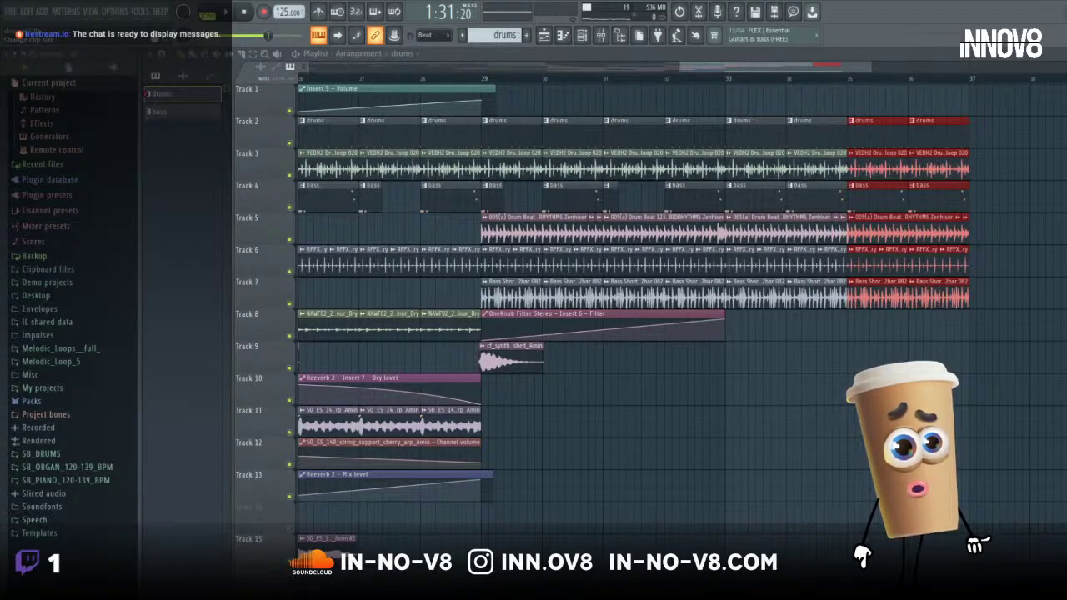
- Reduce the playlist's track height so that Tracks 1 to 18 fit in view together
scroll(633, 308, "down", 3)
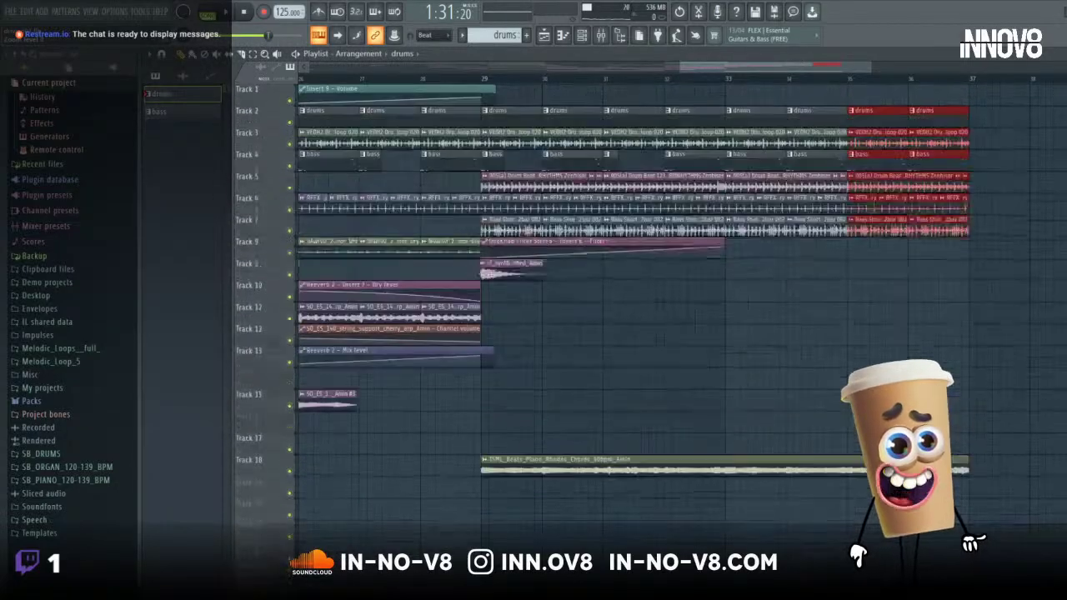
scroll(634, 308, "up", 2)
scroll(634, 309, "down", 3)
scroll(634, 308, "up", 4)
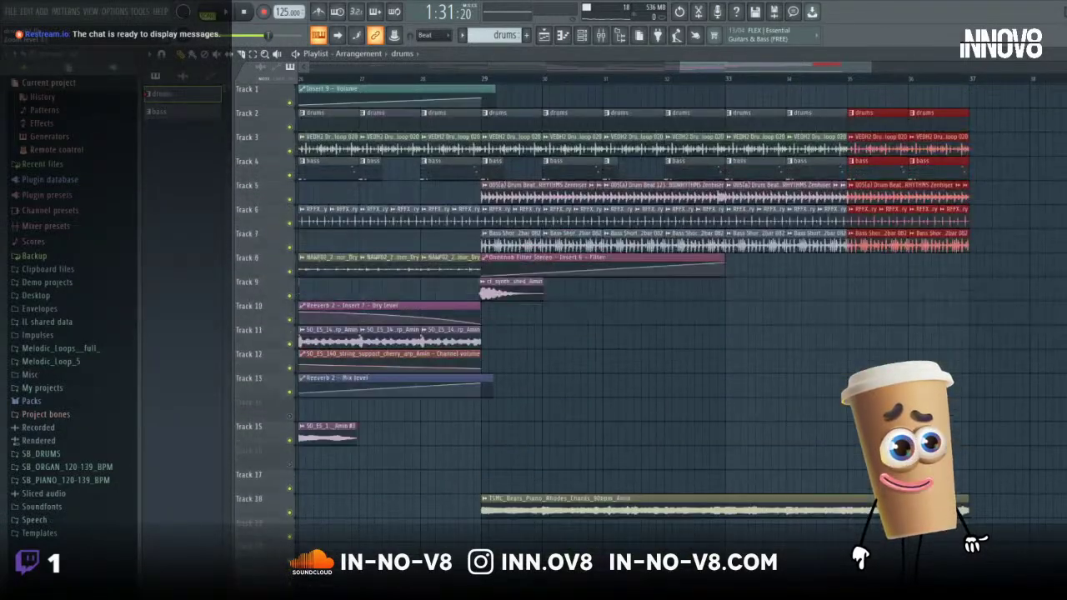
scroll(634, 308, "down", 3)
scroll(634, 309, "up", 2)
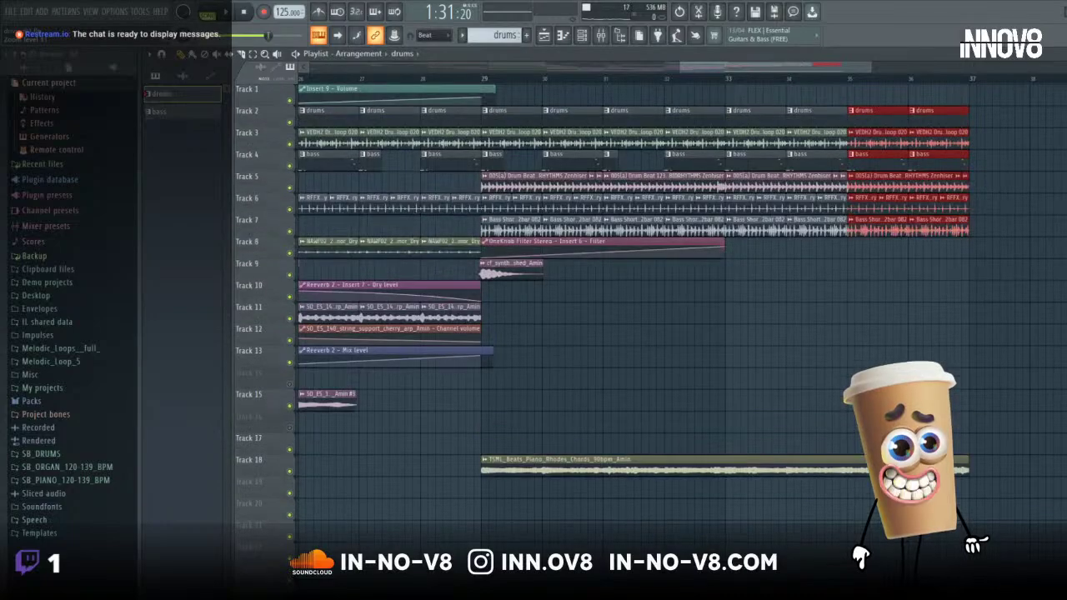
- Move the piano chords track from Track 18 up to the Track 5 position, directly below the bass pattern track
scroll(633, 309, "down", 3)
scroll(634, 309, "up", 4)
scroll(634, 308, "down", 4)
scroll(633, 308, "up", 6)
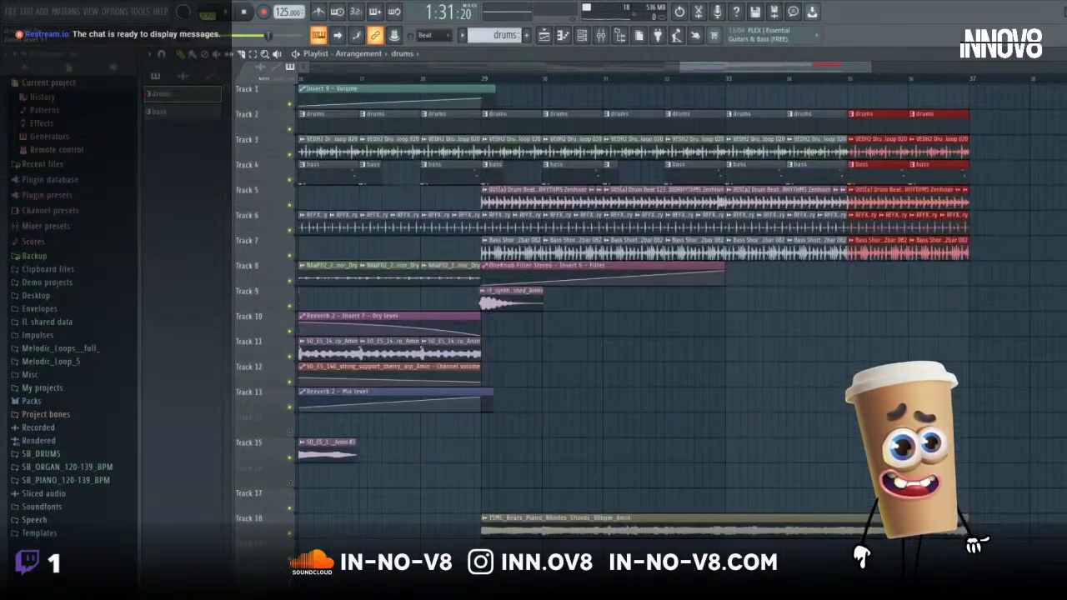
scroll(633, 309, "down", 6)
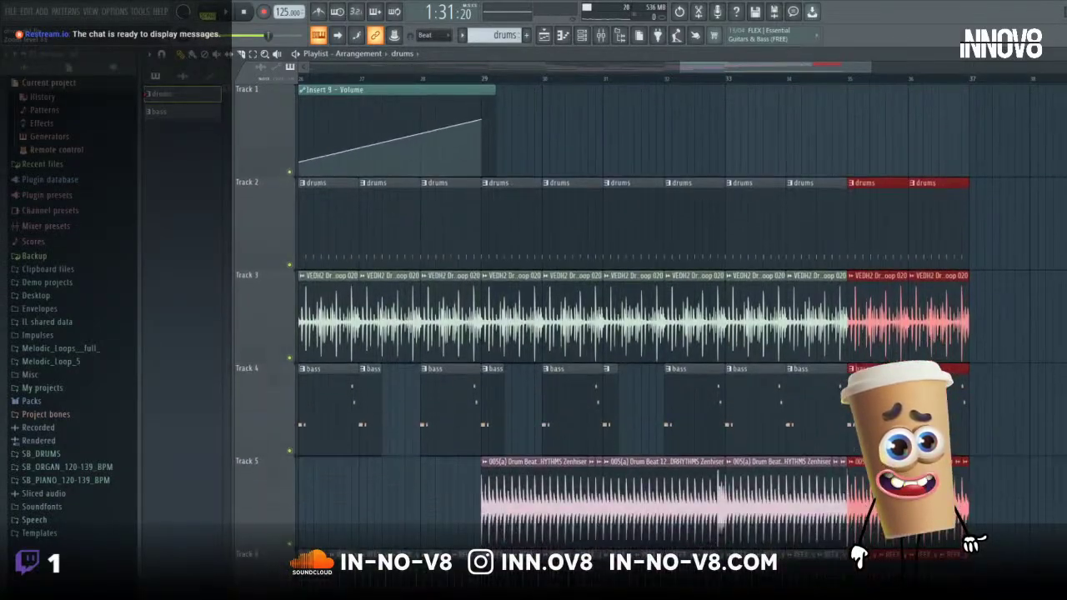
scroll(633, 308, "up", 2)
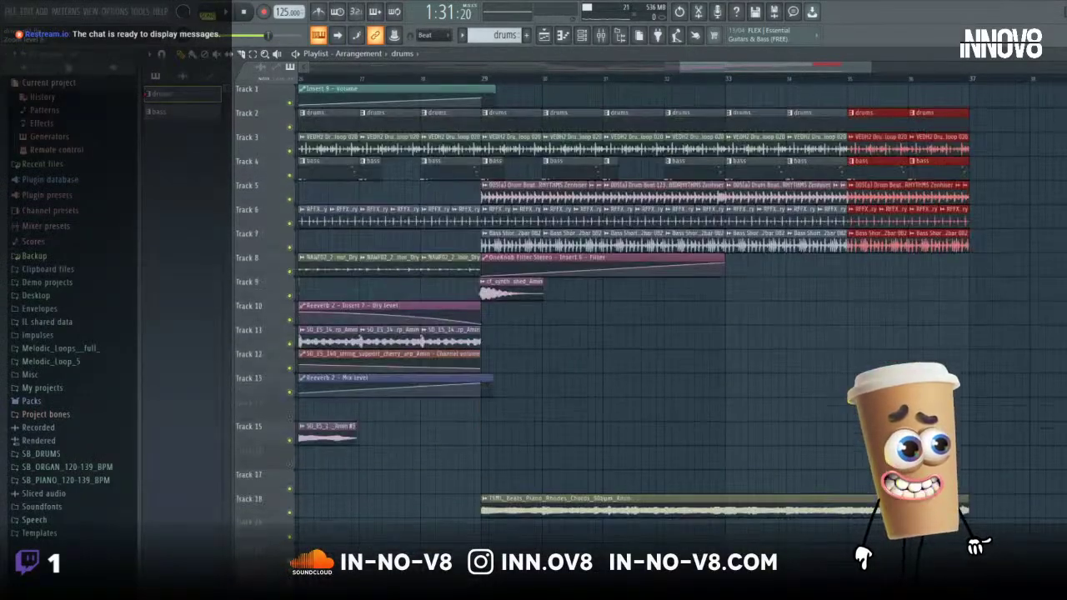
scroll(633, 308, "up", 4)
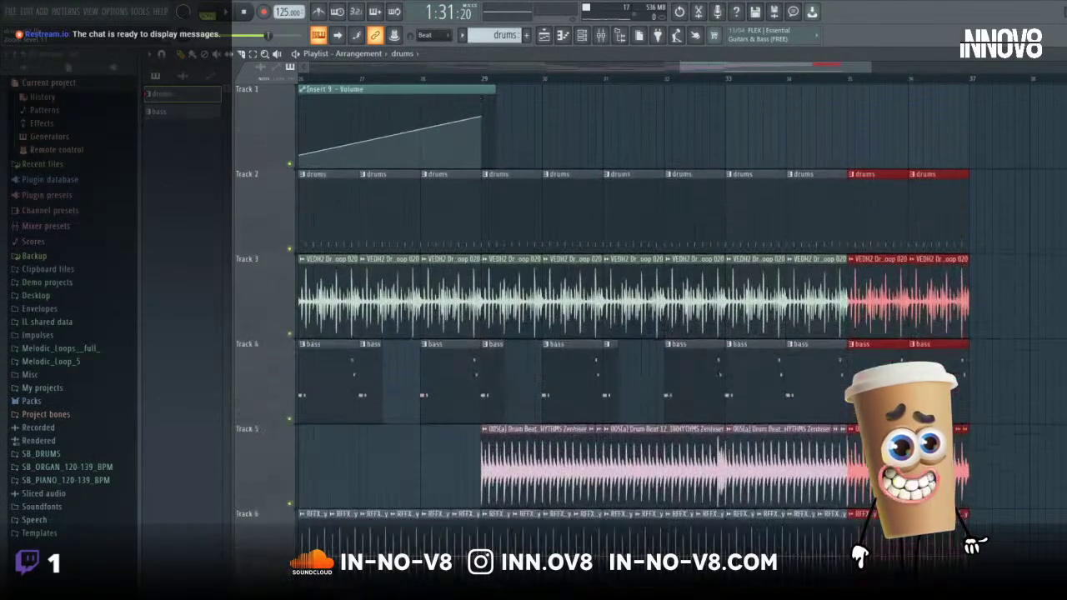
scroll(634, 308, "down", 6)
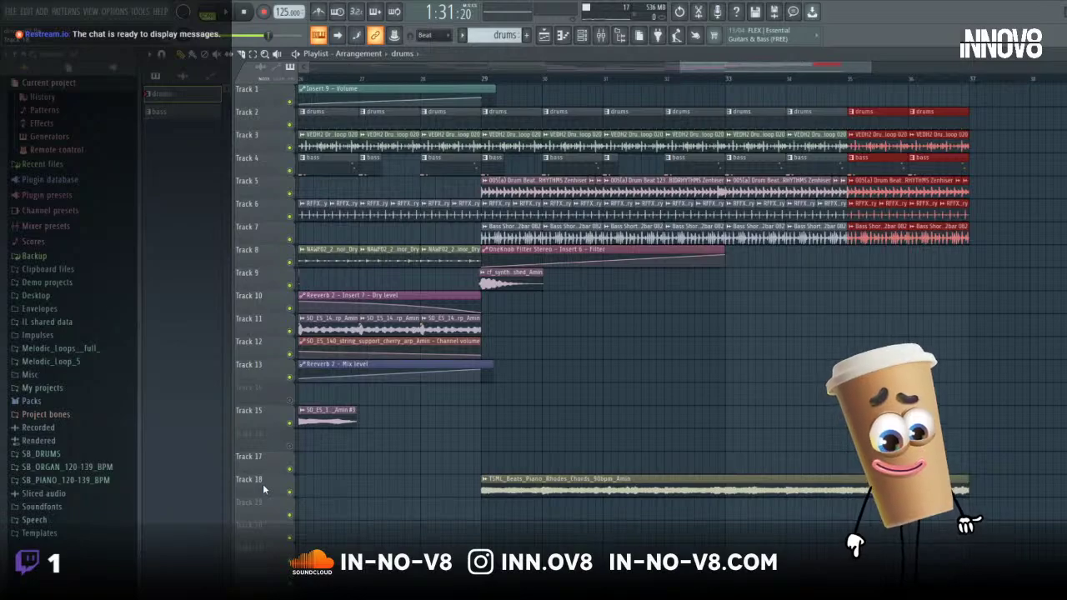
left_click_drag(263, 484, 263, 192)
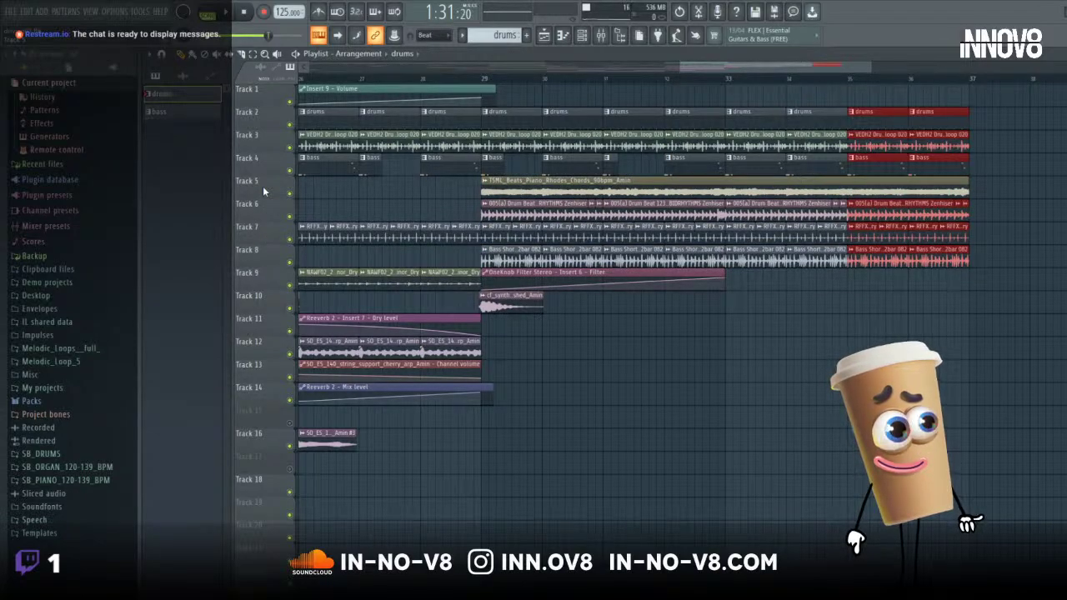
mouse_move(263, 192)
left_mouse_down()
mouse_move(263, 209)
mouse_move(263, 186)
left_mouse_up()
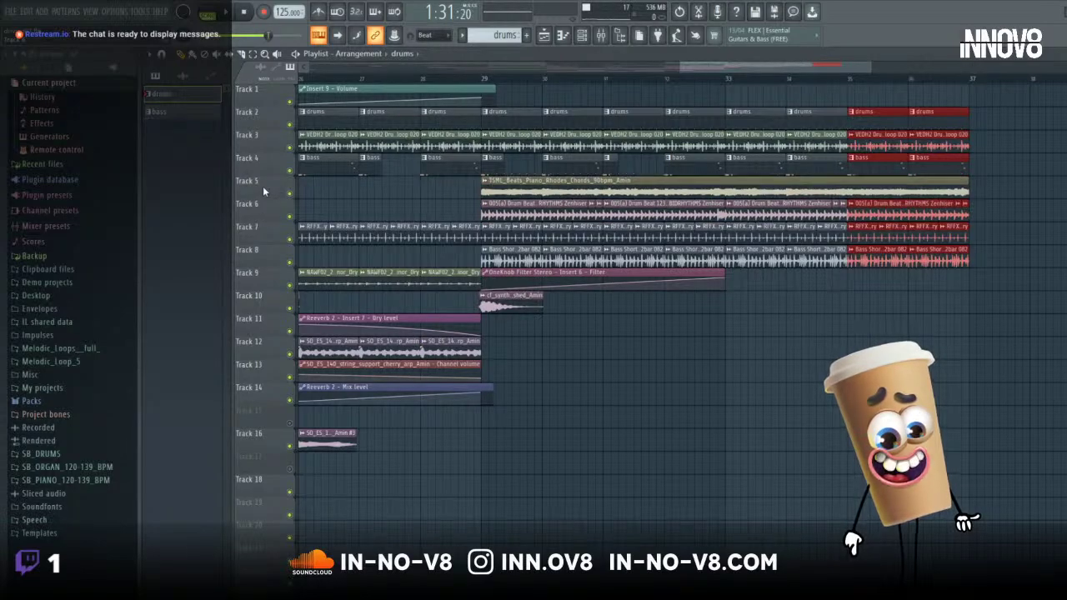
- Look through the arrangement from bar 1 to bar 37, and start playback from bar 29
left_click_drag(694, 69, 541, 95)
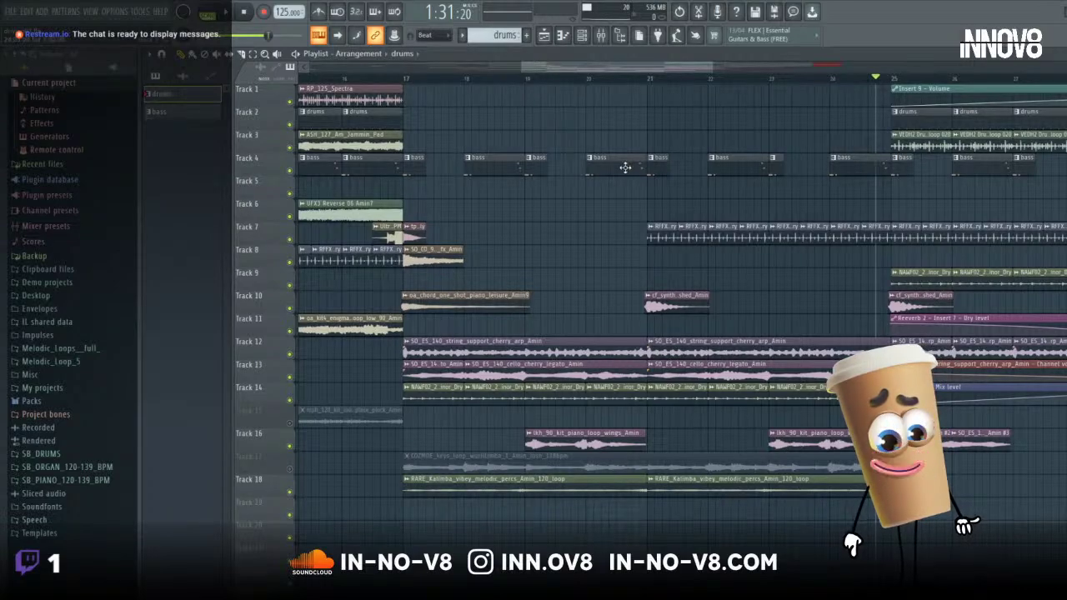
left_click_drag(520, 67, 310, 71)
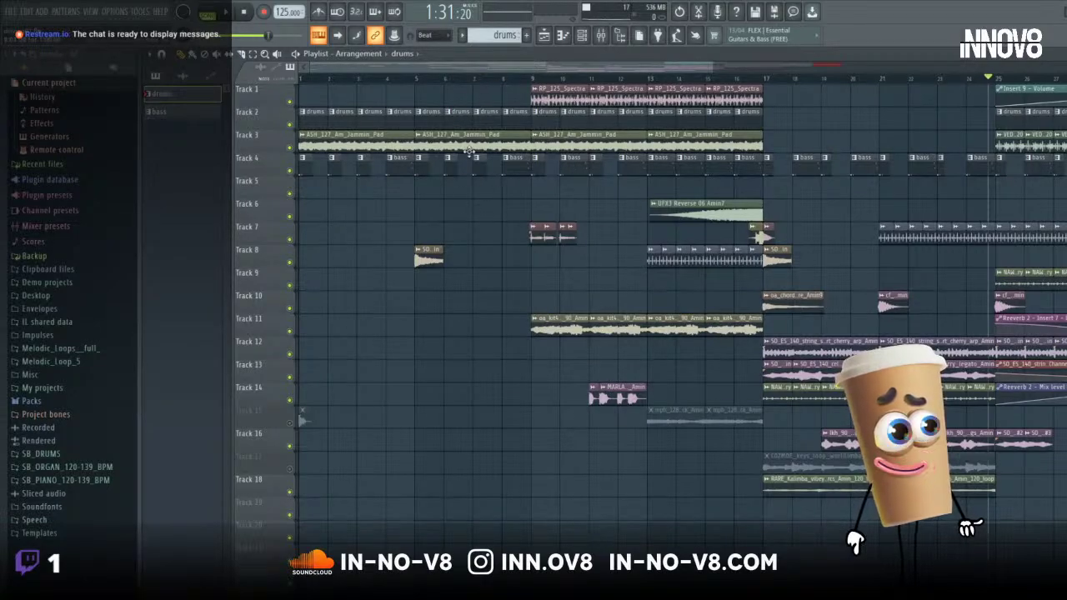
left_click_drag(575, 69, 769, 68)
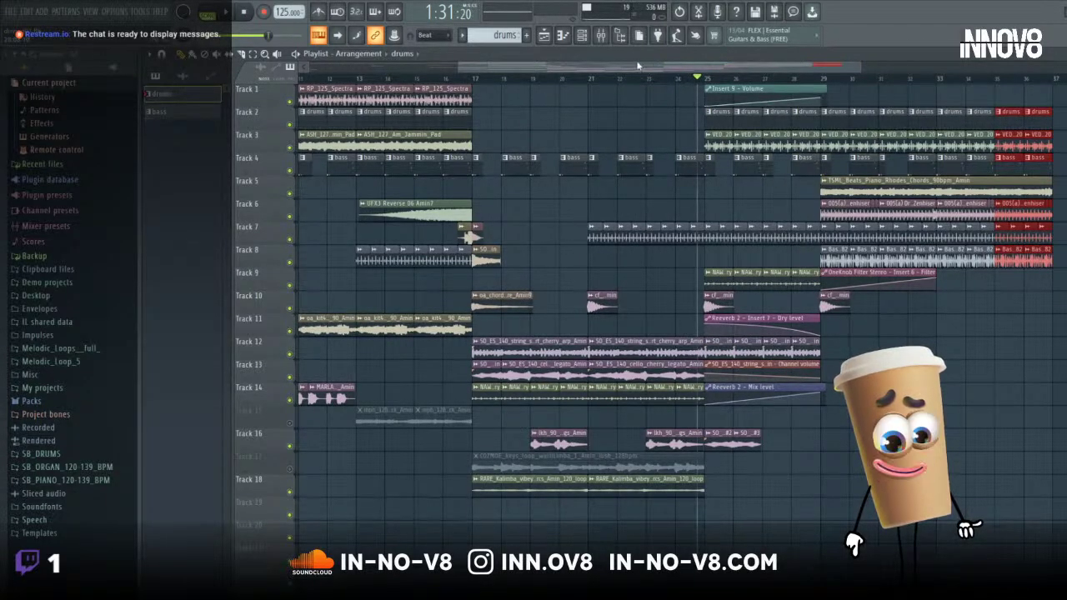
left_click_drag(596, 69, 461, 64)
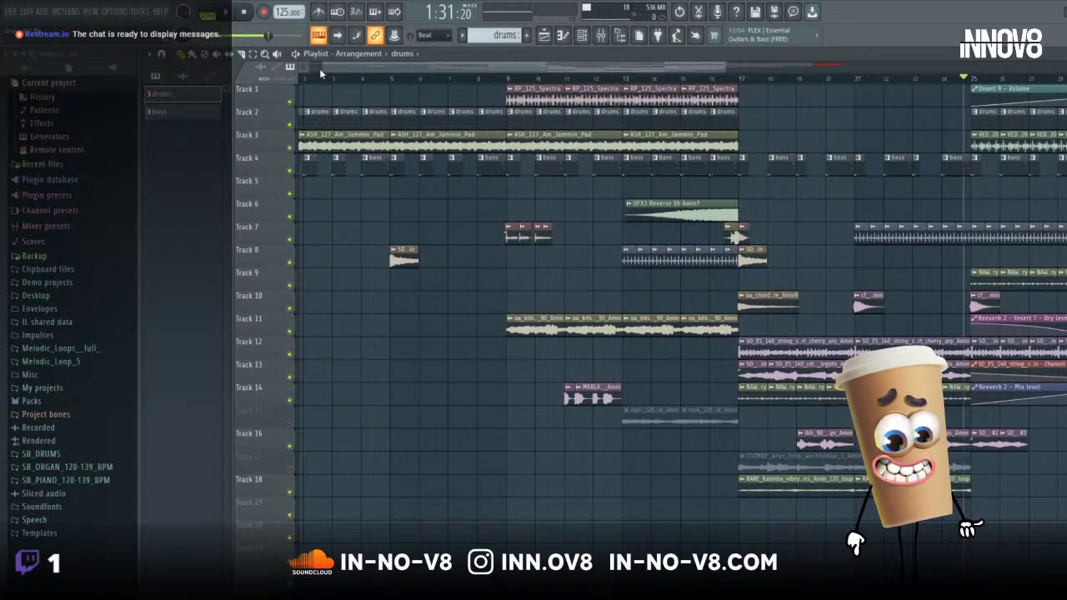
left_click_drag(319, 68, 713, 69)
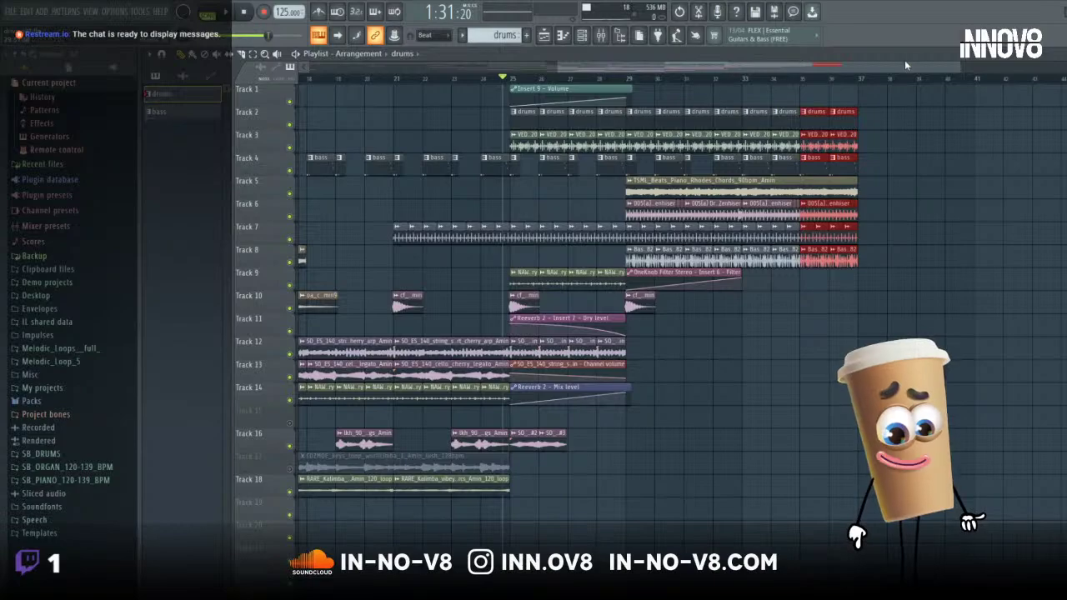
left_click_drag(957, 67, 759, 79)
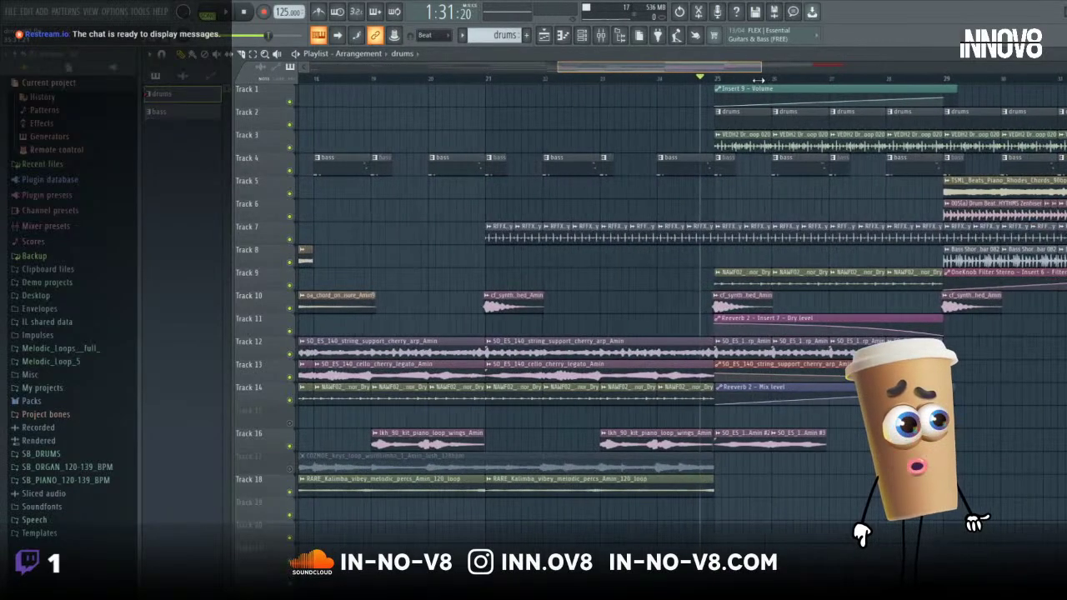
left_click_drag(683, 66, 774, 67)
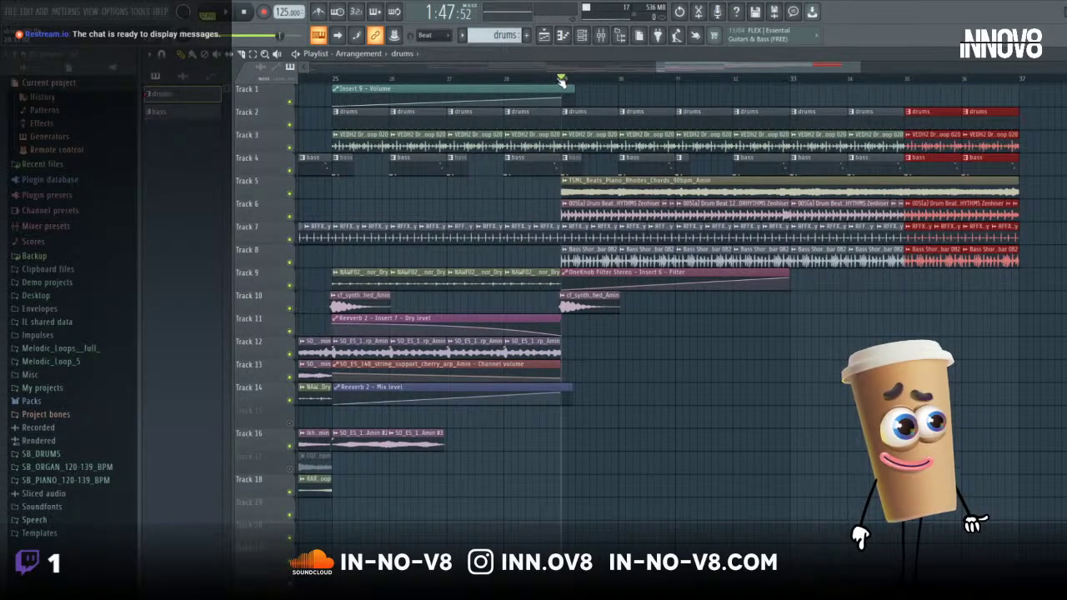
left_click(242, 14)
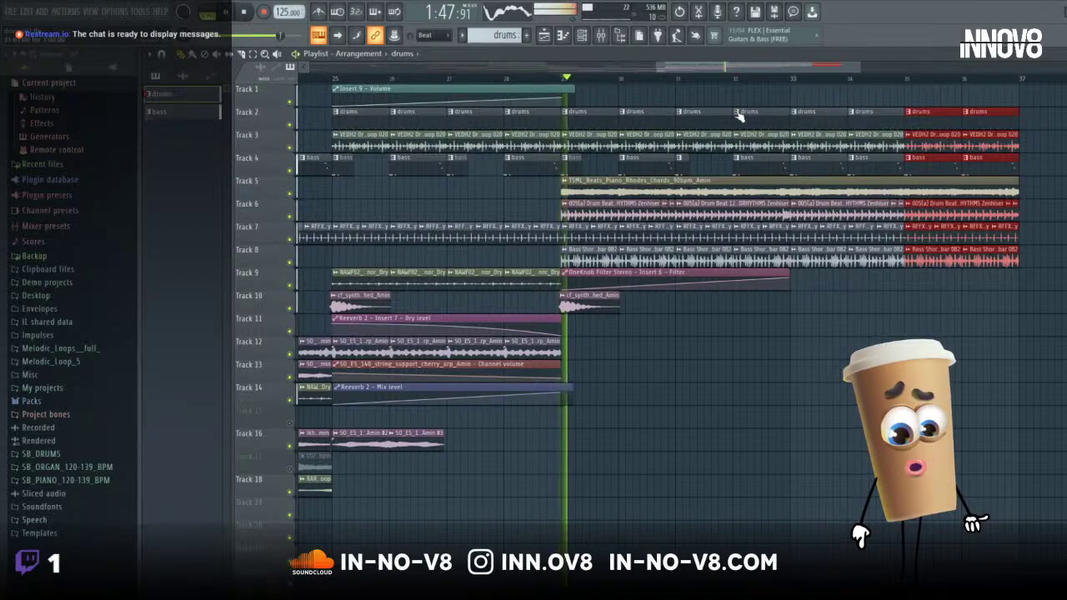
left_click(831, 97)
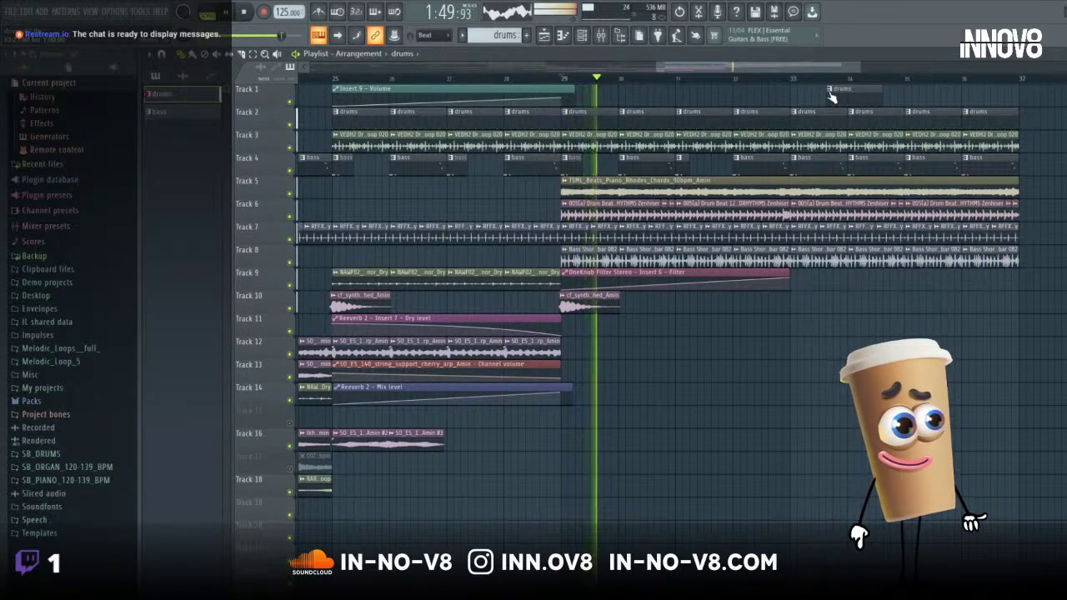
right_click(830, 97)
left_click(851, 90)
right_click(853, 92)
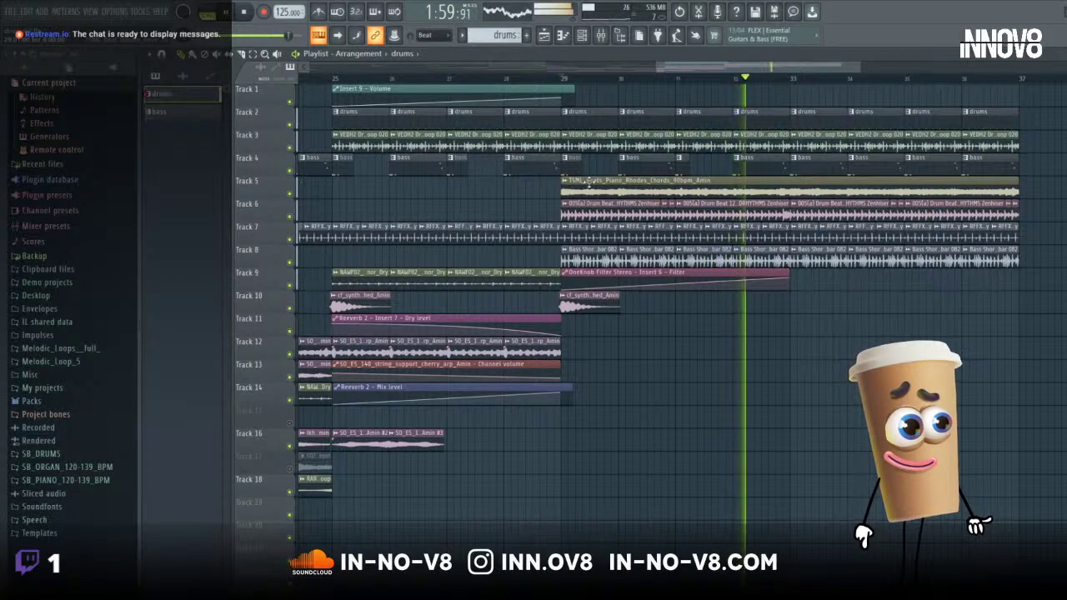
- Move the Track 5 piano chords clip to start at bar 33, and listen from bar 29 to past bar 38
left_click_drag(579, 184, 820, 185)
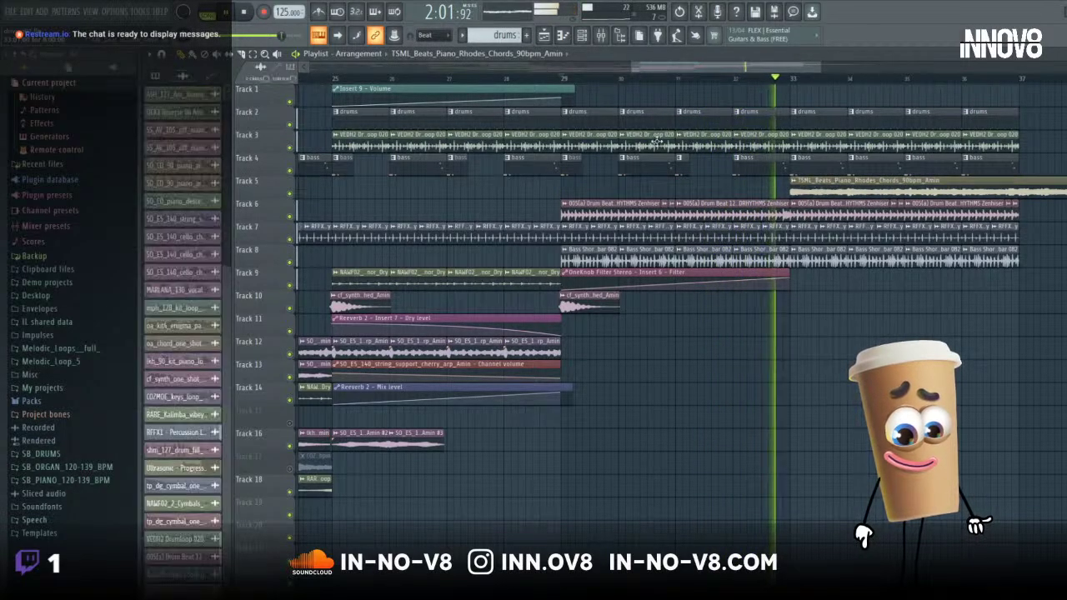
left_click(562, 84)
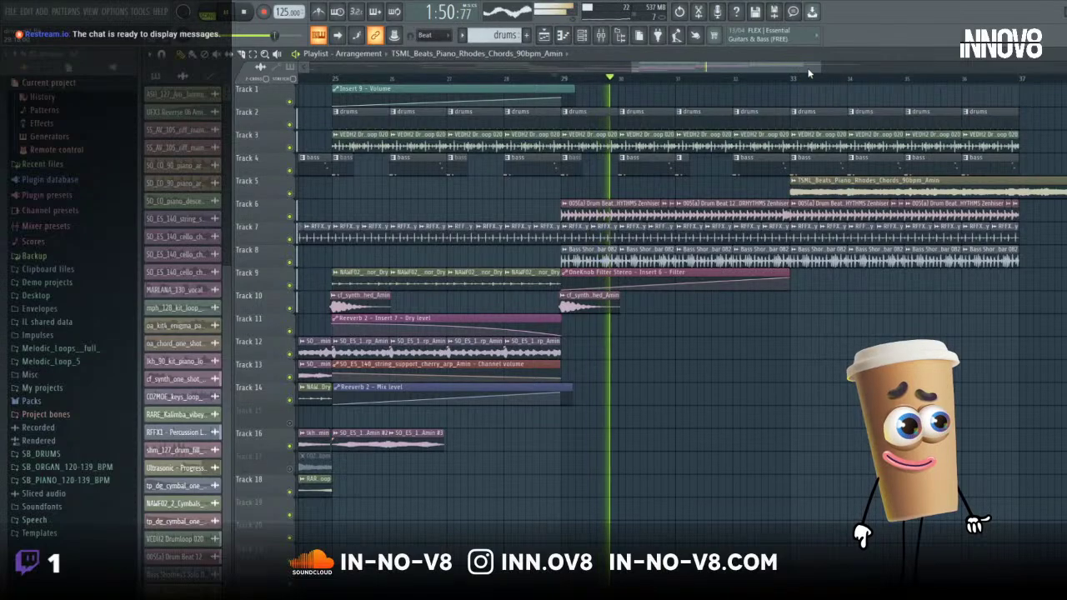
left_click_drag(821, 67, 777, 77)
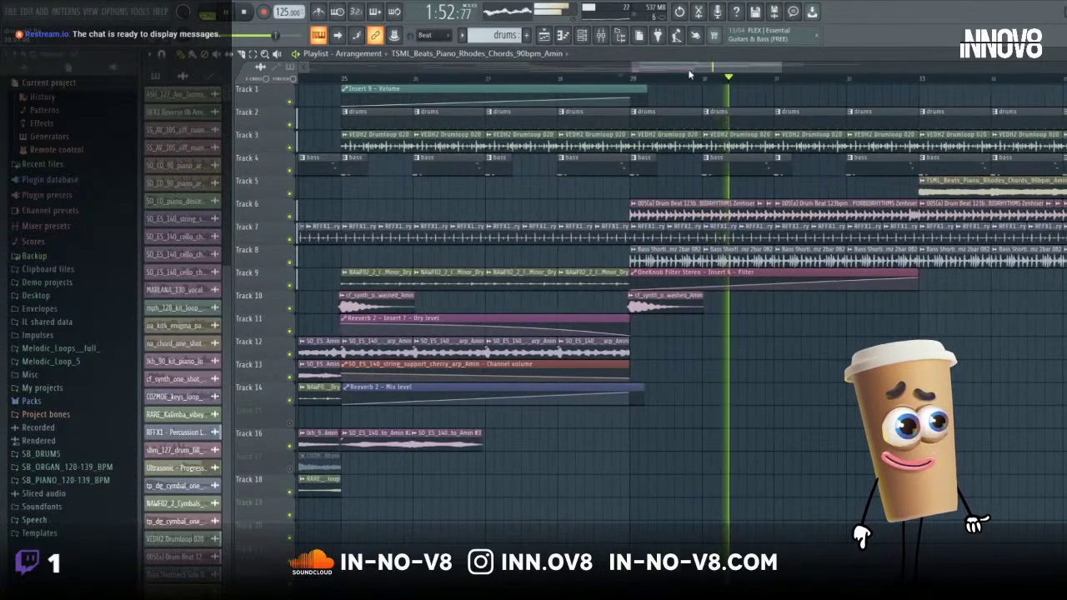
scroll(731, 70, "right", 4)
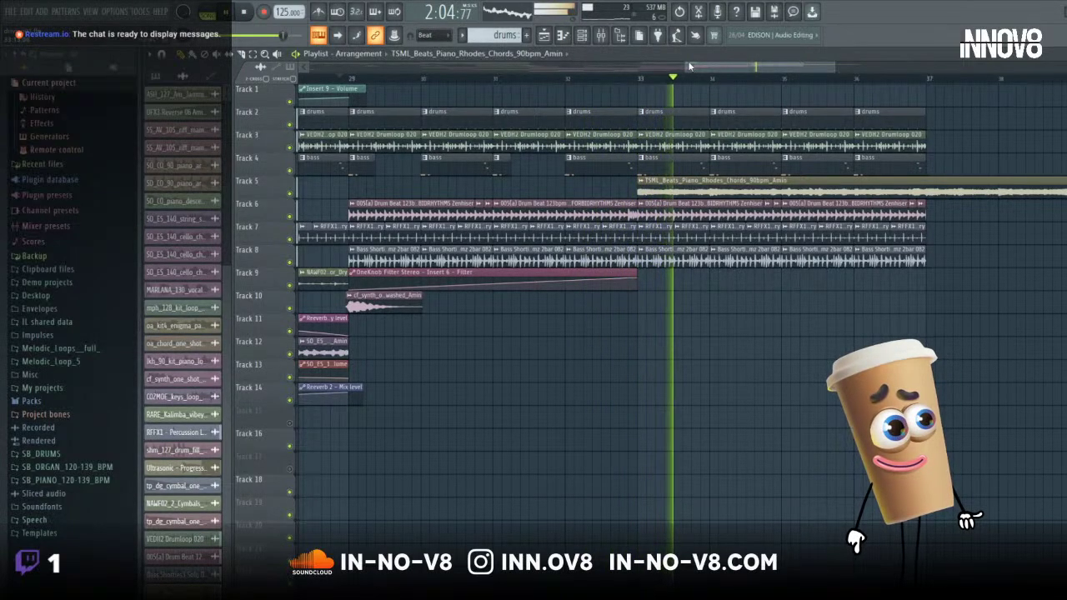
left_click_drag(685, 66, 767, 100)
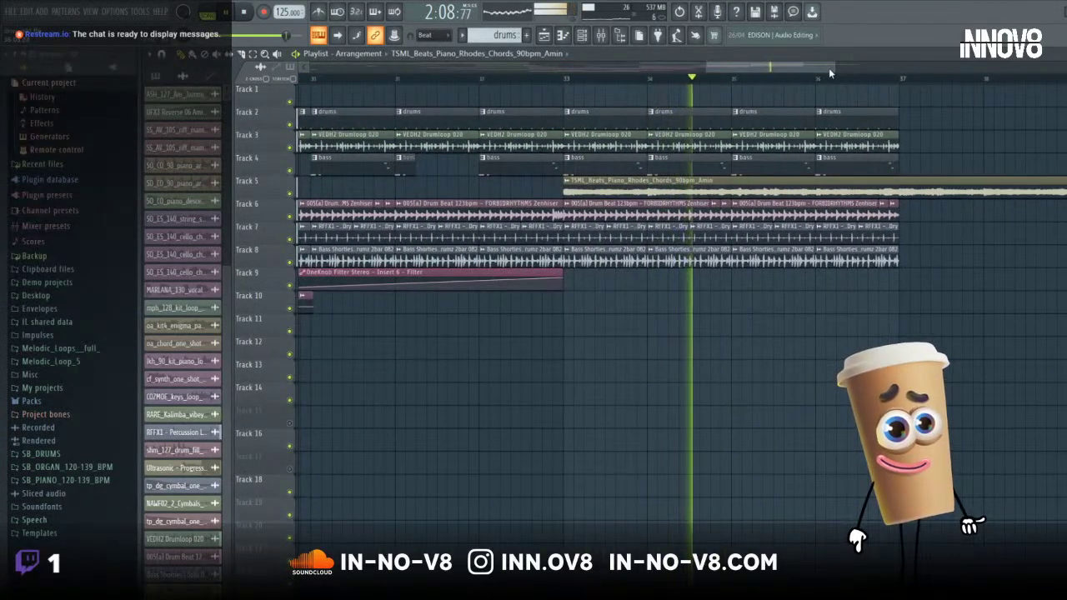
left_click_drag(831, 68, 895, 100)
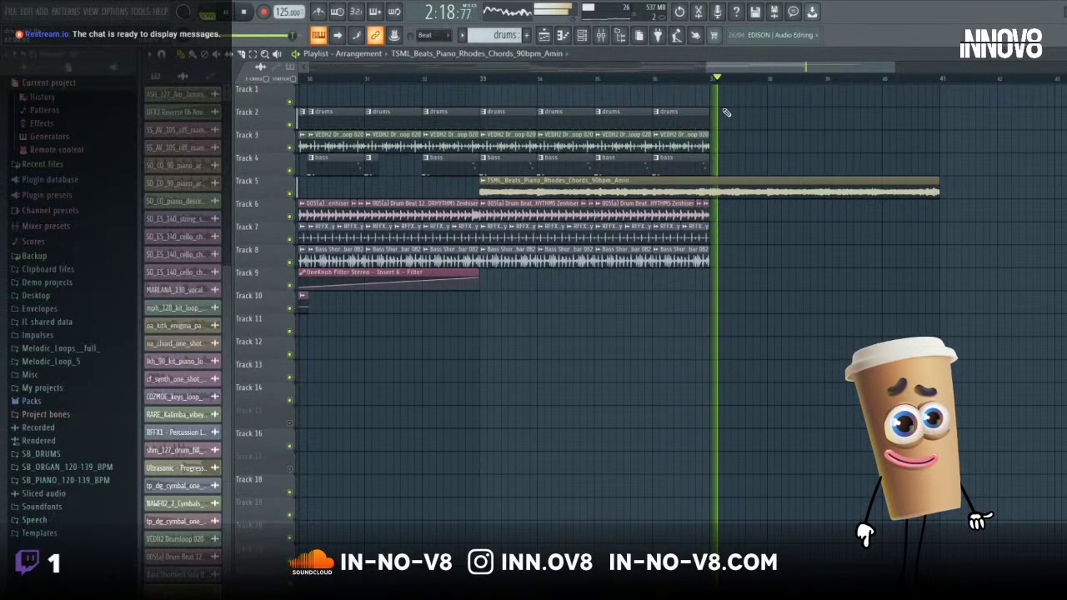
left_click_drag(707, 67, 630, 81)
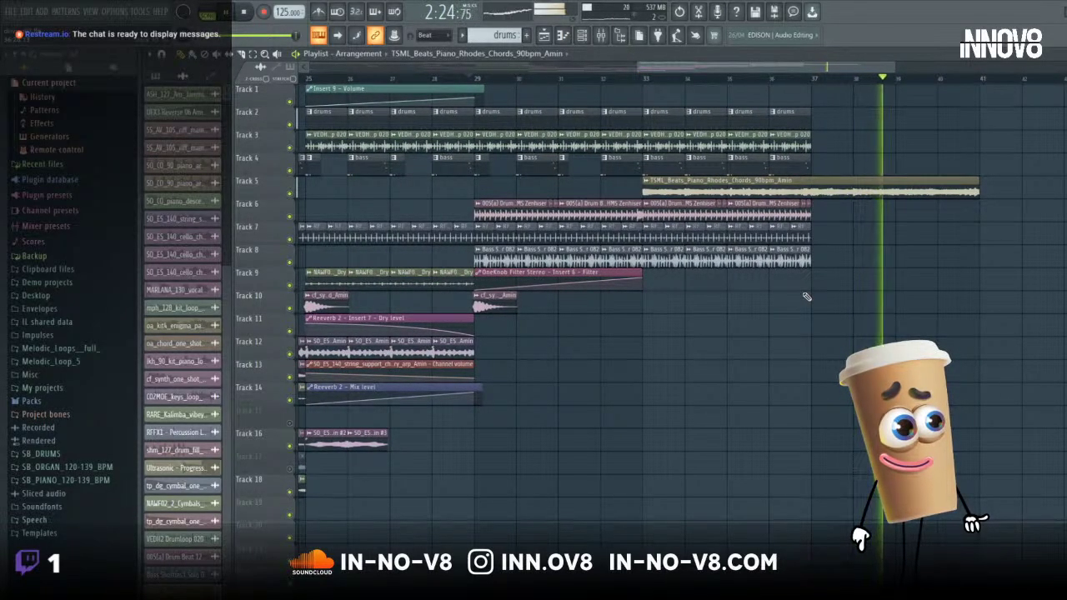
left_click(245, 14)
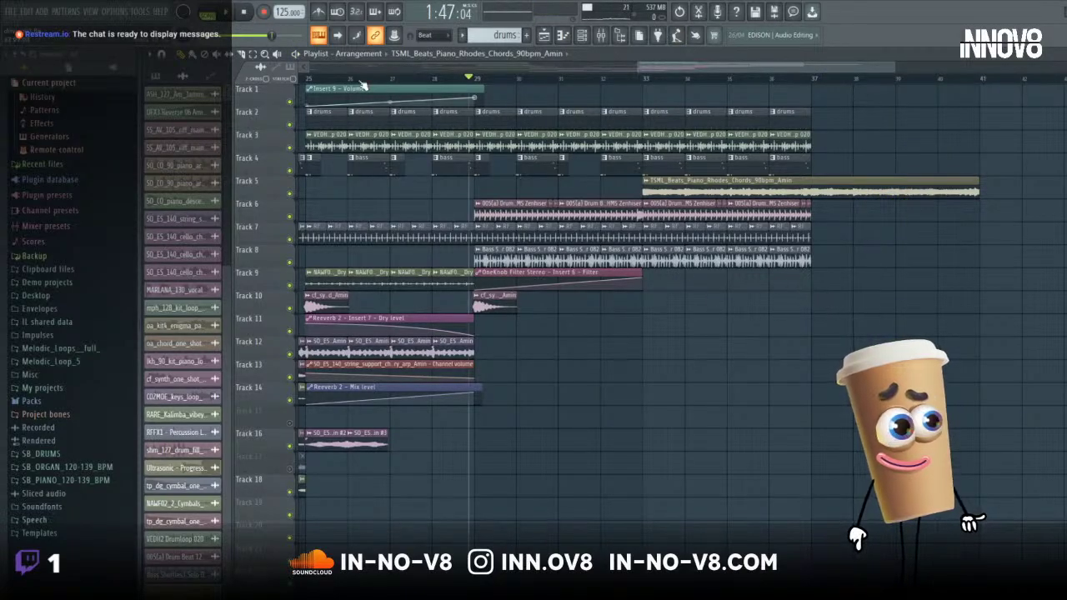
- Duplicate the clips on Tracks 2 to 4 and 6 to 8 between bars 33 and 37, and place the copies from bar 37 to bar 41
left_click_drag(831, 312, 651, 219)
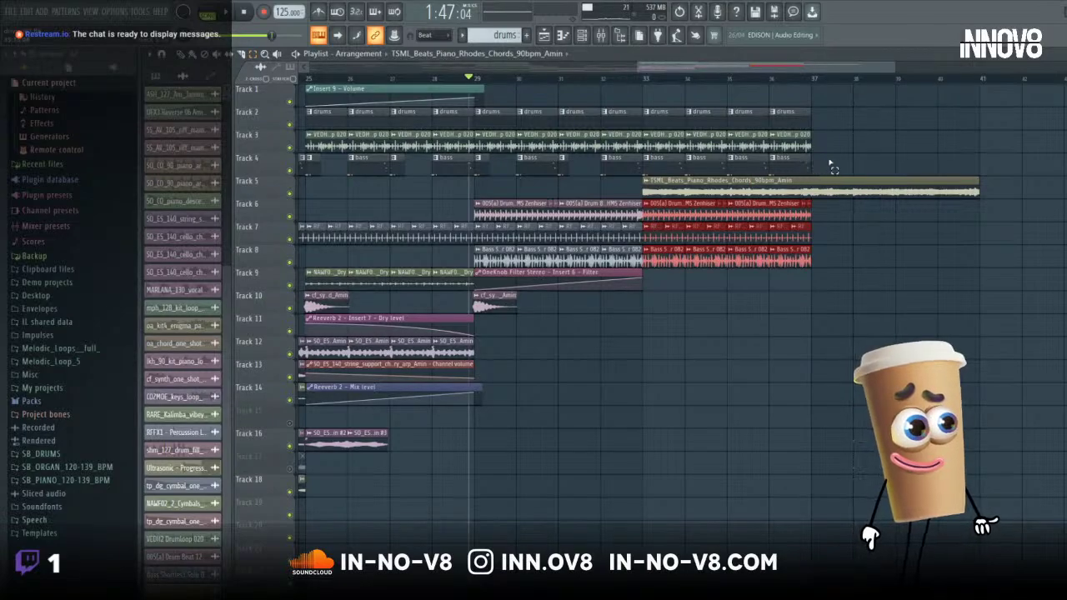
left_click_drag(832, 167, 661, 120)
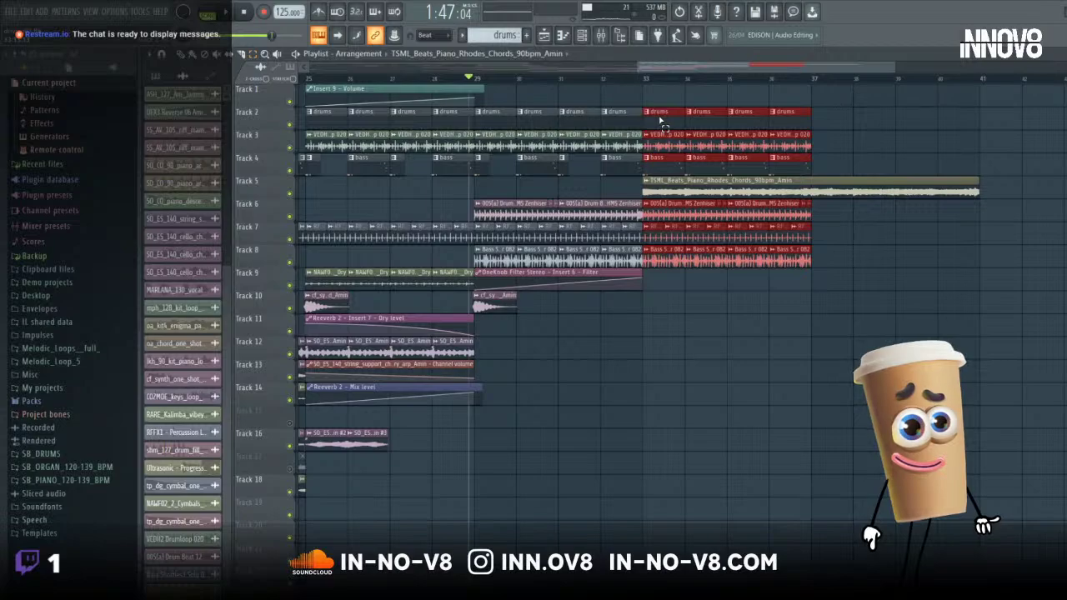
key("ctrl+v")
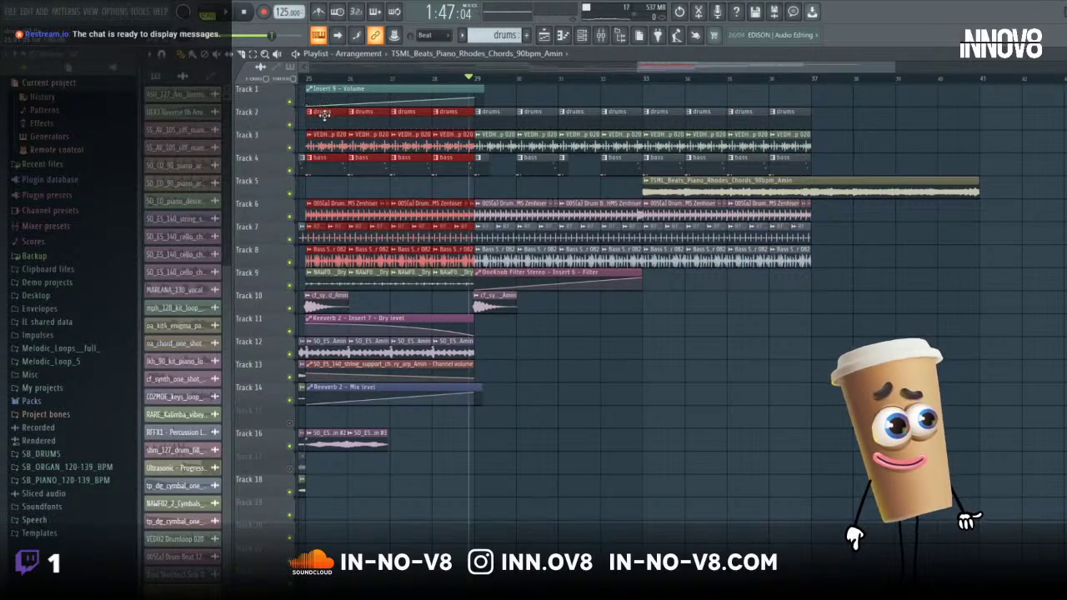
left_click_drag(324, 114, 832, 116)
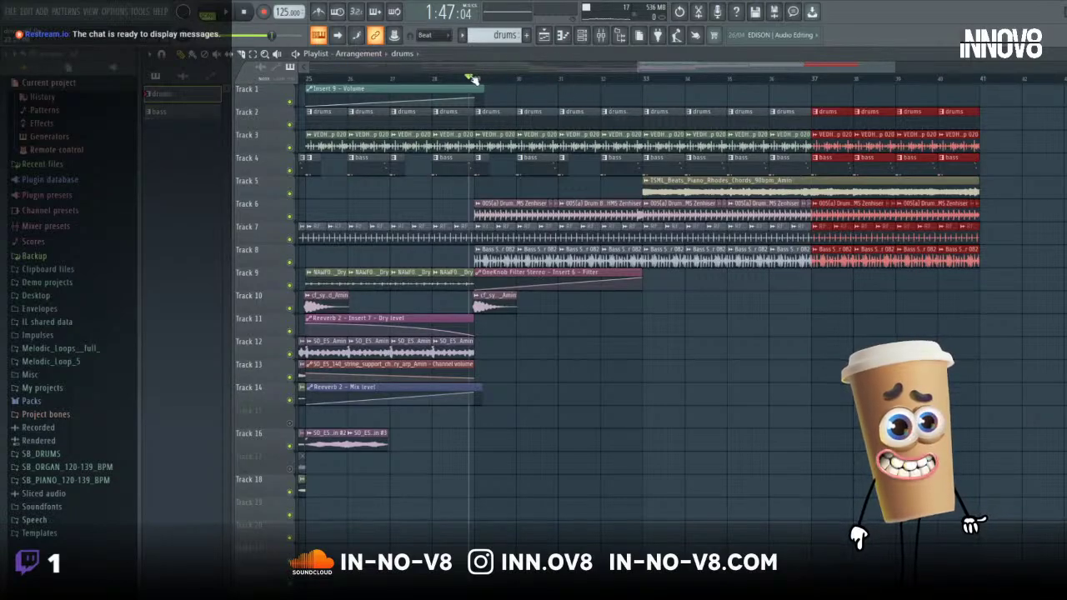
- Play the arrangement from the beginning, clear the clip selection, and look over the clips from bar 9 to bar 41
left_click(227, 13)
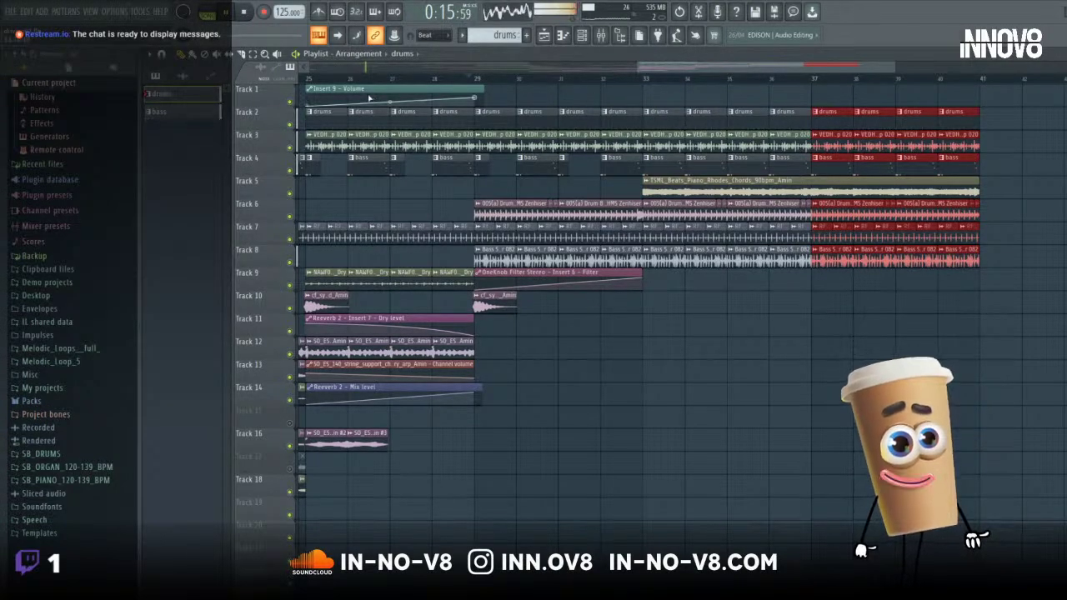
left_click_drag(637, 69, 663, 90)
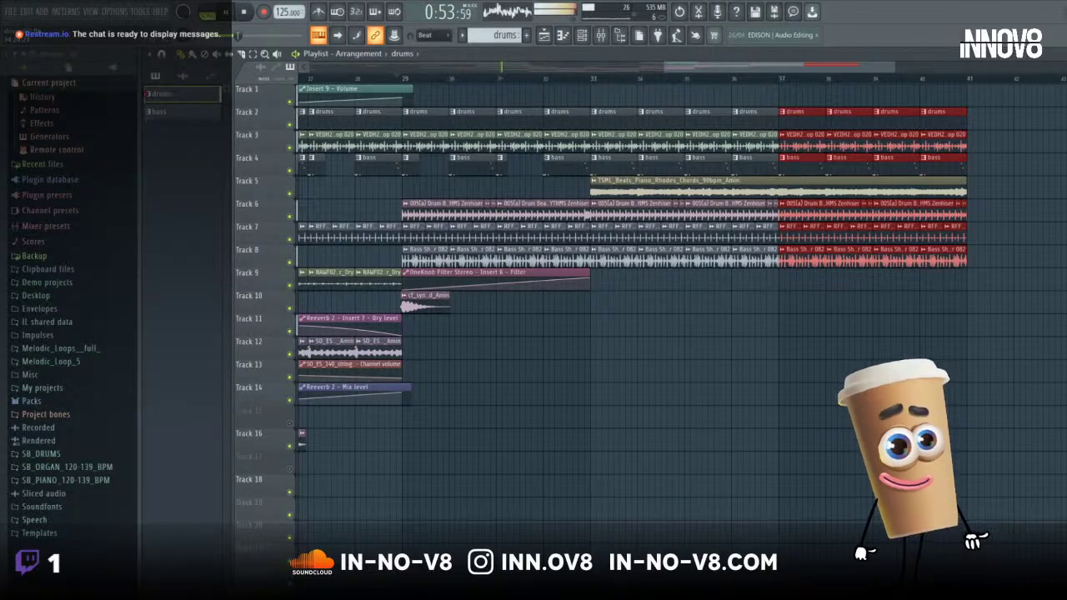
scroll(379, 72, "down", 5)
scroll(379, 73, "up", 3)
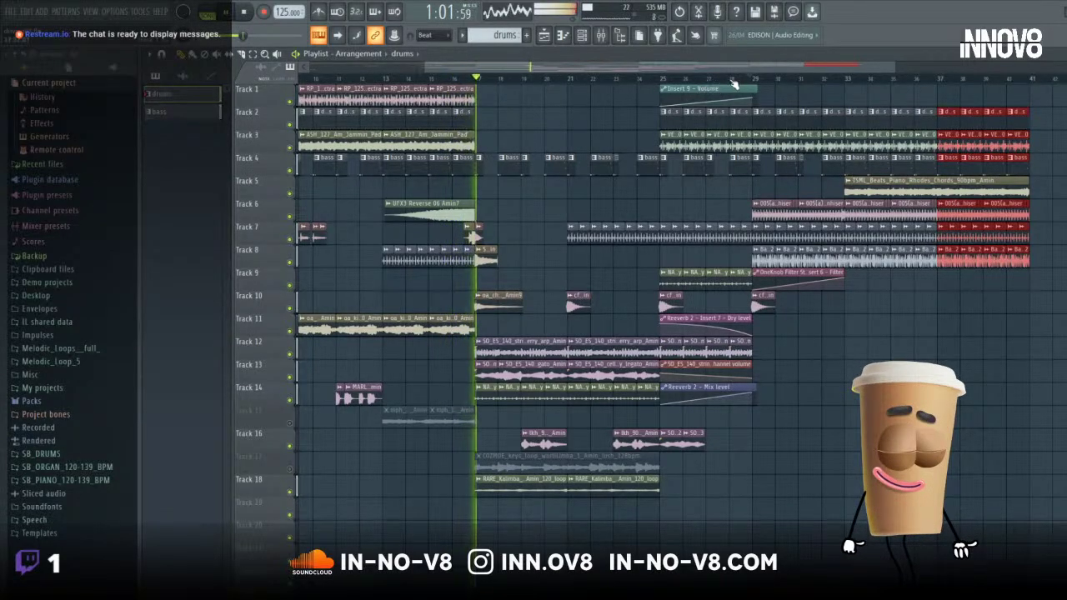
left_click_drag(894, 67, 670, 89)
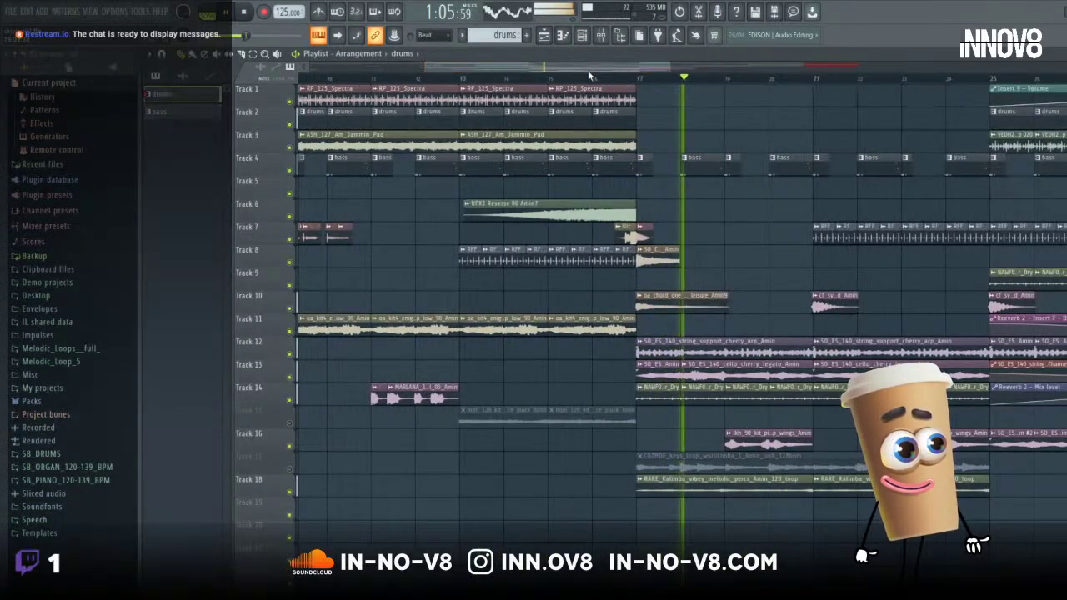
left_click_drag(588, 70, 839, 73)
left_click(784, 289)
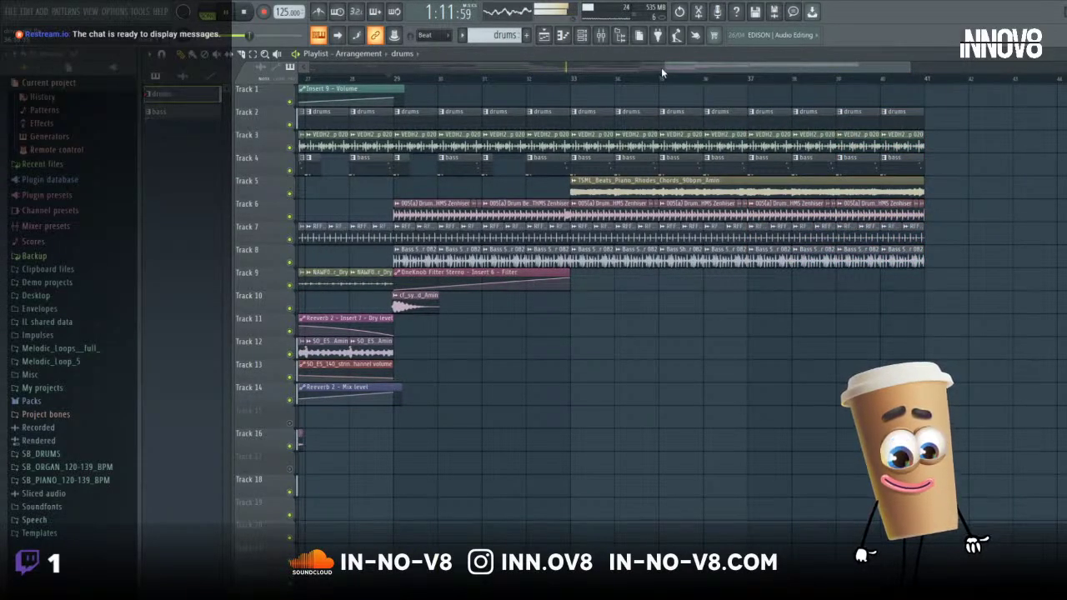
left_click_drag(663, 67, 421, 76)
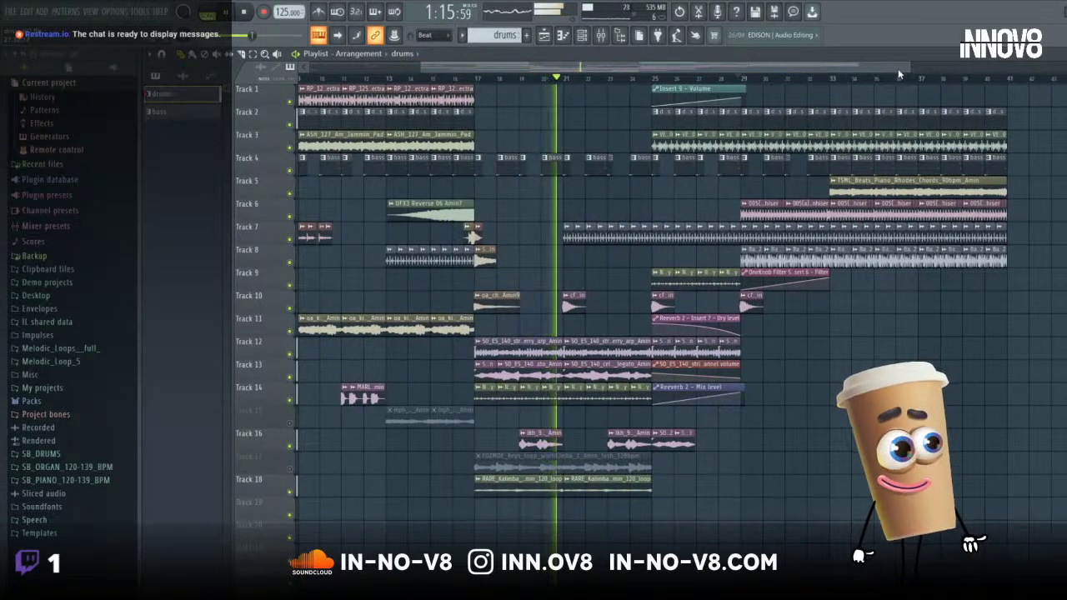
left_click_drag(858, 68, 648, 78)
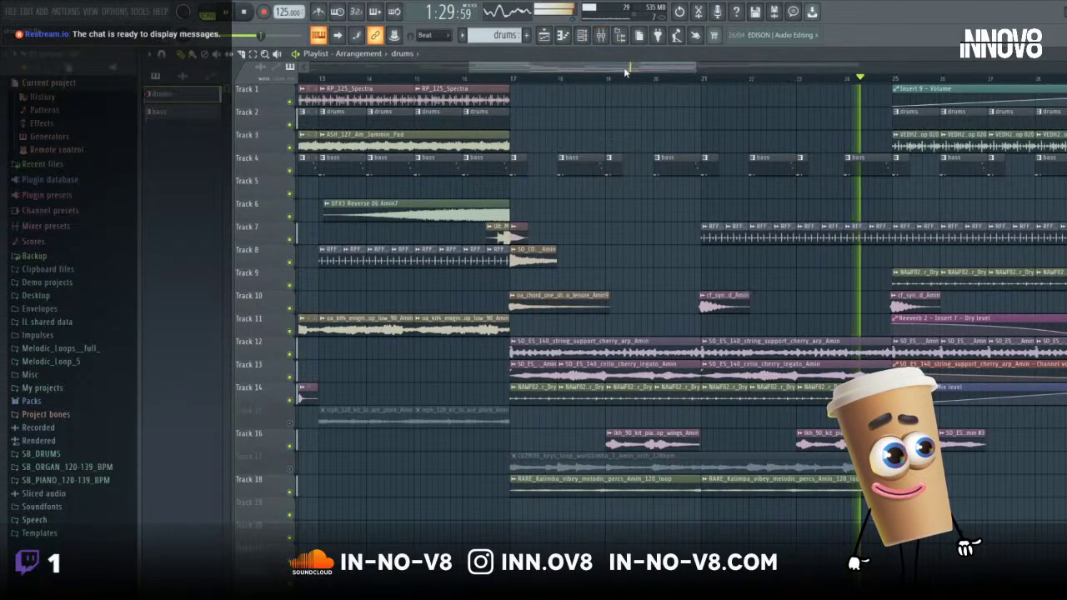
- Follow the playback through bars 25 to 36, checking the clips up to bar 41, and stop it
scroll(696, 76, "right", 5)
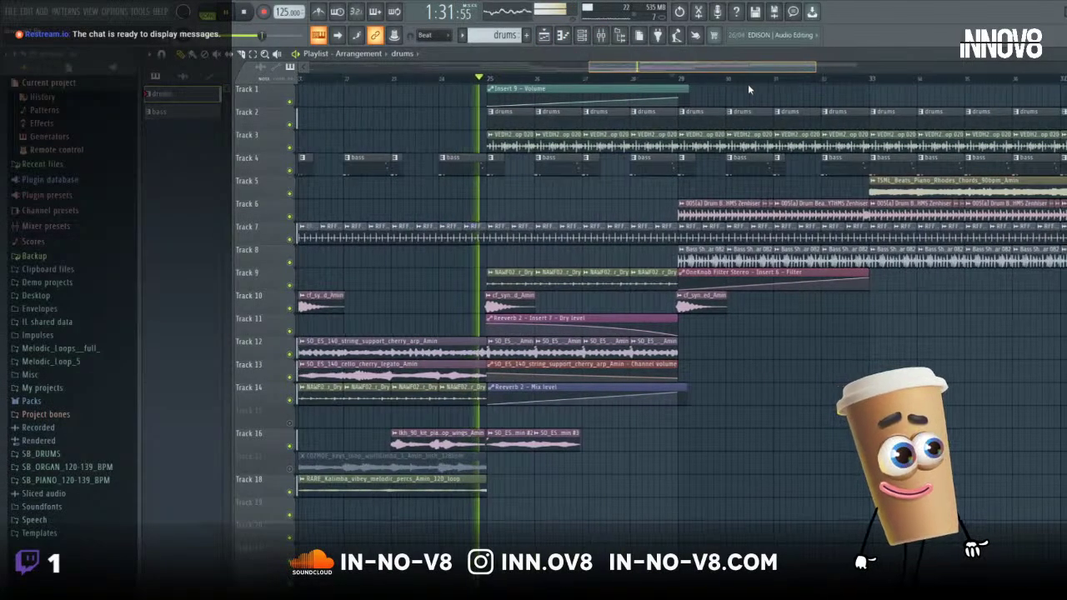
scroll(747, 83, "right", 1)
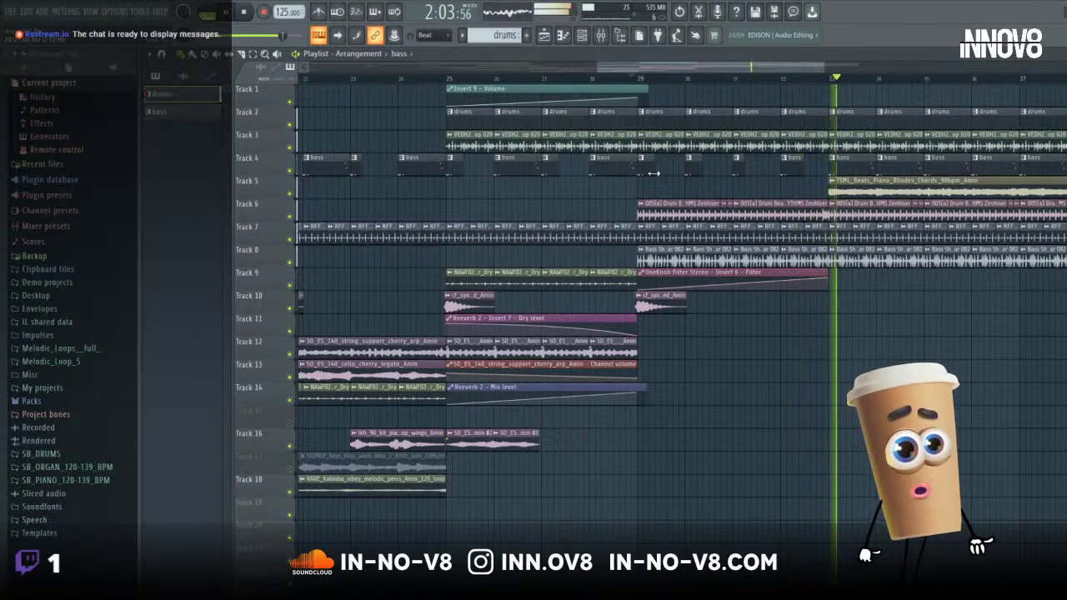
left_click_drag(609, 59, 695, 68)
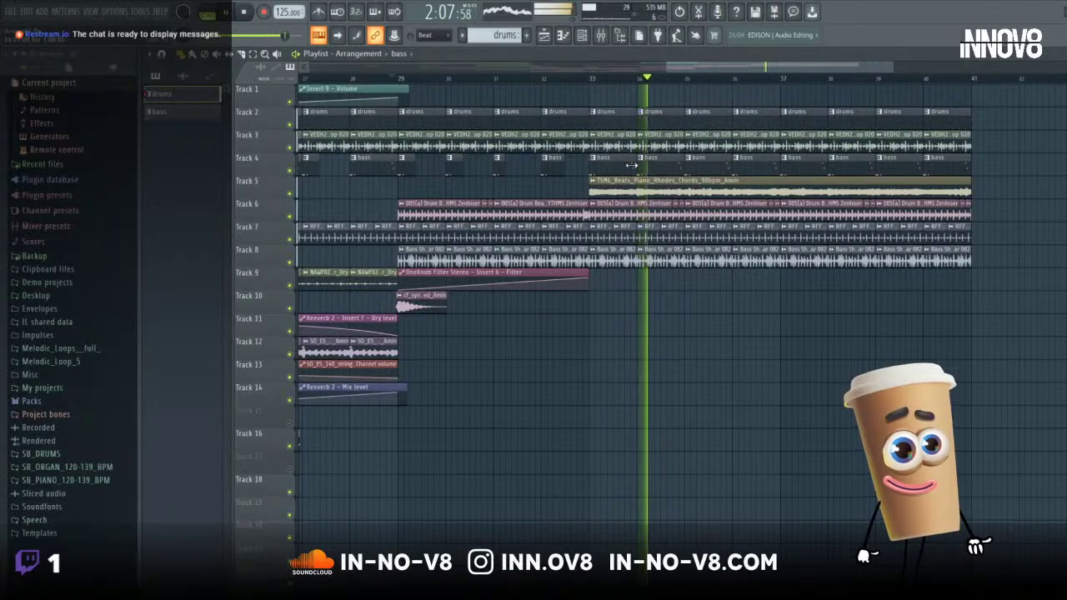
left_click_drag(891, 67, 848, 67)
left_click_drag(768, 68, 799, 70)
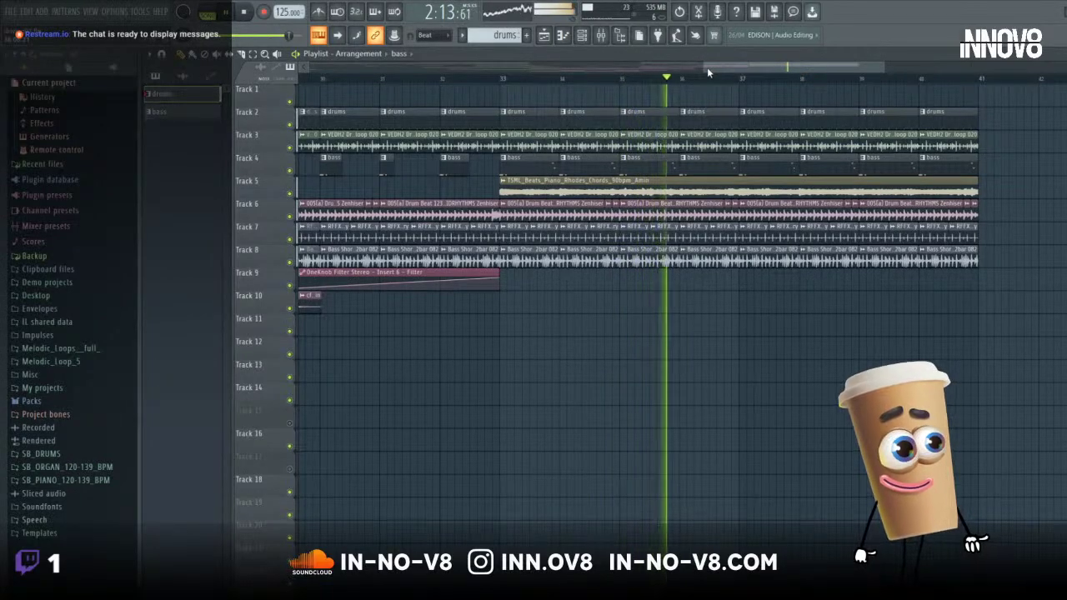
left_click_drag(704, 67, 488, 75)
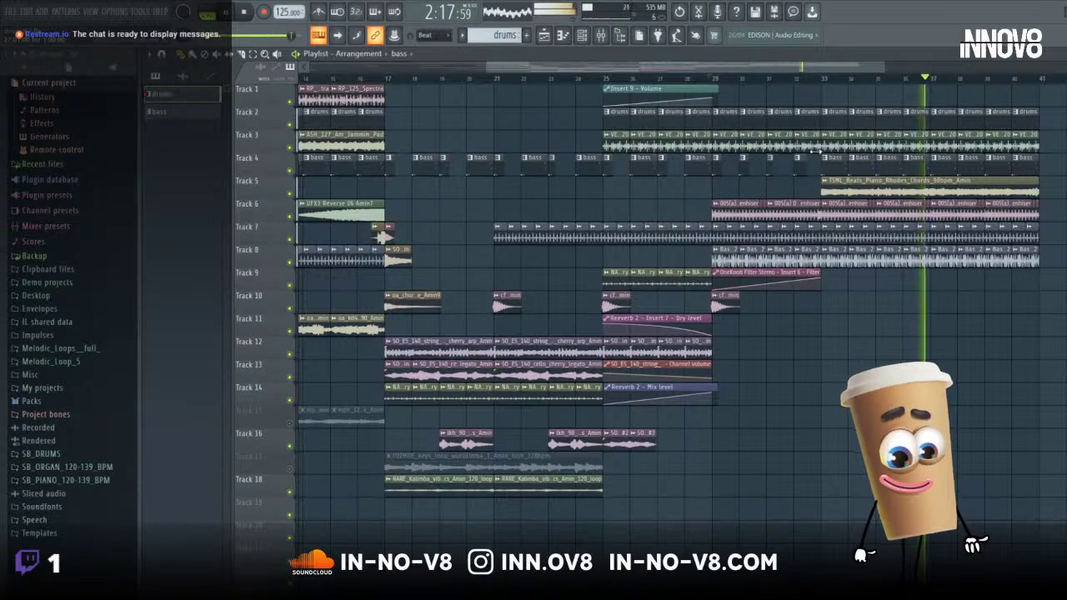
left_click(244, 12)
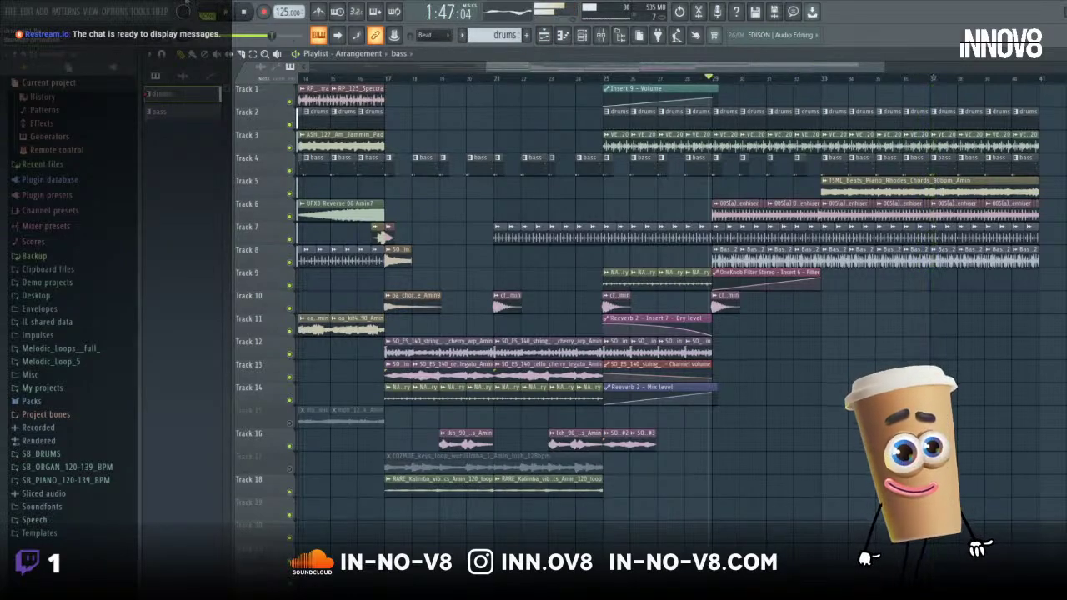
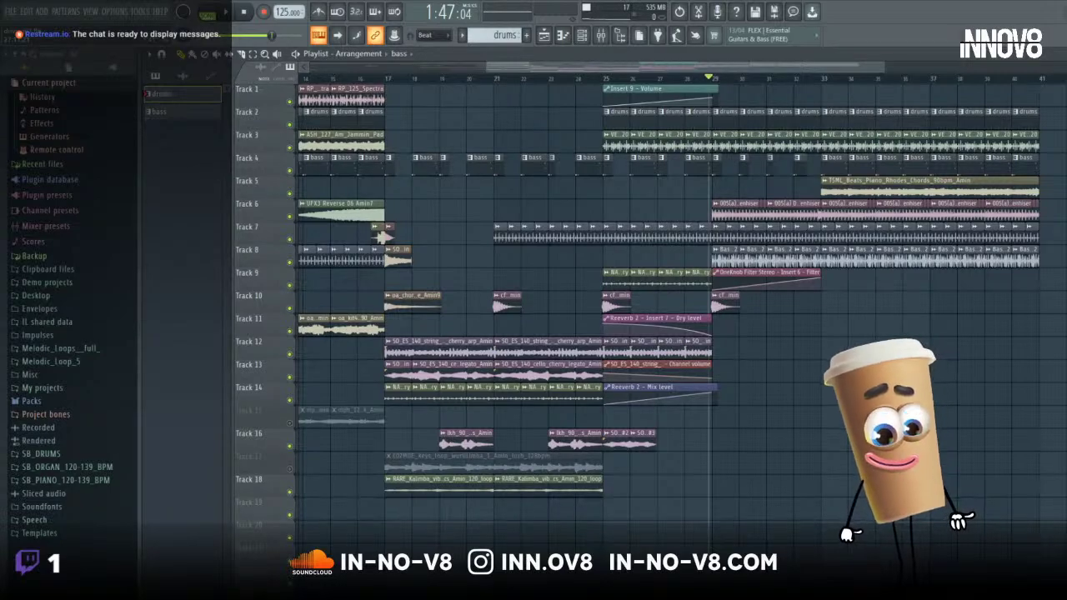
- Look over the whole arrangement from bar 1 to bar 41, and play the section starting at bar 9 several times
left_click_drag(487, 66, 302, 66)
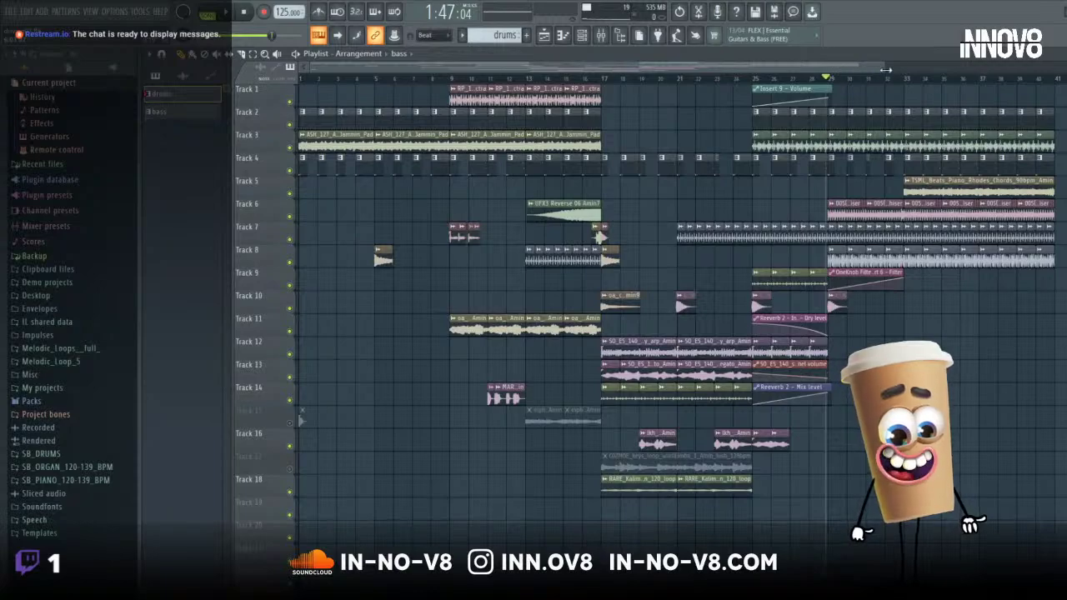
left_click_drag(887, 70, 991, 214)
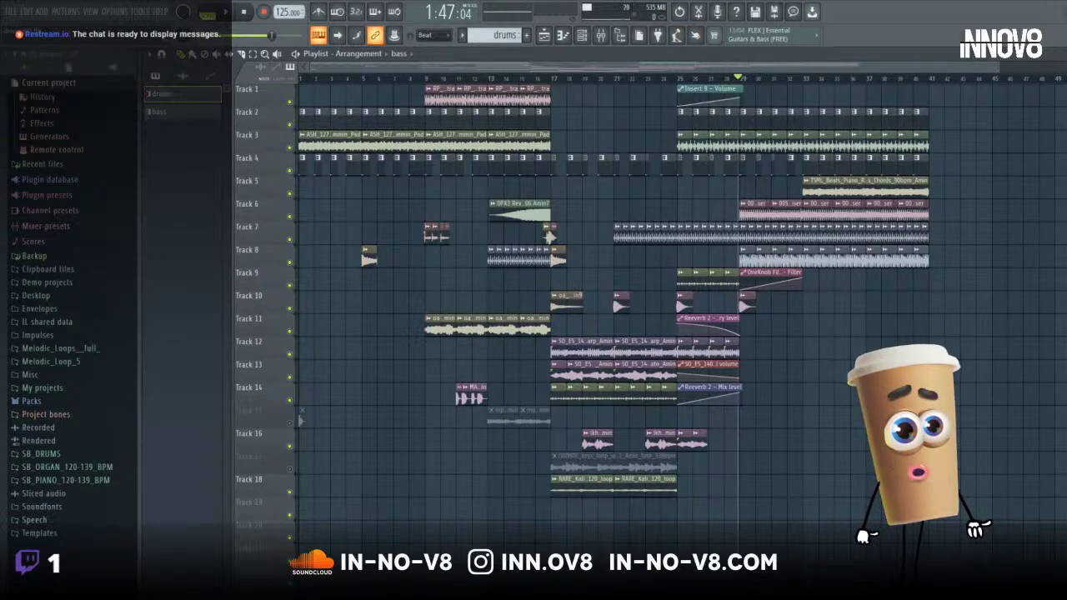
scroll(608, 308, "right", 1)
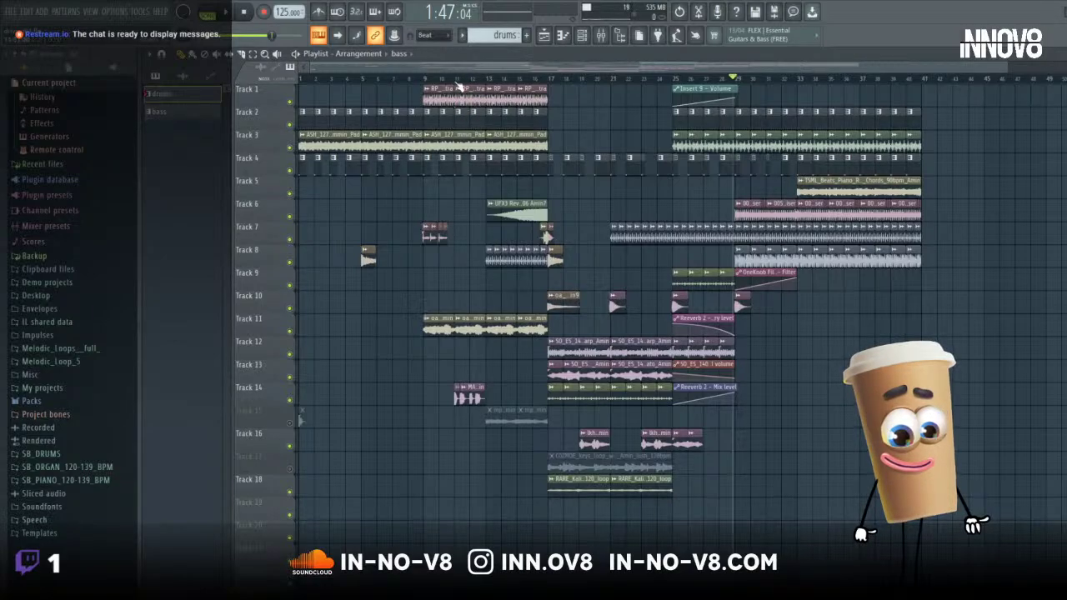
left_click(420, 78)
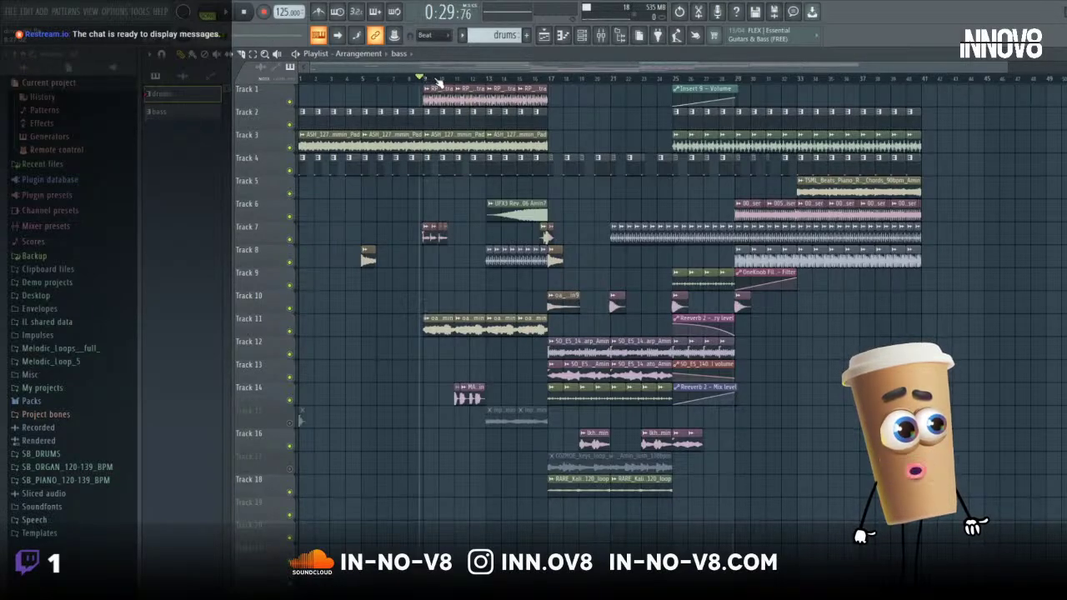
left_click(240, 11)
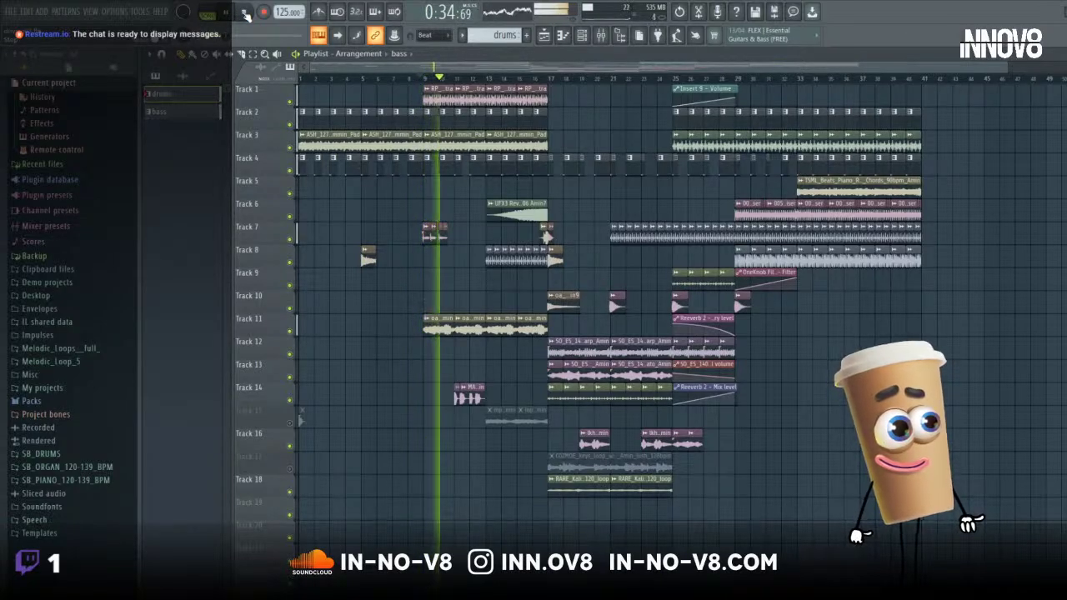
left_click_drag(988, 69, 461, 70)
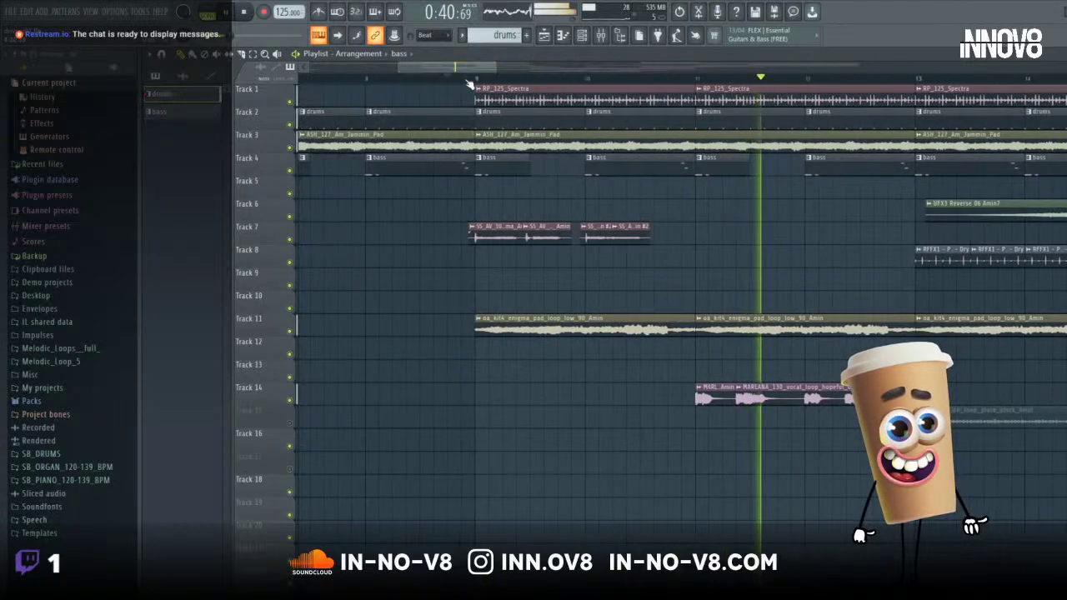
left_click(476, 80)
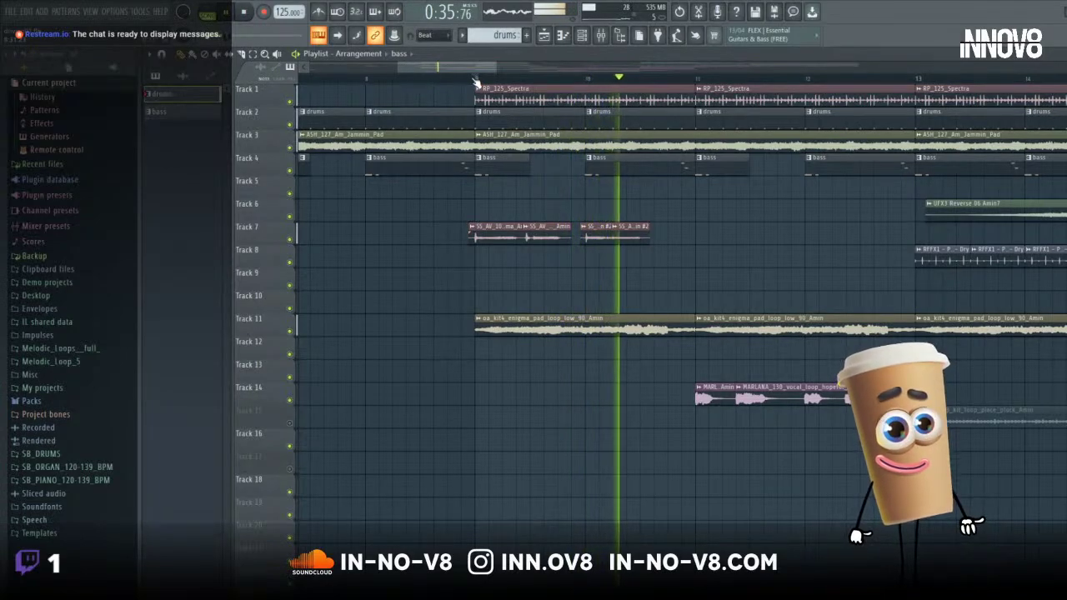
left_click(475, 80)
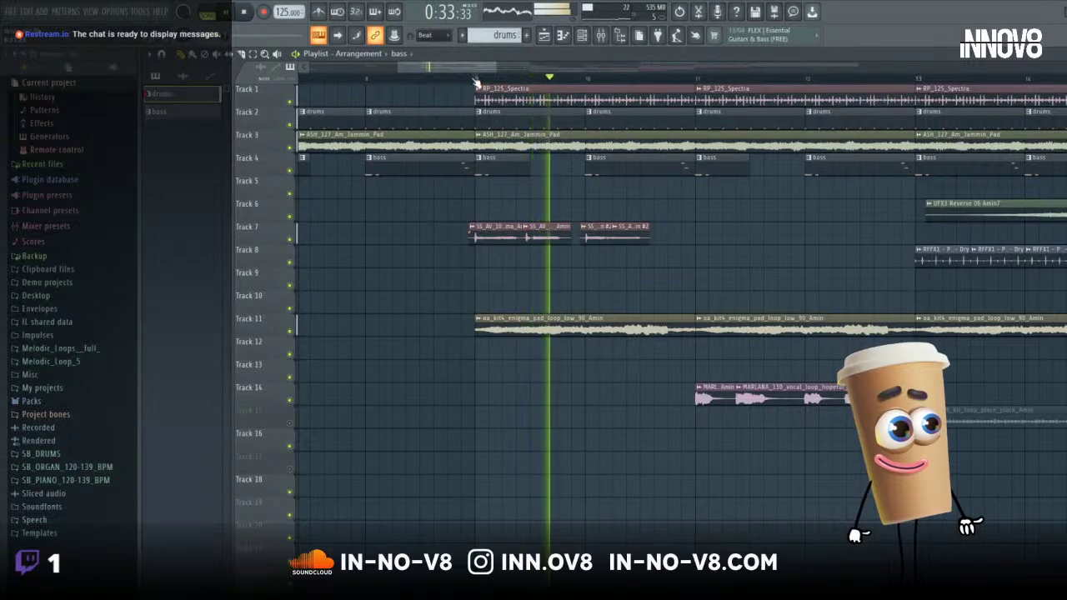
left_click(246, 14)
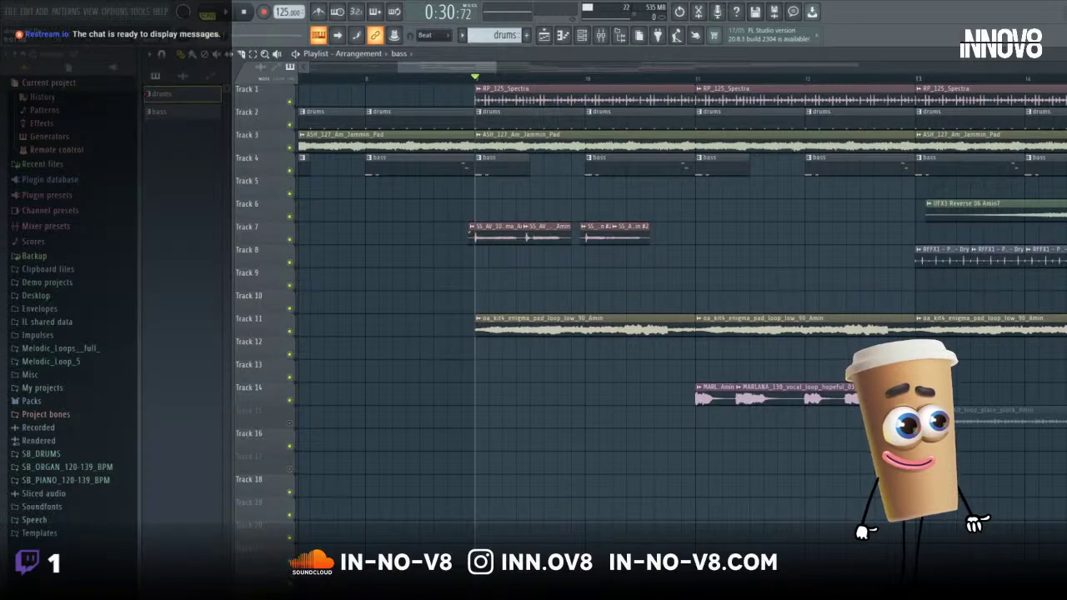
- Place the spectra_fx_ambience_melodic_loop_deliciousSadboiChords_114_Amin sample on Track 11 at bar 33, and set its sample tempo to 114 BPM, keeping the project tempo
scroll(682, 309, "down", 6)
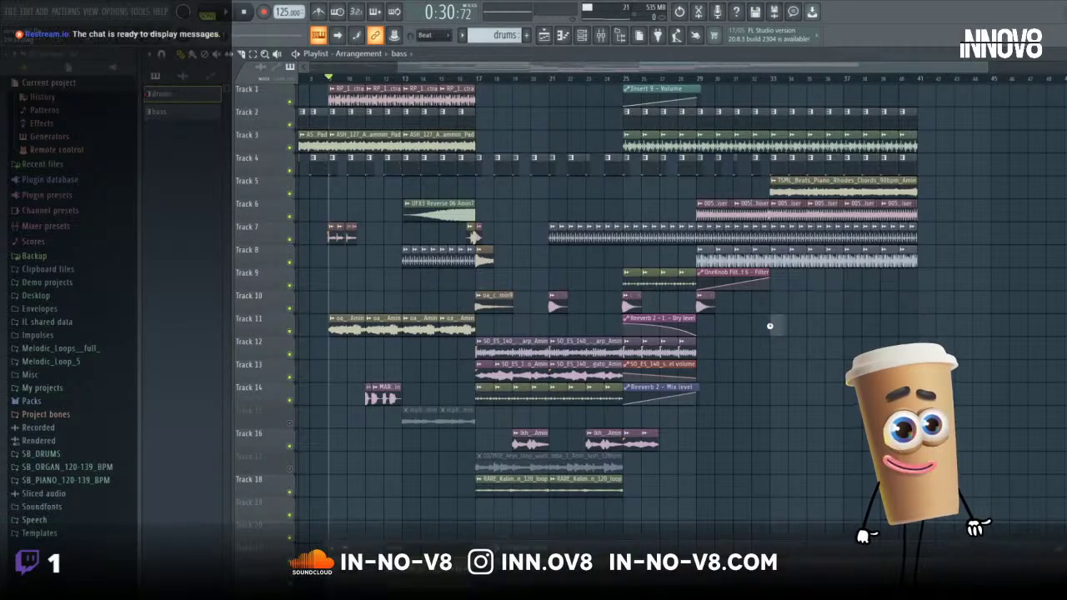
left_click_drag(769, 326, 772, 325)
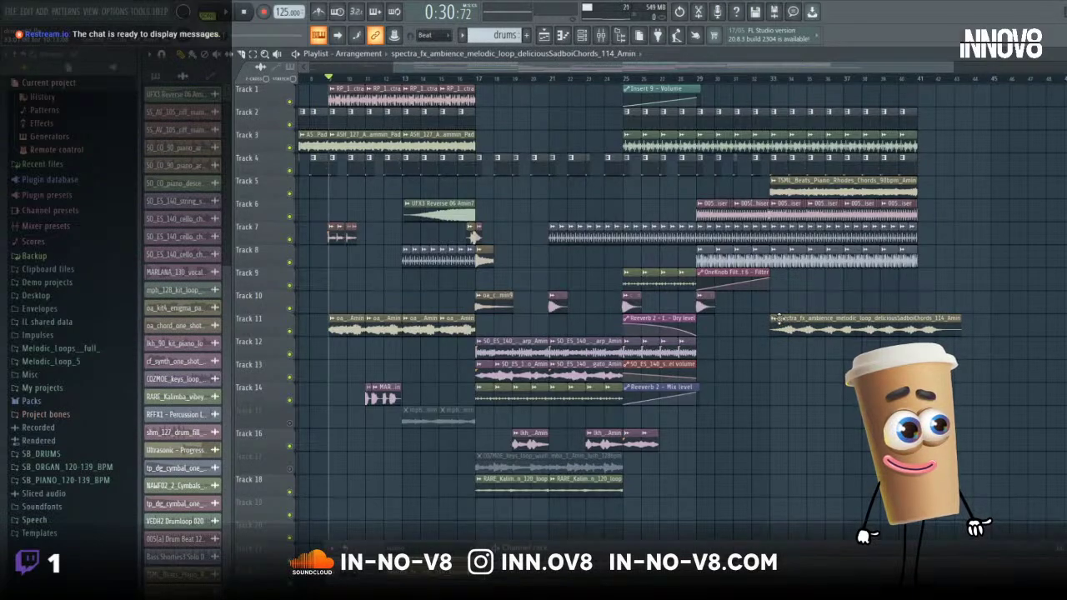
left_click(774, 320)
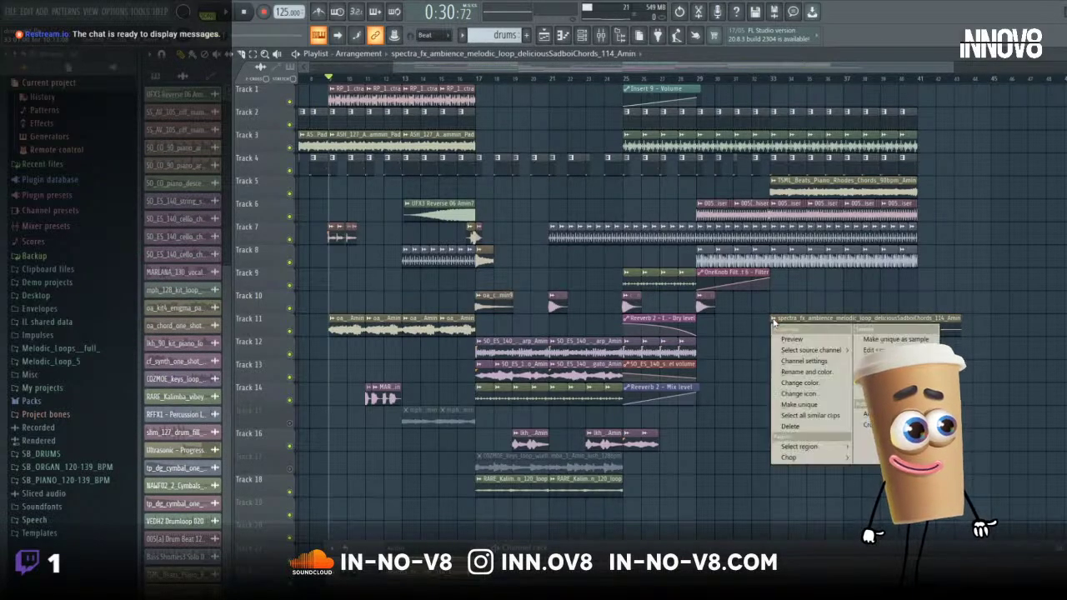
left_click(892, 372)
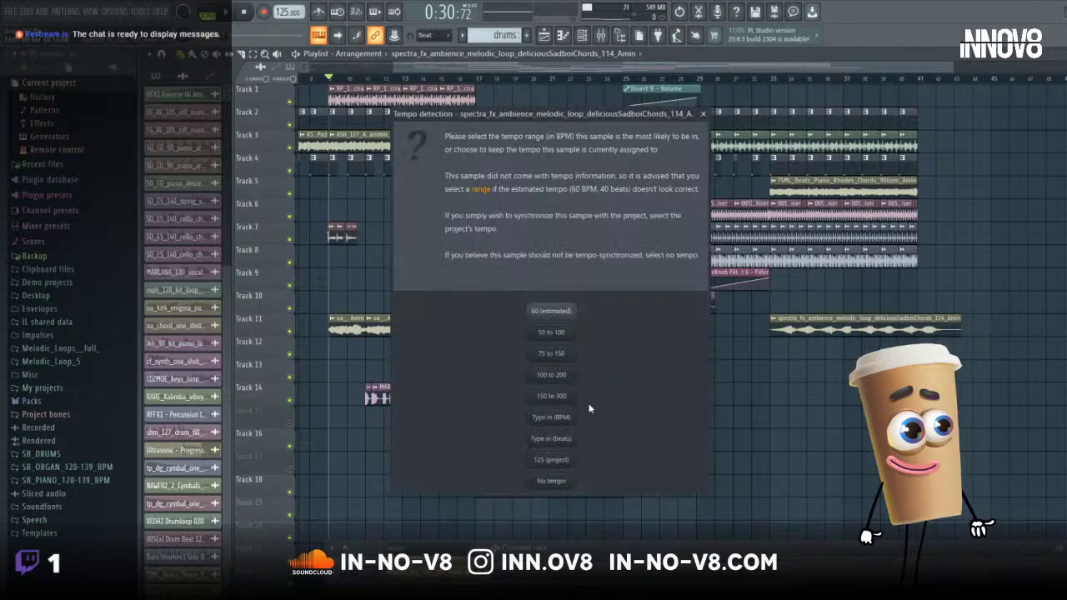
left_click(548, 418)
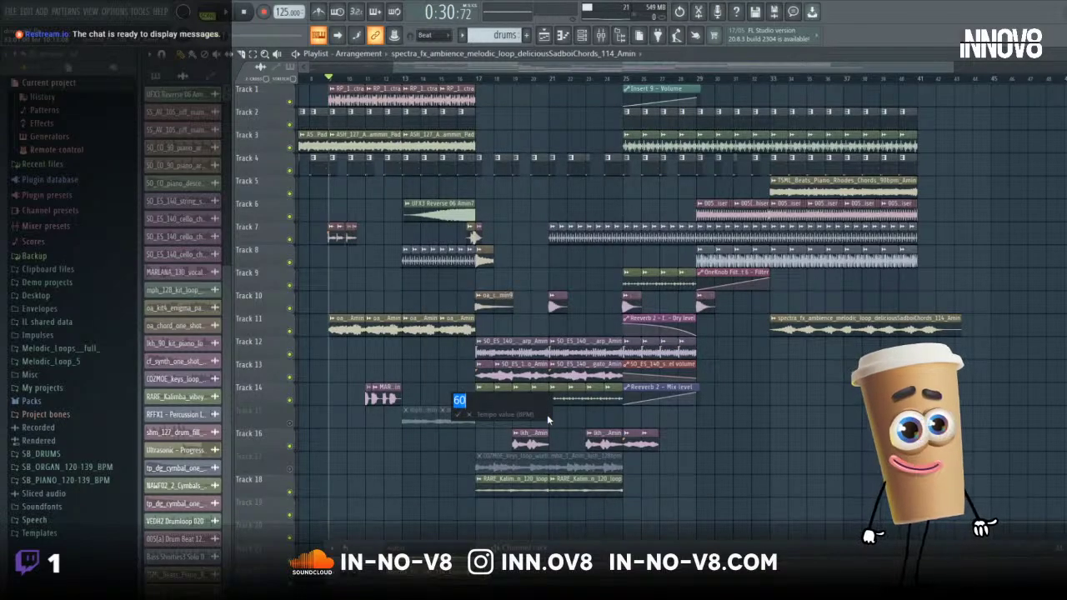
type("114")
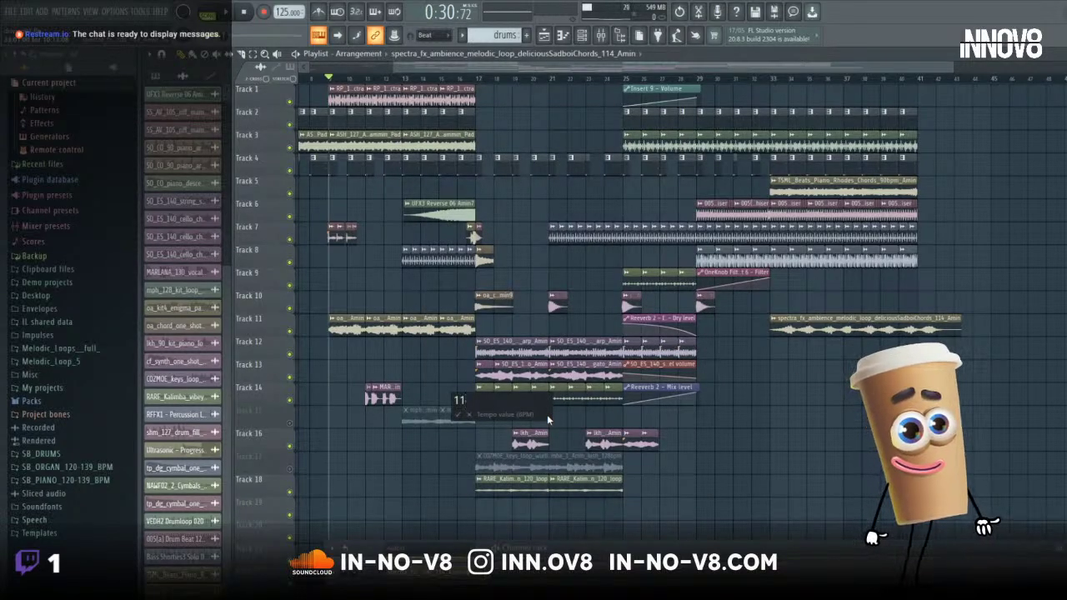
left_click(457, 416)
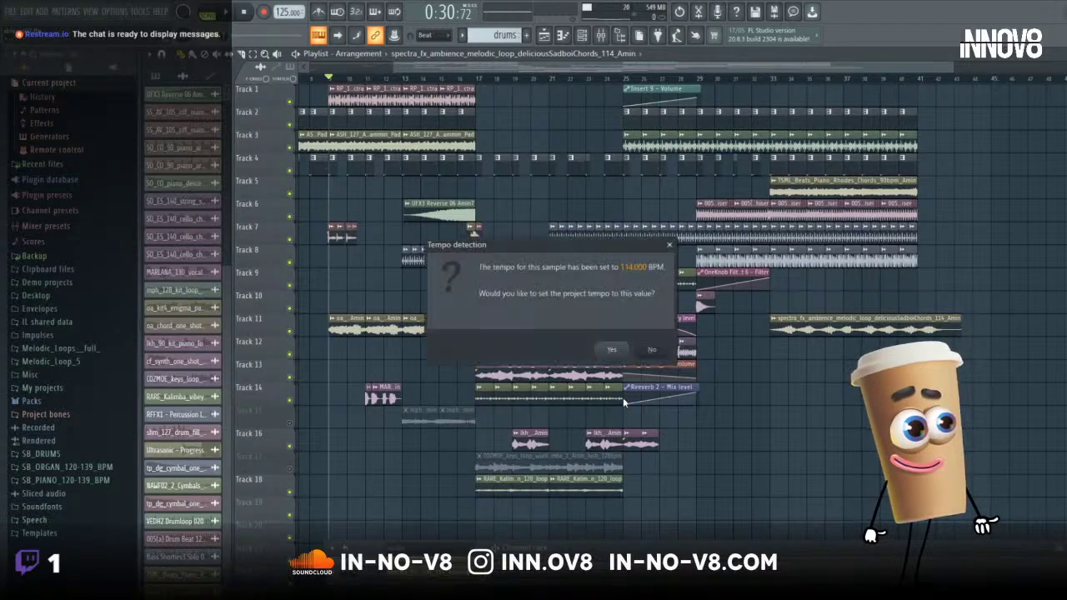
left_click(662, 353)
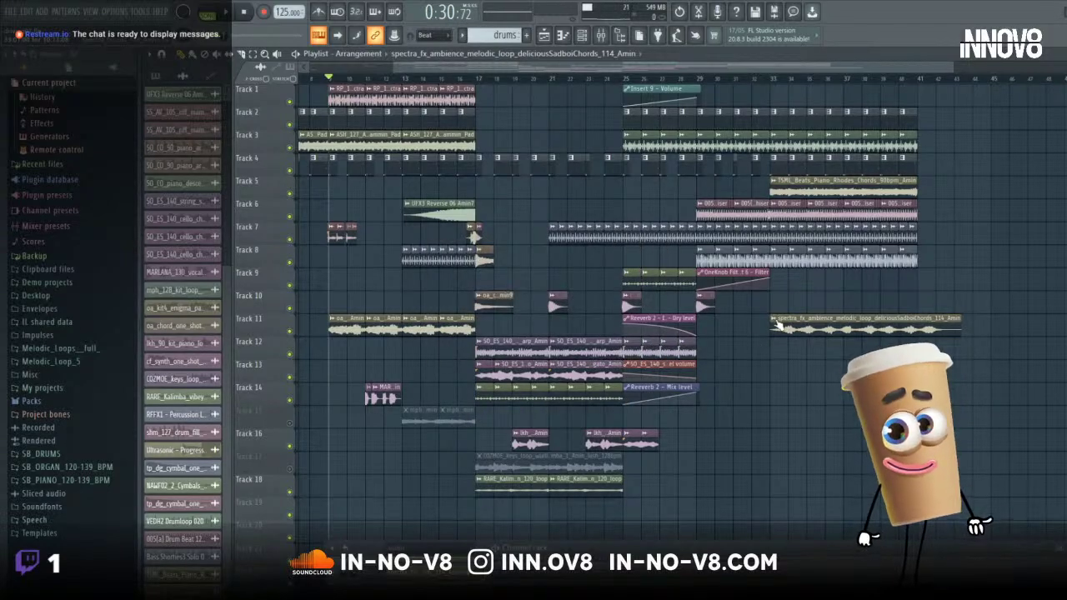
- Fit the Track 11 ambience loop to the project tempo from a source tempo of 114 BPM, and set the playback position just before bar 33
left_click(774, 319)
left_click(880, 350)
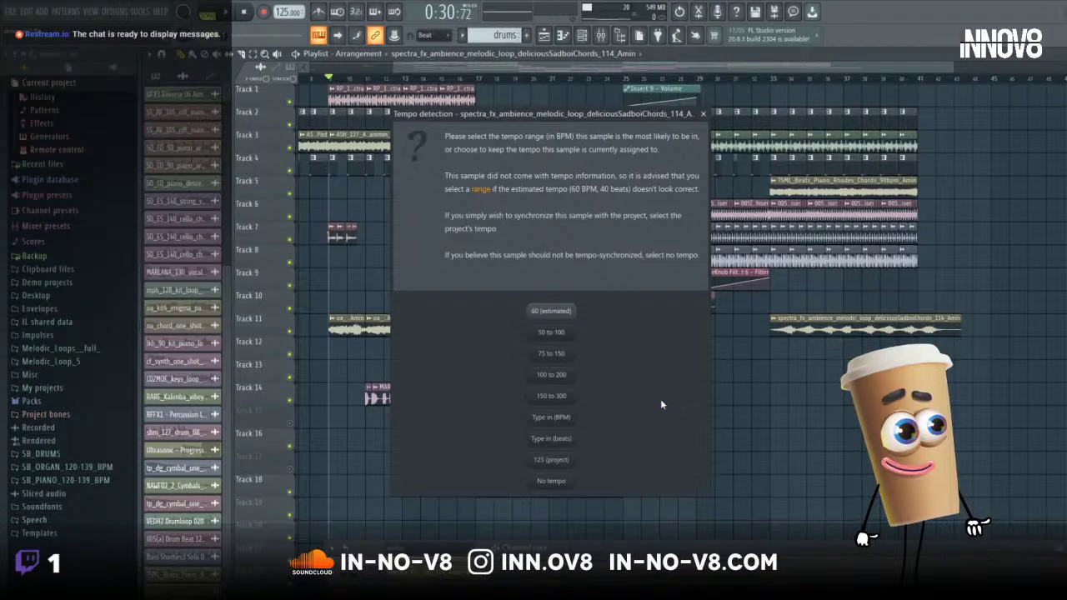
left_click(548, 419)
type("114")
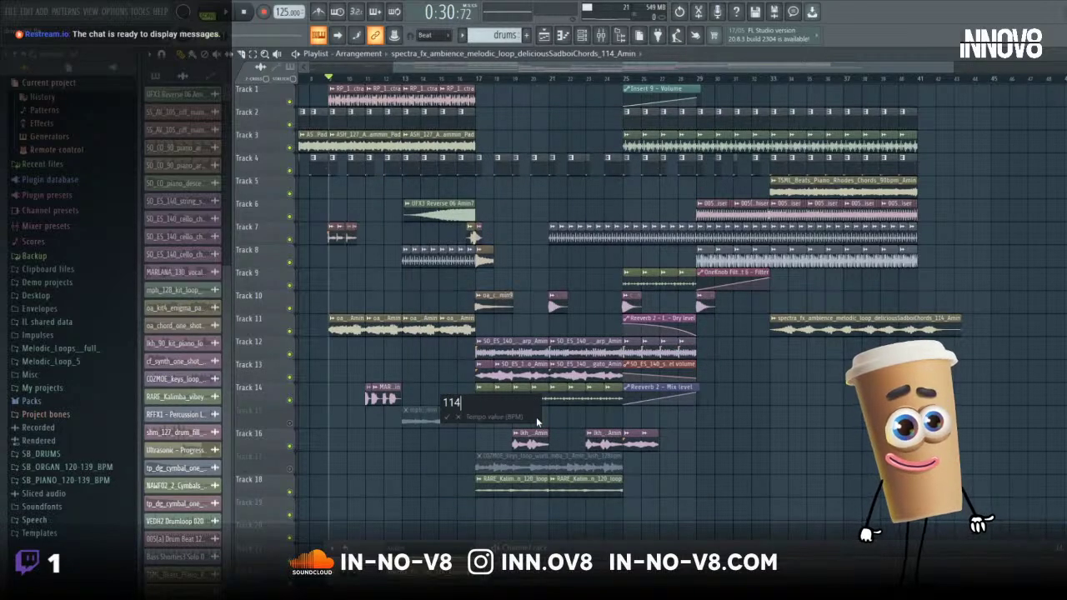
left_click(458, 418)
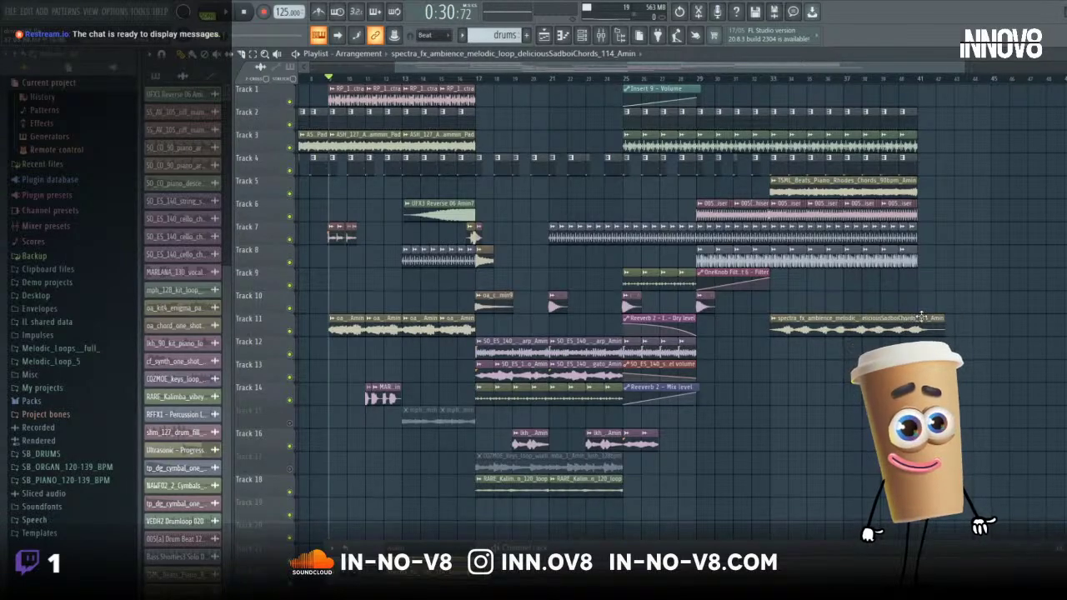
left_click(767, 79)
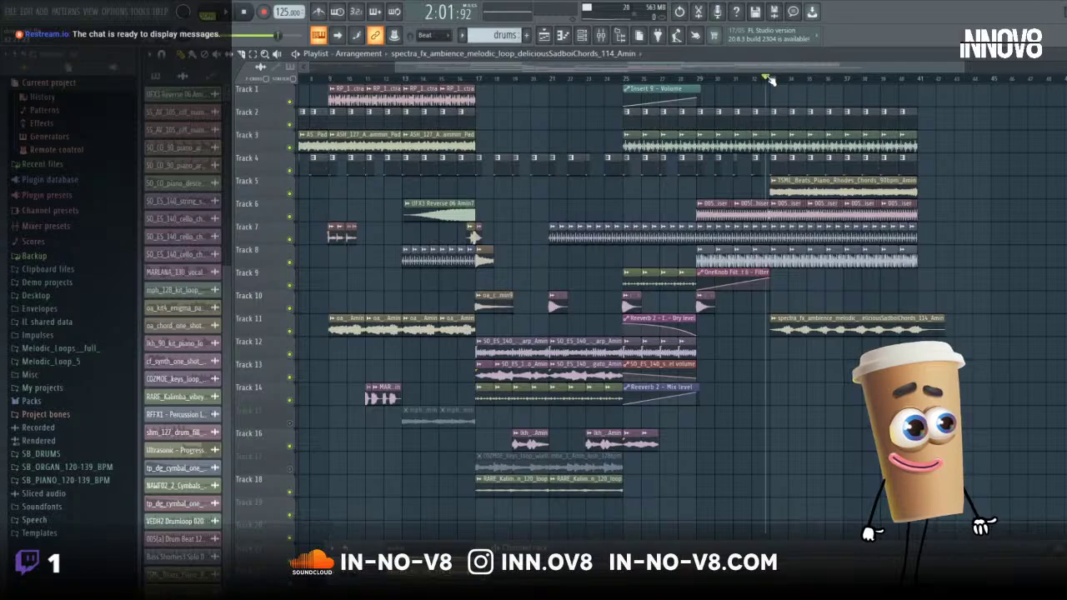
- Play the arrangement, move the spectra ambience chord loop from Track 11 to Track 19 at bar 33, and mute Track 19
left_click(225, 13)
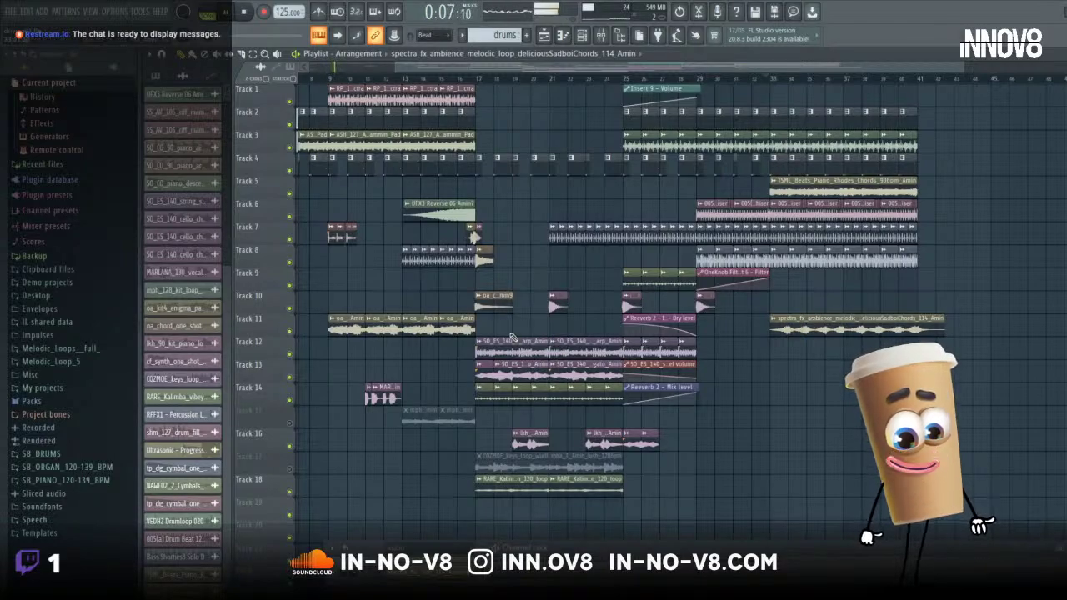
left_click_drag(794, 325, 797, 526)
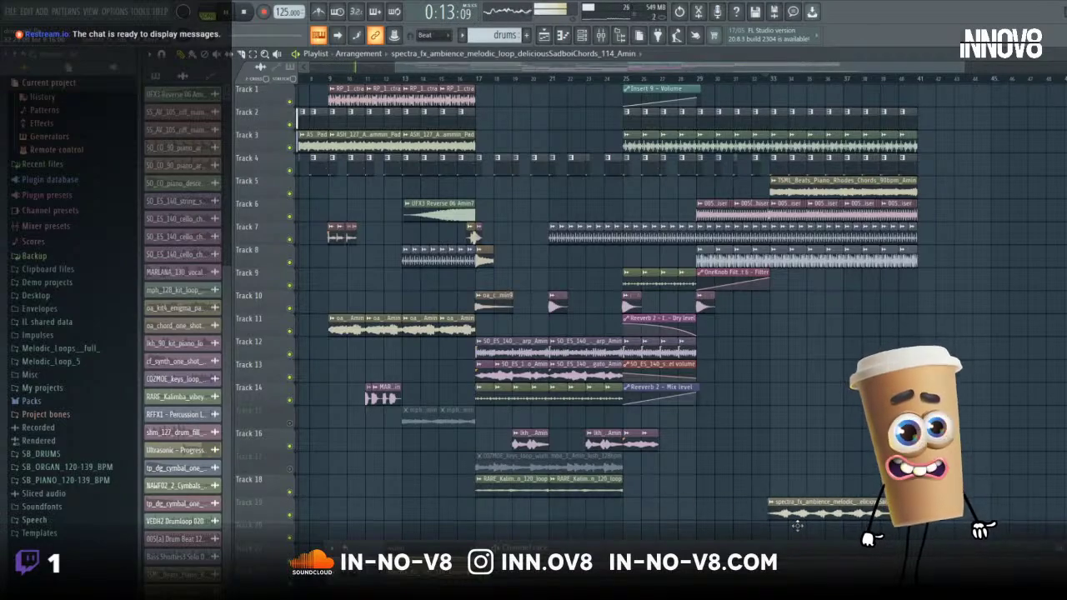
scroll(343, 523, "down", 1)
scroll(344, 523, "down", 4)
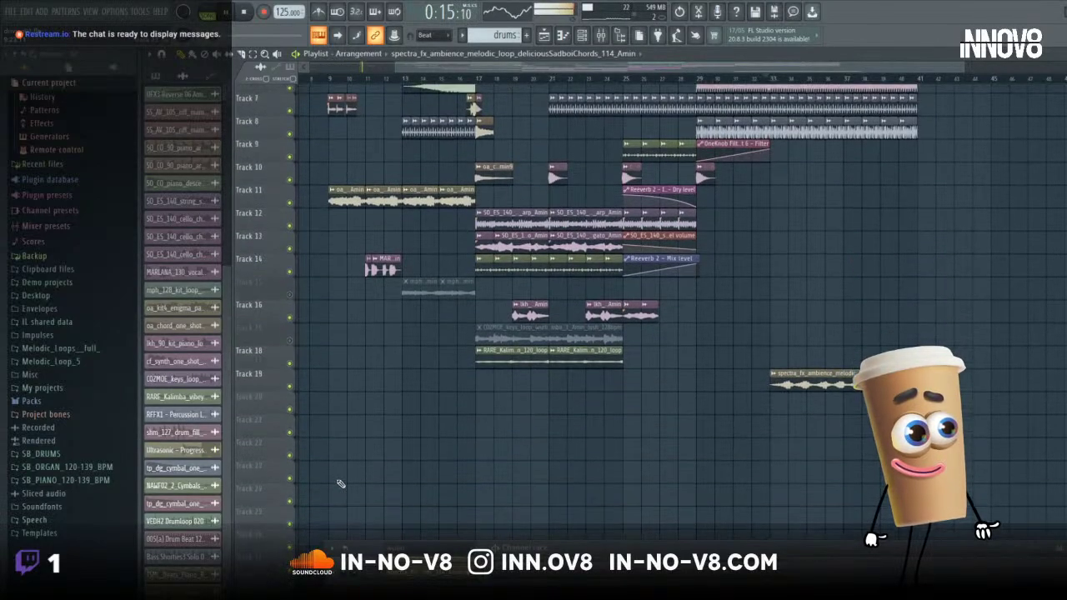
scroll(746, 228, "up", 3)
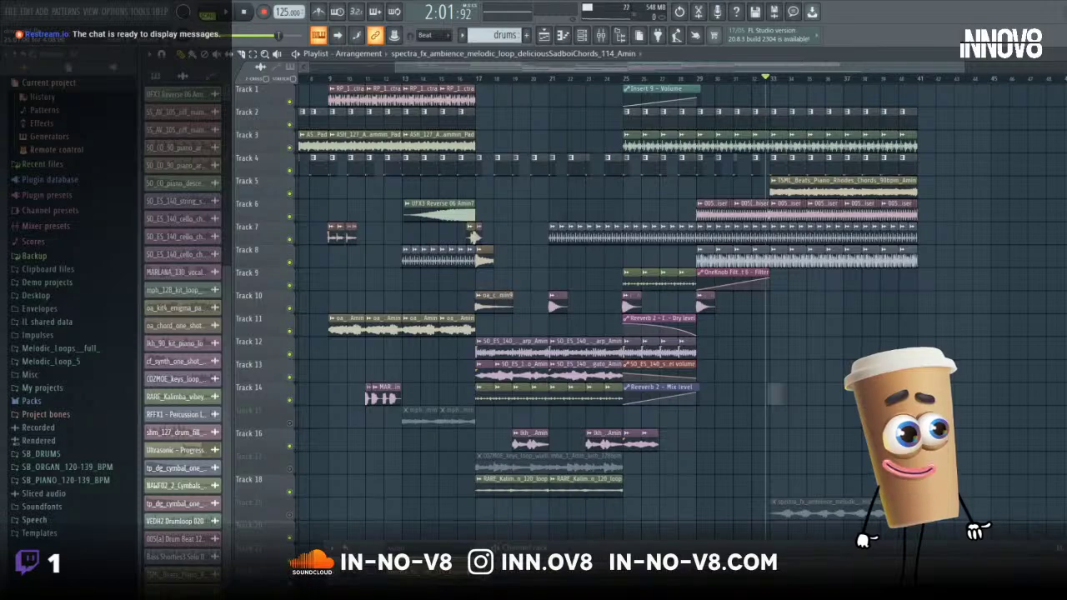
- Place the SO_NL_flute_chord_grainy_verb_Amin sample on Track 10 at bar 33, and audition it by playing from bar 31
left_click(776, 394)
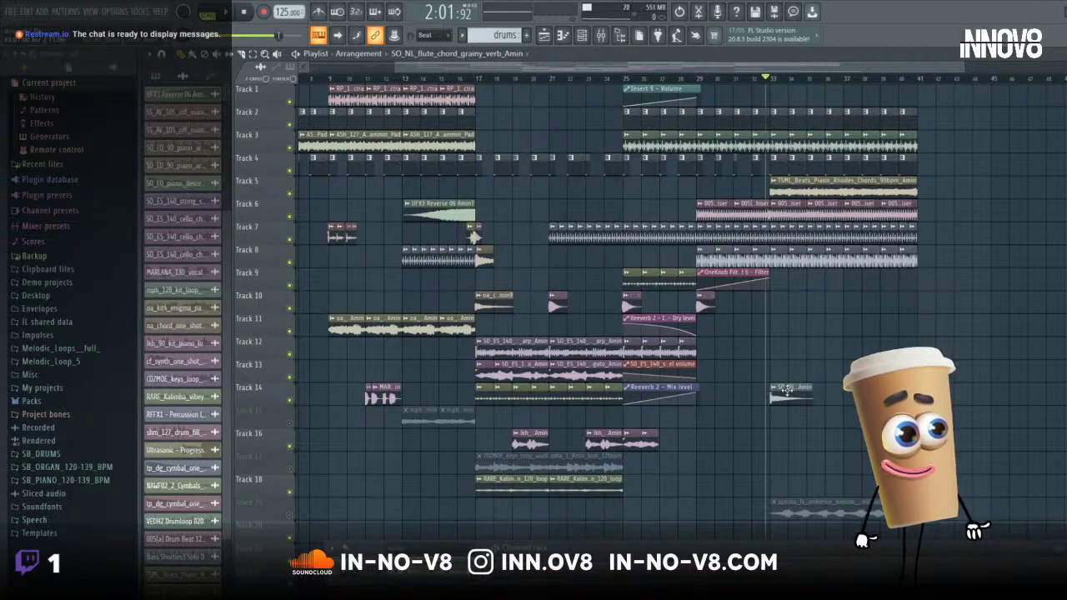
left_click_drag(787, 389, 785, 293)
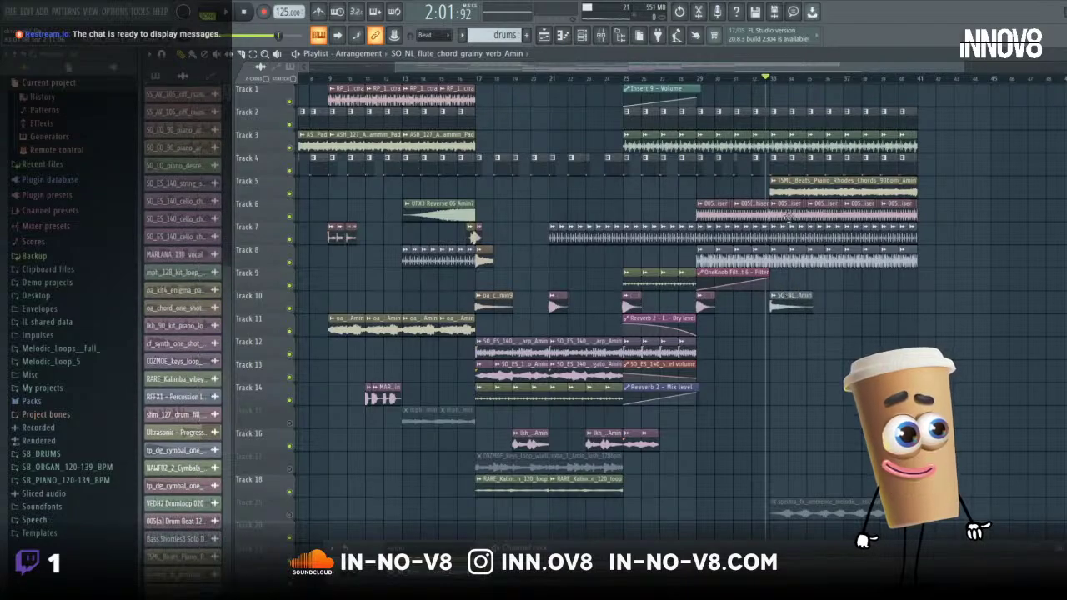
left_click(736, 81)
left_click(233, 13)
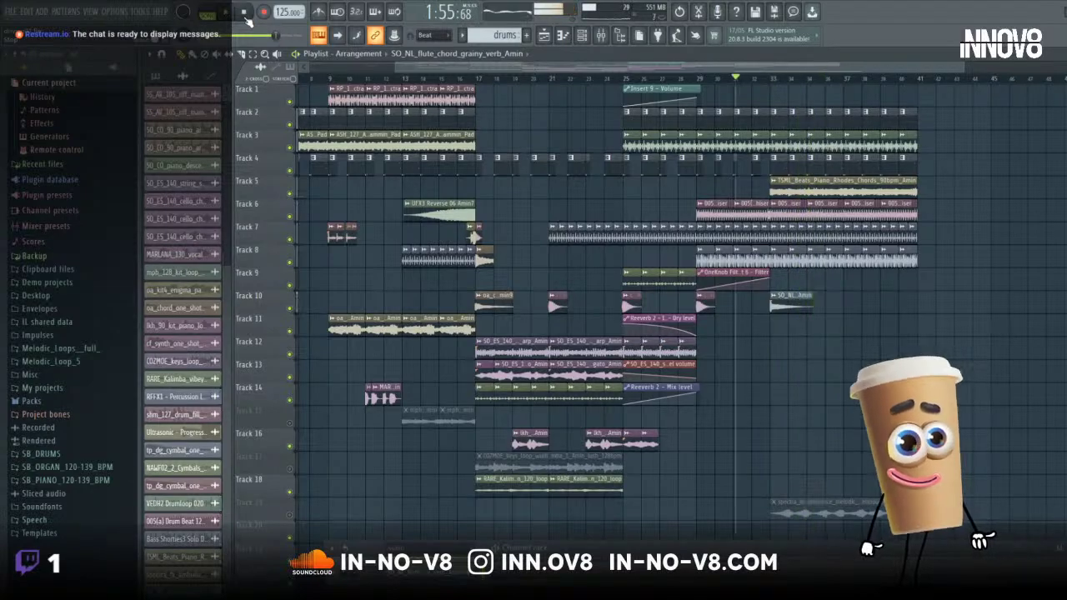
- Move the flute chord clip from Track 10 to Track 20 at bar 33, and mute Track 20
left_click_drag(782, 301, 782, 533)
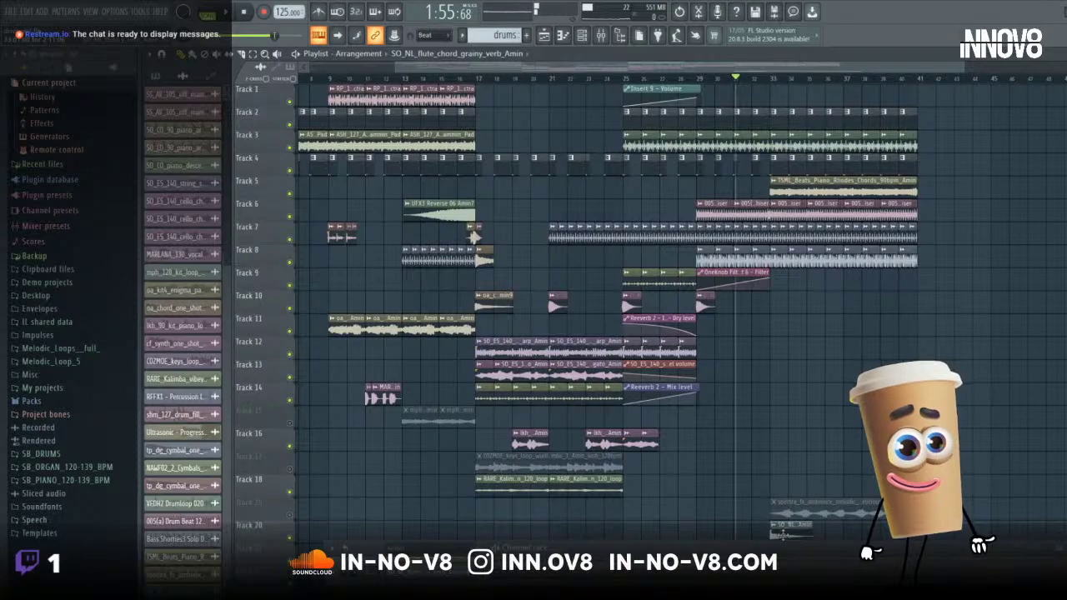
scroll(802, 456, "down", 3)
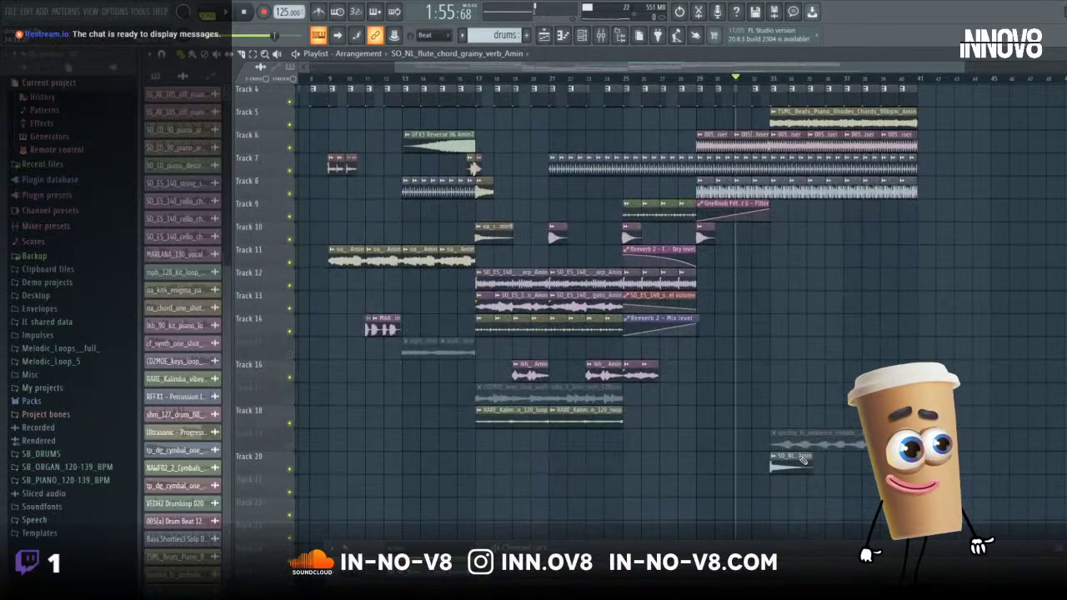
left_click(289, 470)
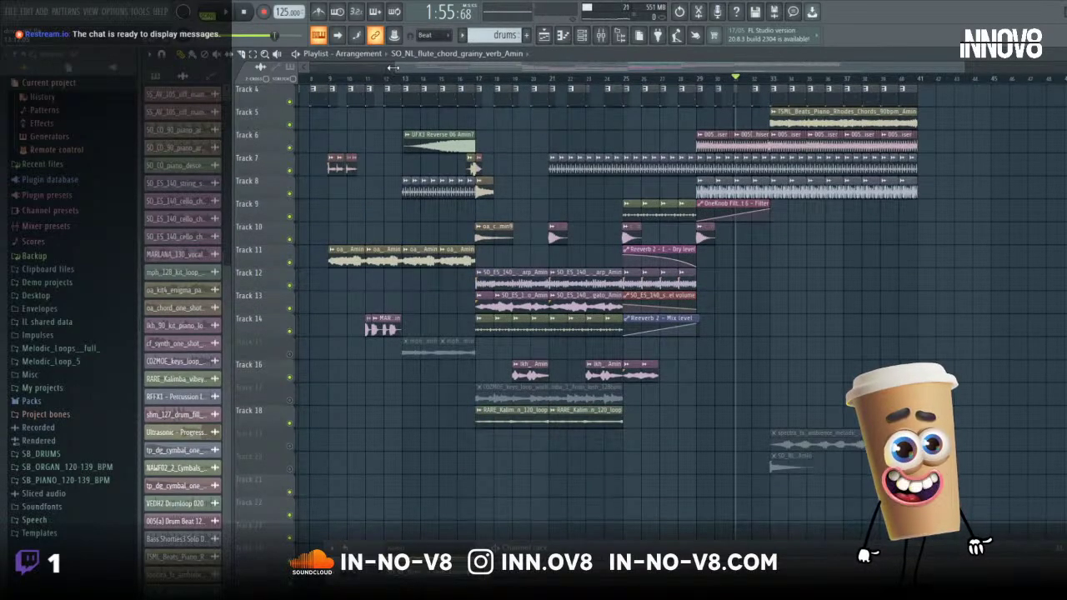
- Move the SO_CO_piano_descend_Amin clip to Track 21 at bar 33, and mute Track 21
left_click_drag(392, 66, 301, 67)
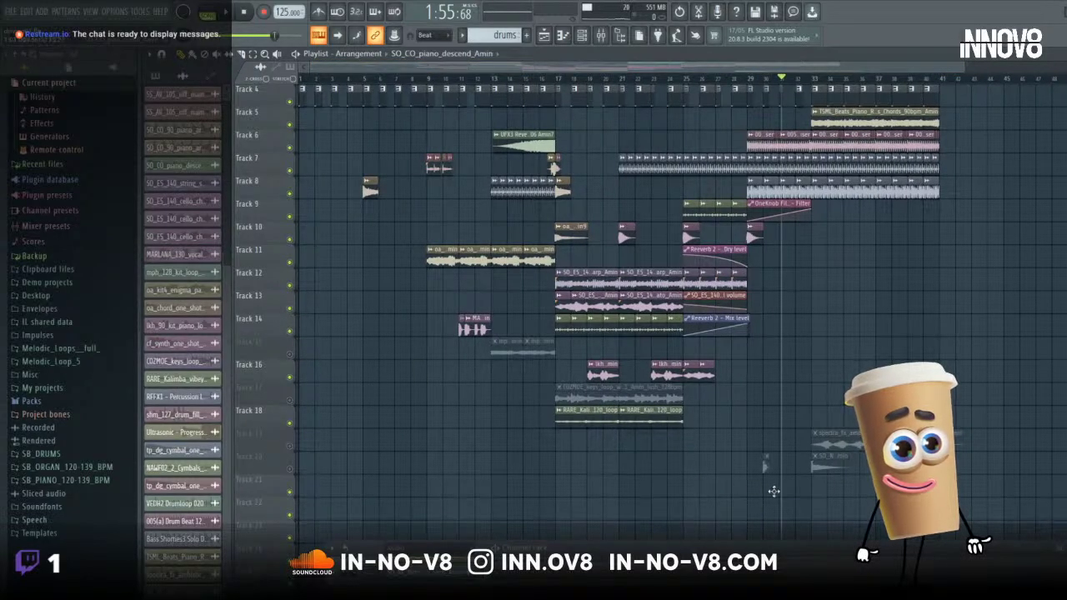
left_click_drag(774, 492, 814, 490)
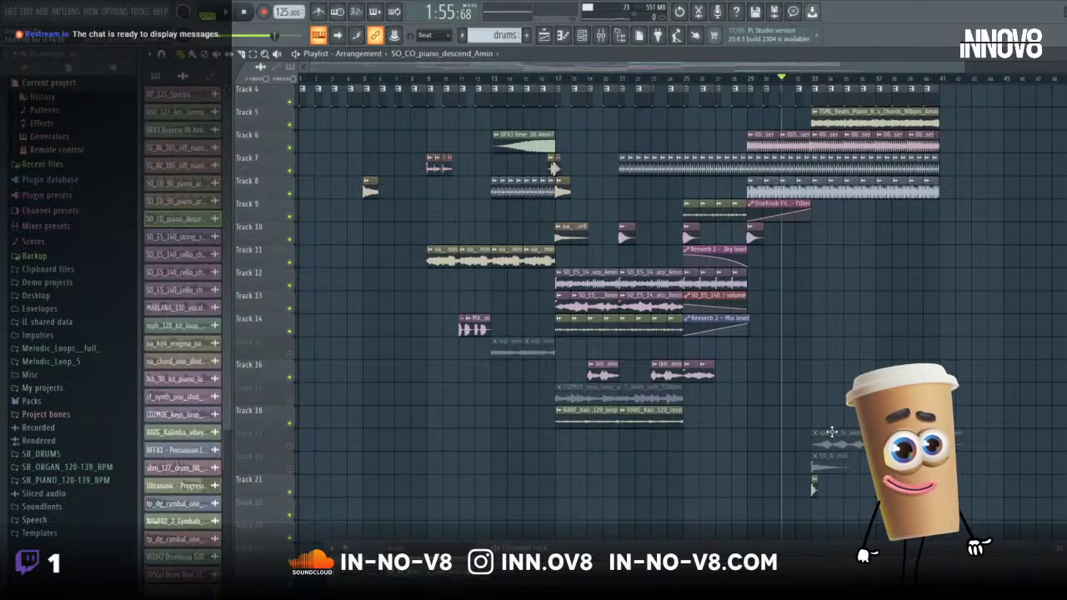
left_click(289, 493)
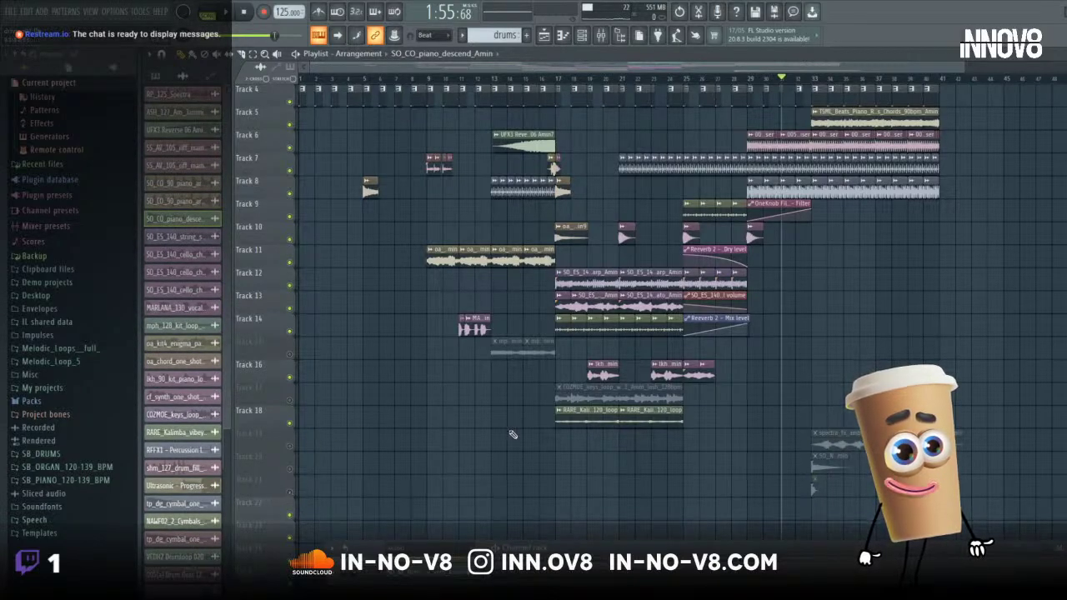
- Place the SO_NL_92_bass_synth_bounce_airy_dorian_Amin sample on Track 10 at bar 33, and enter 92 BPM as its sample tempo
scroll(625, 399, "up", 3)
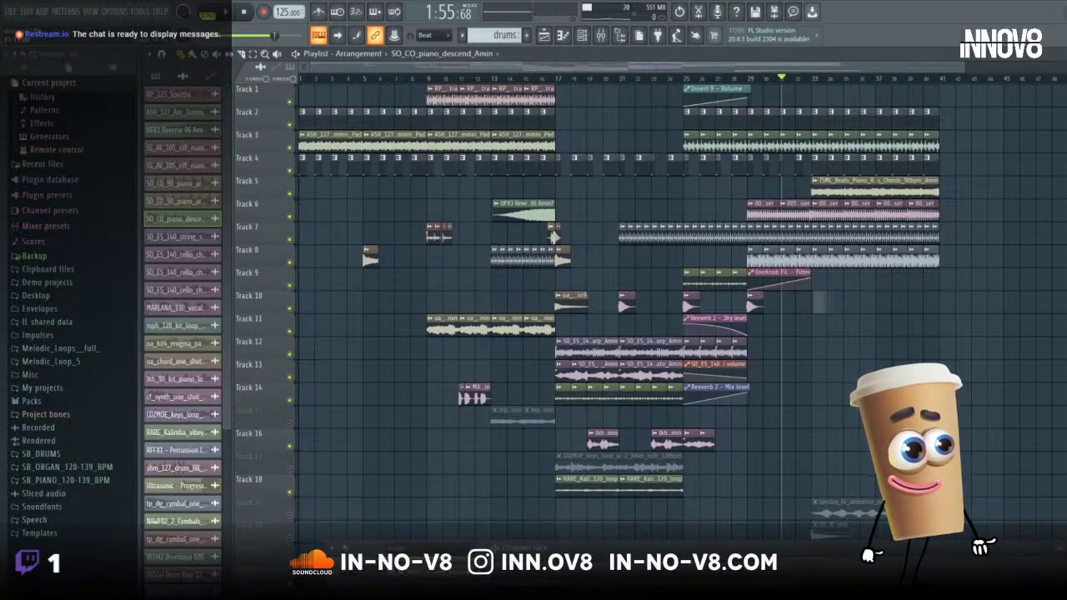
left_click_drag(820, 303, 813, 301)
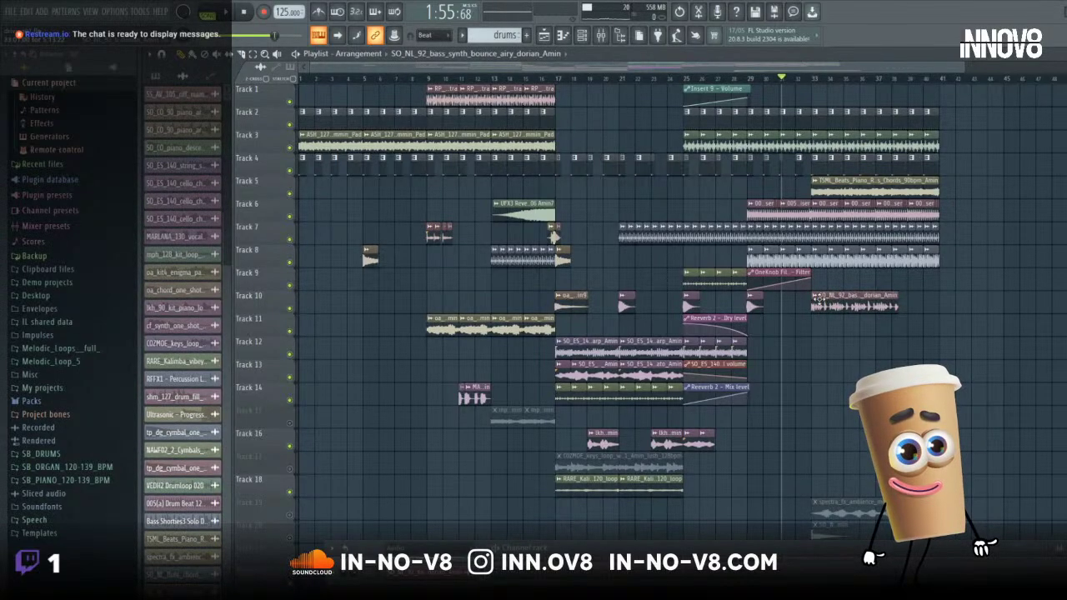
right_click(814, 302)
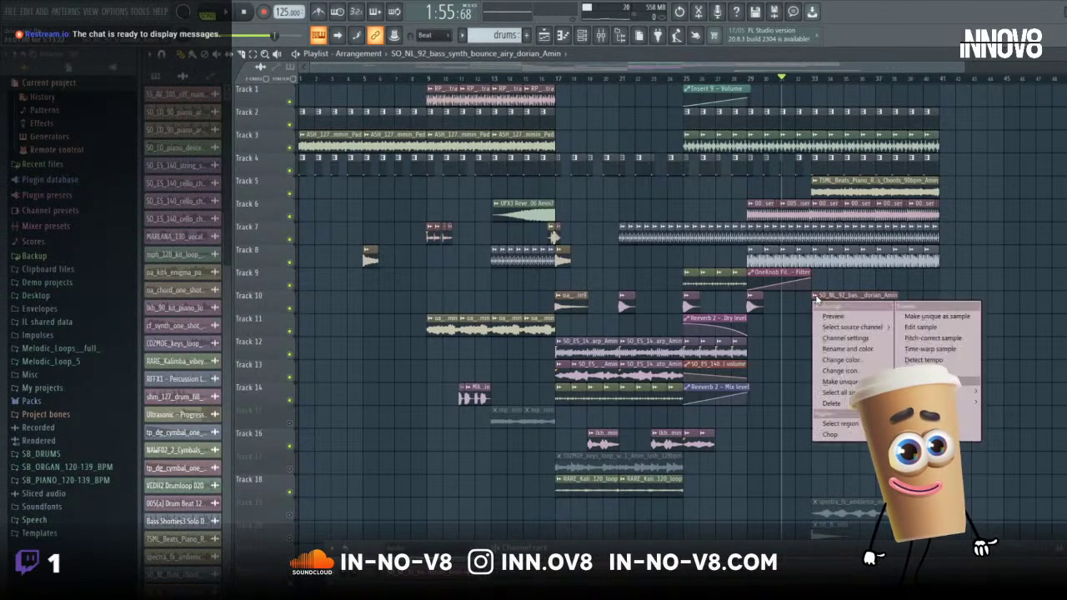
left_click(924, 361)
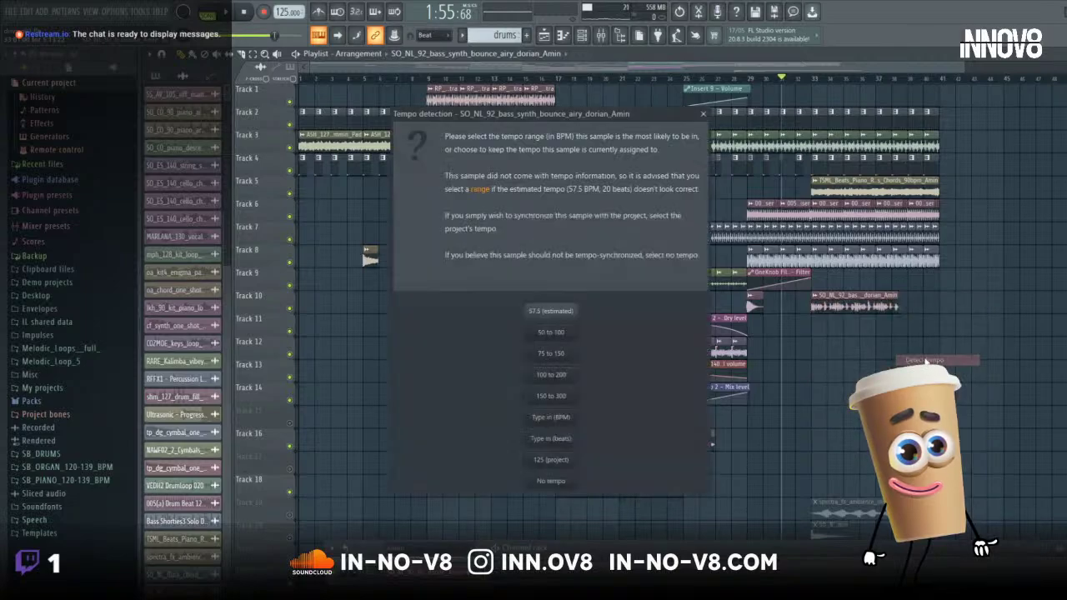
left_click(565, 424)
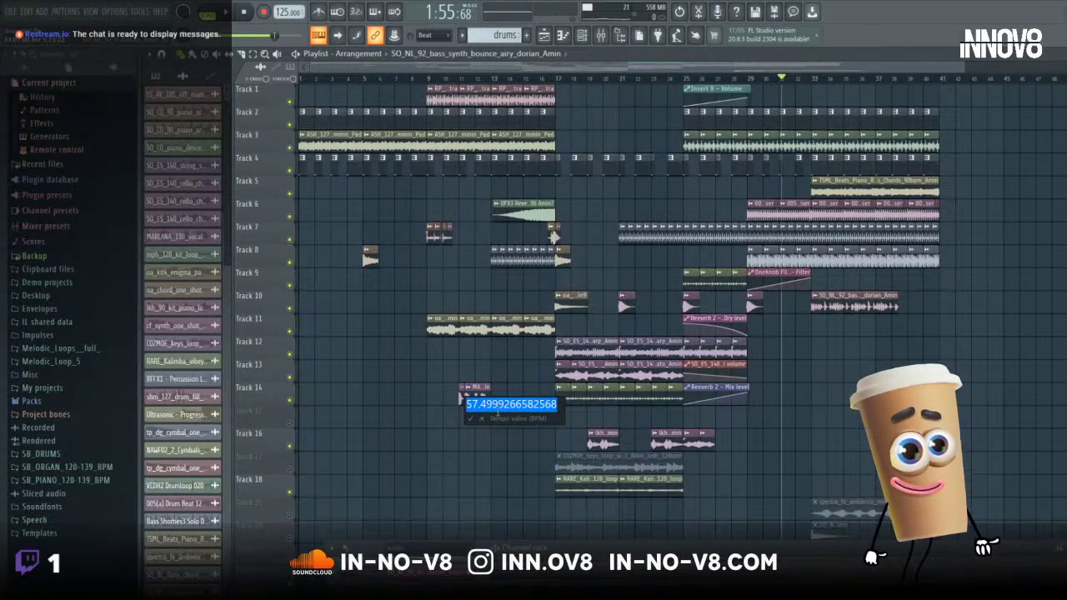
type("92")
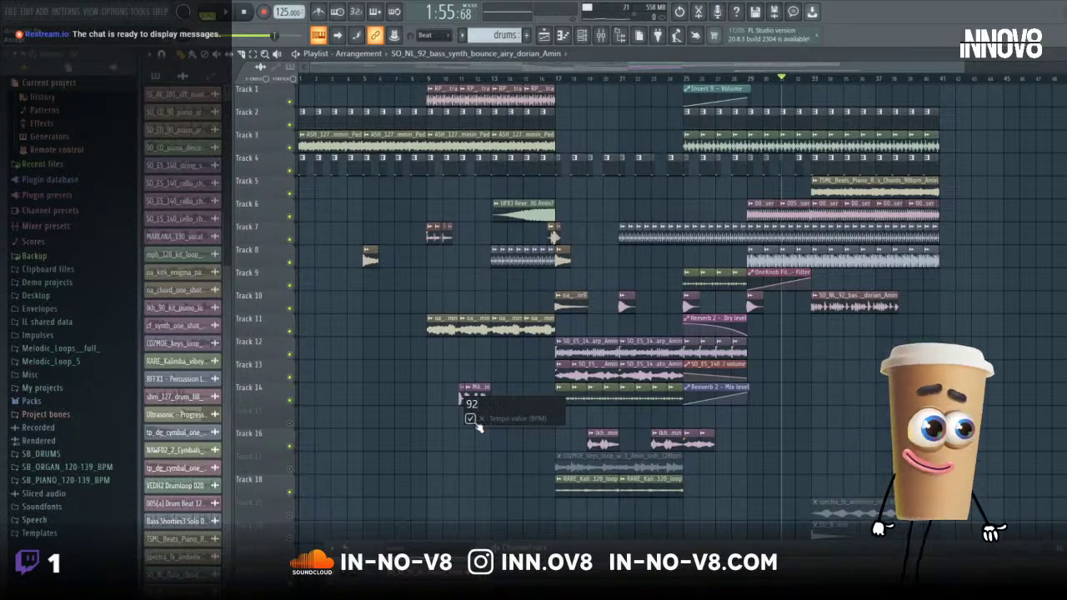
left_click(470, 419)
left_click(652, 351)
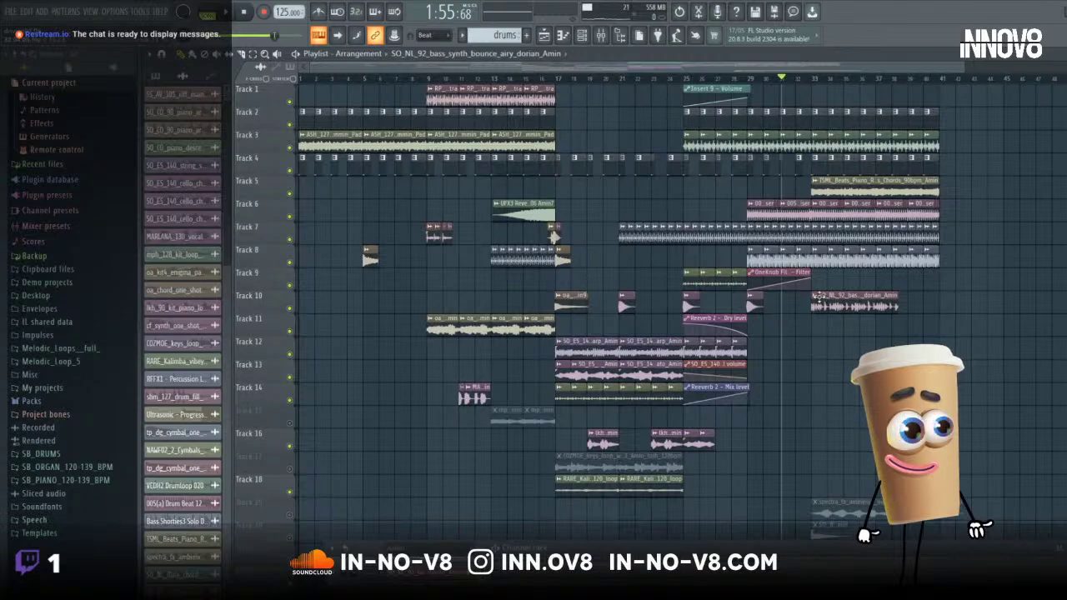
- Fit the Track 10 bass synth loop to the project from a source tempo of 92 BPM, and add a second copy at bar 37
left_click(817, 297)
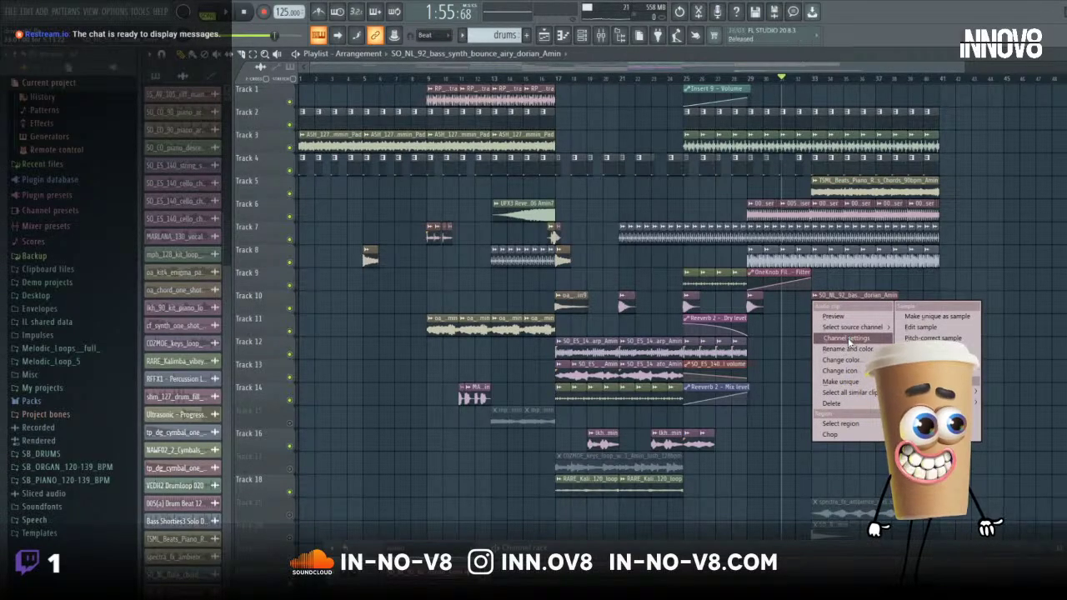
key("Escape")
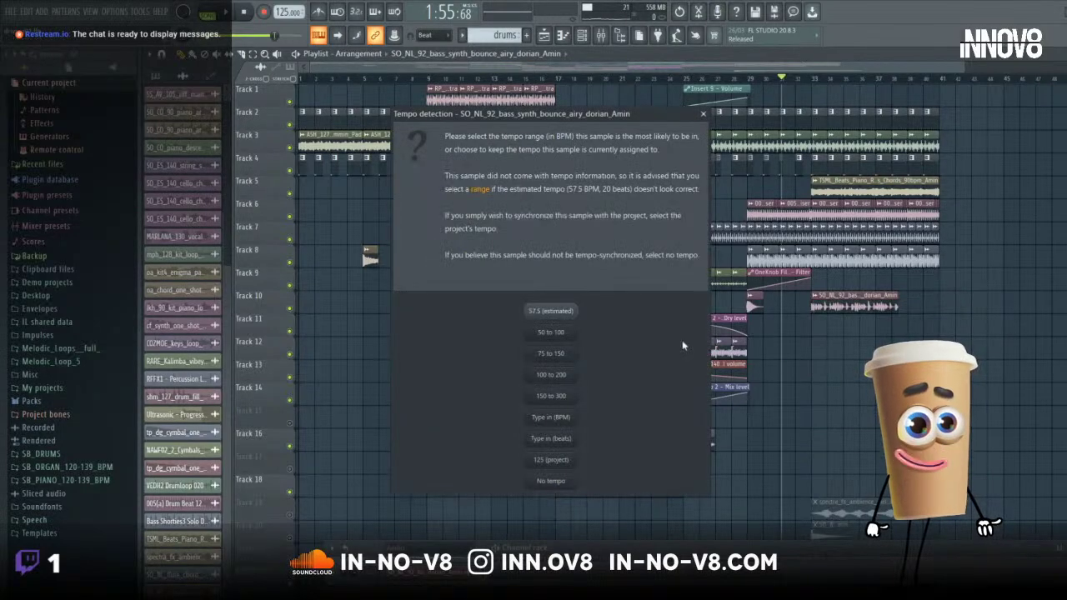
left_click(561, 413)
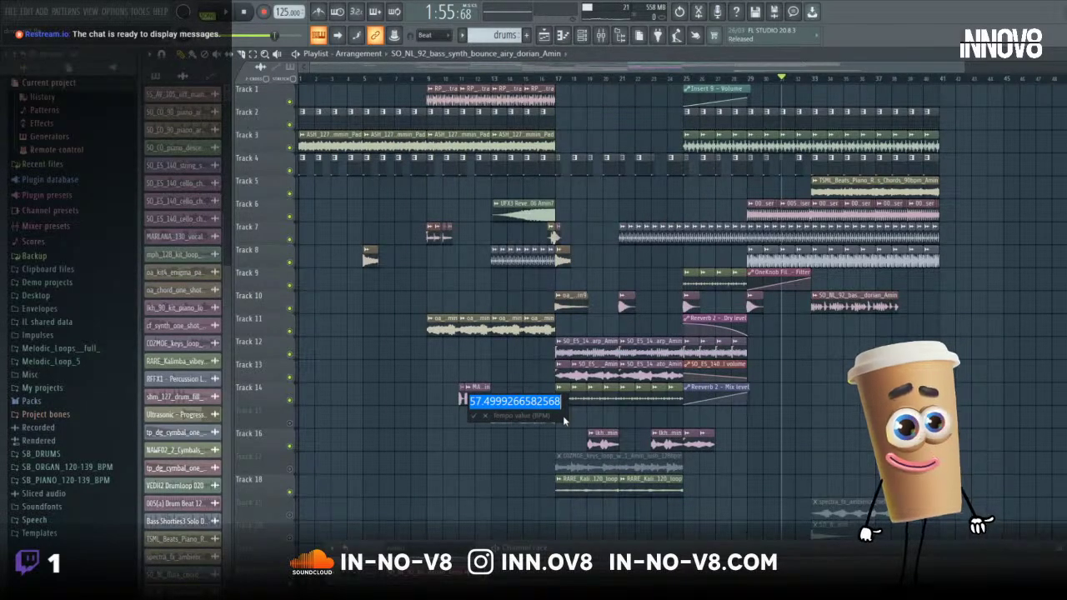
type("115")
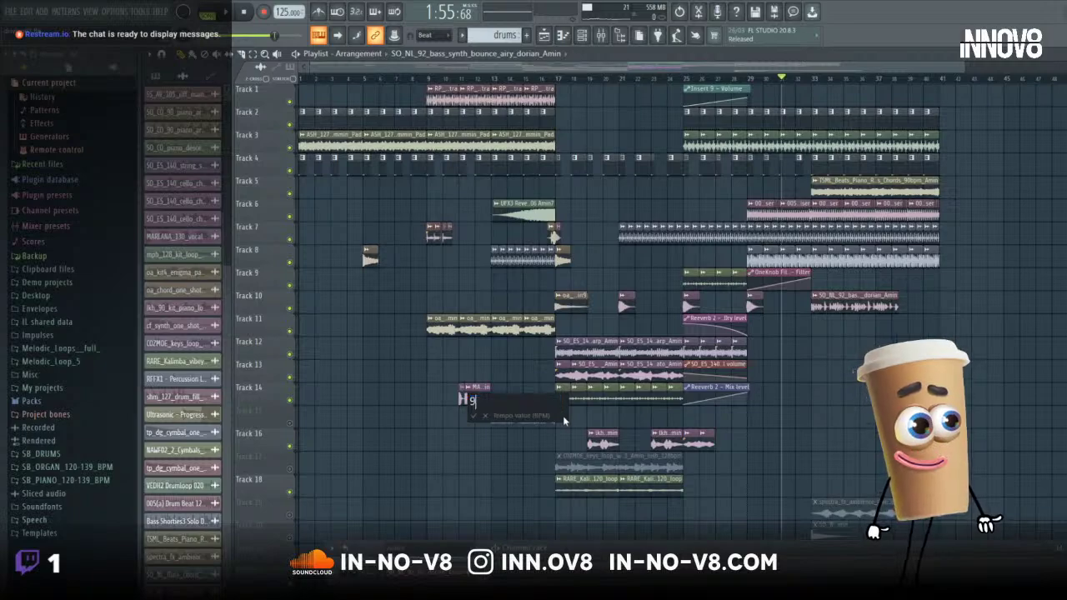
key("Return")
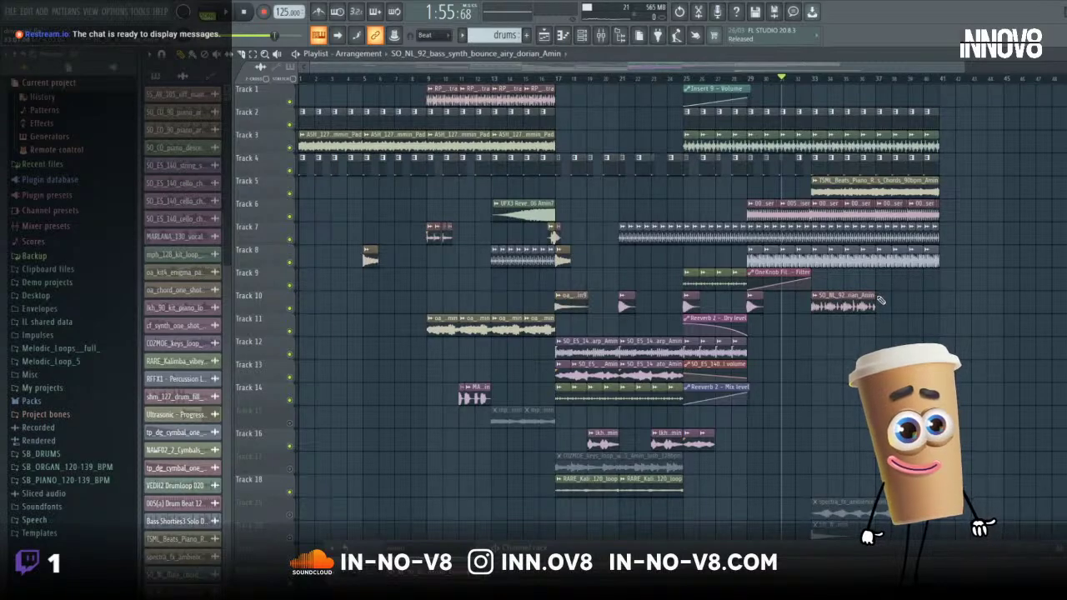
left_click(881, 299)
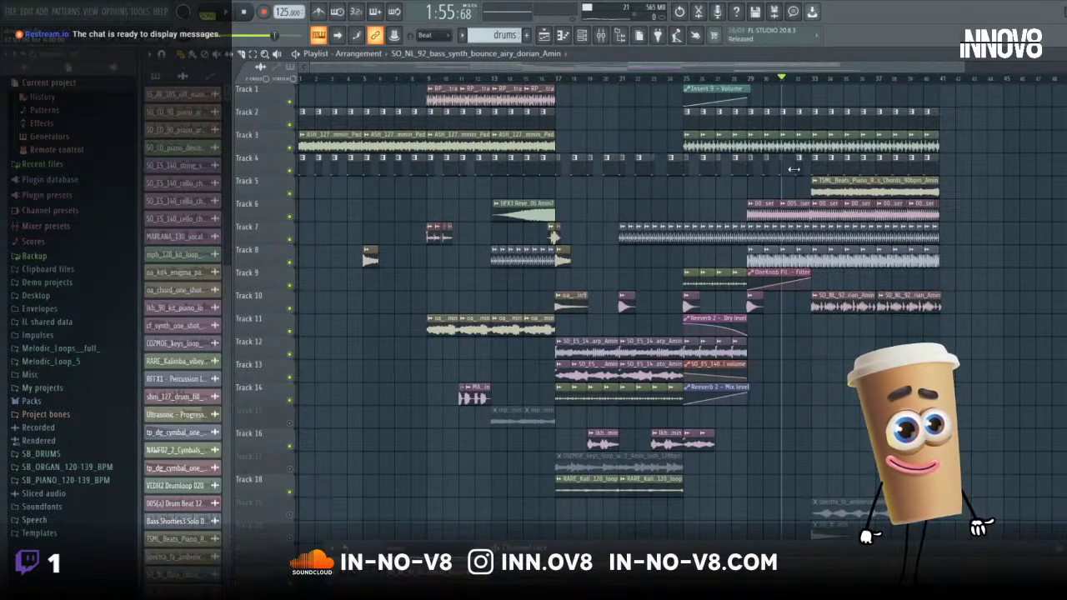
- Mute the bass pattern on Track 4, play from bar 31 to check the new bass synth loop on Track 10, and stop the playback
left_click(291, 171)
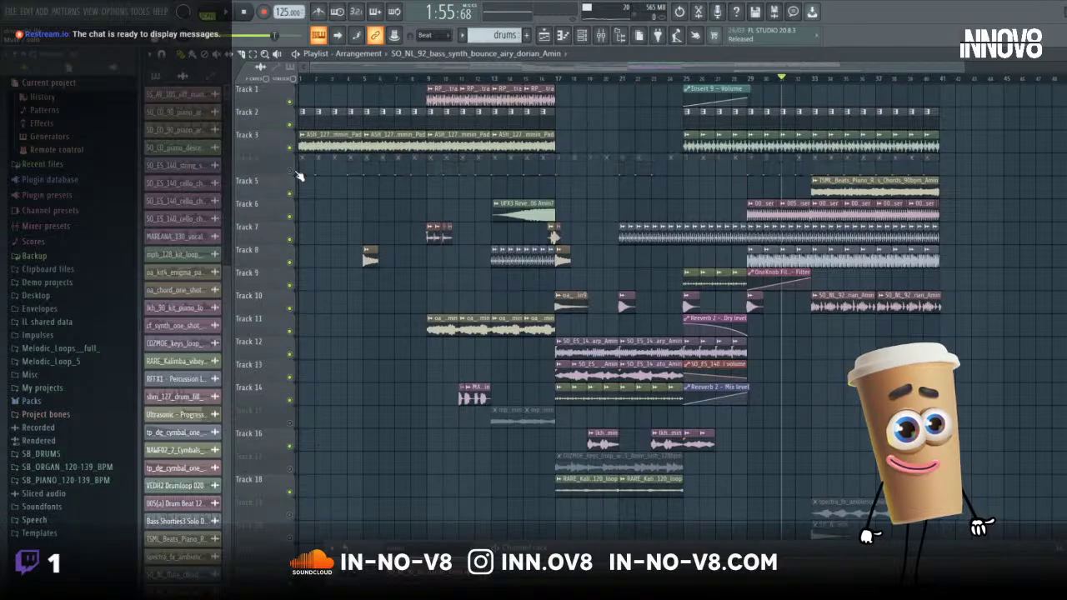
left_click(235, 17)
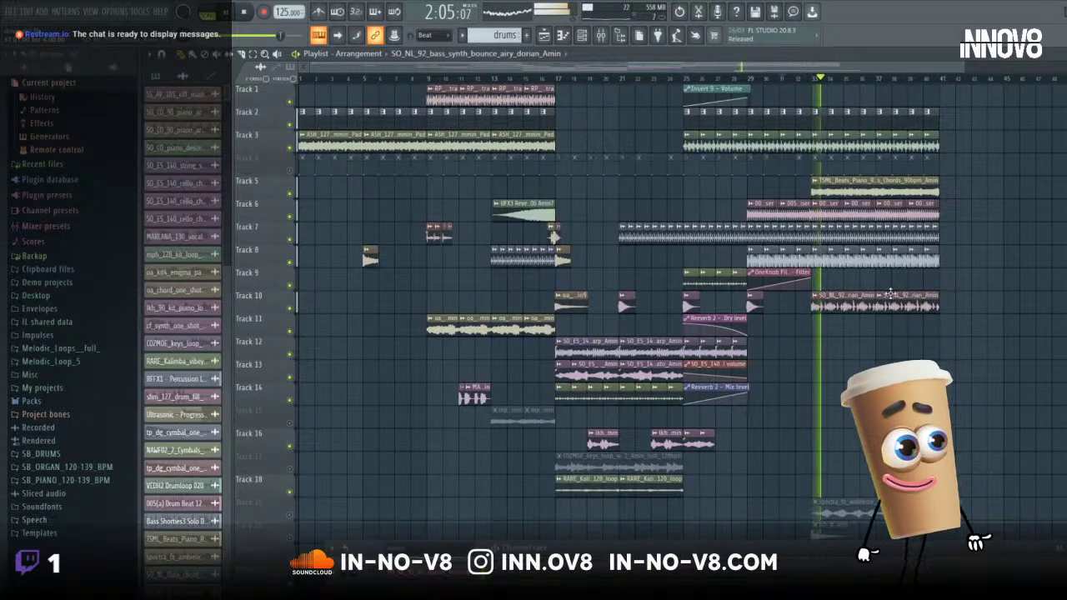
scroll(621, 90, "up", 3)
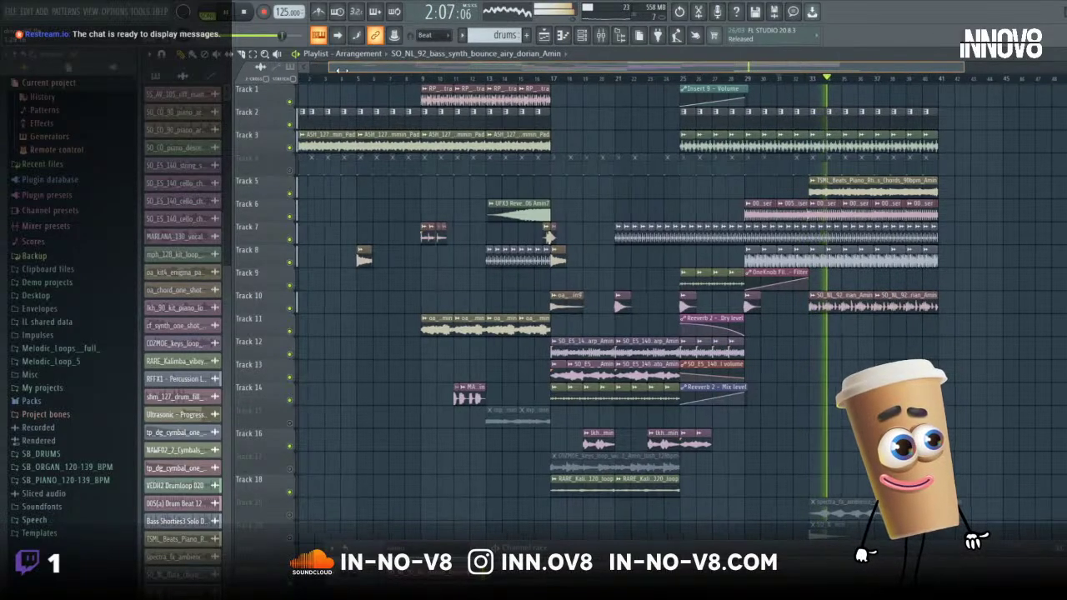
scroll(621, 90, "up", 3)
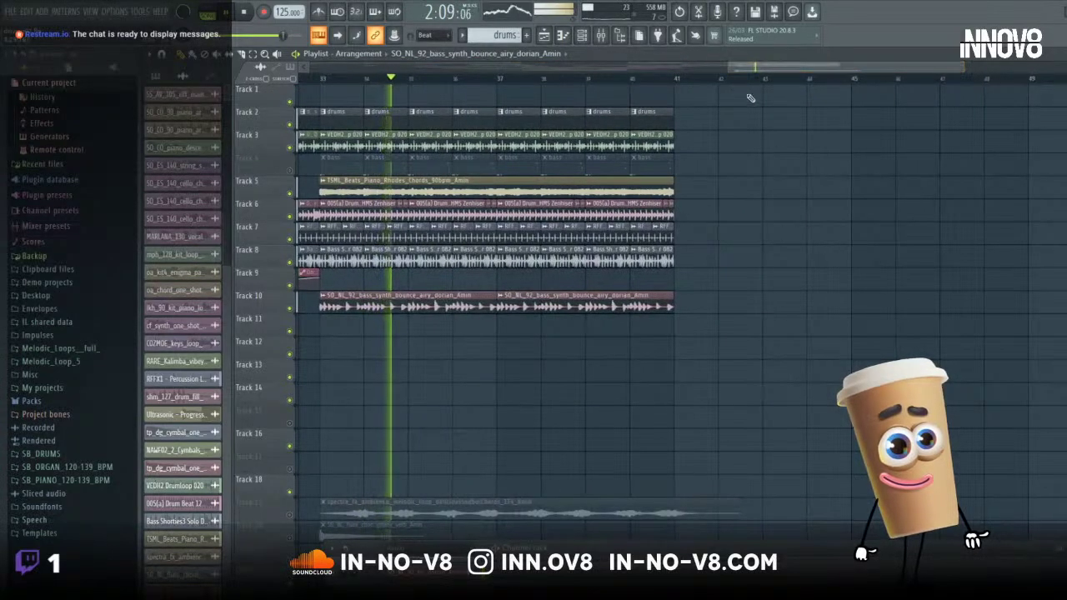
scroll(765, 84, "up", 3)
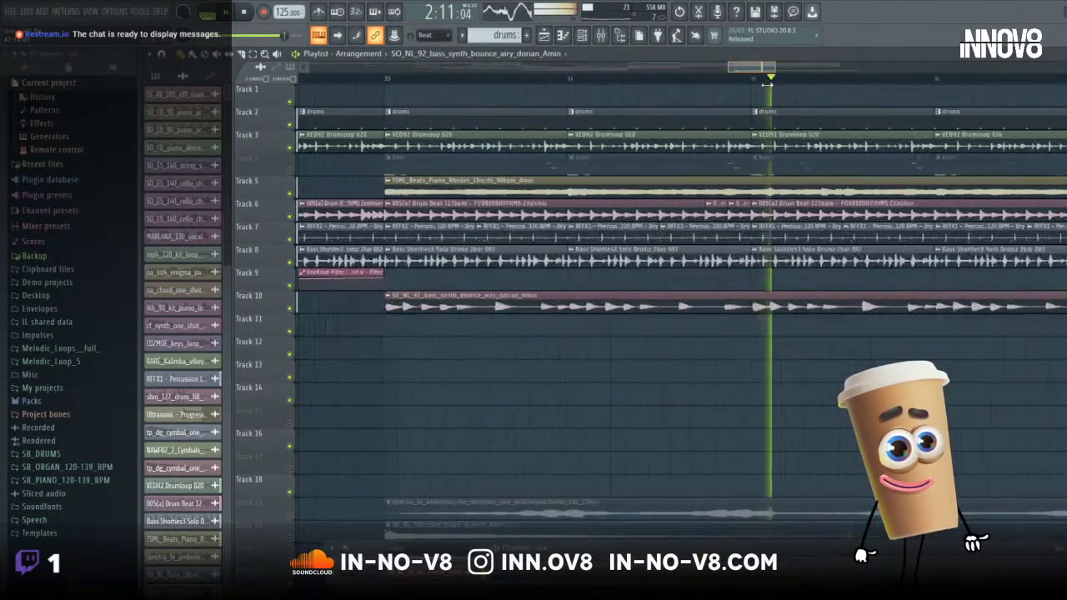
left_click_drag(765, 85, 781, 84)
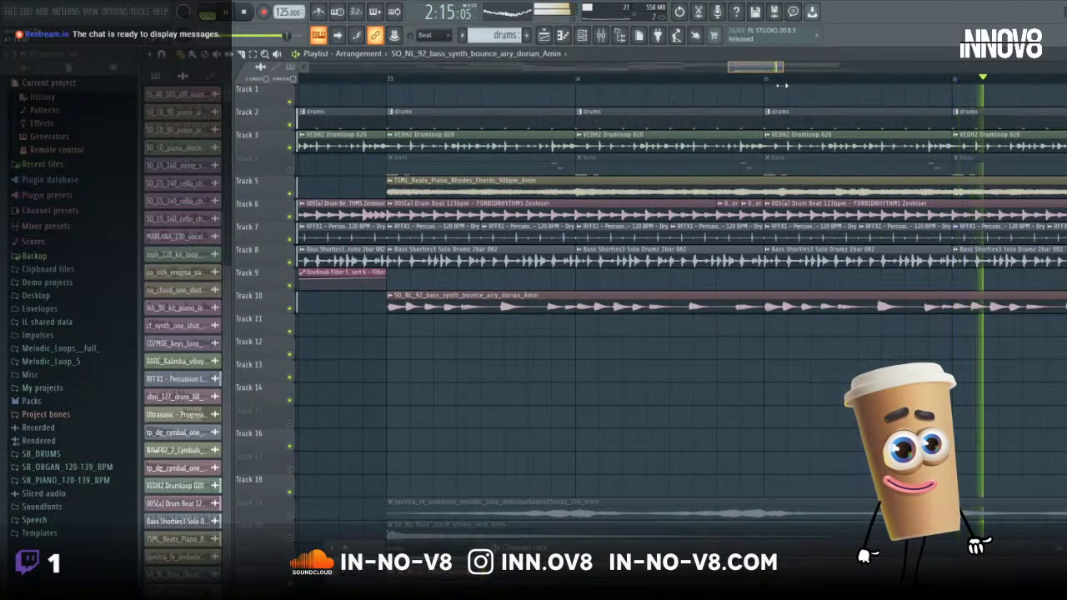
left_click_drag(783, 86, 862, 114)
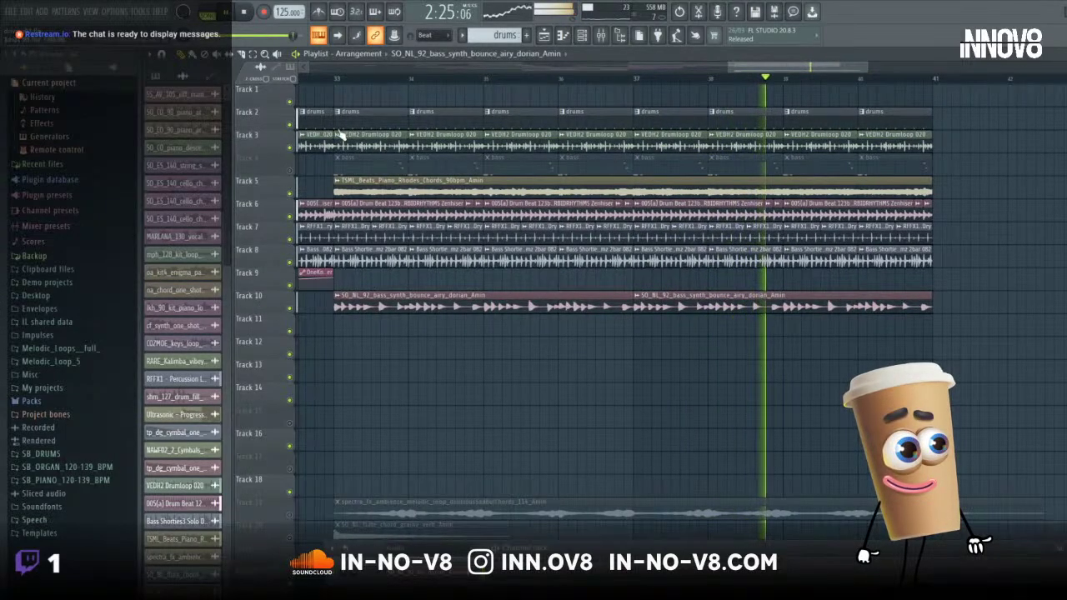
key("space")
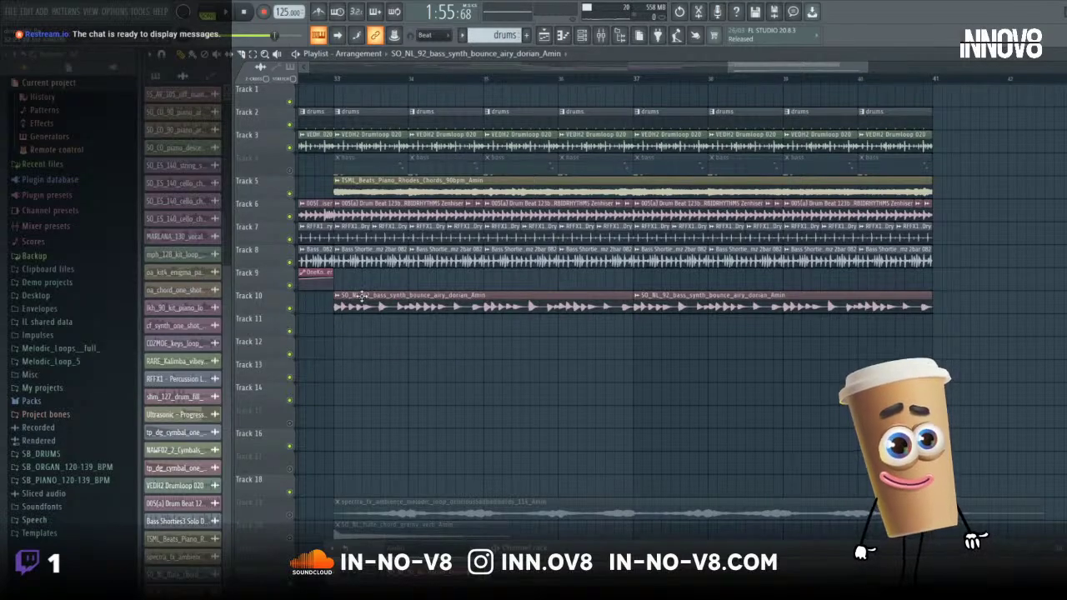
scroll(400, 395, "down", 1)
scroll(400, 395, "down", 3)
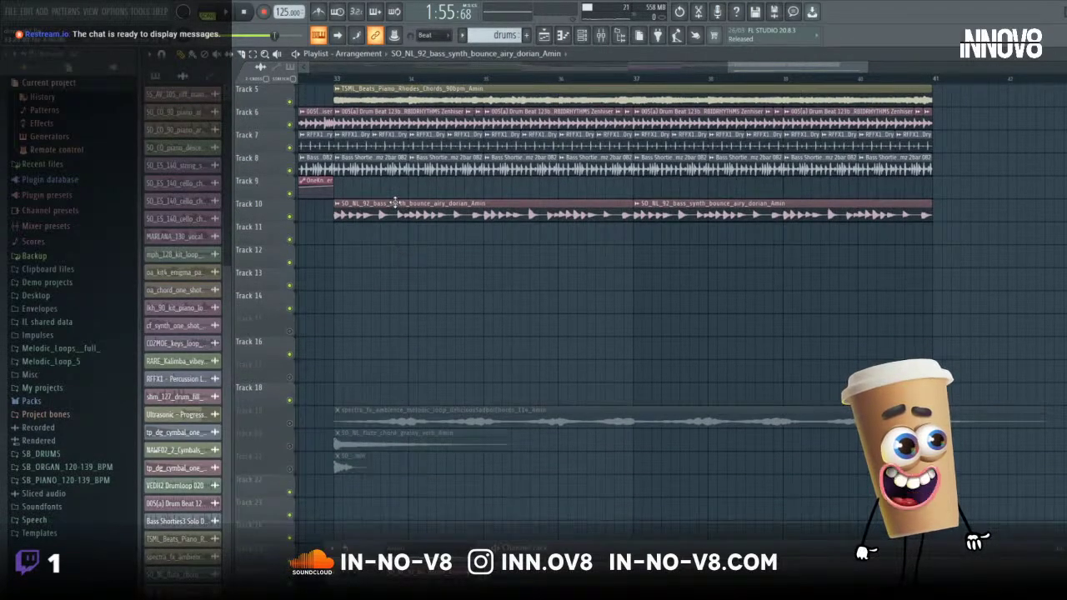
- Move both SO_NL_92_bass_synth_bounce_airy_dorian_Amin clips to Track 22 at bars 33 and 37, and mute Track 22 while unmuting Track 4
left_click_drag(397, 208, 398, 487)
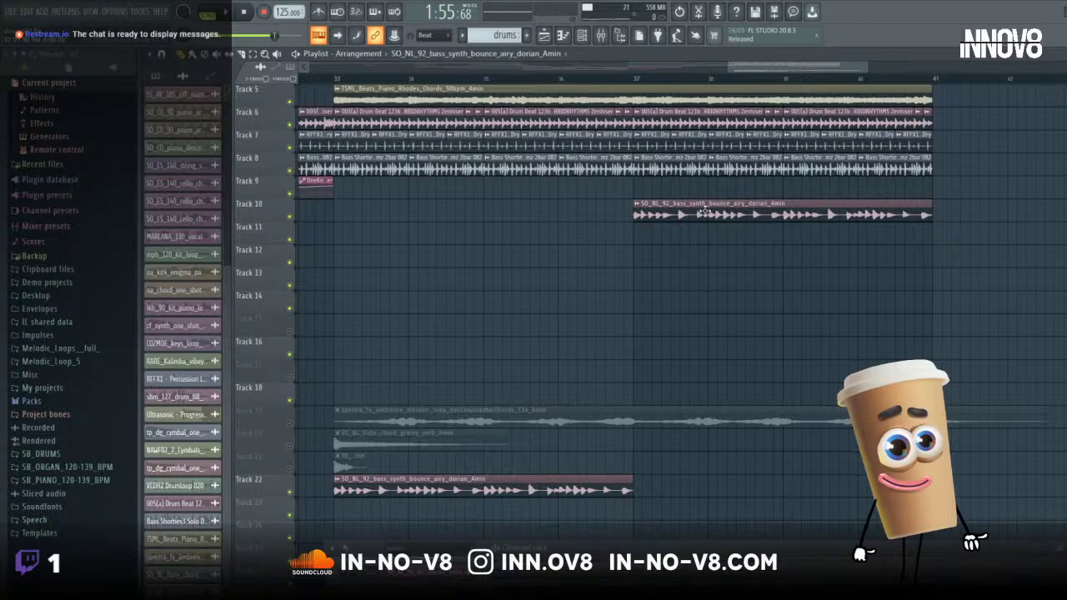
left_click_drag(700, 212, 704, 495)
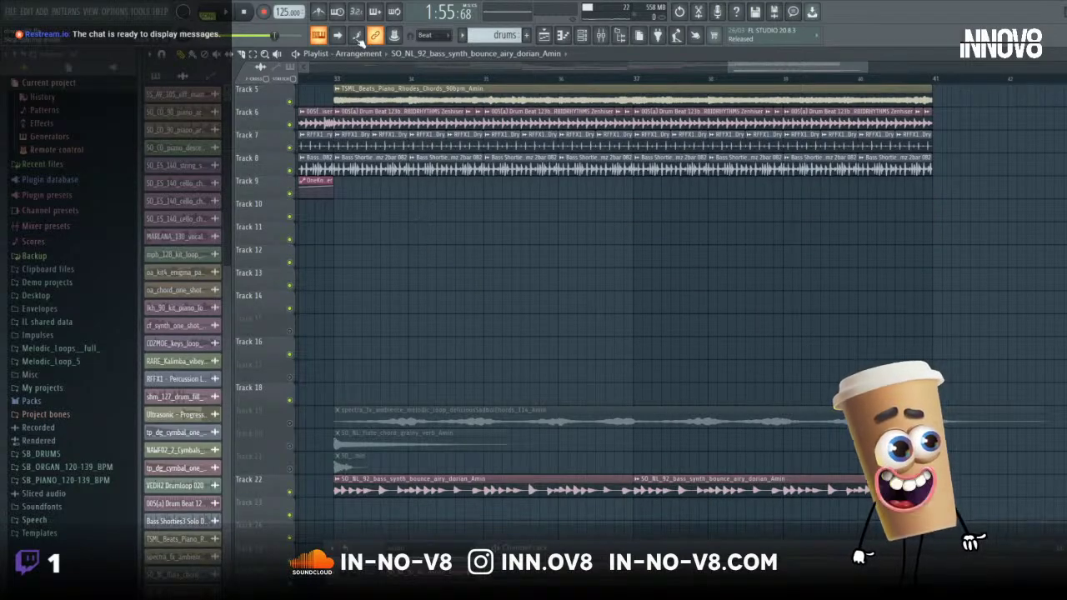
left_click_drag(732, 70, 651, 68)
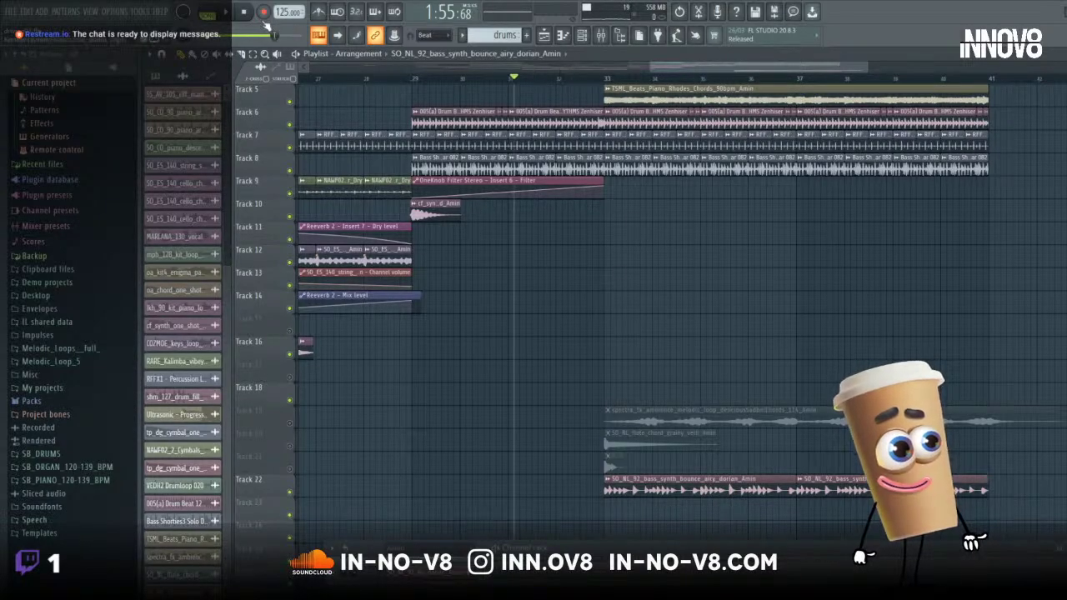
left_click(290, 493)
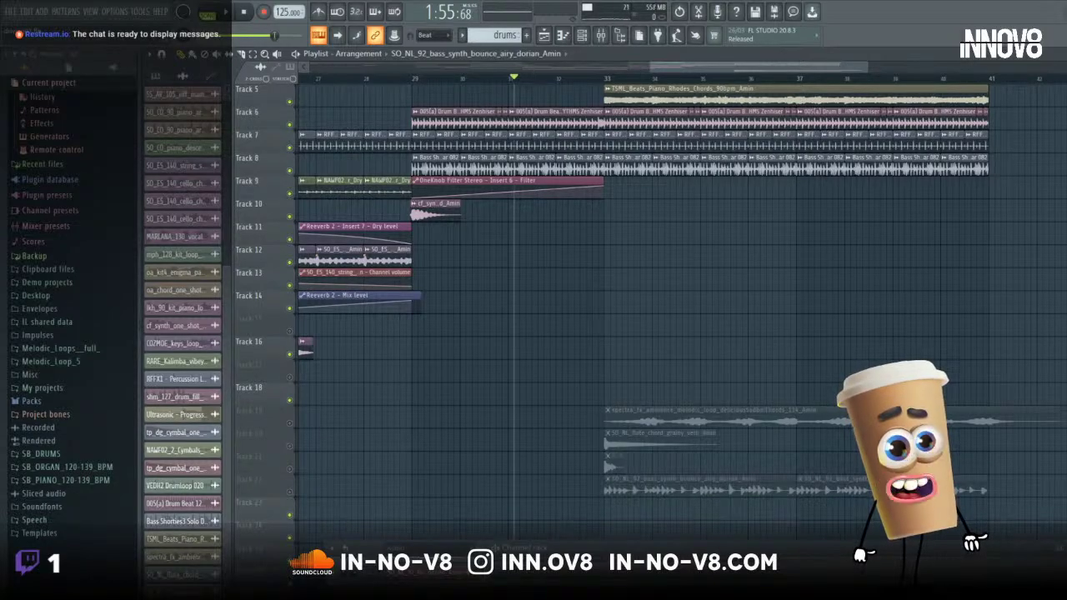
scroll(298, 173, "up", 4)
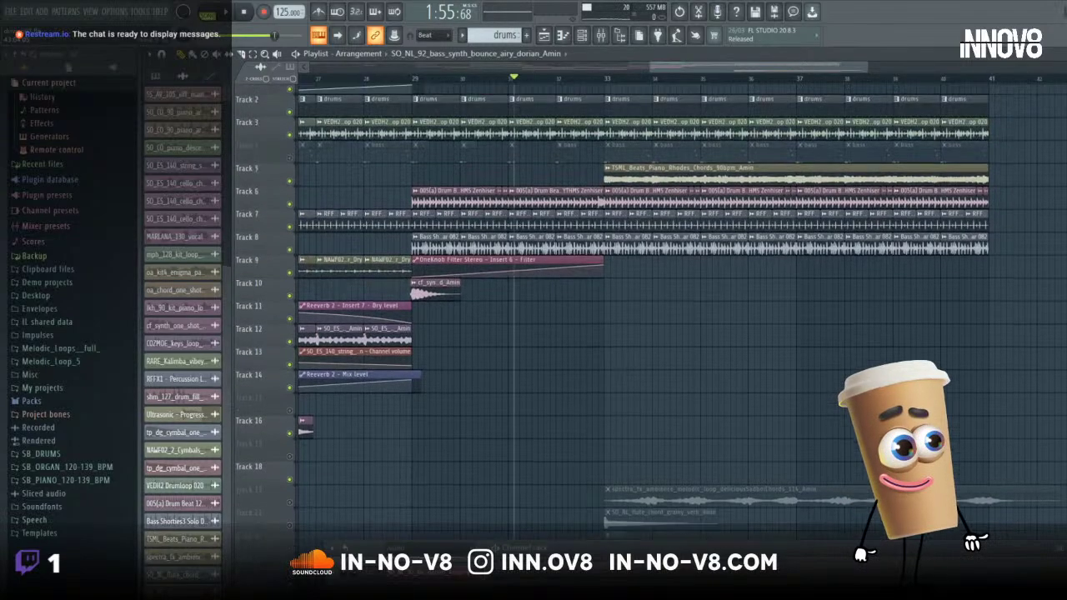
left_click(290, 170)
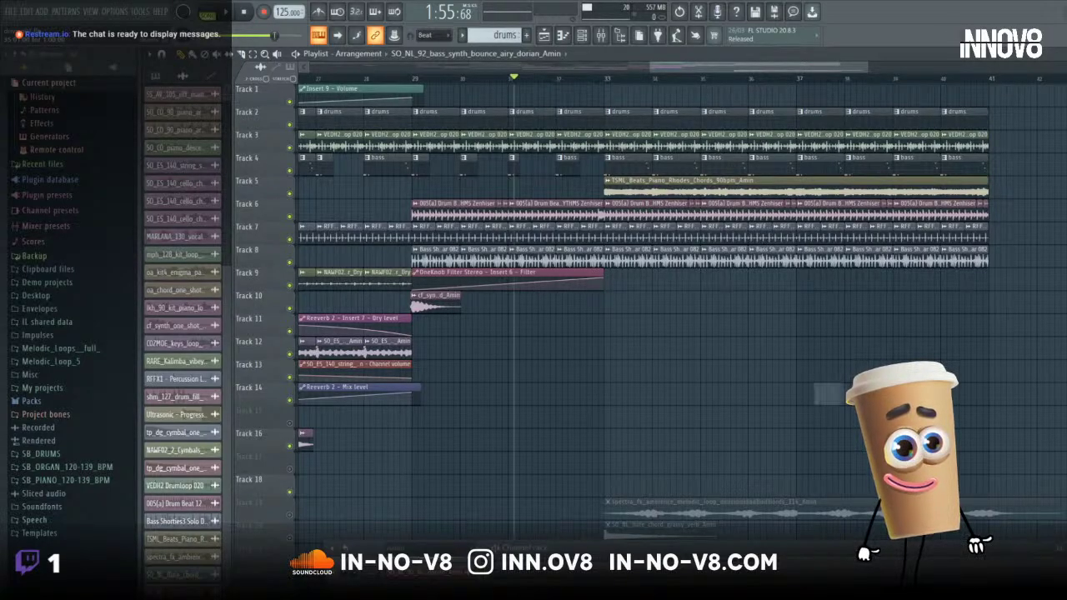
- Place the SO_CO_100_piano_ashdown_Amin sample on Track 10 at bar 33, and set its sample tempo to 100 BPM without changing the project tempo
left_click_drag(623, 306, 623, 306)
right_click(609, 300)
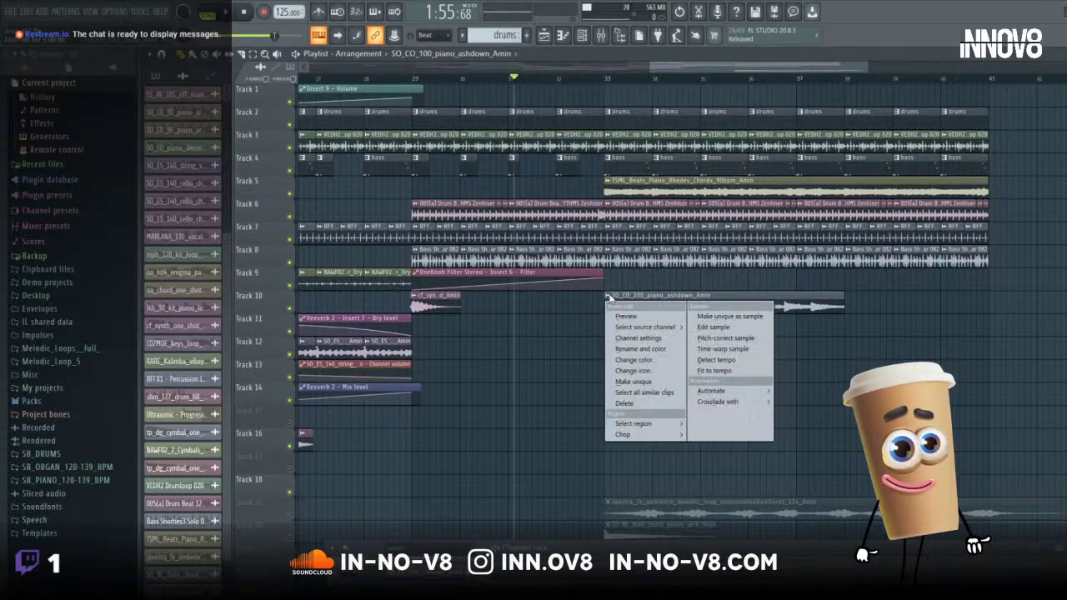
left_click(718, 360)
left_click(565, 420)
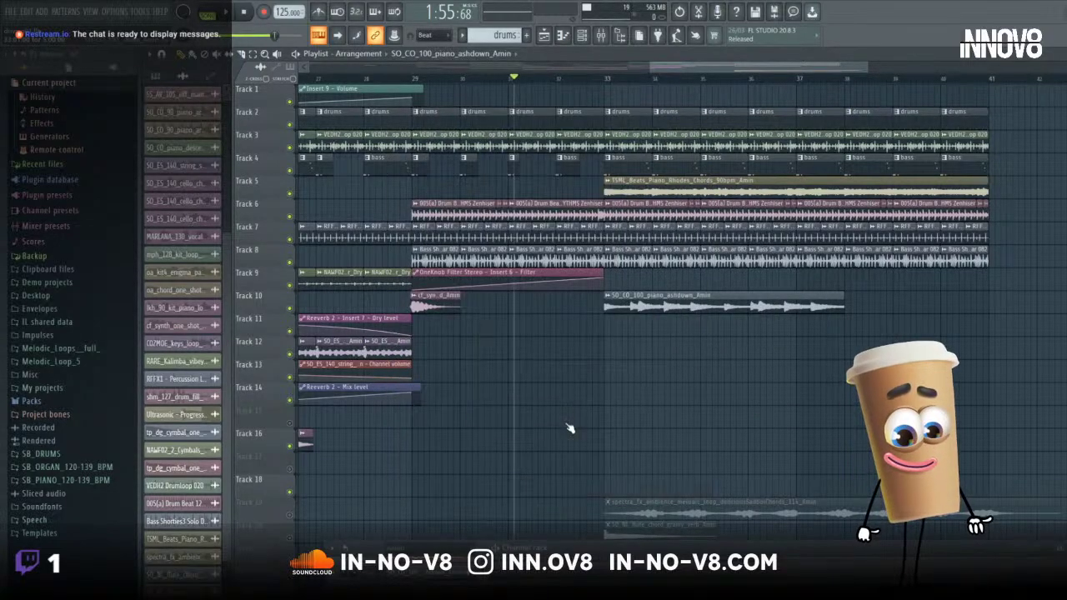
type("100")
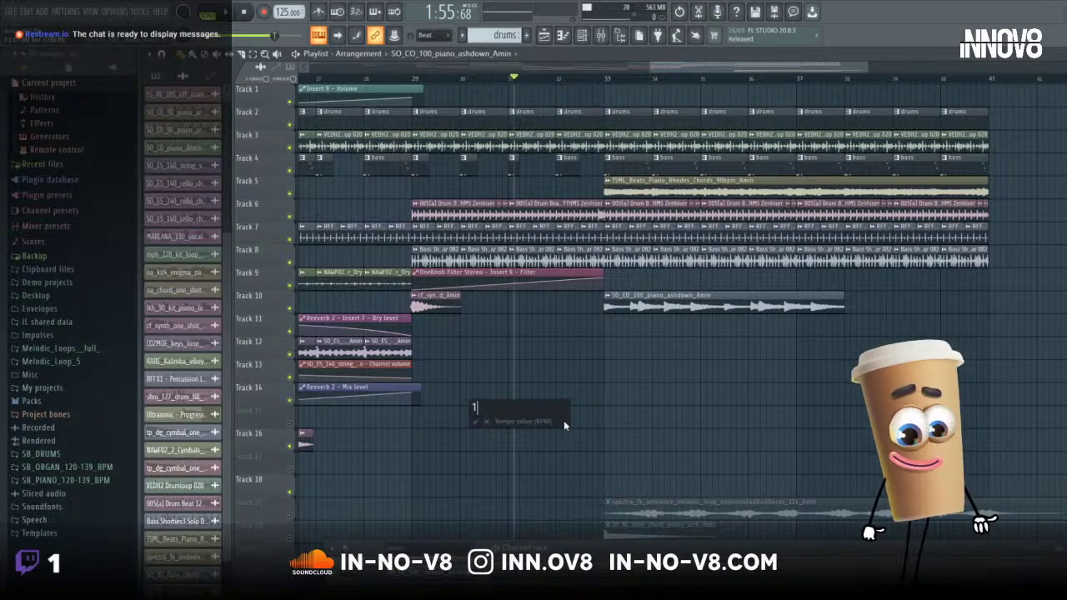
left_click(478, 421)
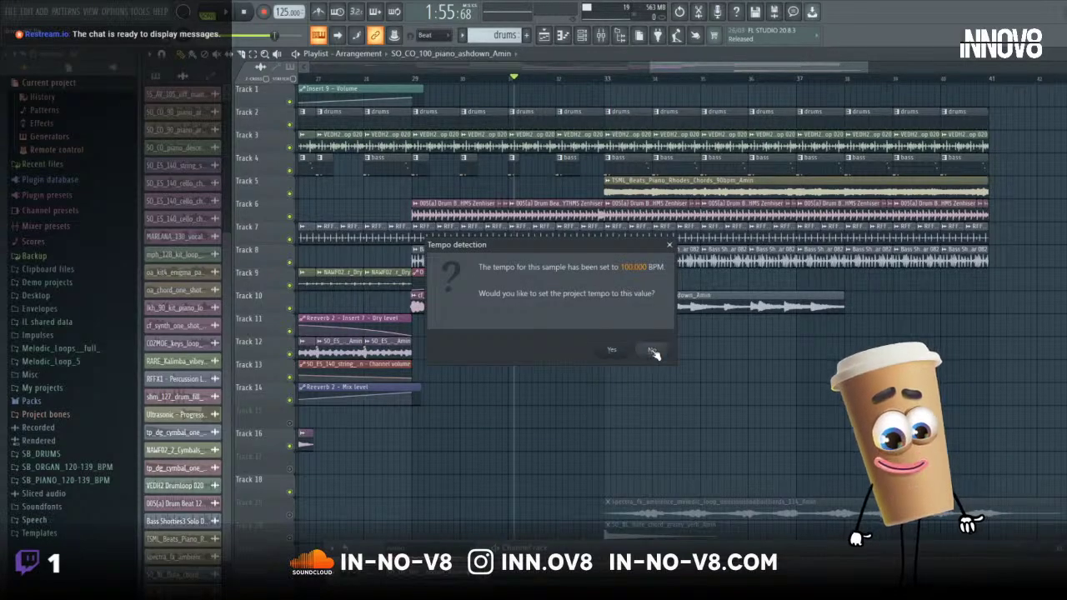
left_click(652, 350)
- Fit the Track 10 piano loop to the project from a source tempo of 100 BPM, and add a second copy at bar 37
left_click(608, 296)
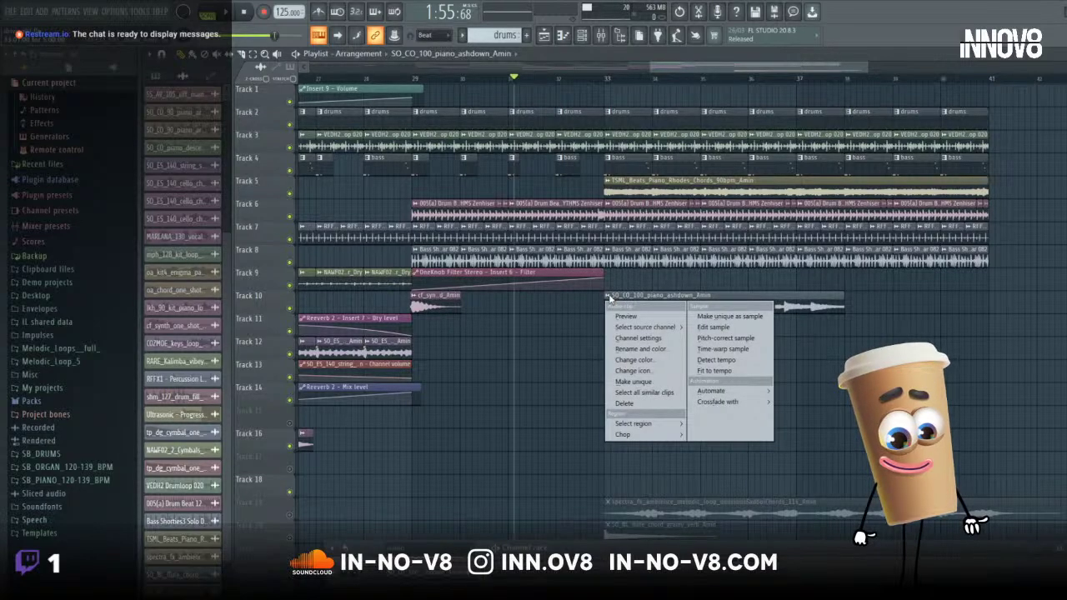
left_click(725, 360)
left_click(557, 423)
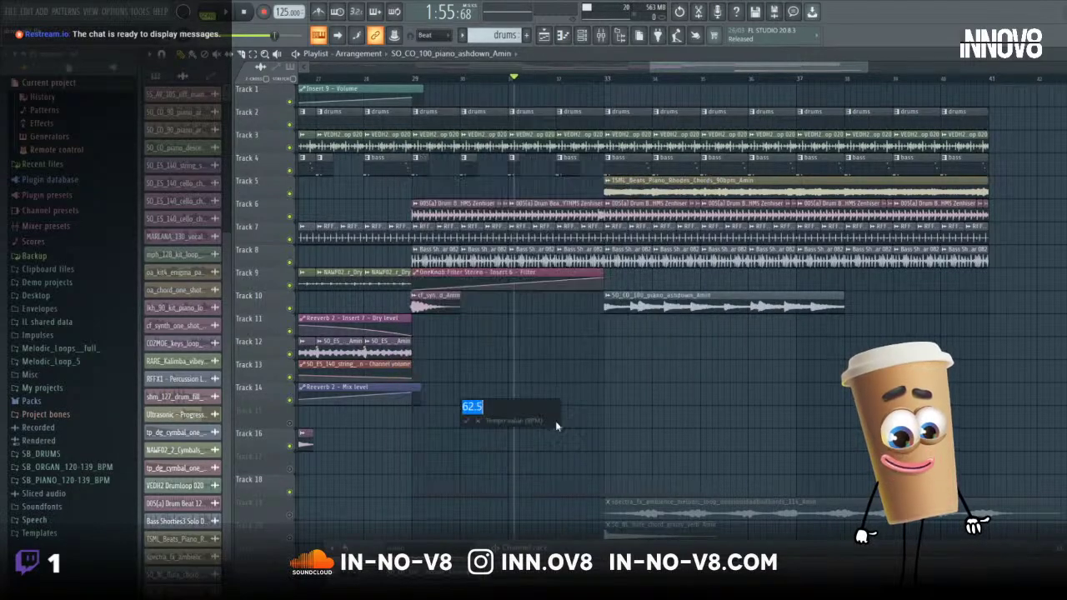
type("125.00")
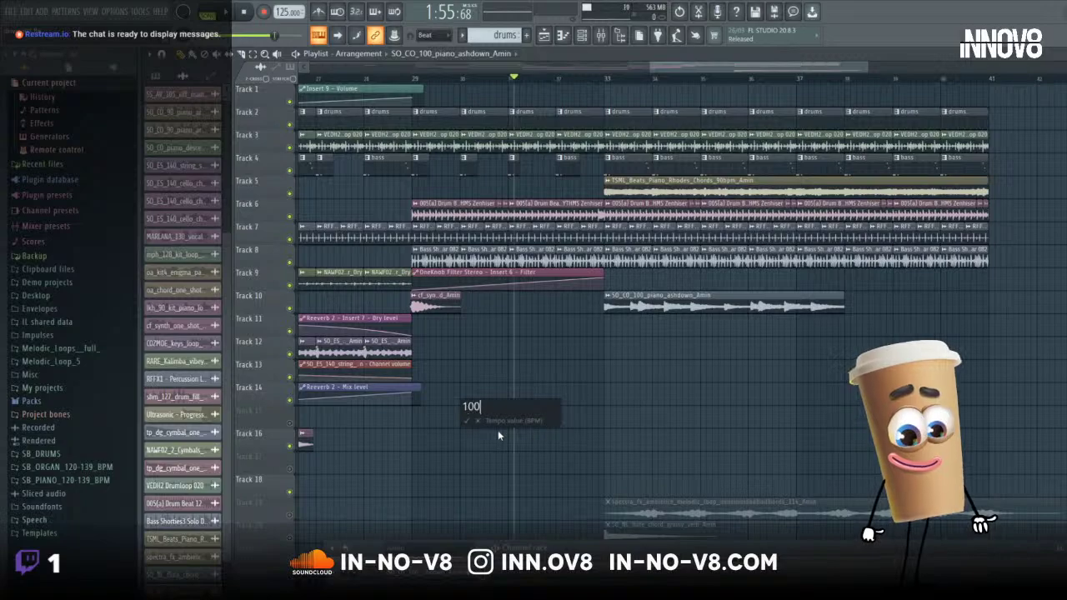
key("Return")
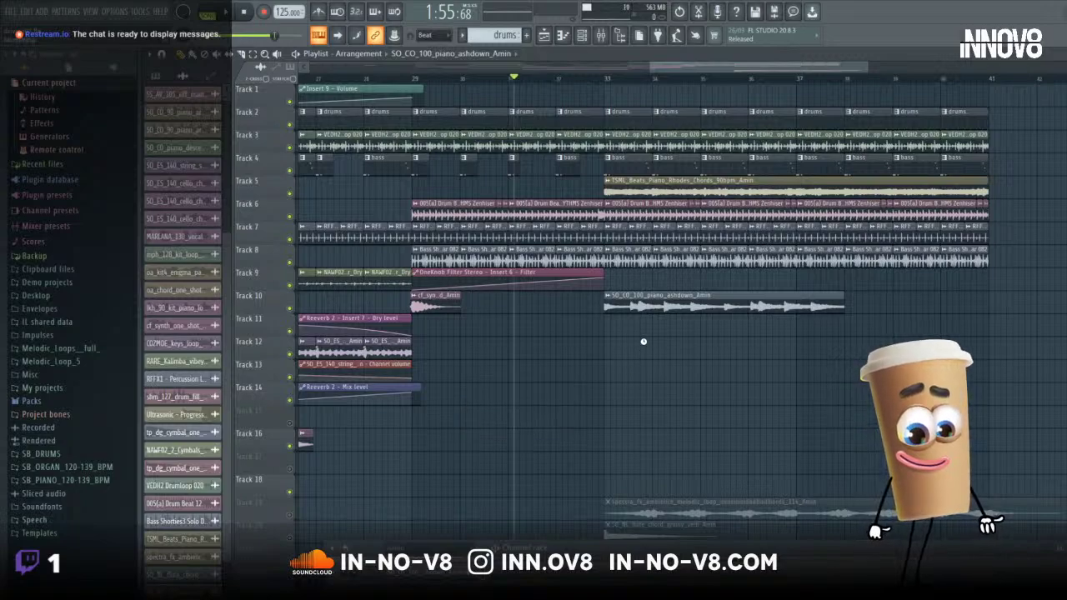
left_click(800, 303)
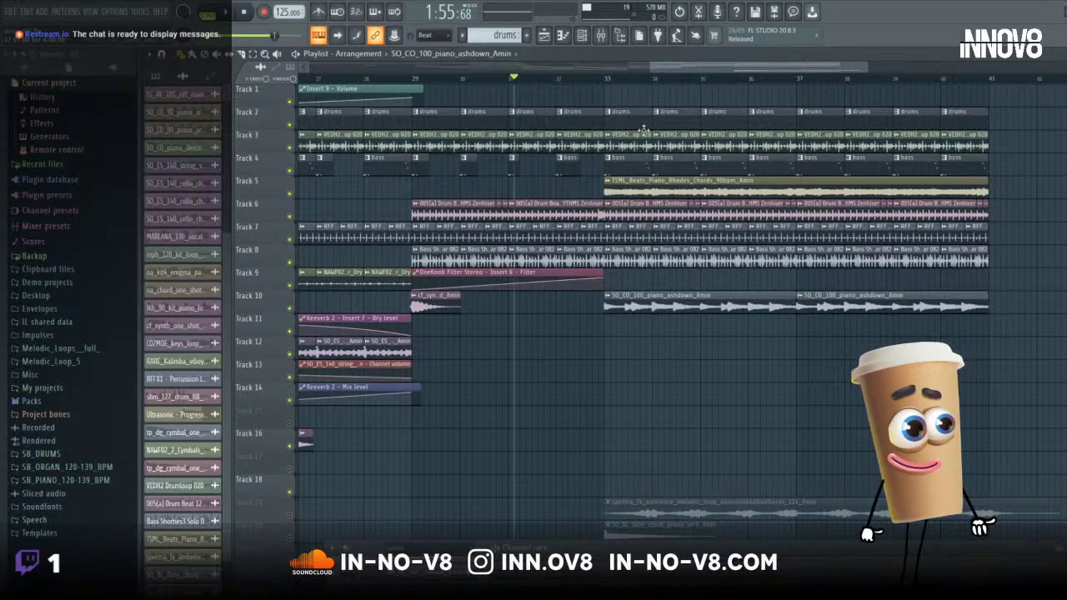
- Play from just before bar 33 with Track 5 muted to check the piano loop, and loop playback over bars 33 to 41
left_click(602, 79)
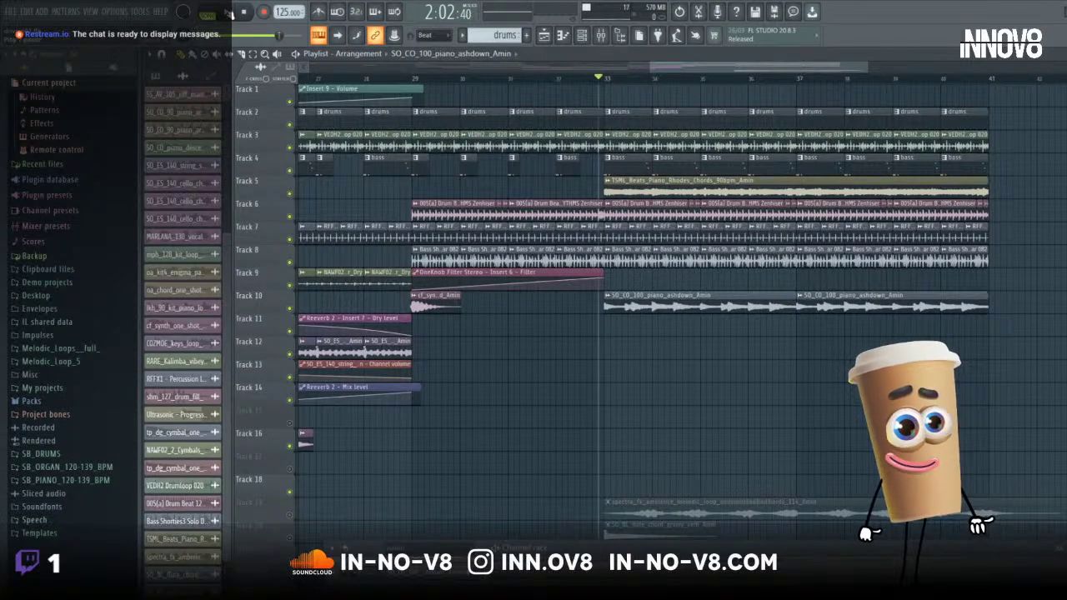
key("space")
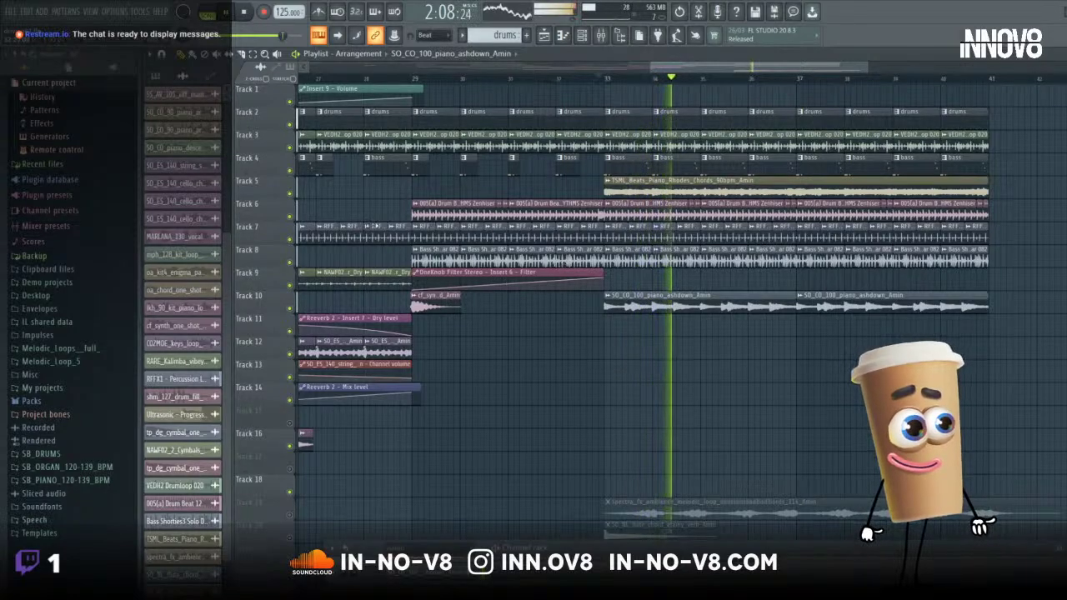
left_click(290, 194)
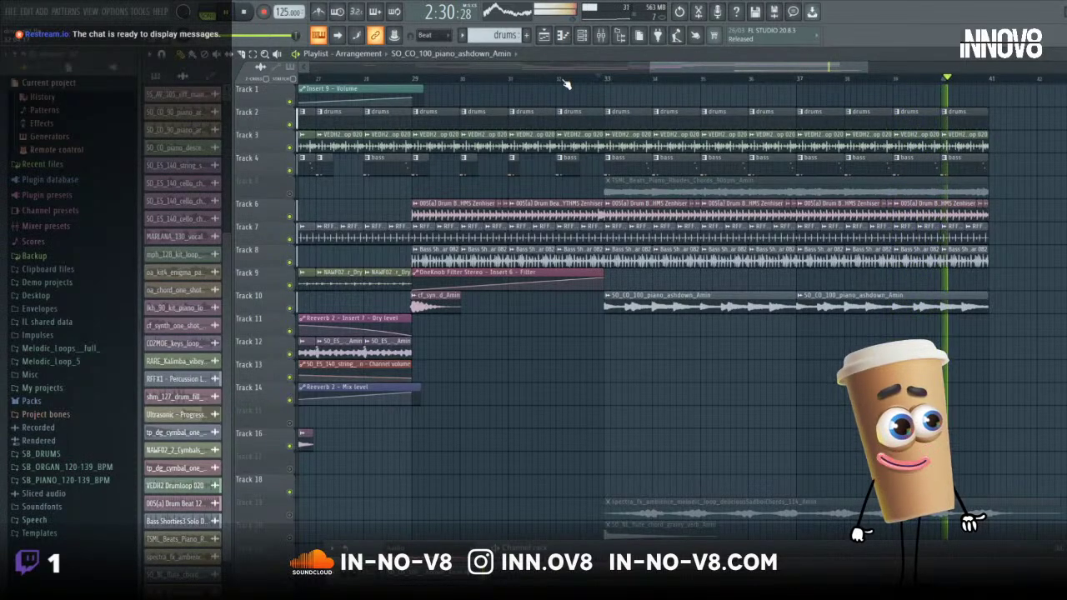
left_click_drag(608, 80, 989, 81)
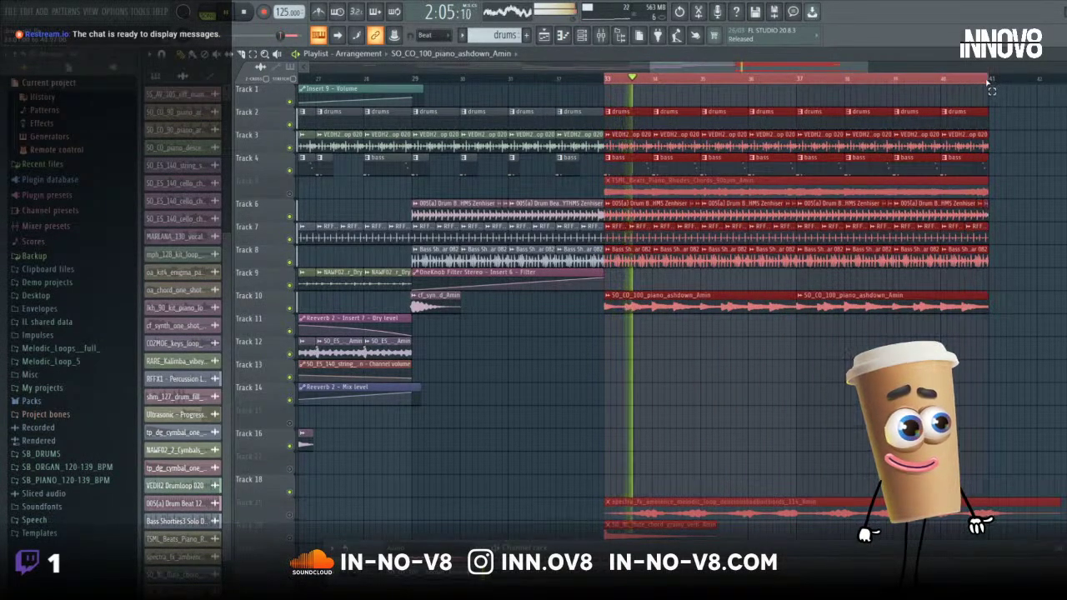
left_click(589, 330)
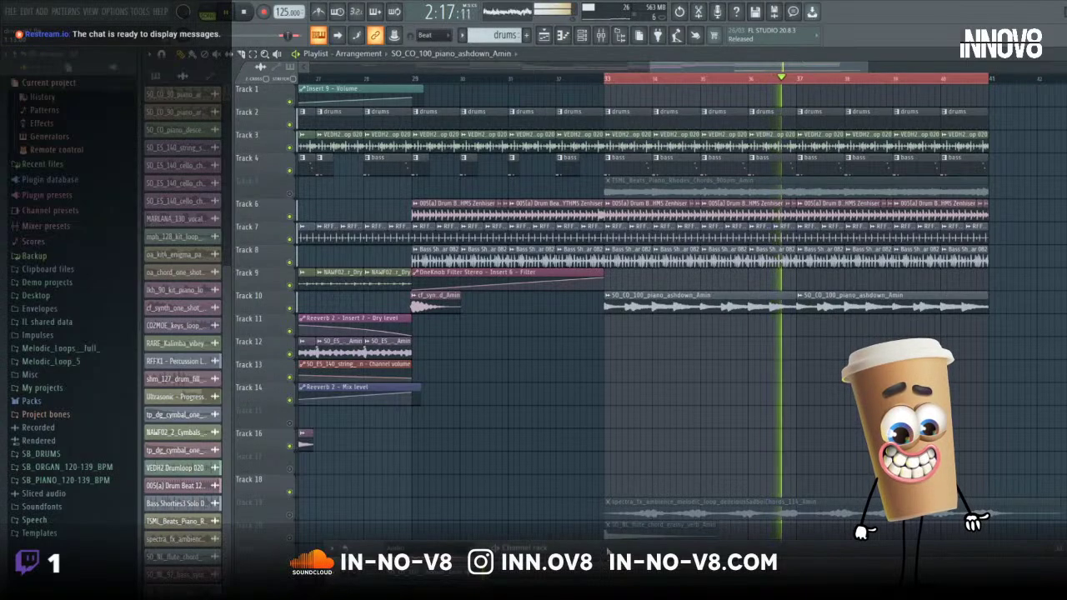
- Enlarge the channel rack to show more audio channels, make the mixer taller, and hide both windows
key("F6")
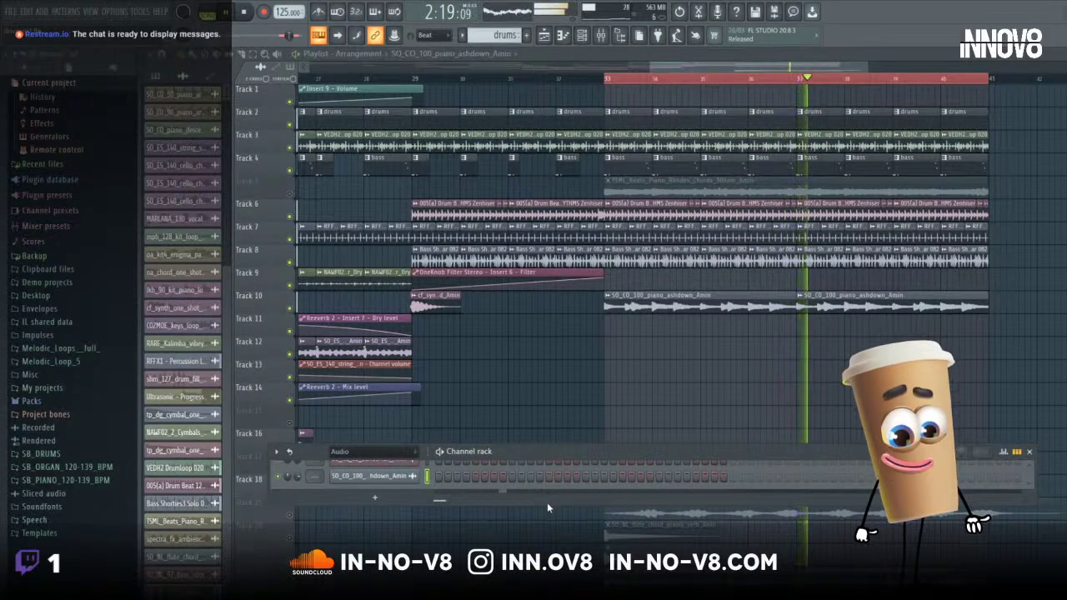
left_click_drag(547, 502, 547, 526)
left_click_drag(375, 537, 375, 548)
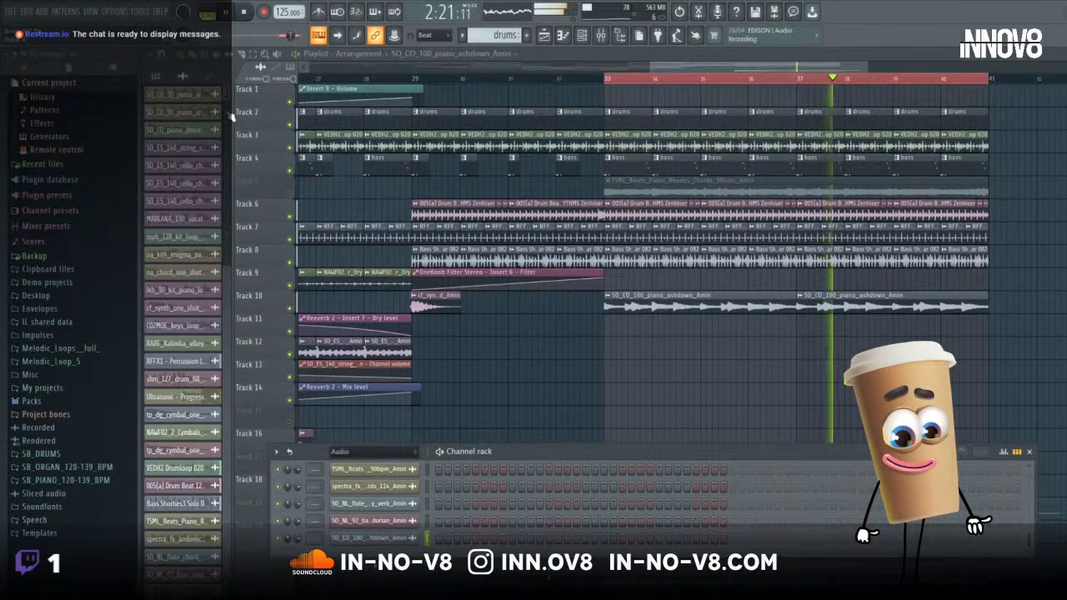
left_click(139, 11)
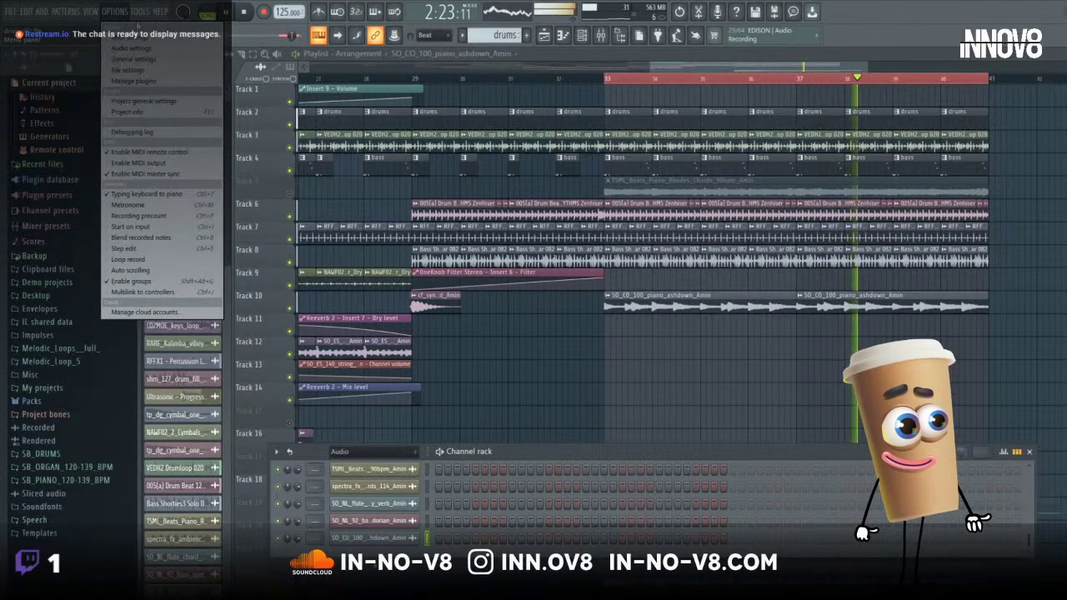
mouse_move(90, 12)
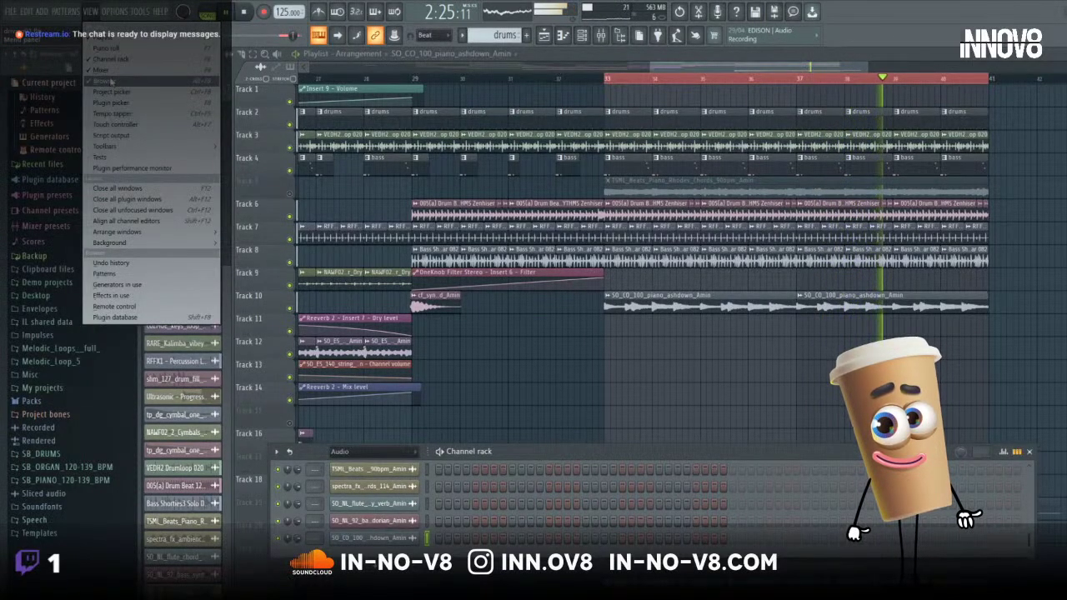
left_click(104, 70)
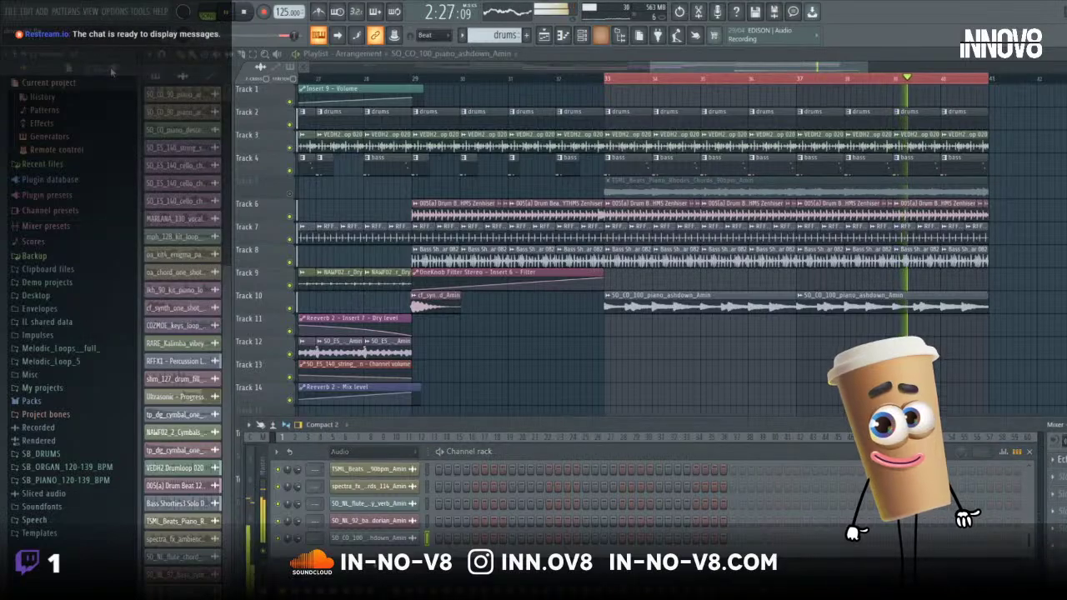
key("F6")
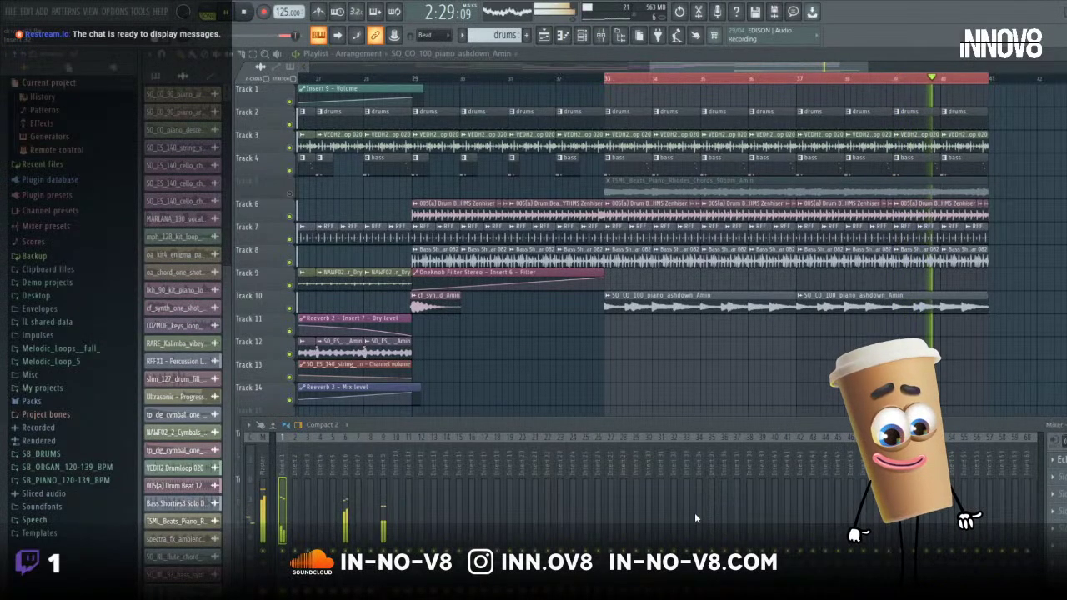
left_click_drag(687, 425, 669, 322)
key("F9")
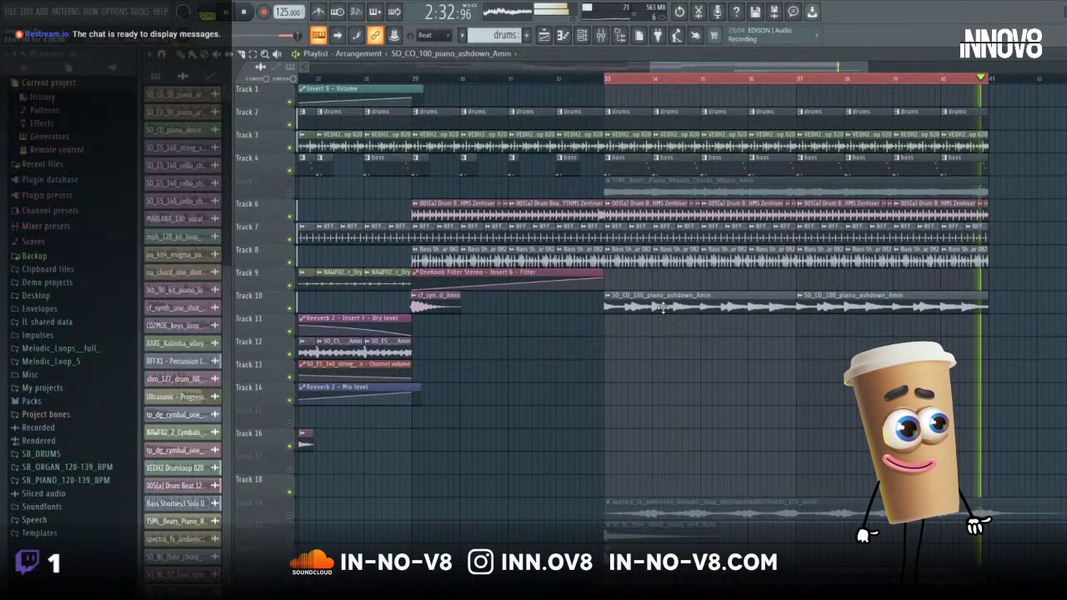
- Route the SO_CO_100_piano_ashdown_Amin channel to mixer insert 10, with the mixer shown and the channel settings window moved aside
double_click(659, 297)
scroll(514, 185, "up", 5)
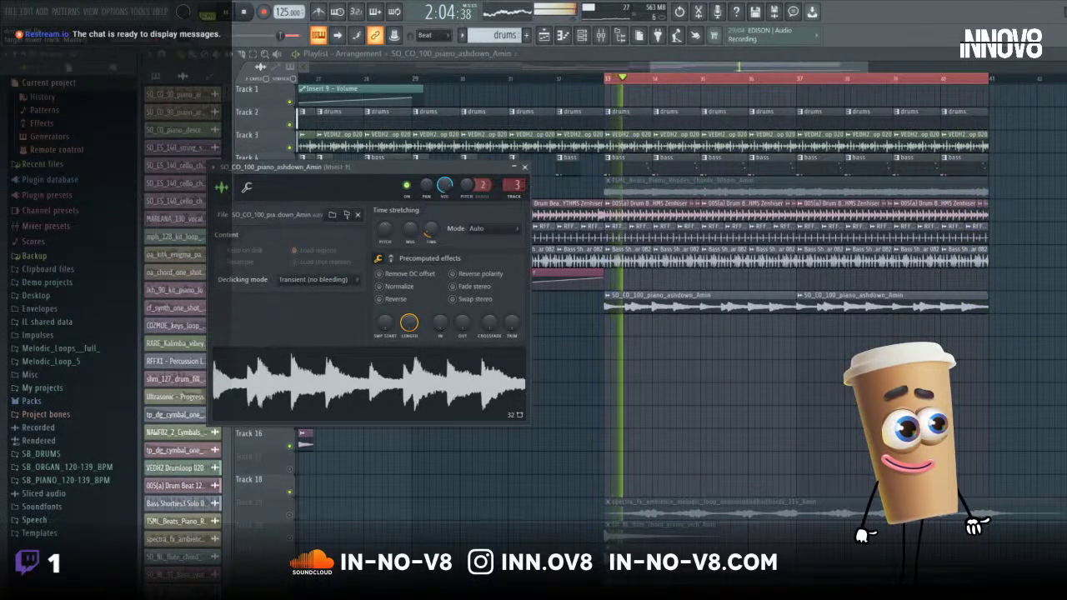
scroll(514, 185, "up", 1)
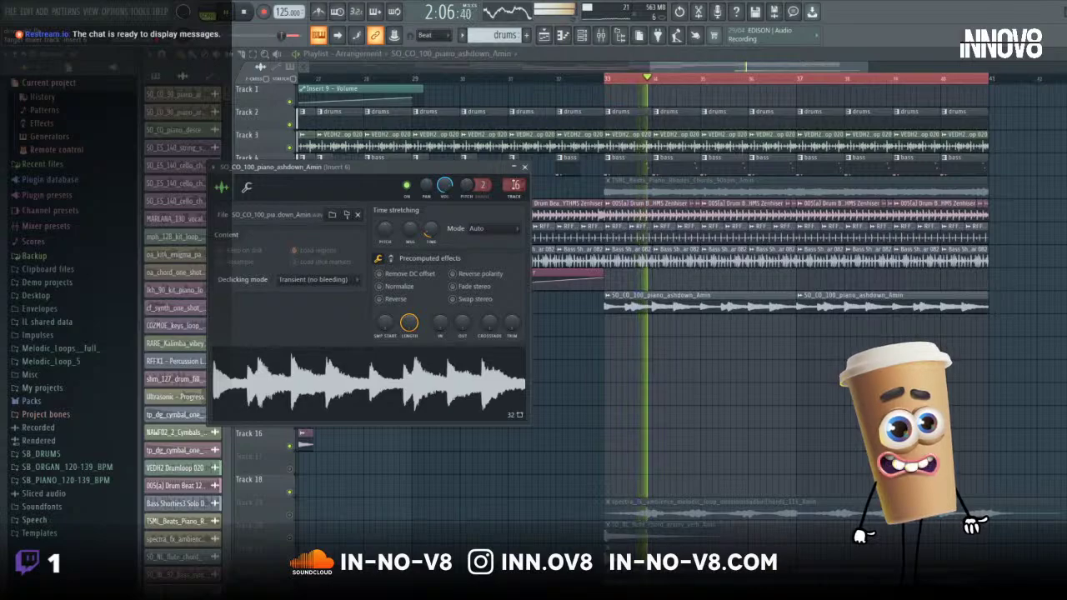
key("F9")
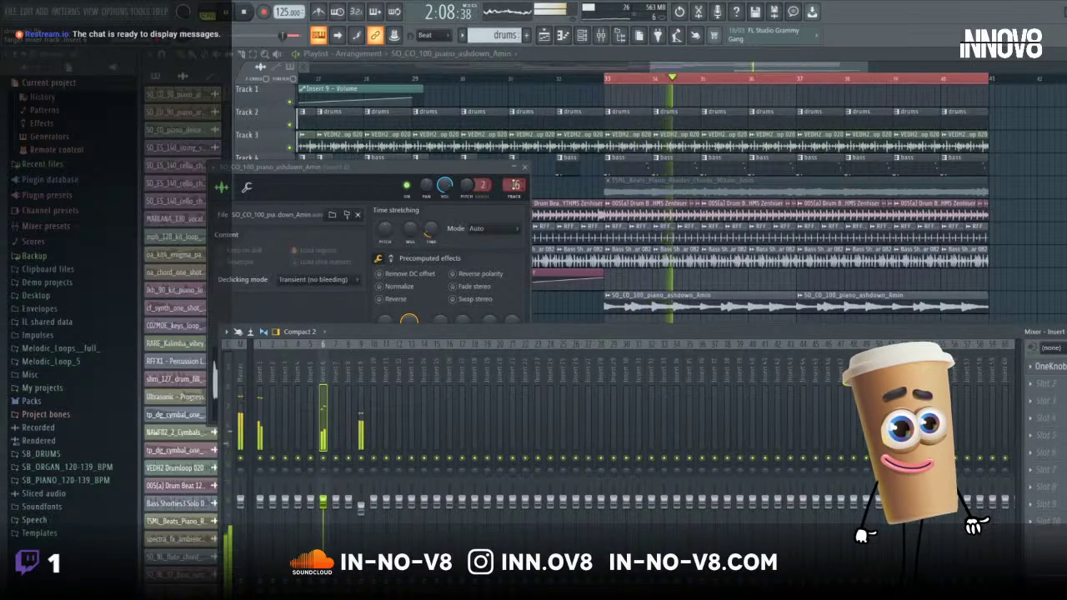
scroll(514, 185, "up", 2)
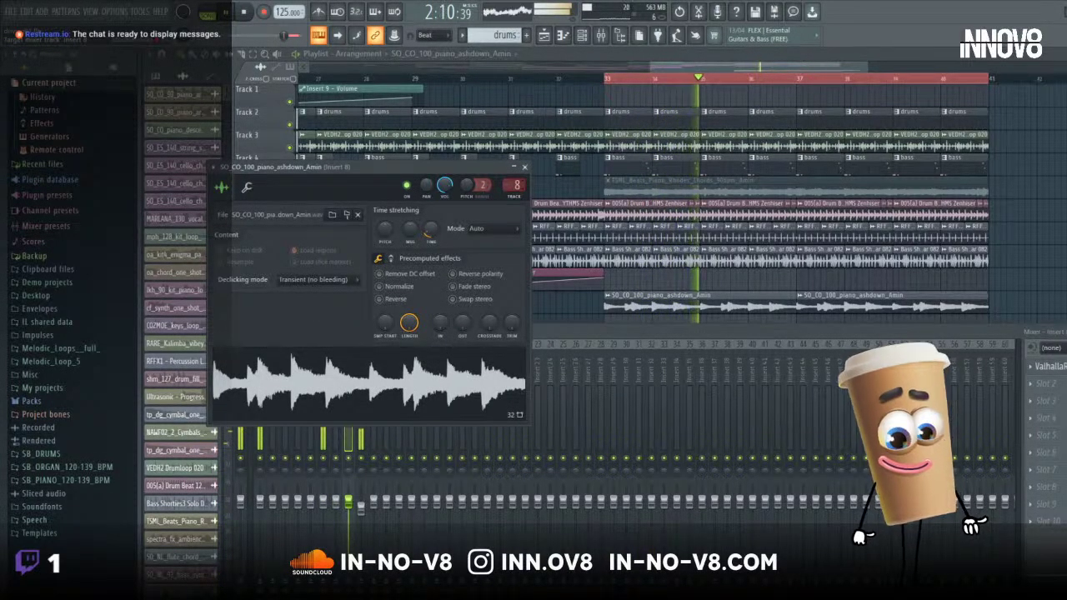
scroll(515, 185, "up", 2)
left_click_drag(476, 167, 369, 74)
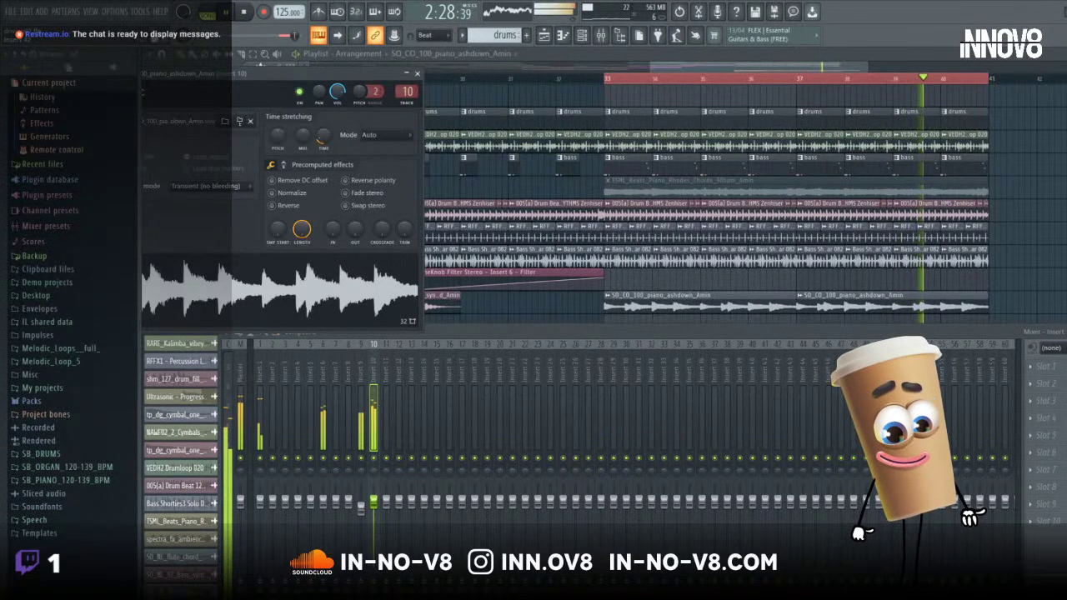
- Load the Looperator effect into the first slot of mixer insert 10
left_click(1041, 370)
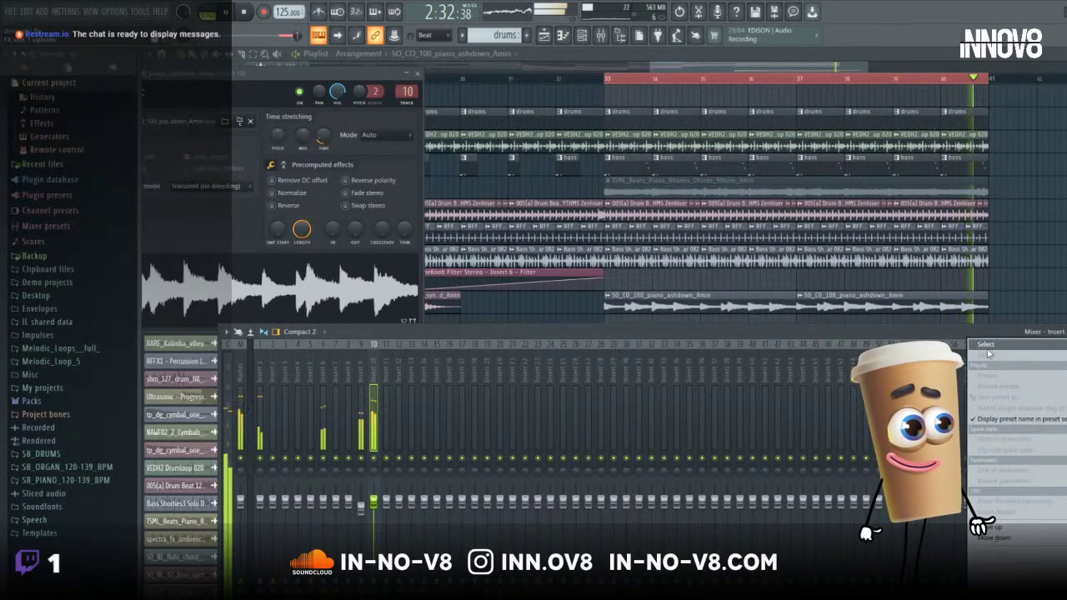
mouse_move(989, 354)
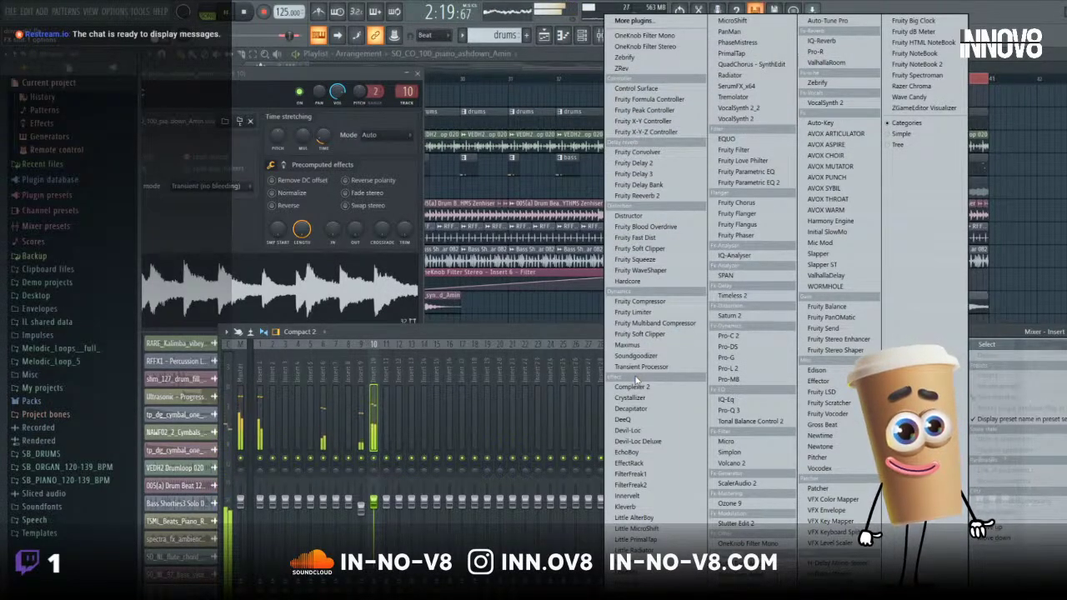
left_click(637, 550)
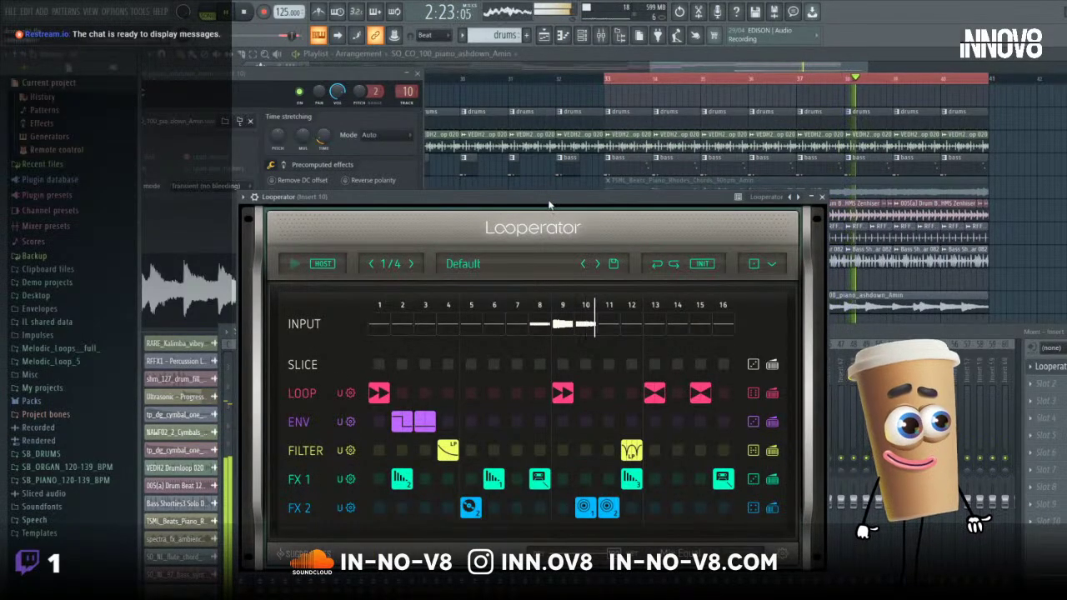
- Load the Reverb Dotter preset from the Ambient folder in Looperator, with the effect window moved clear, and close the effect window
left_click_drag(547, 197, 455, 115)
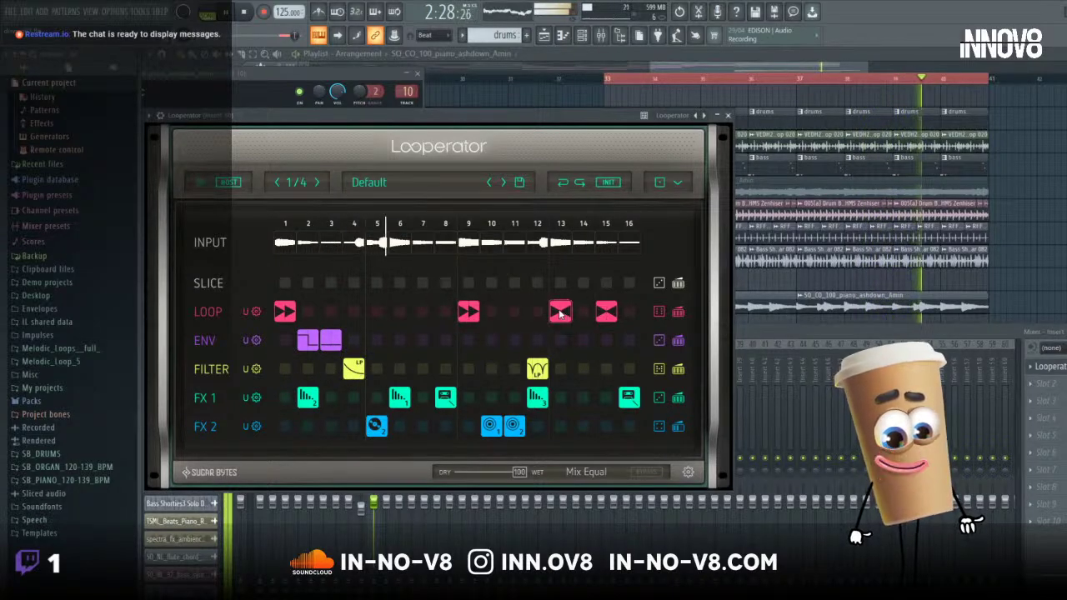
left_click(390, 187)
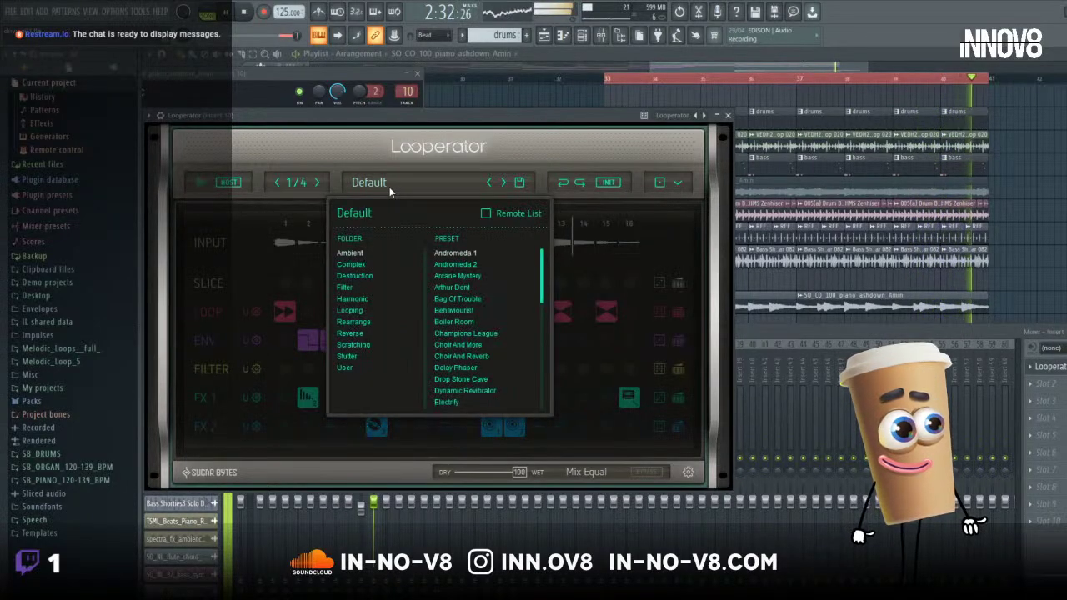
scroll(499, 293, "down", 5)
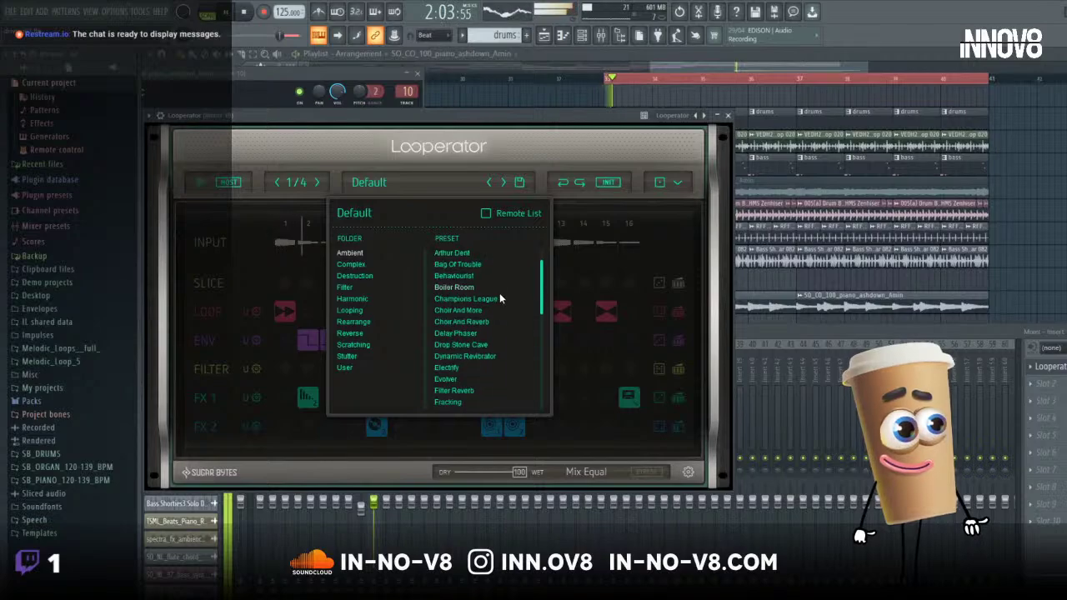
scroll(499, 297, "down", 3)
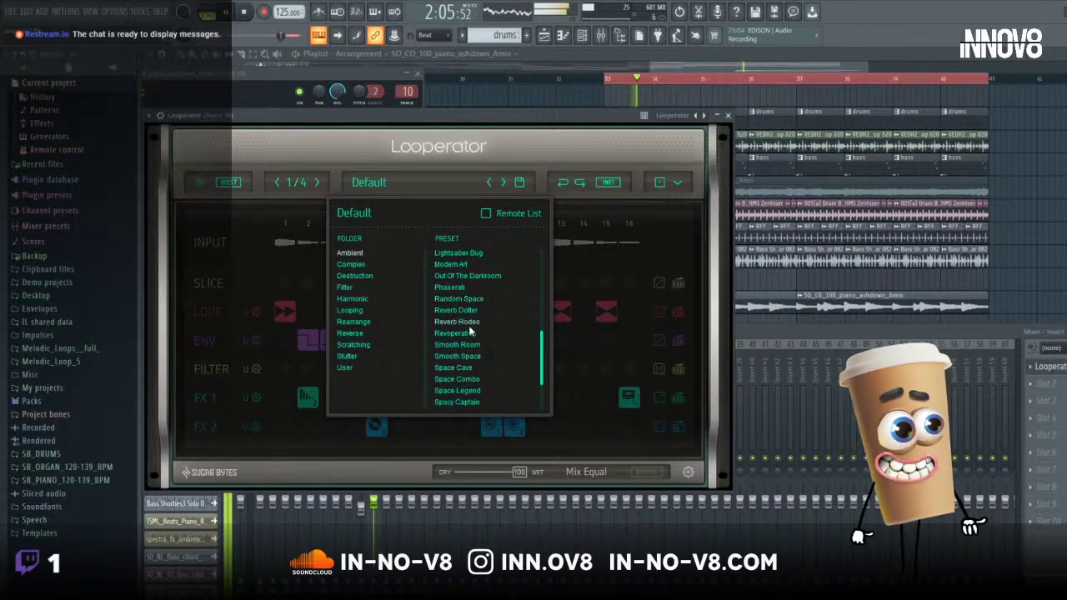
left_click(456, 310)
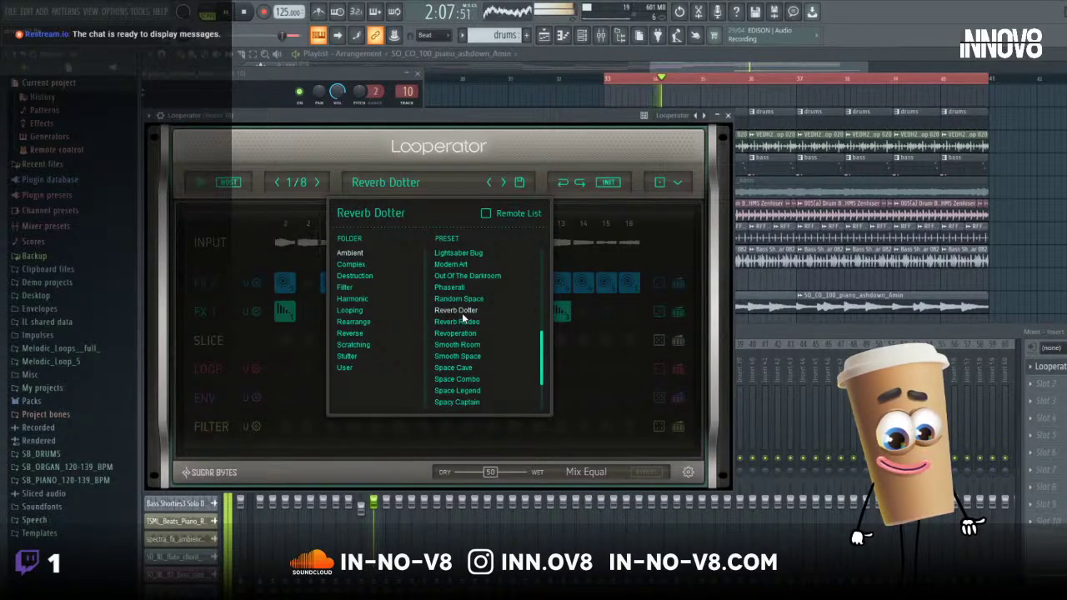
left_click(491, 149)
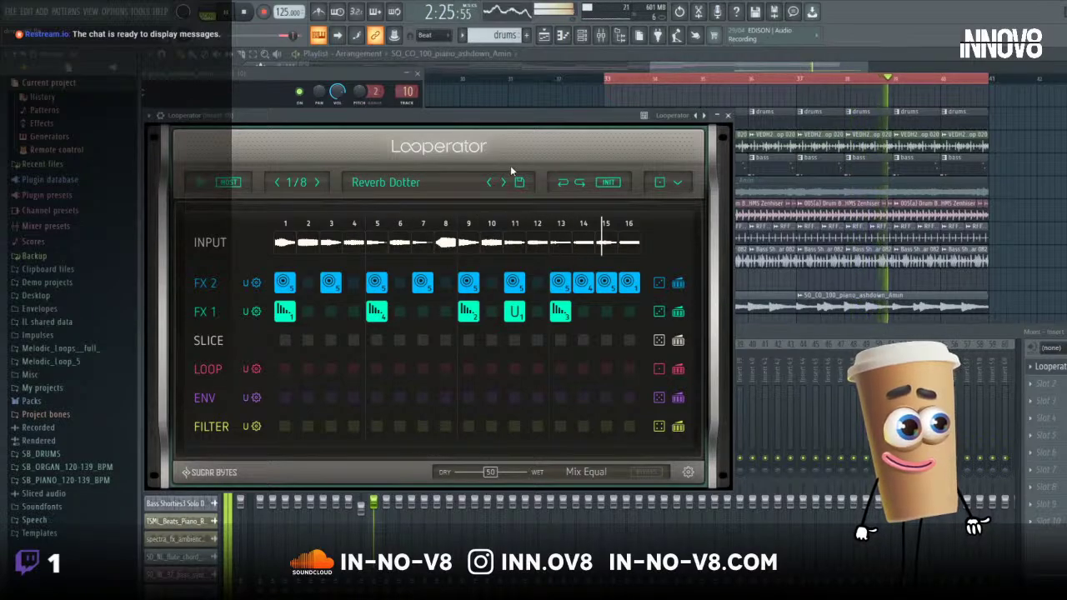
left_click(728, 116)
- Load the EchoBoy effect into the second slot of mixer insert 10 and move its window above the mixer
left_click(1034, 385)
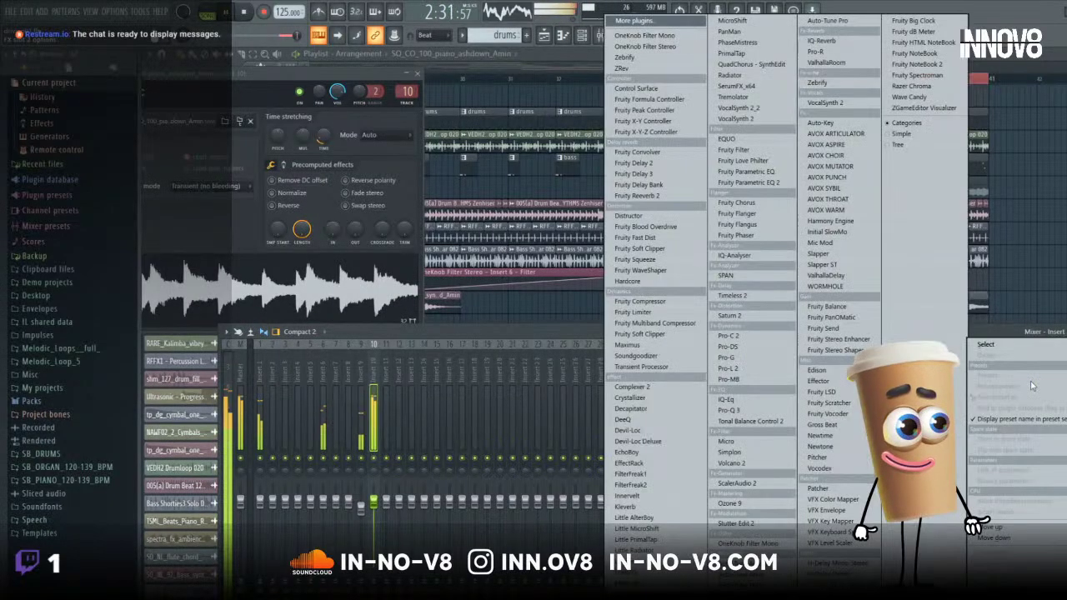
left_click(792, 388)
left_click(1022, 356)
mouse_move(1011, 346)
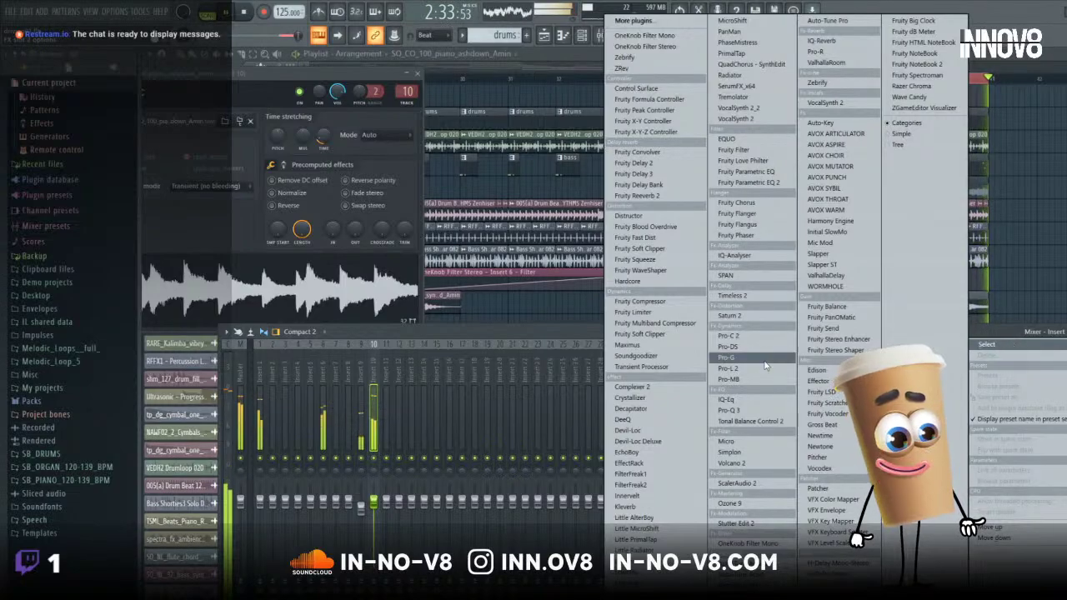
left_click(637, 452)
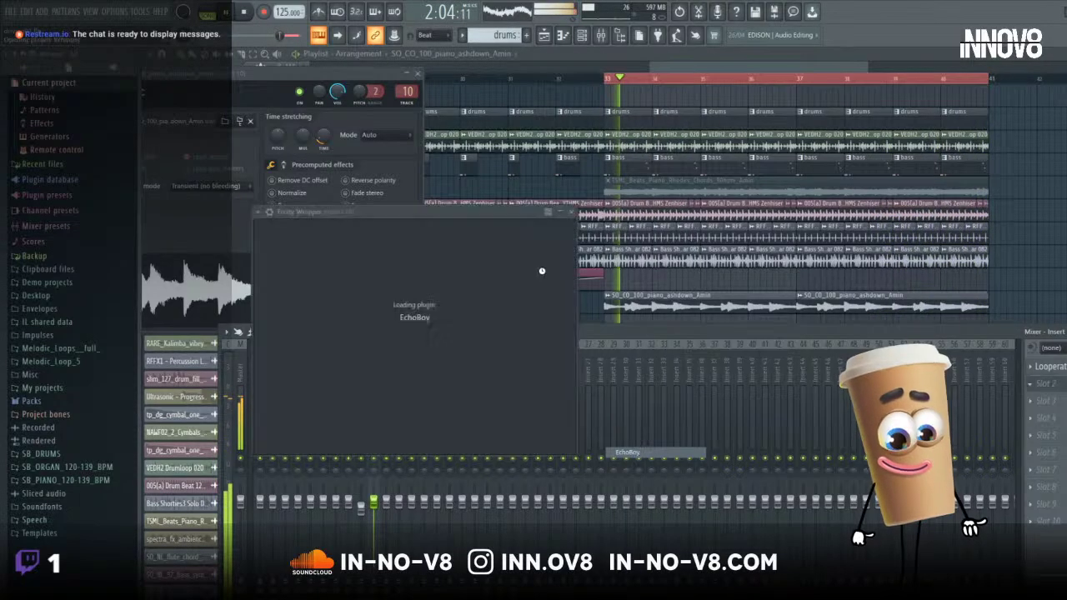
left_click_drag(324, 215, 267, 114)
- Try the Rhythmic presets One Beat Tape Echo and Oxegene Thirds in EchoBoy on the looping piano
left_click(269, 132)
mouse_move(281, 210)
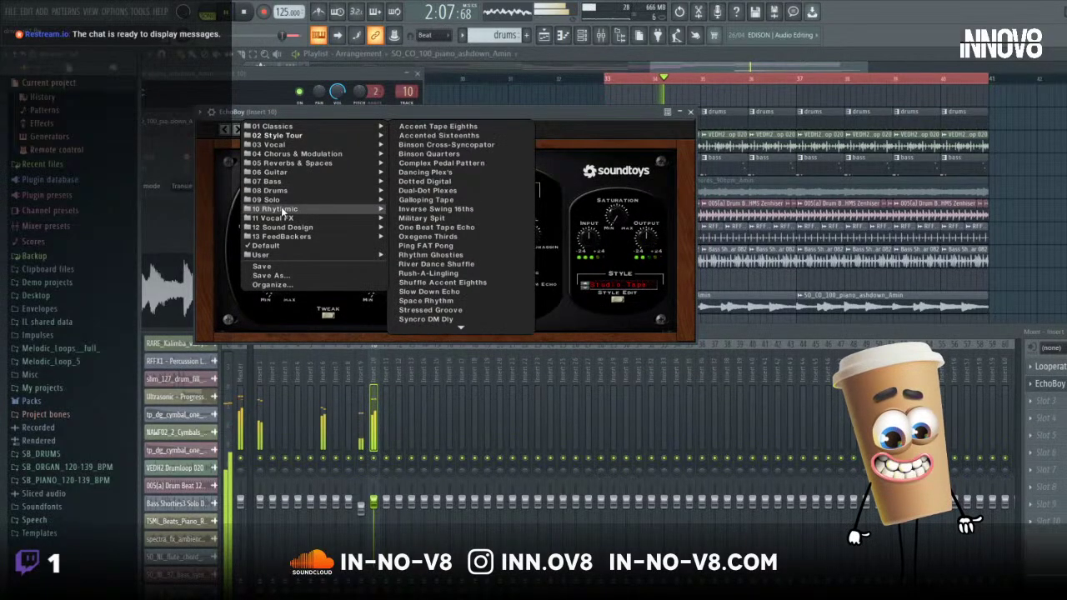
left_click(420, 226)
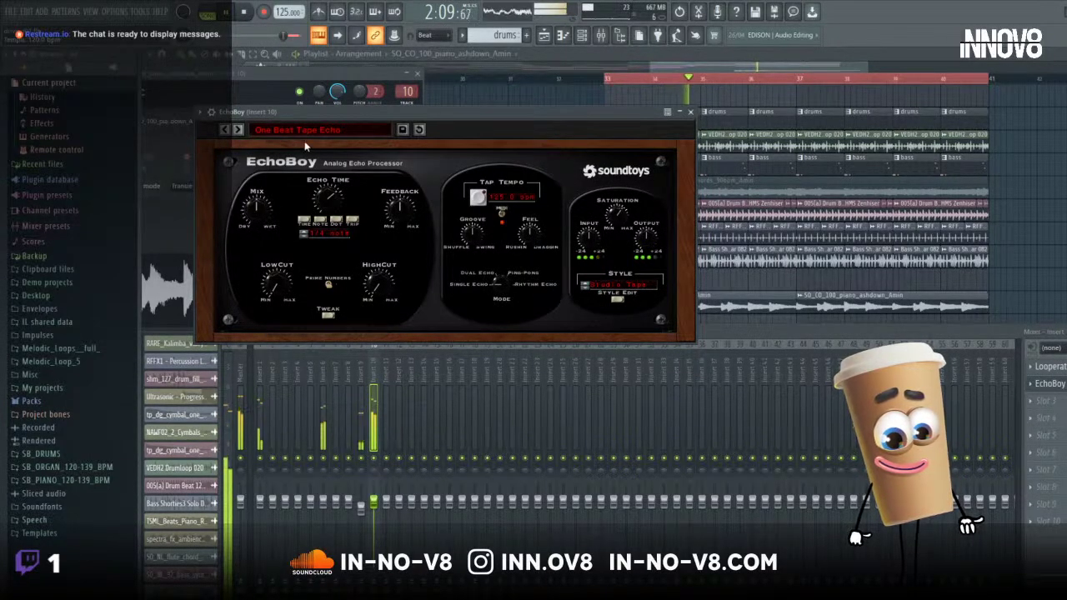
left_click(275, 131)
mouse_move(279, 210)
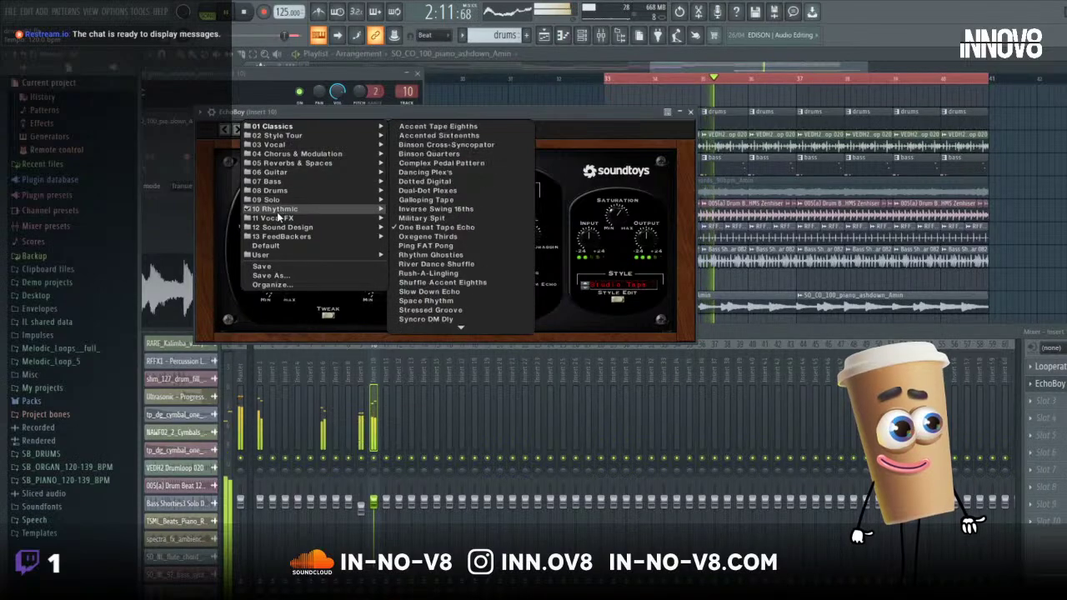
left_click(457, 236)
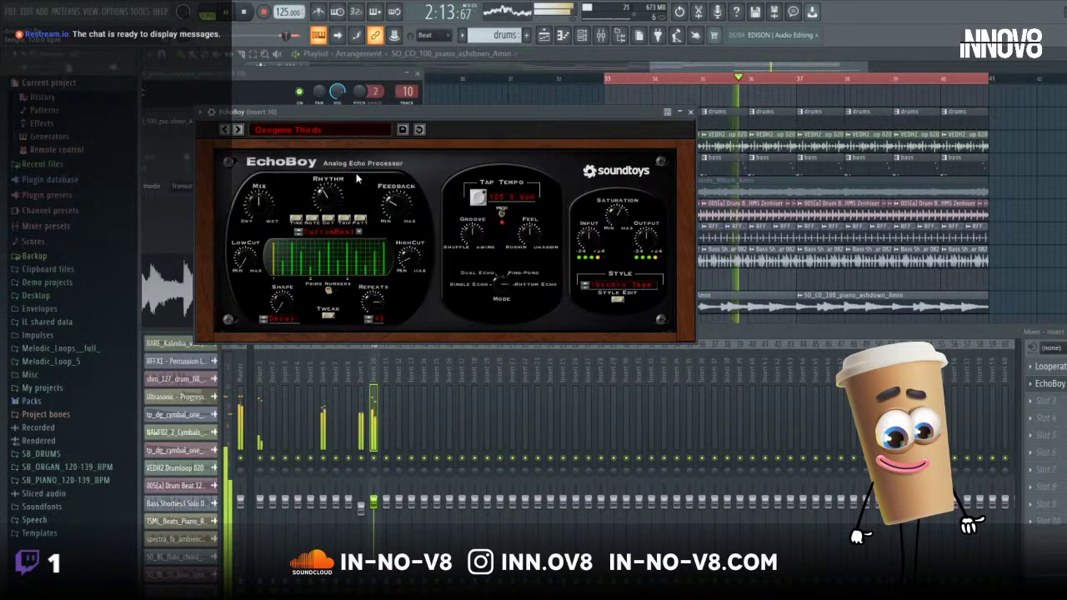
- Try the Rhythmic presets Shuffle Accent Eighths and Space Rhythm in EchoBoy
left_click(308, 131)
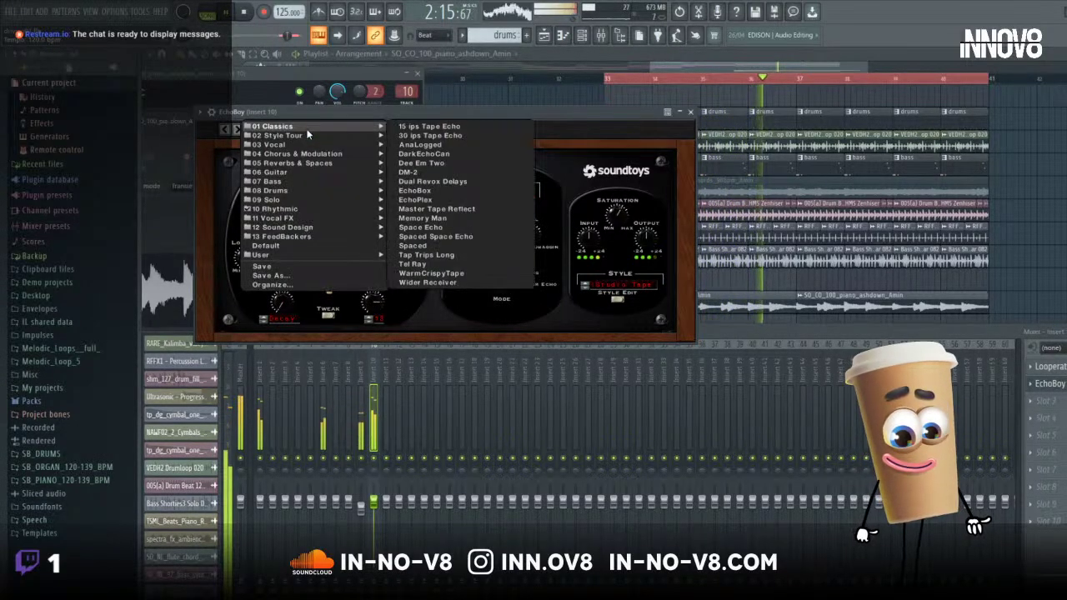
mouse_move(298, 216)
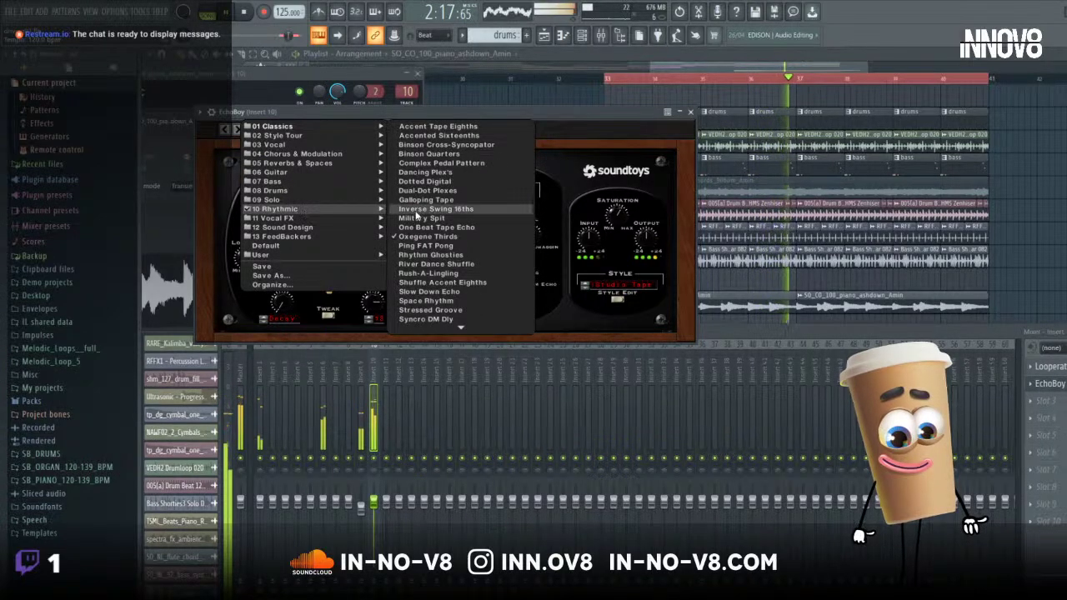
left_click(432, 283)
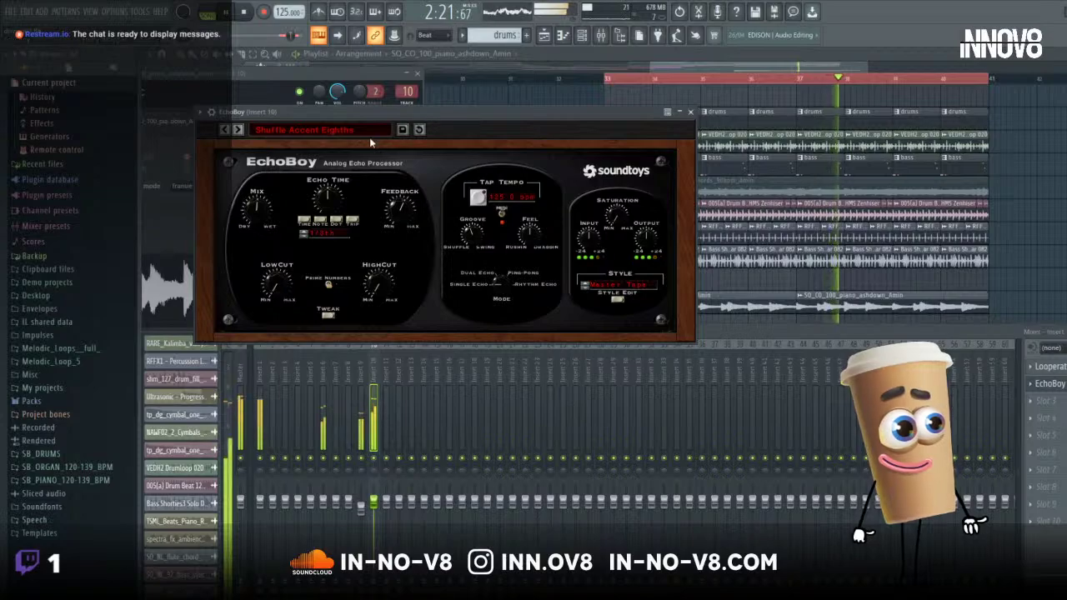
left_click(294, 131)
mouse_move(297, 211)
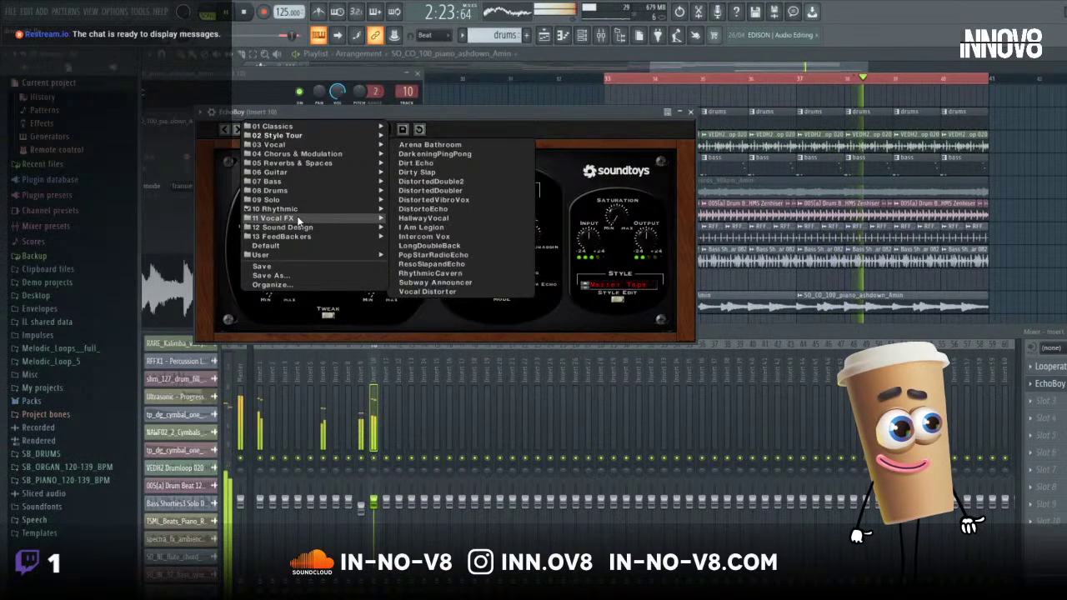
left_click(429, 303)
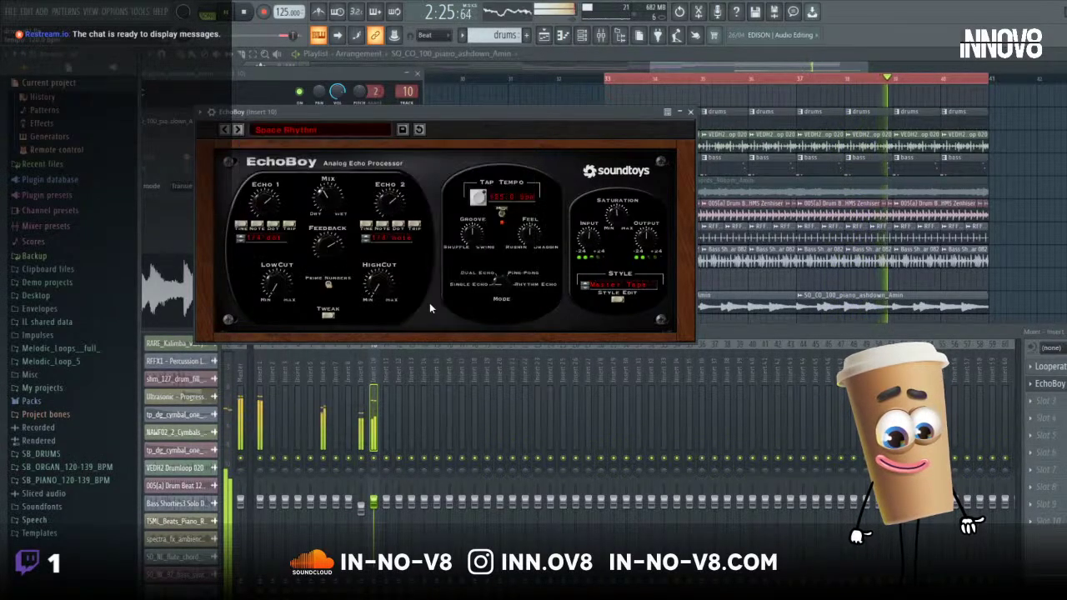
- Try the Rhythmic preset TelRay Stutter Pan in EchoBoy
left_click(297, 129)
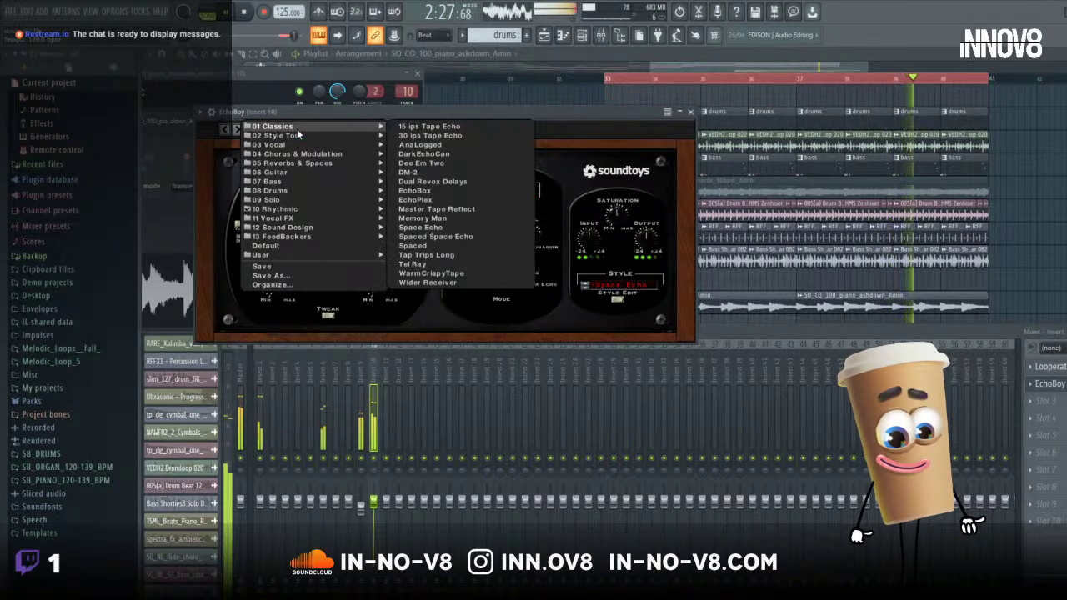
mouse_move(295, 209)
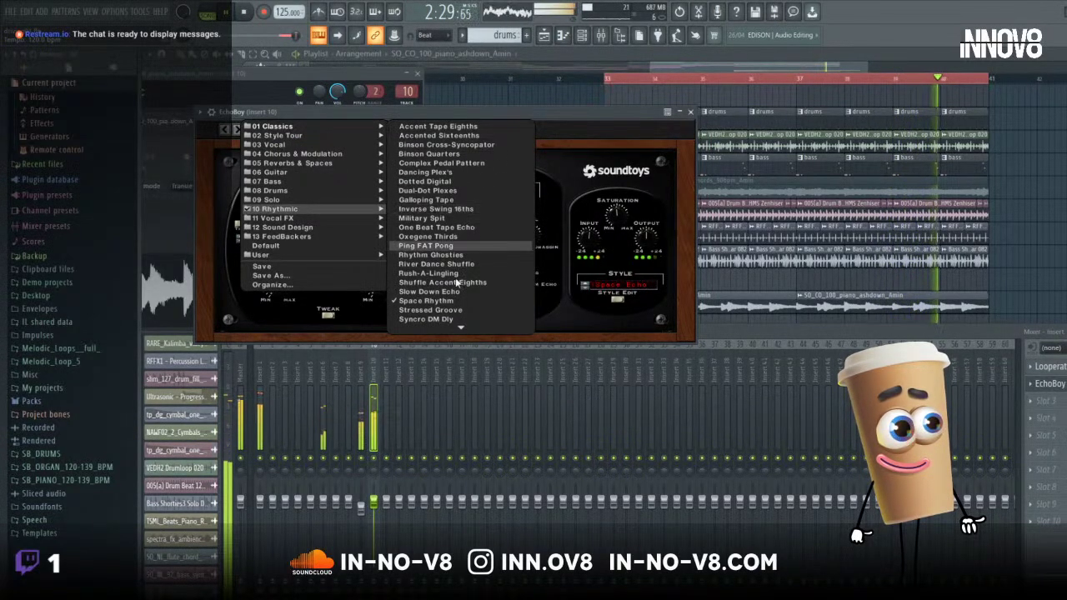
mouse_move(460, 328)
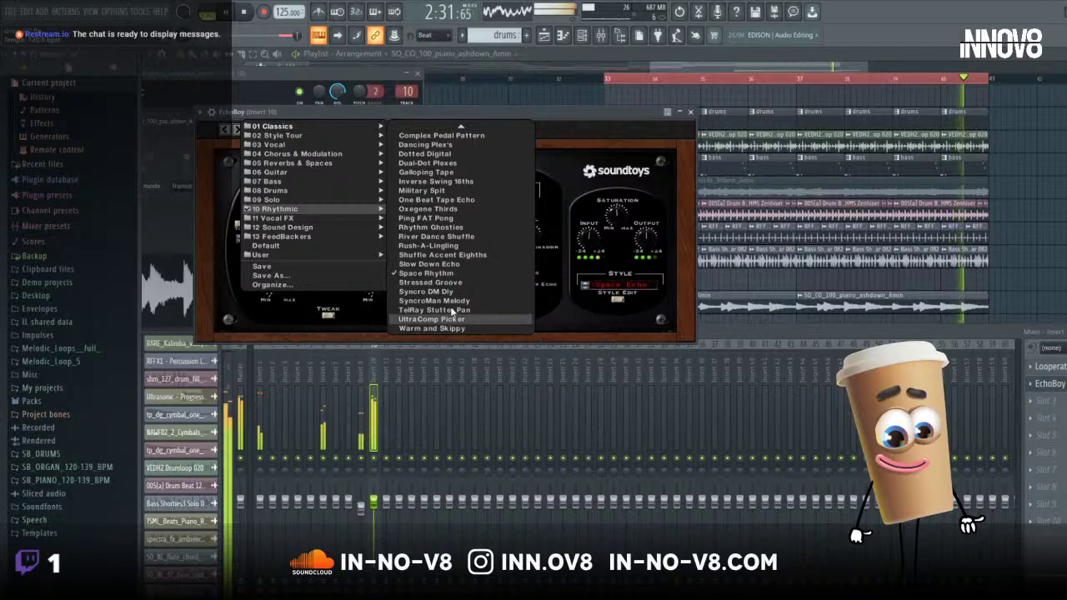
left_click(434, 310)
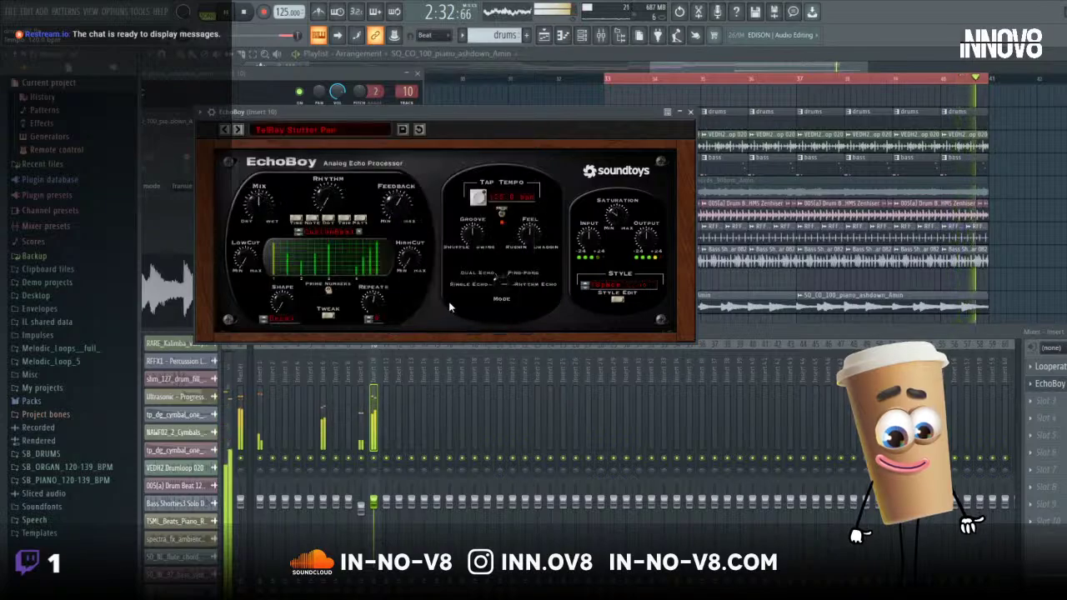
- Load the Rhythmic preset Dancing Plex's in EchoBoy
left_click(301, 134)
mouse_move(301, 214)
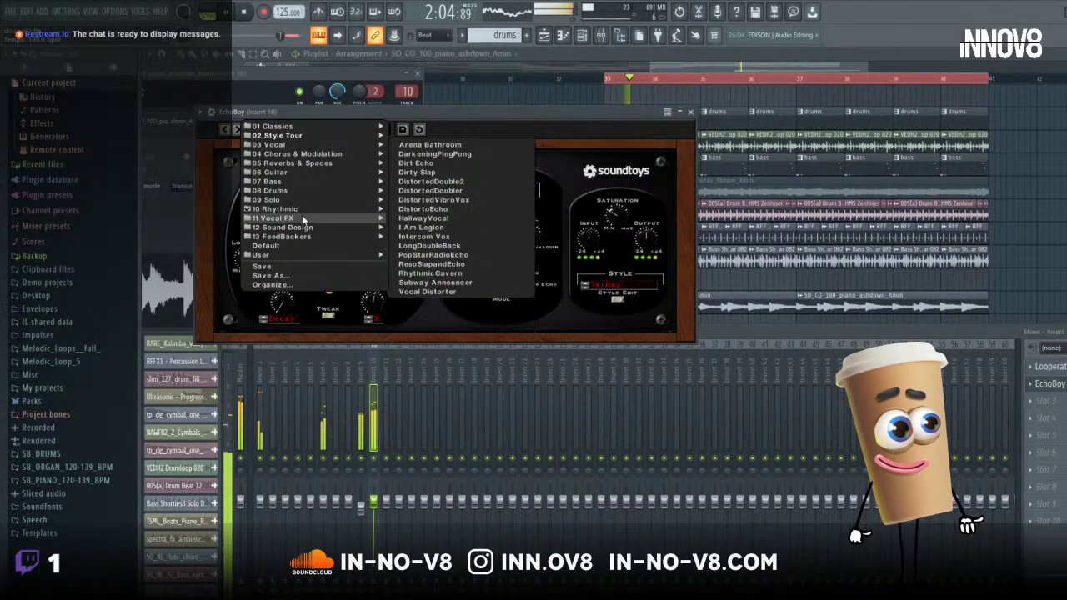
left_click(426, 178)
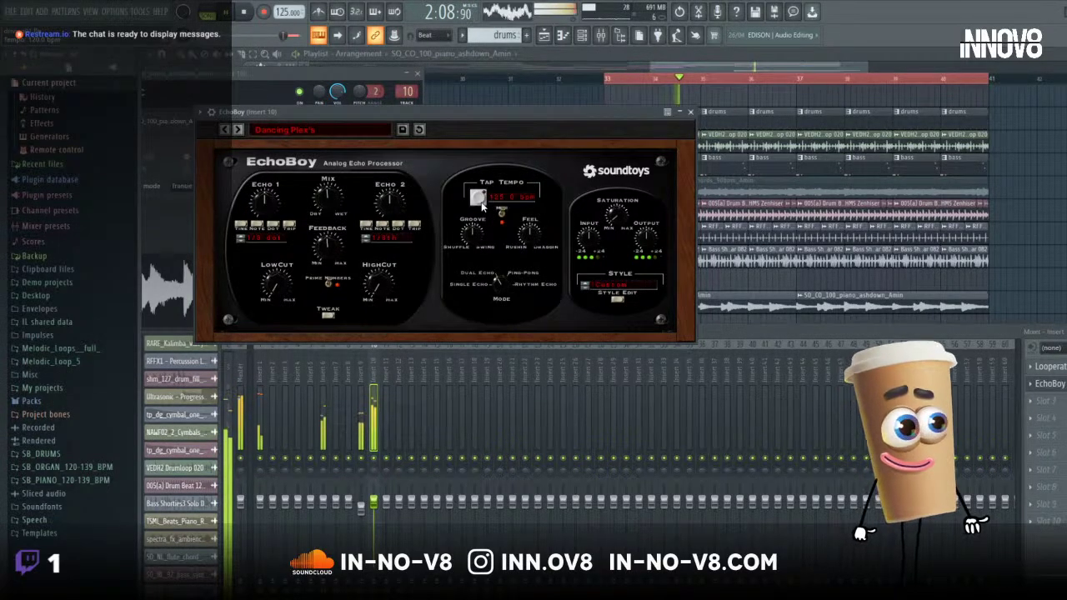
left_click(307, 129)
mouse_move(341, 214)
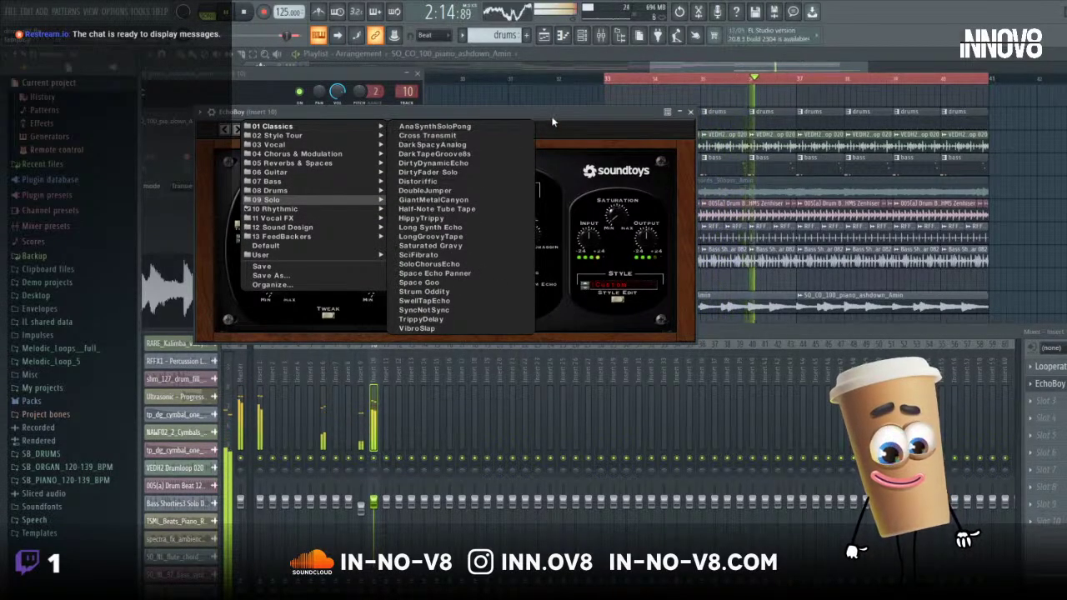
- Move the EchoBoy and piano channel settings windows down off the arrangement and bring the playlist forward
left_click_drag(541, 113, 508, 117)
left_click(545, 136)
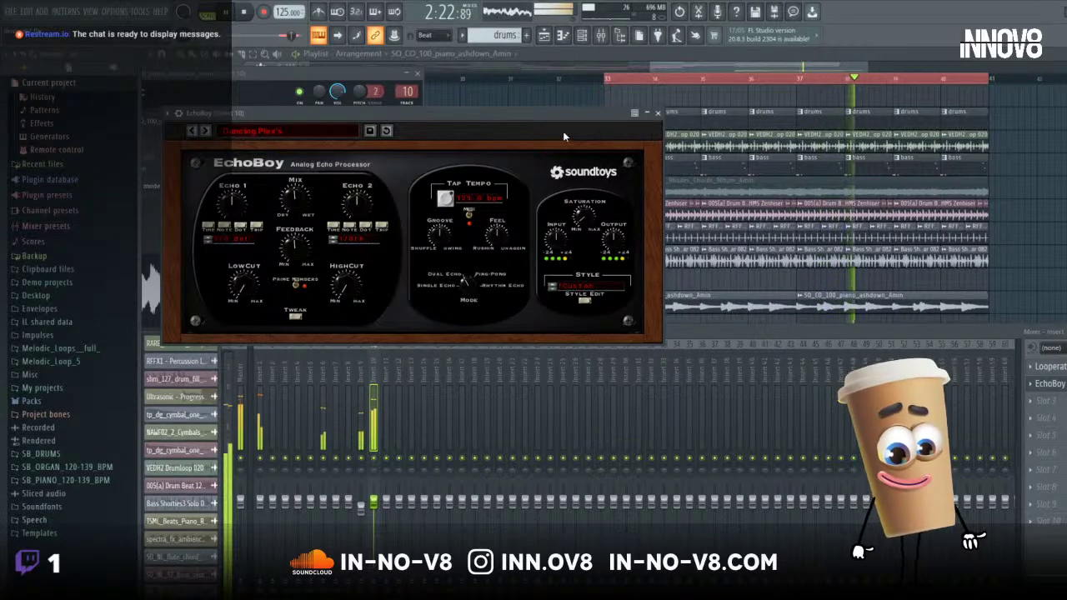
left_click_drag(565, 117, 642, 355)
left_click_drag(268, 71, 656, 349)
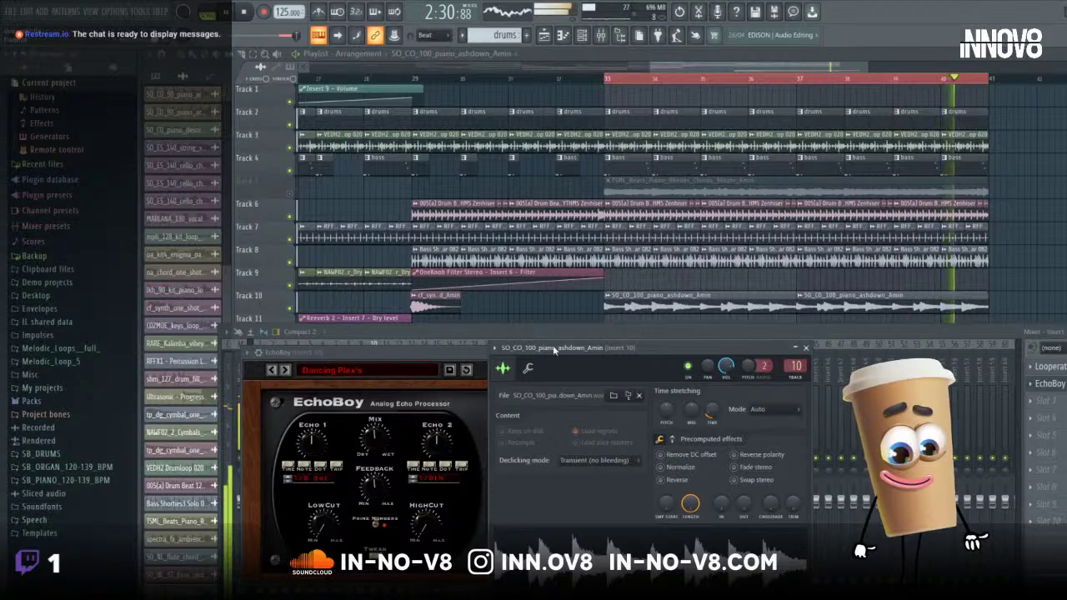
left_click(627, 308)
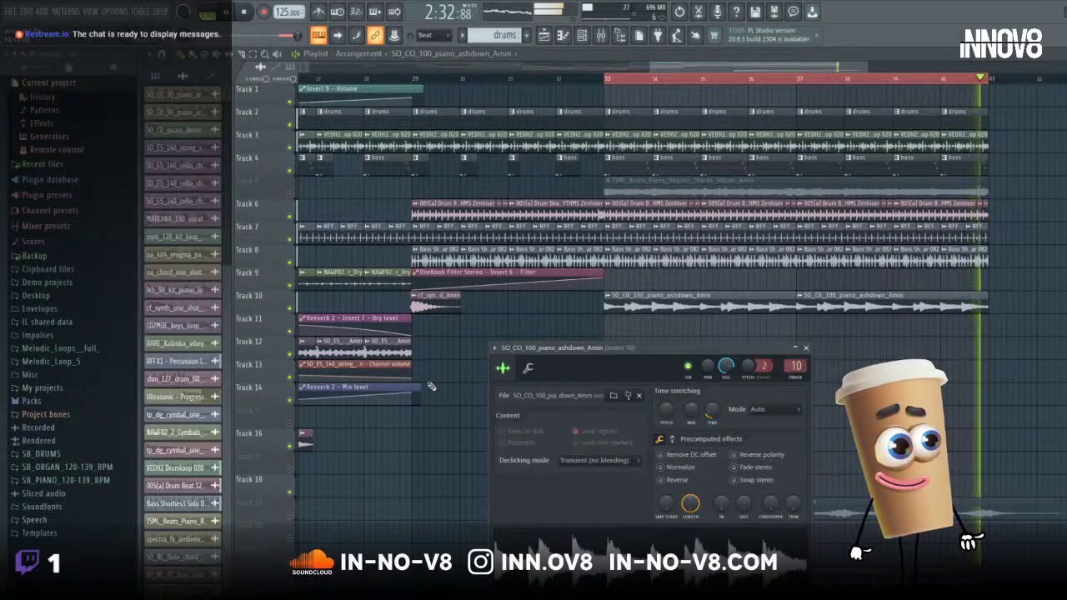
- Clone the SO_CO_100_piano_ashdown_Amin channel and place the clone on Track 11 at bar 33
scroll(200, 430, "up", 3)
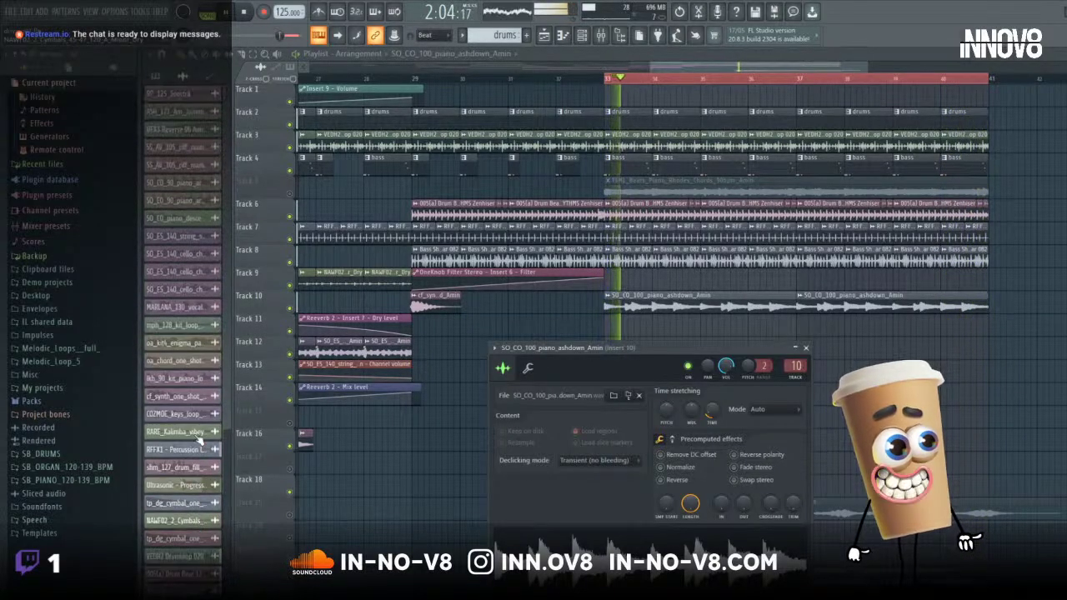
scroll(200, 430, "down", 3)
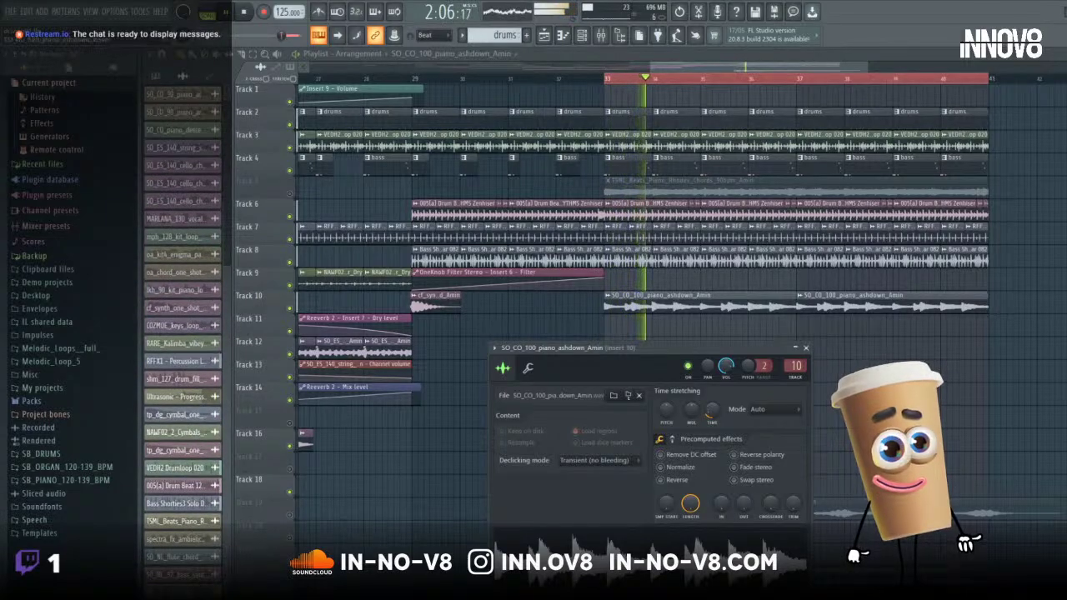
right_click(181, 465)
left_click(197, 530)
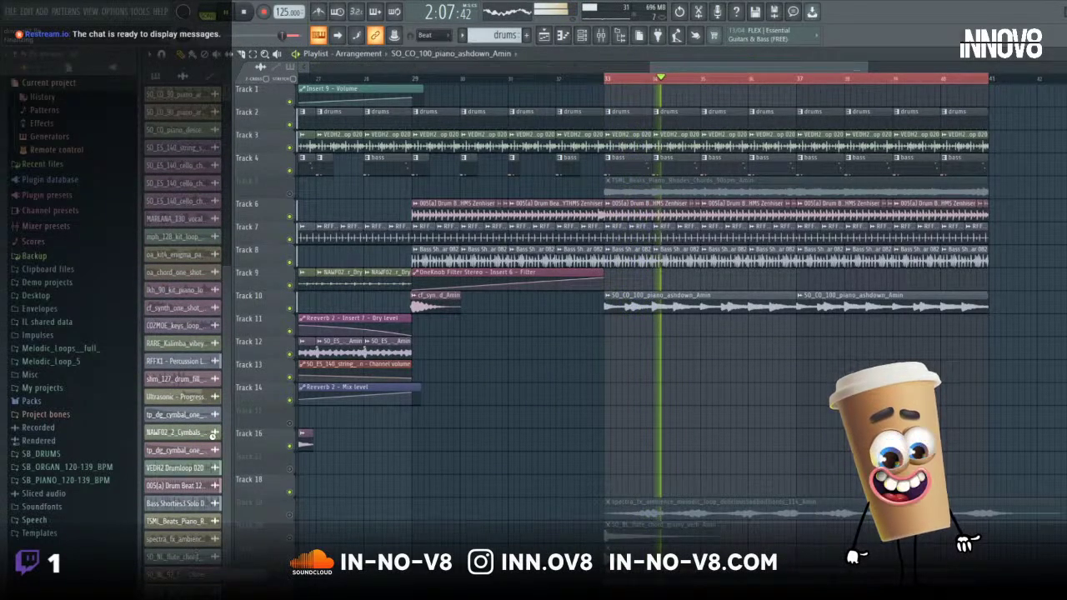
scroll(213, 435, "down", 1)
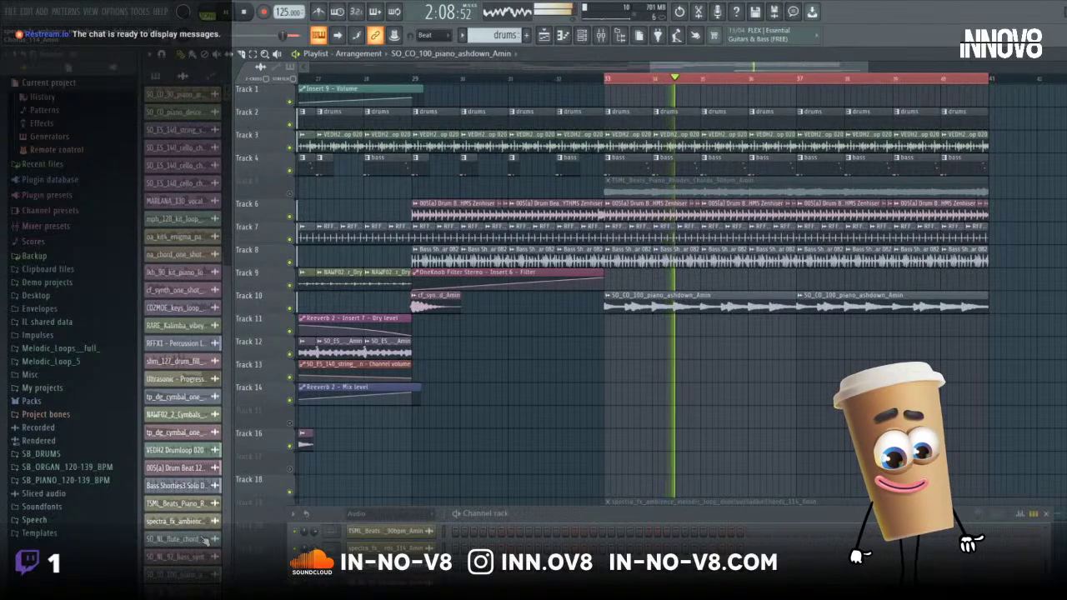
left_click_drag(392, 530, 607, 323)
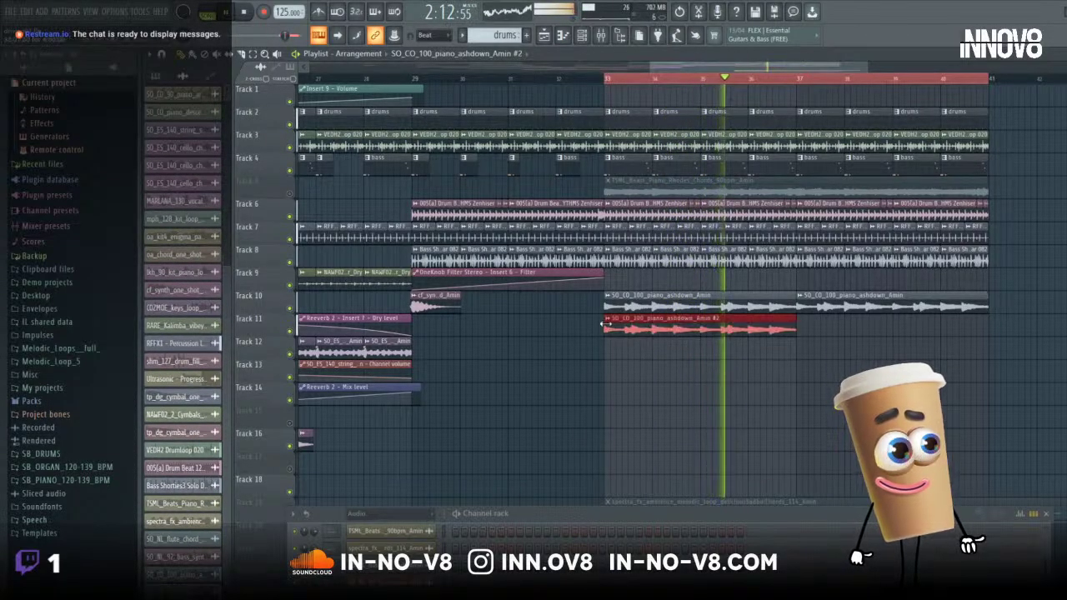
- Route the cloned piano channel SO_CO_100_piano_ashdown_Amin #2 to the Master in its channel settings and close them
double_click(634, 325)
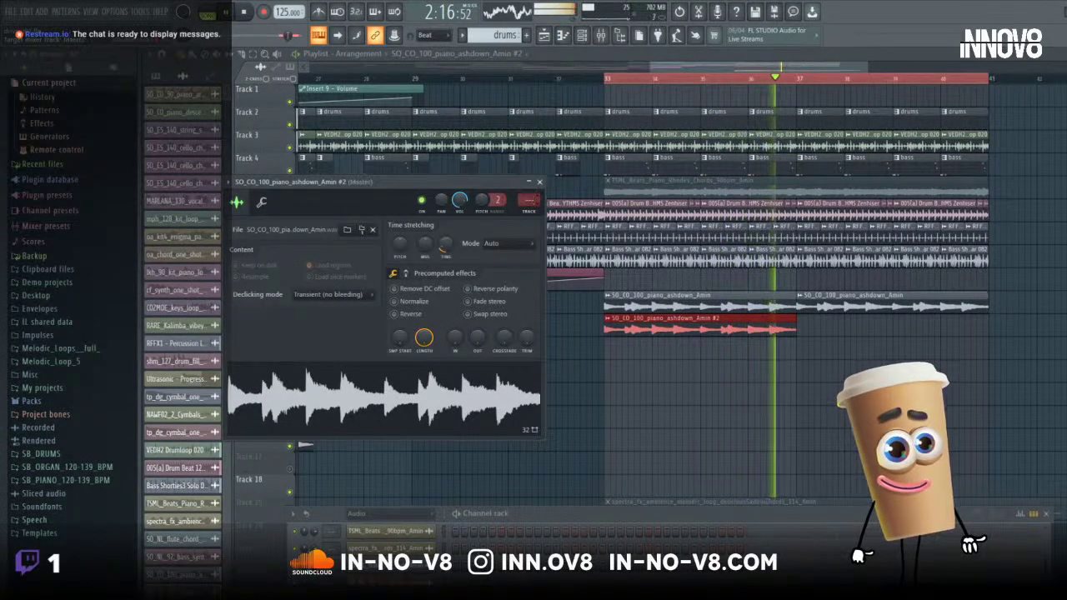
left_click_drag(529, 200, 529, 219)
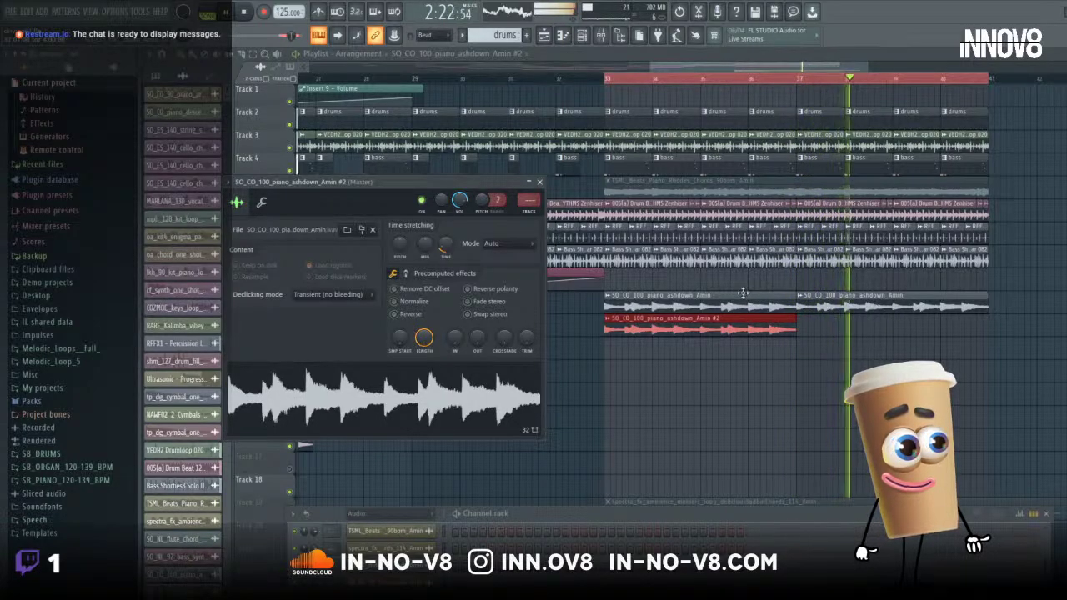
left_click(540, 182)
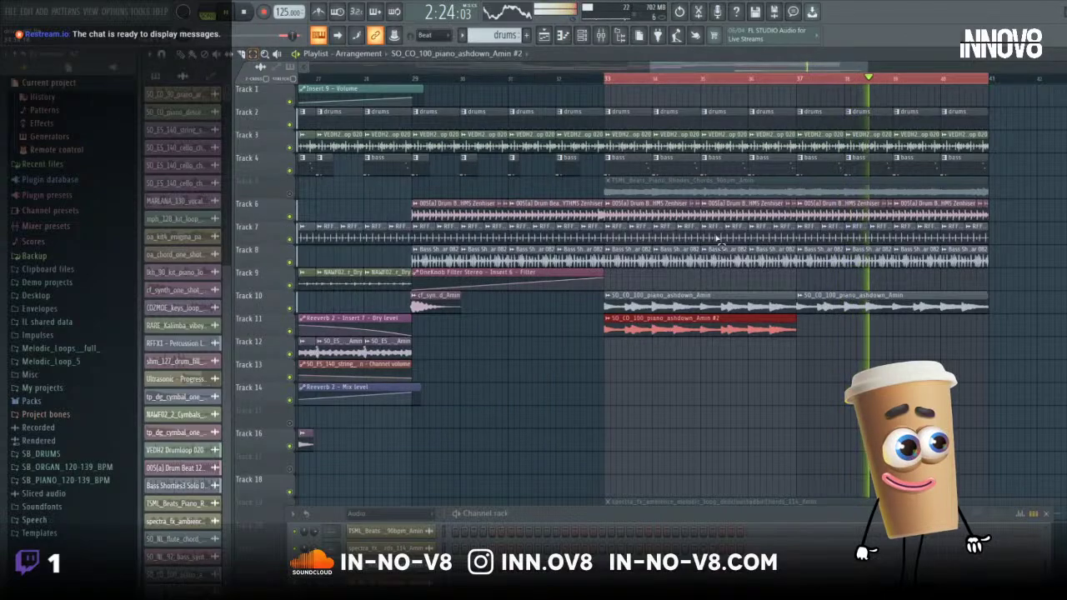
- Move both Track 10 piano clips to Track 11 from bar 41 and add another SO_CO_100_piano_ashdown_Amin #2 clip at bar 37
left_click(749, 284)
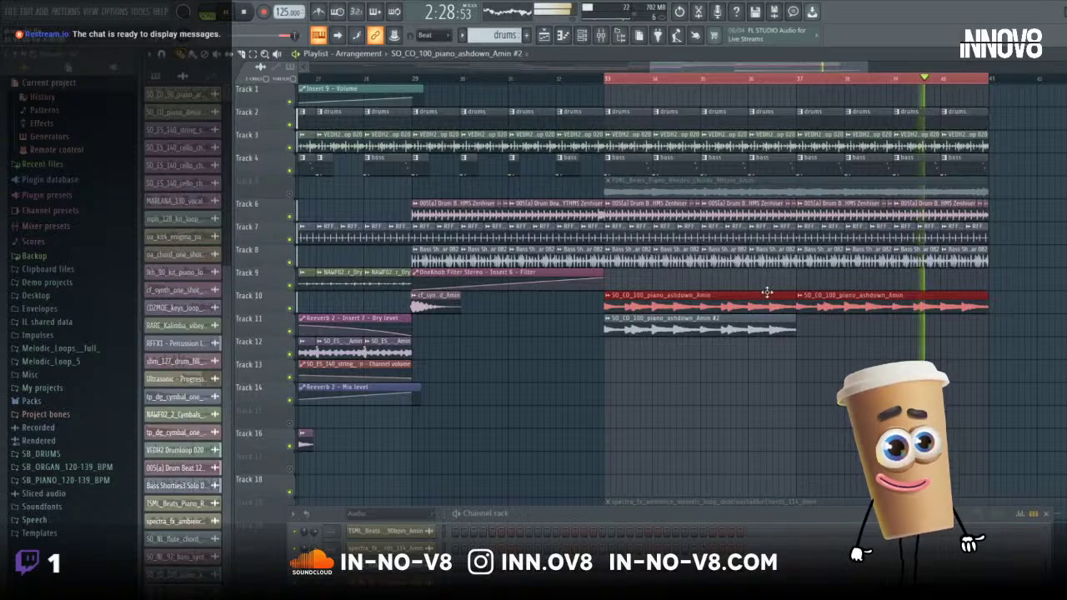
left_click_drag(732, 292, 1037, 321)
left_click(661, 319)
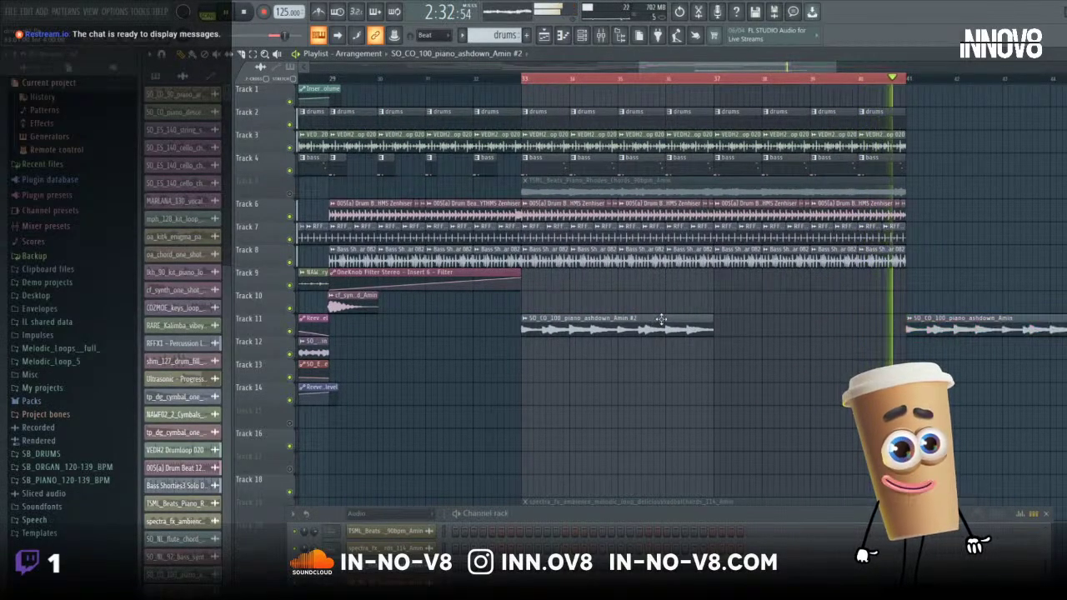
left_click(733, 323)
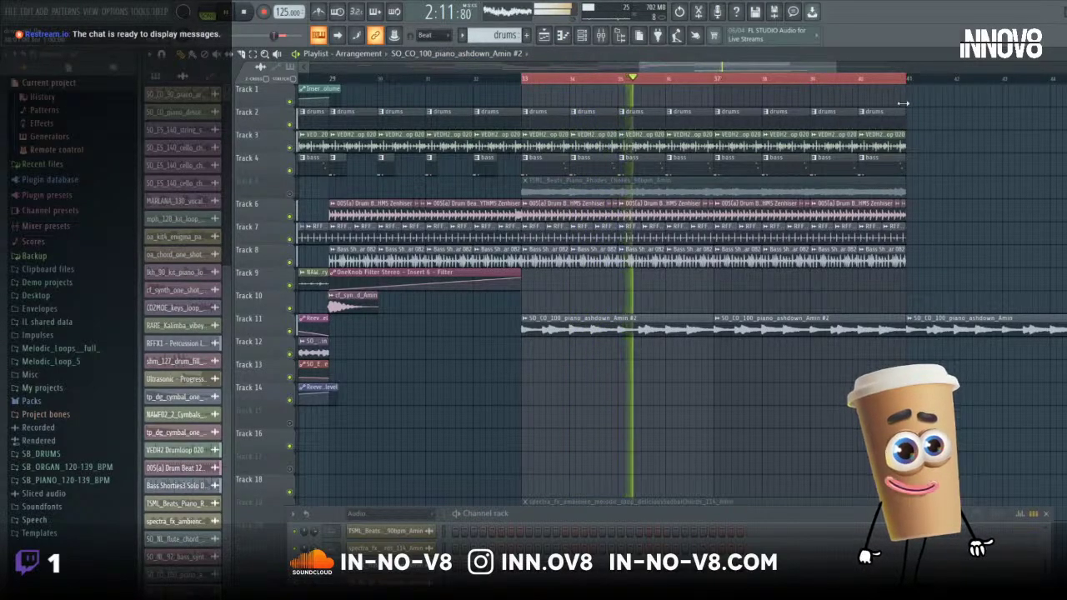
- Clear the time selection and copy the clips on Tracks 2 to 8 between bars 33 and 41 to bar 41
left_click(893, 78)
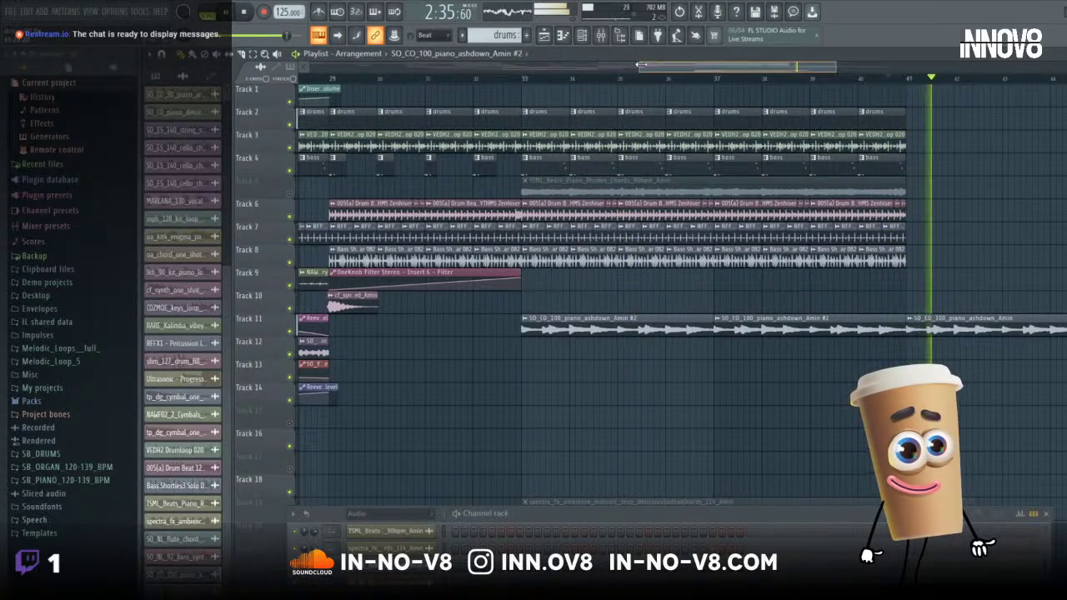
left_click_drag(643, 64, 623, 77)
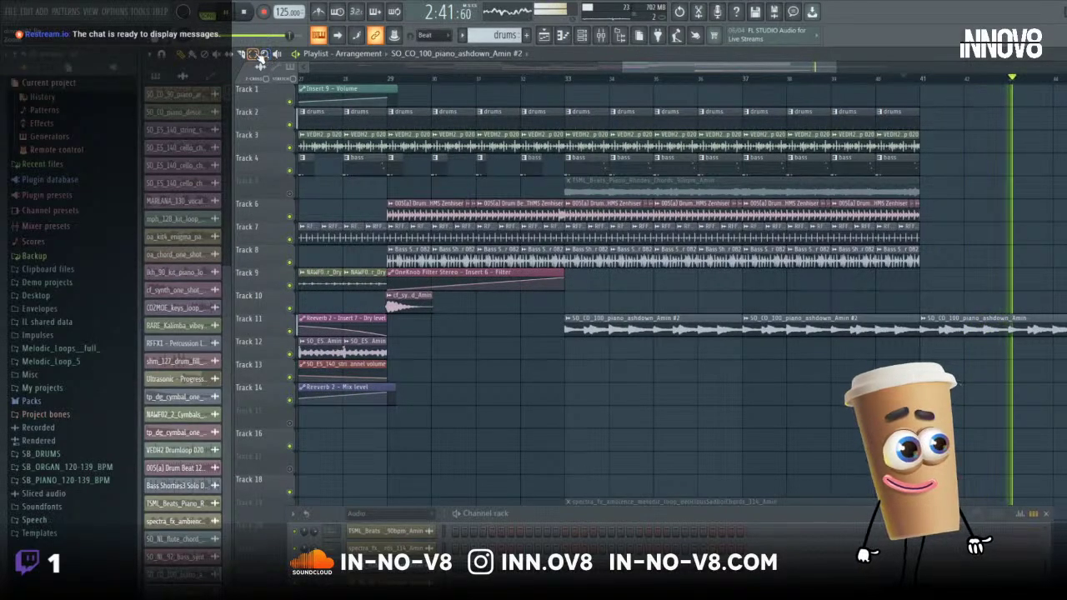
left_click_drag(945, 268, 570, 107)
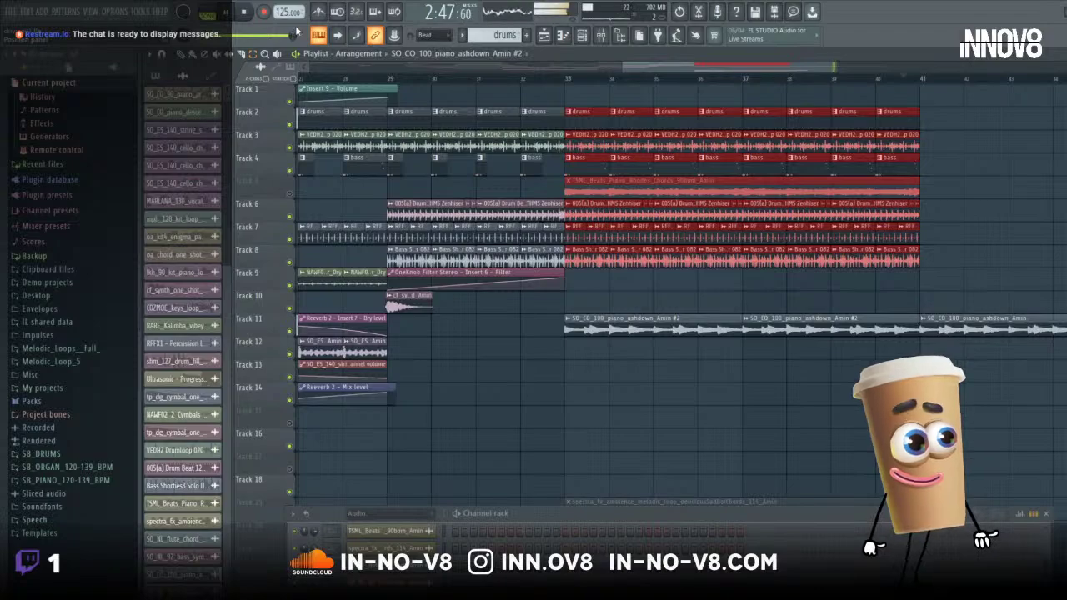
key("ctrl+v")
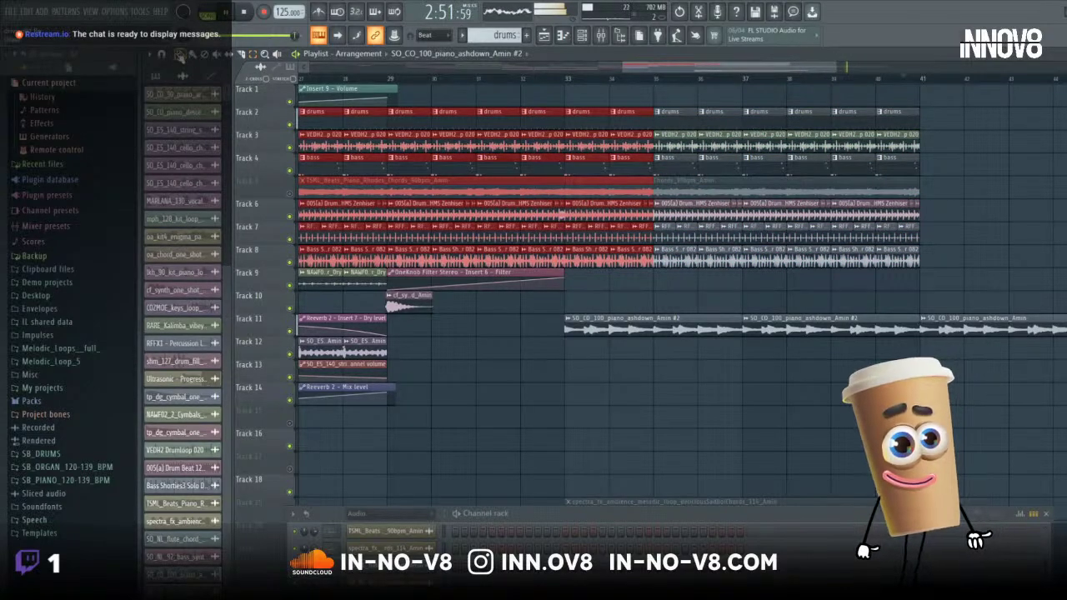
left_click_drag(314, 111, 937, 117)
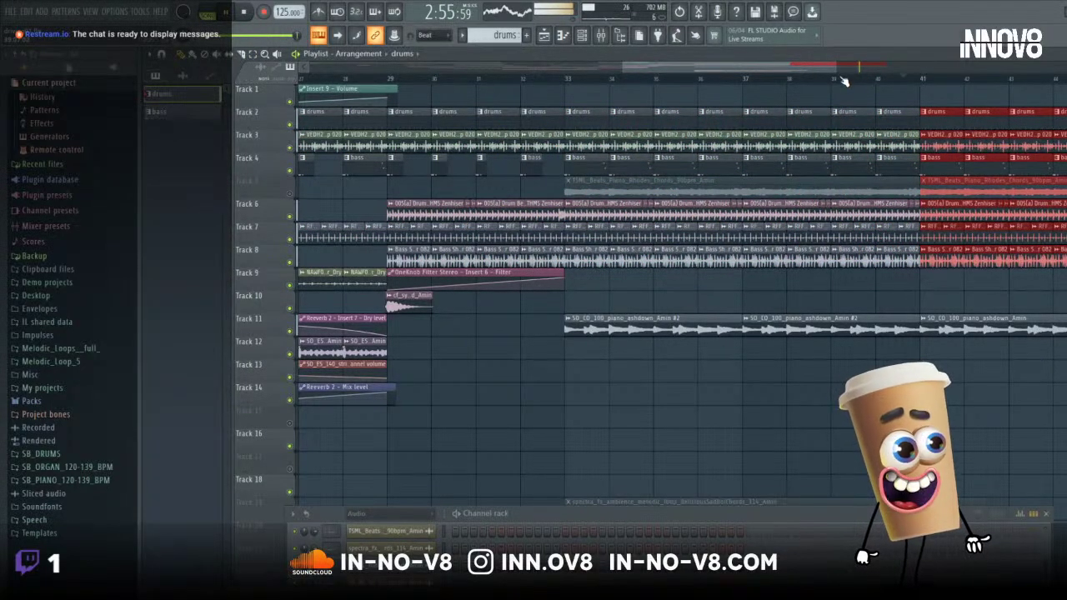
- Play the arrangement from bar 33 and review the layered section up to bar 49
scroll(791, 76, "down", 3)
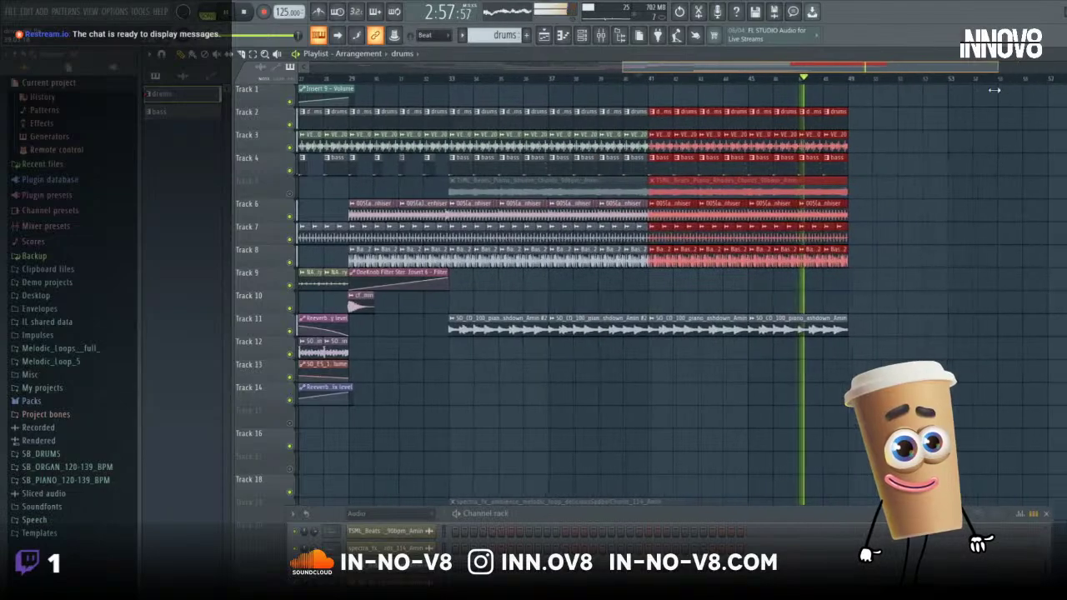
scroll(611, 122, "down", 1)
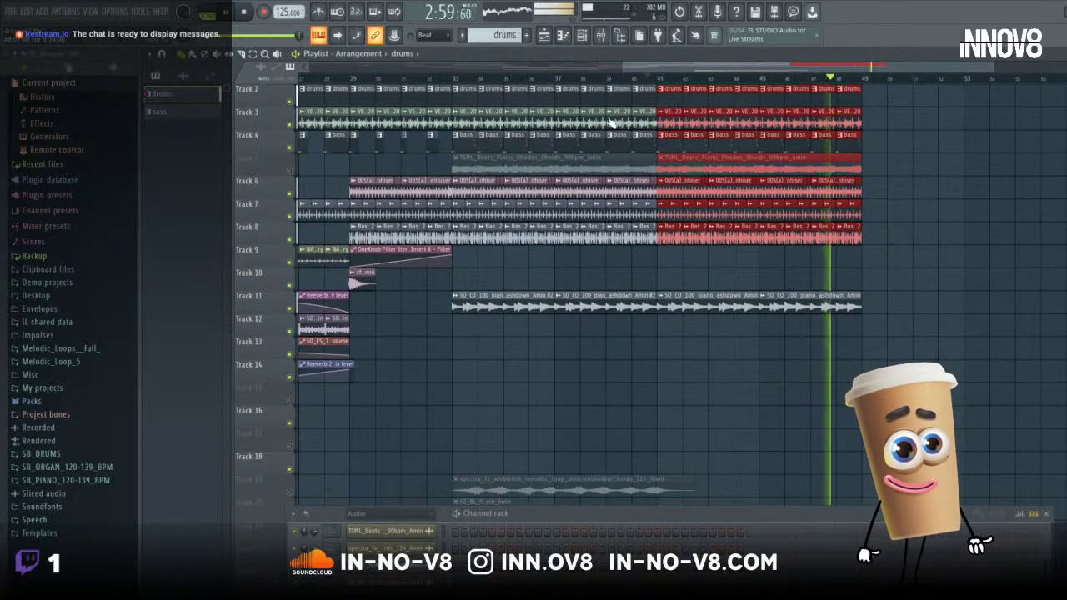
left_click_drag(621, 68, 509, 68)
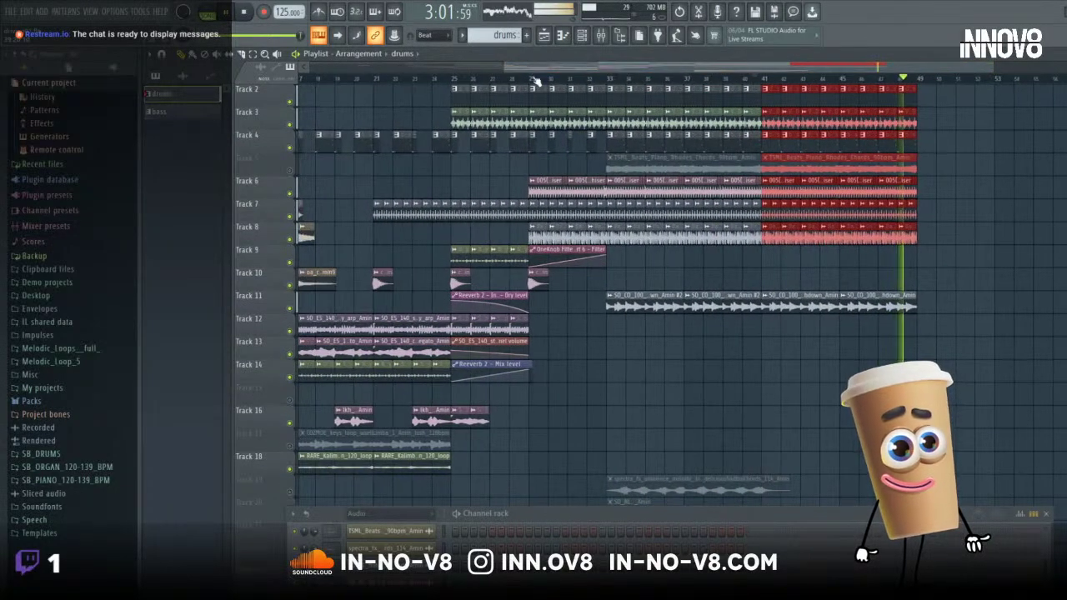
left_click(609, 83)
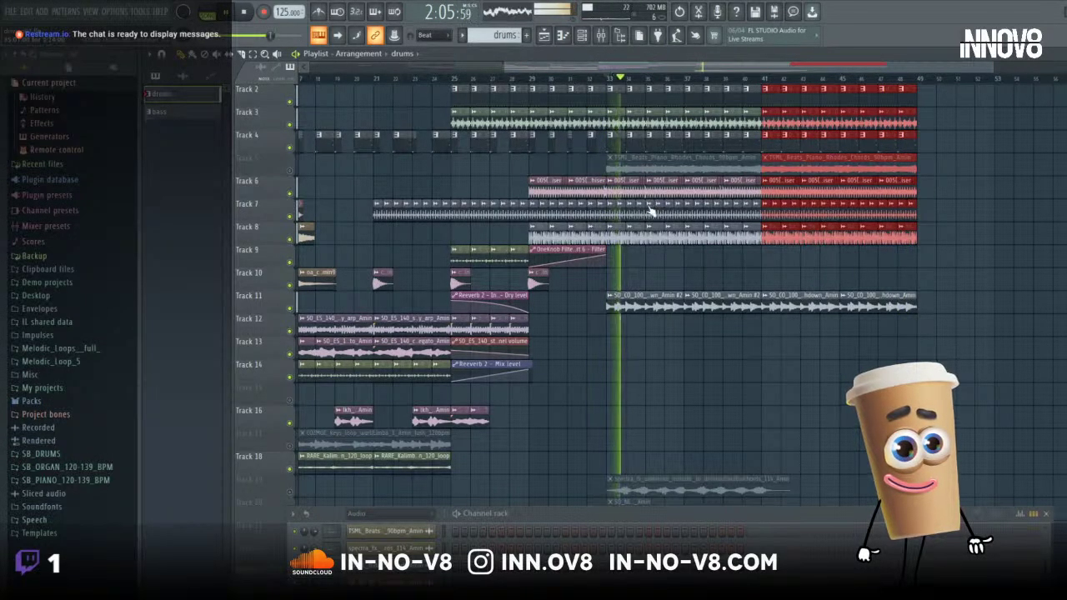
left_click(938, 185)
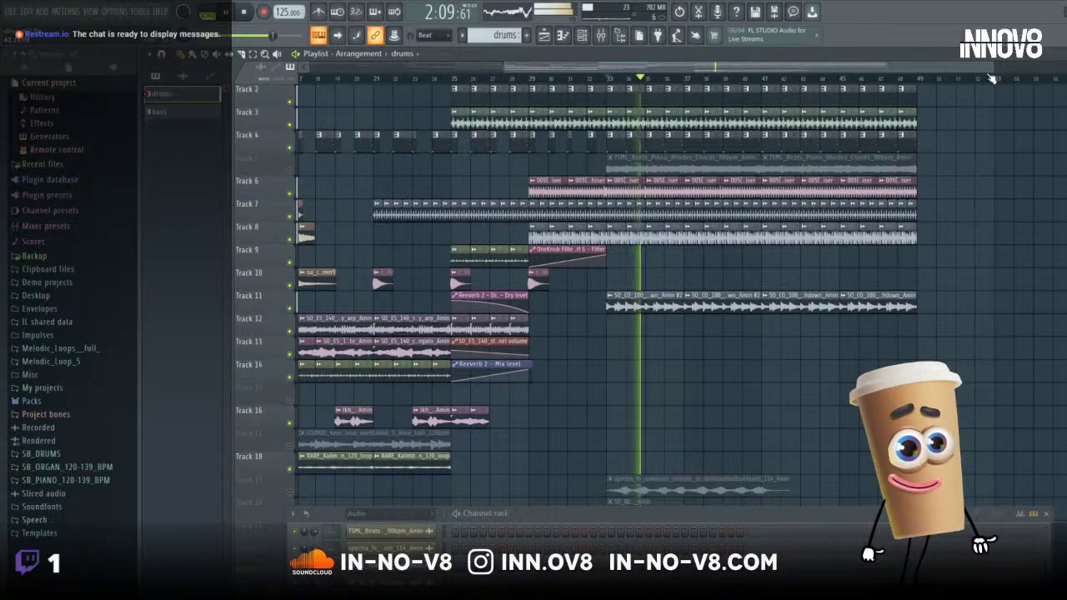
left_click_drag(992, 73, 772, 79)
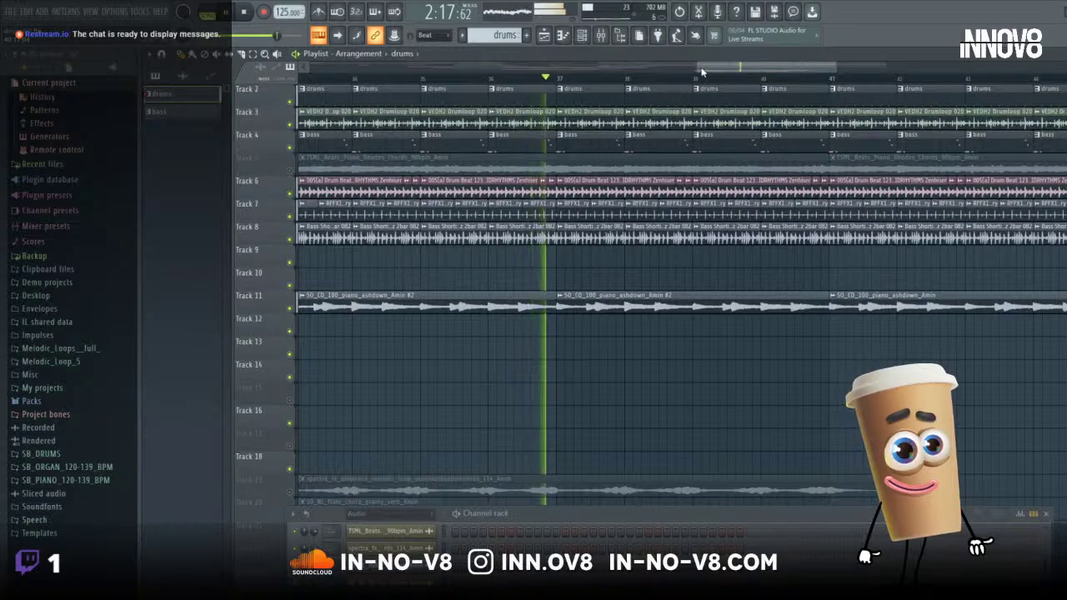
left_click_drag(699, 67, 597, 74)
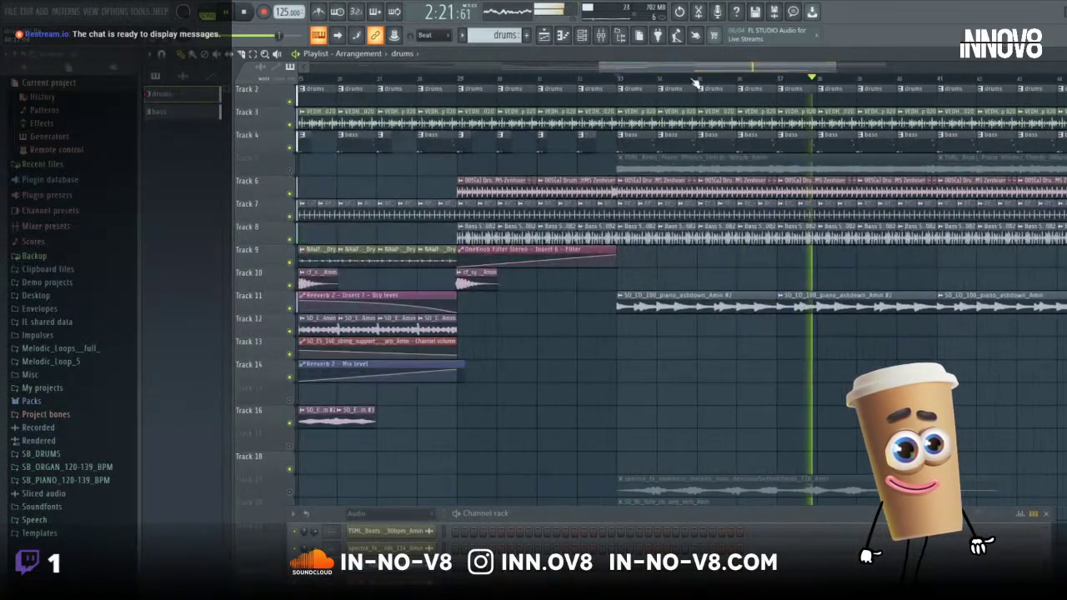
left_click_drag(835, 67, 961, 99)
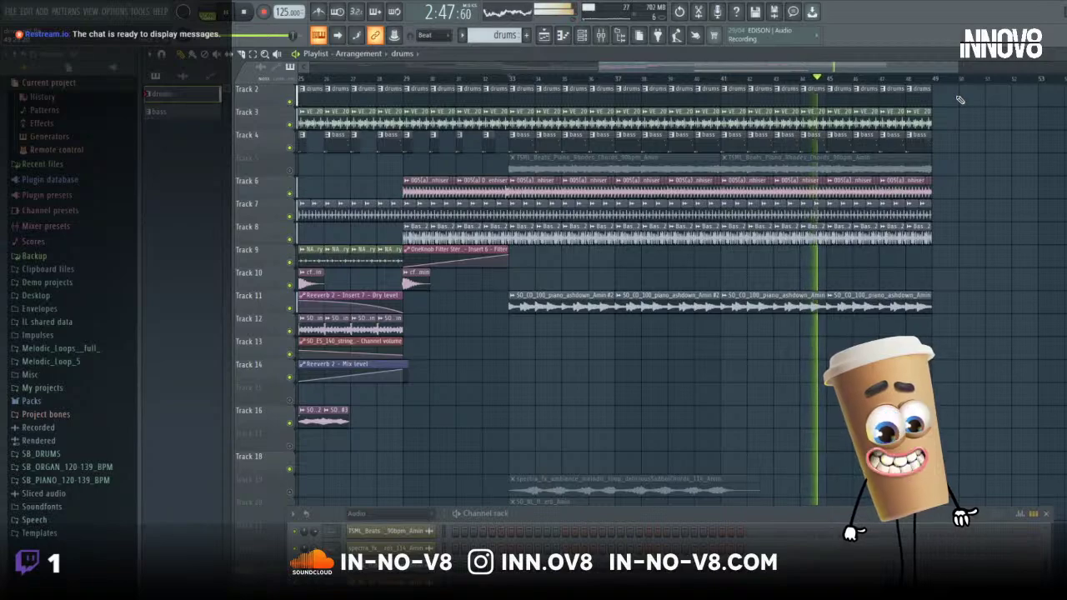
mouse_move(598, 70)
left_mouse_down()
mouse_move(635, 78)
mouse_move(608, 82)
left_mouse_up()
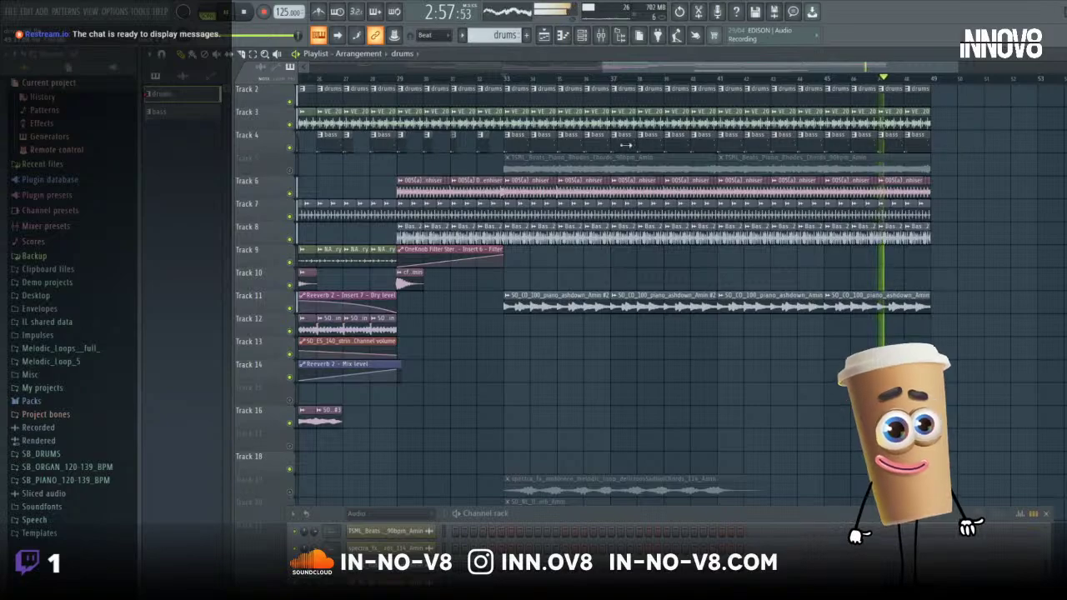
- Replay from bar 33 and delete all bass pattern clips on Track 4 between bars 33 and 49
left_click(504, 78)
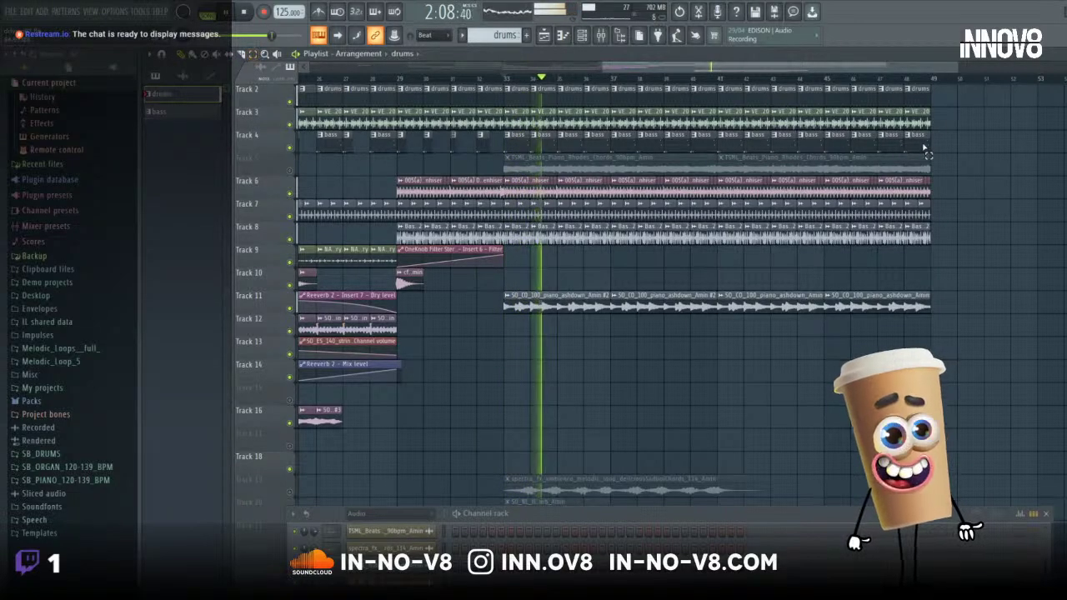
left_click_drag(947, 131, 515, 149)
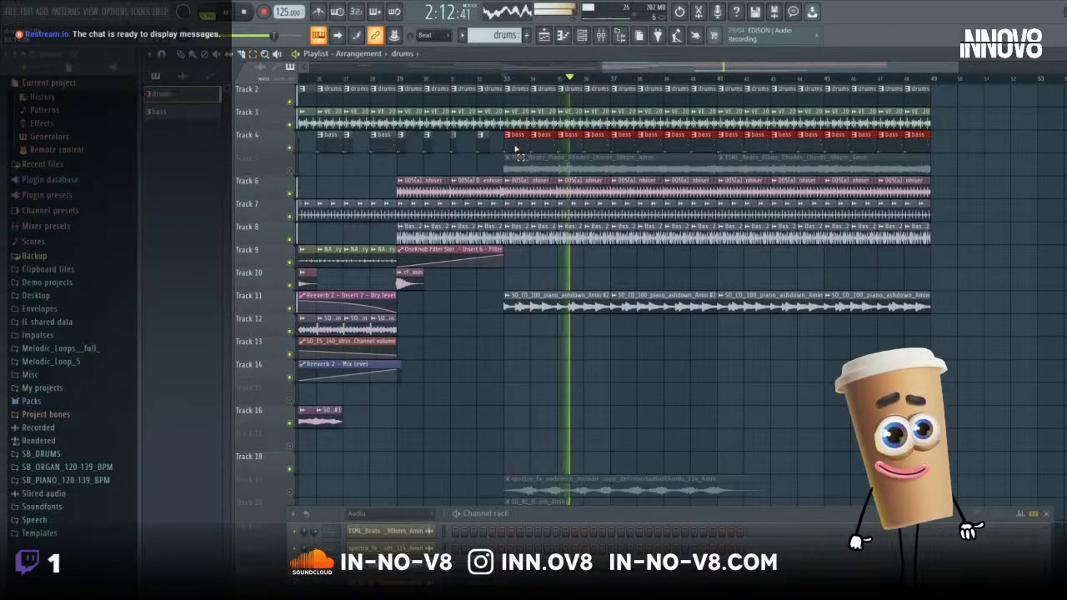
key("Delete")
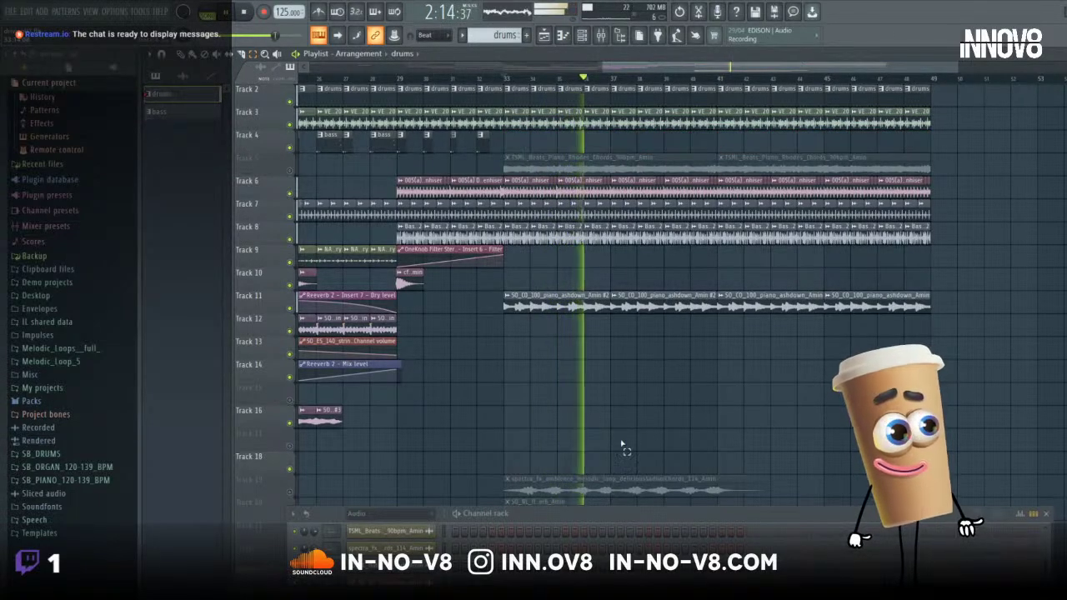
- Try the SO_BL_92 bass loop on Track 22 by unmuting the track briefly during playback
scroll(640, 460, "down", 4)
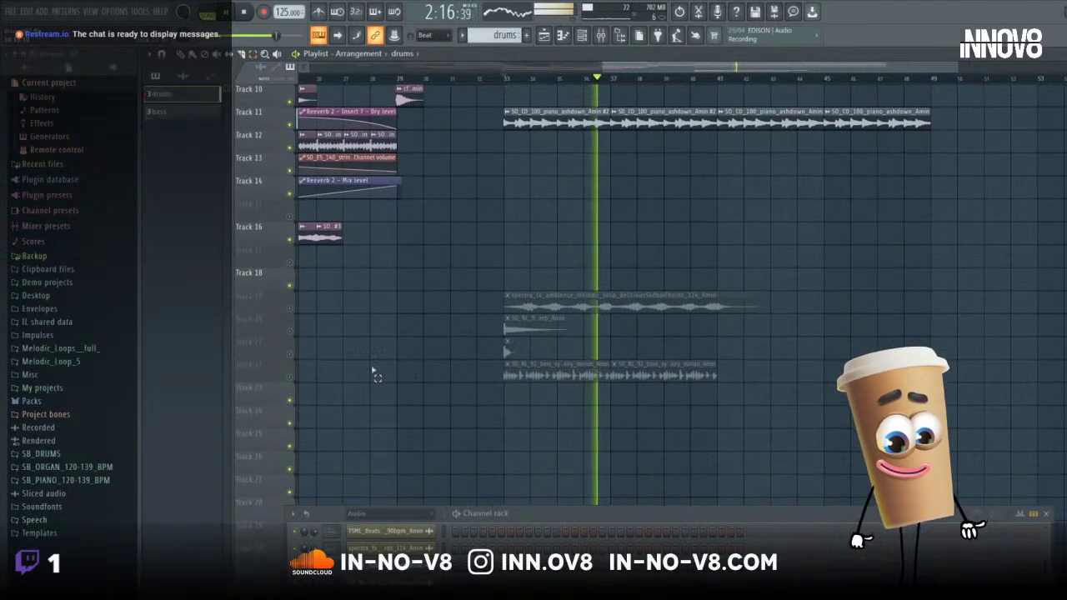
left_click(290, 378)
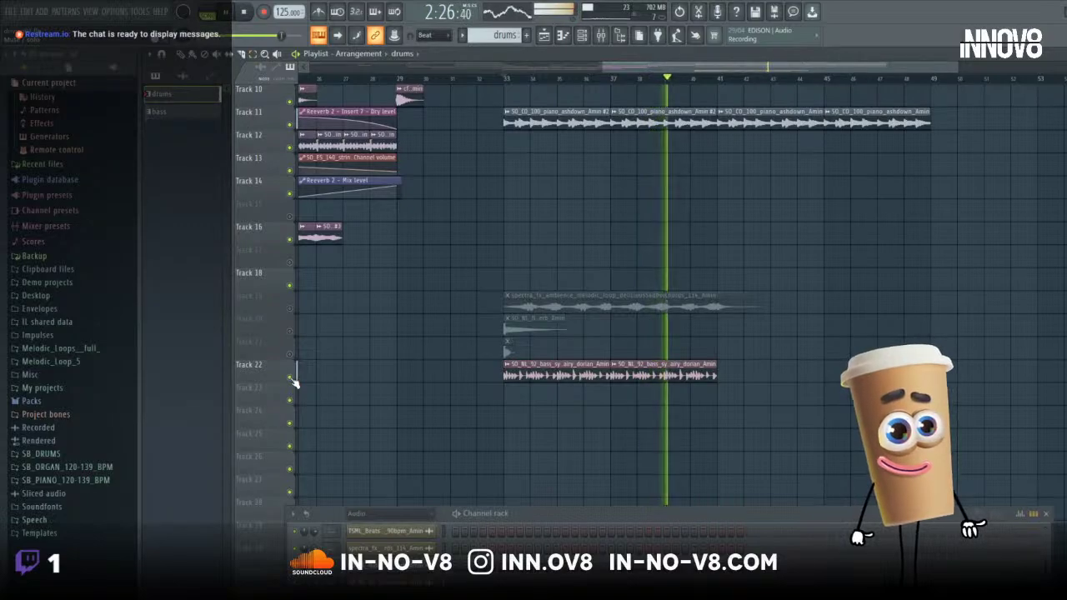
left_click(291, 378)
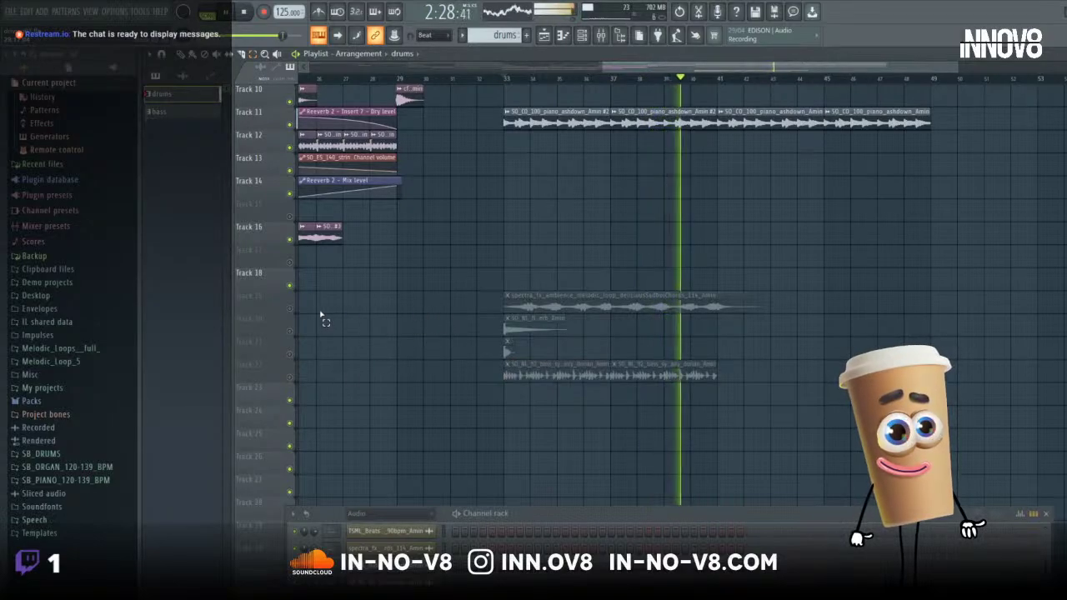
- Unmute the spectra_fx_ambience melodic loop on Track 19 and play it from bar 41 on Track 12
left_click(291, 309)
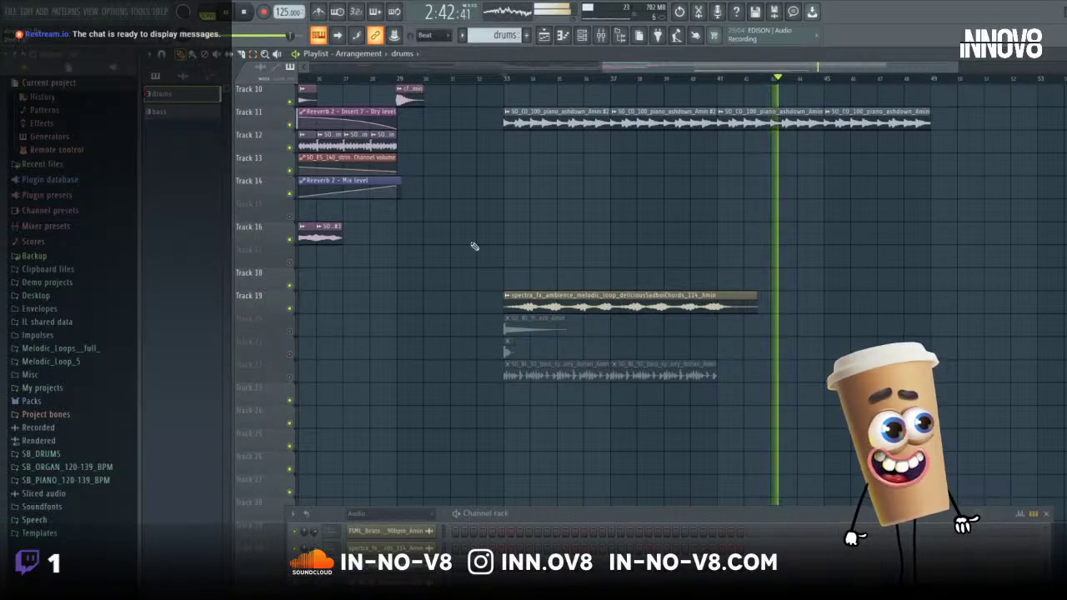
left_click_drag(593, 297, 807, 138)
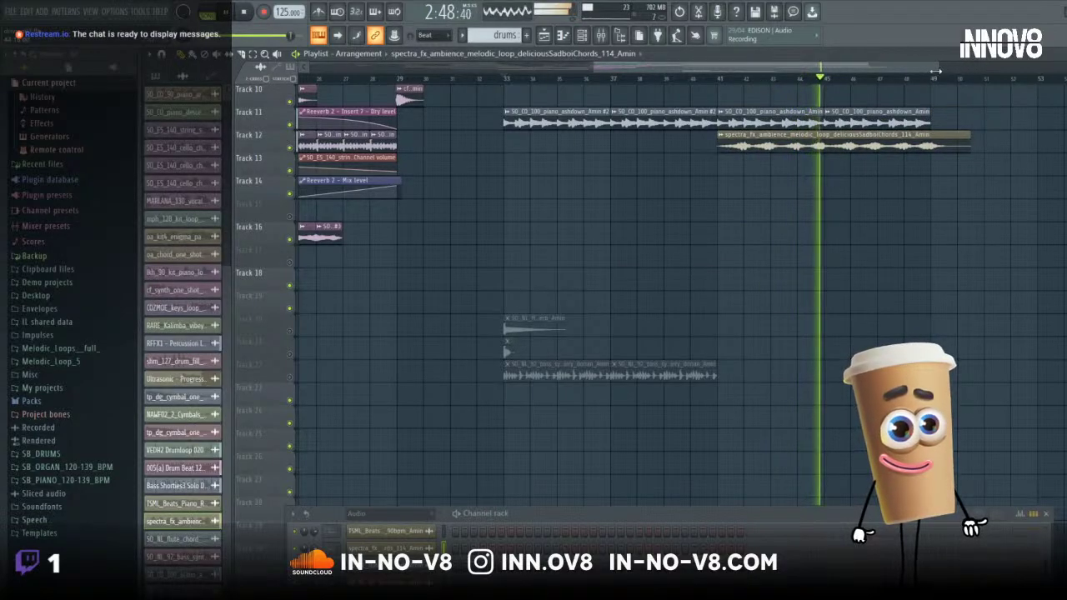
left_click_drag(936, 71, 1038, 72)
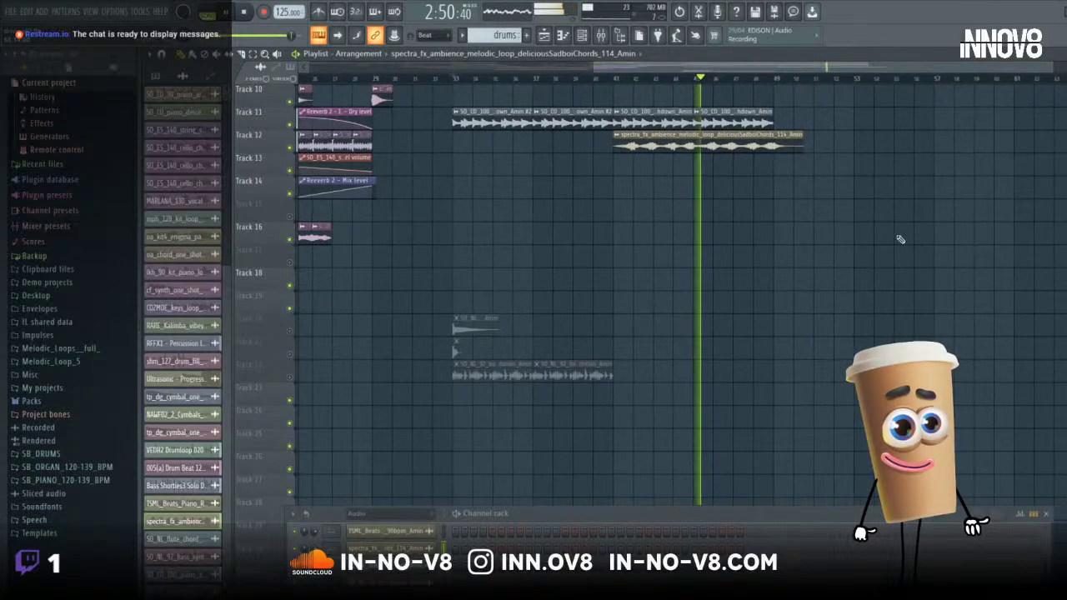
scroll(879, 303, "up", 7)
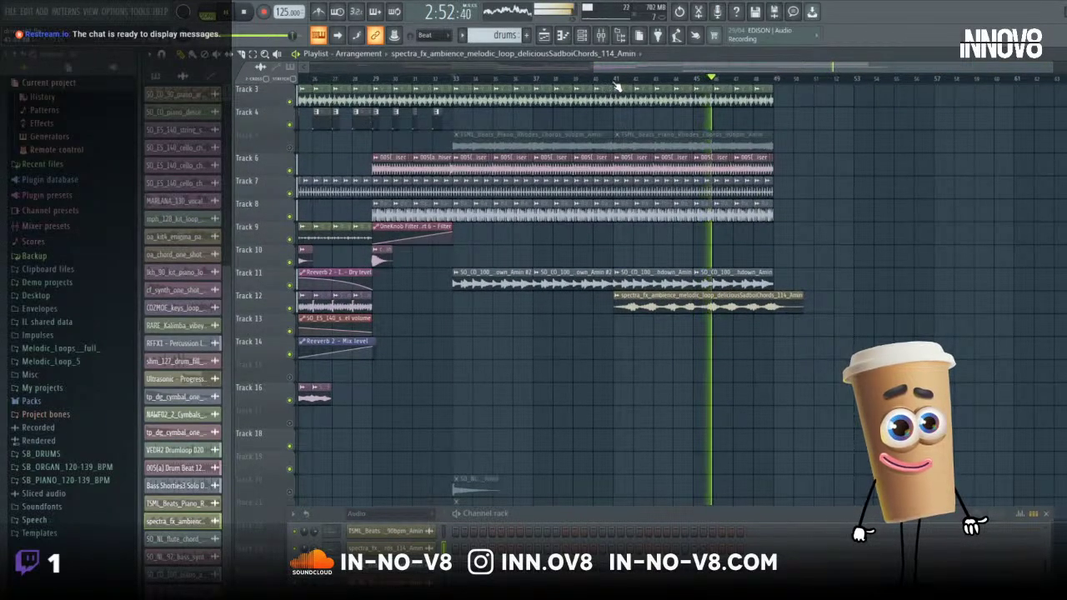
left_click(617, 83)
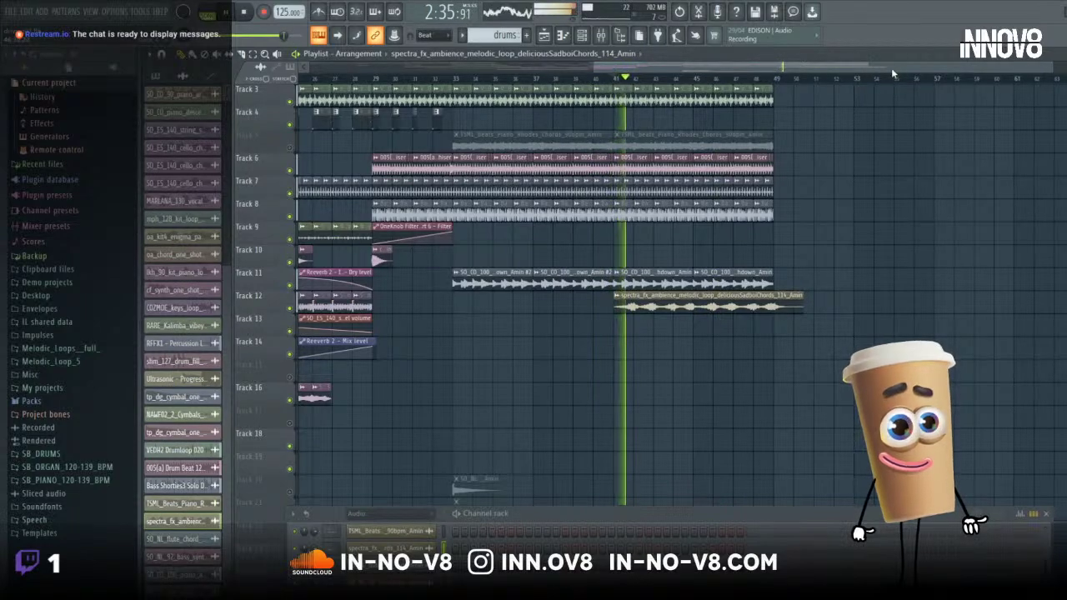
- Extend the end of the spectra_fx_ambience clip on Track 12 past bar 49 to just before bar 50
left_click_drag(1049, 78, 940, 90)
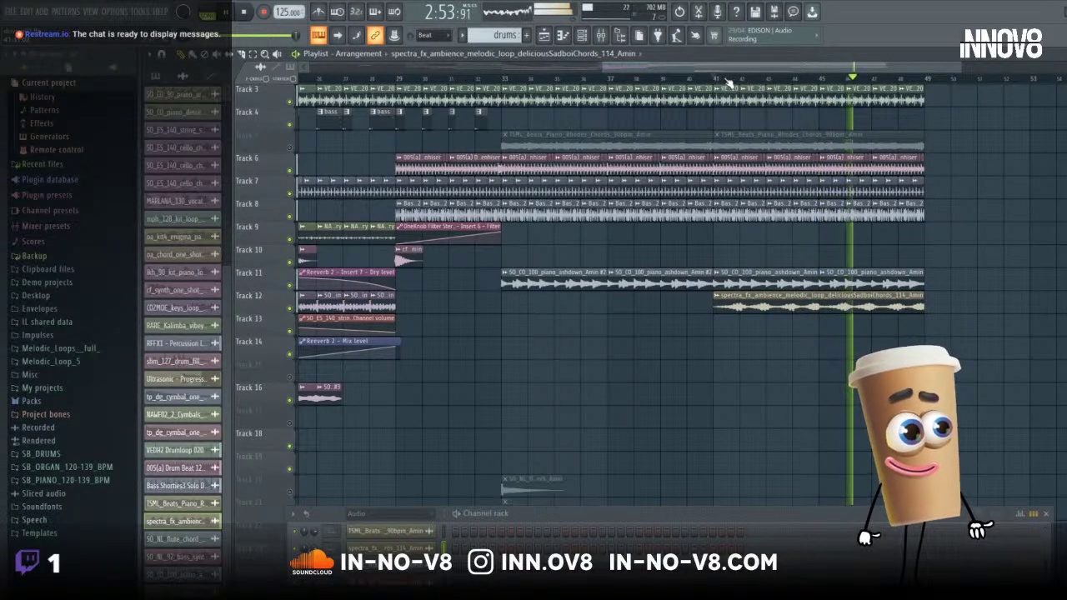
left_click_drag(605, 66, 748, 74)
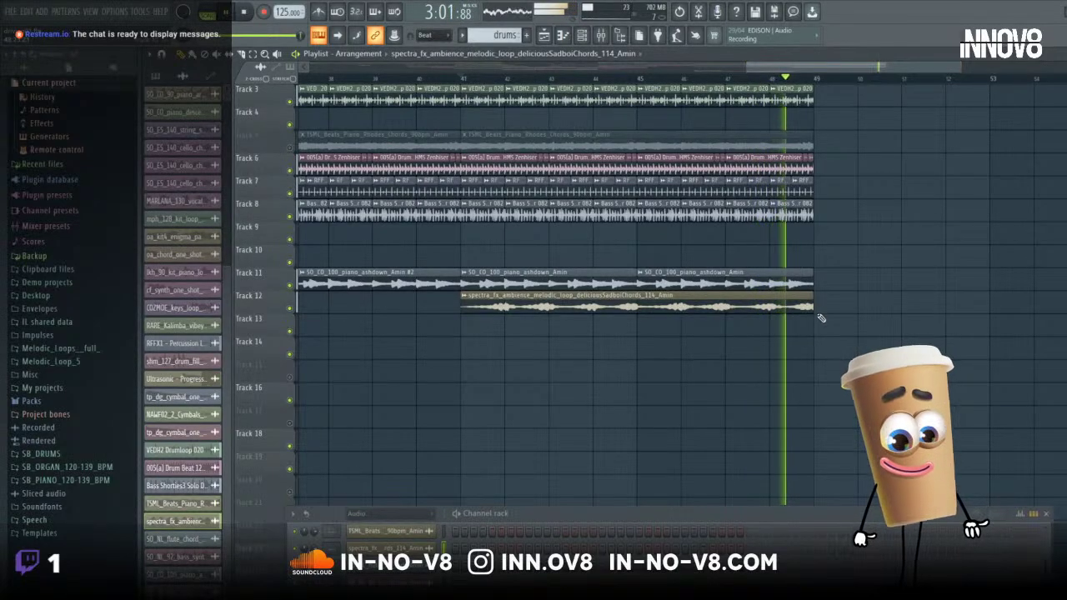
left_click_drag(813, 310, 852, 310)
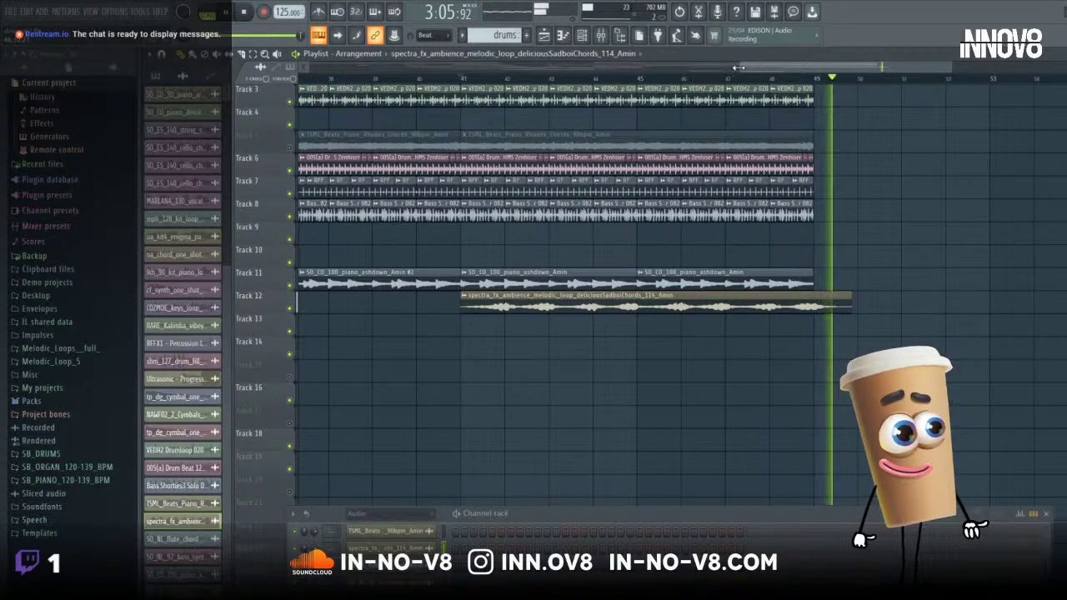
left_click_drag(732, 68, 426, 86)
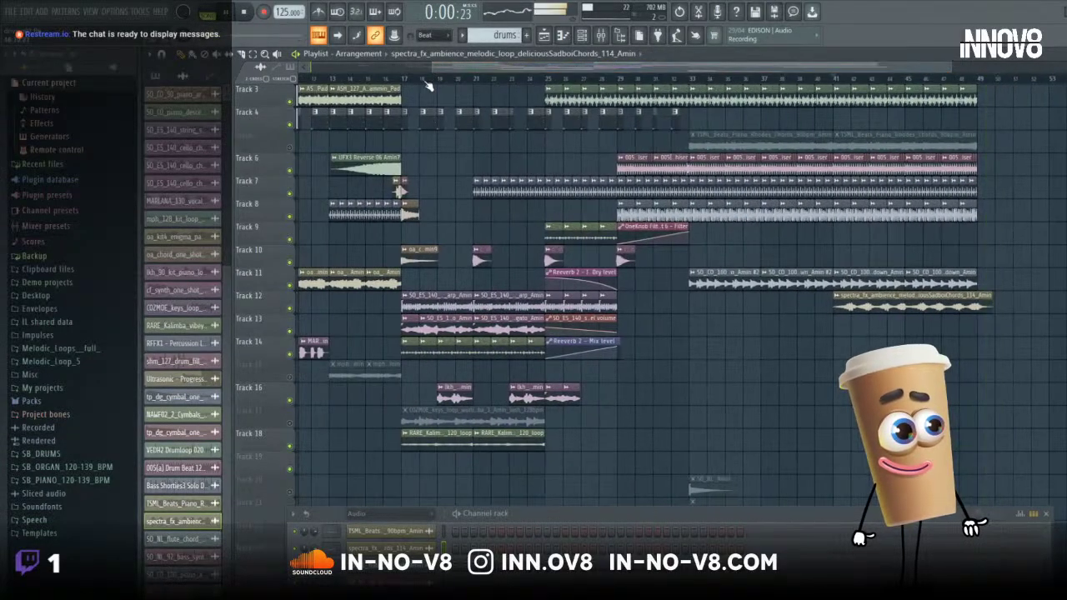
- Play the arrangement from bar 17 to its end, replay it from bar 25 to check the section after bar 33, and stop playback
left_click(404, 81)
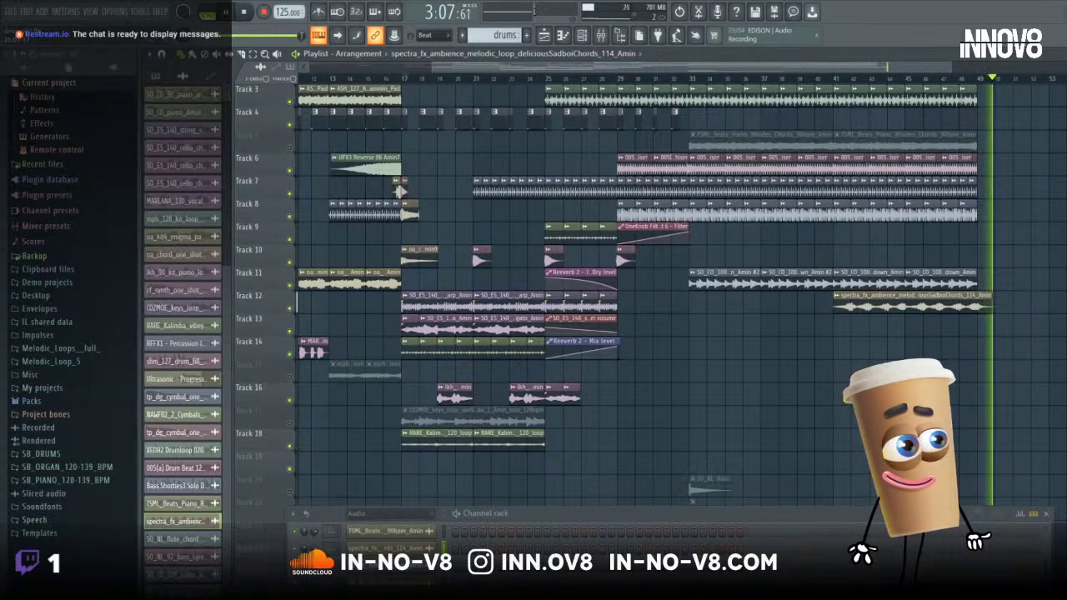
key("space")
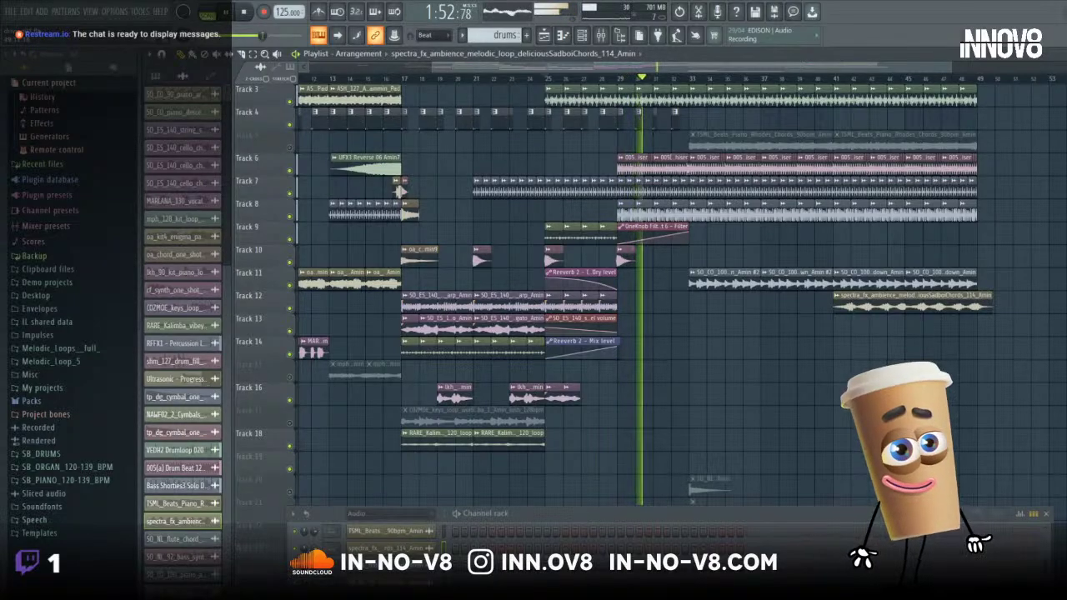
left_click_drag(945, 65, 836, 65)
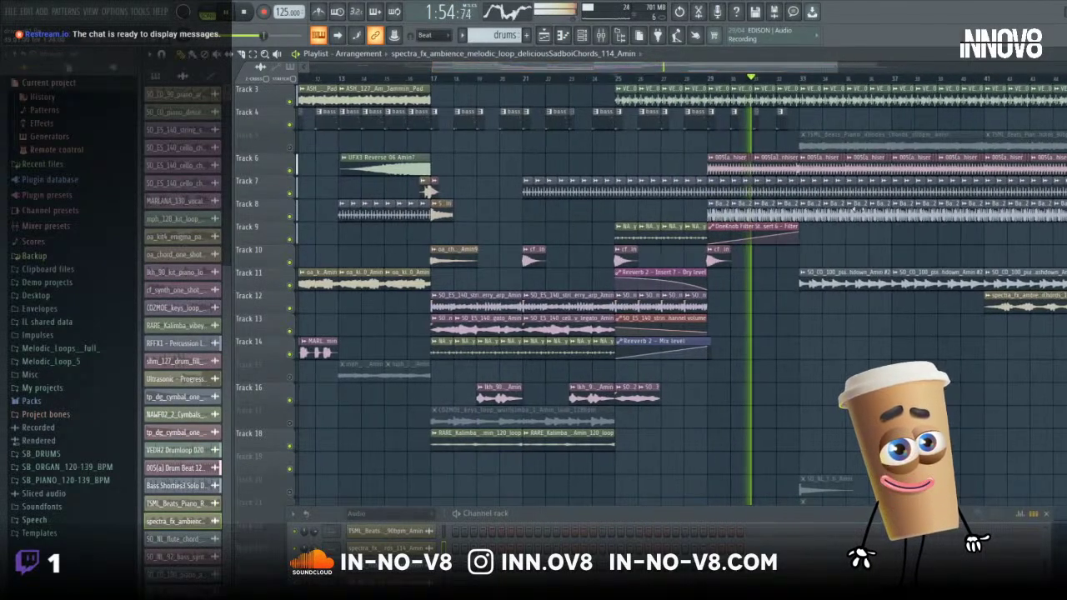
scroll(845, 318, "up", 1)
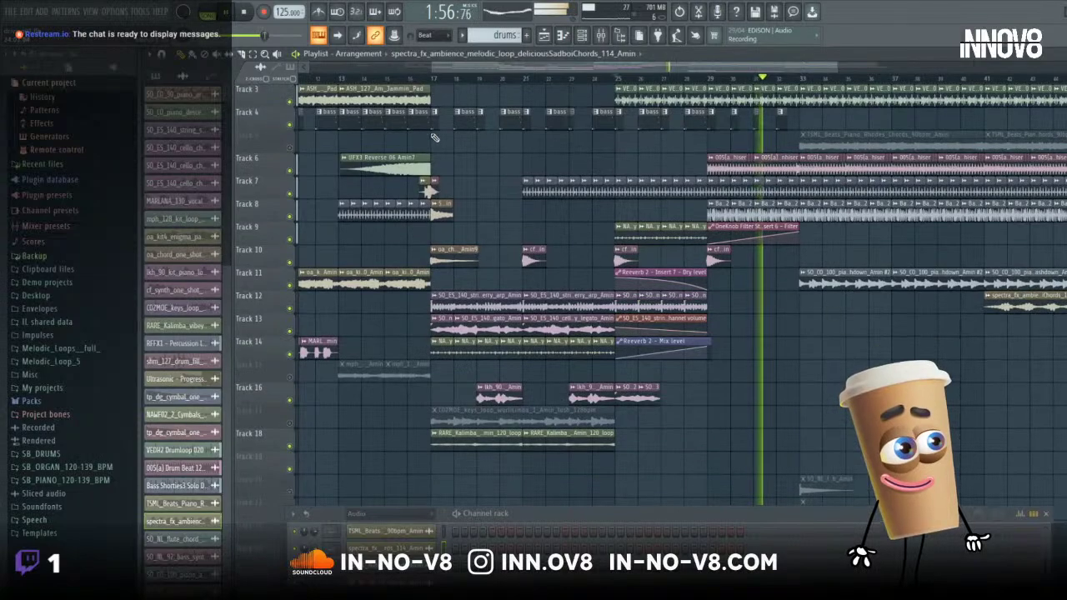
left_click_drag(429, 66, 583, 70)
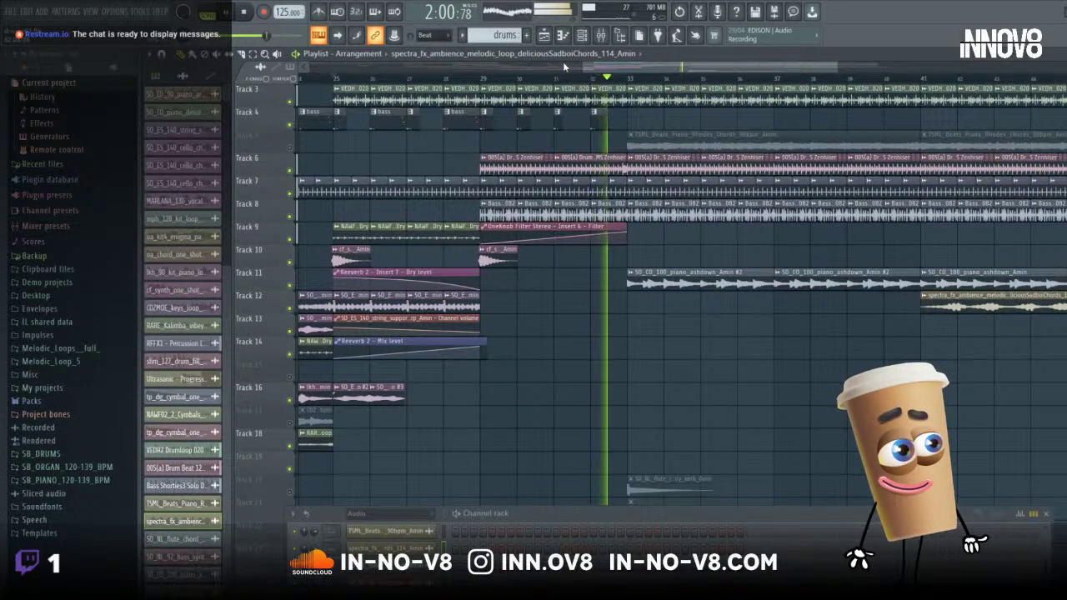
left_click_drag(591, 66, 593, 72)
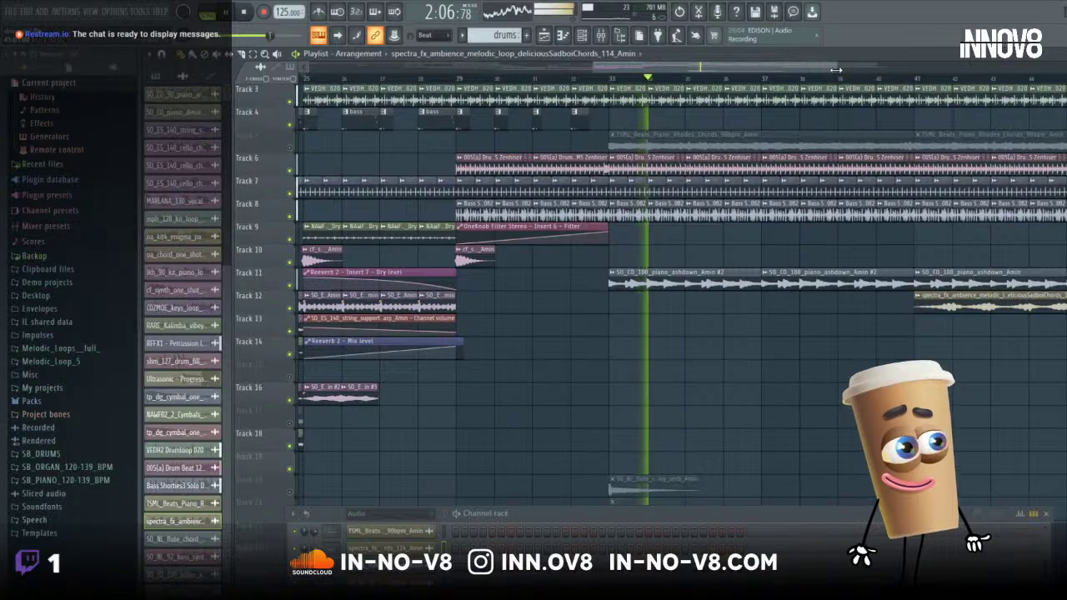
left_click_drag(838, 66, 938, 93)
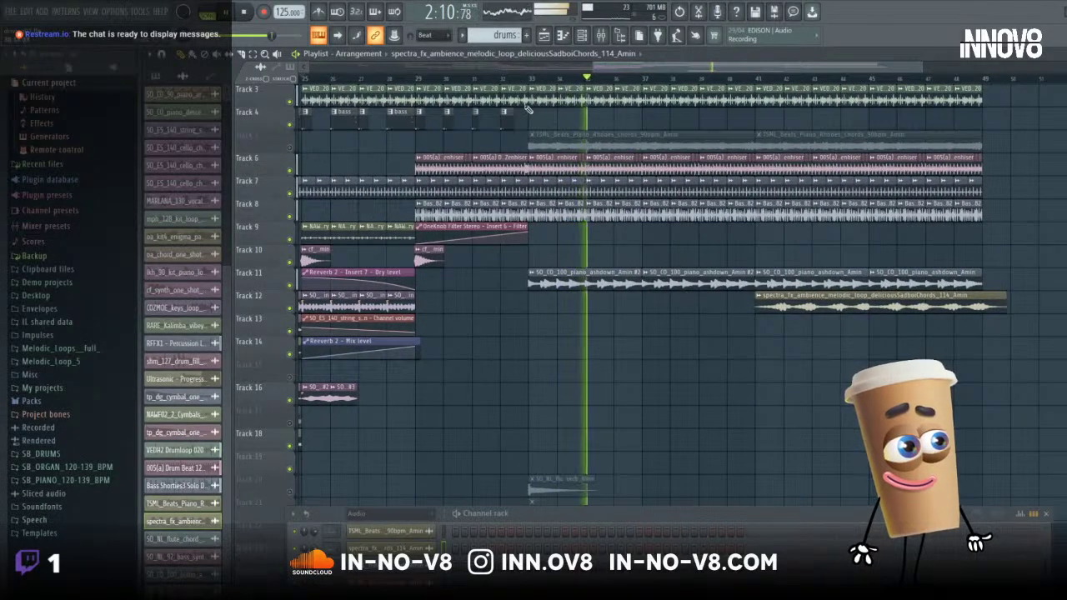
left_click(246, 12)
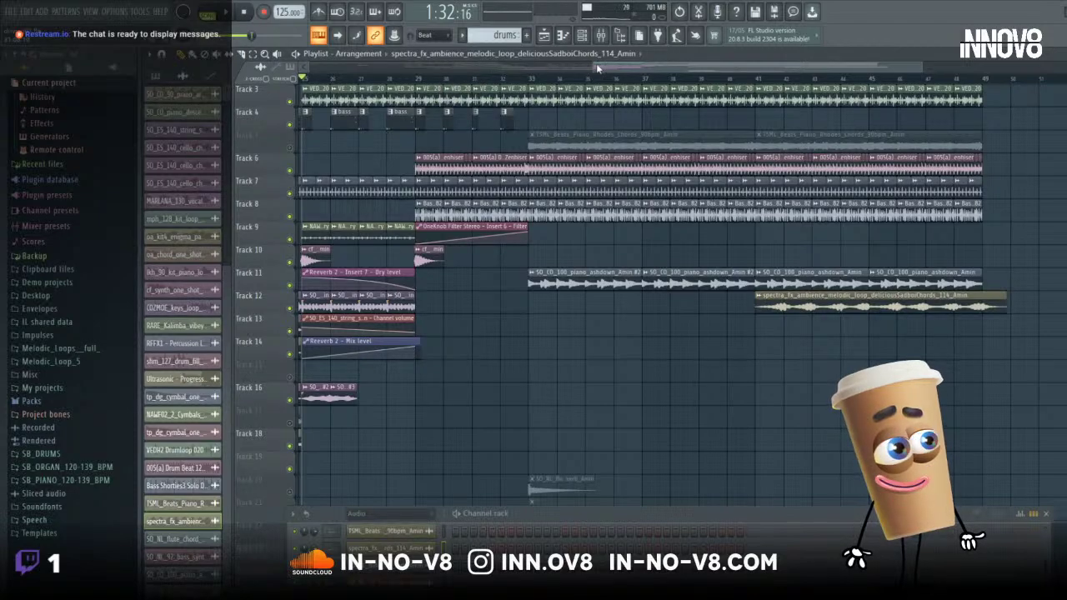
- Place the at2_70_bass_loop_plate_Amin sample on Track 10 starting at bar 33
left_click_drag(597, 69, 498, 88)
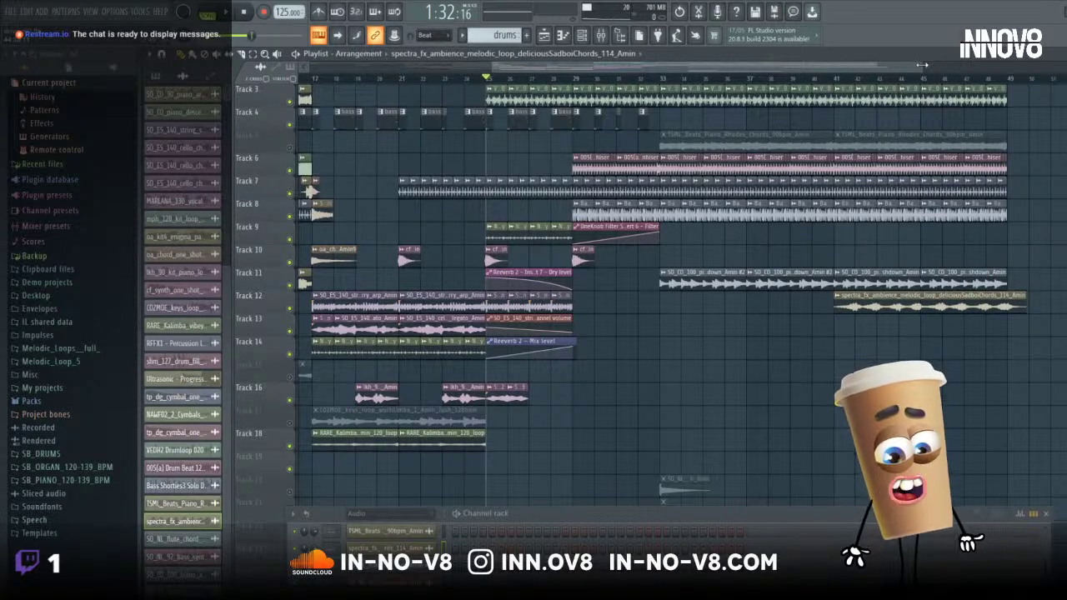
left_click_drag(933, 66, 967, 83)
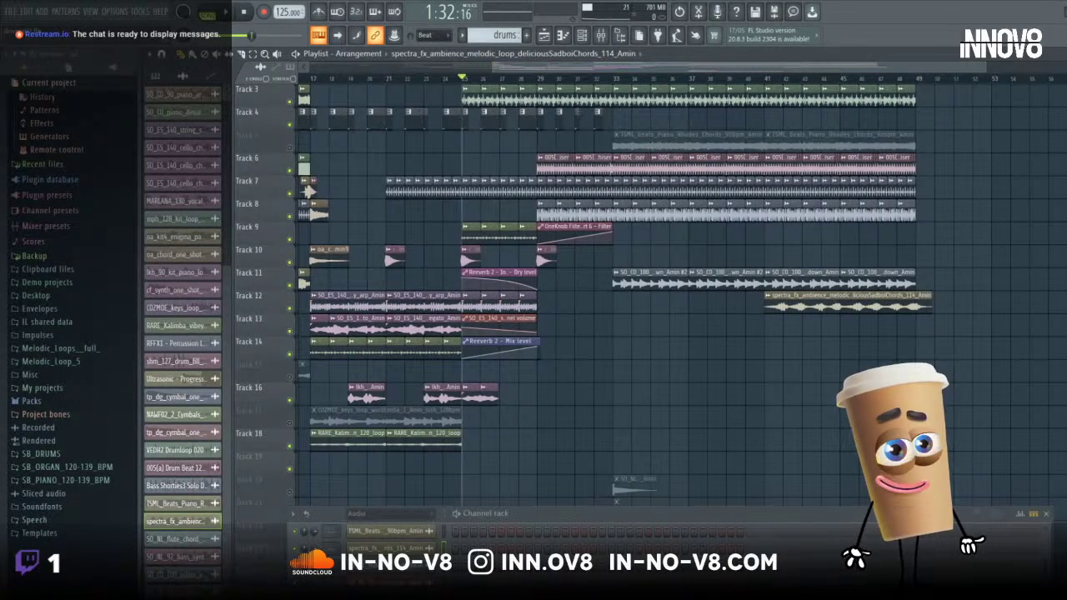
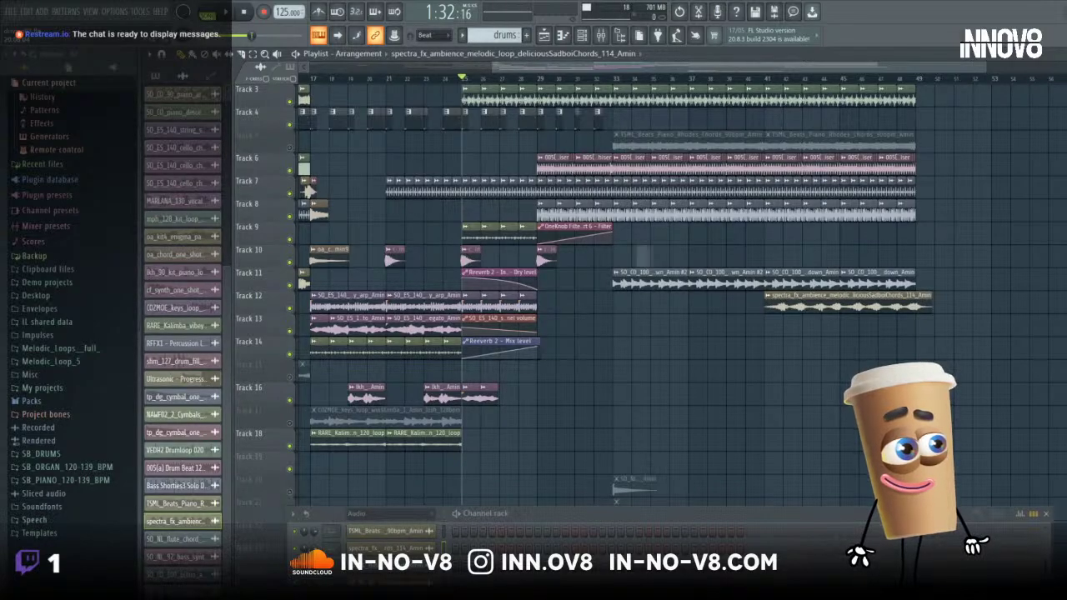
left_click(619, 256)
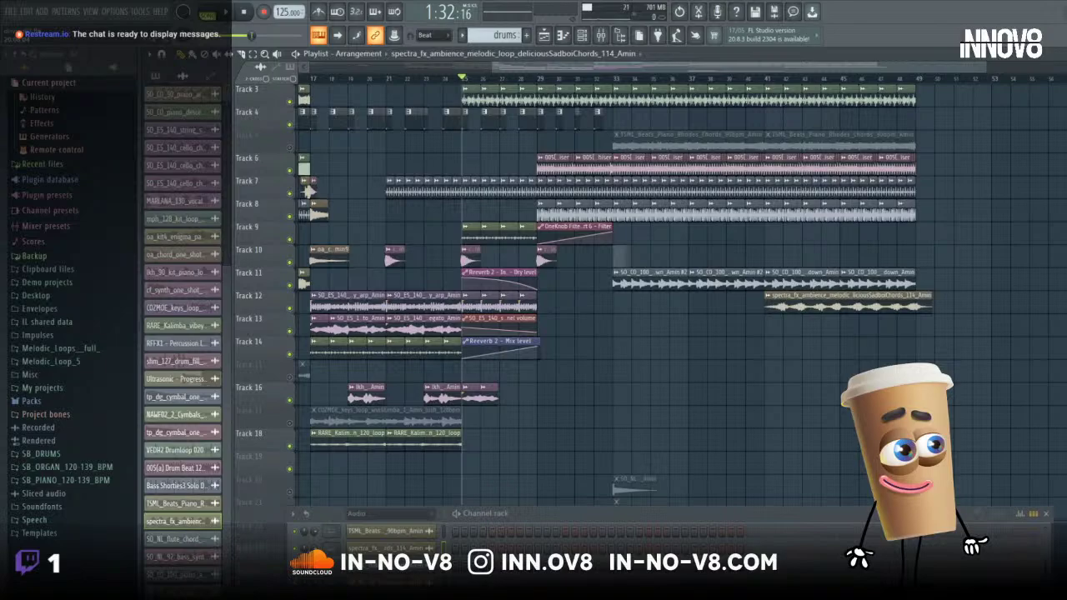
left_click(618, 250)
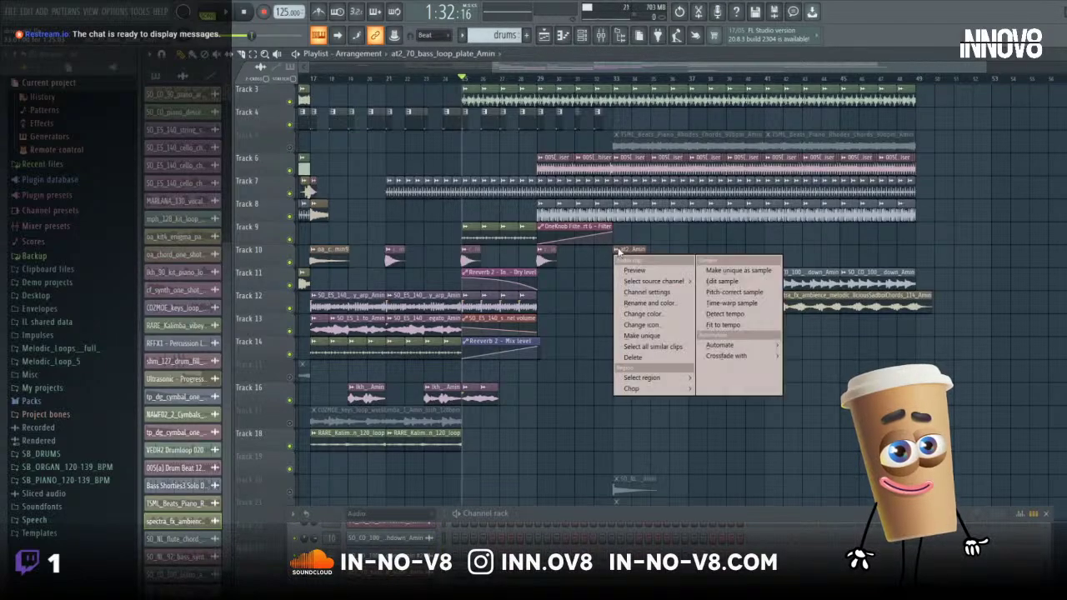
- Run tempo detection on the bass loop clip on Track 10, entering its tempo manually as 70 BPM
left_click(767, 316)
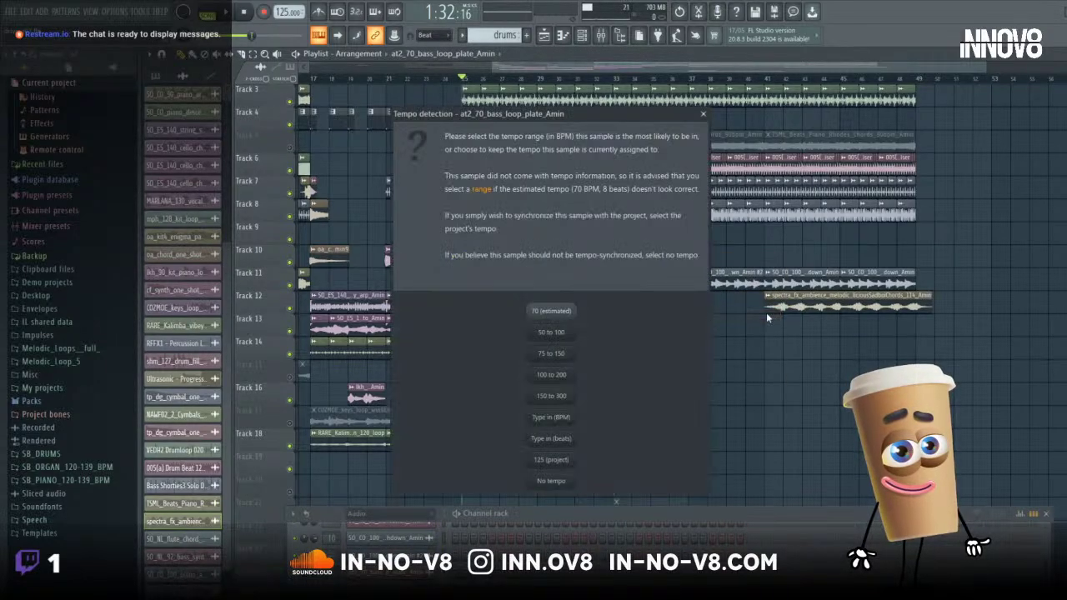
left_click(560, 418)
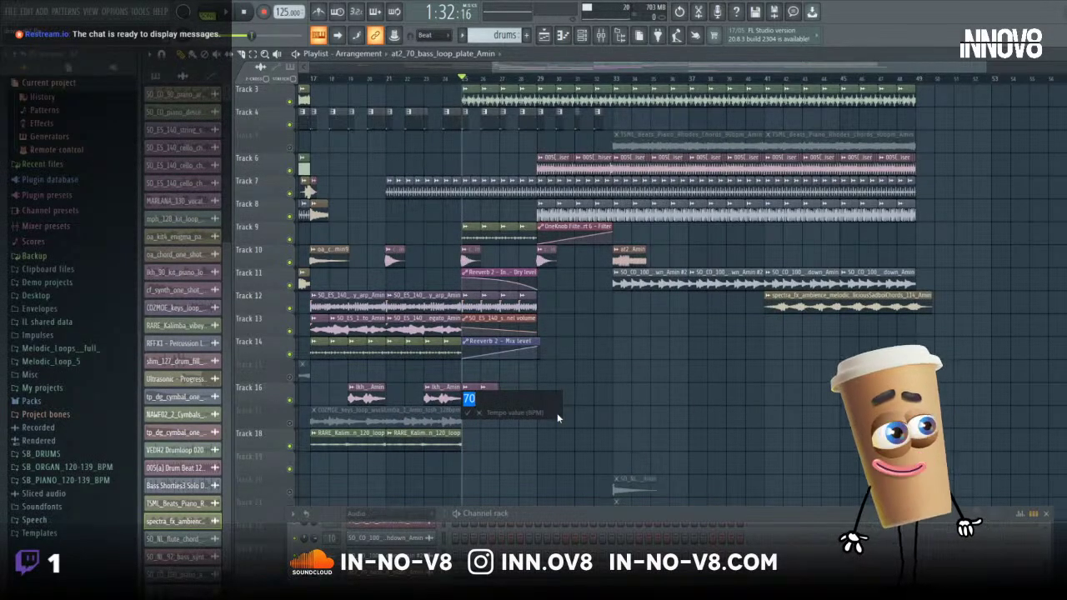
type("70")
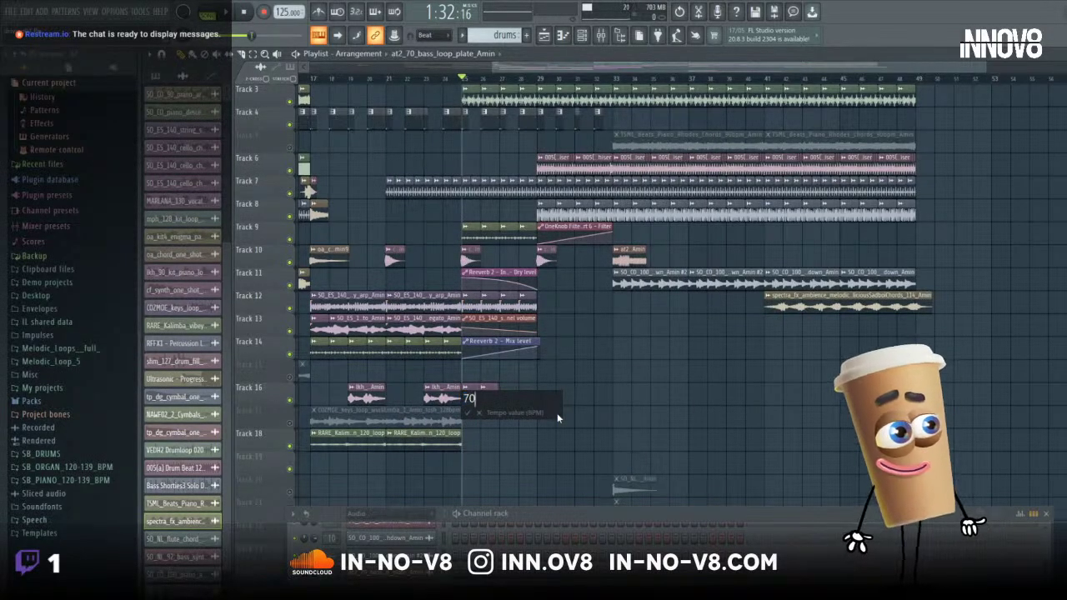
left_click(468, 414)
left_click(649, 351)
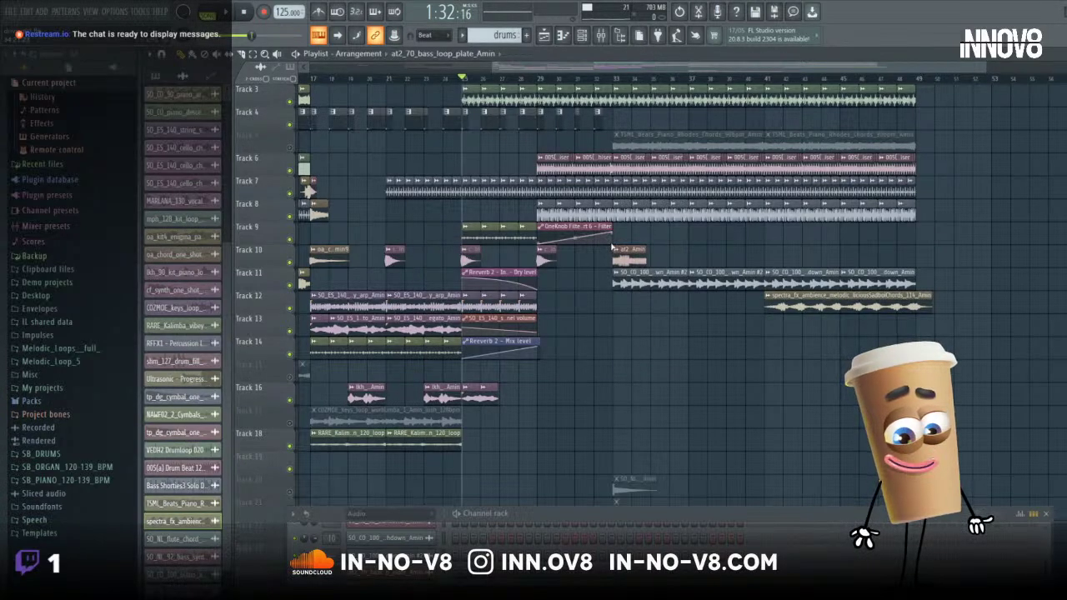
- Fit the bass loop clip on Track 10 to the project tempo, using 70 BPM as its source tempo
right_click(619, 257)
left_click(723, 320)
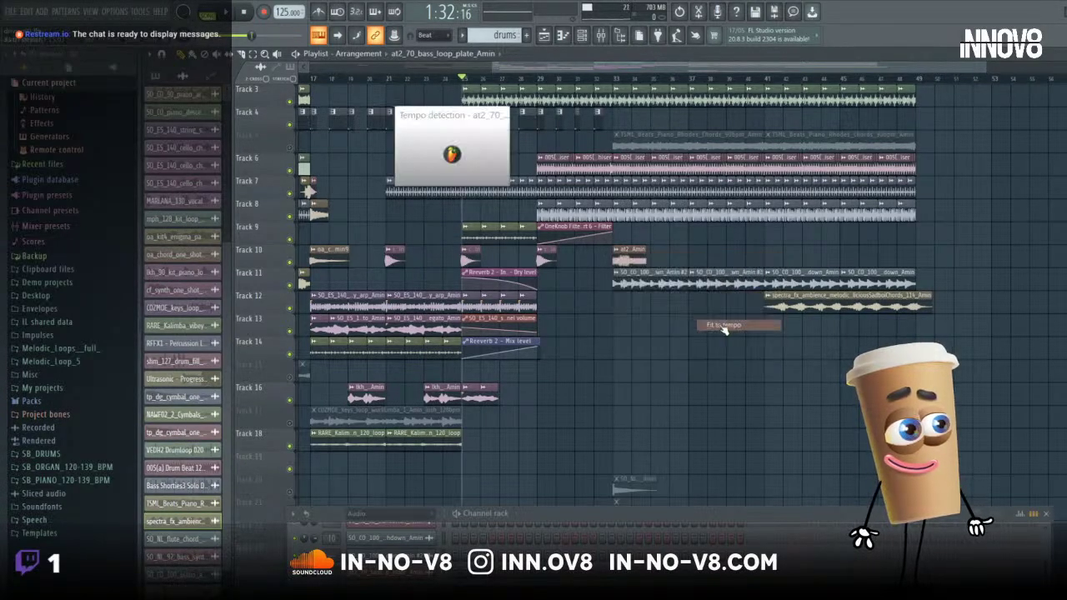
left_click(570, 423)
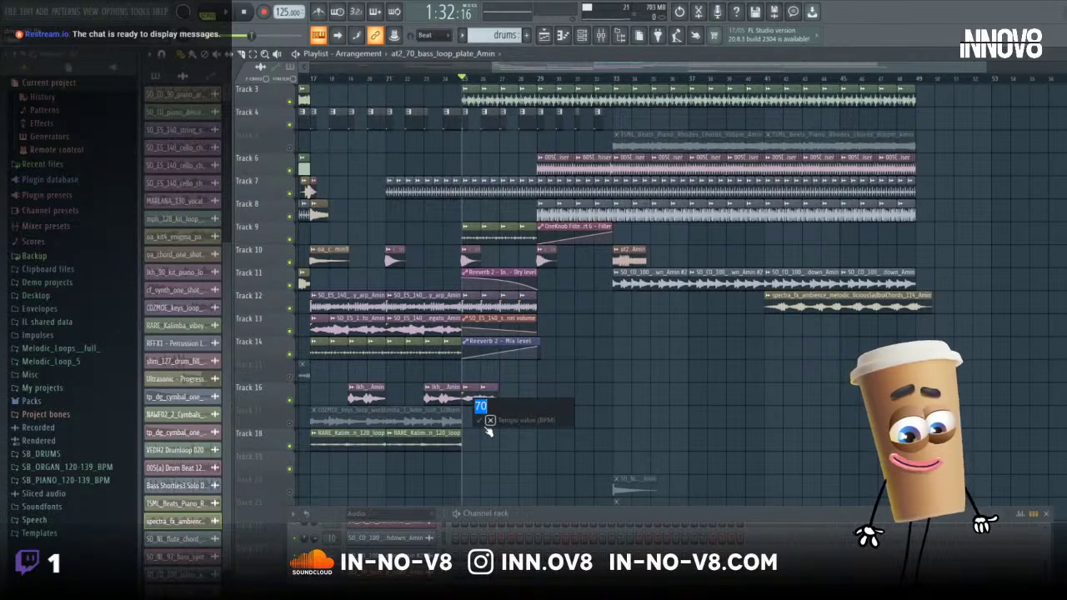
key("Return")
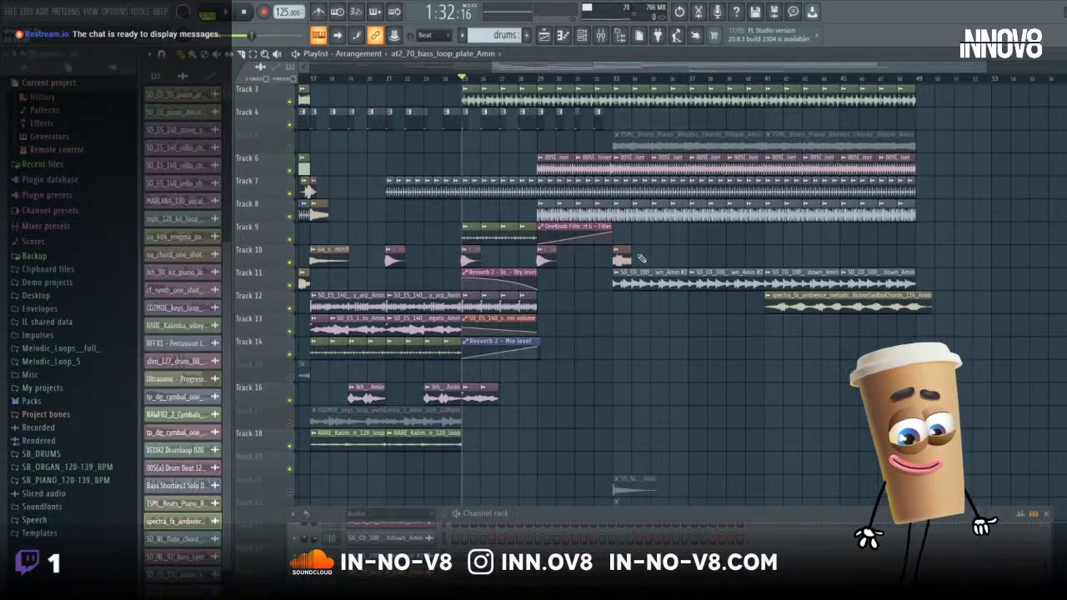
- Add a second copy of the bass loop right after the first on Track 10 and play from just before bar 33
right_click(642, 252)
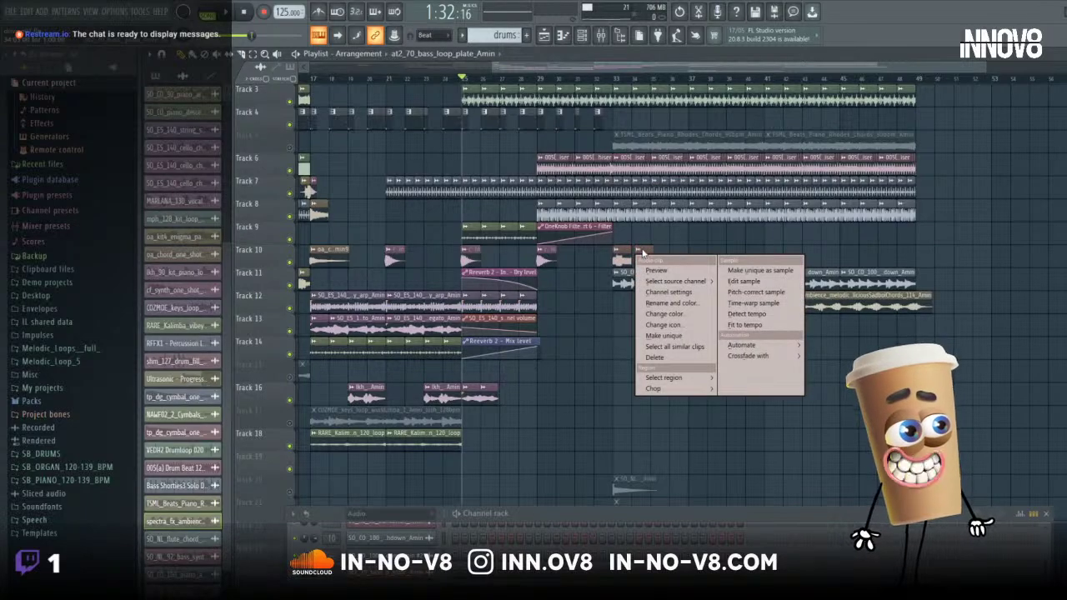
left_click(643, 251)
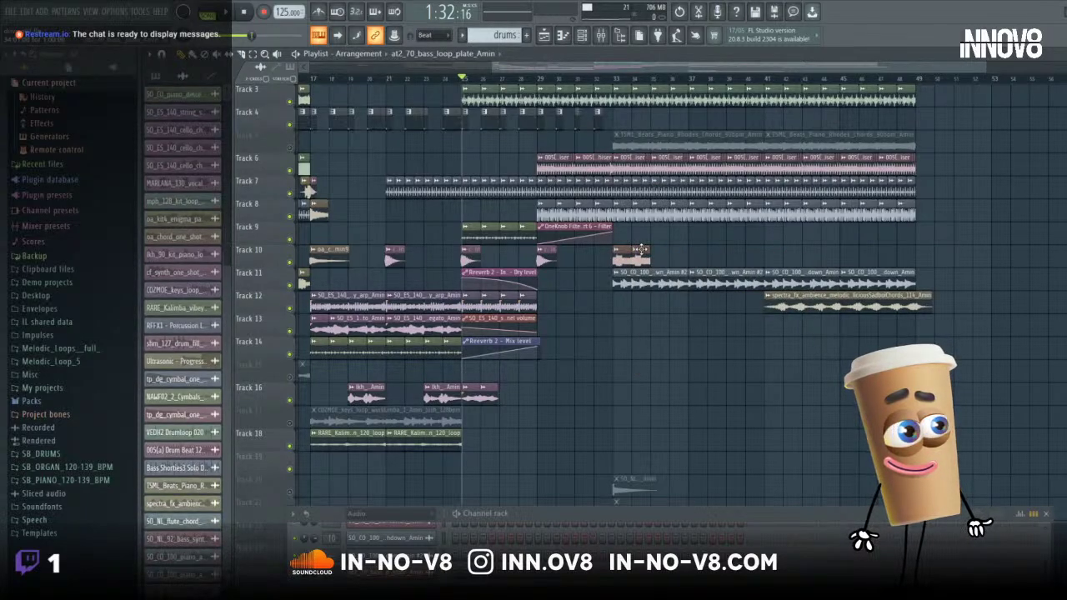
left_click(612, 80)
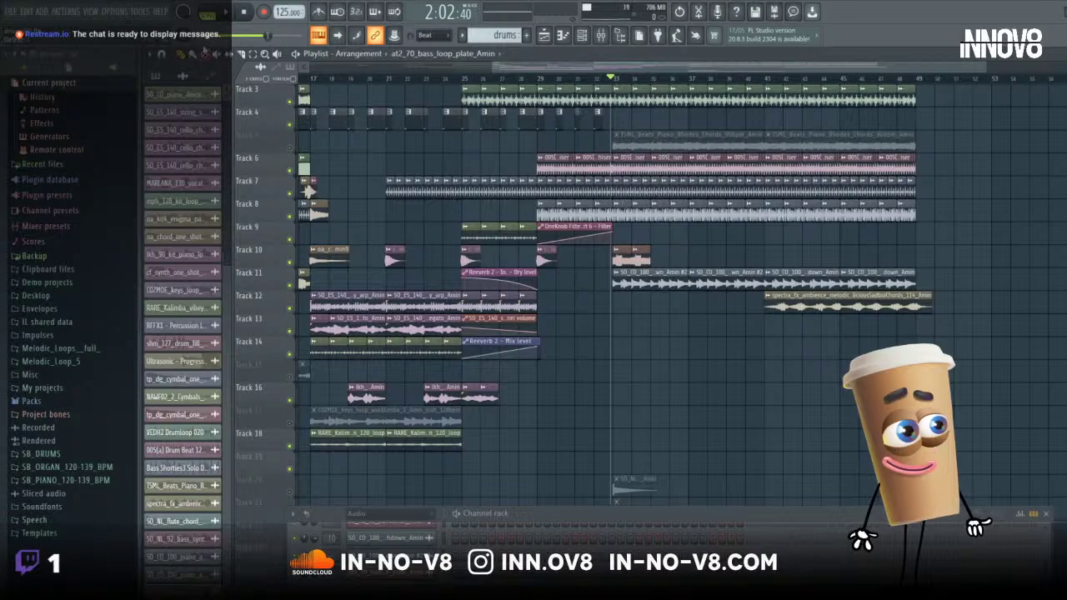
key("space")
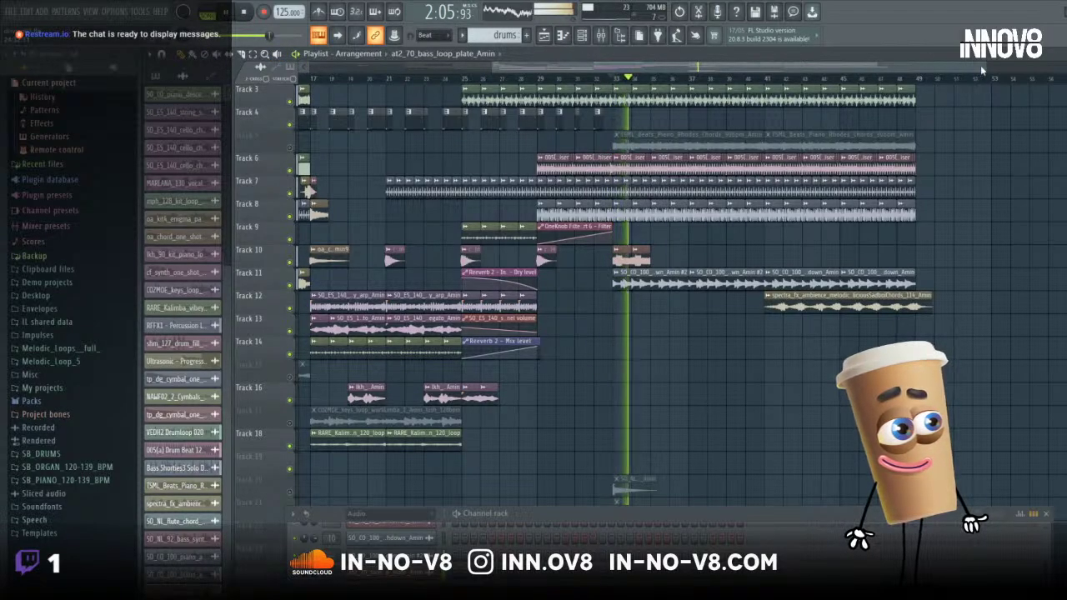
- Delete the second bass loop clip on Track 10 and return the playhead to bar 33
left_click_drag(876, 67, 780, 69)
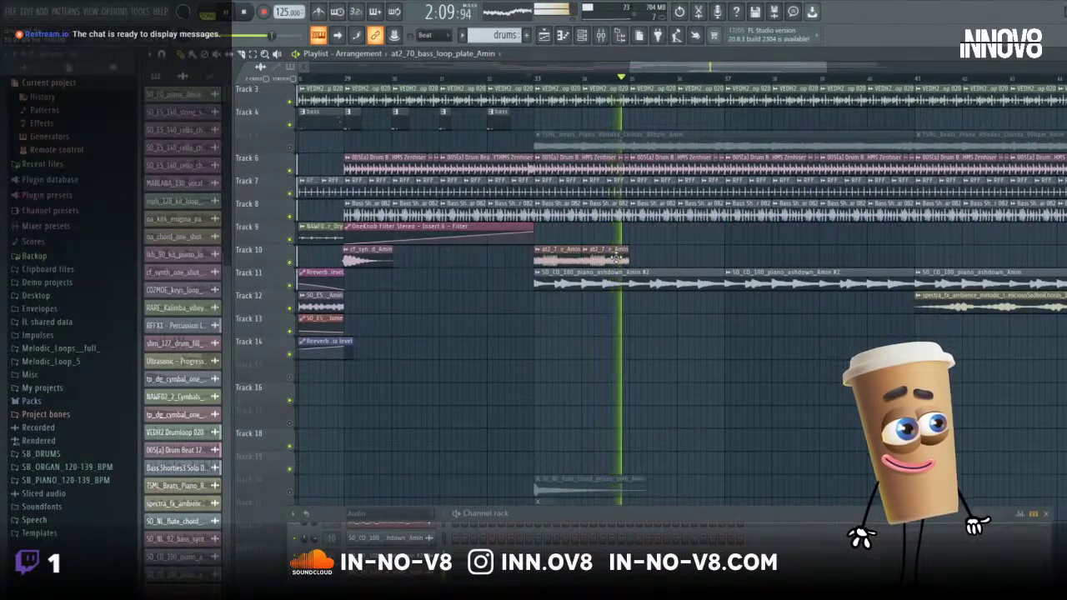
right_click(615, 258)
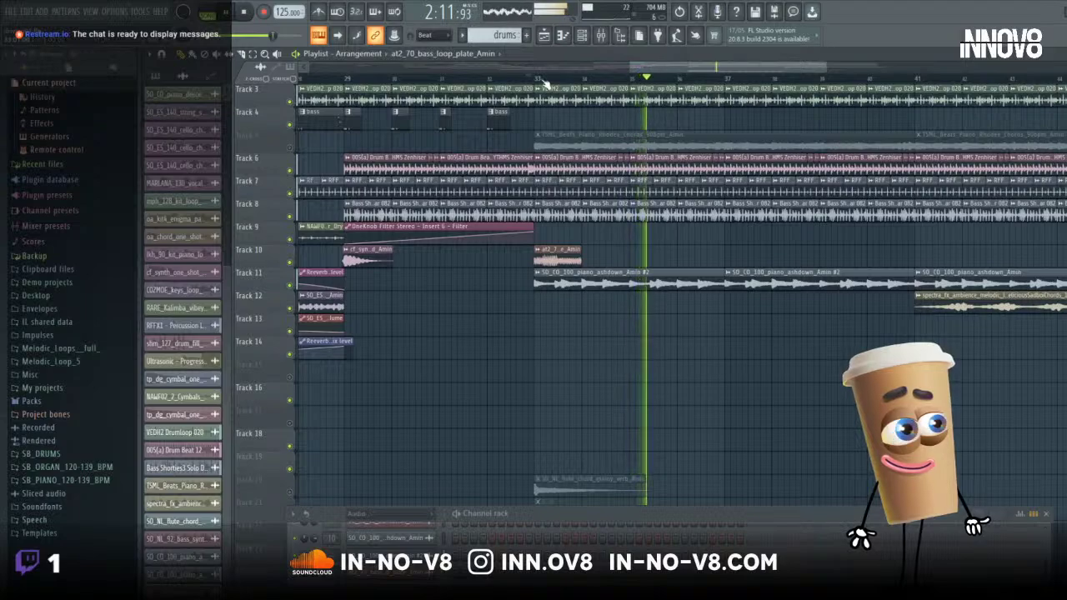
left_click(539, 80)
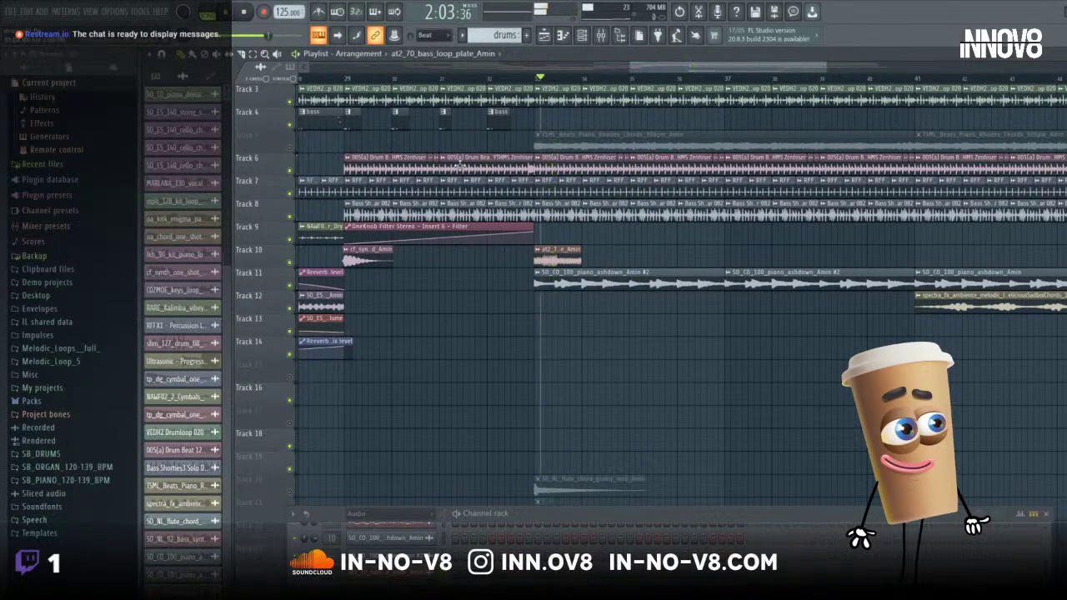
- Fit the bass loop clip at bar 33 to the project tempo, entering 140 BPM as its source tempo
left_click(538, 251)
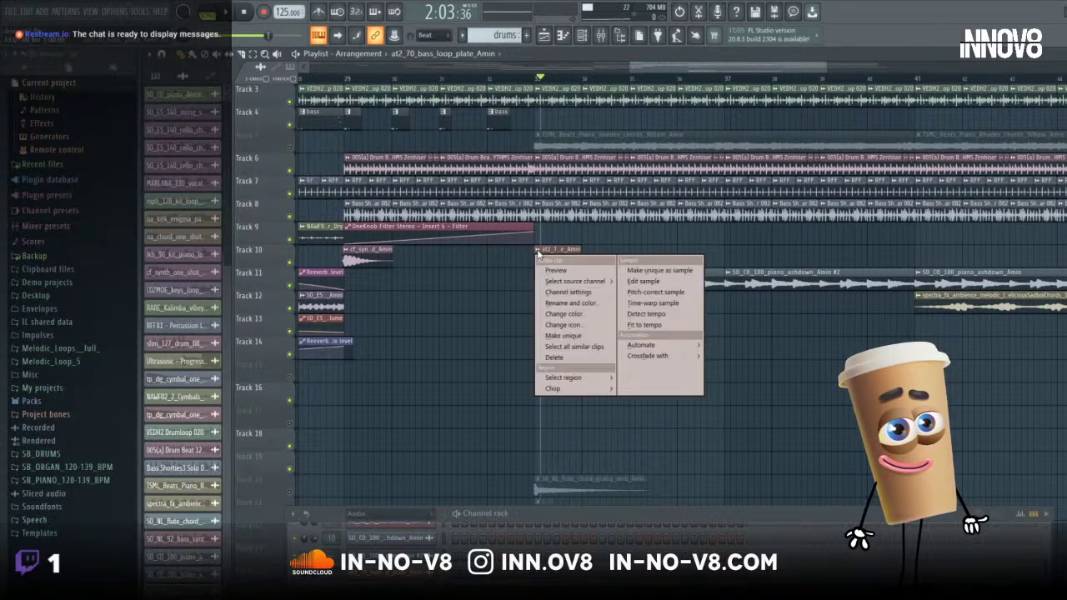
left_click(627, 326)
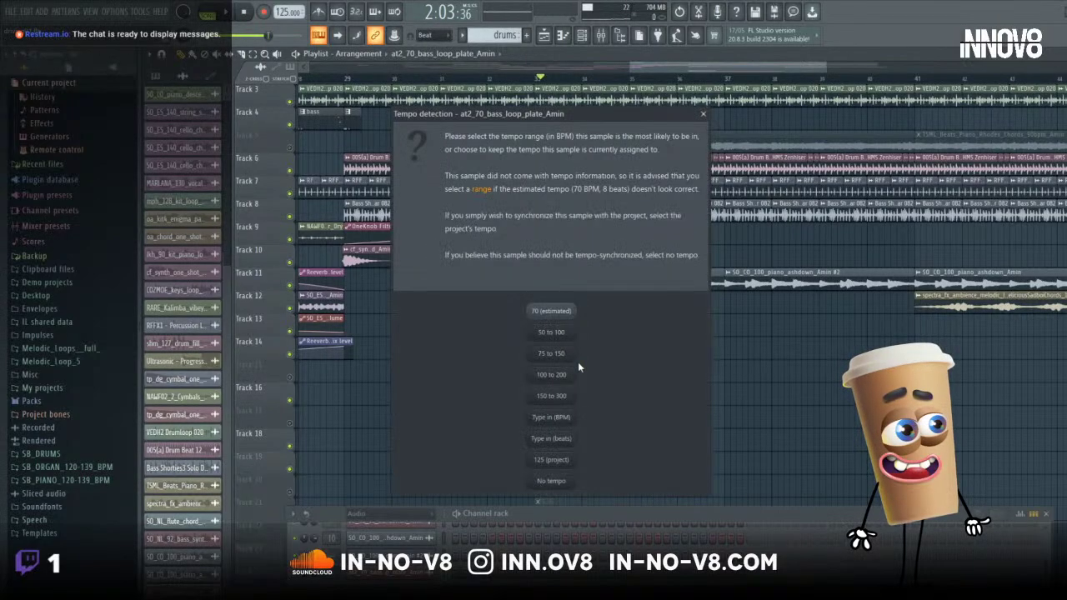
left_click(561, 419)
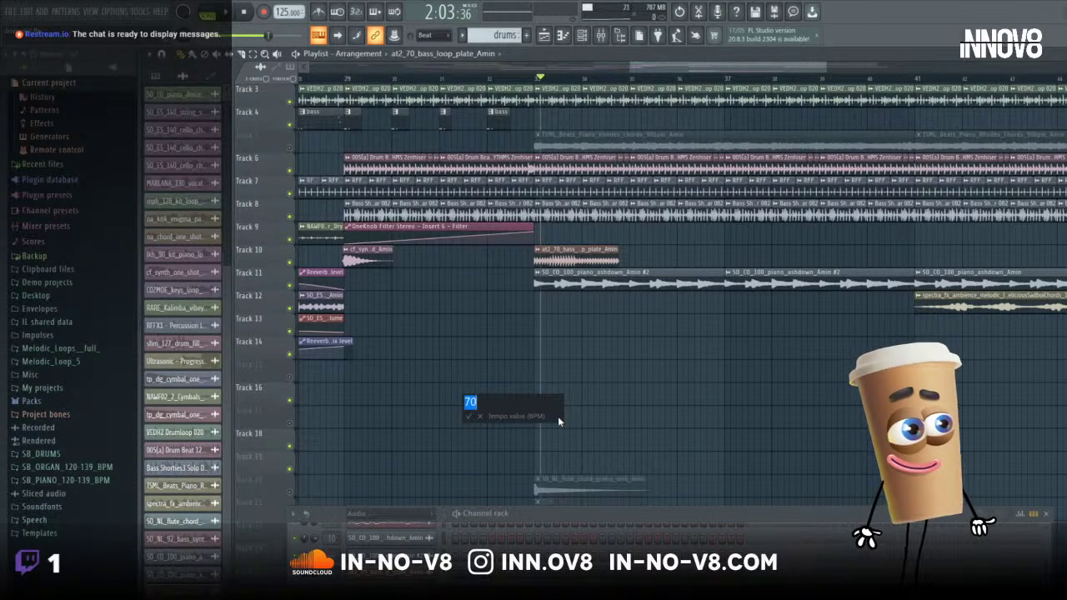
type("140")
key("Return")
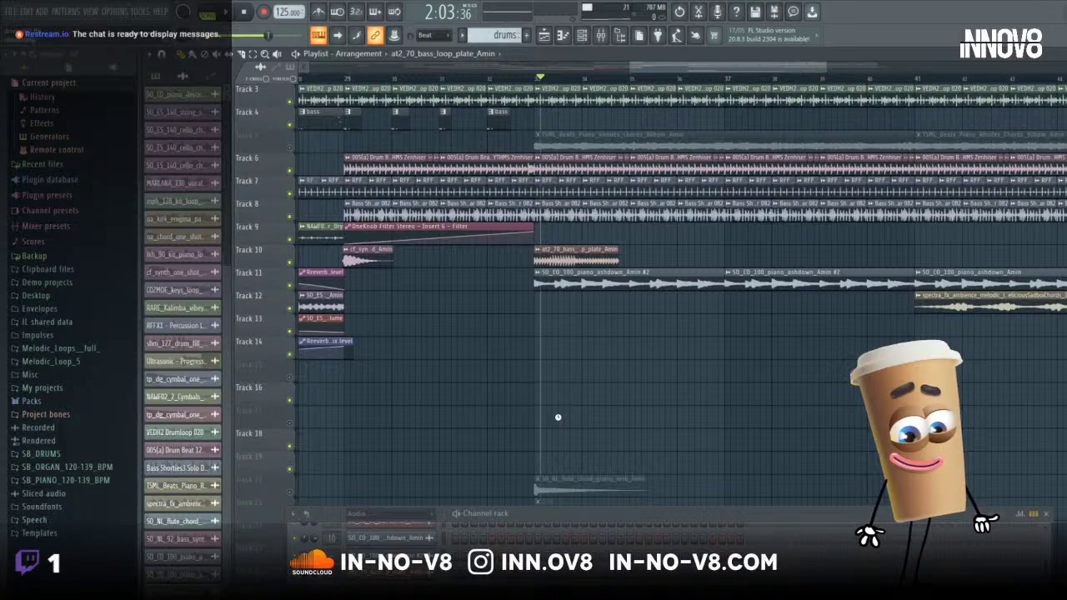
- Play the song from around bar 33 and add a second bass loop copy at bar 35 on Track 10
left_click(534, 82)
left_click(245, 13)
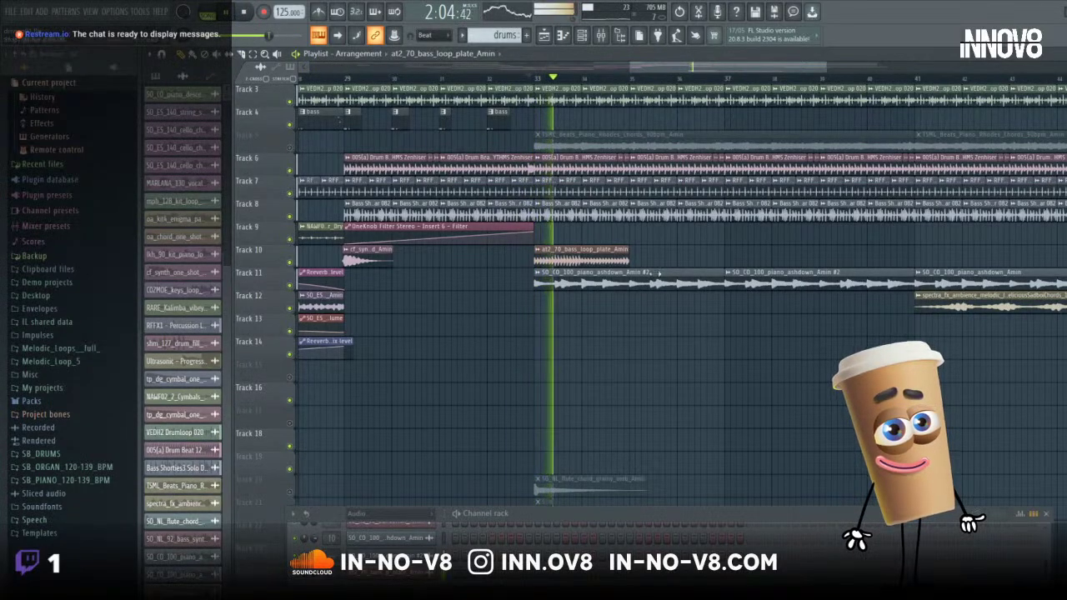
left_click(640, 258)
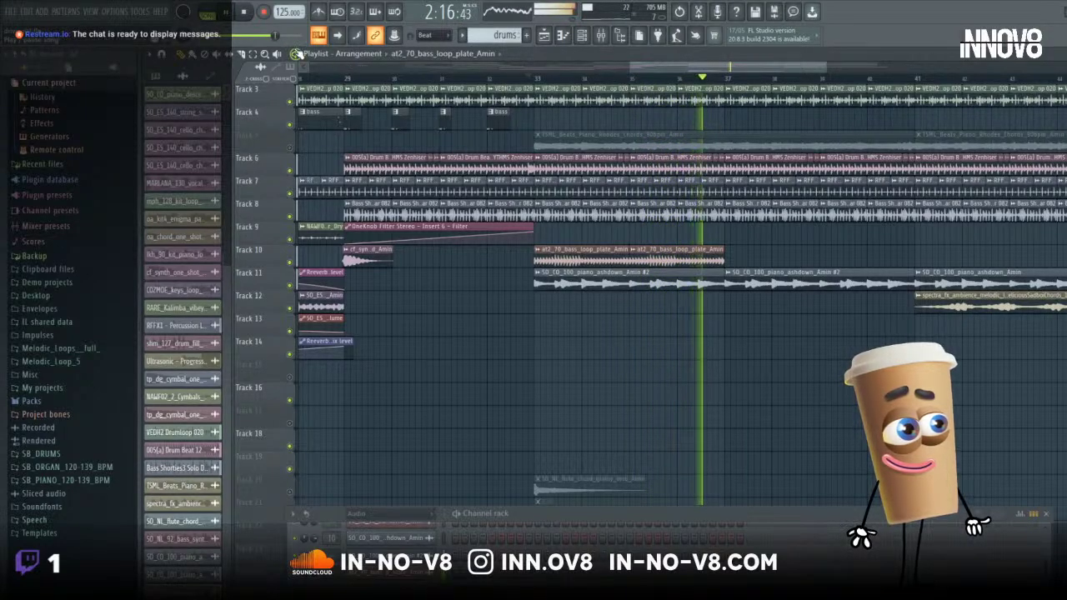
left_click(252, 13)
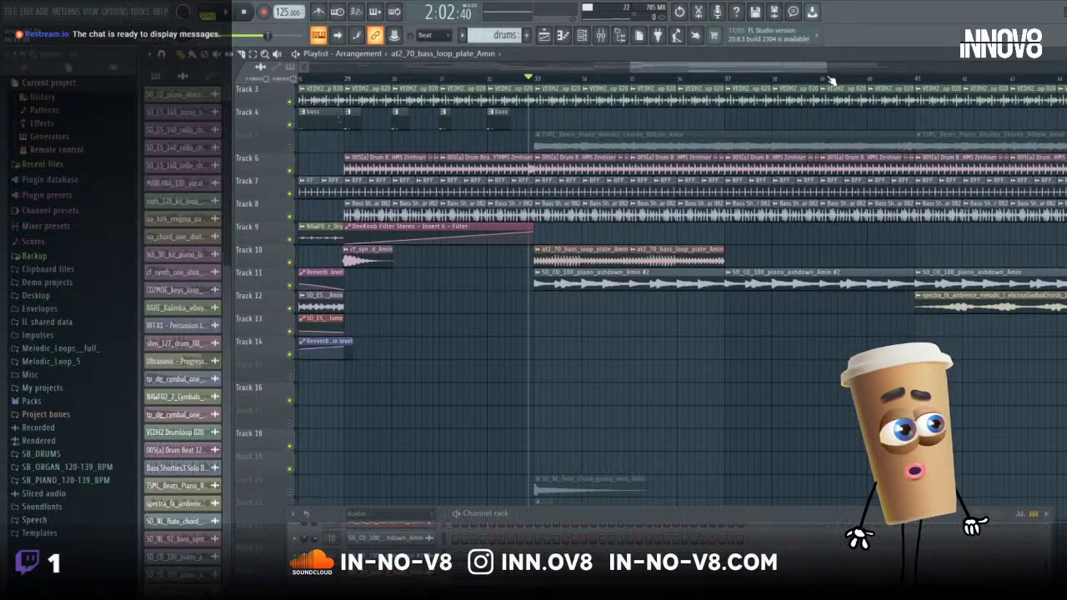
- Slice the first bass loop clip on Track 10 at the second beat of bar 33, auditioning it before and after the cut
left_click_drag(830, 71, 715, 72)
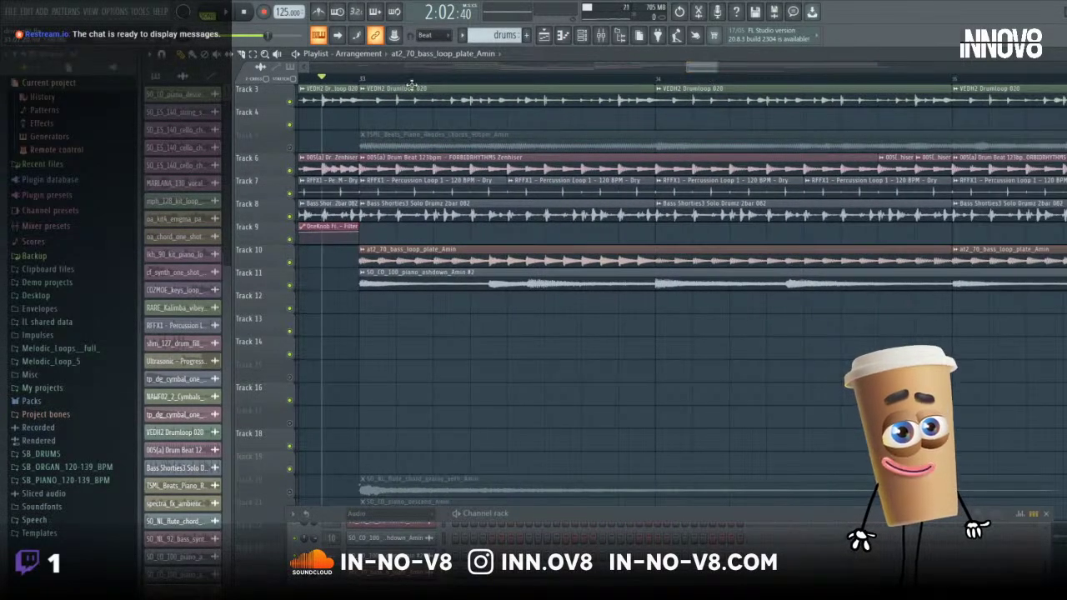
left_click(234, 16)
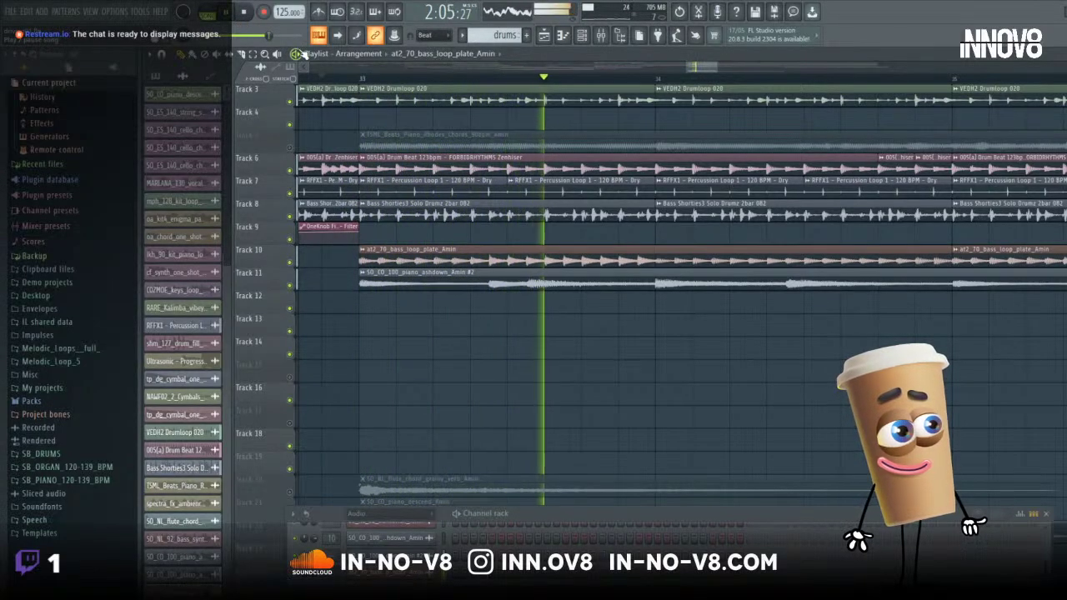
key("space")
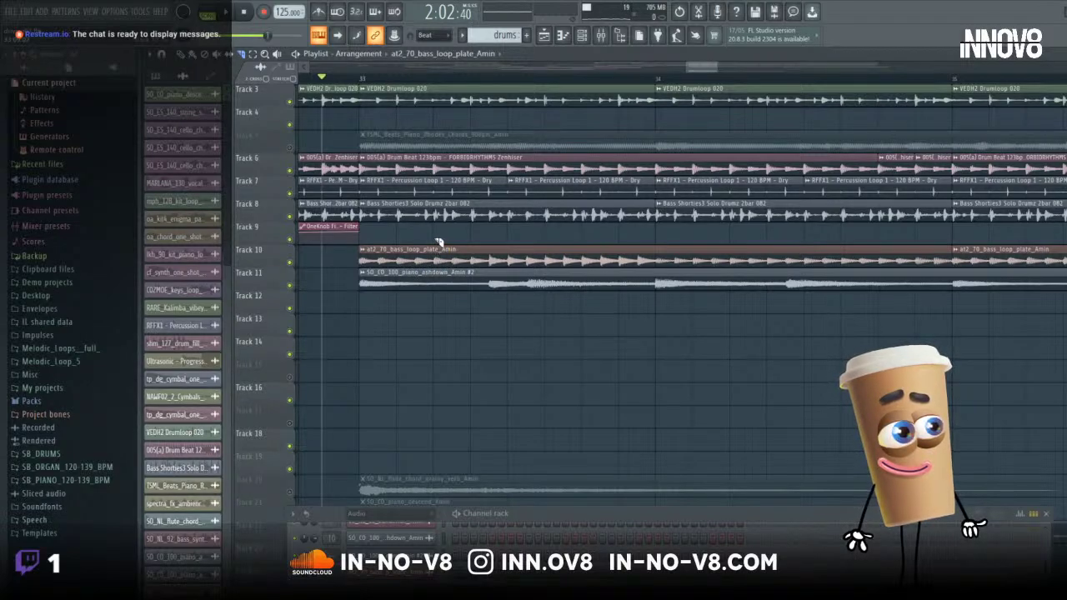
left_click_drag(441, 278, 402, 262)
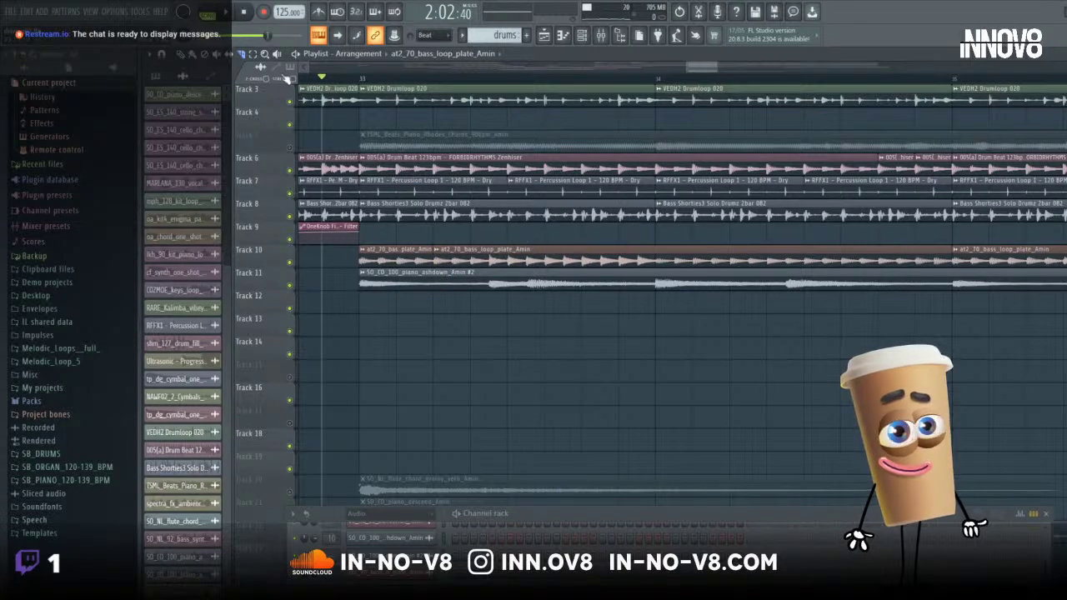
left_click(230, 15)
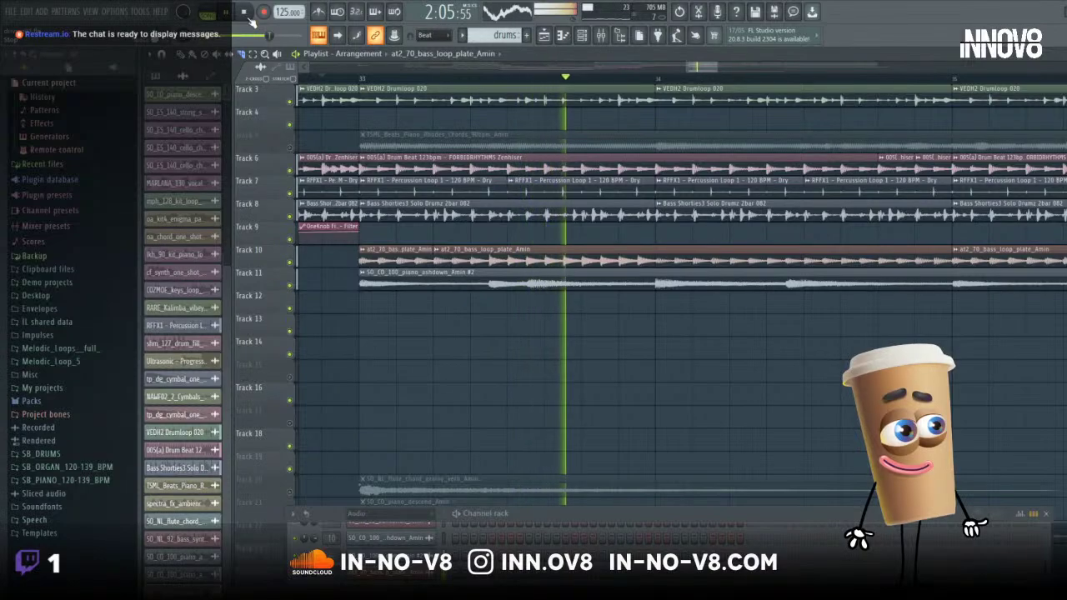
left_click(244, 12)
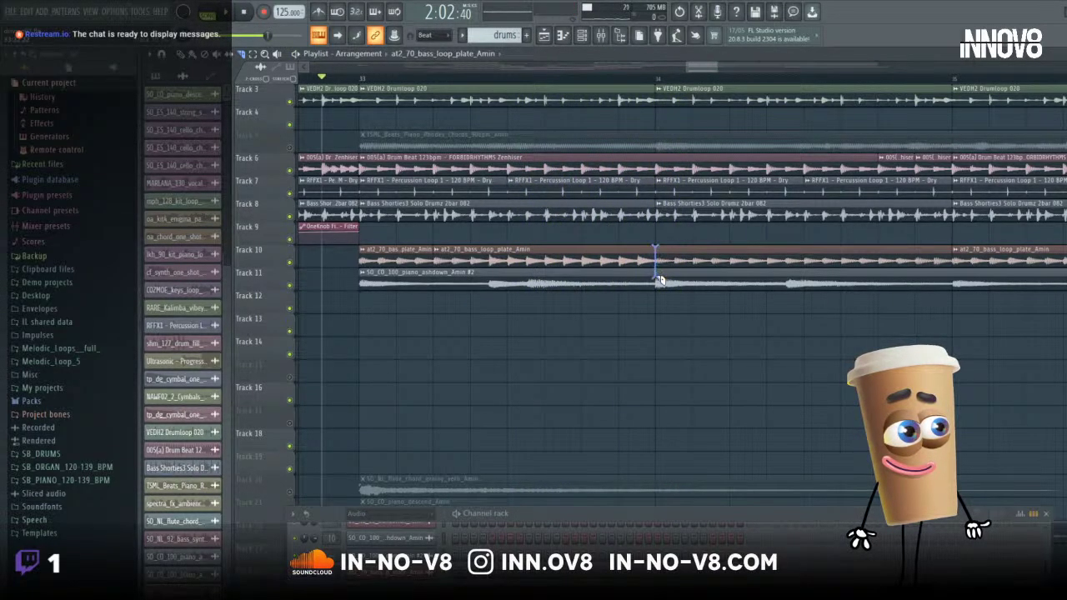
- Slice the bass loop clip on Track 10 at the start of bar 34 and play back the section
left_click_drag(658, 279, 658, 280)
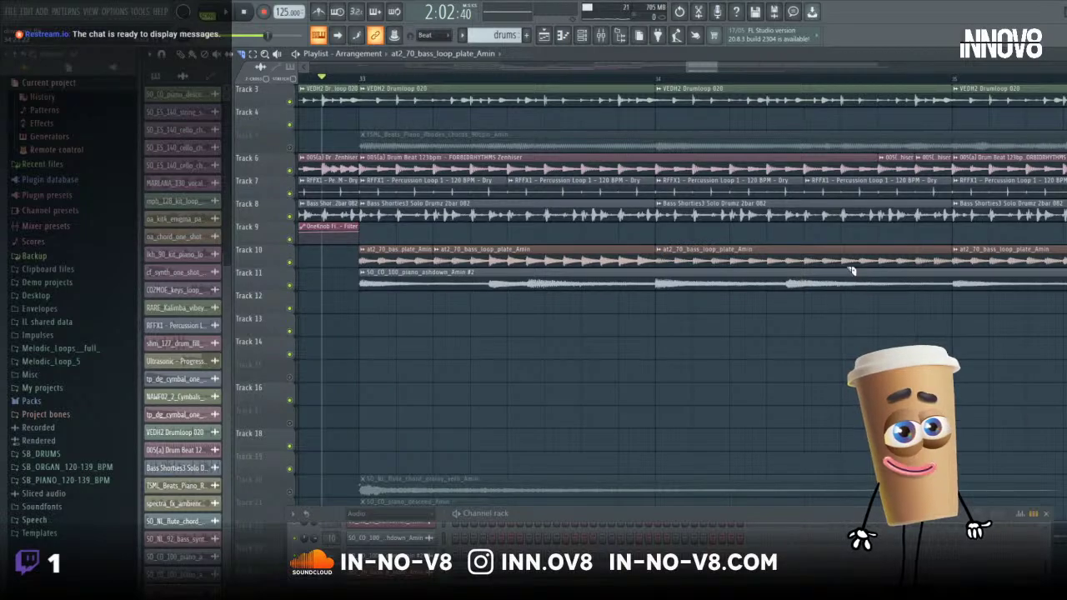
left_click(246, 13)
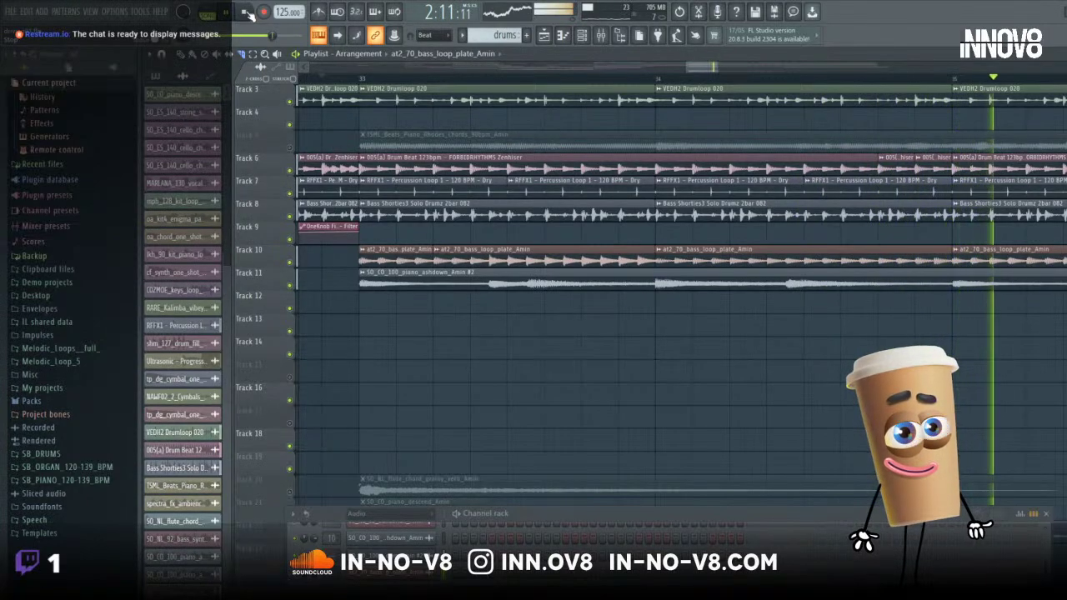
left_click(246, 12)
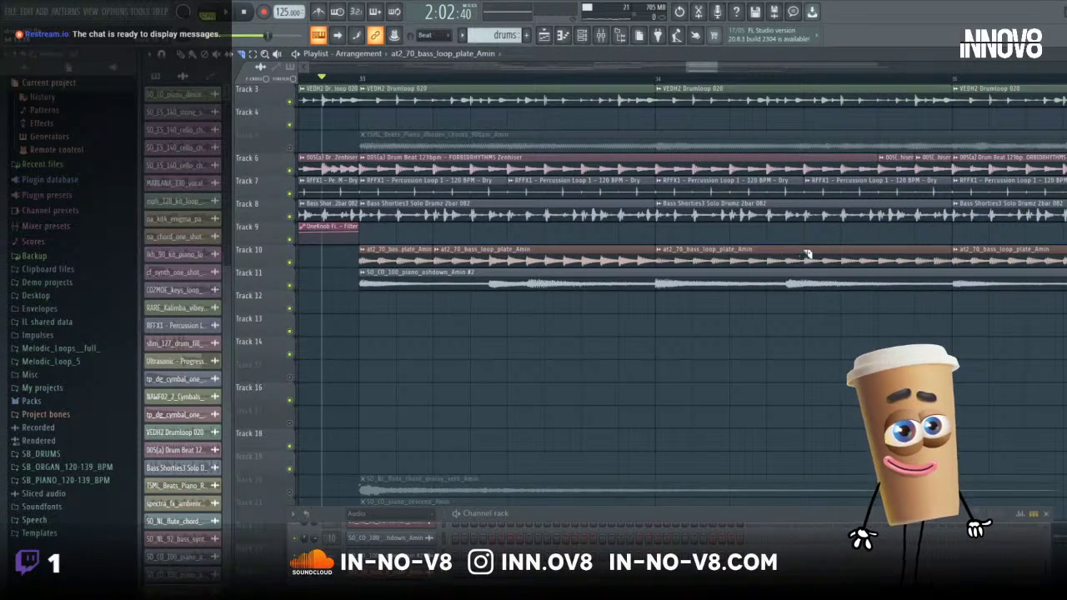
- Slice the Track 10 bass loop at the middle of bar 34 and delete the piece covering the bar's first half
left_click_drag(809, 275, 804, 279)
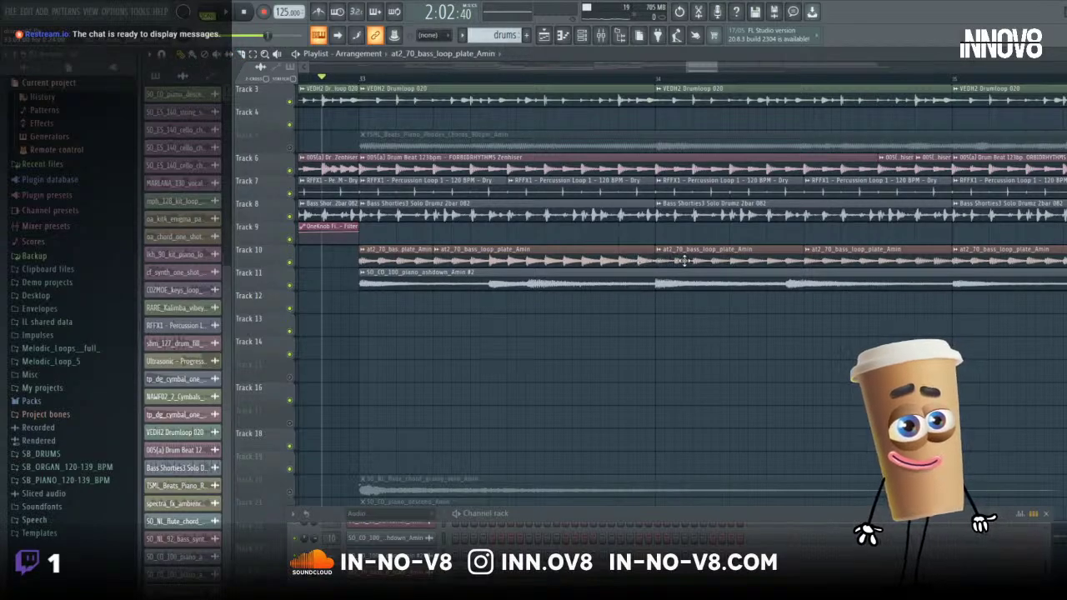
right_click(683, 261)
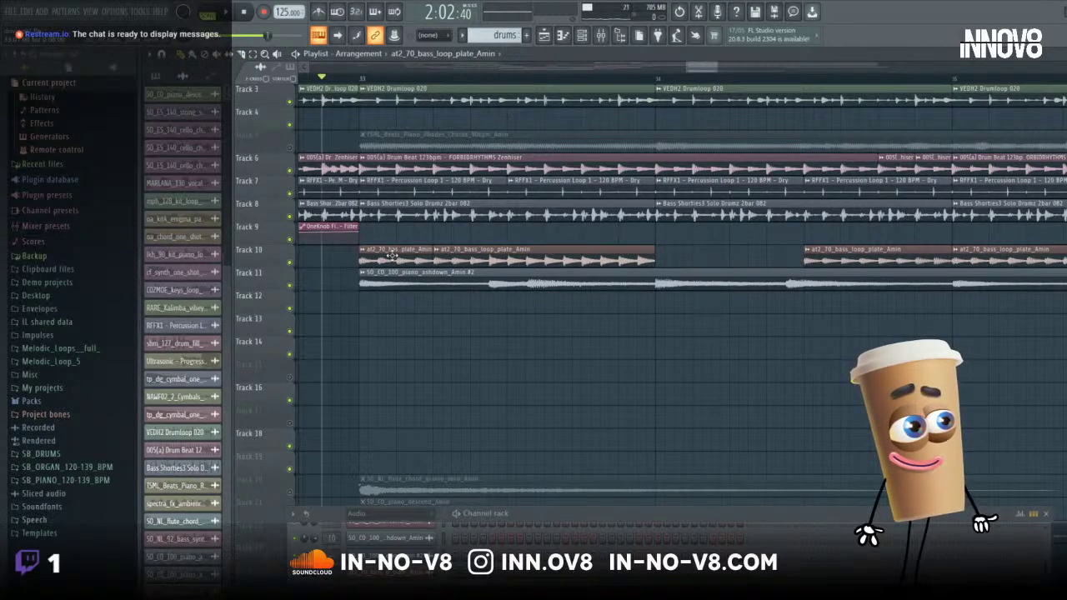
key("ctrl+a")
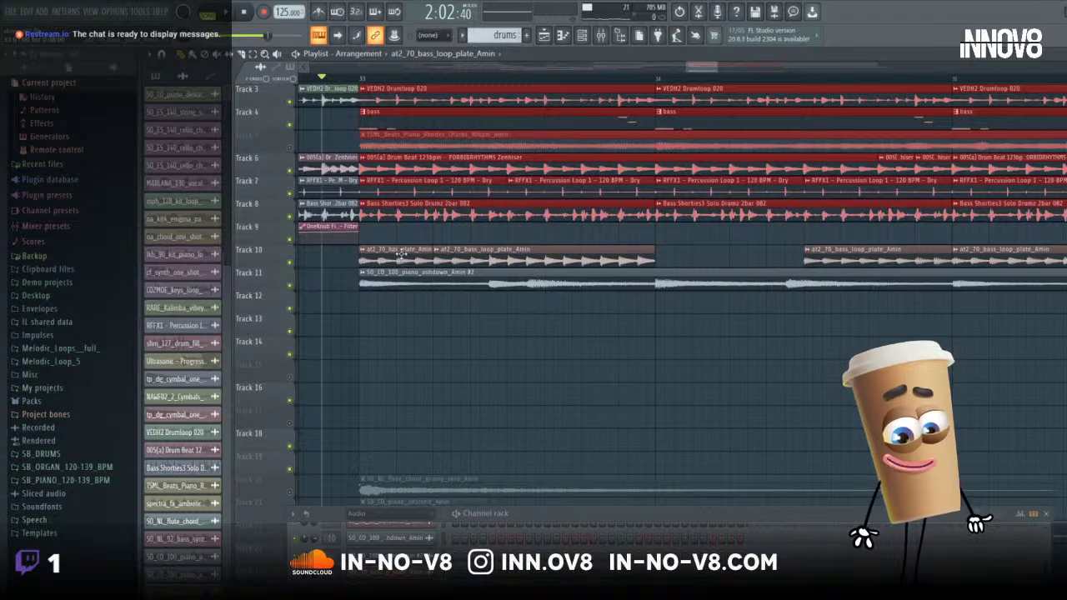
key("ctrl+z")
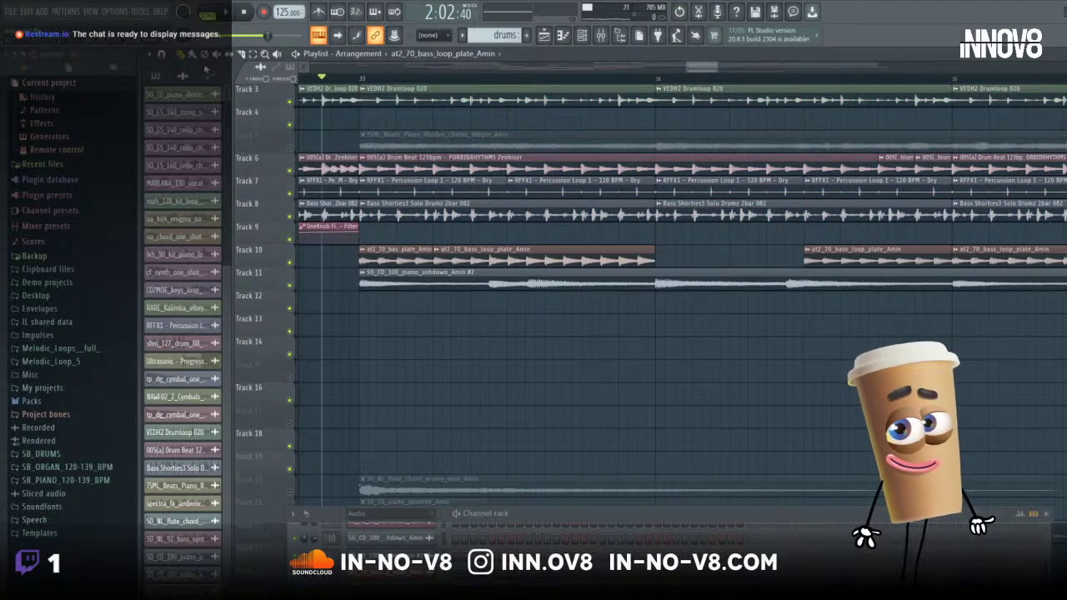
- Fill the gap in the first half of bar 34 on Track 10 with two copies of the one-beat bass slice from bar 33
left_click_drag(341, 266, 360, 260)
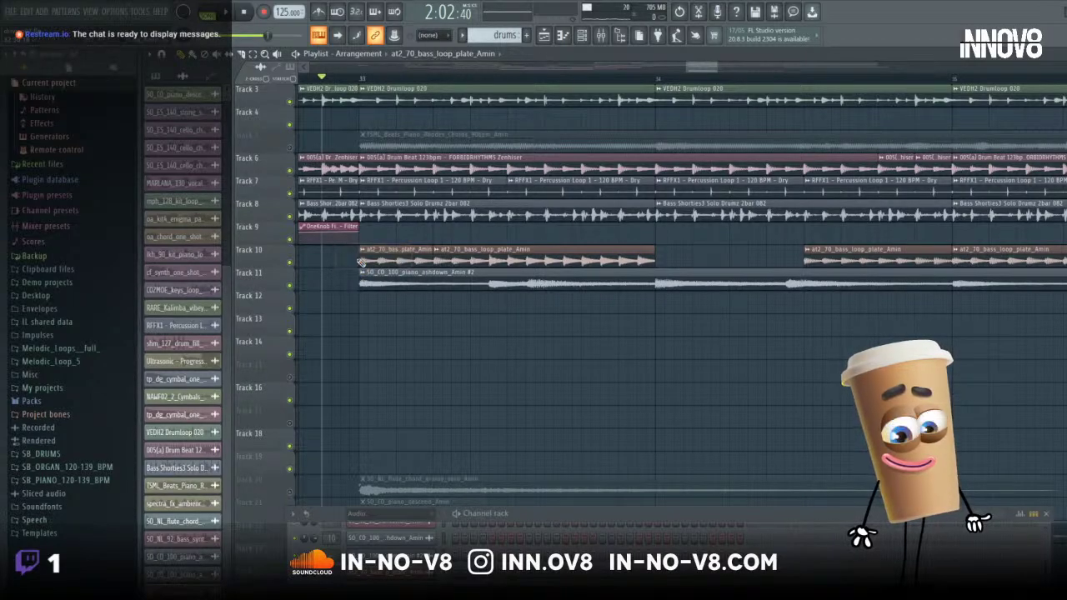
left_click(662, 259)
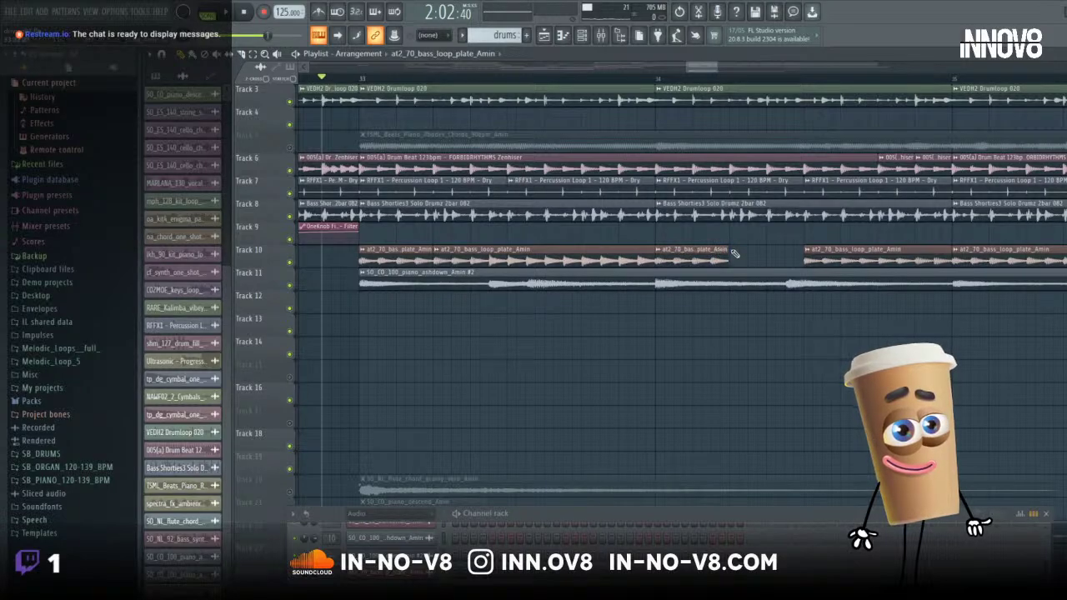
left_click_drag(706, 249, 708, 248)
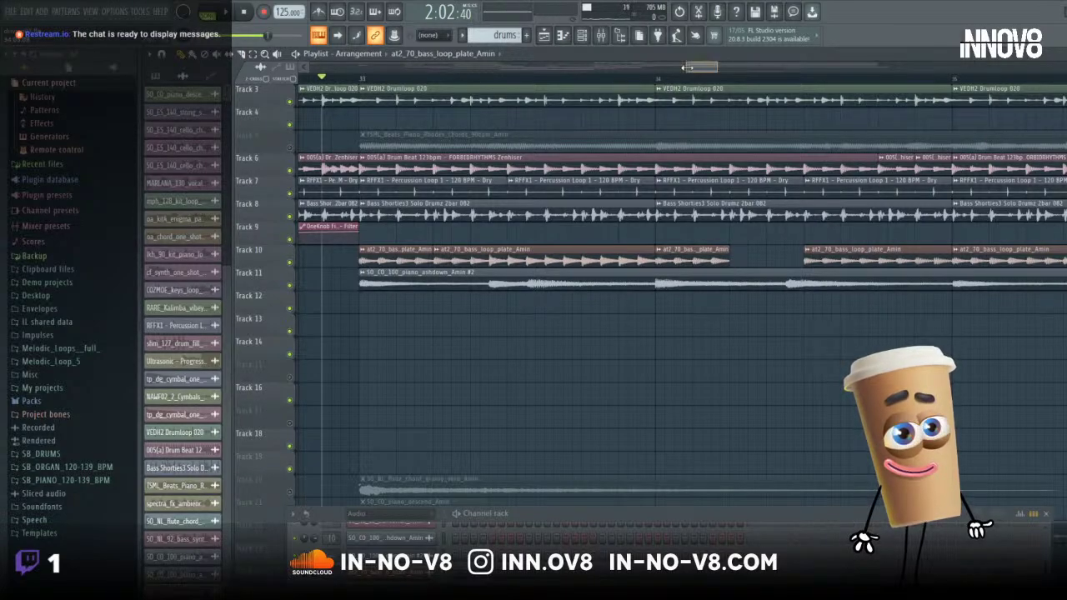
left_click_drag(686, 68, 704, 75)
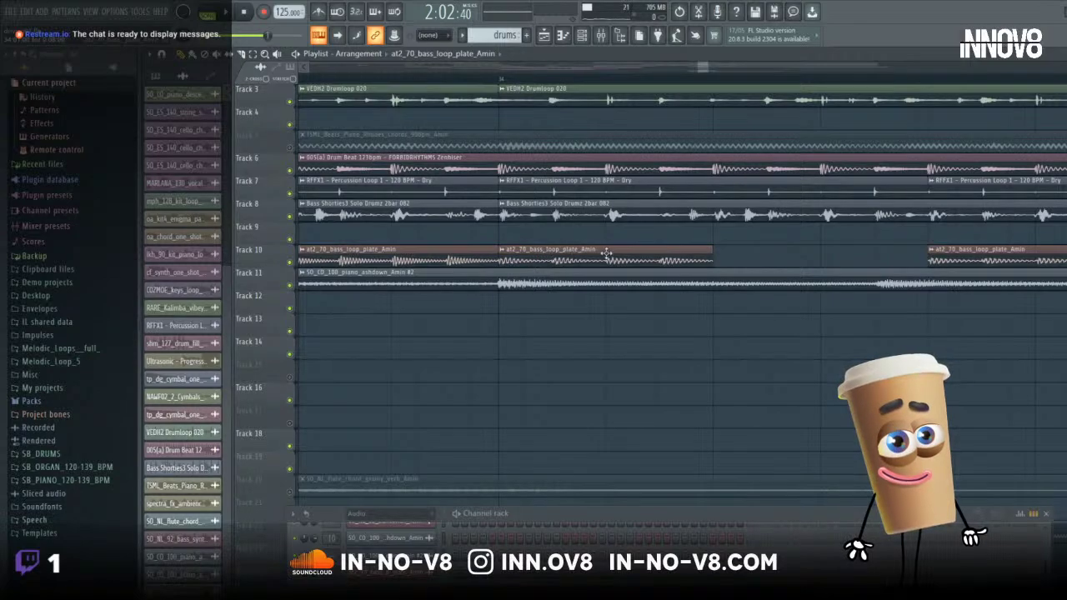
left_click(715, 253)
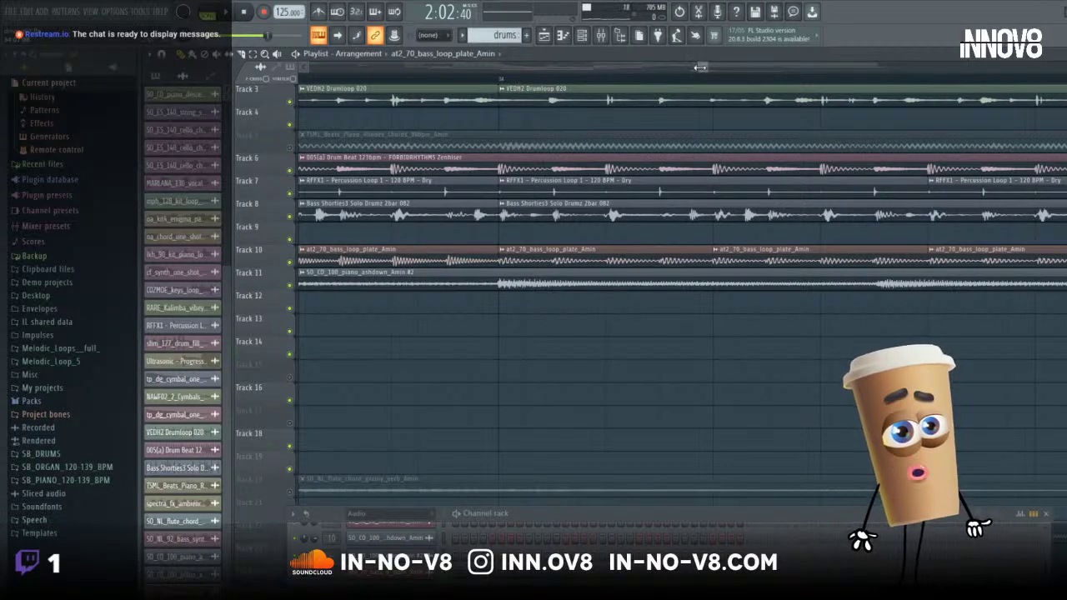
- Play back the section from just before bar 33, replaying it from bar 33 to check the rearranged bass slices
left_click_drag(701, 66, 679, 67)
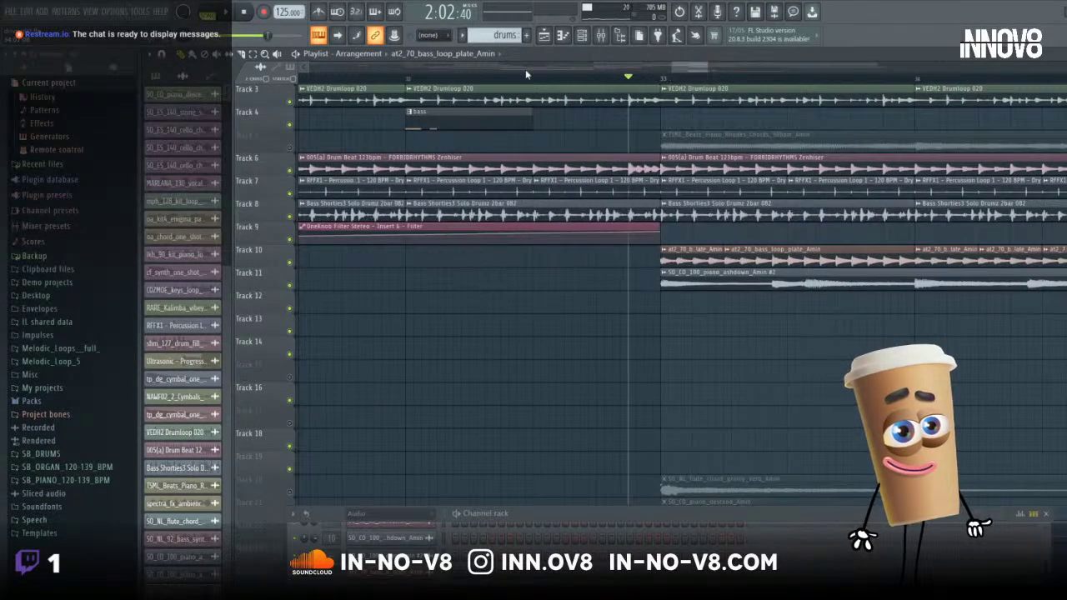
left_click(239, 12)
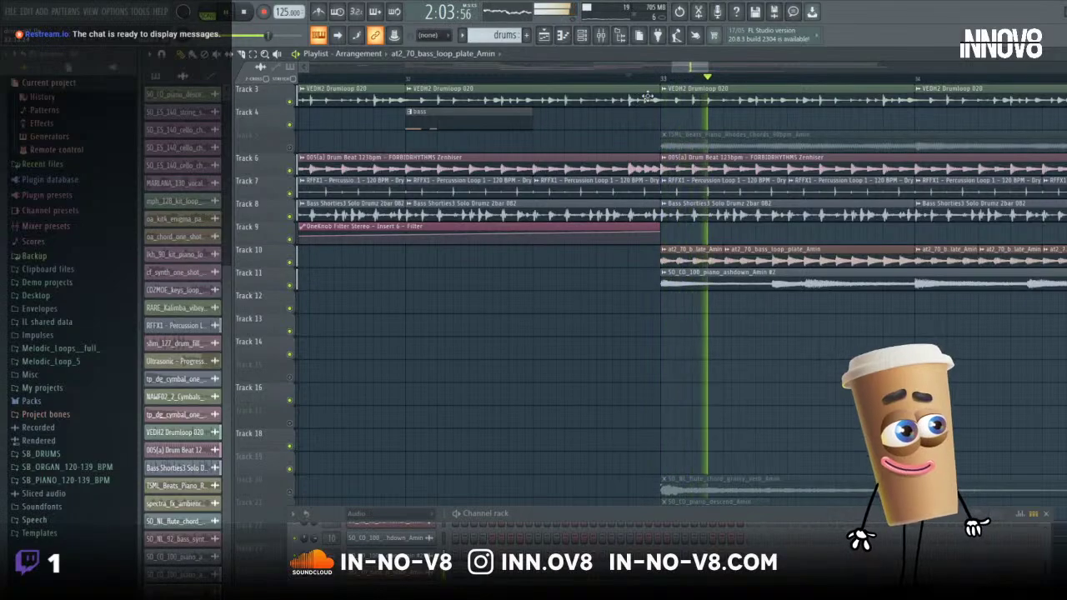
left_click_drag(702, 70, 727, 70)
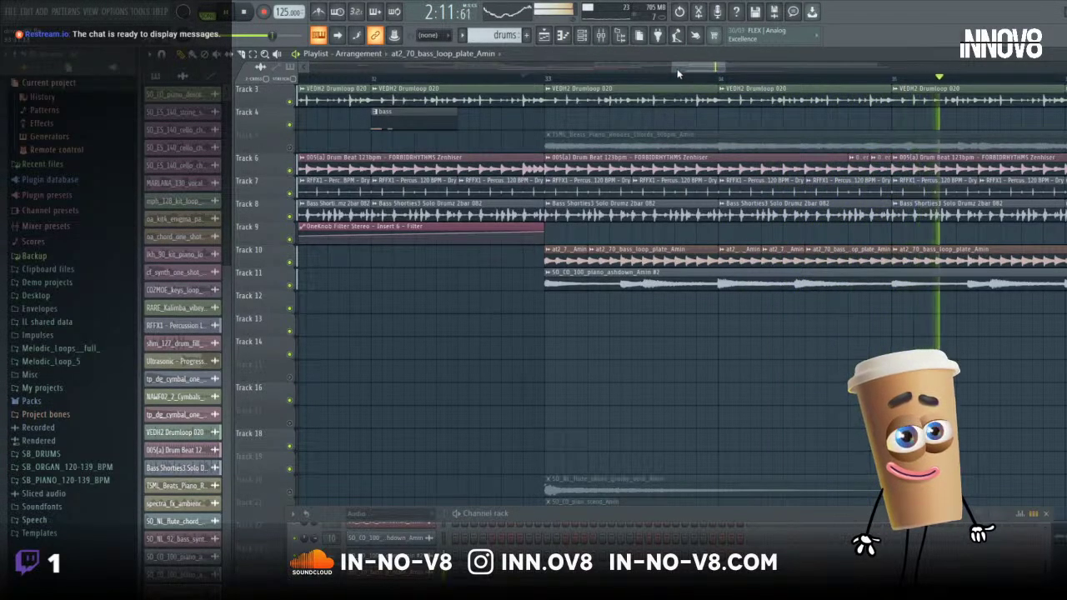
left_click(546, 79)
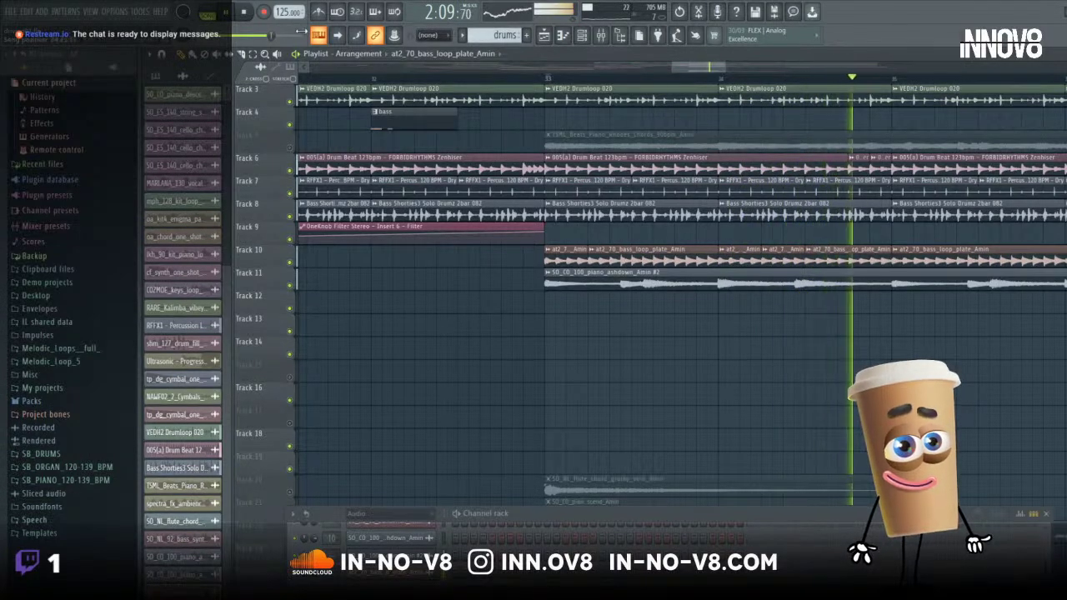
left_click(244, 11)
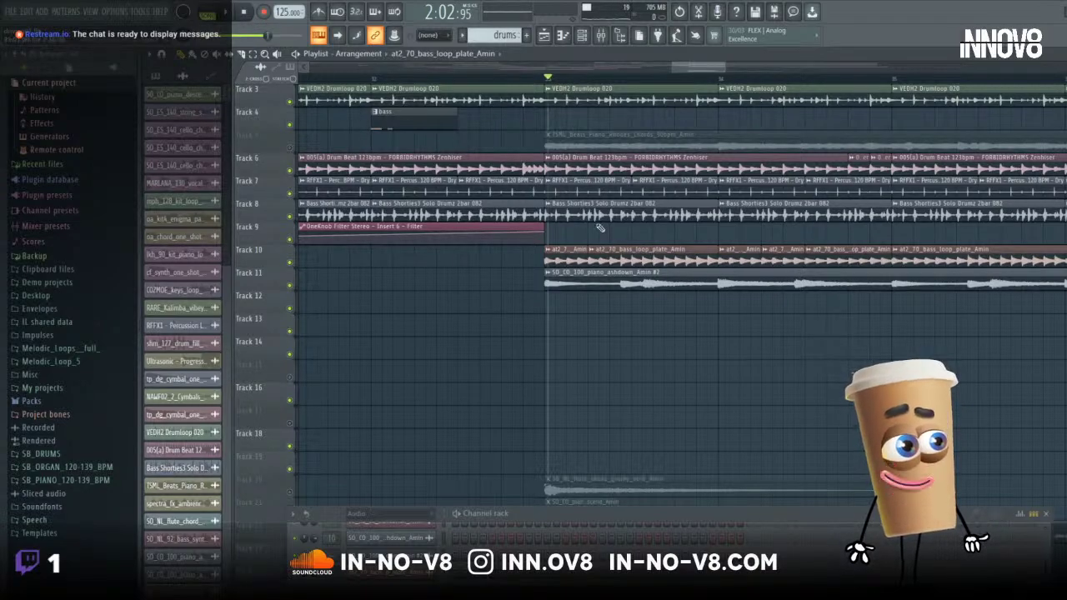
- Delete the bass slice at the start of bar 34, extend the preceding clip to the second beat, and audition the change
right_click(738, 260)
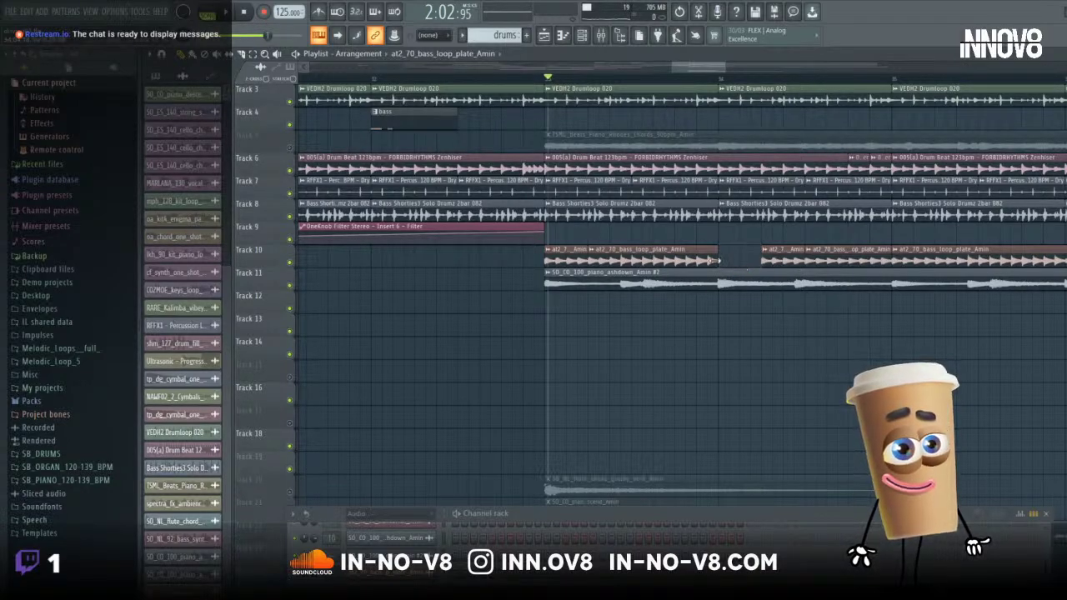
left_click_drag(717, 260, 756, 265)
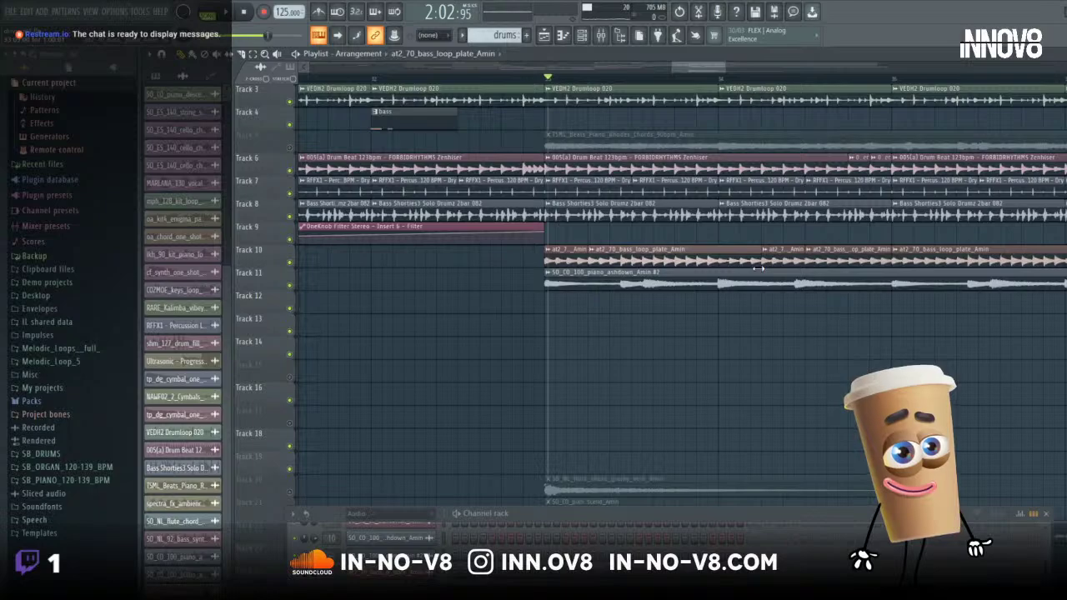
key("space")
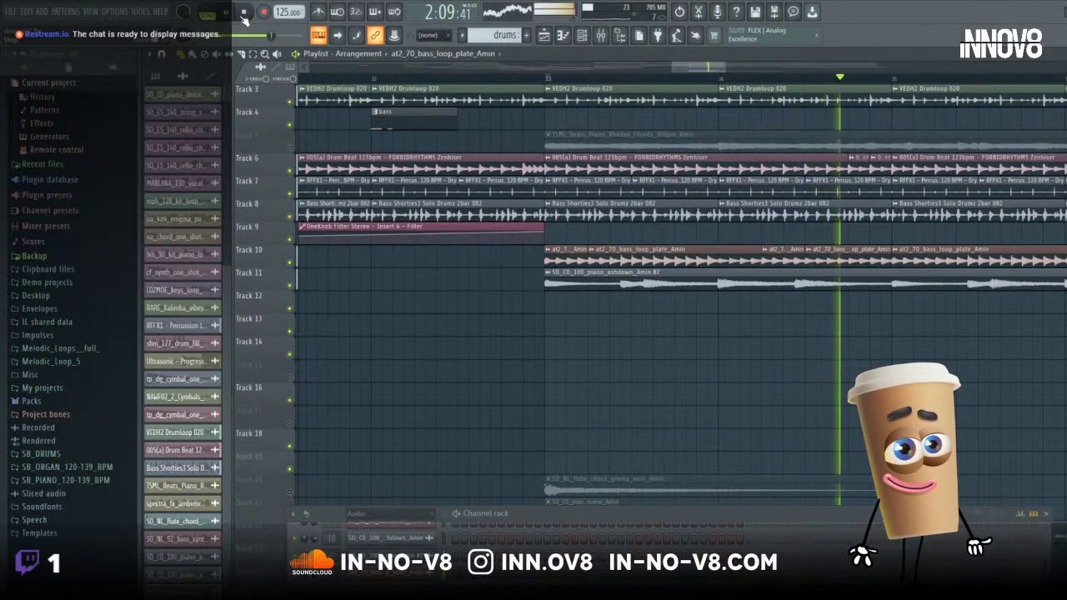
left_click(243, 13)
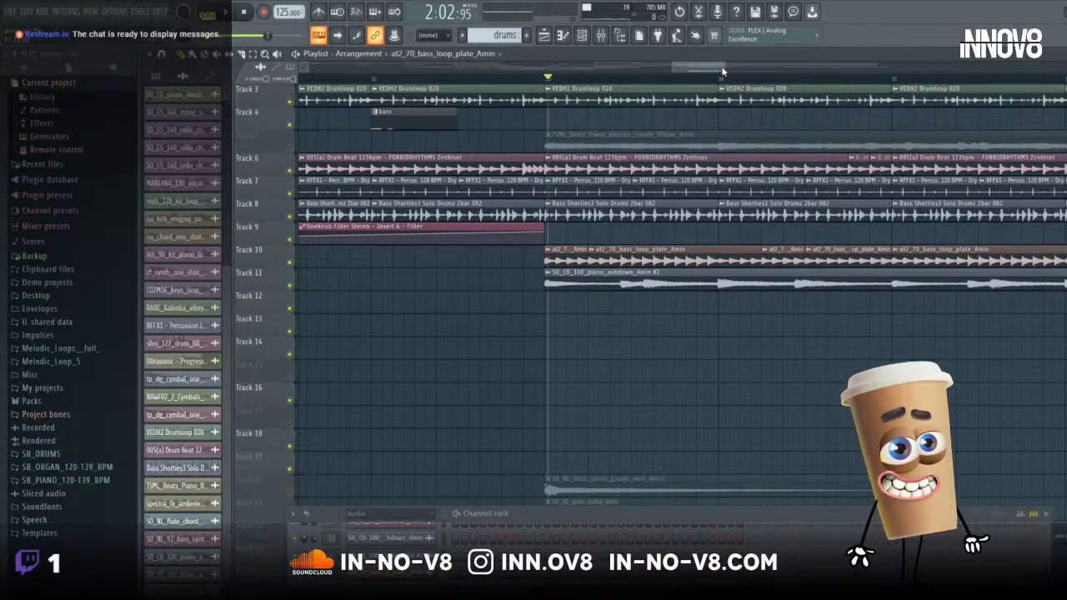
- Play back the arrangement from bar 33 repeatedly to review how the edited bass loop sits with the drums and piano
left_click_drag(721, 66, 765, 66)
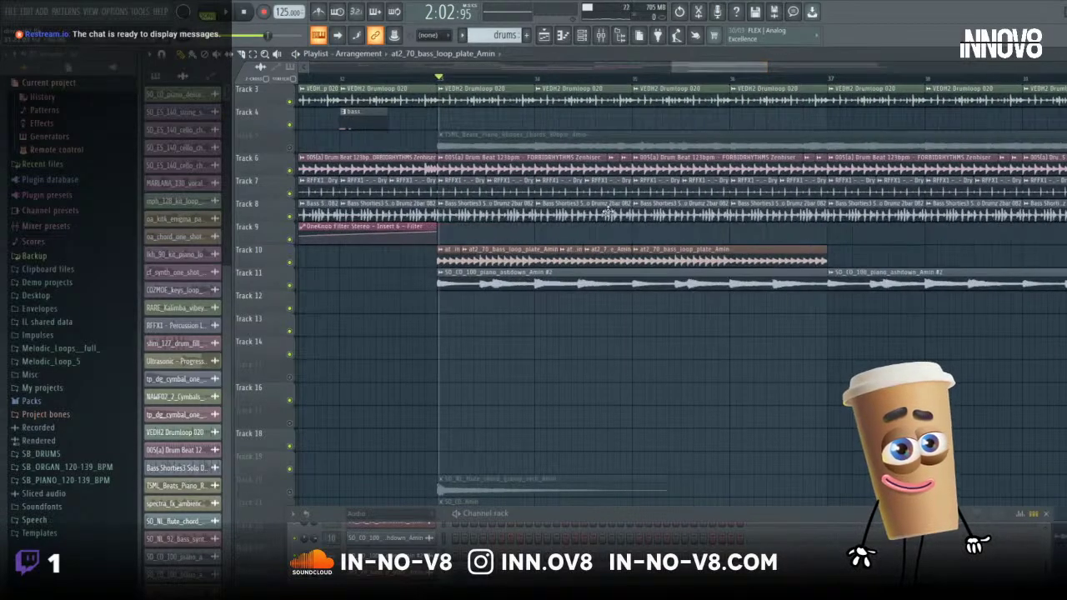
left_click(241, 14)
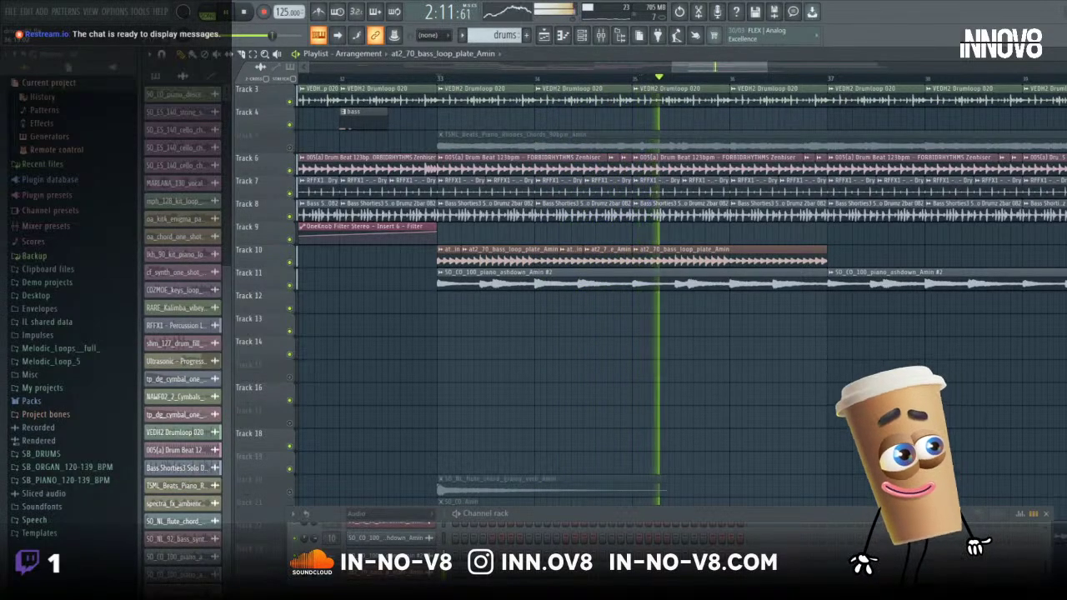
scroll(688, 75, "up", 3)
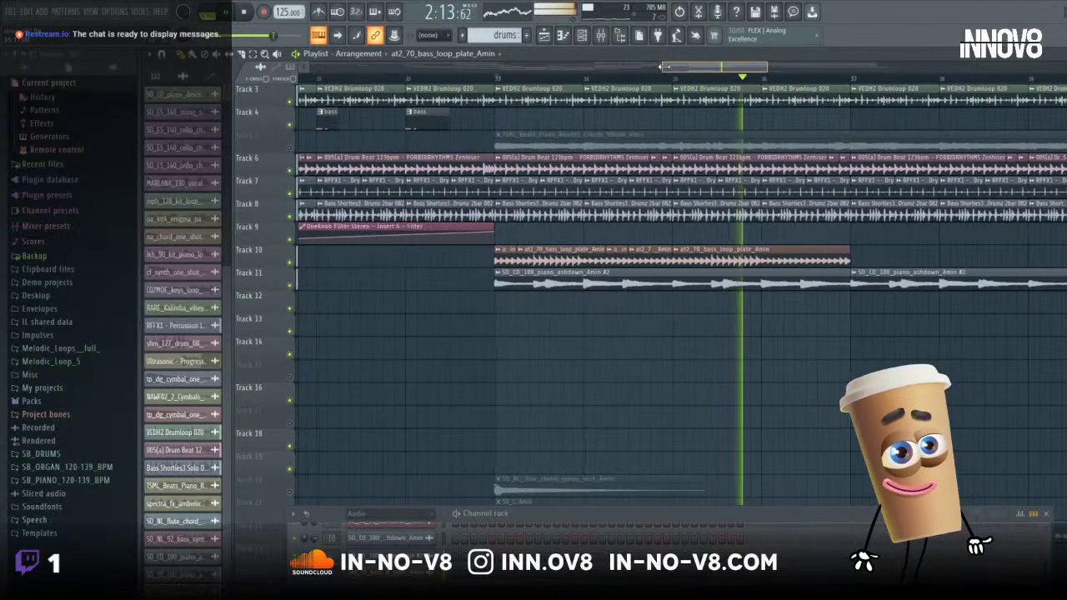
scroll(688, 75, "down", 1)
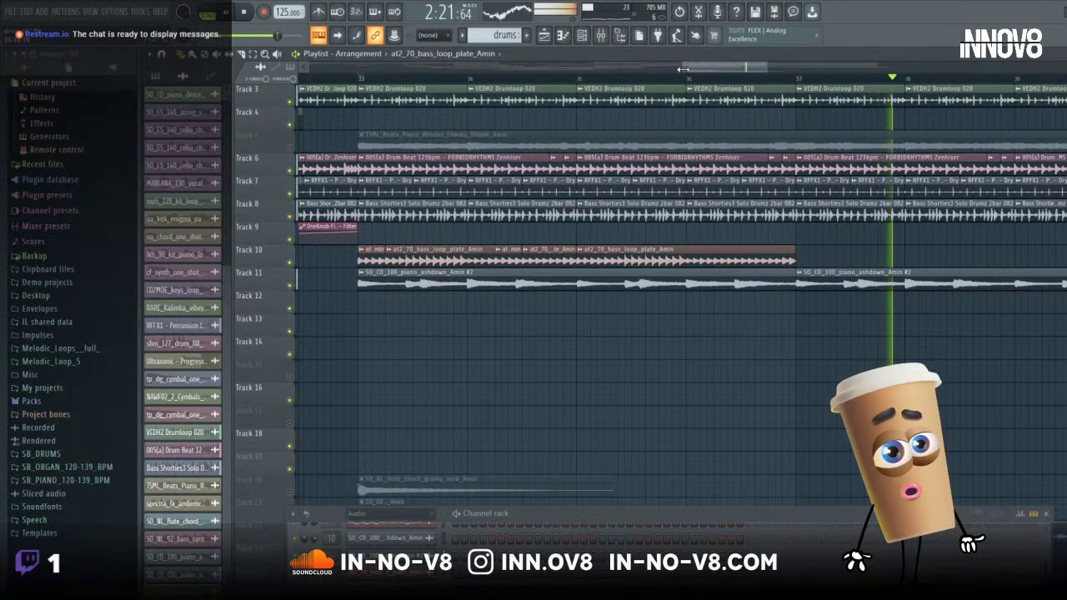
left_click(269, 35)
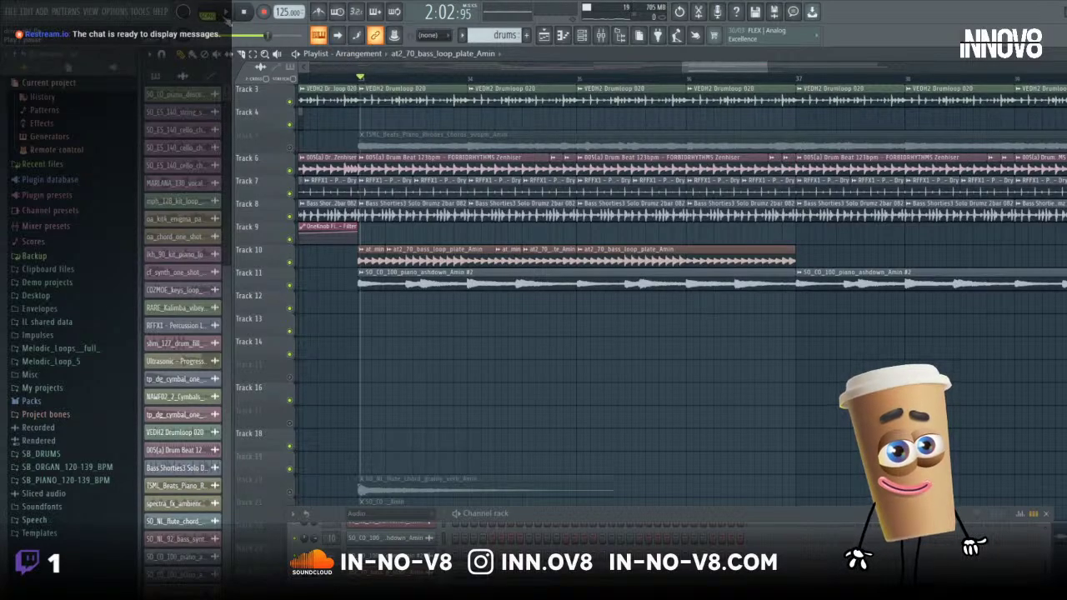
left_click(244, 12)
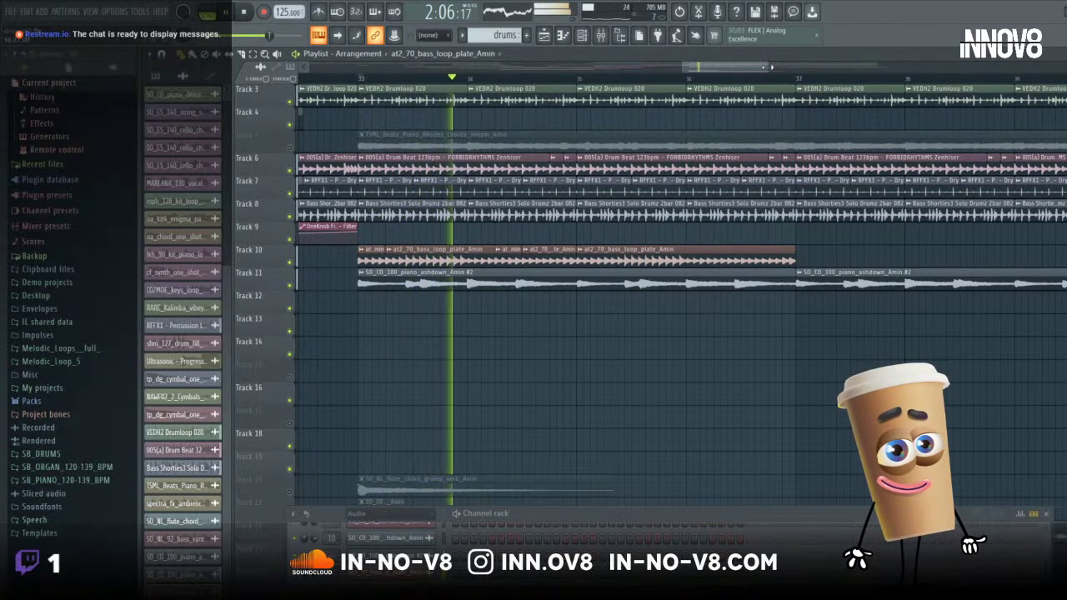
key("Page_Up")
key("Page_Up")
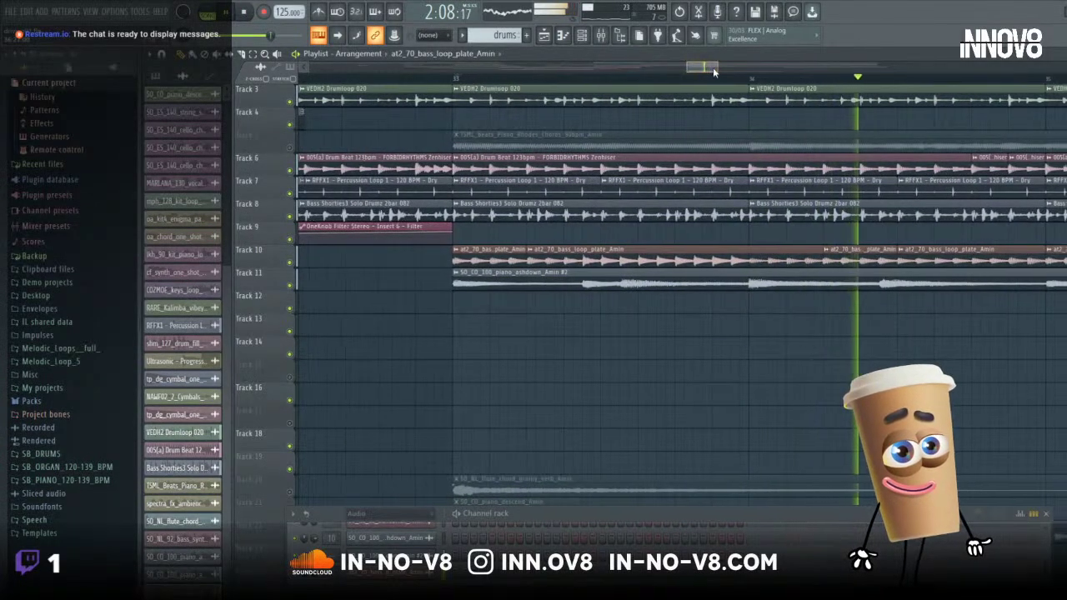
left_click_drag(714, 68, 711, 68)
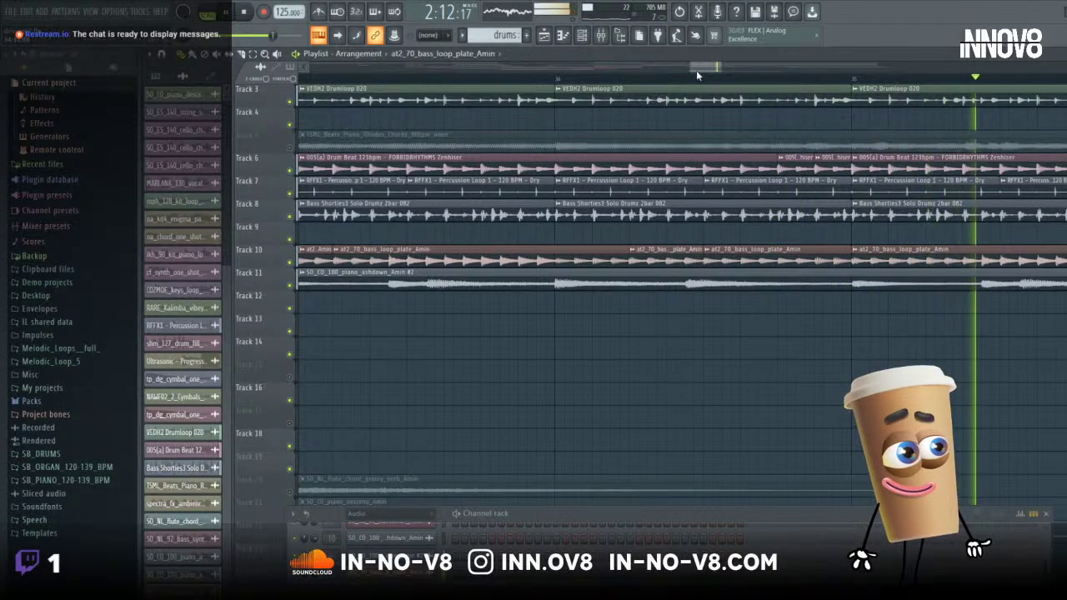
left_click_drag(693, 69, 688, 70)
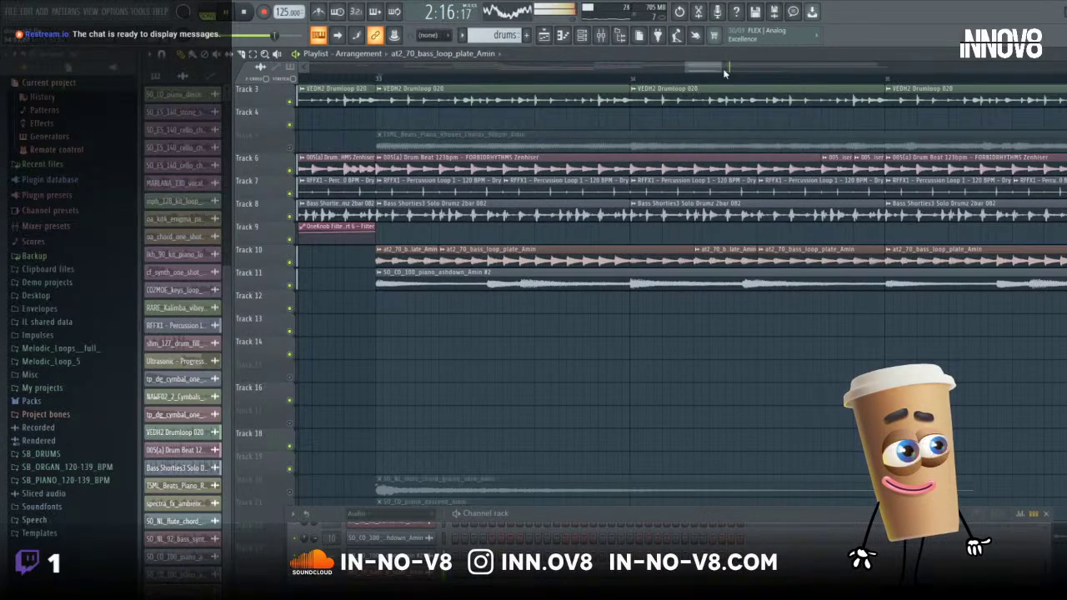
left_click_drag(728, 68, 729, 72)
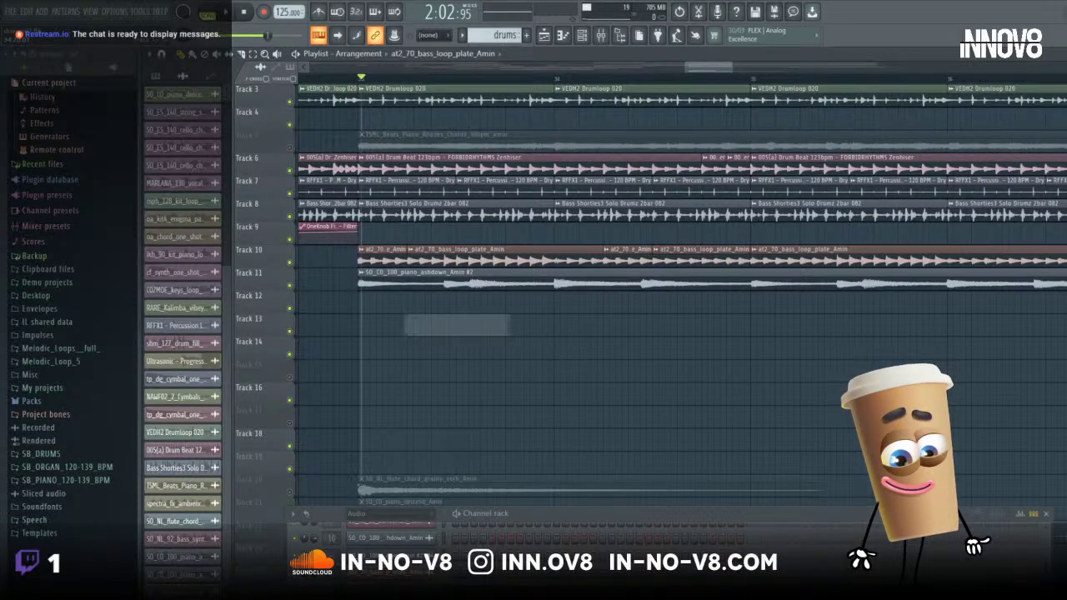
- Place the ff_dph_124_bass_loop_arc_Amin clip at bar 33 on Track 12 and check the playlist's snap options
left_click_drag(408, 303, 409, 302)
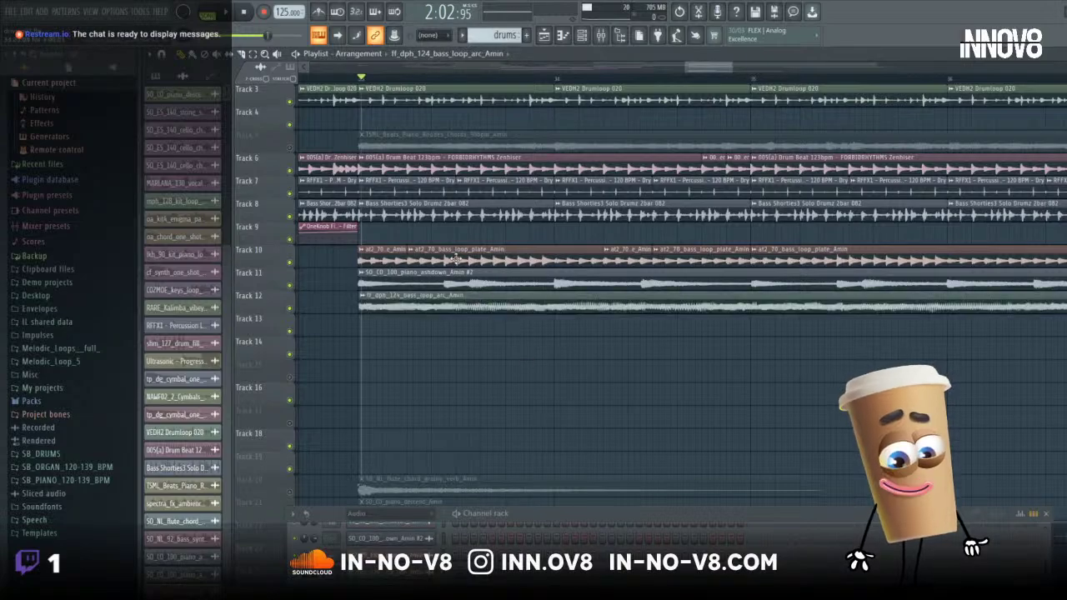
left_click(161, 54)
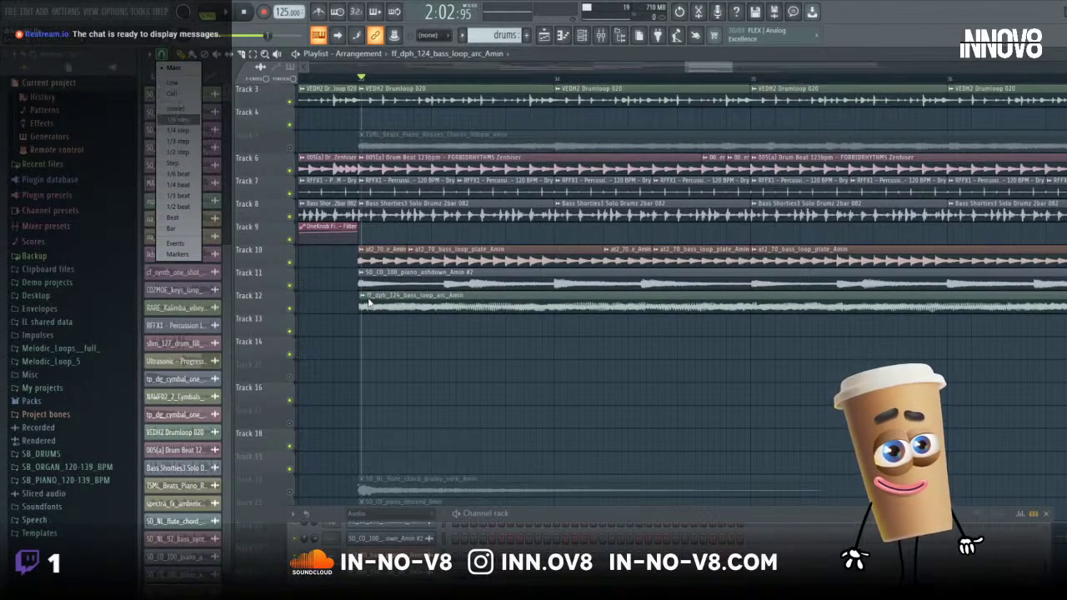
left_click_drag(380, 298, 380, 293)
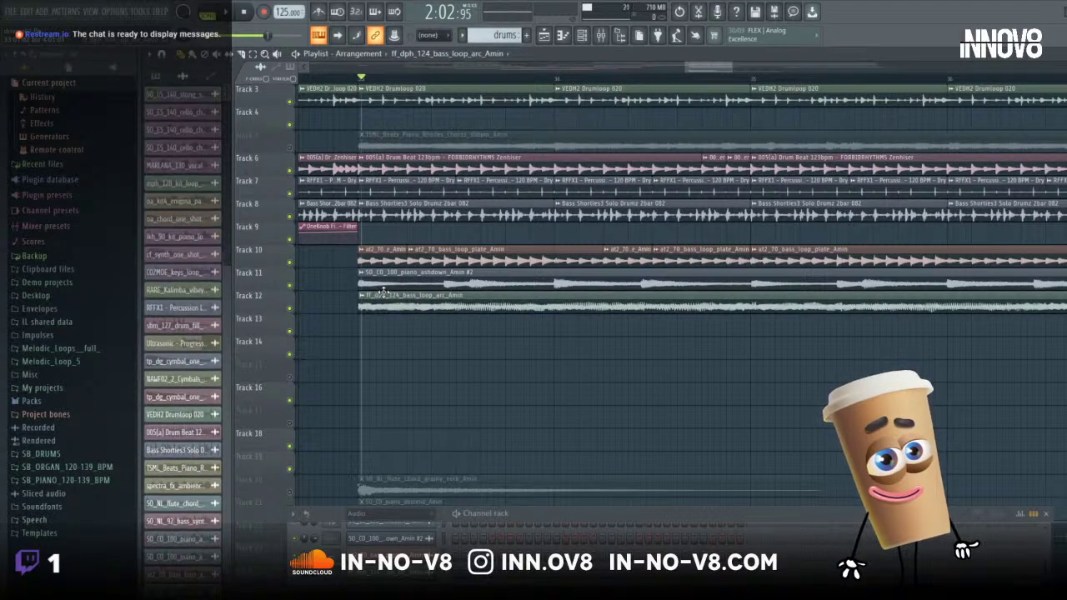
- Assign a tempo of 124 BPM to the ff_dph_124_bass_loop_arc_Amin sample on Track 12 with Detect tempo, repeating the entry once
left_click(363, 302)
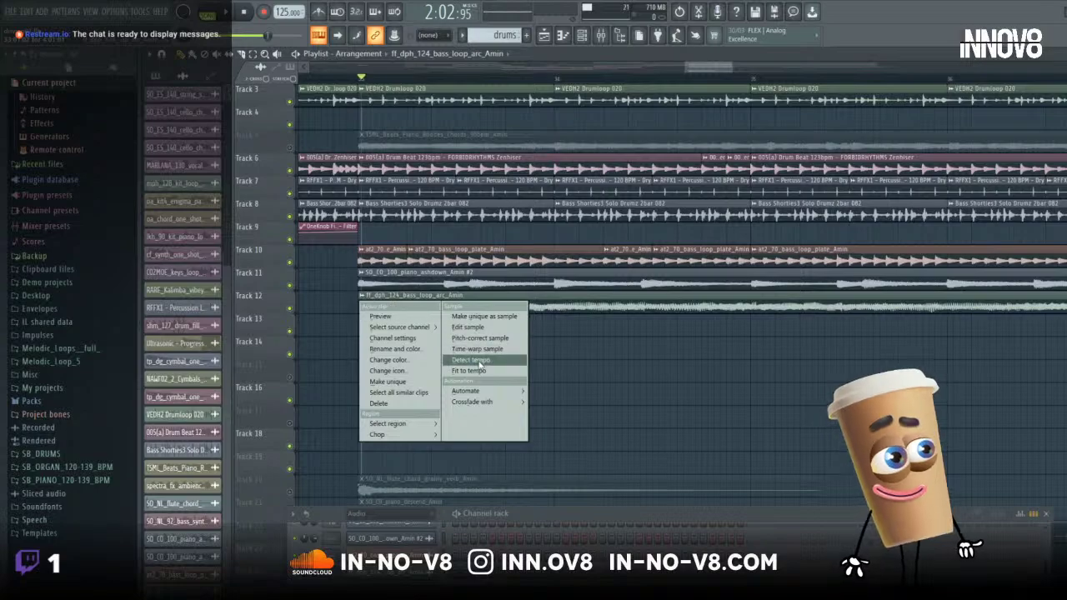
left_click(475, 361)
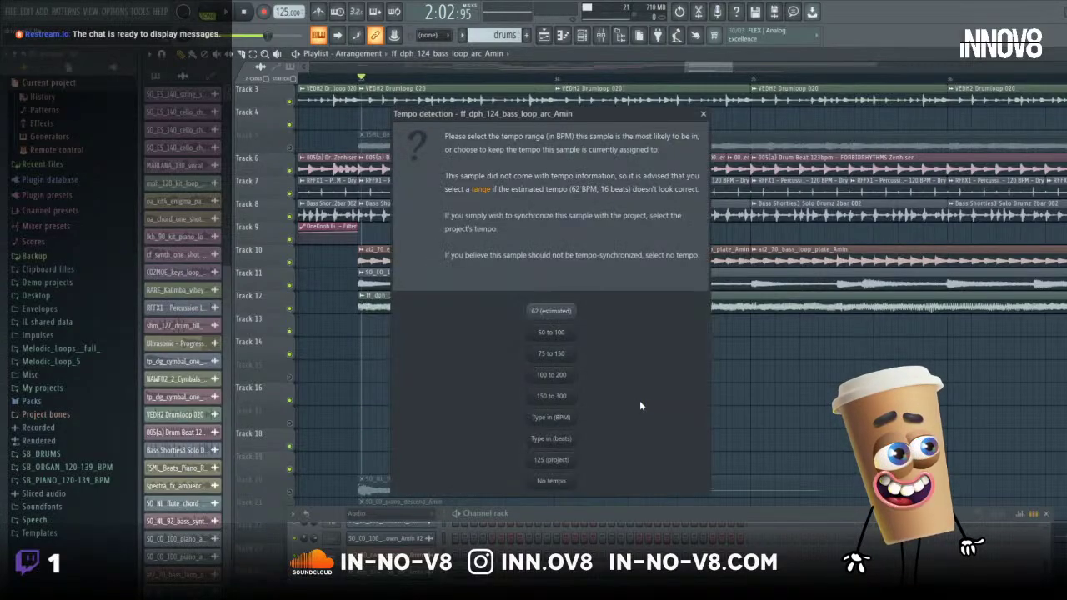
left_click(552, 418)
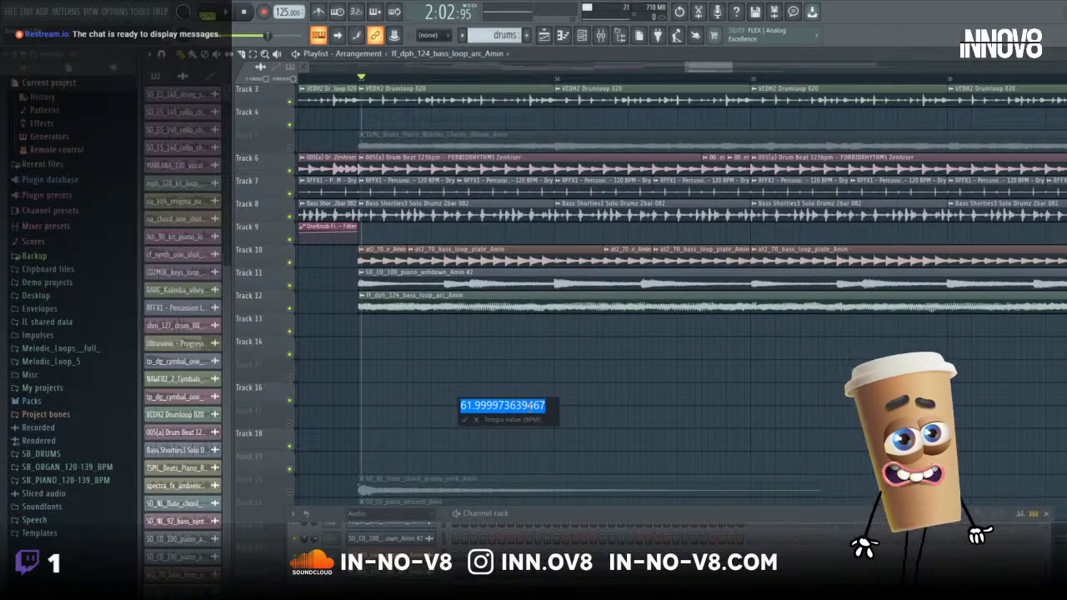
type("124")
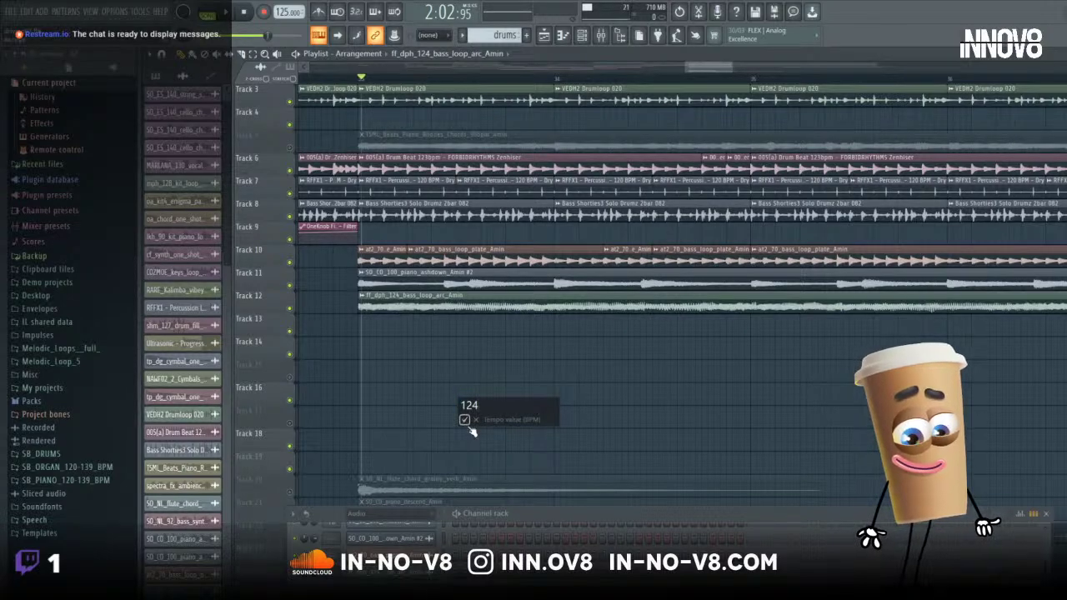
key("Return")
left_click(652, 350)
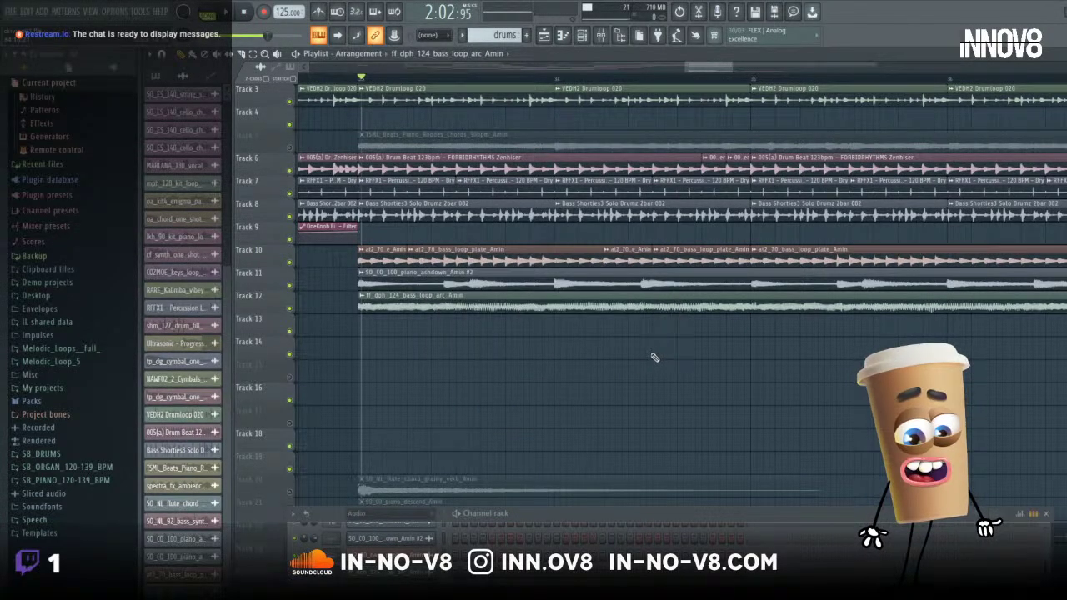
left_click(362, 296)
left_click(470, 365)
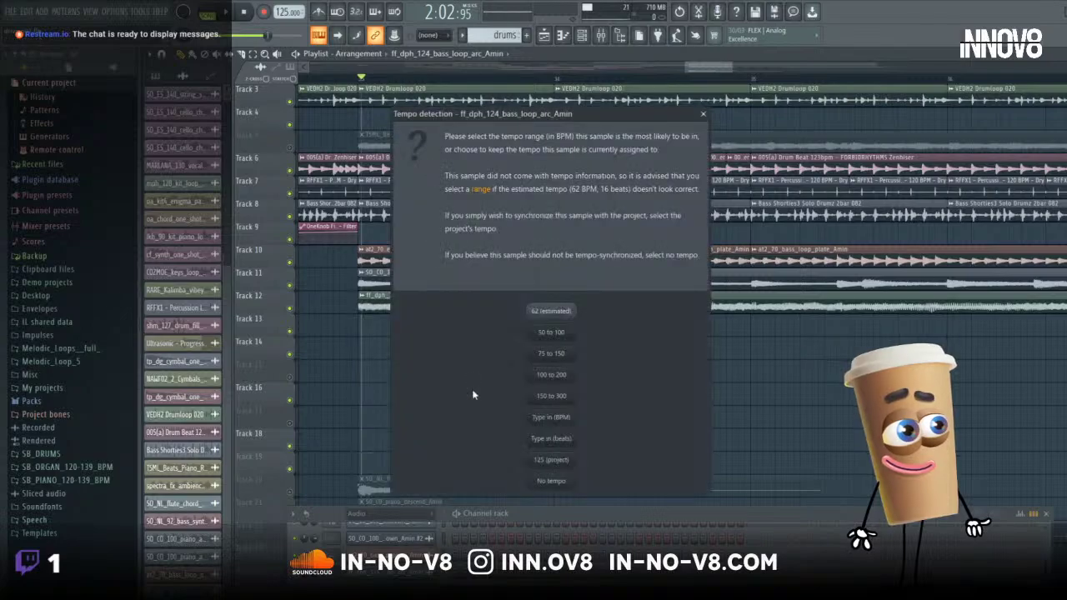
left_click(544, 423)
key("BackSpace")
type("124")
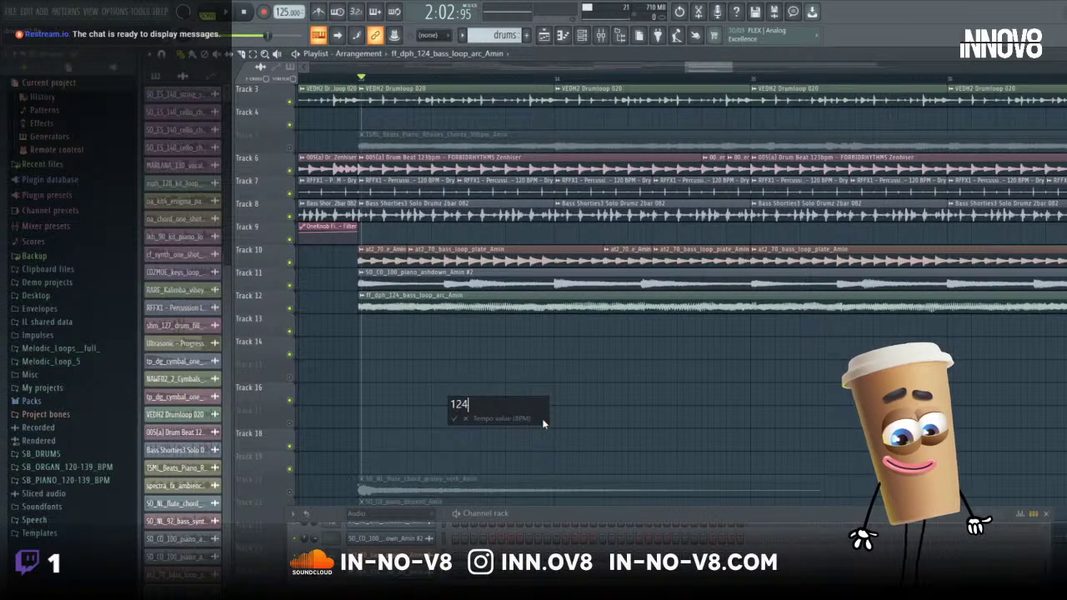
key("Return")
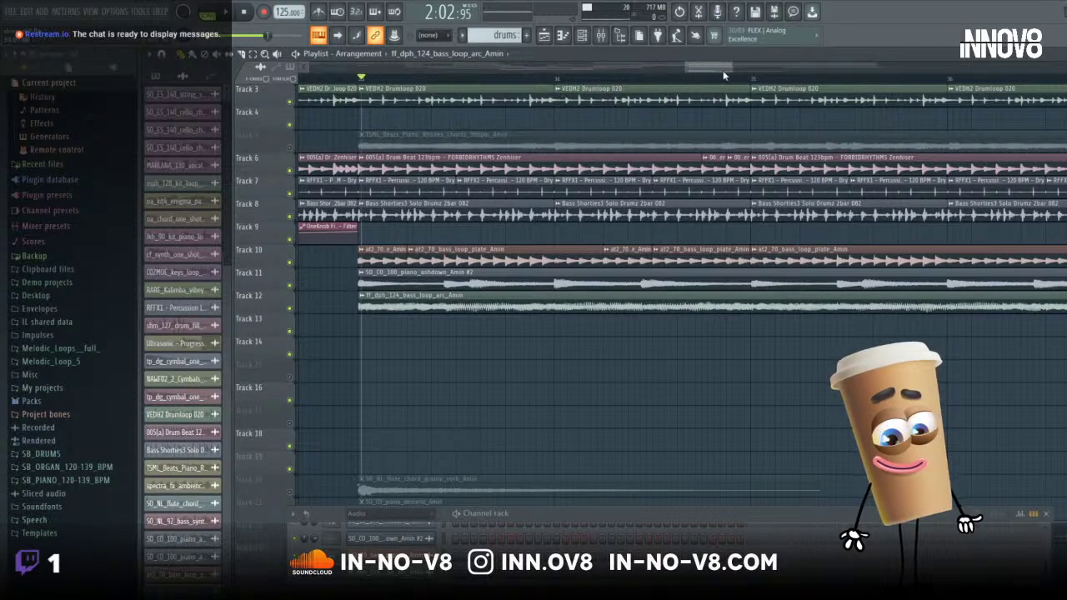
- Mute Track 10 and play the section from bar 33 to audition the Track 12 bass loop with the drums and piano
mouse_move(732, 68)
left_mouse_down()
mouse_move(792, 74)
mouse_move(735, 73)
left_mouse_up()
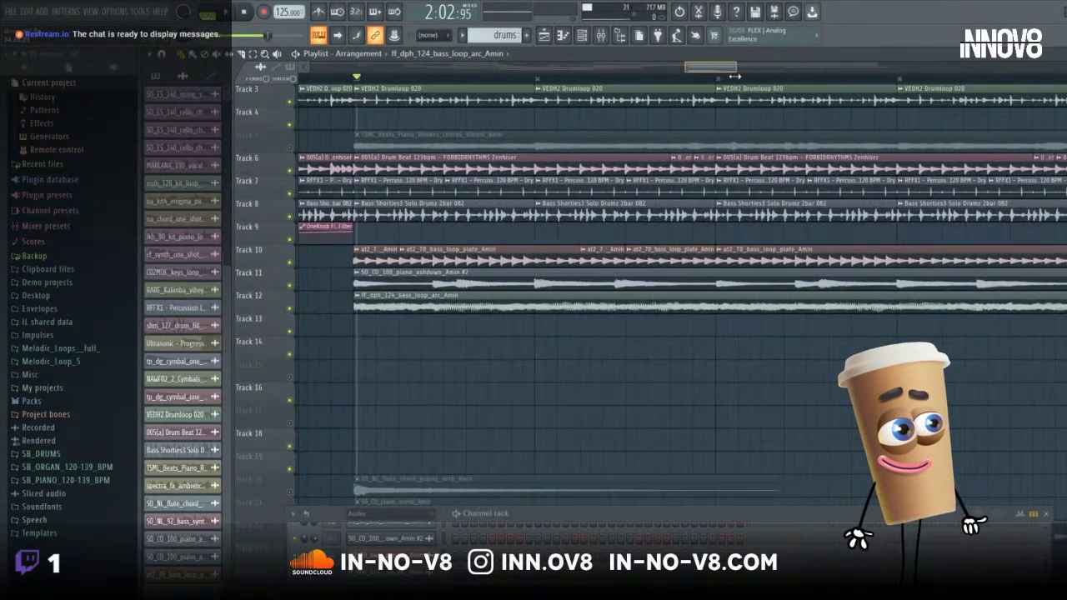
left_click(290, 264)
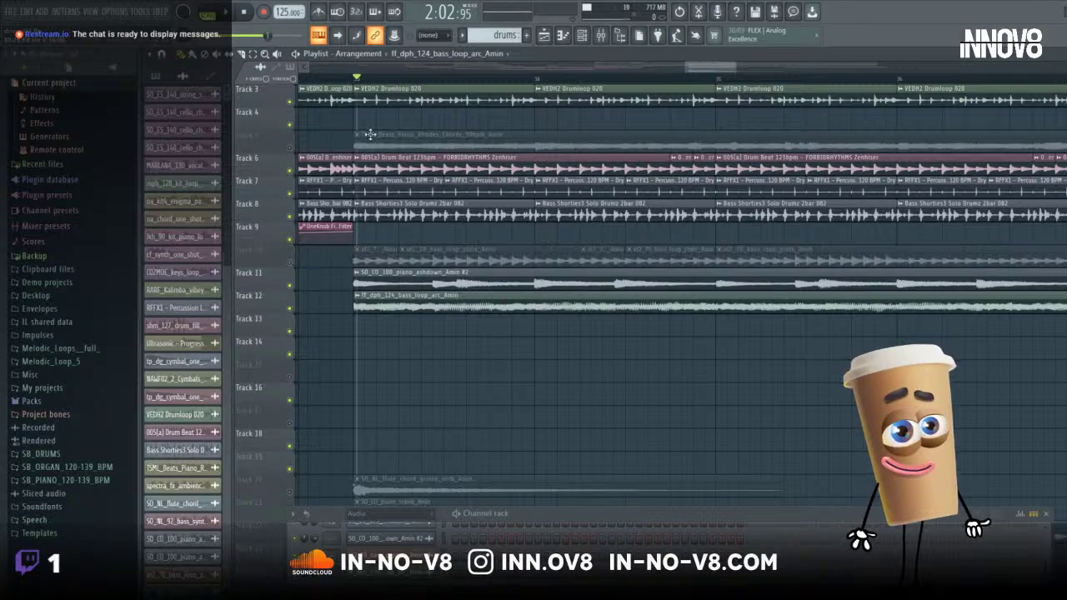
key("space")
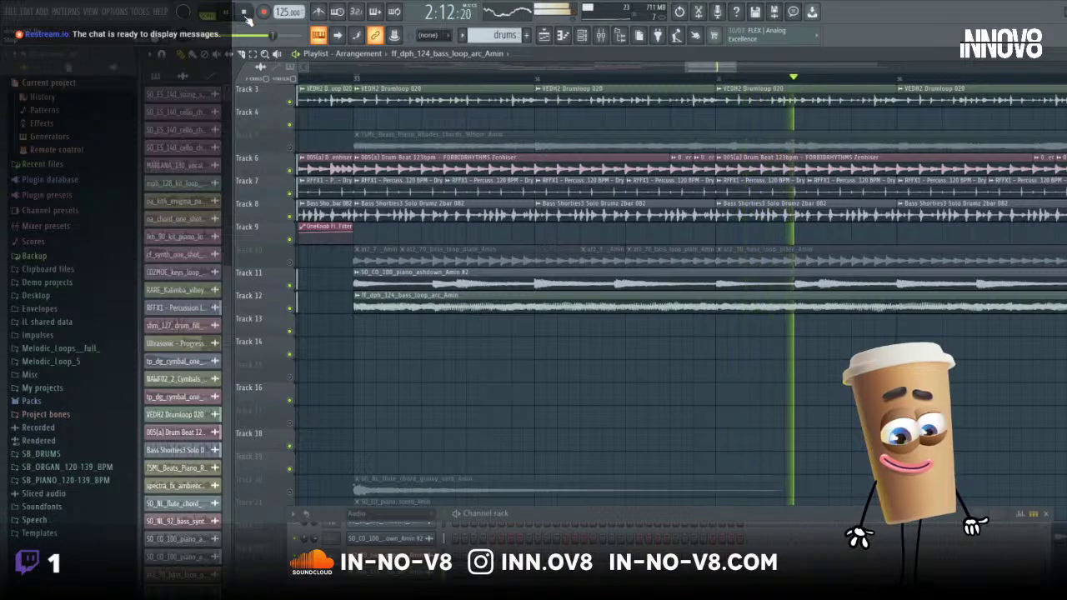
left_click(244, 13)
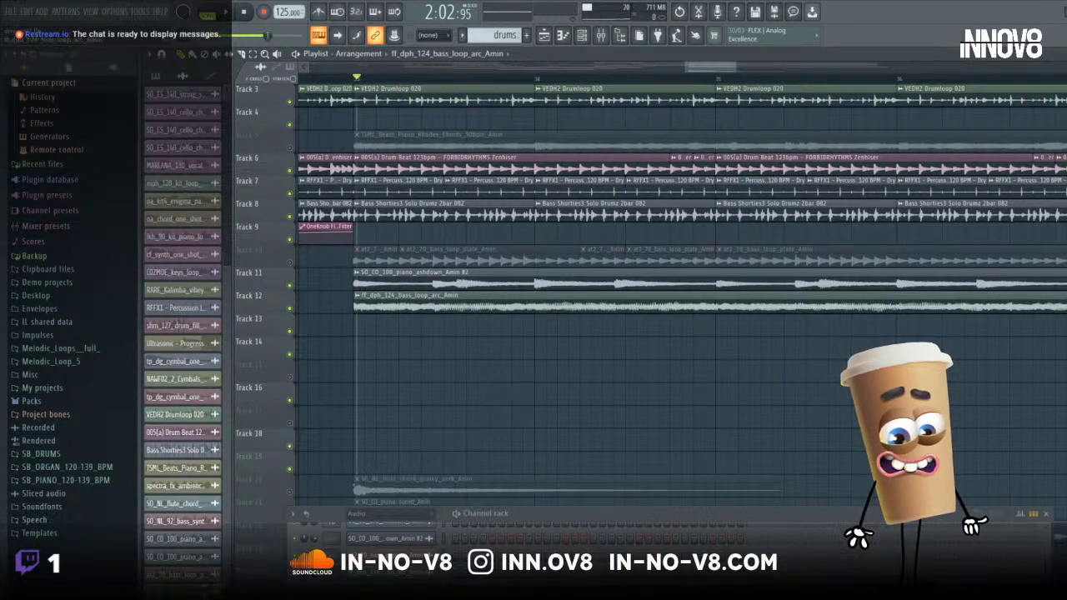
- Delete the ff_dph_124_bass_loop_arc_Amin channel, and unmute Track 10 to play back its bass slices from bar 33
right_click(204, 457)
key("alt+Delete")
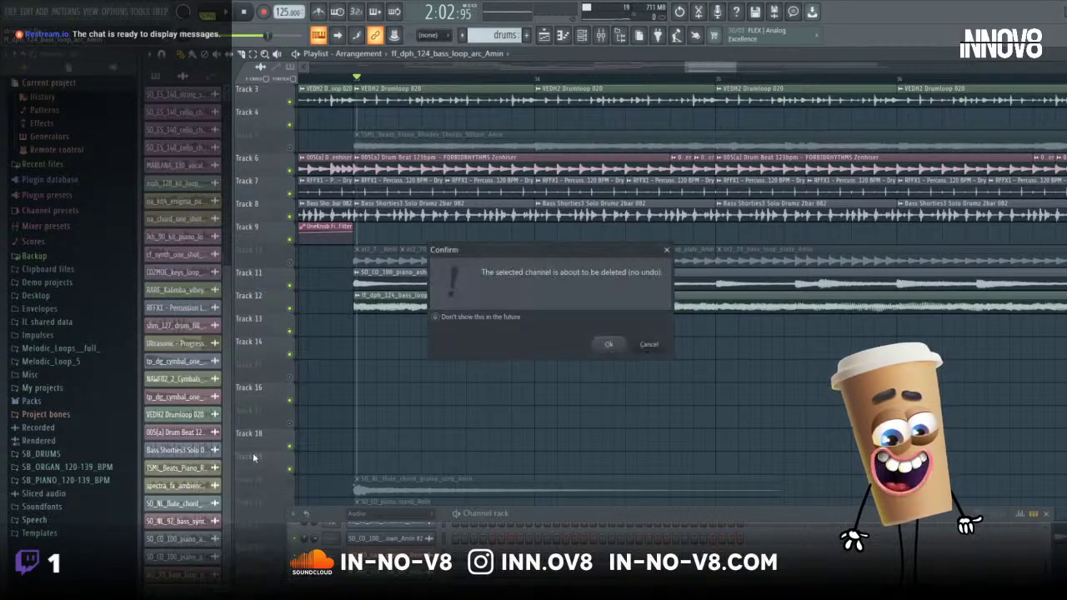
left_click(606, 346)
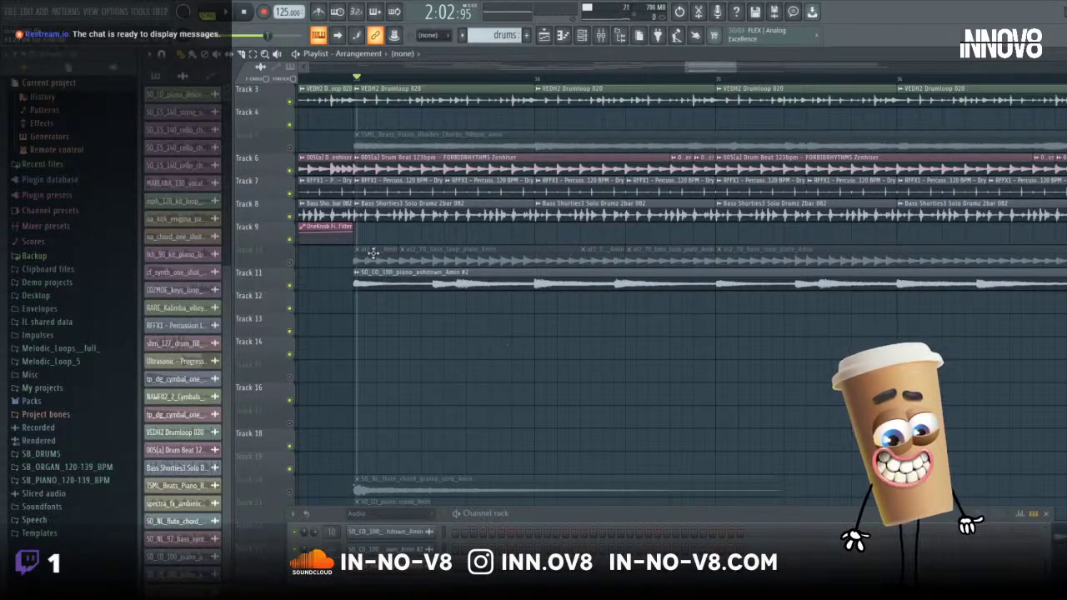
left_click(291, 264)
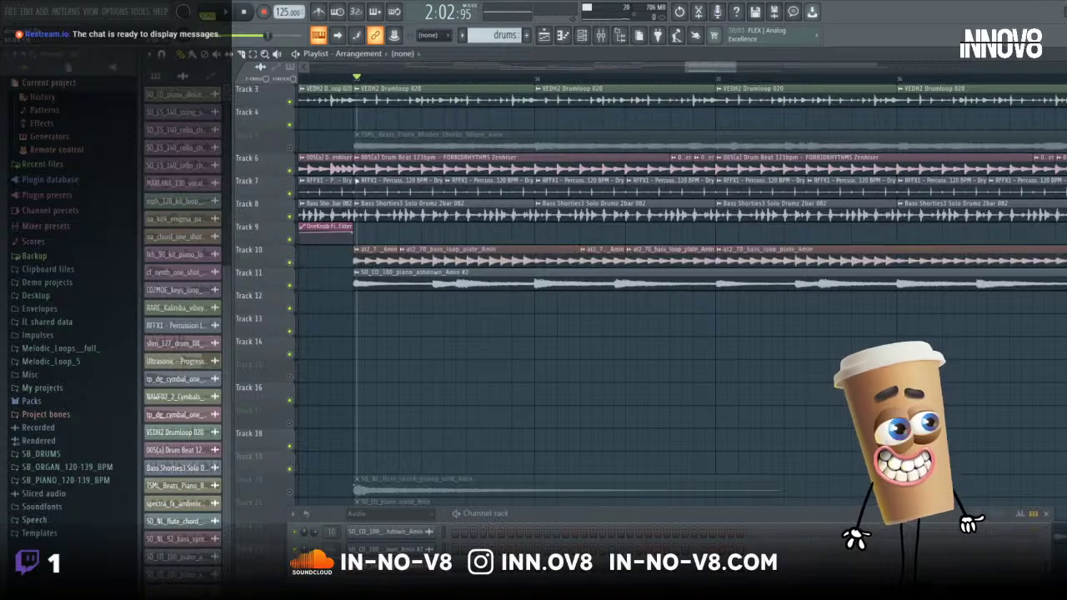
left_click(227, 13)
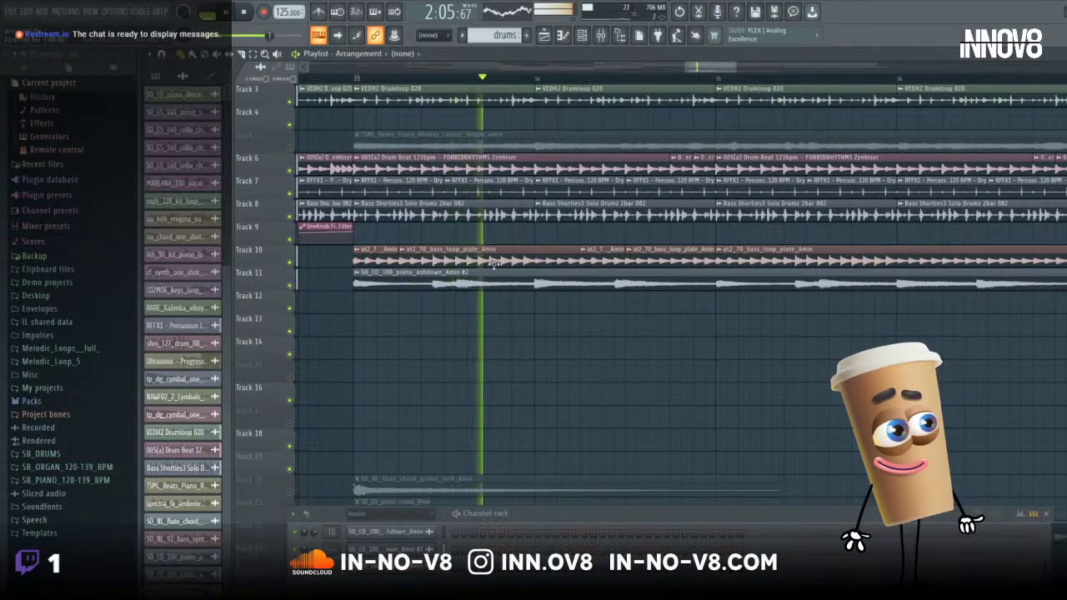
- Create a new empty pattern following the bass pattern and name it bass 2
left_click(505, 34)
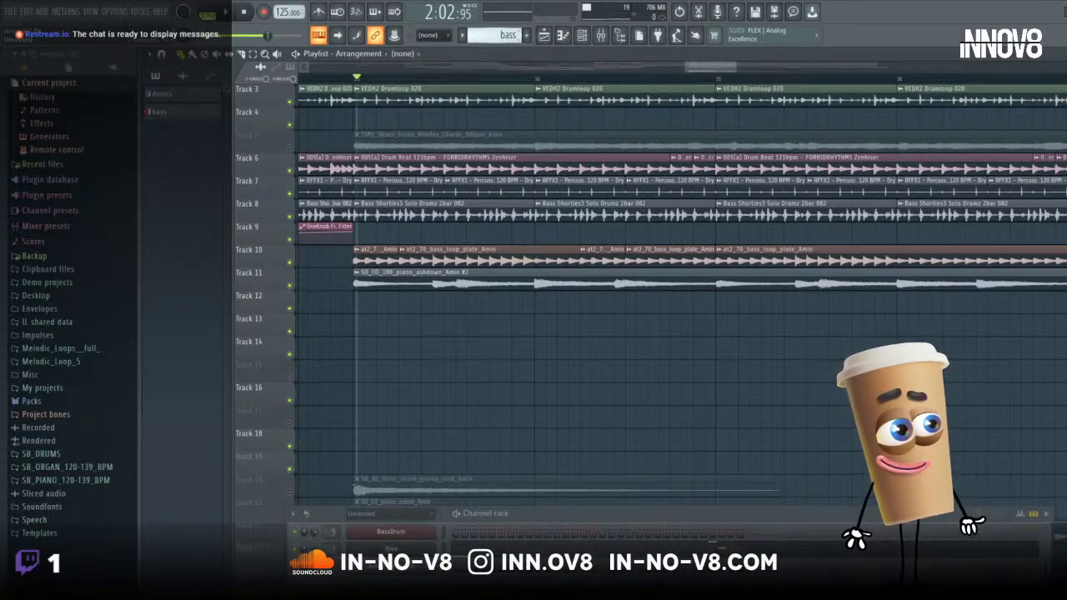
key("F4")
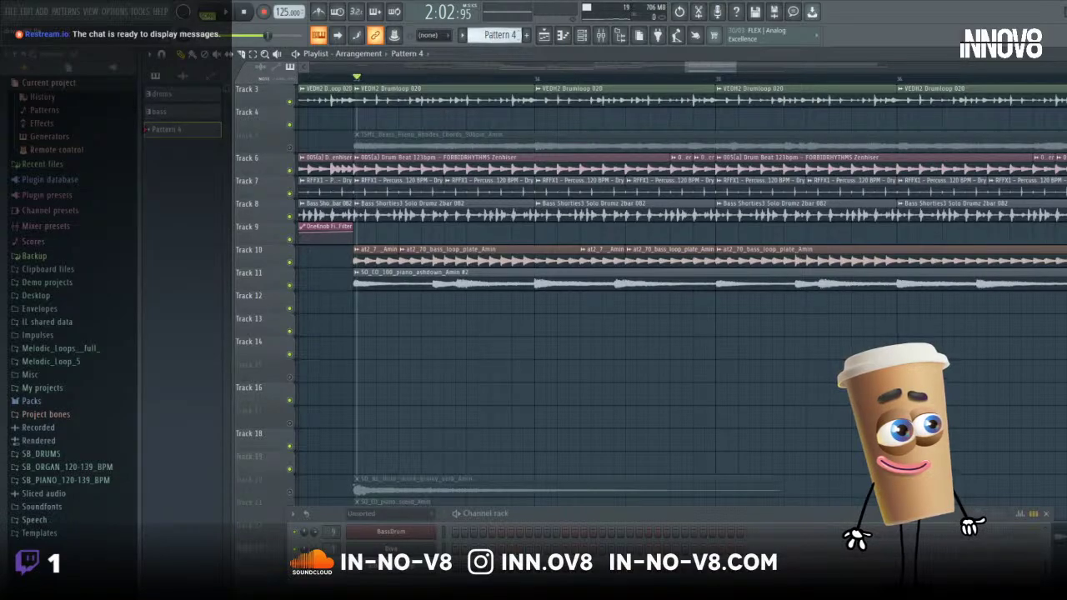
left_click(501, 34)
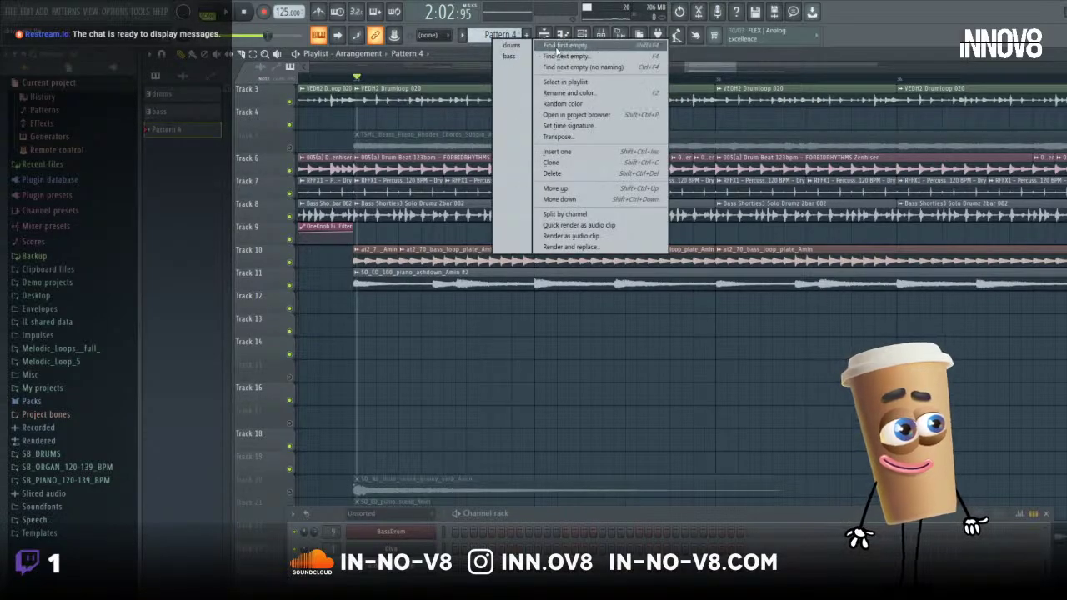
left_click(570, 92)
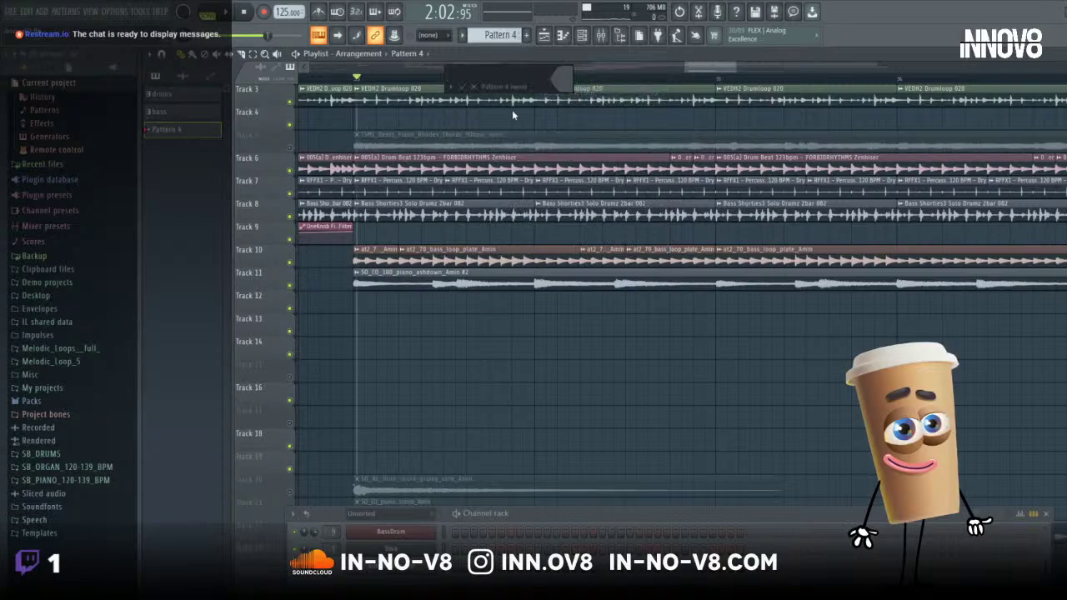
type("bass 2")
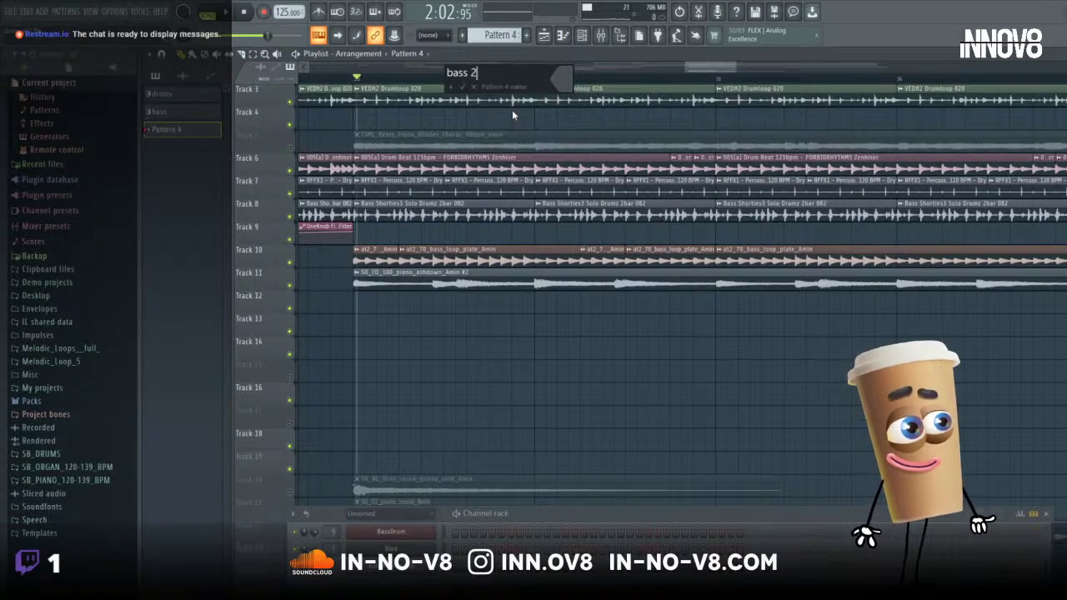
key("Return")
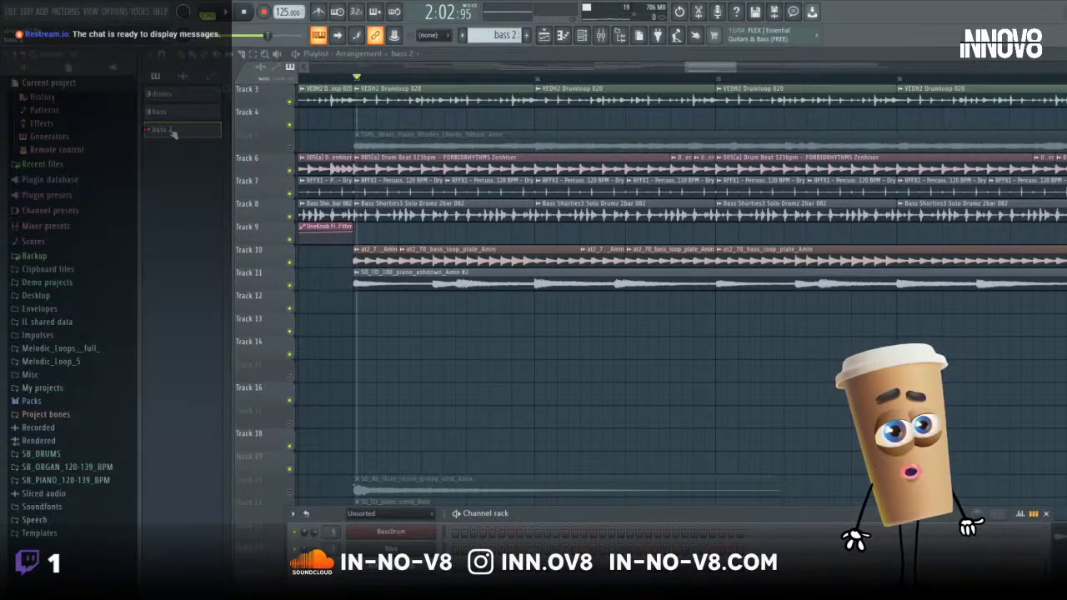
- Bring the whole channel rack into view over the playlist and inspect the Diva synth's settings
left_click_drag(565, 511, 558, 309)
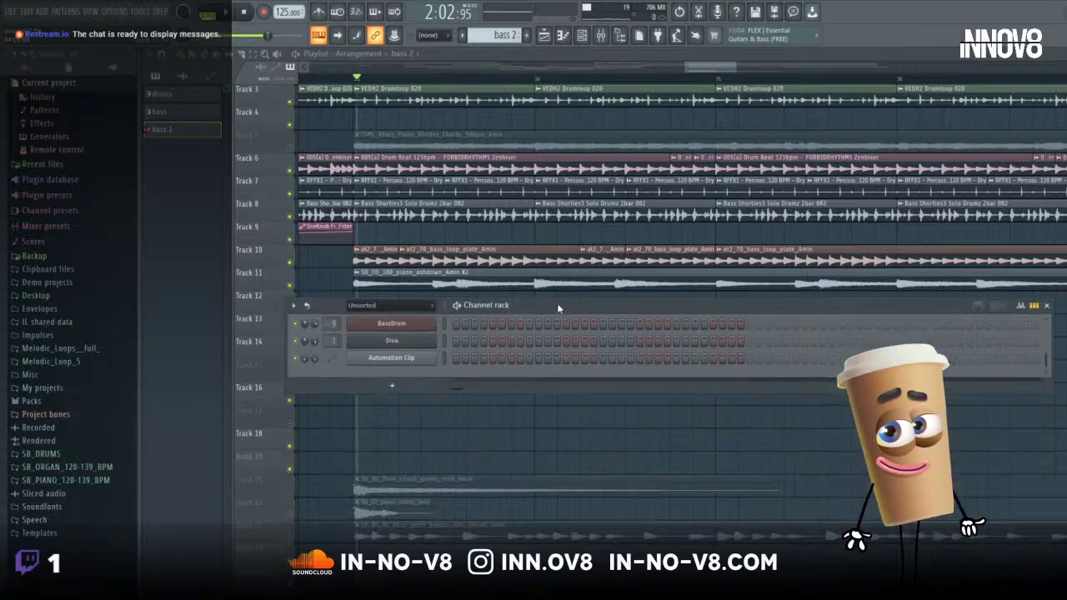
left_click(392, 385)
left_click(339, 375)
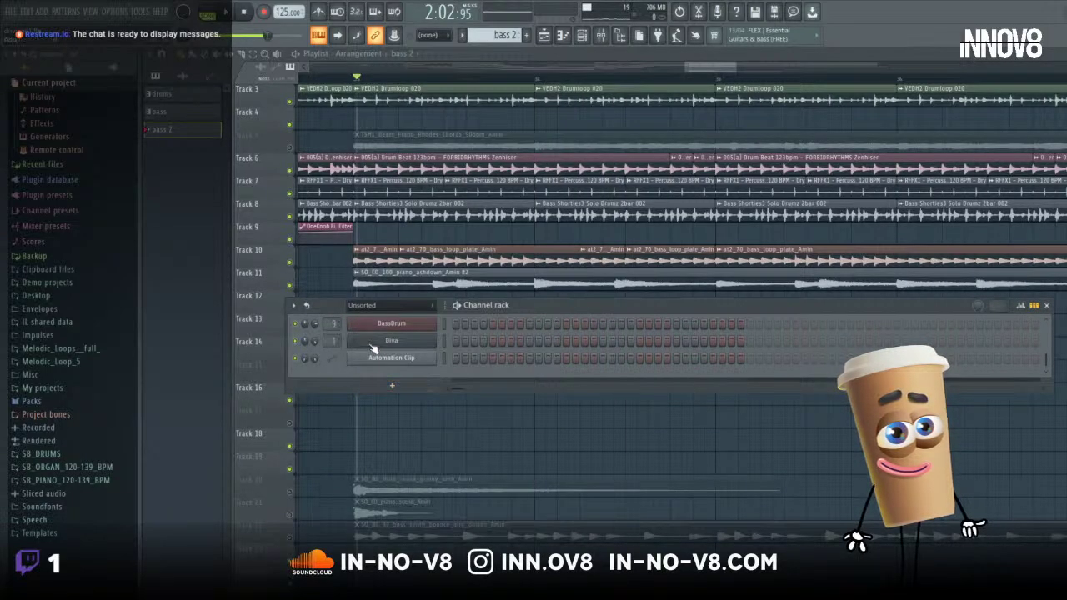
left_click(373, 349)
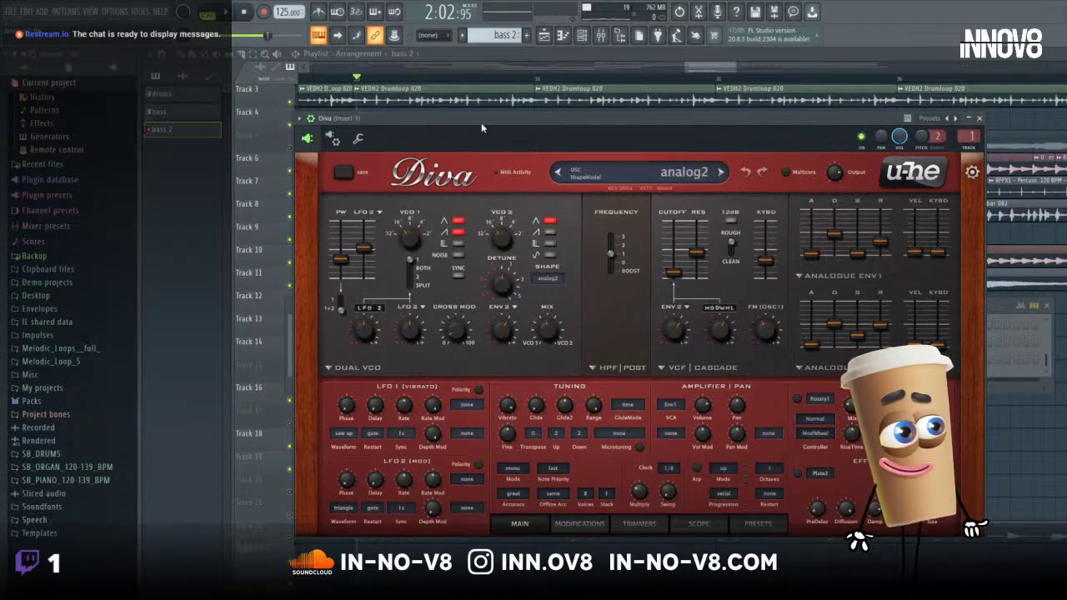
key("Escape")
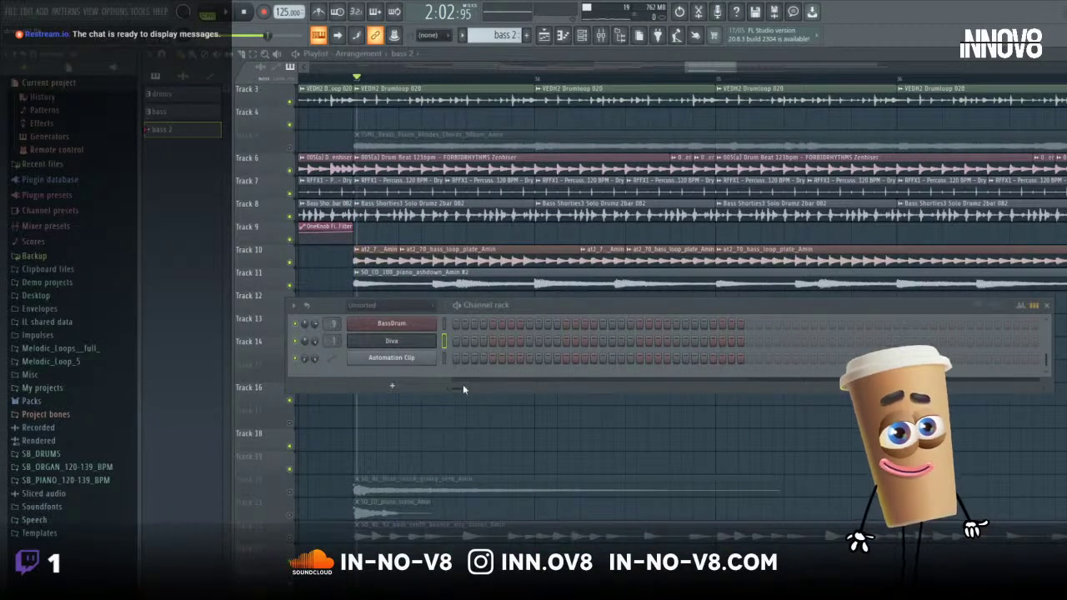
- Place four short, evenly spaced A4 notes from the start of bar 1 in Diva's piano roll for the bass 2 pattern
right_click(416, 350)
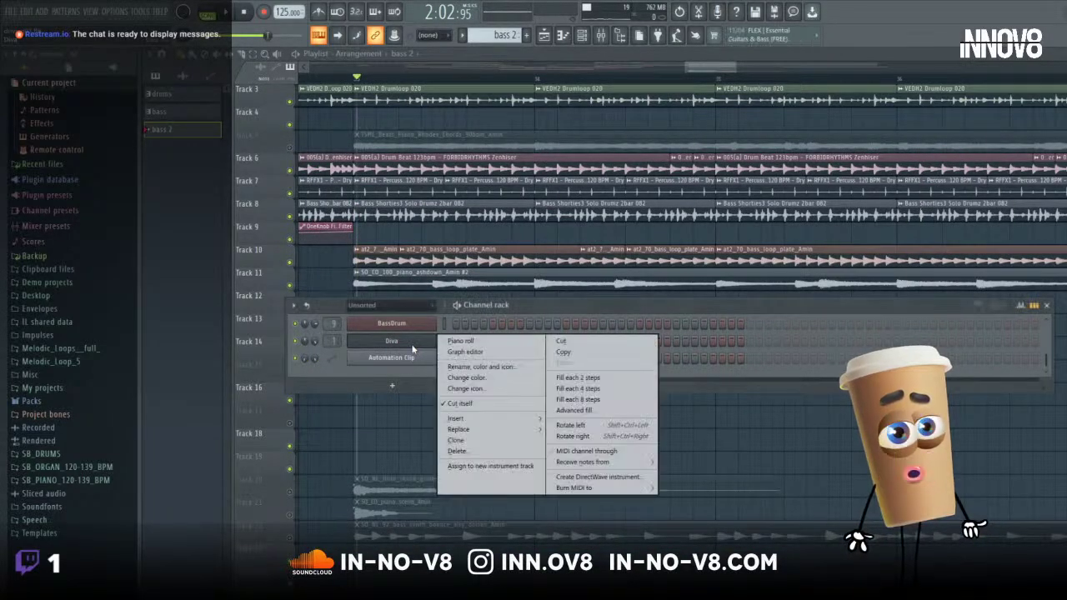
left_click(484, 342)
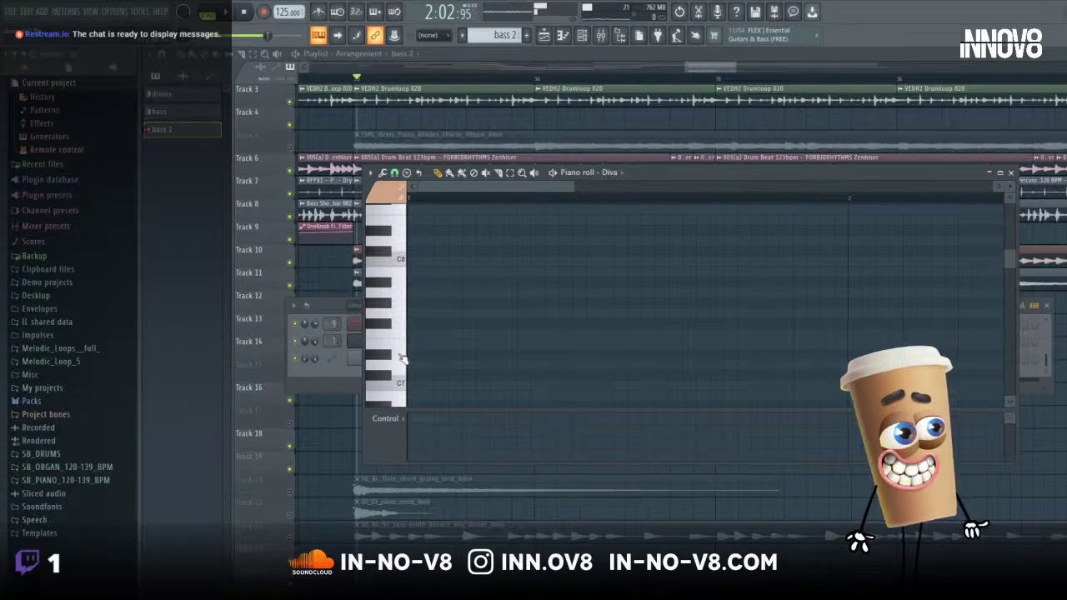
scroll(404, 341, "down", 5)
scroll(399, 368, "down", 2)
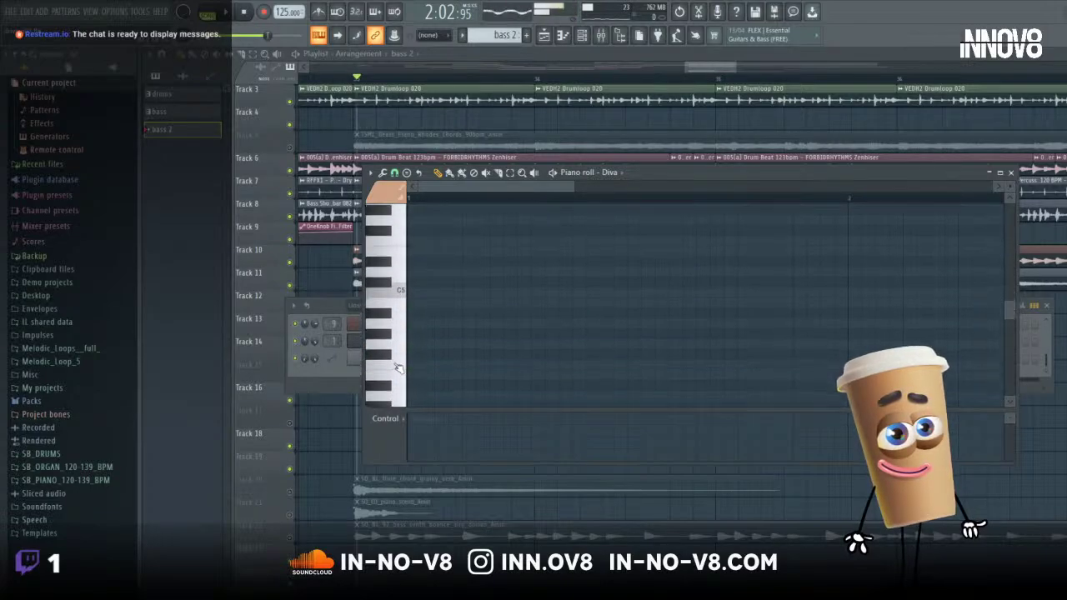
left_click(412, 324)
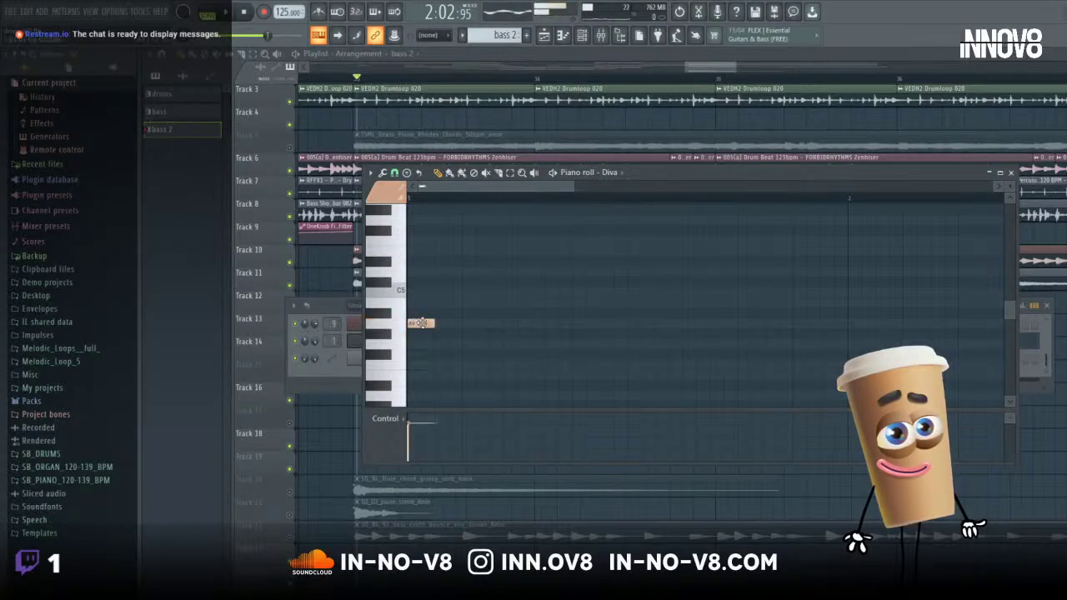
left_click(466, 325)
left_click(523, 325)
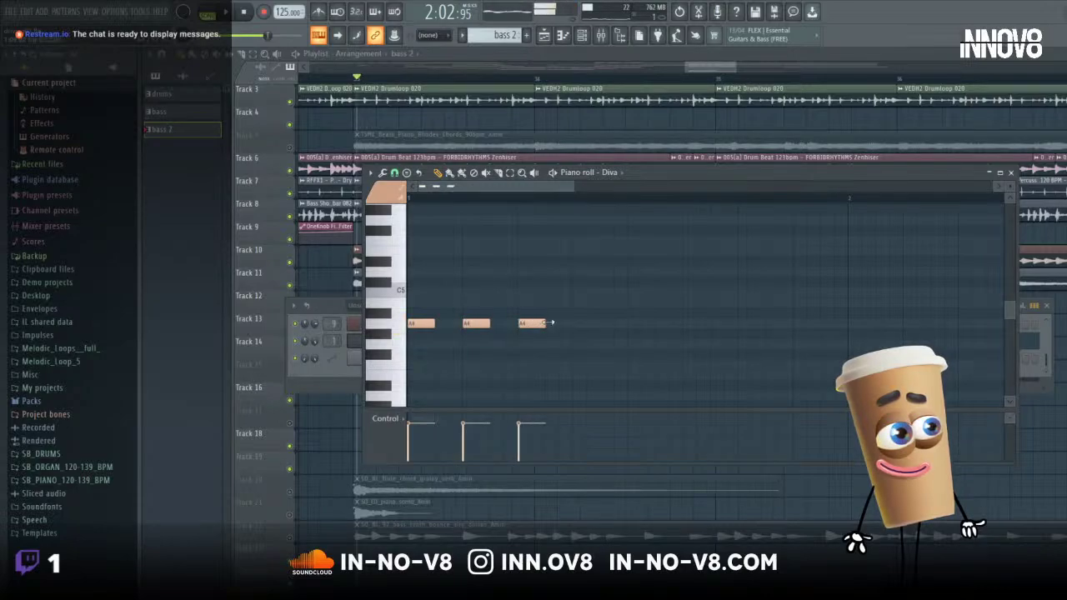
left_click(579, 324)
left_click_drag(582, 323, 580, 323)
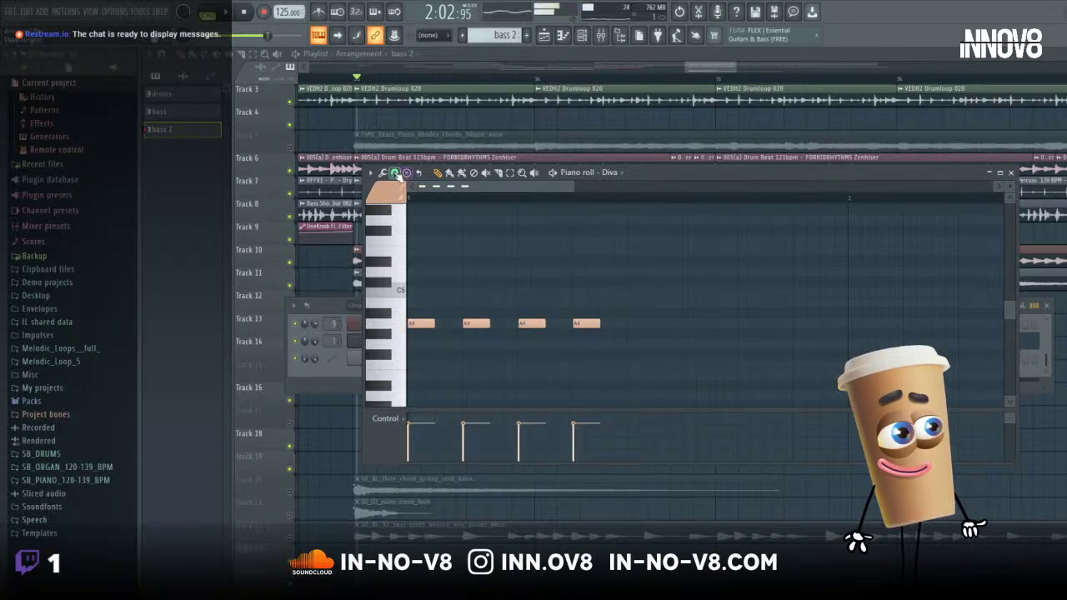
- Change the piano roll's snap setting and delete the second, third and fourth A4 notes, keeping only the first
left_click(394, 173)
left_click(432, 265)
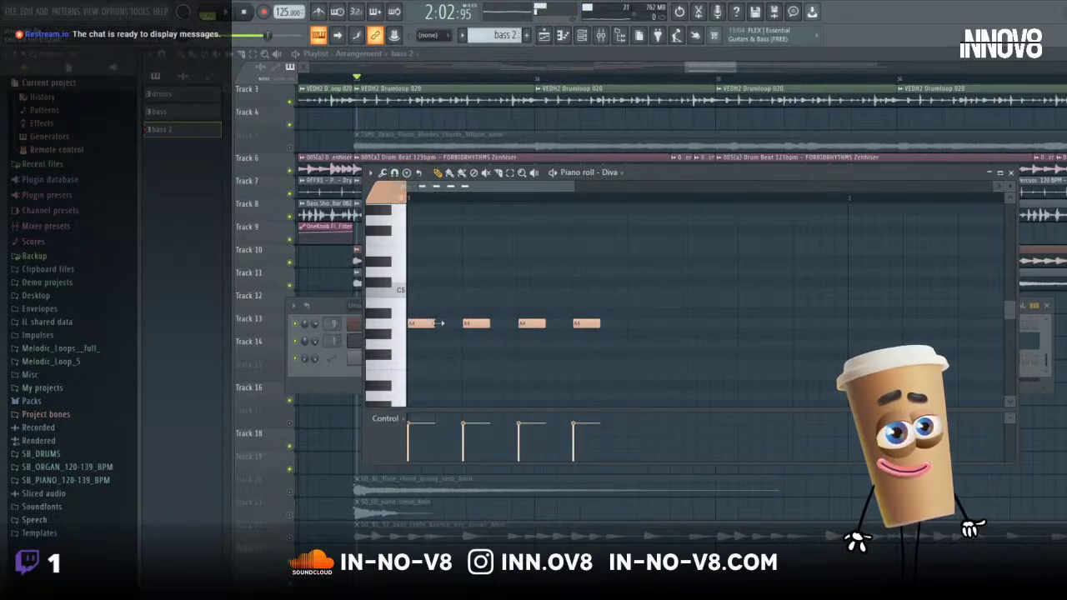
left_click_drag(474, 325, 468, 326)
right_click(469, 325)
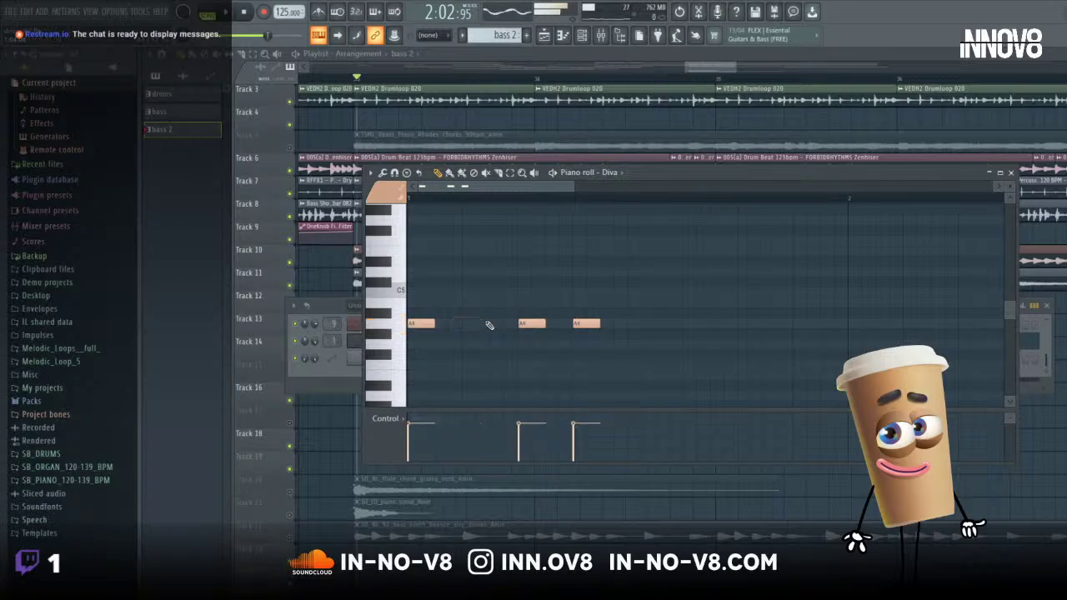
right_click(522, 324)
right_click(577, 324)
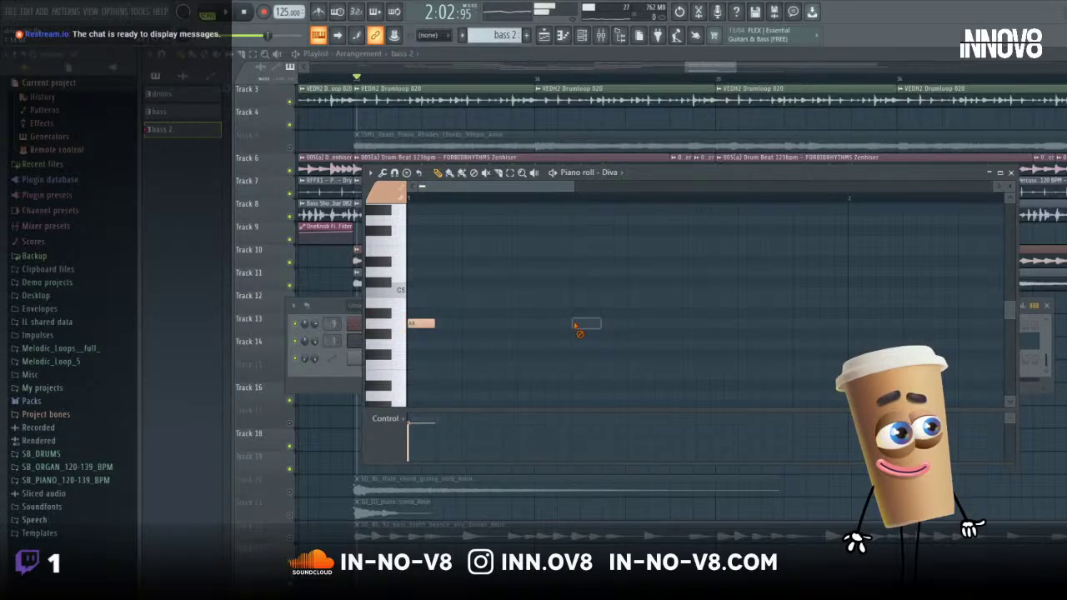
- Replace Diva's first A4 note with a shorter one at the start of bar 1 and add three matching A4 notes half a beat apart
right_click(420, 323)
left_click(415, 325)
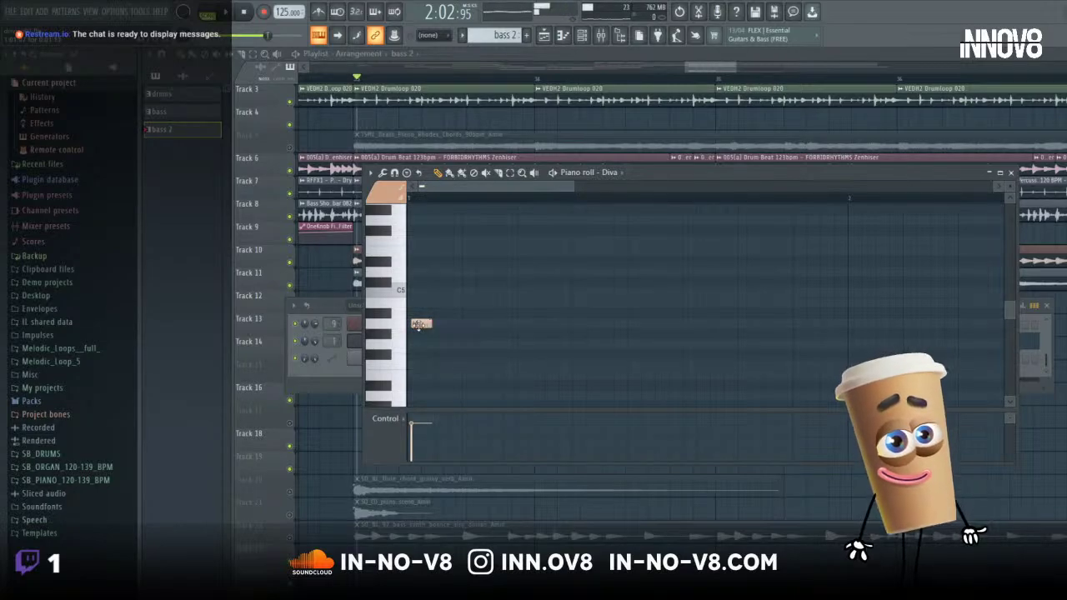
left_click_drag(418, 325, 414, 325)
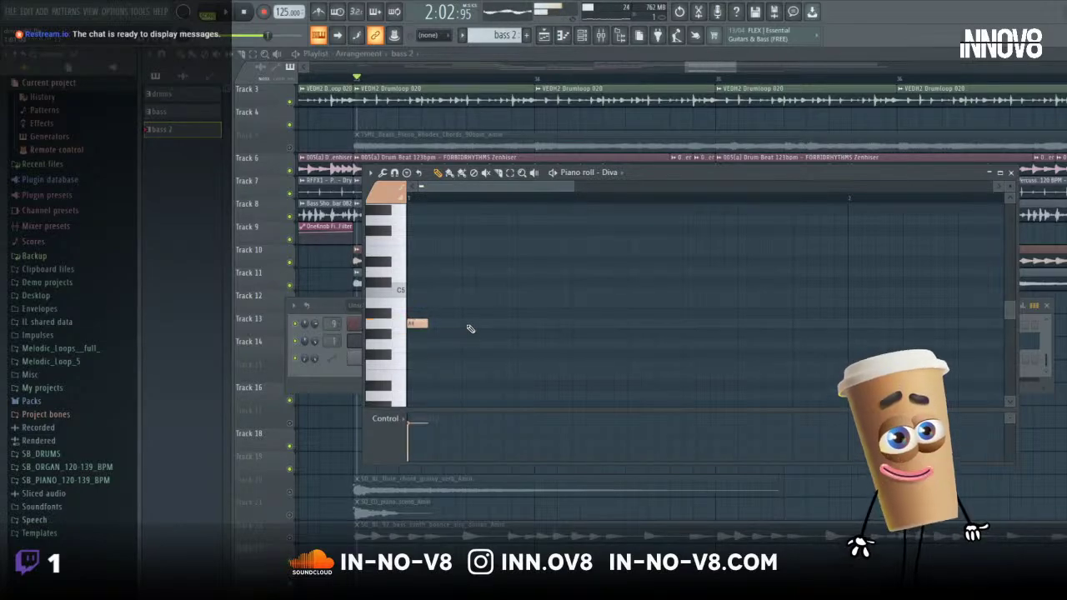
left_click(467, 325)
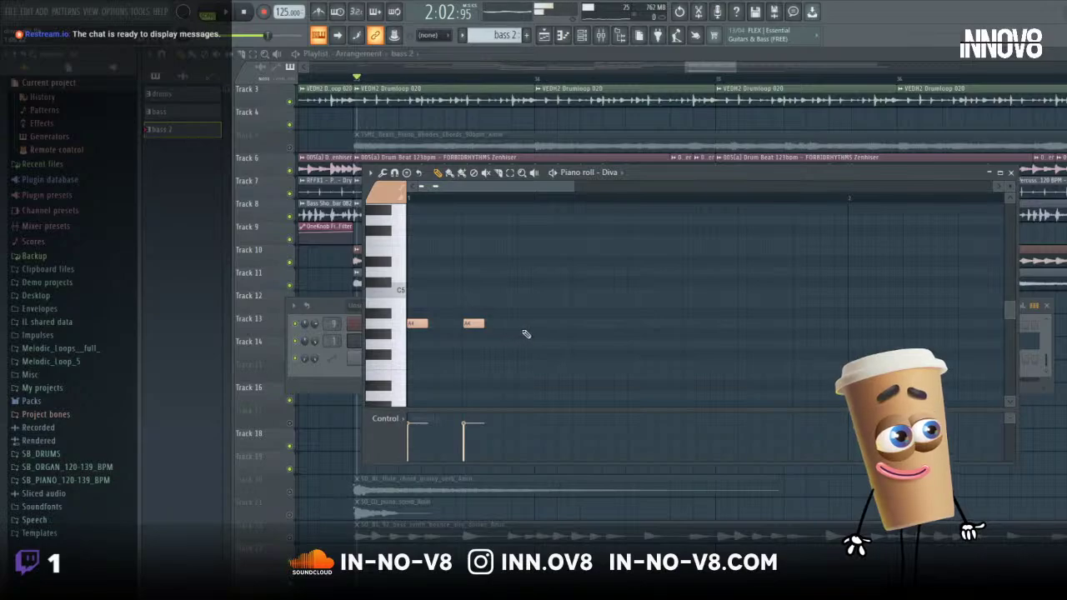
left_click(522, 326)
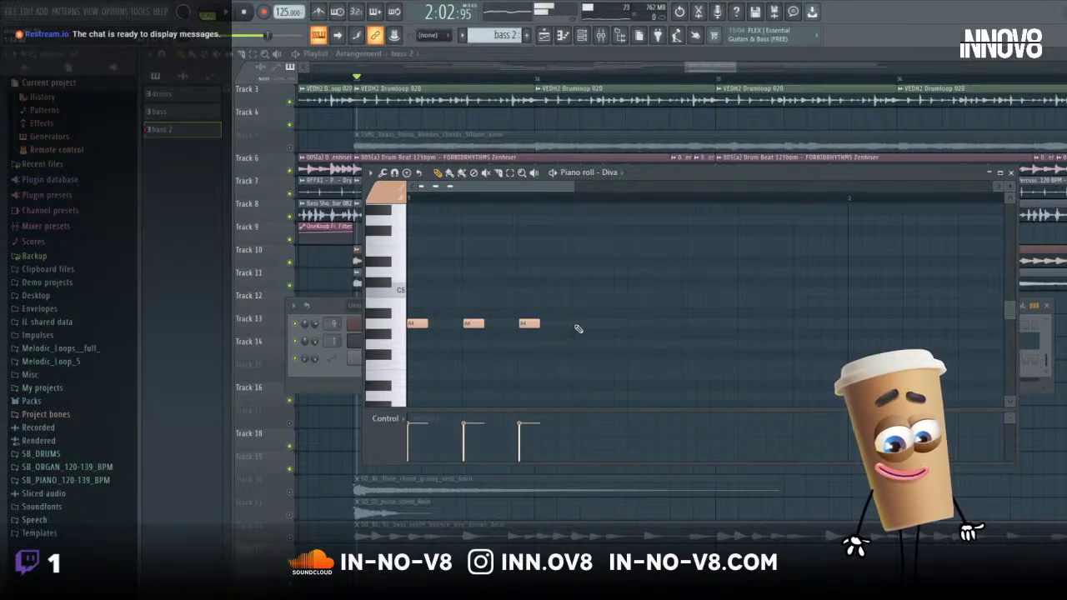
left_click(578, 325)
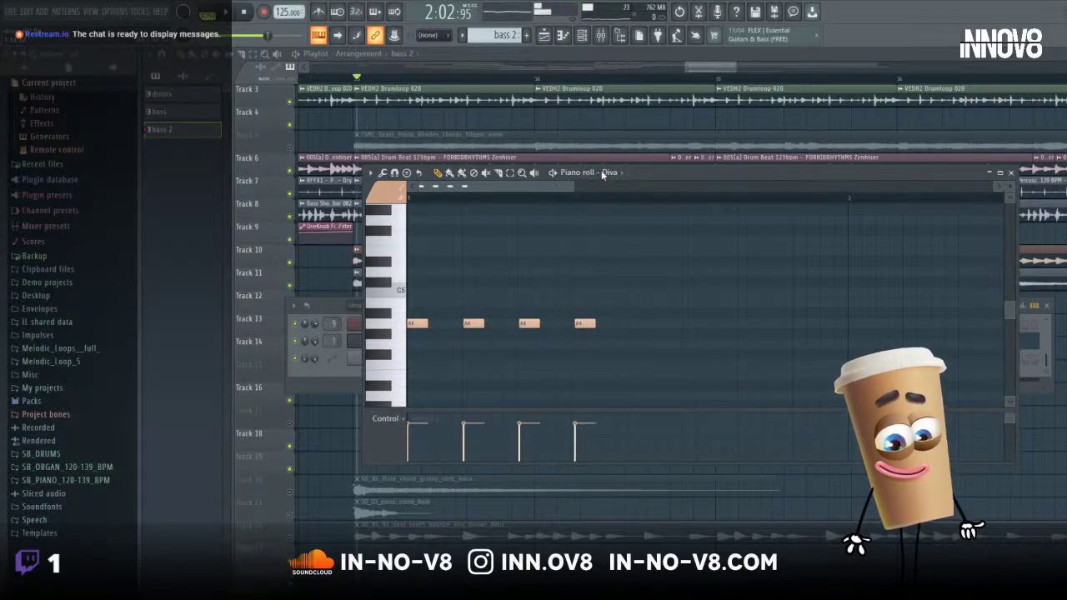
- Clear the piano roll and channel rack away from the upper playlist and place the bass 2 pattern on Track 12 at bar 33
key("F7")
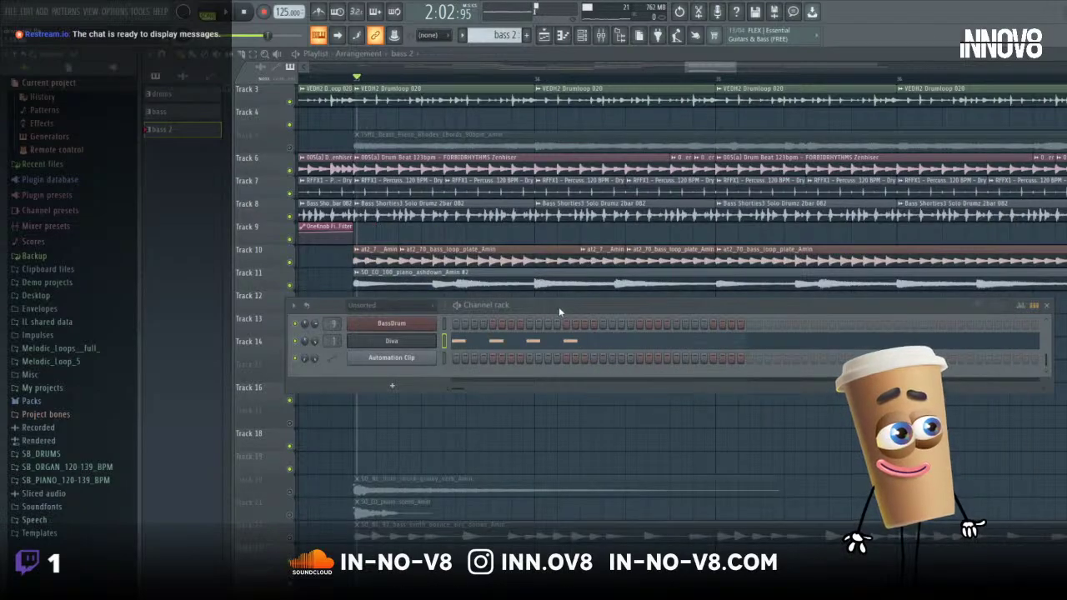
left_click_drag(558, 307, 562, 394)
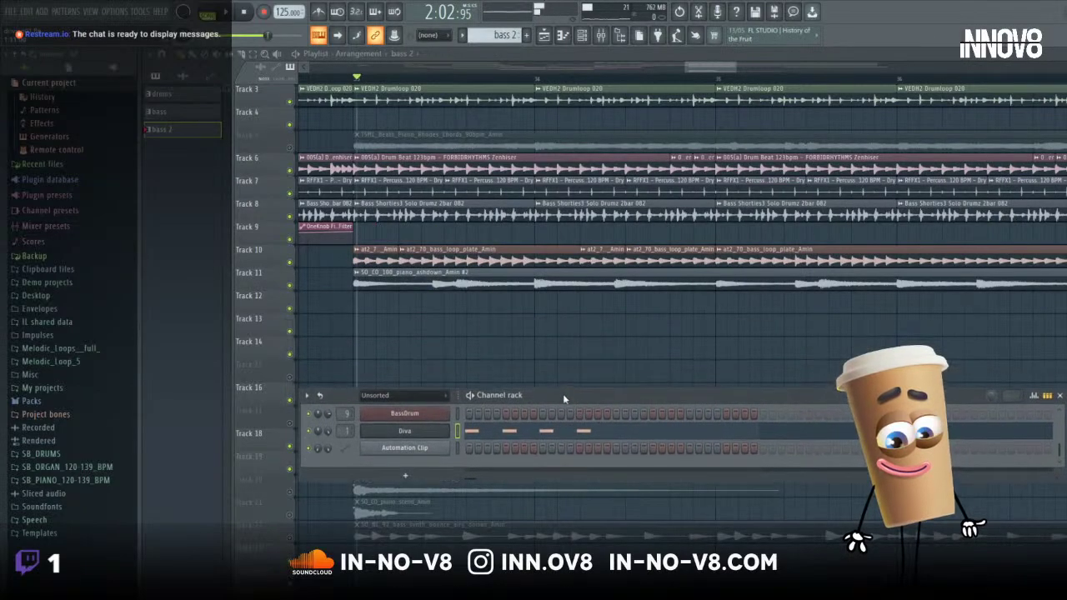
left_click(358, 309)
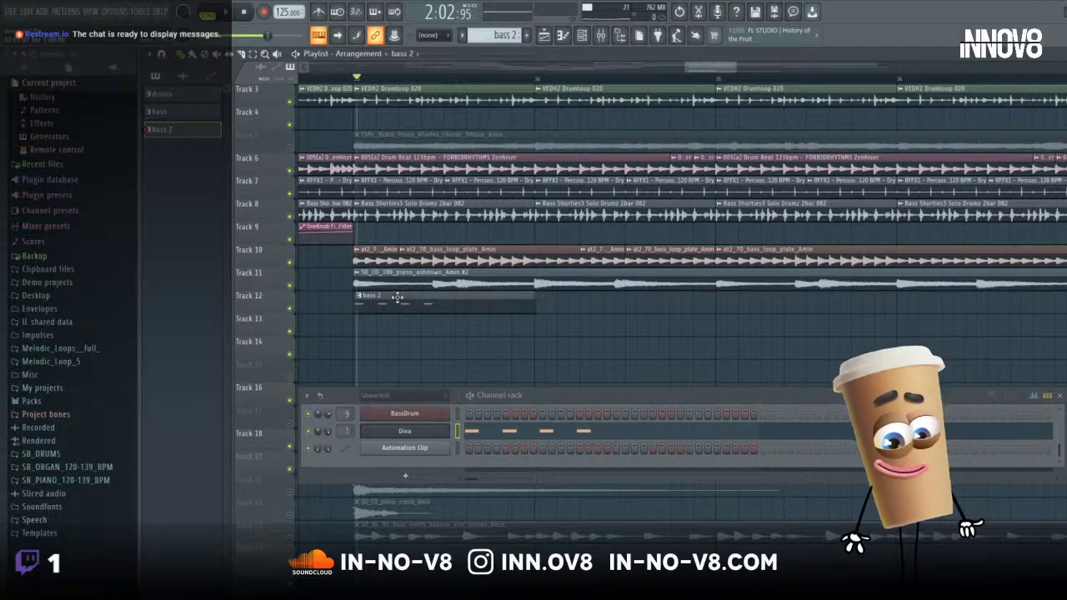
- Mute Track 10 and audition the bass 2 pattern with the arrangement from bar 33
left_click(289, 249)
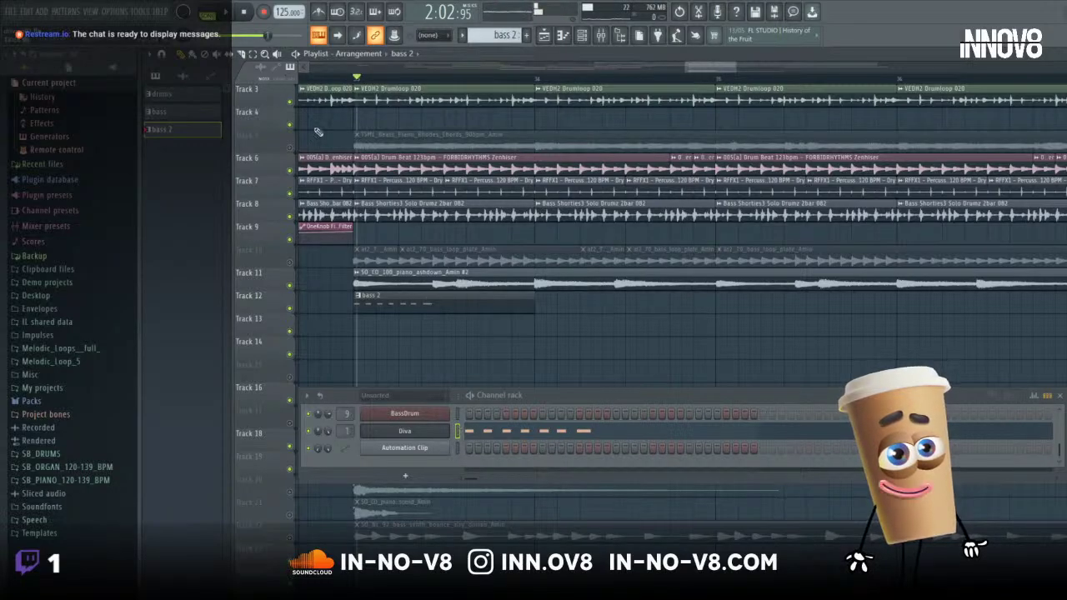
left_click(242, 13)
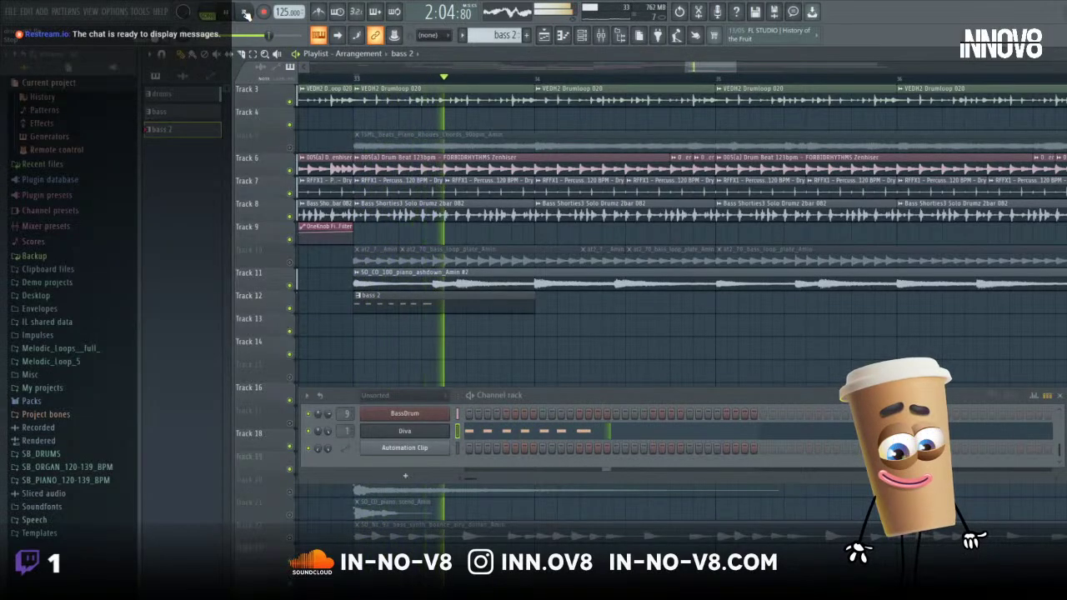
left_click(245, 14)
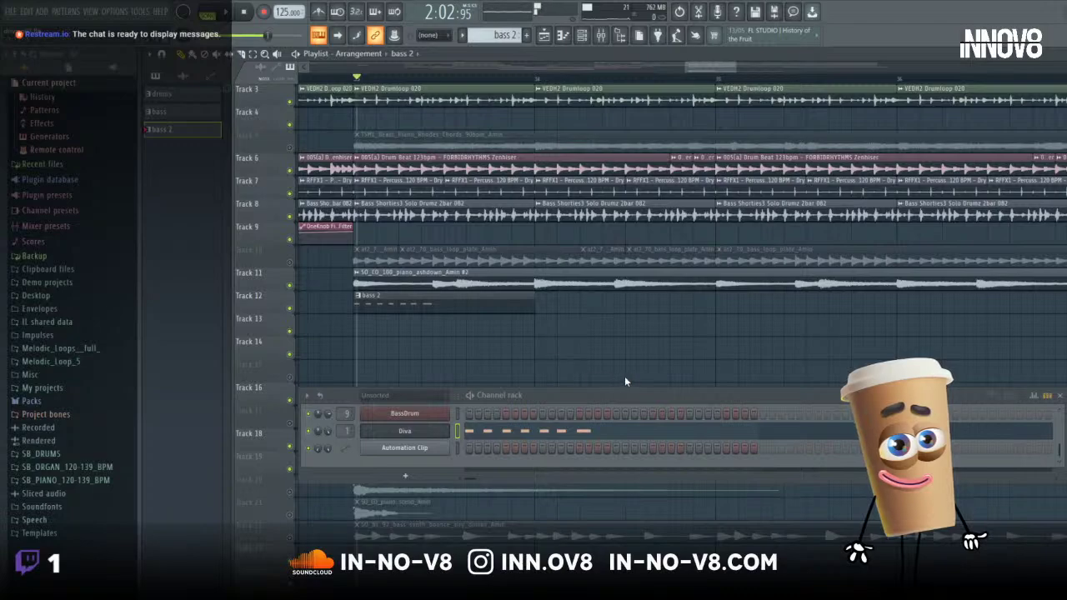
- Clone the Diva channel and reposition the channel rack so all its channels are in view
right_click(389, 433)
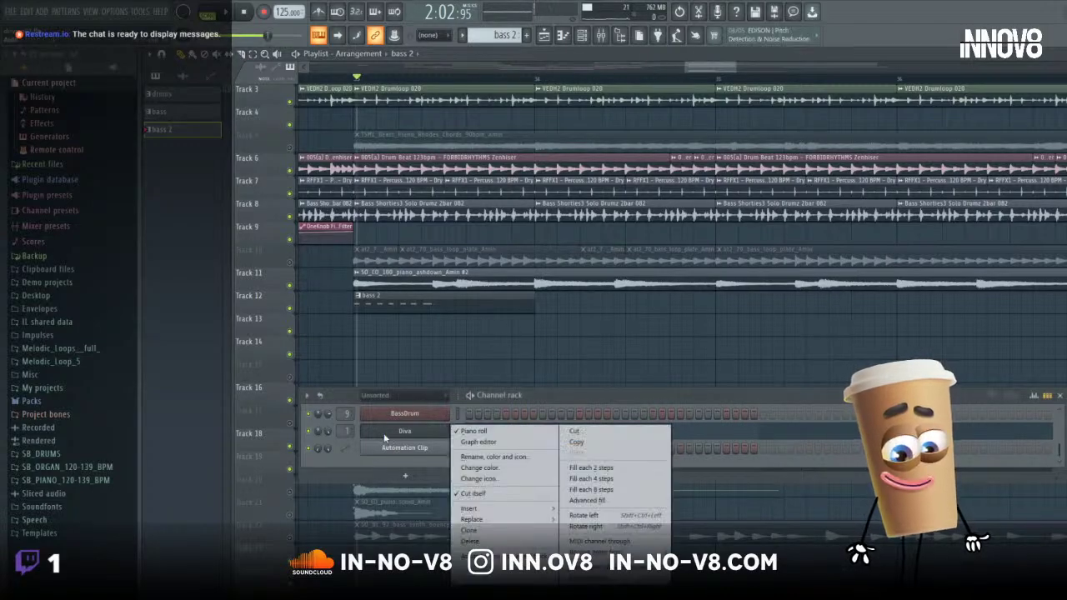
left_click(493, 531)
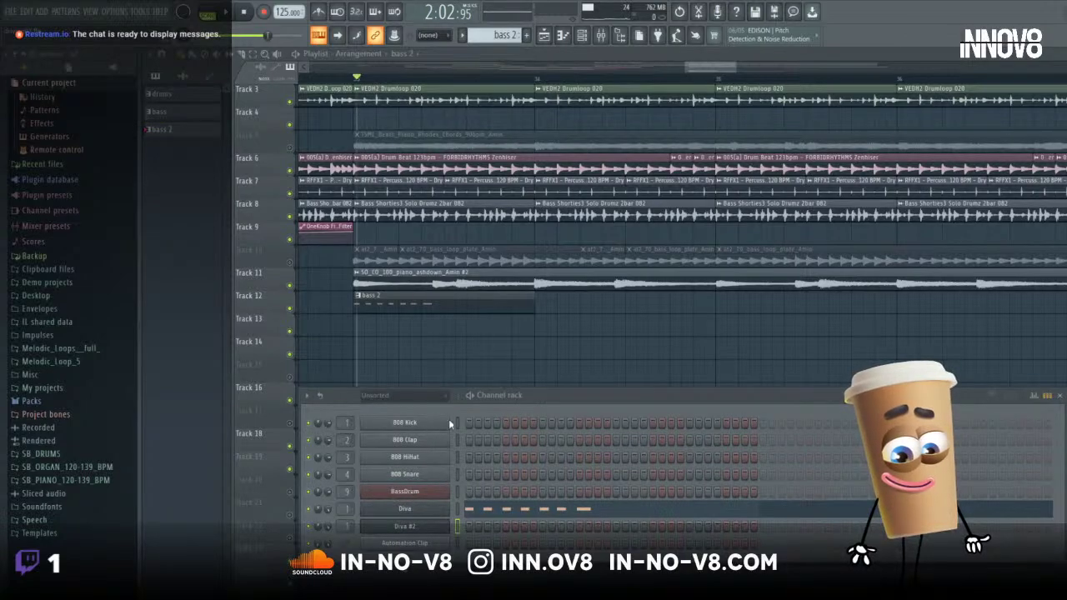
left_click_drag(537, 400, 513, 286)
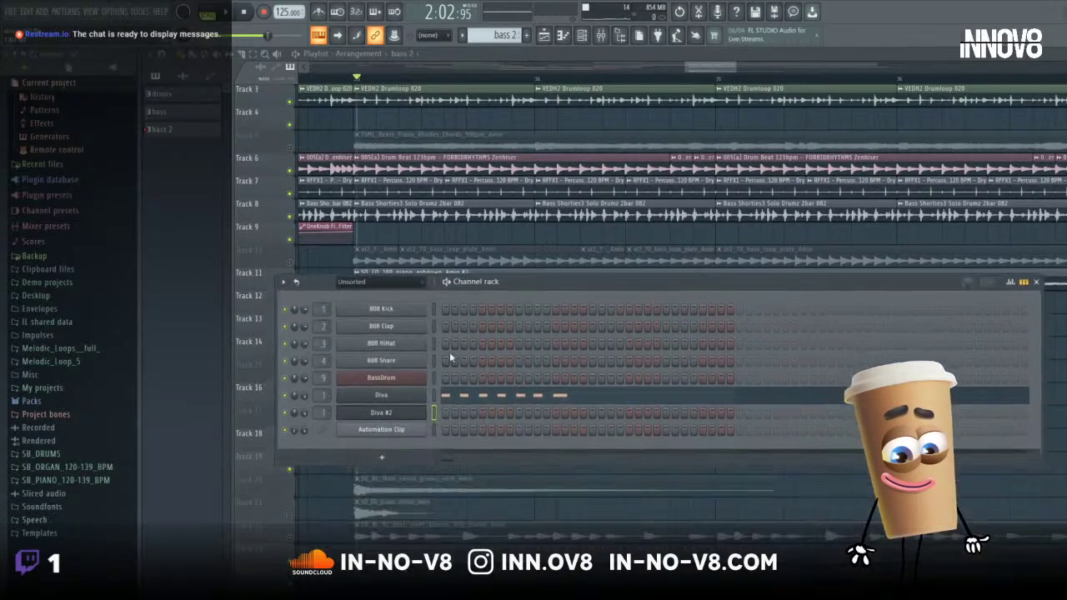
- Copy the note sequence from the Diva channel and paste it into the Diva #2 channel
right_click(400, 398)
left_click(572, 409)
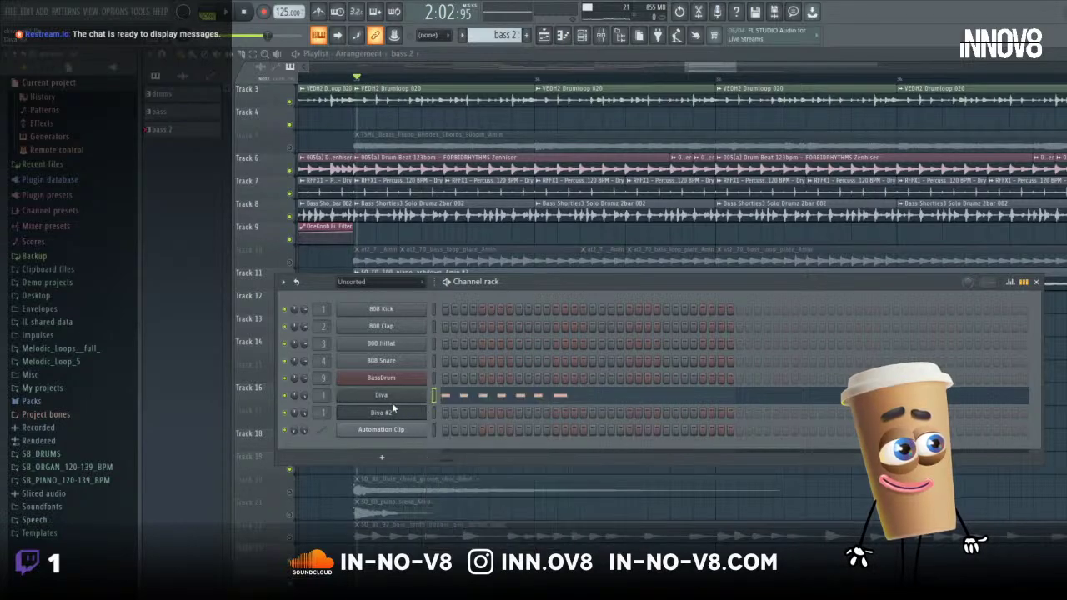
right_click(394, 408)
mouse_move(451, 490)
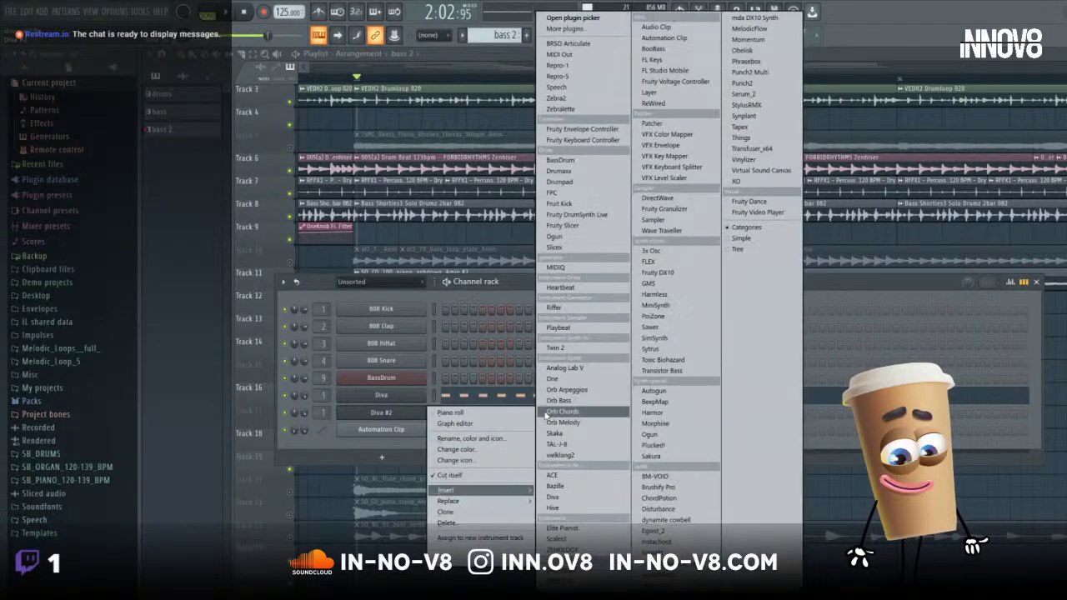
left_click(443, 421)
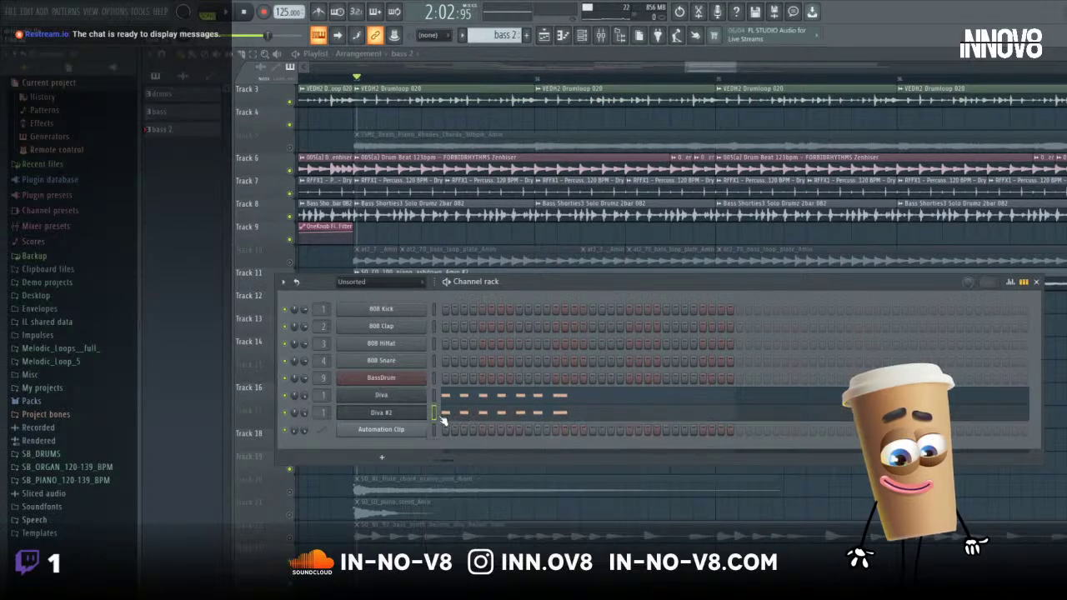
- Cut the notes from the original Diva channel and check the sound of Diva #2
right_click(389, 401)
mouse_move(483, 397)
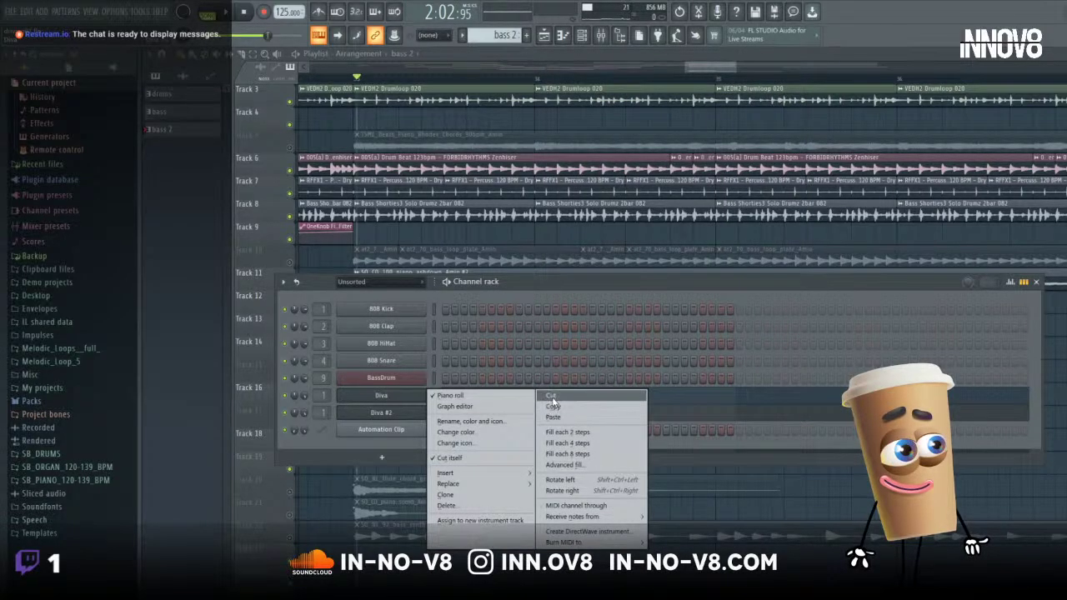
left_click(584, 399)
left_click(406, 414)
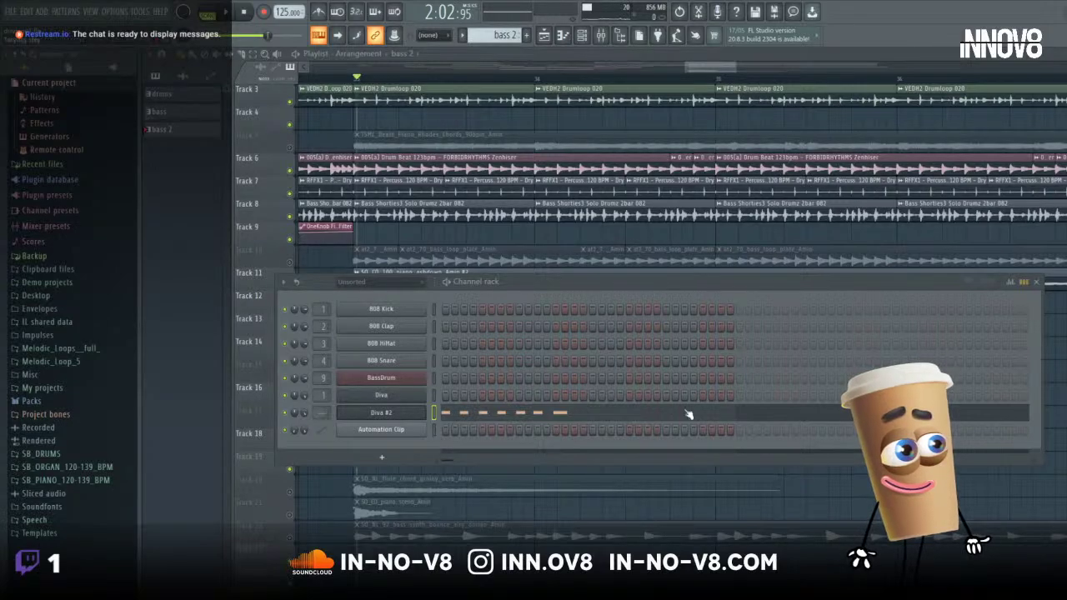
left_click(243, 12)
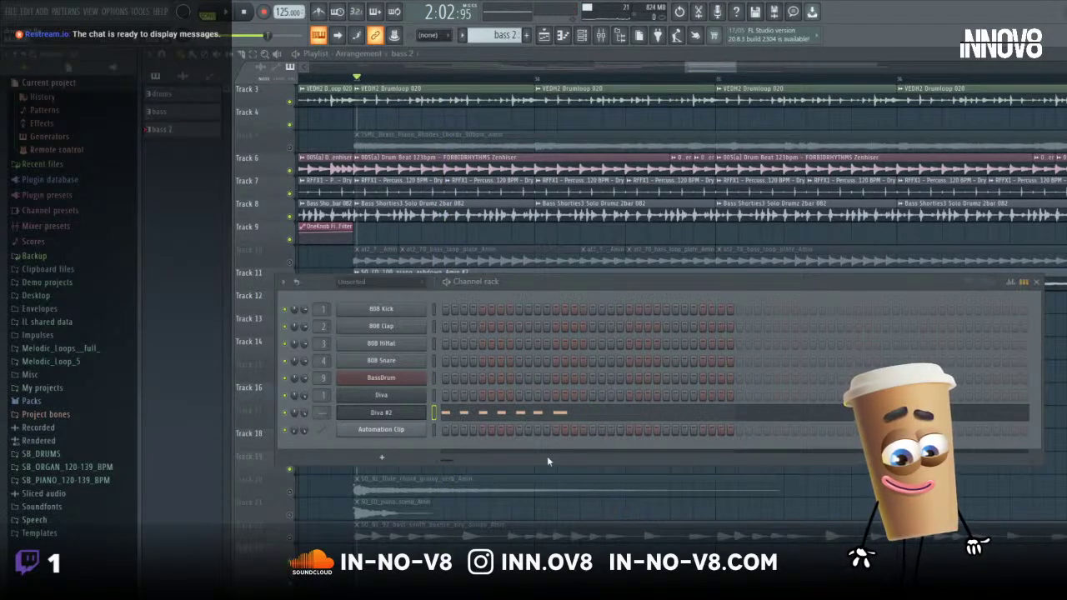
right_click(390, 413)
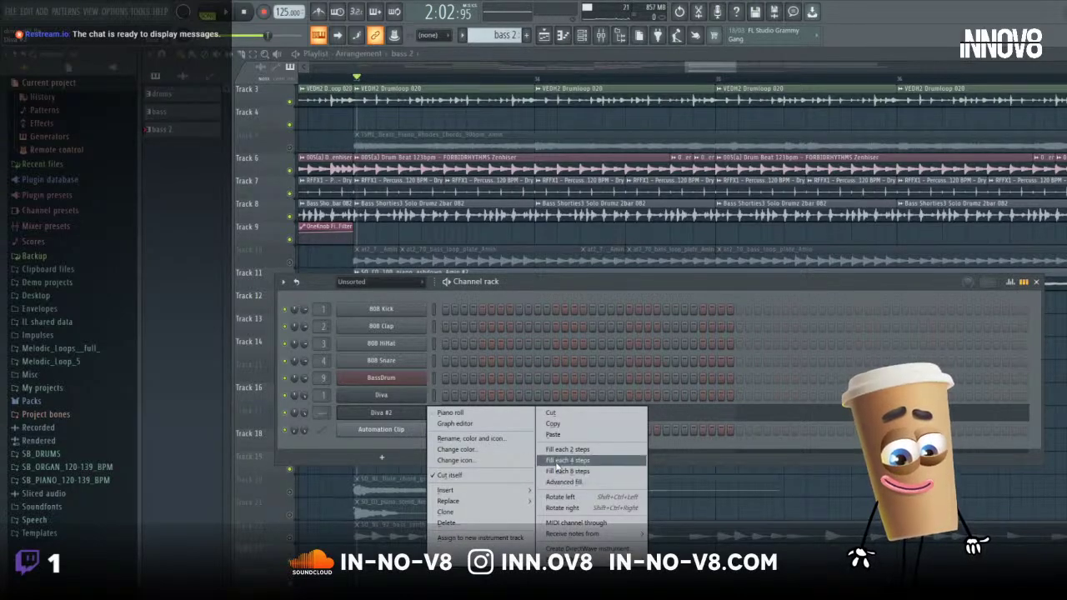
left_click(454, 424)
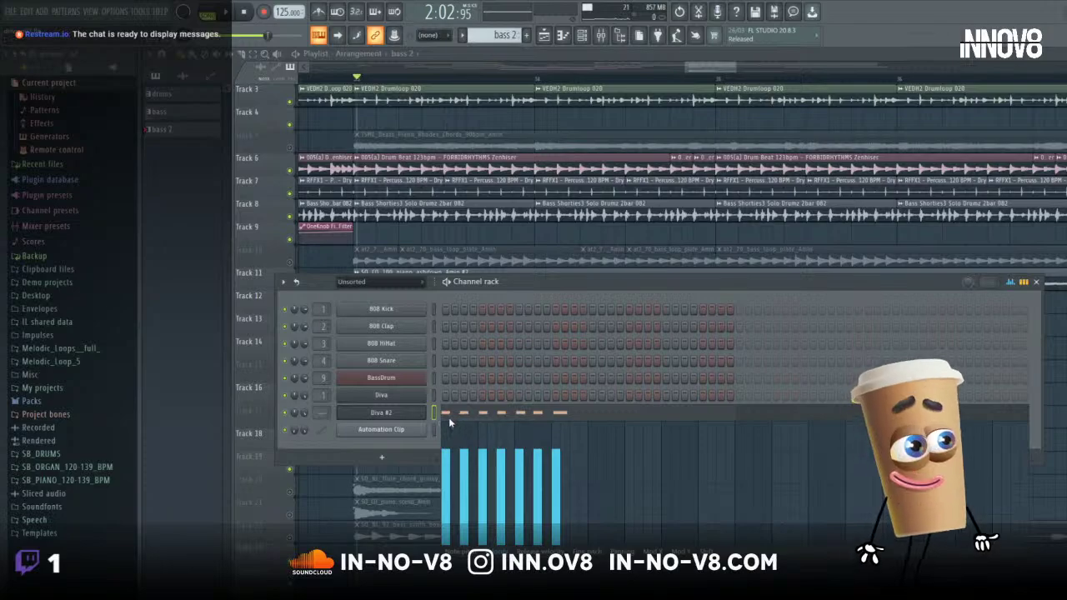
right_click(405, 416)
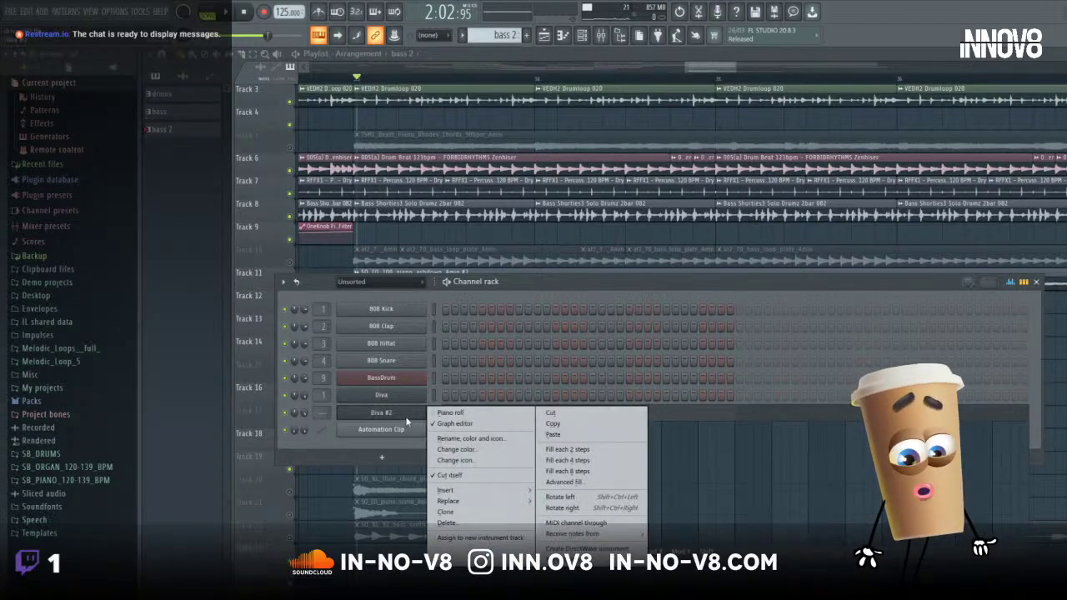
left_click(455, 423)
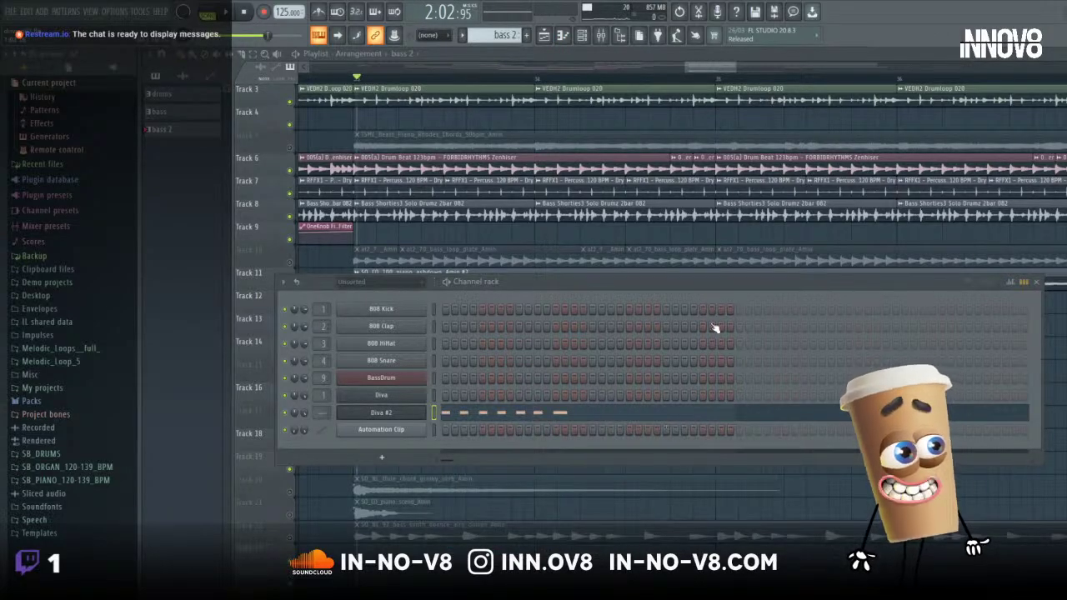
- In Diva #2's piano roll, slightly lengthen the first and third A4 notes and align the third note's start to the grid
key("F7")
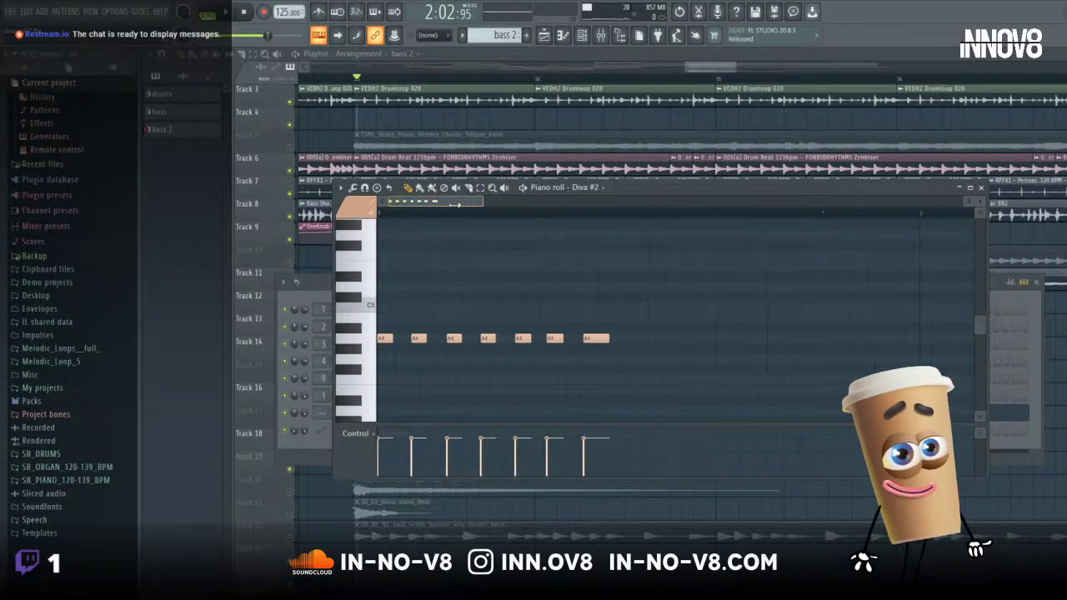
key("ctrl+z")
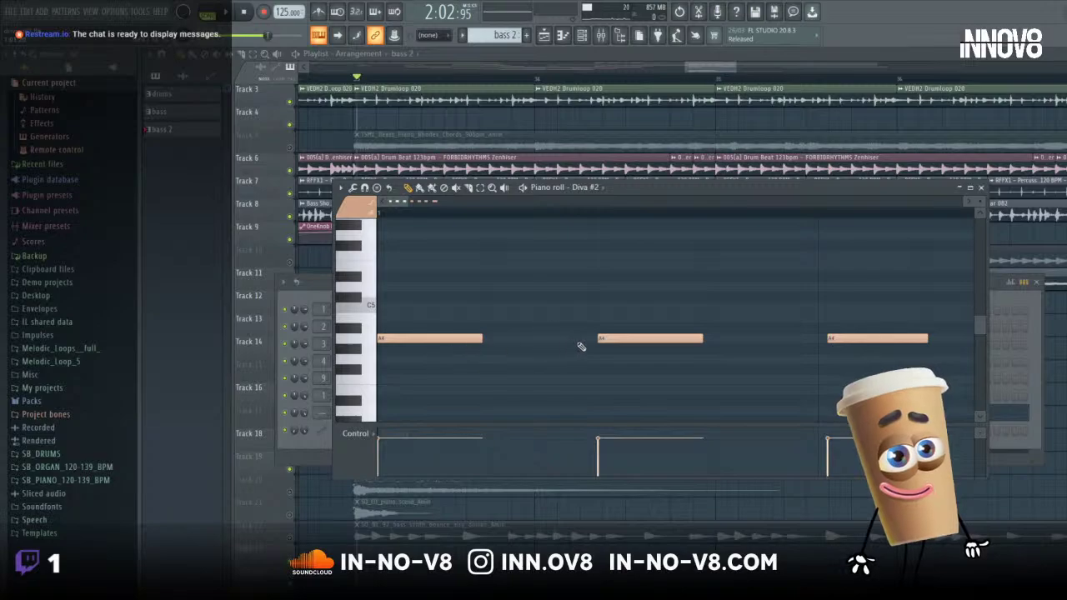
left_click_drag(482, 341, 489, 341)
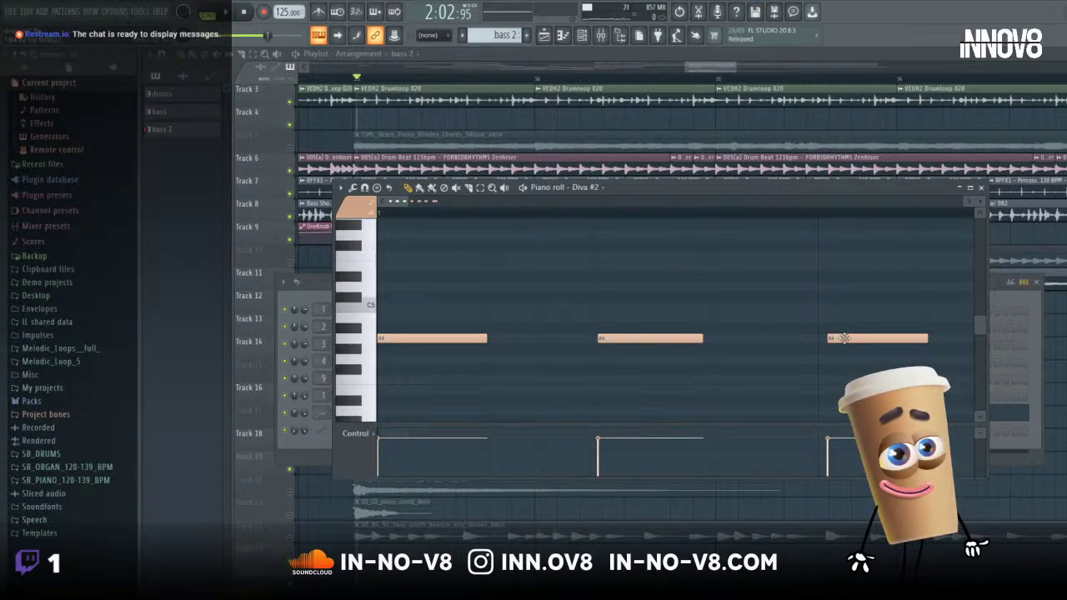
left_click_drag(844, 338, 835, 338)
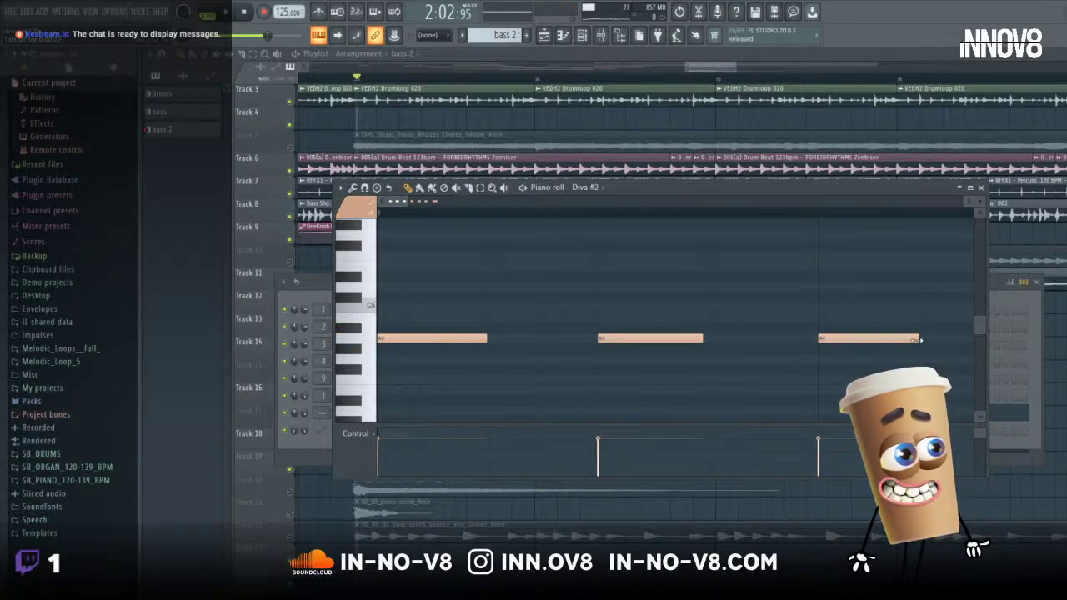
left_click_drag(918, 339, 924, 341)
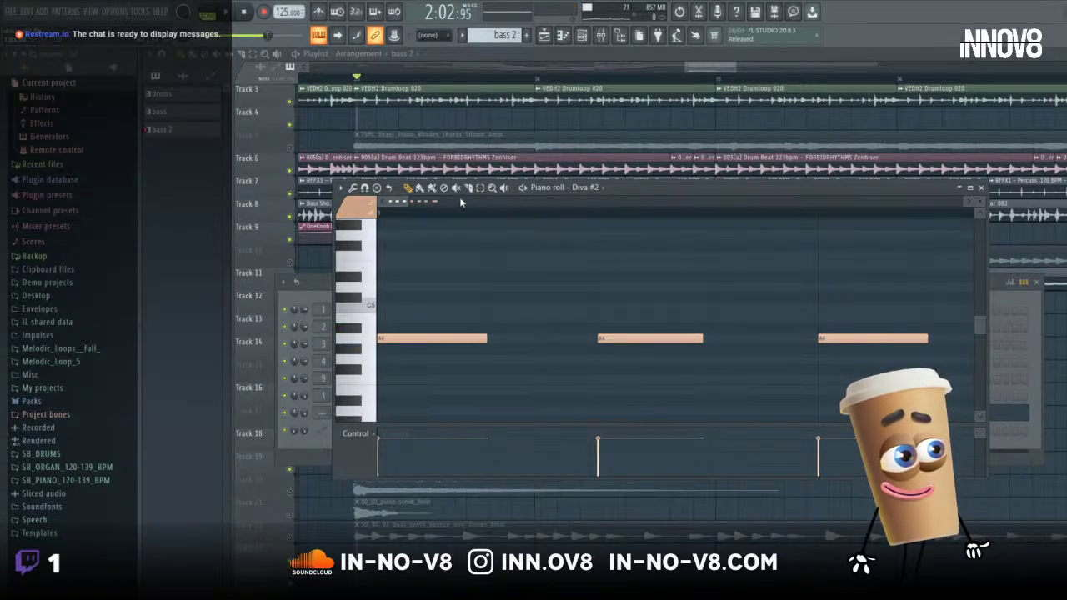
- Nudge the fourth, fifth and seventh A4 notes of Diva #2 slightly earlier onto the grid so the notes are evenly spaced
scroll(404, 209, "left", 2)
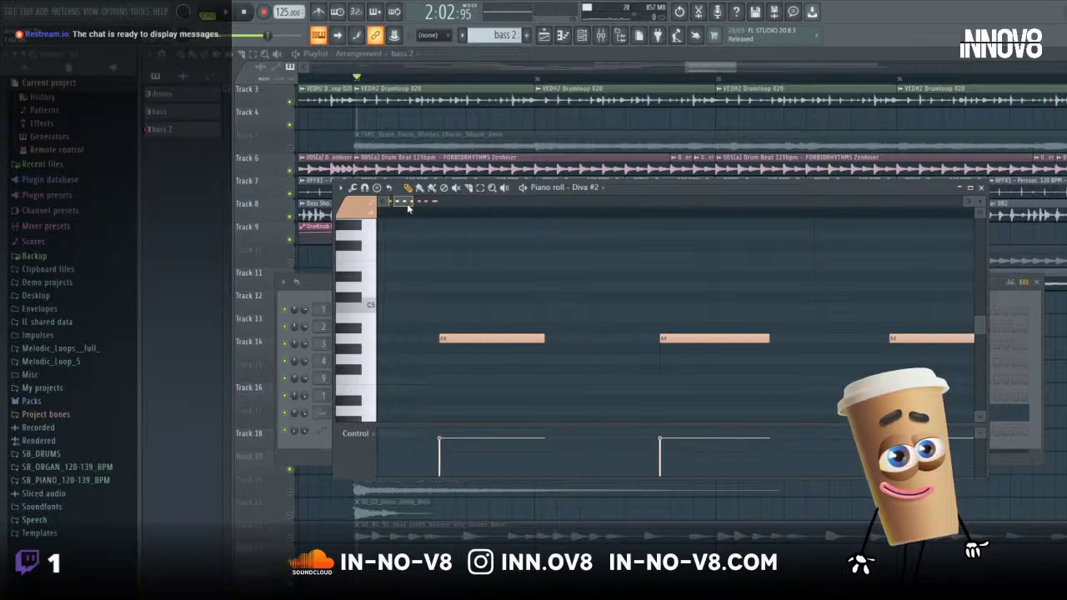
mouse_move(434, 202)
left_mouse_down()
mouse_move(444, 203)
mouse_move(435, 203)
left_mouse_up()
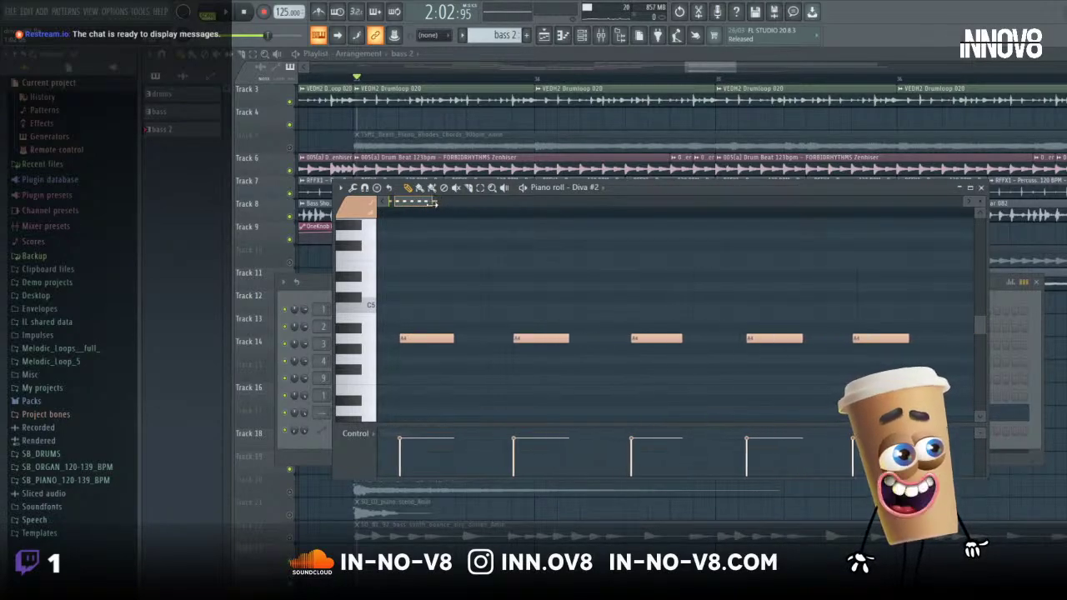
left_click_drag(638, 337, 631, 337)
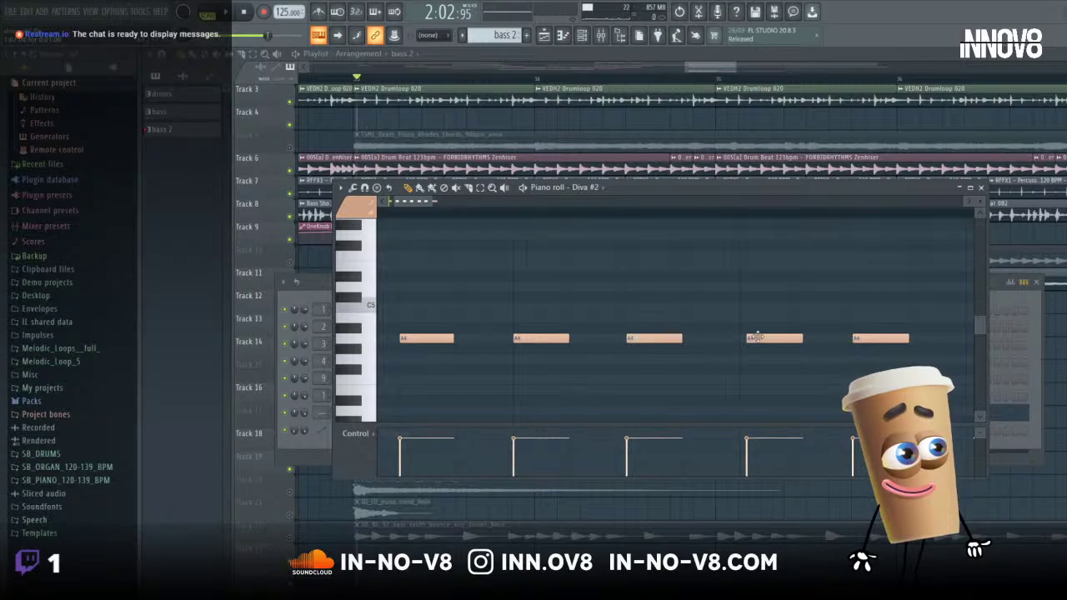
left_click_drag(758, 338, 751, 337)
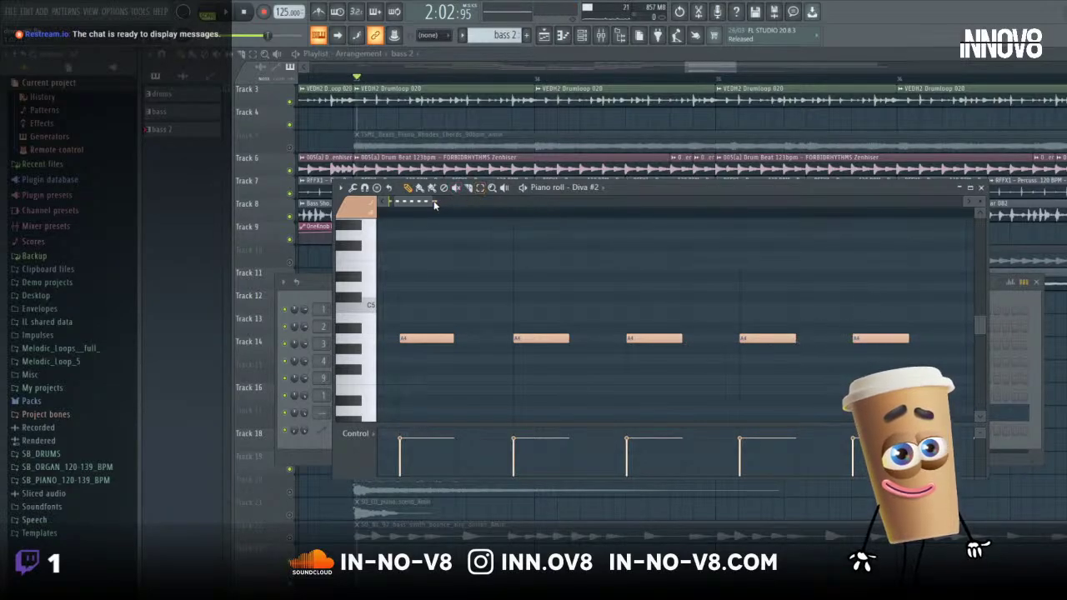
left_click_drag(397, 203, 433, 211)
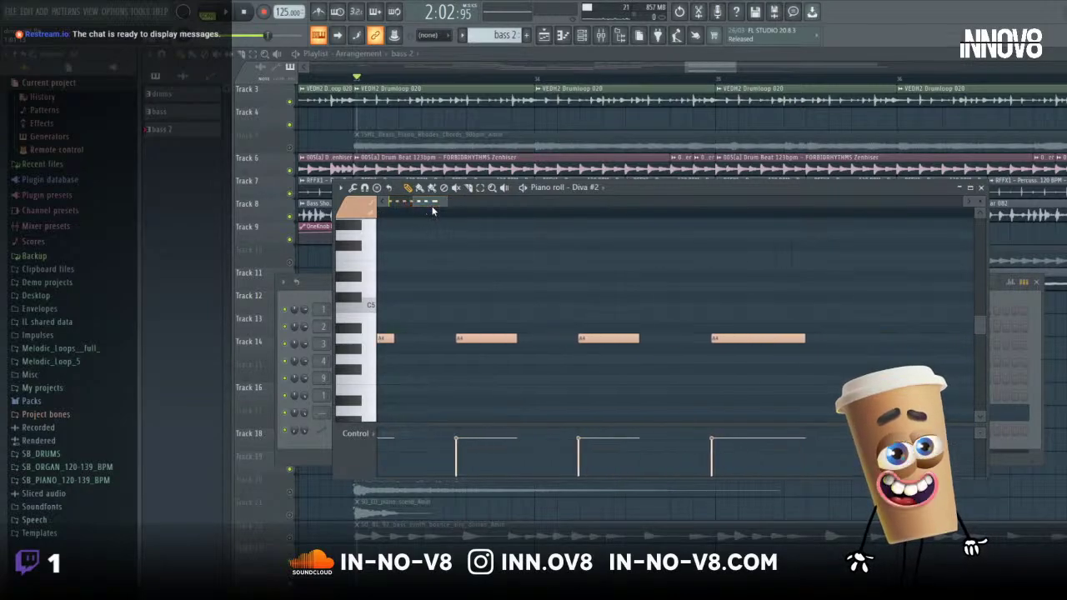
left_click_drag(715, 336, 705, 335)
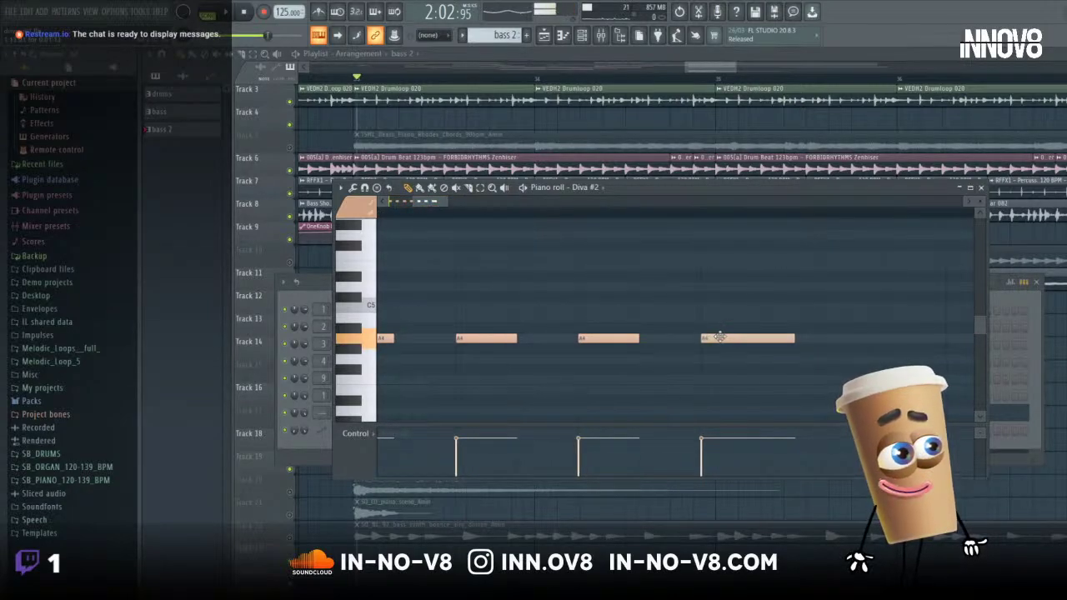
- Shorten the last A4 note of Diva #2 to match the preceding notes' length and play the pattern back
left_click(244, 12)
left_click(250, 19)
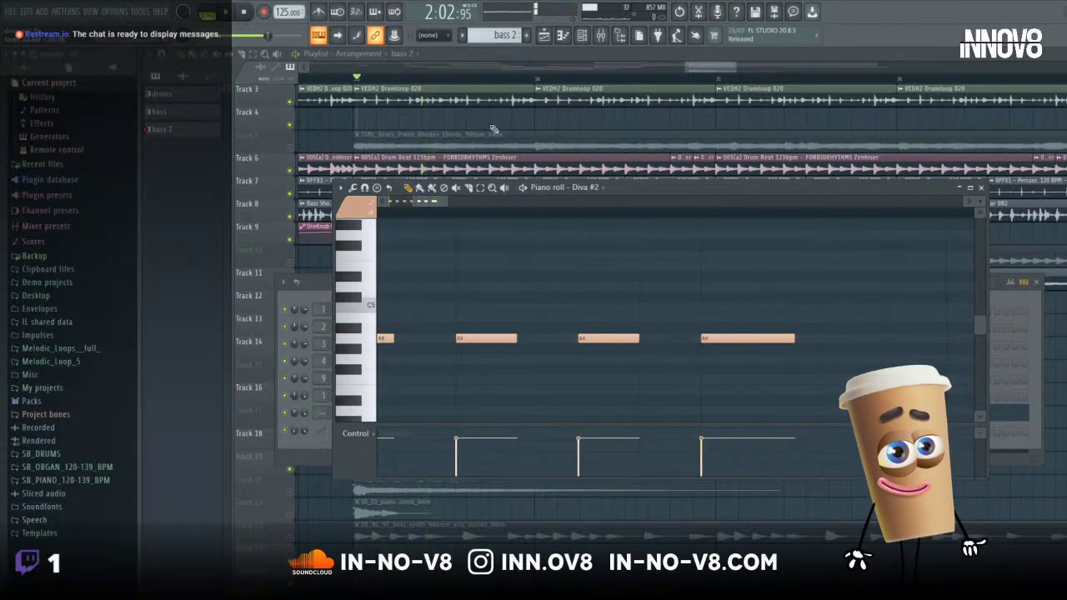
left_click_drag(783, 339, 762, 341)
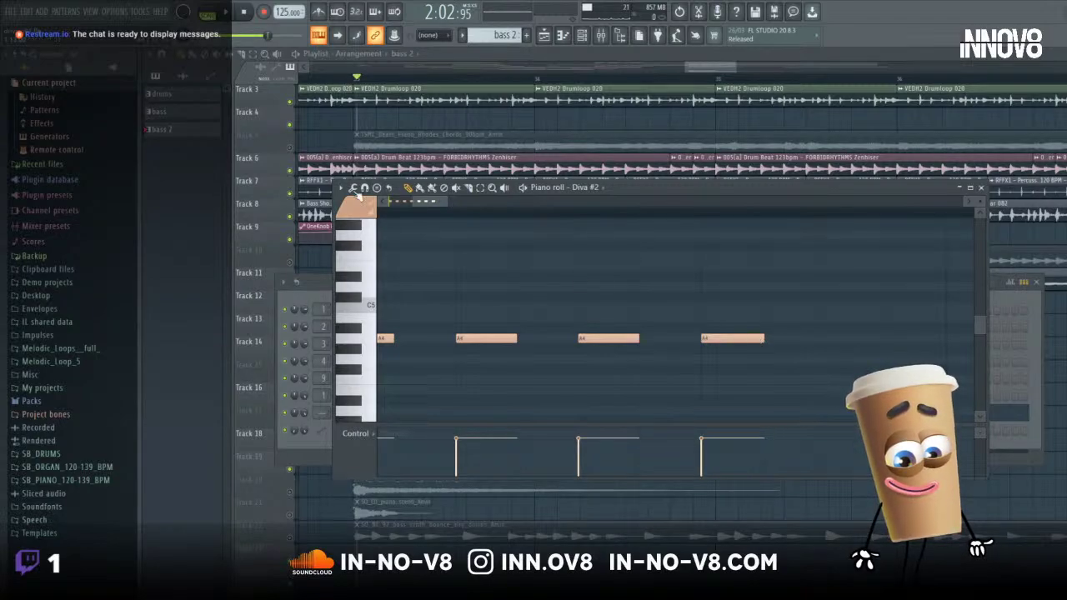
left_click(241, 13)
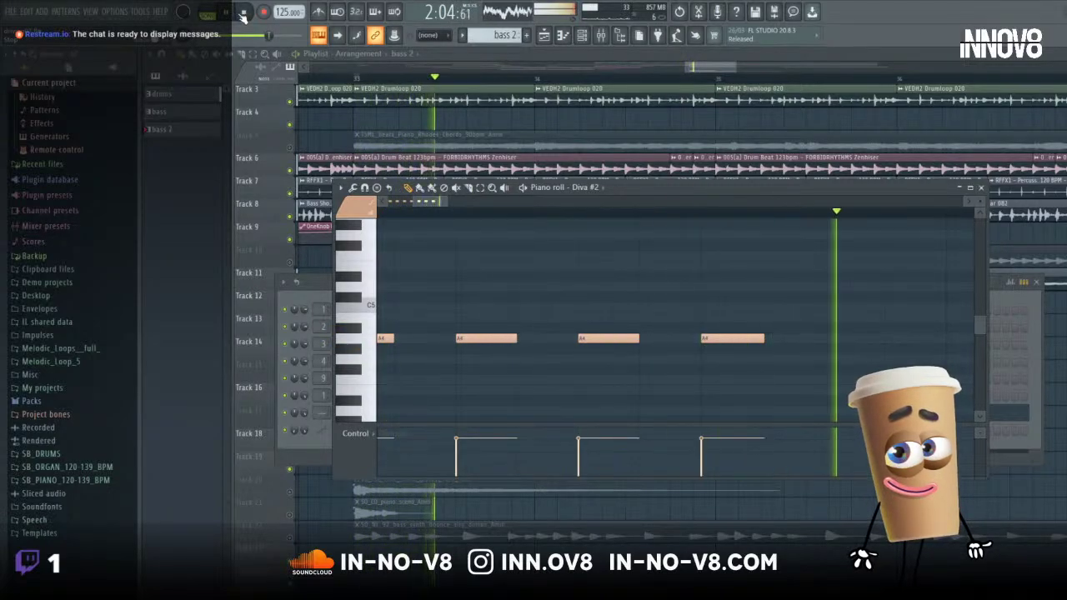
left_click(242, 12)
- Audition pitches above the A4 notes, add a D5 note one note spacing after the last A4, and check it in playback
left_click(366, 303)
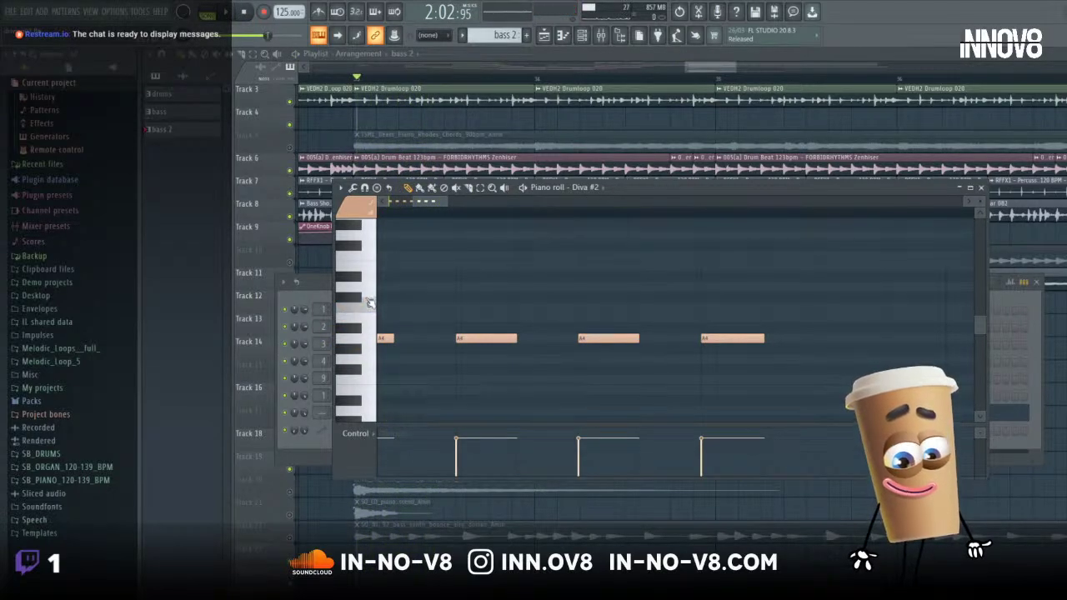
left_click(366, 298)
left_click(368, 290)
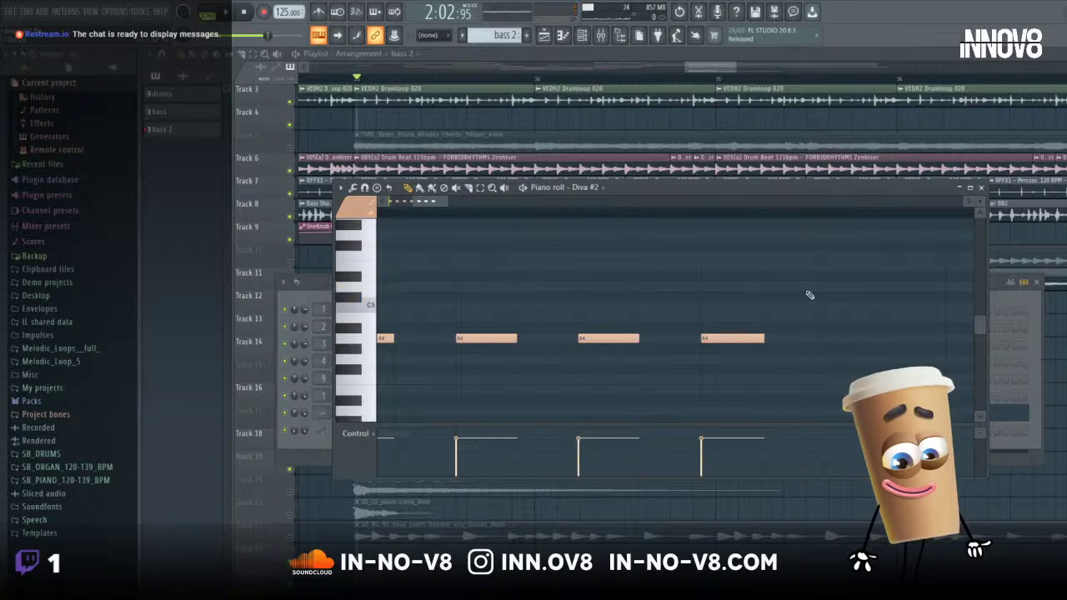
left_click(769, 289)
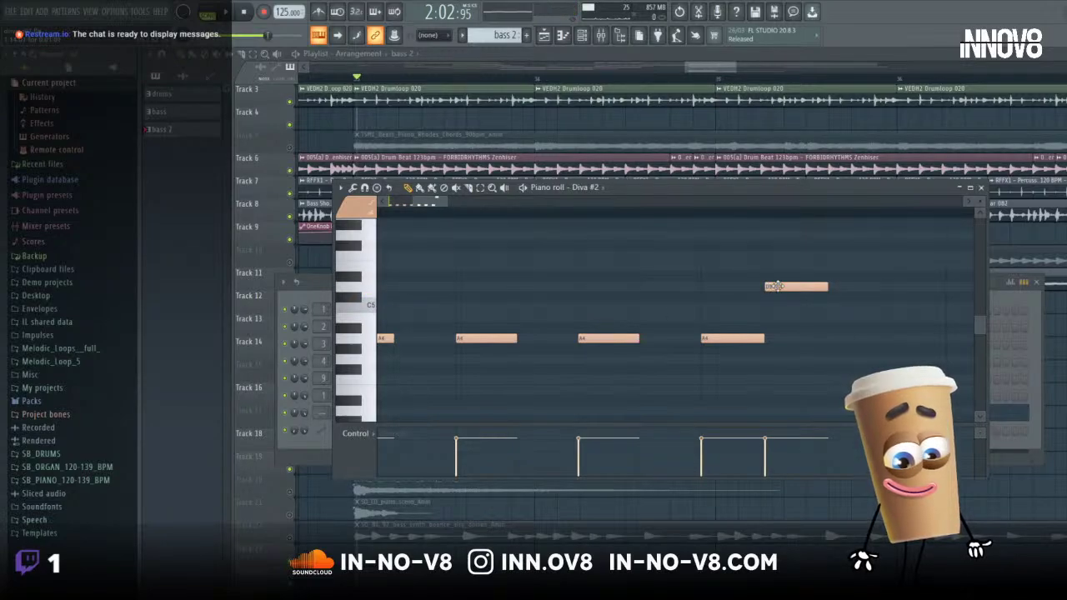
left_click_drag(770, 288, 839, 292)
left_click(244, 13)
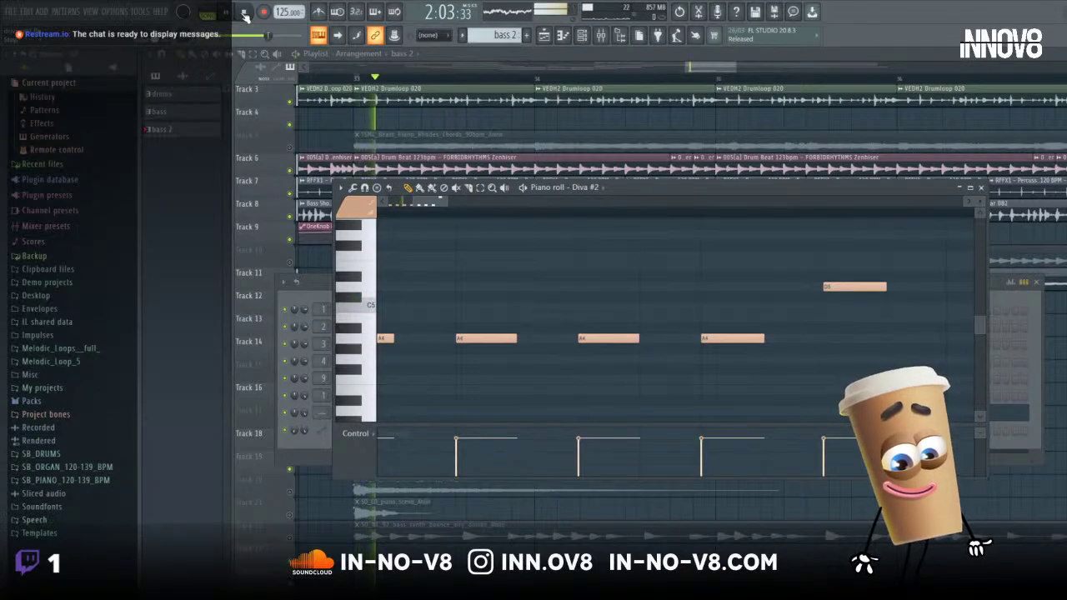
key("space")
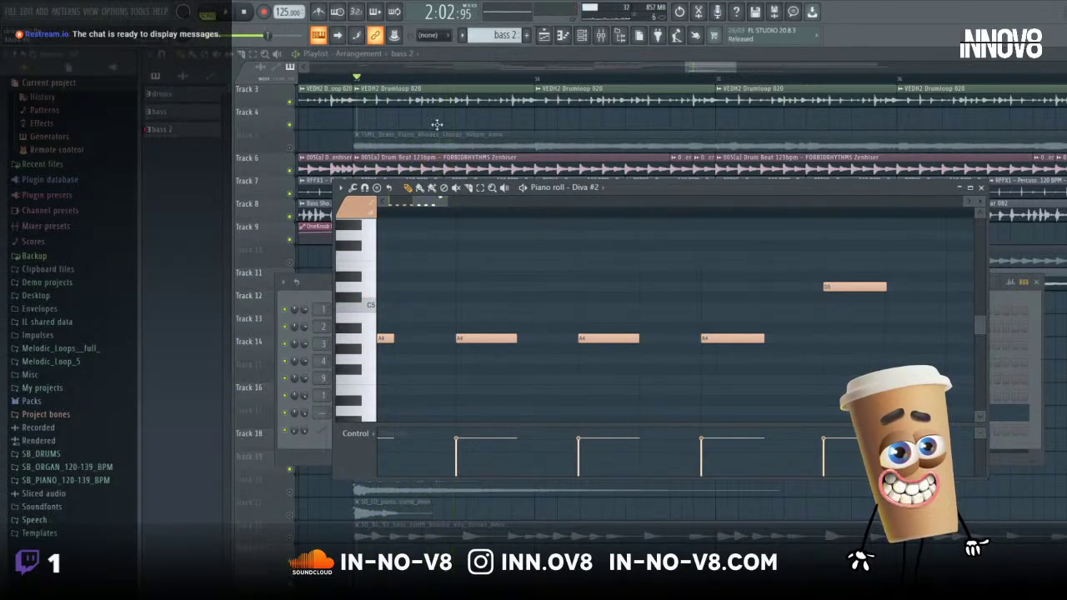
- Turn on grid snapping and add two more D5 notes at the same spacing, checking the line in playback
left_click_drag(453, 205, 476, 210)
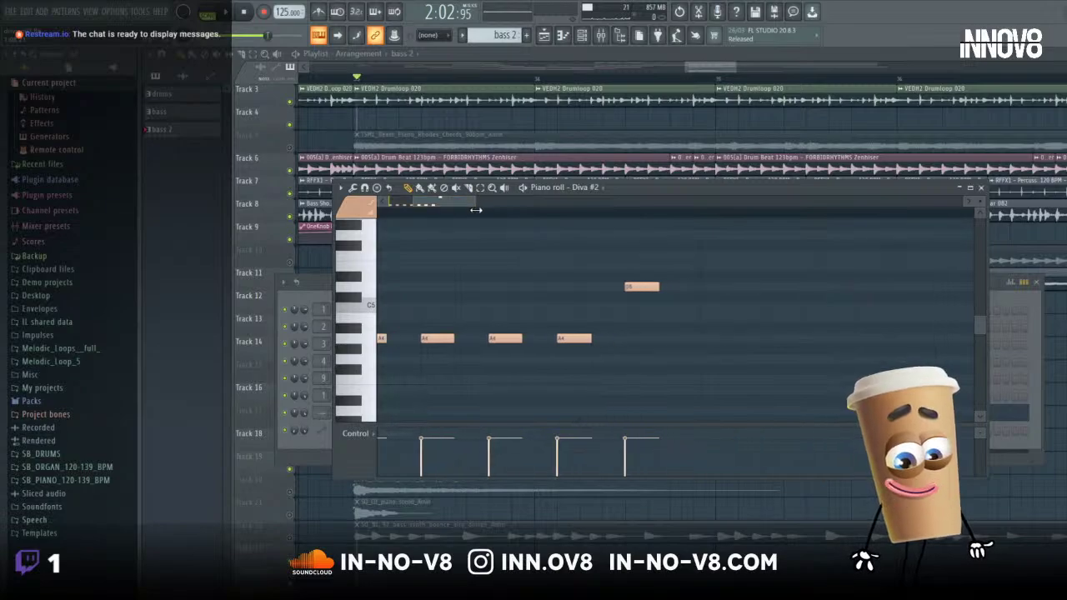
left_click(698, 291)
left_click(714, 289)
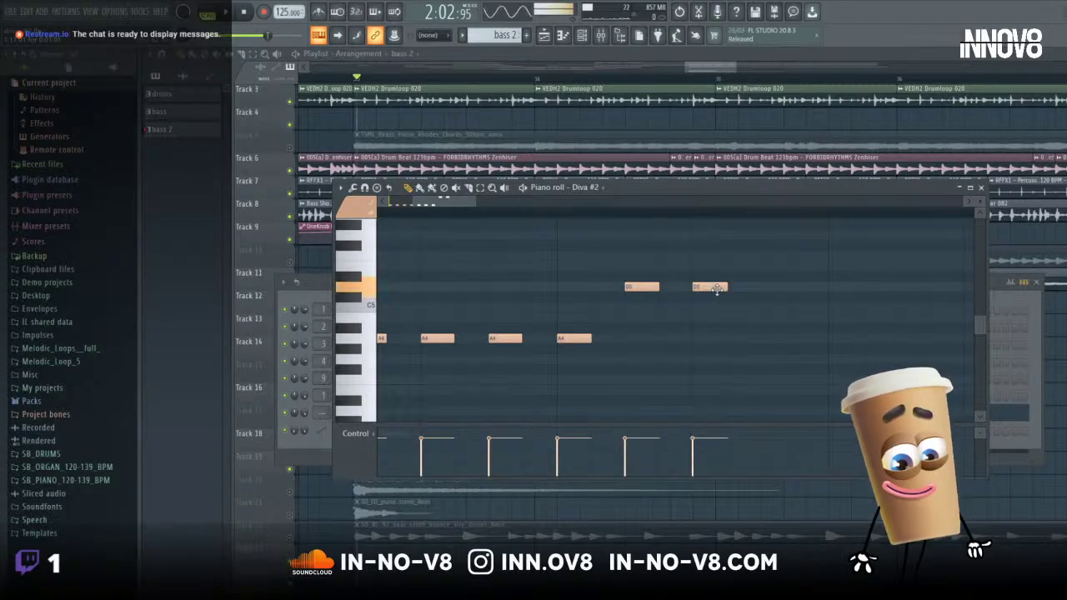
left_click(365, 189)
left_click(373, 217)
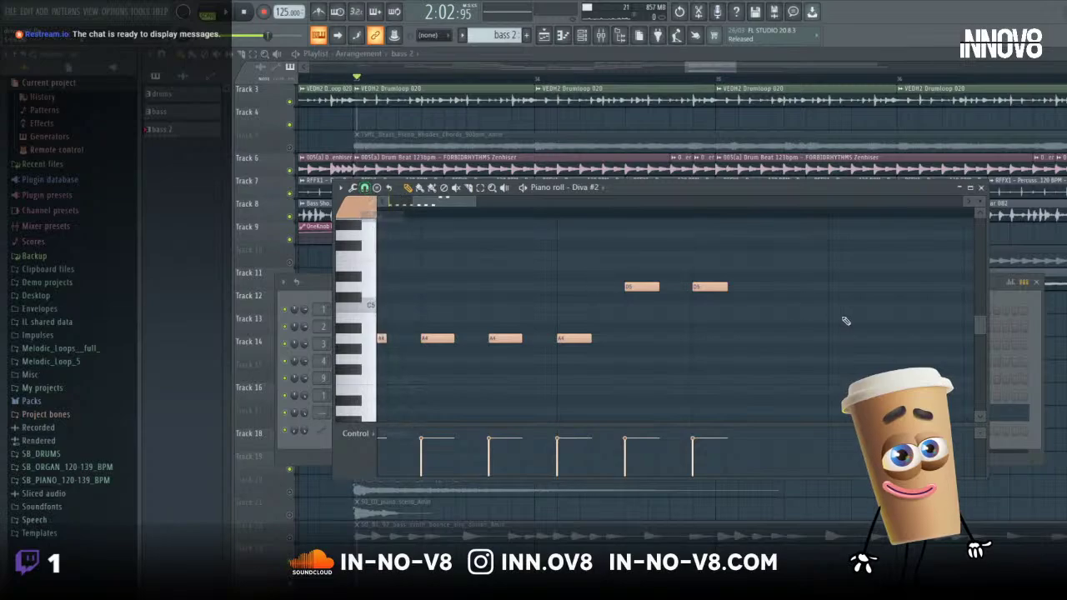
left_click(765, 289)
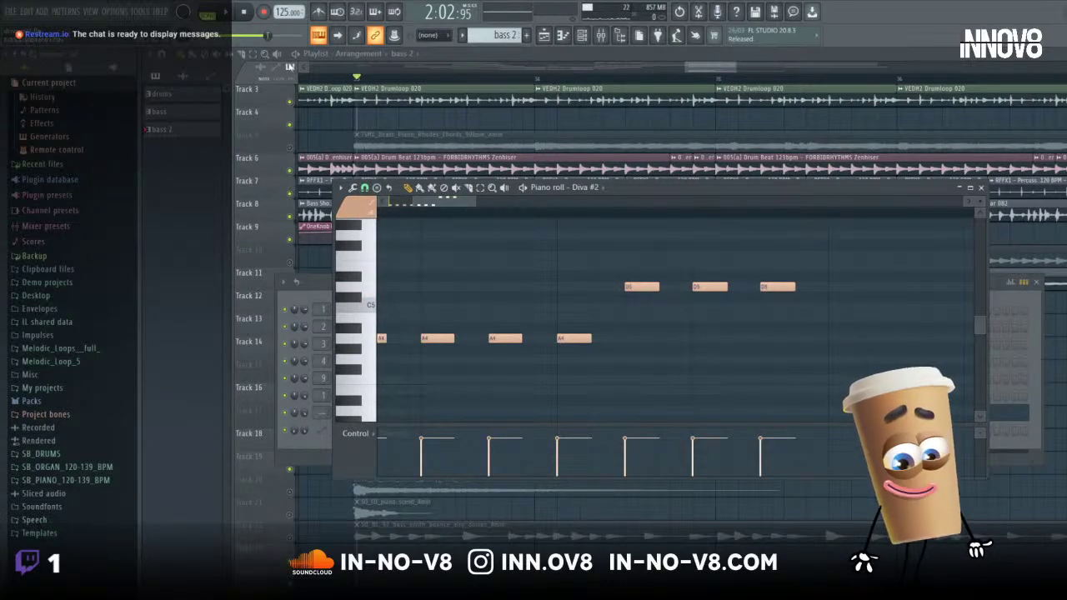
left_click(244, 13)
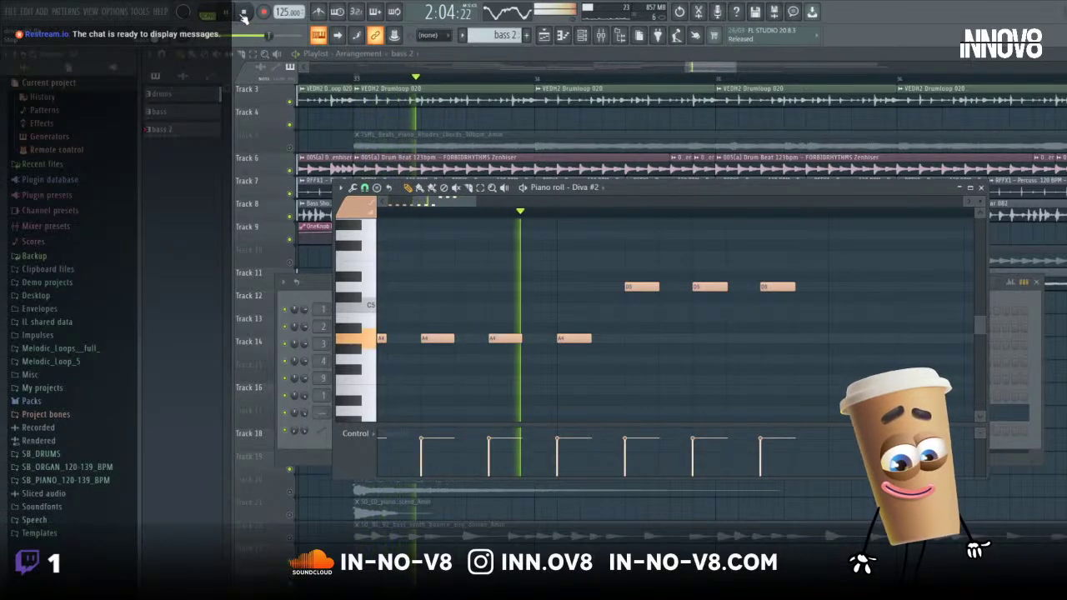
left_click(243, 15)
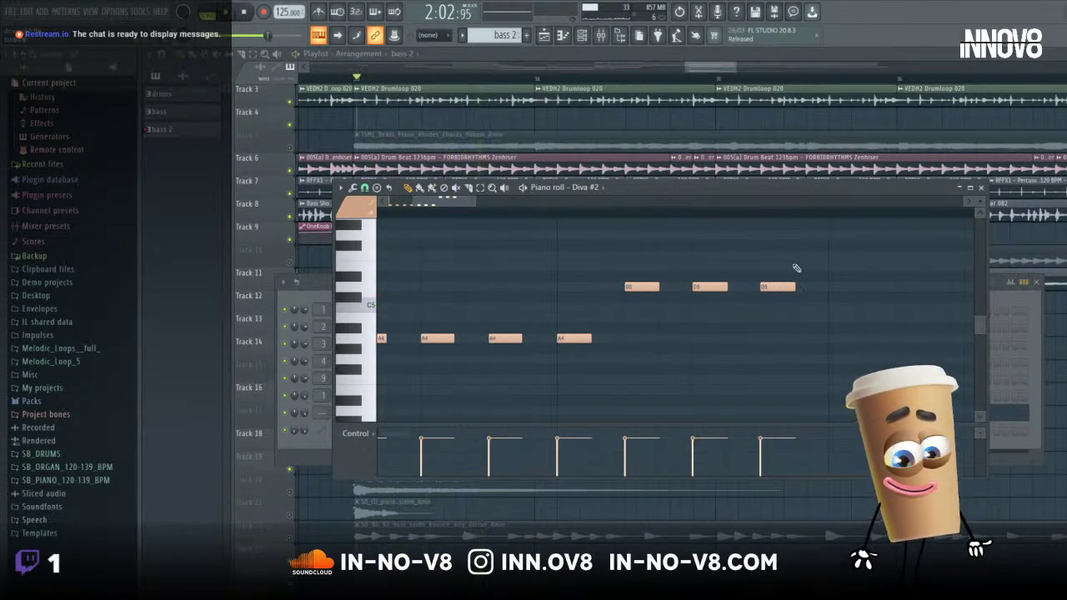
- Continue the D5 run with six more evenly spaced notes up to bar 2, listening to the line along the way
left_click(833, 290)
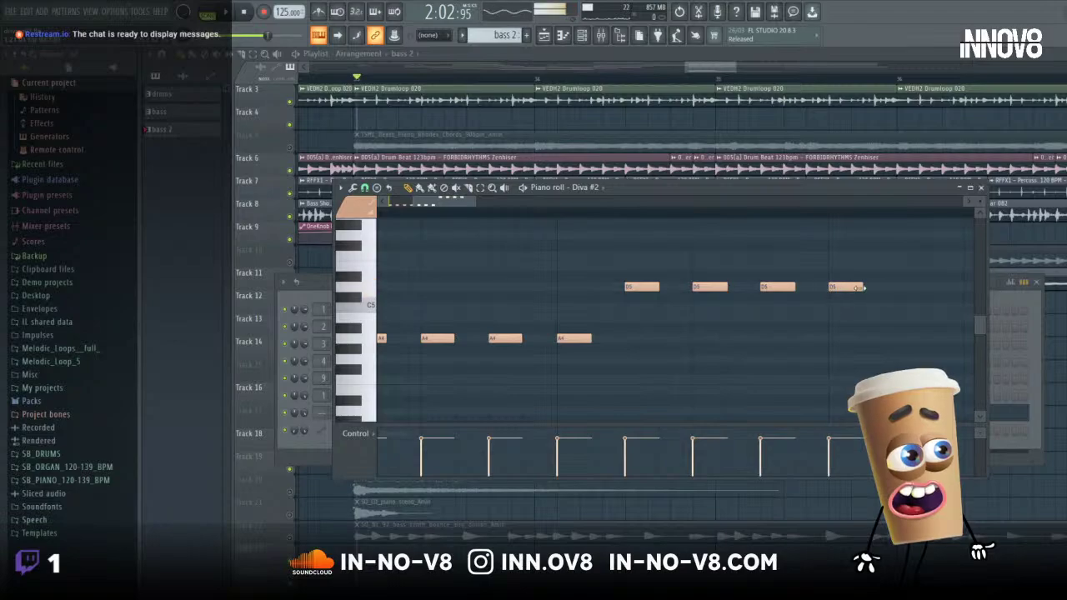
left_click(900, 289)
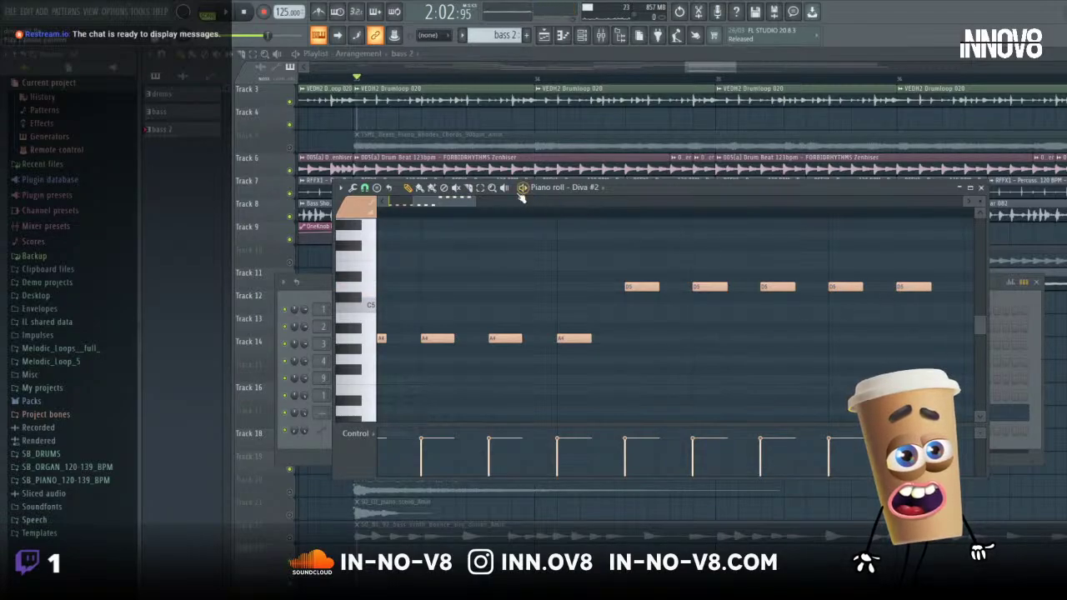
left_click_drag(476, 202, 540, 208)
left_click(706, 289)
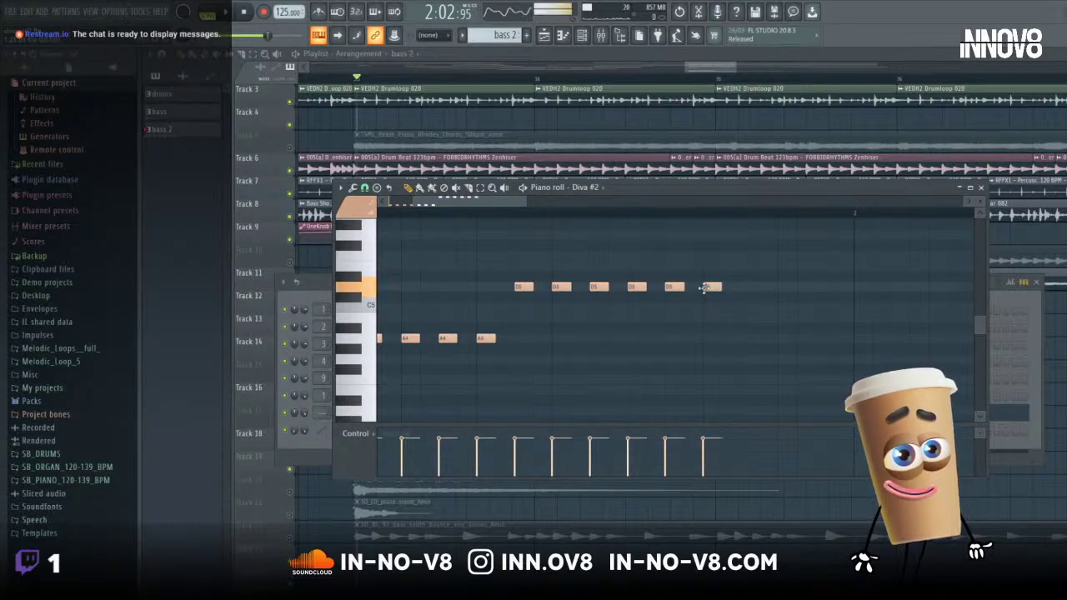
left_click(744, 288)
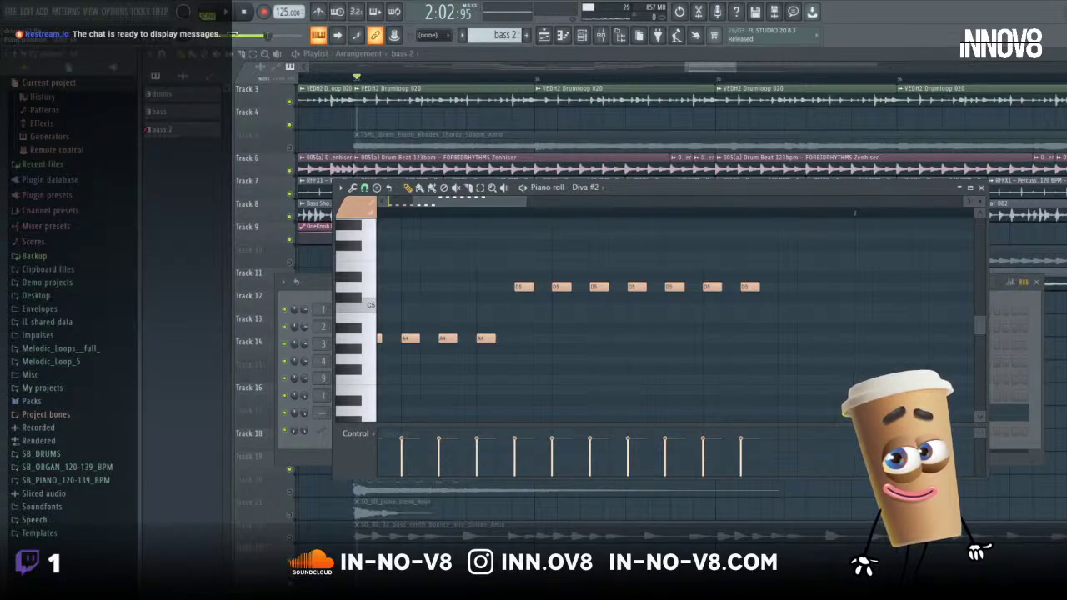
left_click(244, 12)
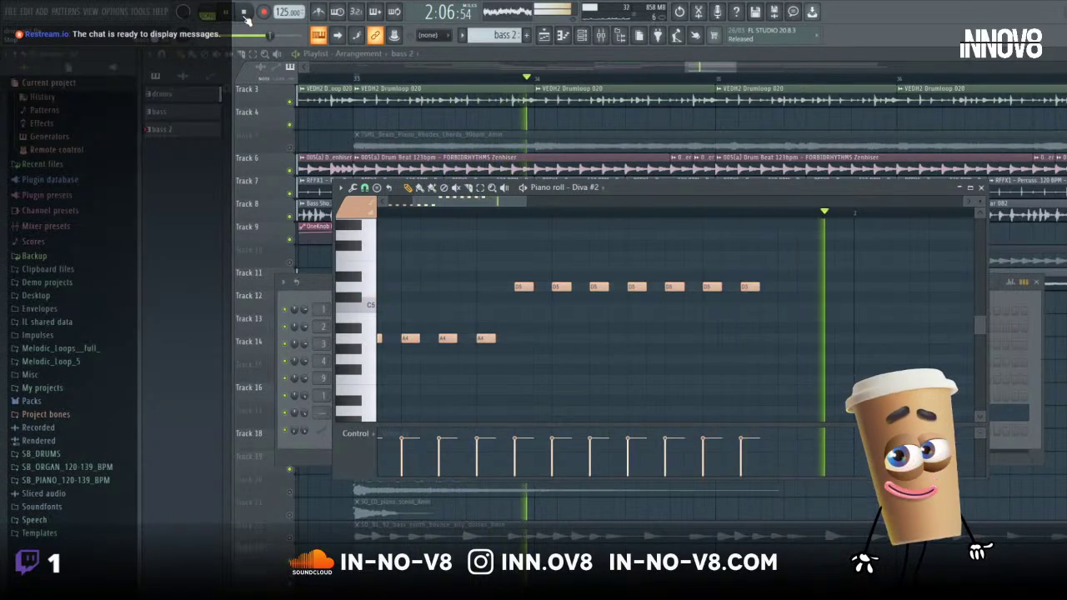
key("space")
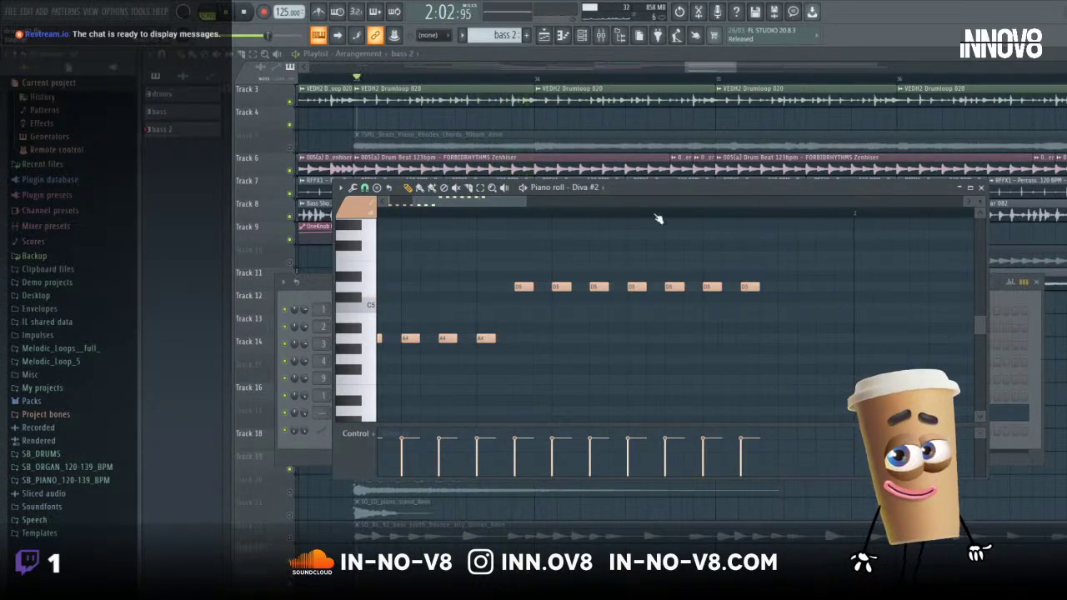
left_click(783, 288)
left_click(823, 297)
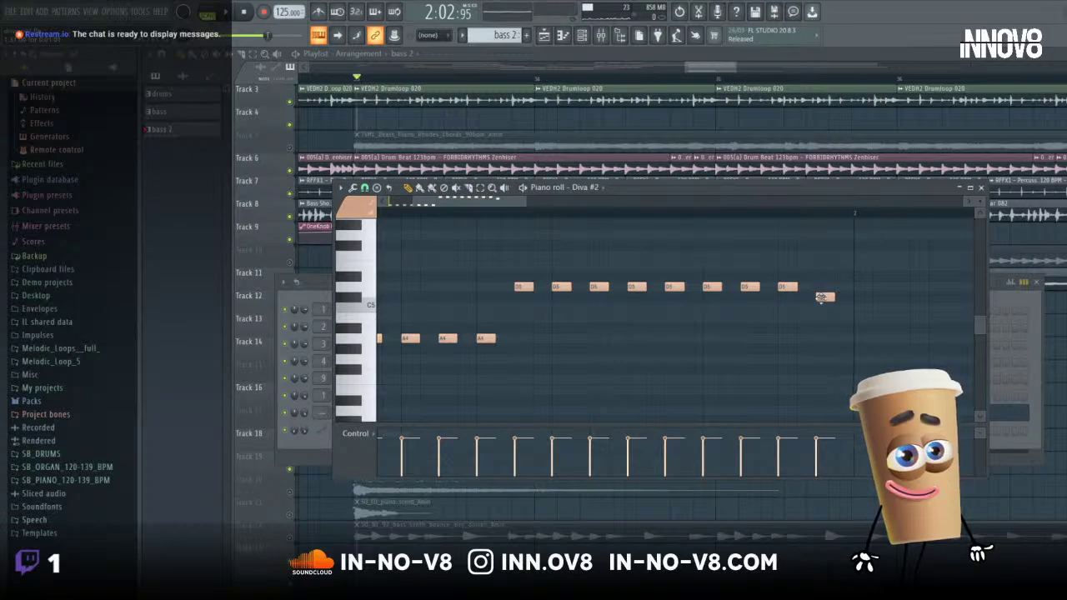
left_click_drag(823, 297, 825, 288)
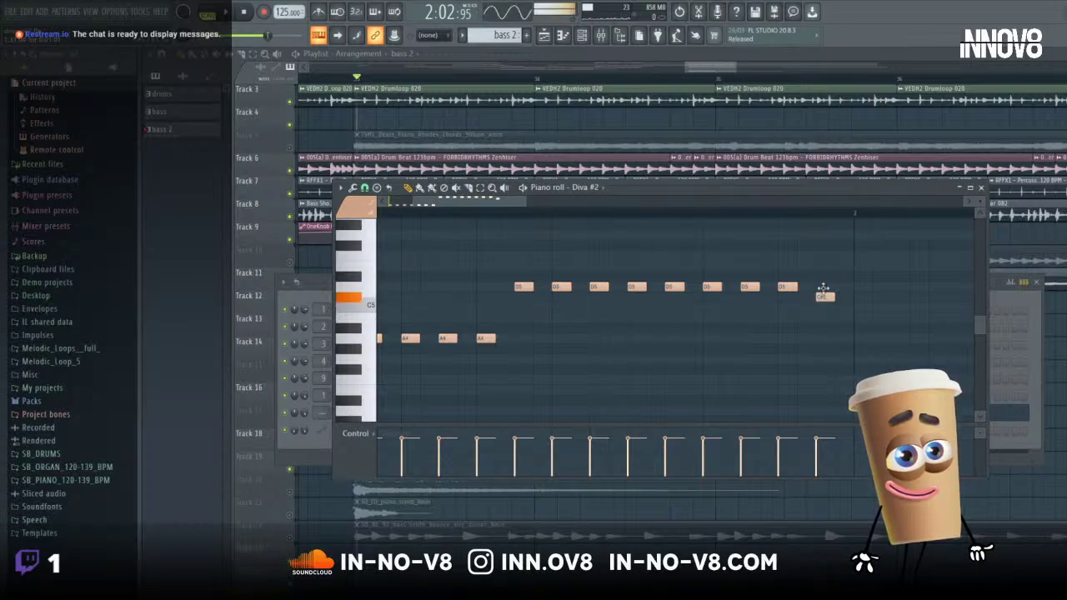
- Add seven evenly spaced F4 notes from the start of bar 2 and play the bass line back
left_click(859, 381)
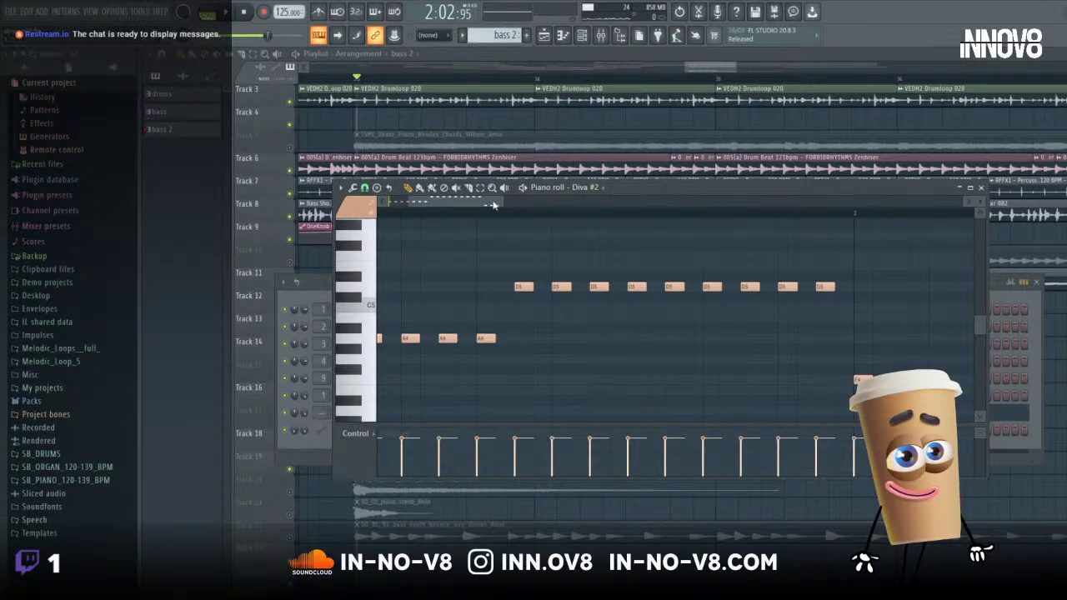
left_click_drag(499, 201, 541, 224)
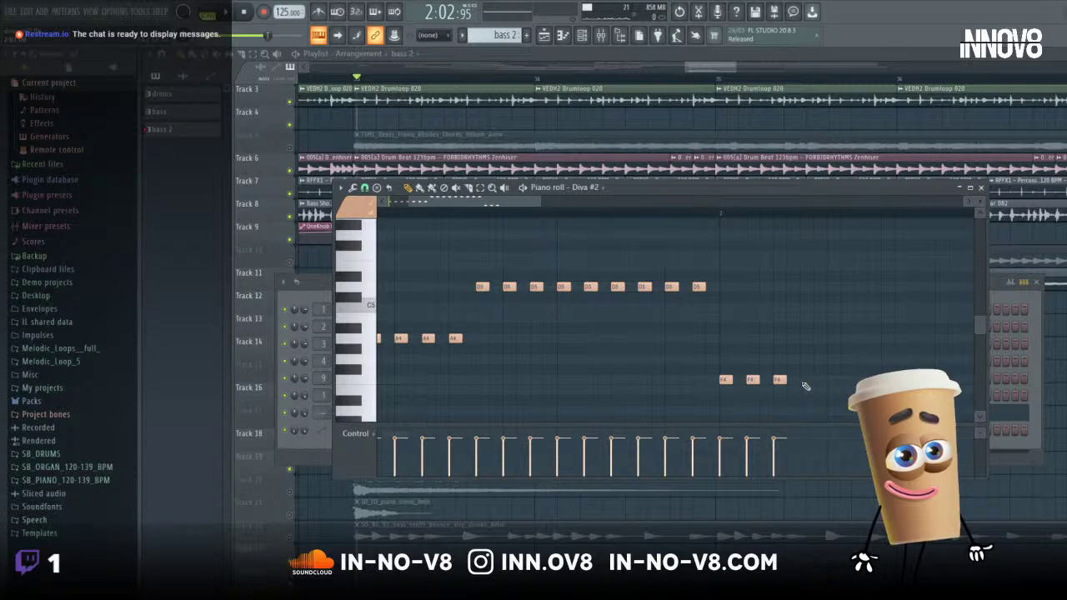
left_click(805, 381)
left_click(833, 381)
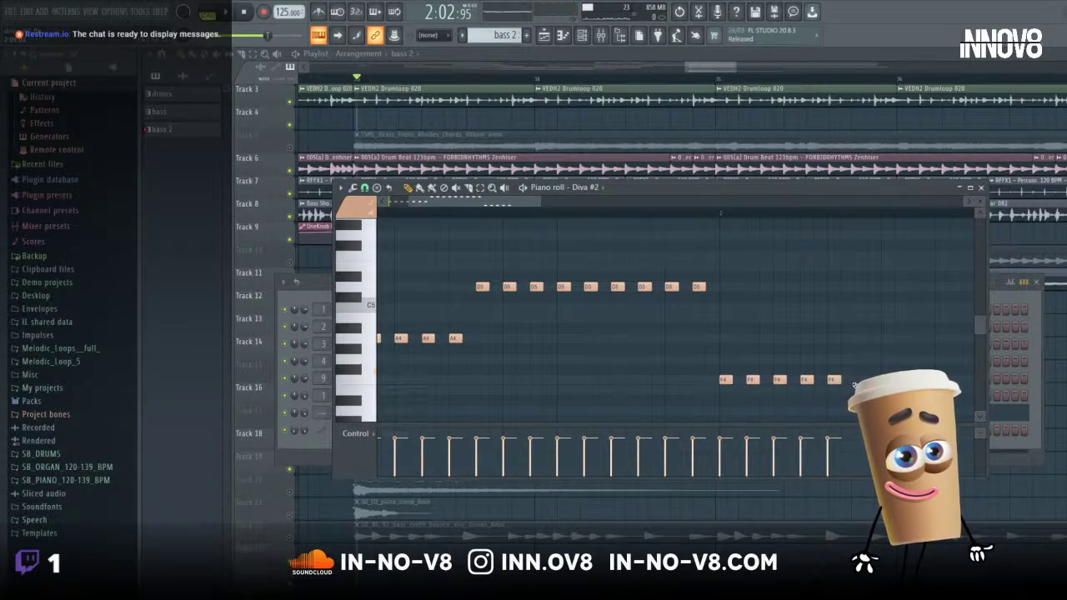
left_click(860, 381)
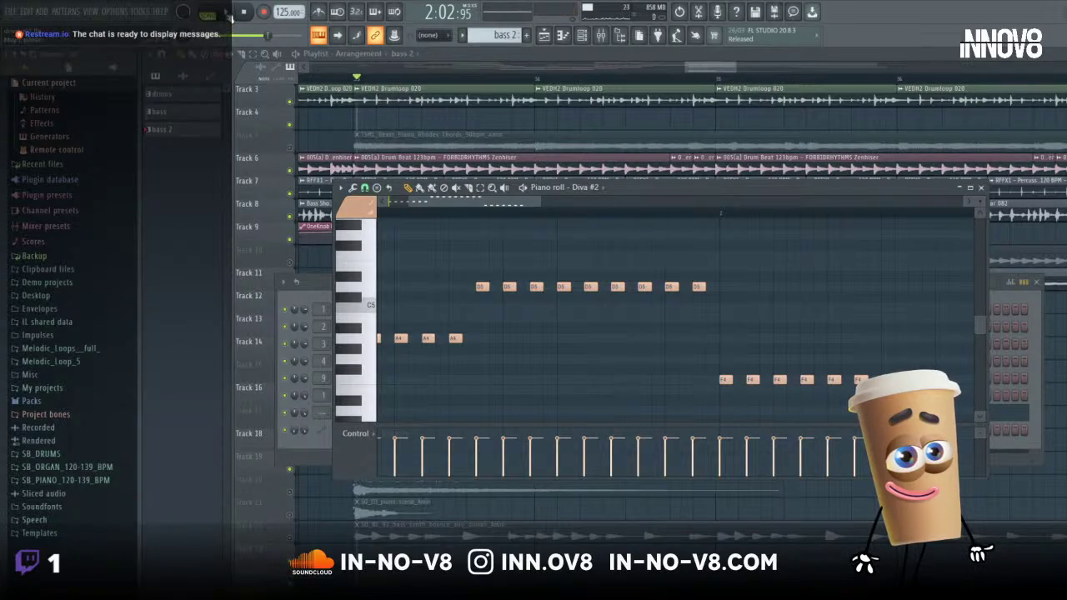
left_click(226, 12)
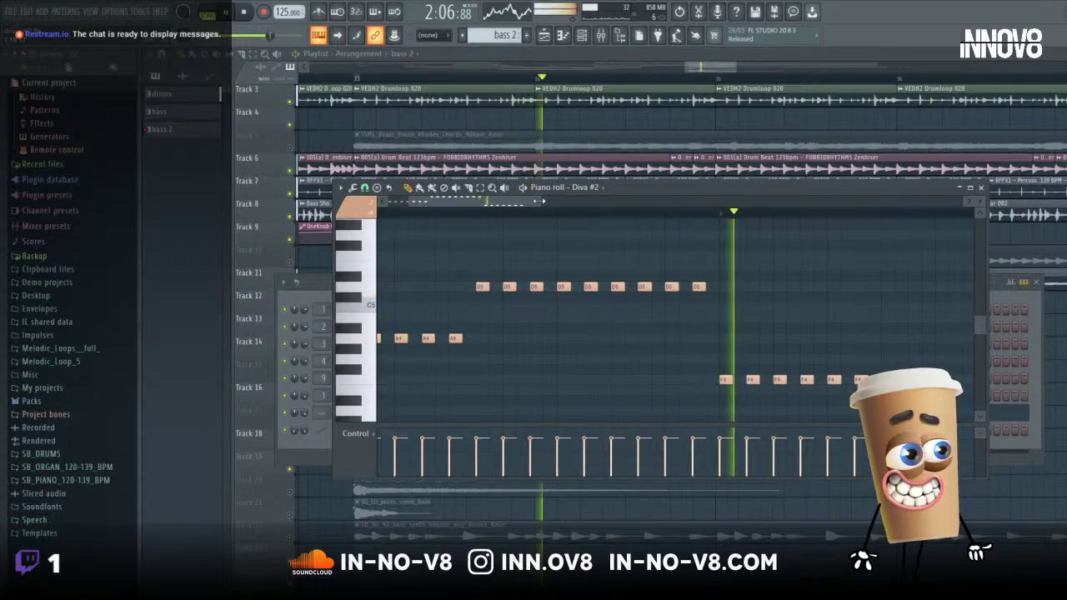
scroll(623, 241, "down", 1)
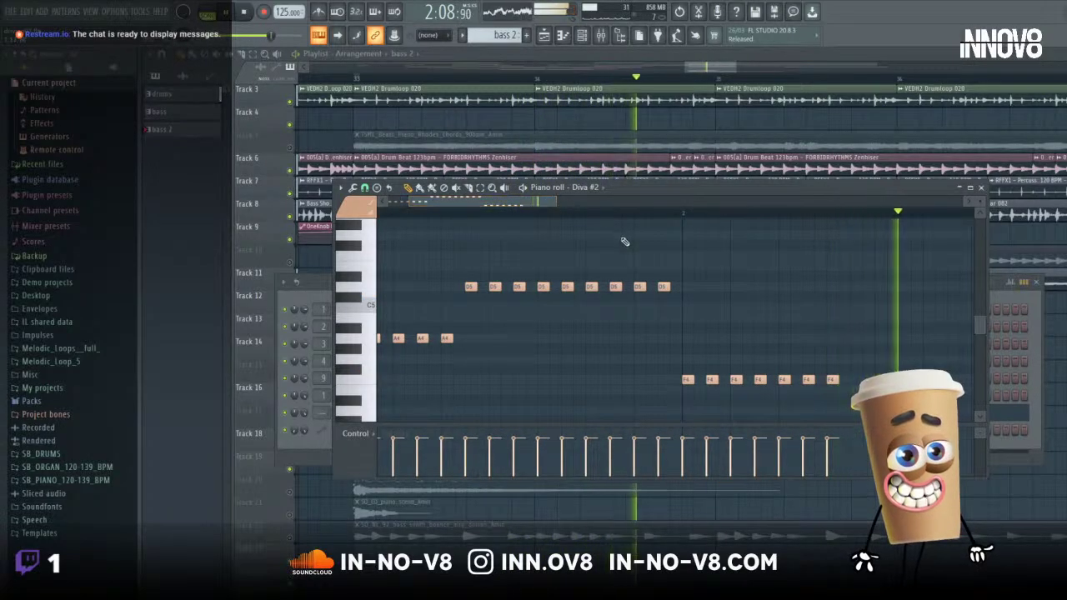
key("space")
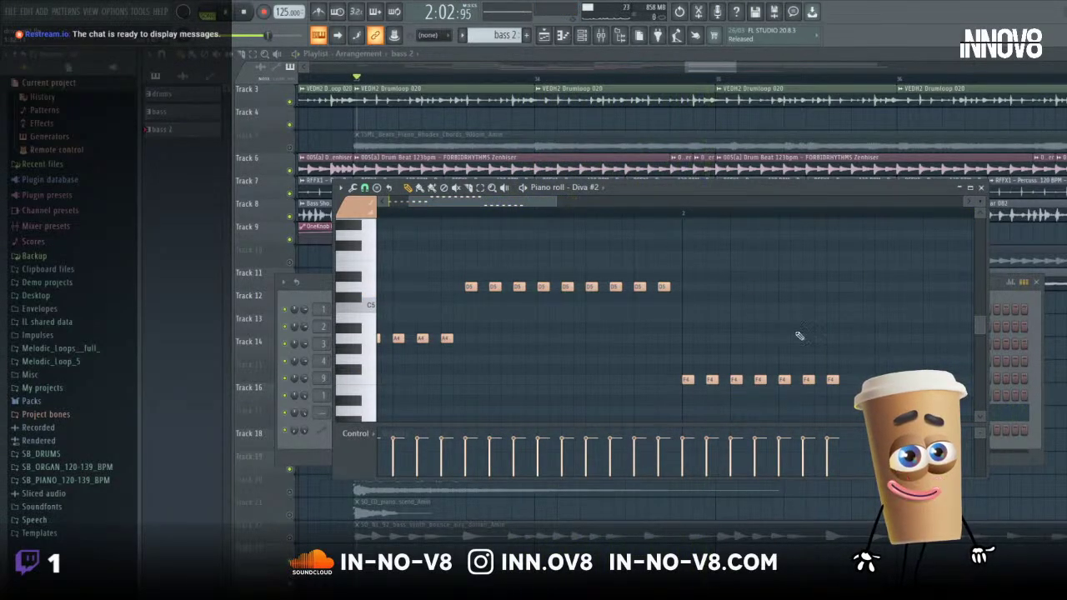
- Audition pitches above F4 and add four evenly spaced G4 notes after the last F4
left_click(358, 372)
left_click(360, 364)
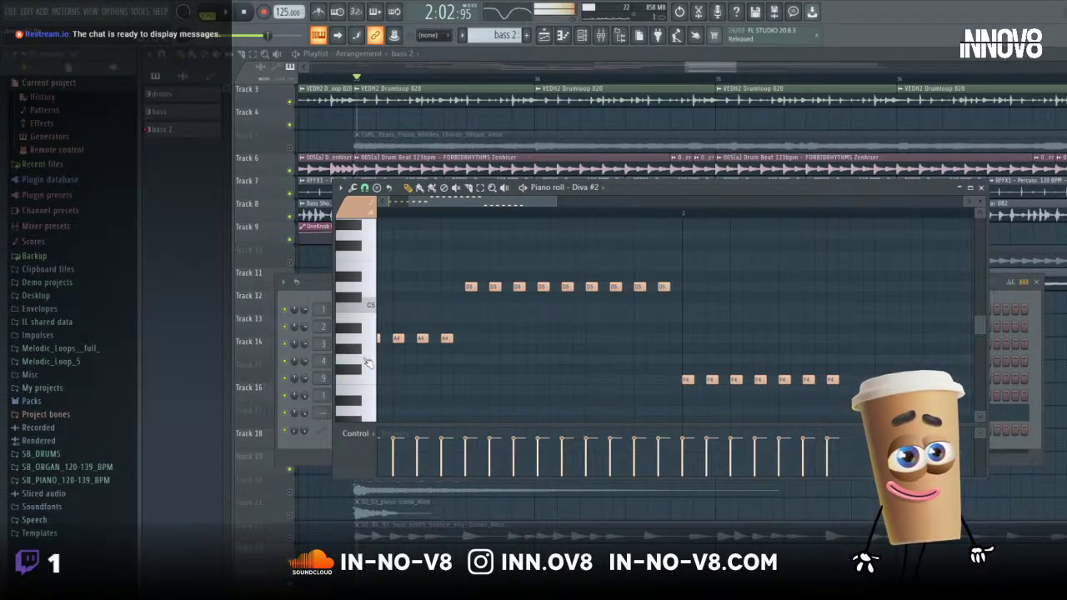
left_click(854, 360)
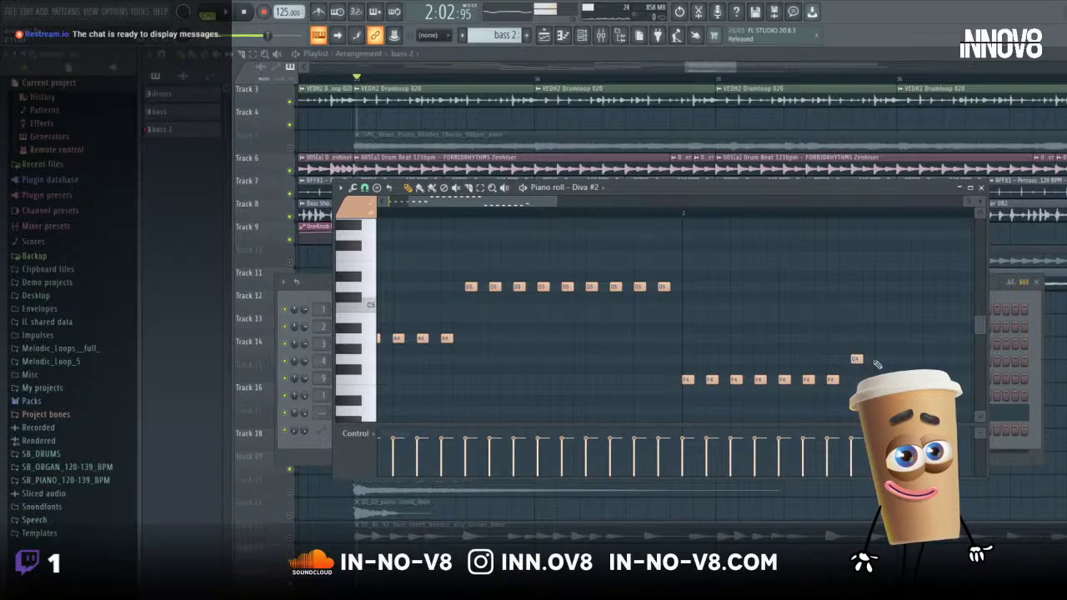
left_click(878, 360)
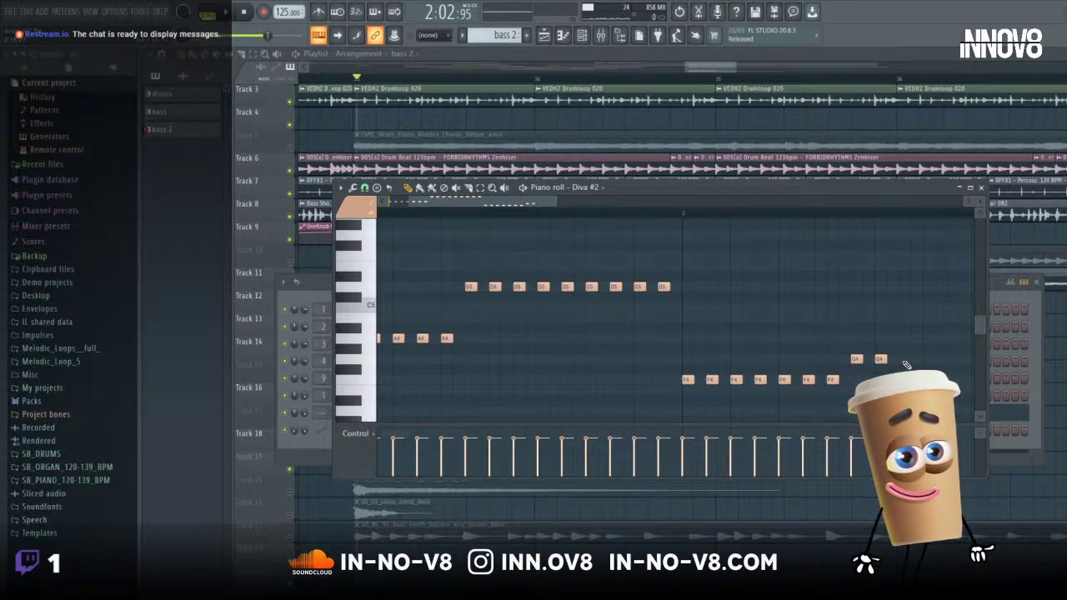
left_click(904, 360)
left_click(927, 362)
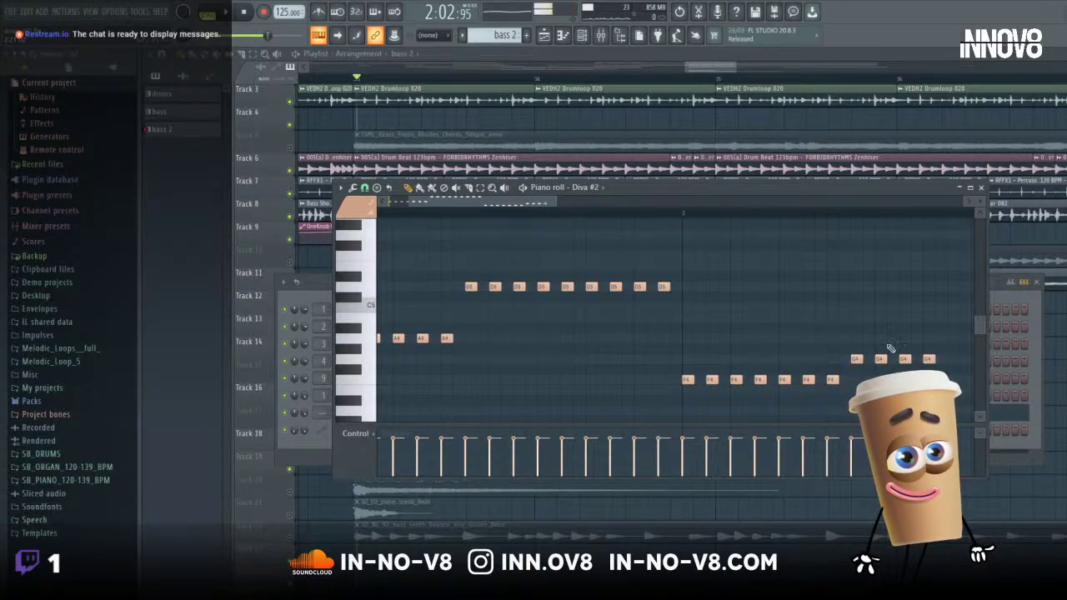
- Extend the G4 run with four more notes at the same spacing and play the bass line back
left_click_drag(557, 205, 627, 206)
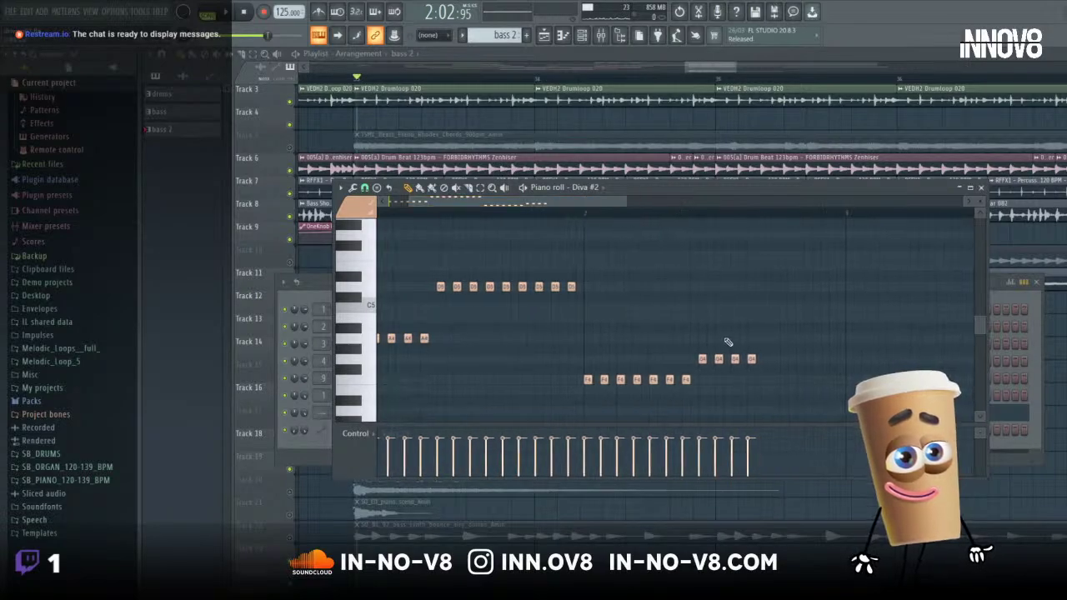
left_click(768, 360)
left_click(785, 361)
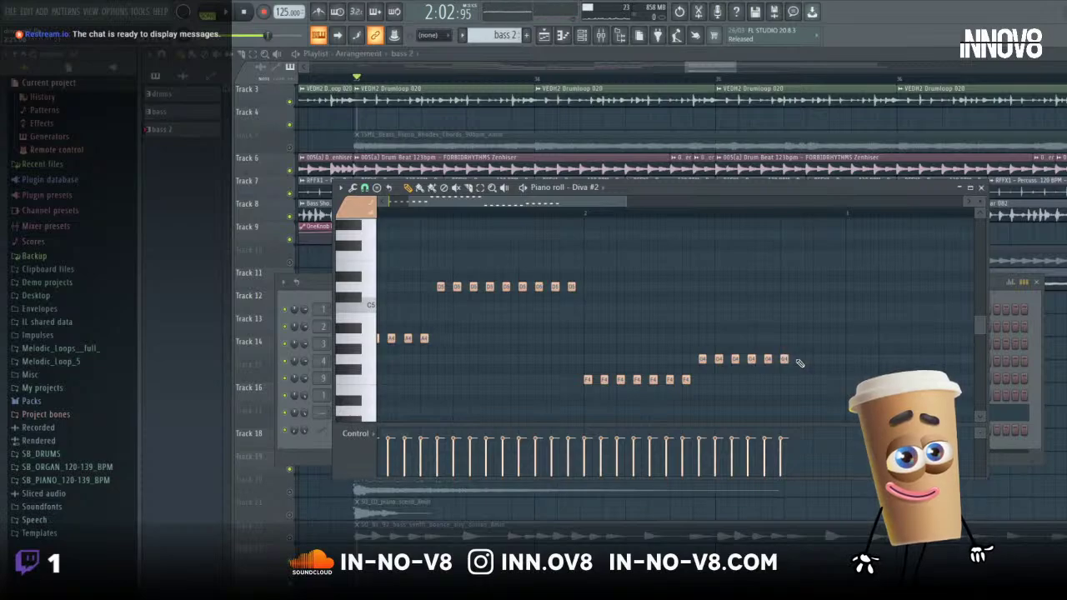
left_click(801, 361)
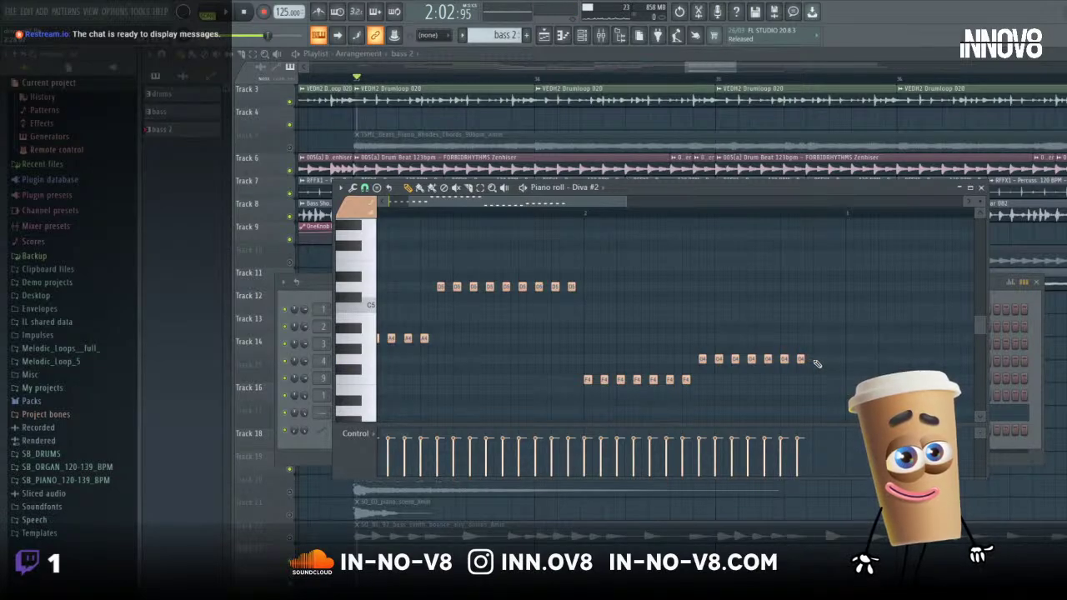
left_click(817, 360)
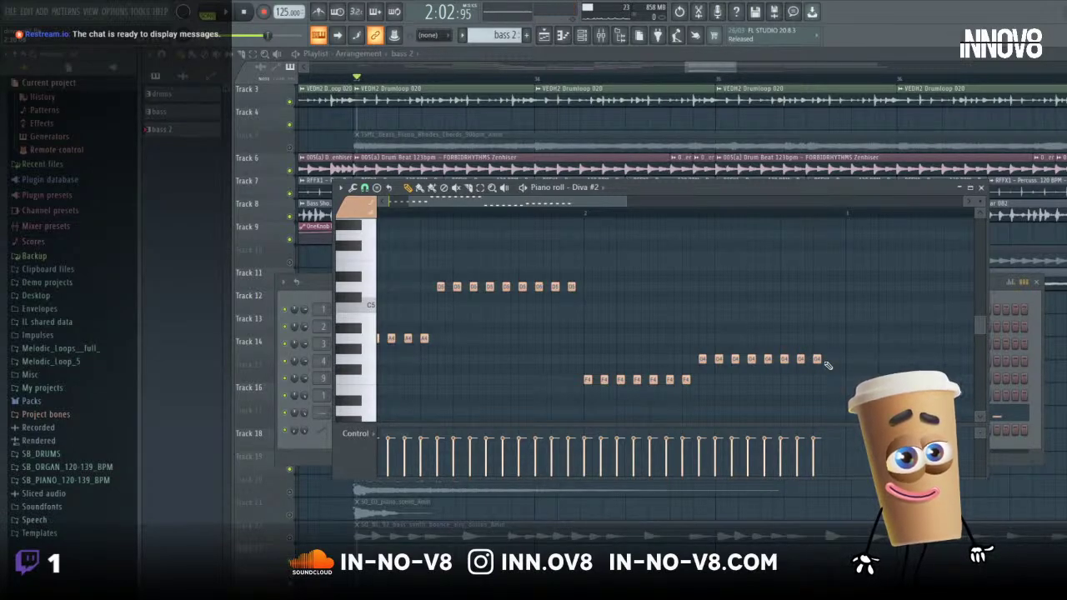
left_click(228, 13)
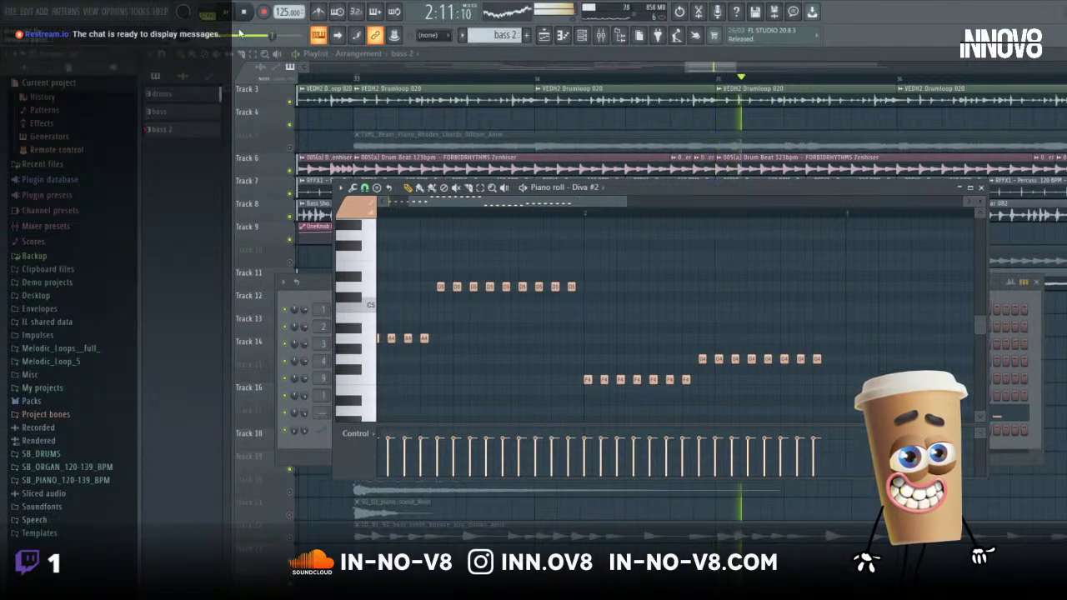
left_click(245, 12)
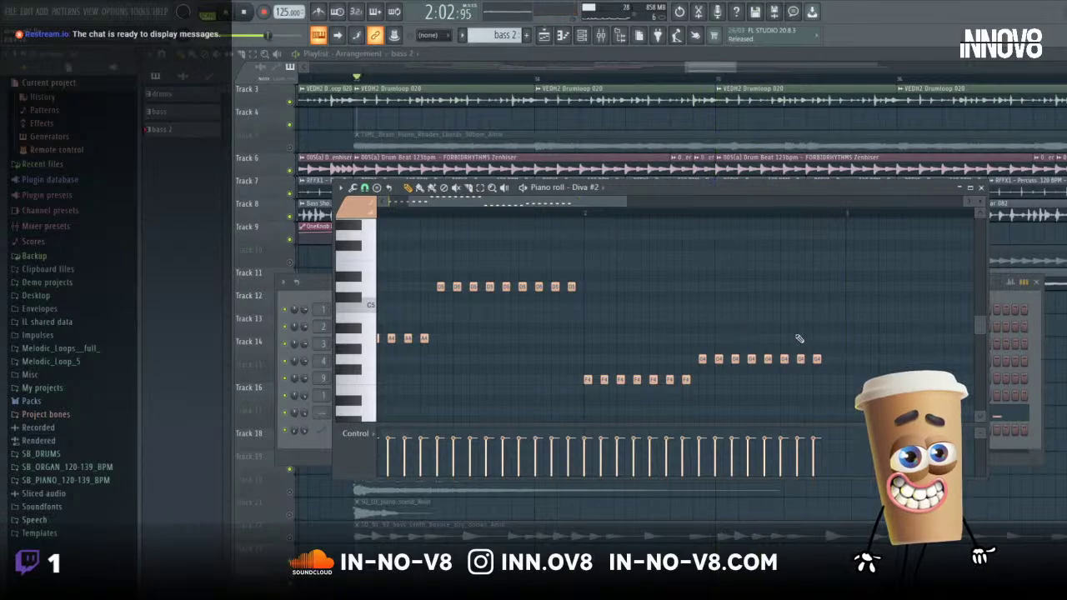
- Add a final G4 note just before bar 3, close the piano roll and move the channel rack below the playlist clips
left_click(834, 361)
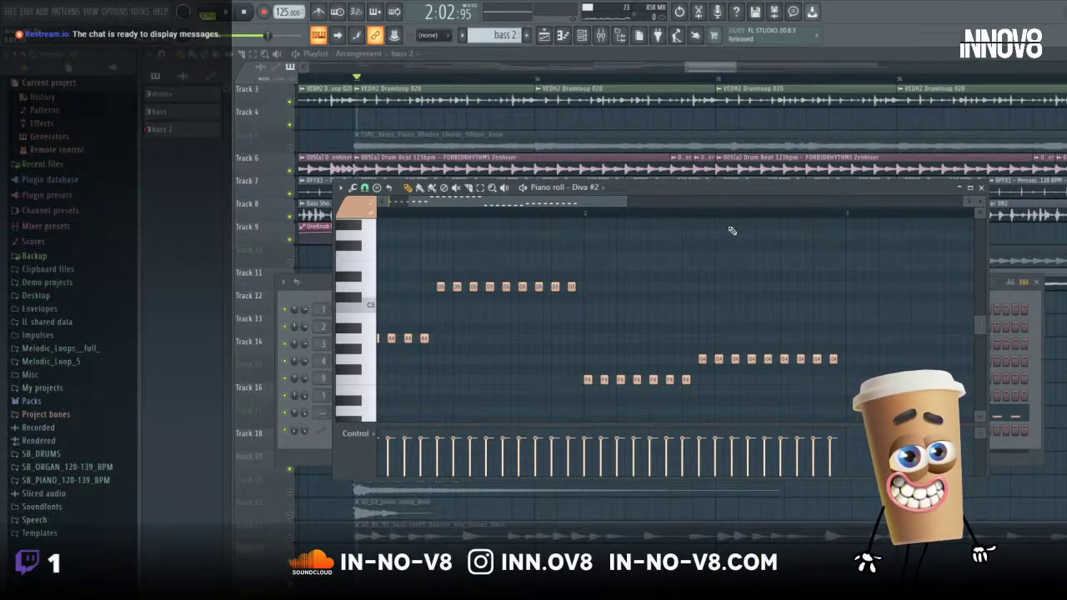
left_click_drag(671, 199, 687, 268)
key("F7")
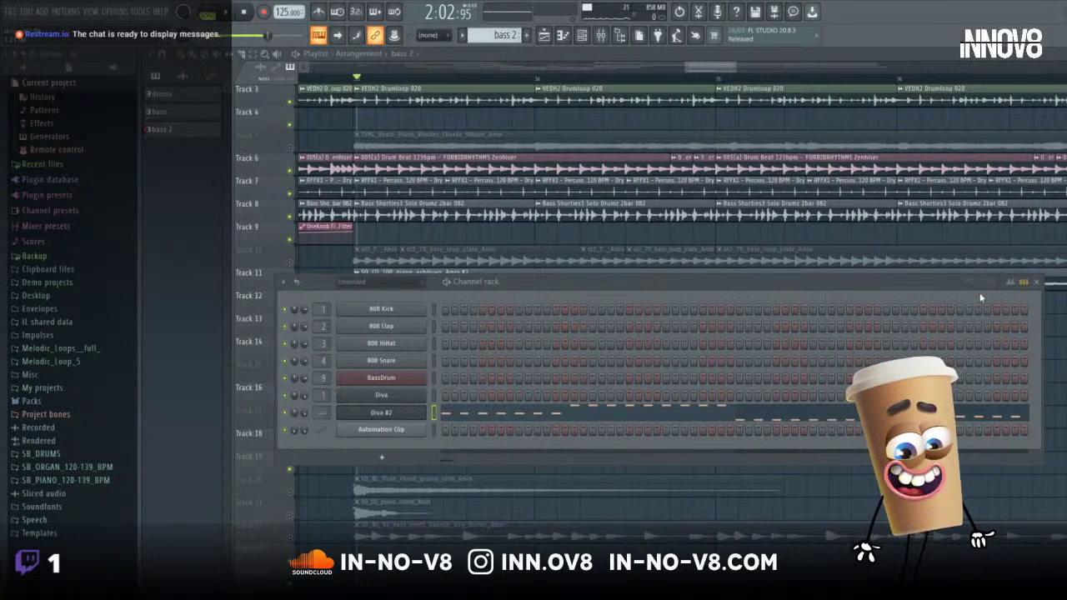
left_click_drag(517, 291, 540, 422)
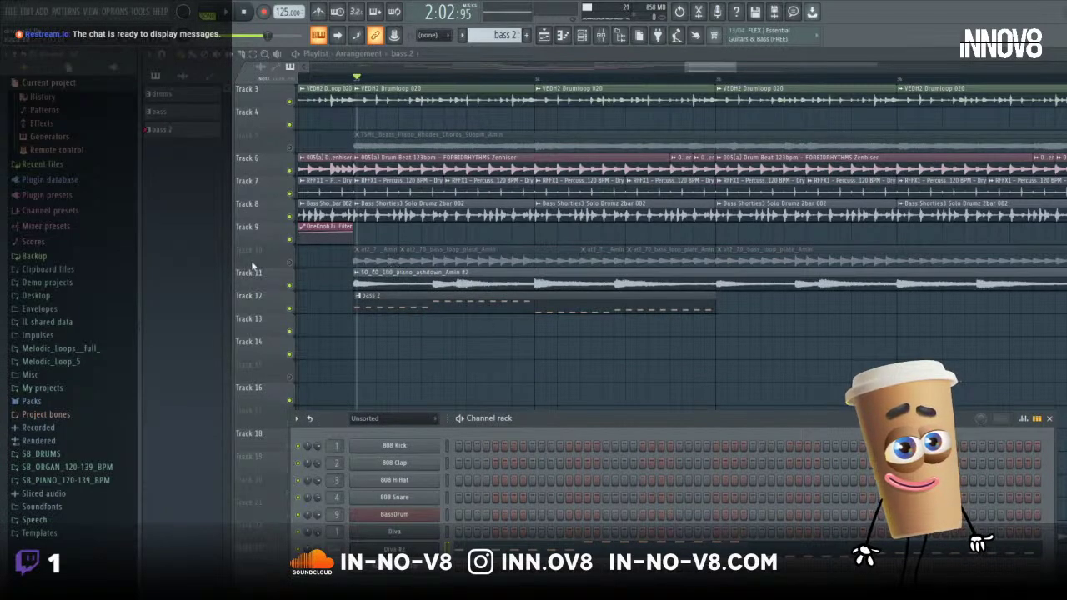
- Delete the muted bass loop clips on Track 10 from bar 33 onward
right_click(457, 259)
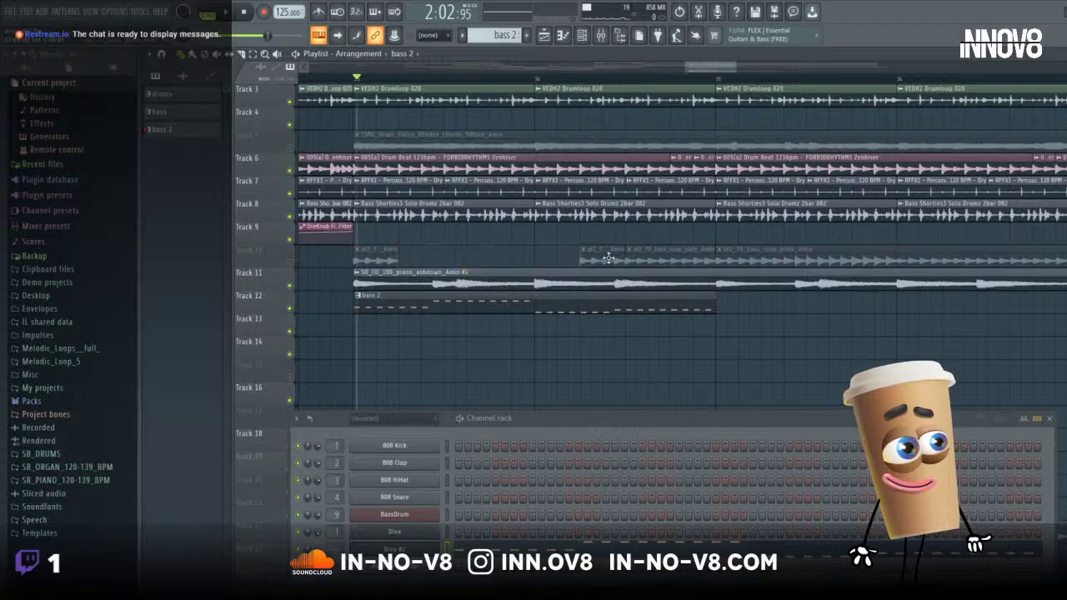
right_click(609, 259)
right_click(391, 260)
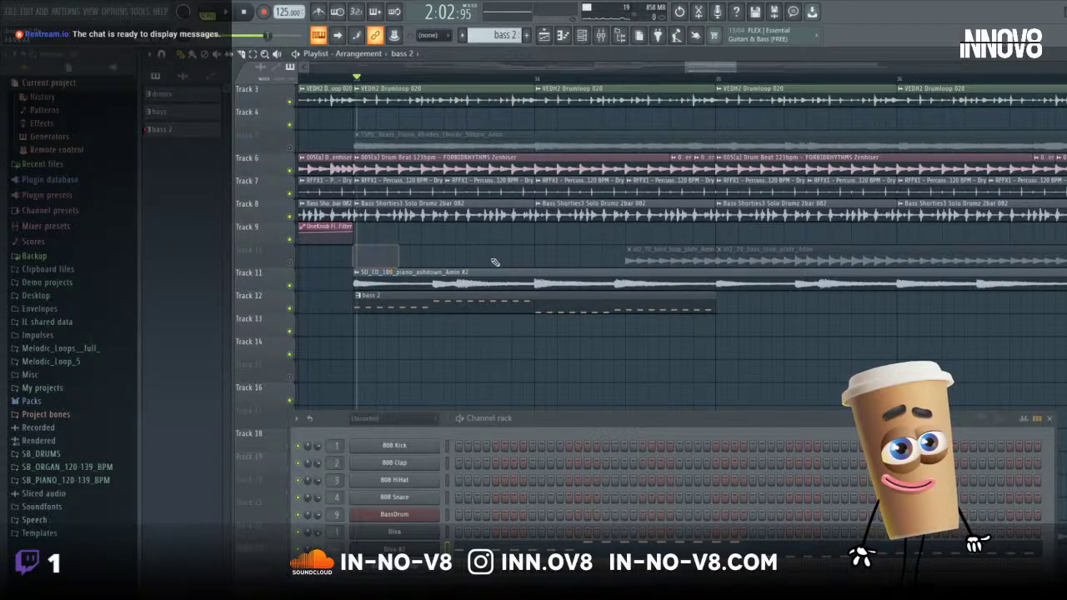
right_click(678, 261)
right_click(792, 262)
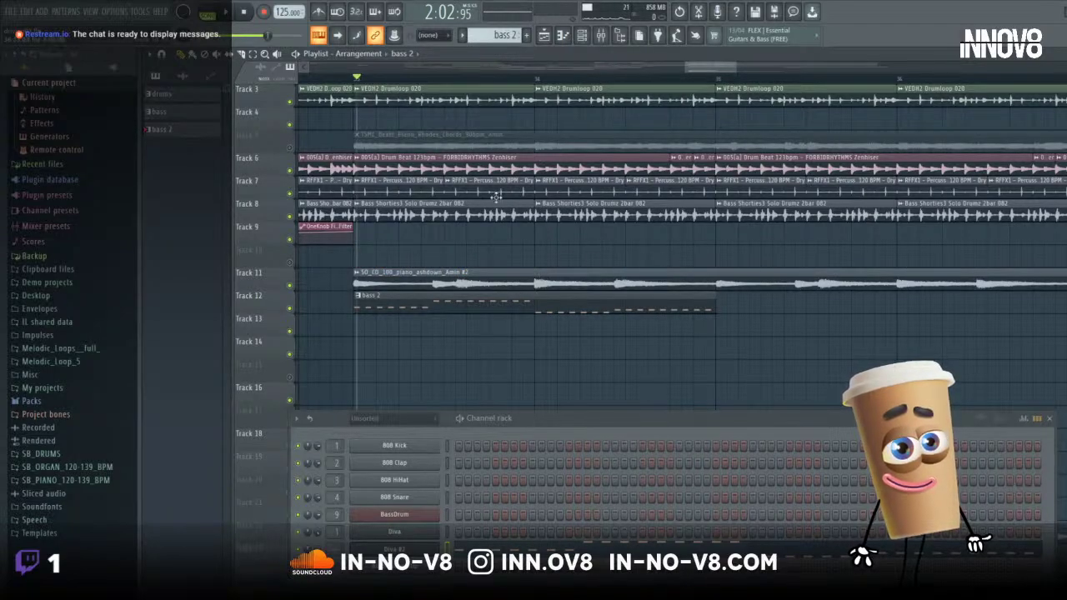
- Place two more bass 2 pattern clips on Track 12, starting at bars 35 and 37
left_click_drag(682, 63, 627, 63)
scroll(739, 259, "down", 3)
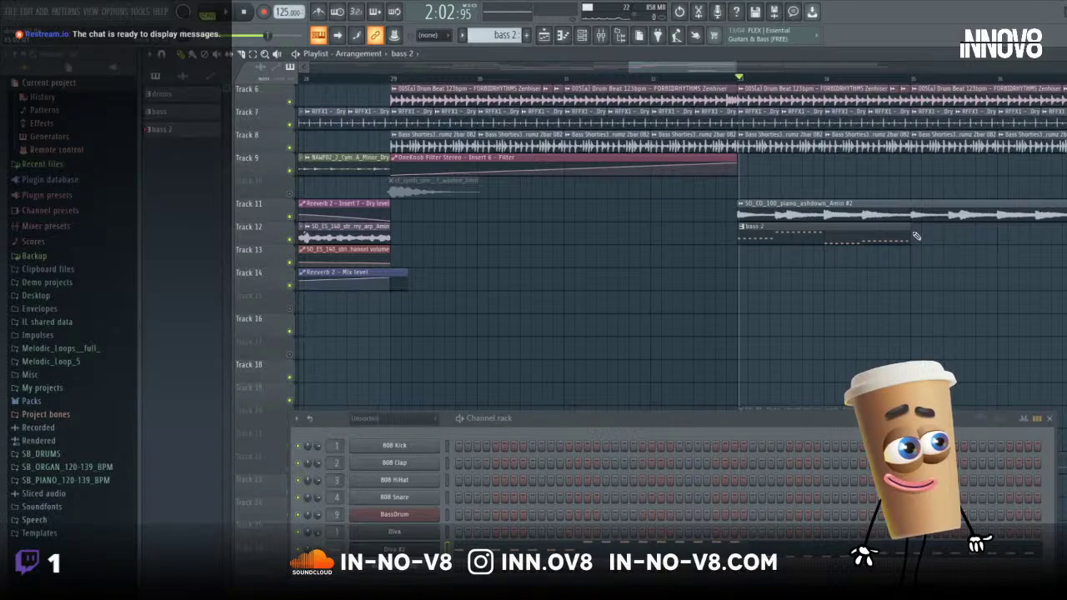
left_click(916, 236)
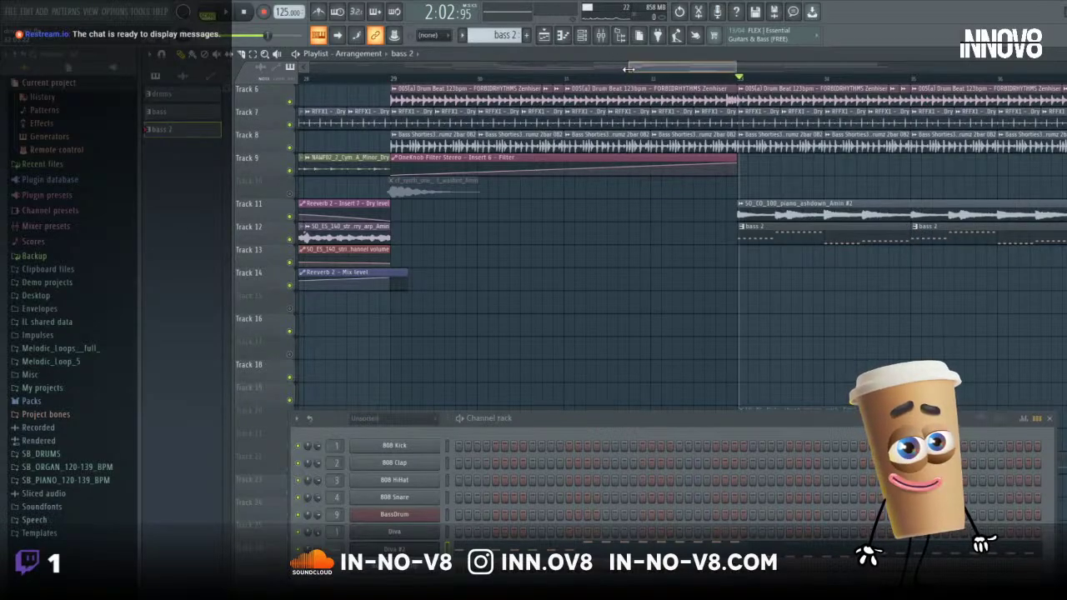
left_click_drag(626, 66, 705, 67)
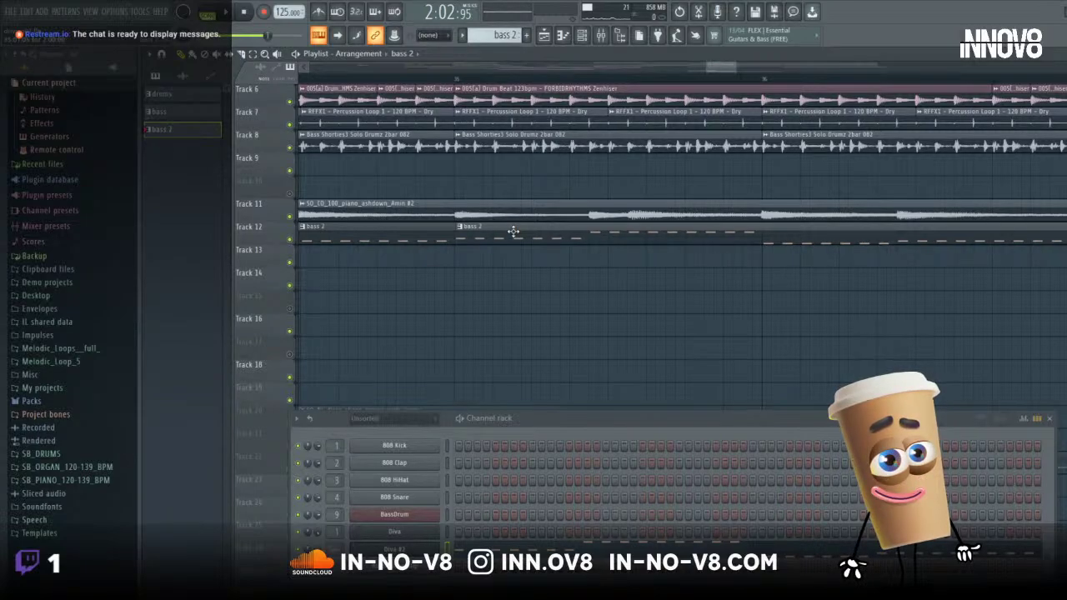
left_click(169, 52)
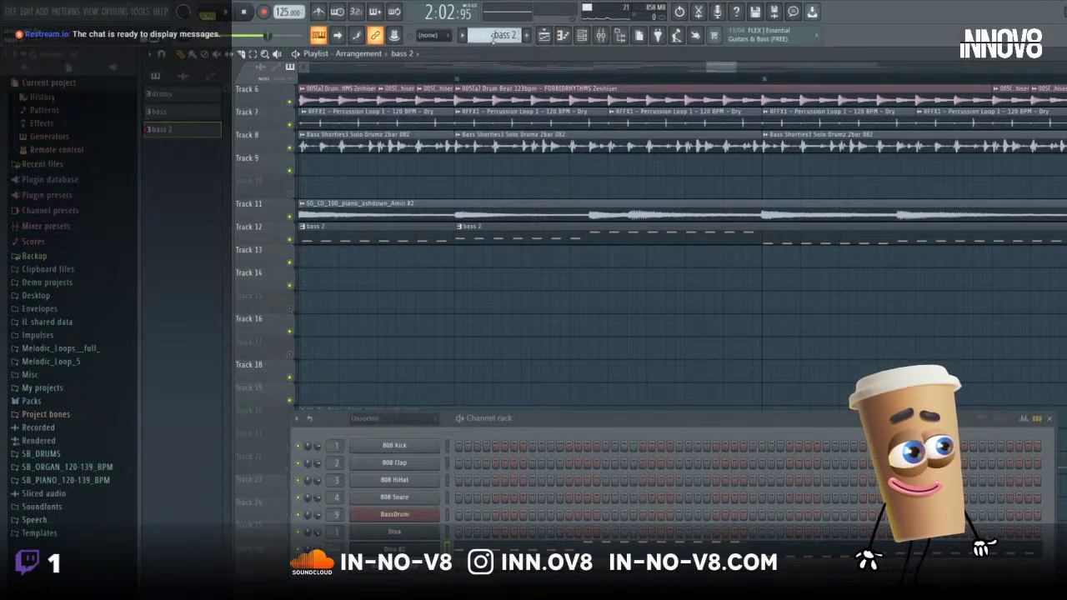
left_click_drag(737, 70, 784, 101)
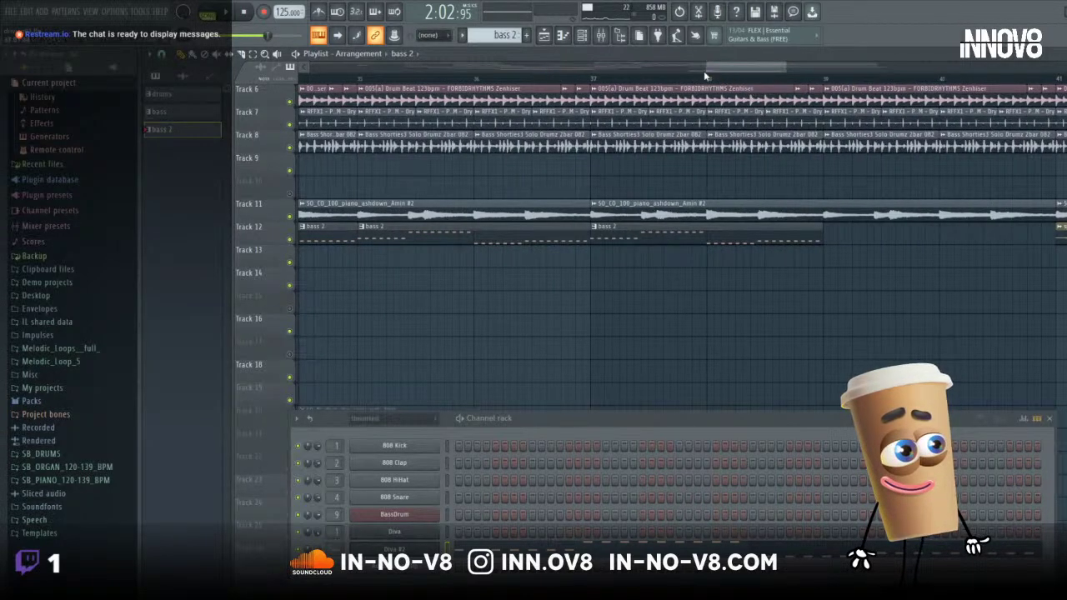
left_click_drag(700, 71, 650, 81)
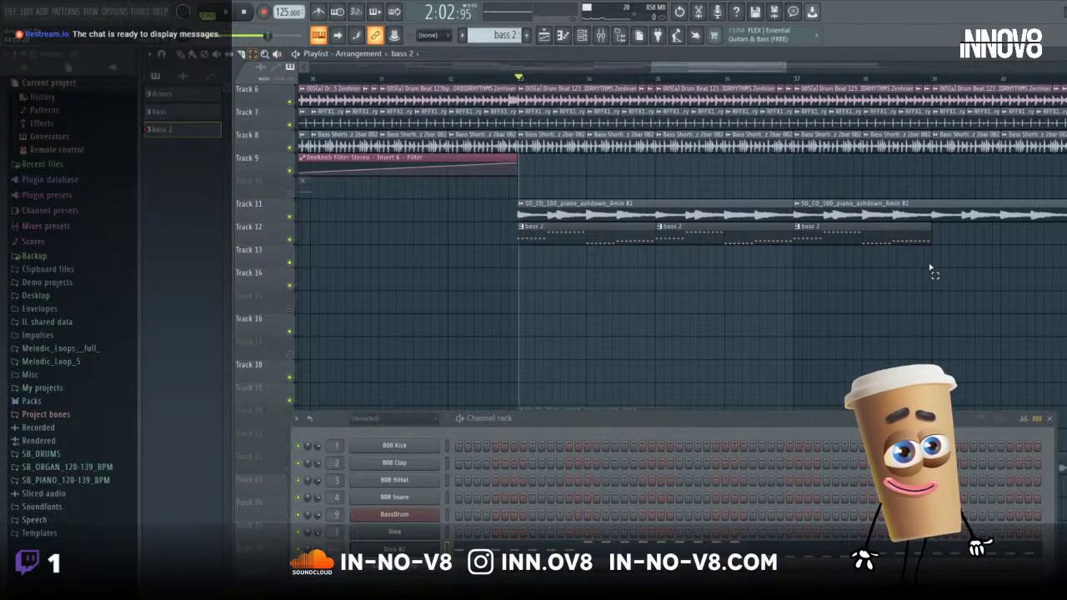
- Move the three bass 2 clips down to Track 13 and add a fourth clip directly after them at bar 39
left_click_drag(931, 268, 549, 242)
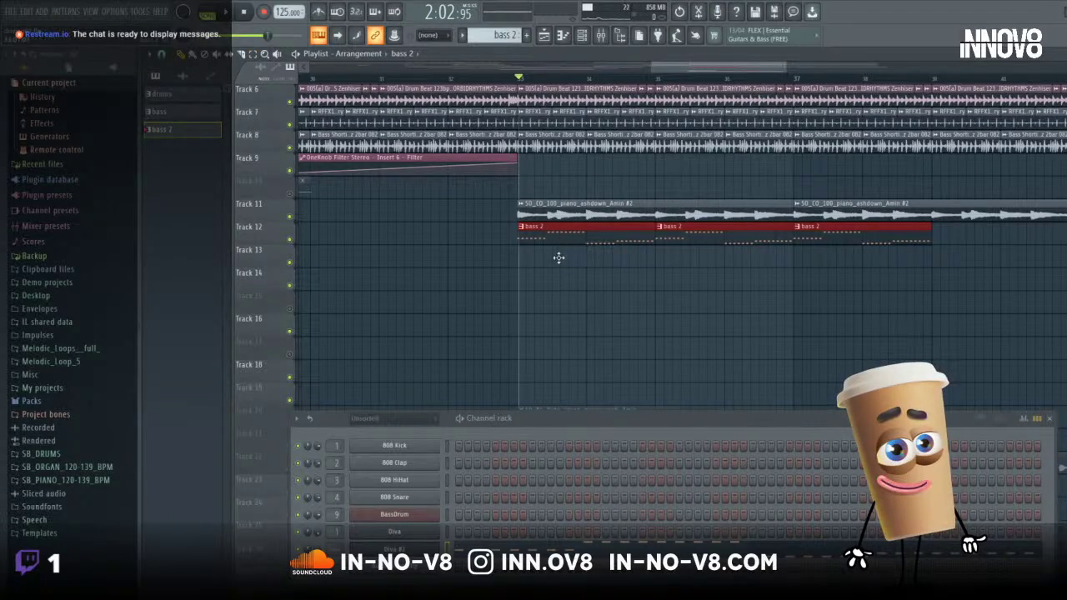
left_click_drag(558, 258, 557, 266)
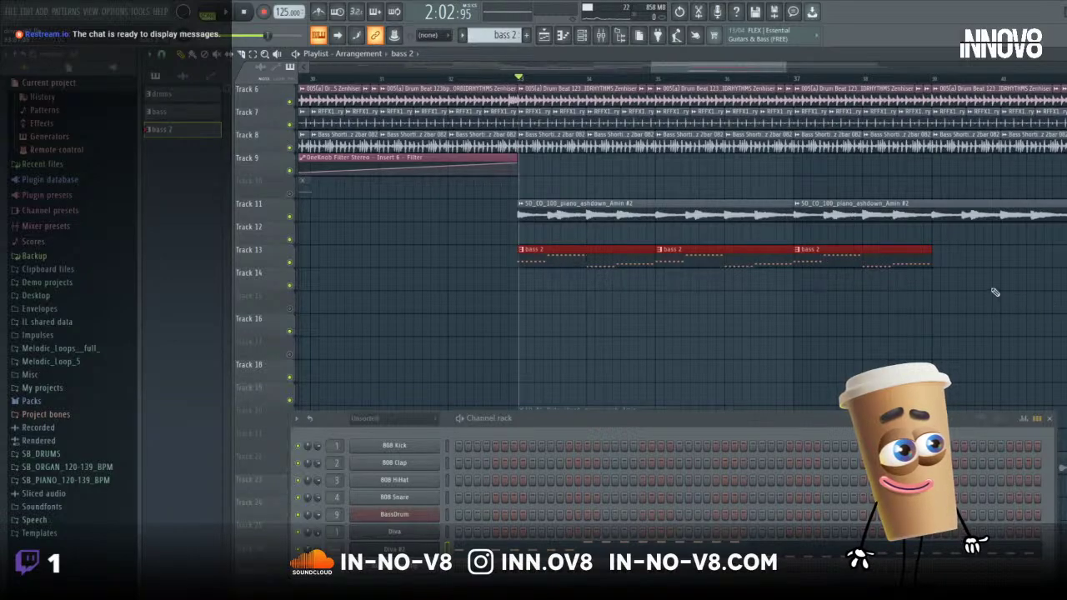
left_click(935, 253)
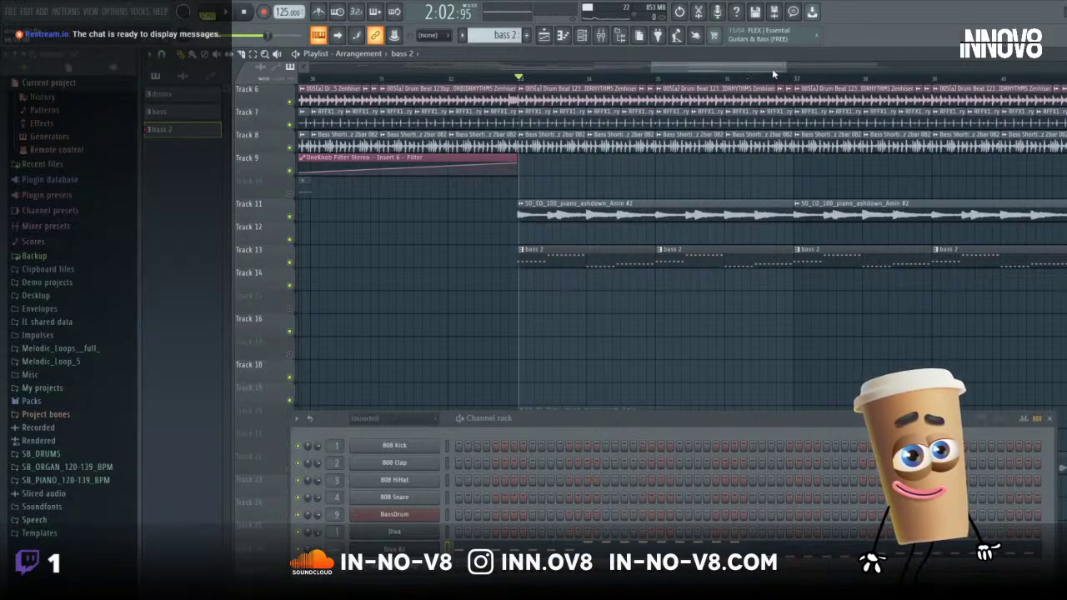
- Play the arrangement from bar 33 and try shifting the first bass 2 clip slightly earlier
left_click_drag(783, 68, 914, 68)
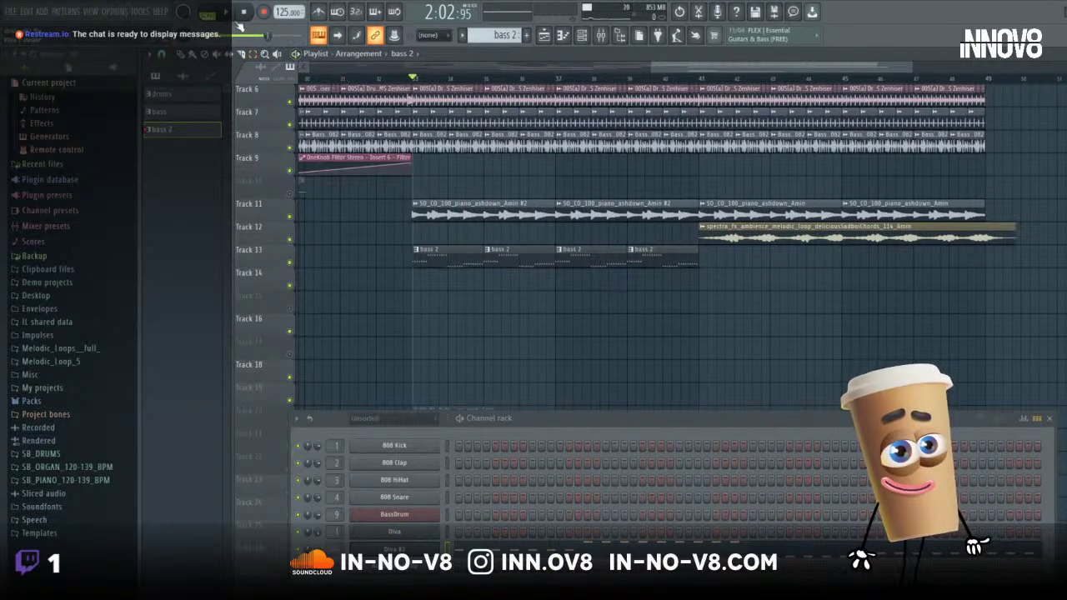
key("space")
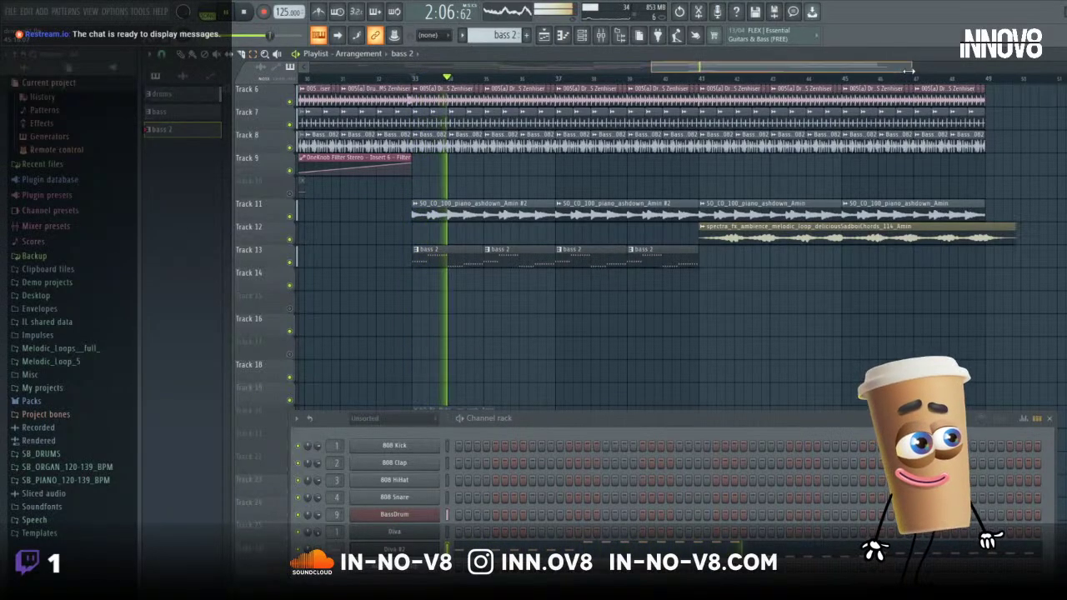
left_click_drag(909, 72, 689, 69)
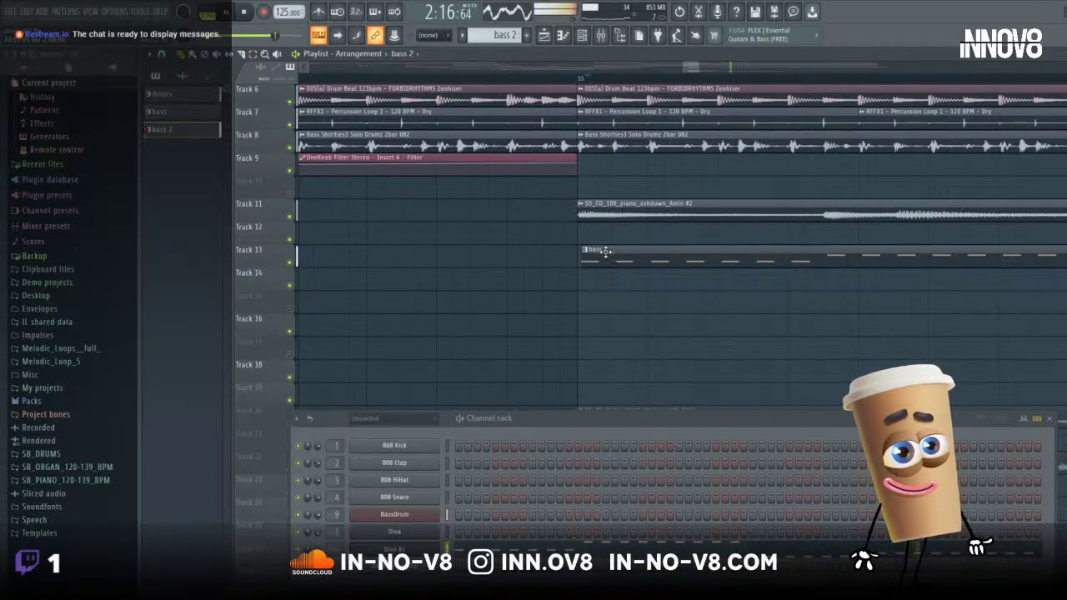
left_click_drag(606, 252, 589, 252)
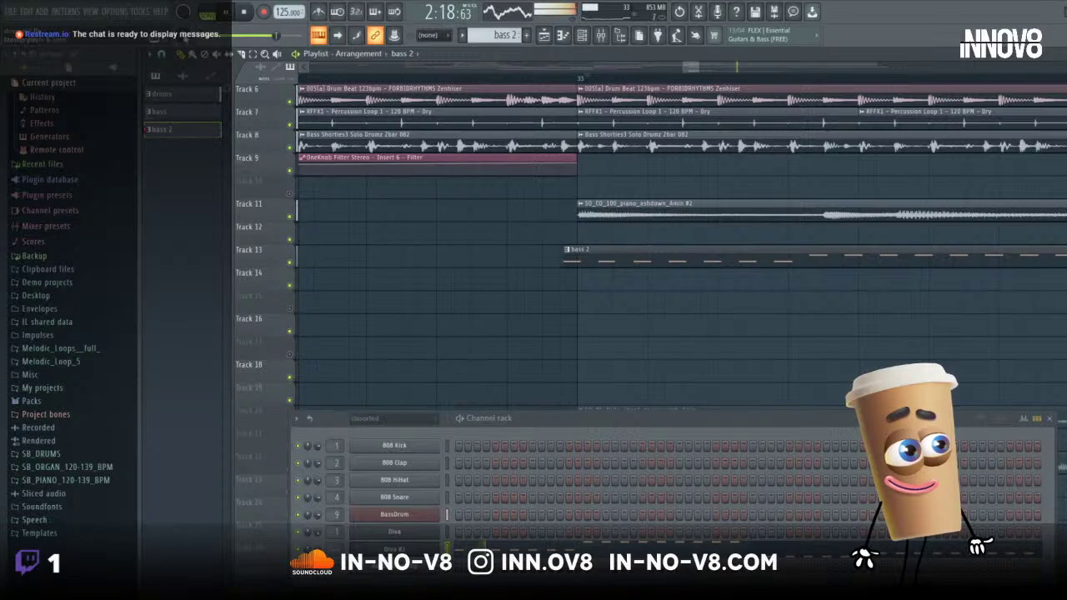
left_click(245, 14)
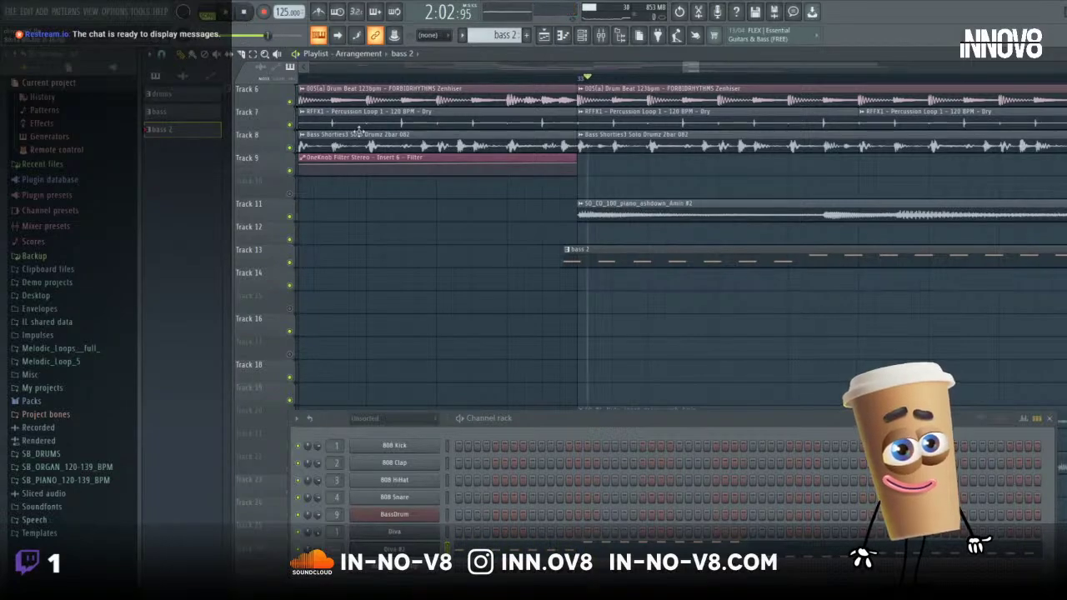
- Set the playlist snap to Main and align the first bass 2 clip on Track 13 with the start of bar 33
left_click(161, 55)
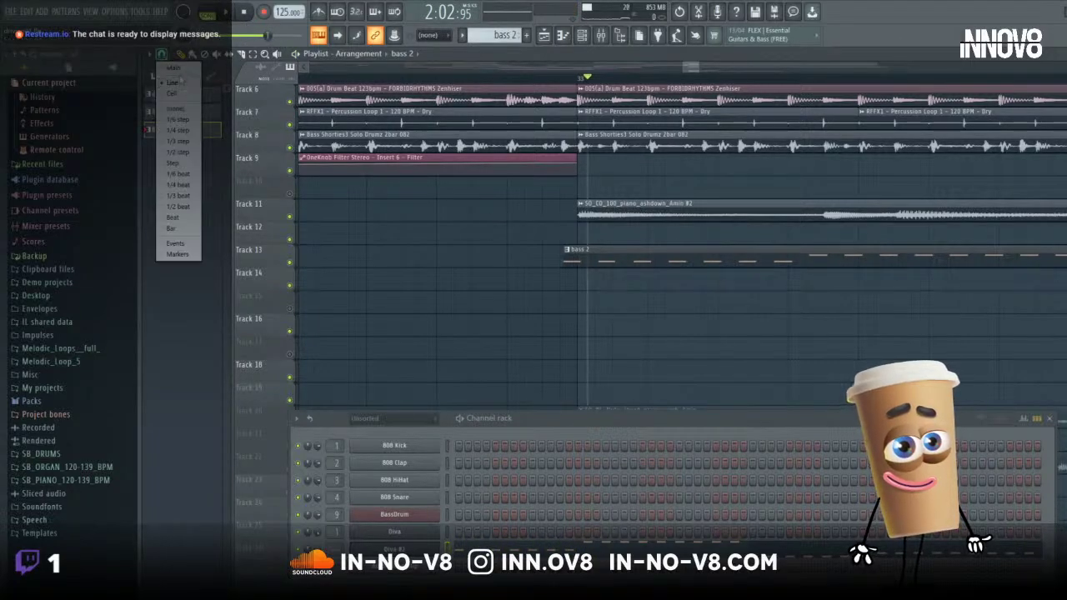
left_click(176, 71)
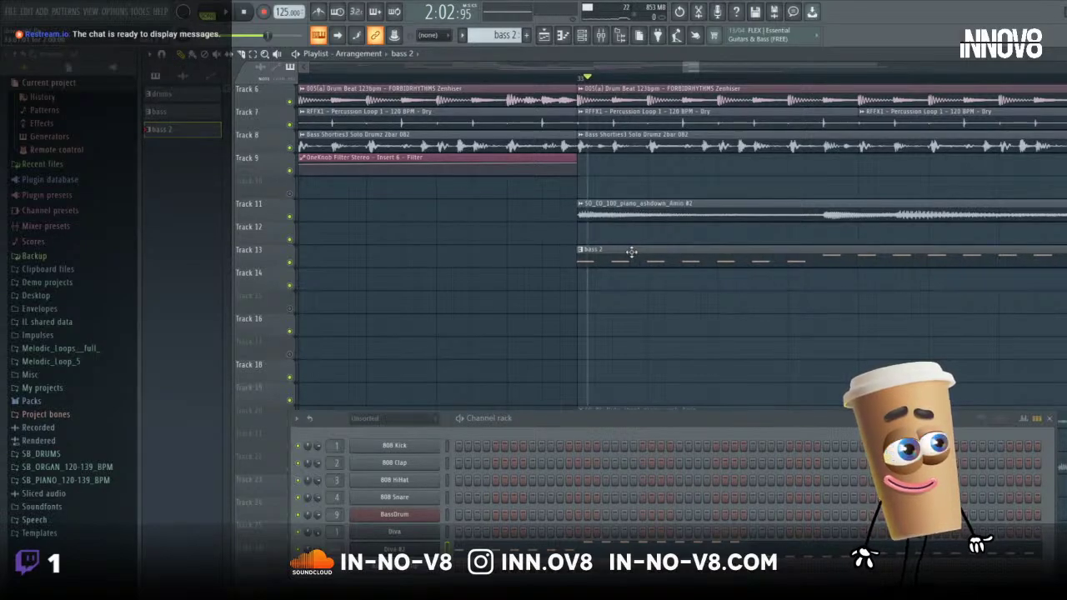
left_click(173, 61)
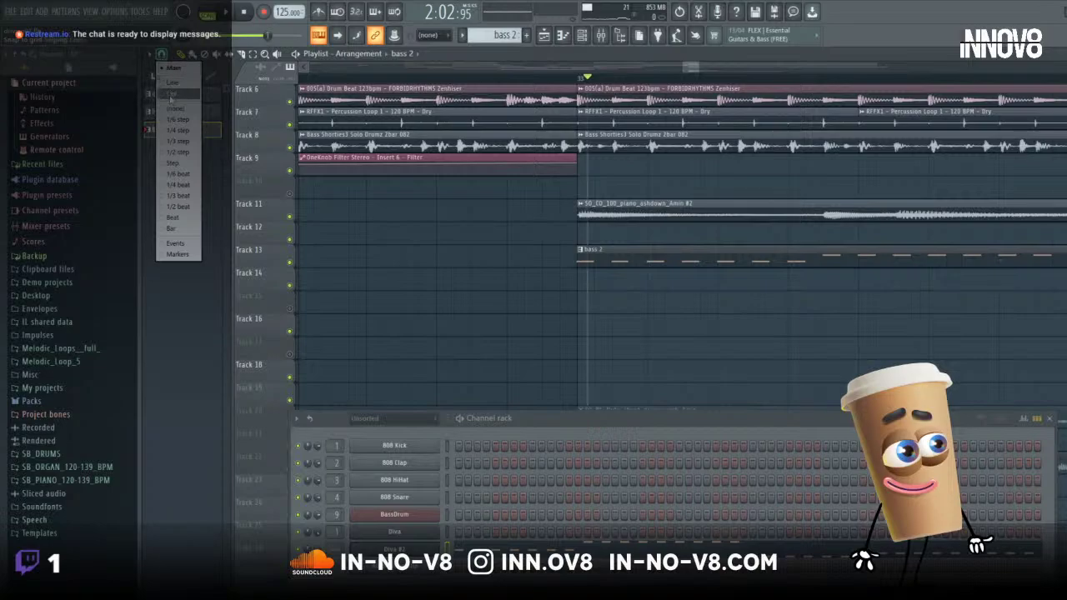
left_click(177, 70)
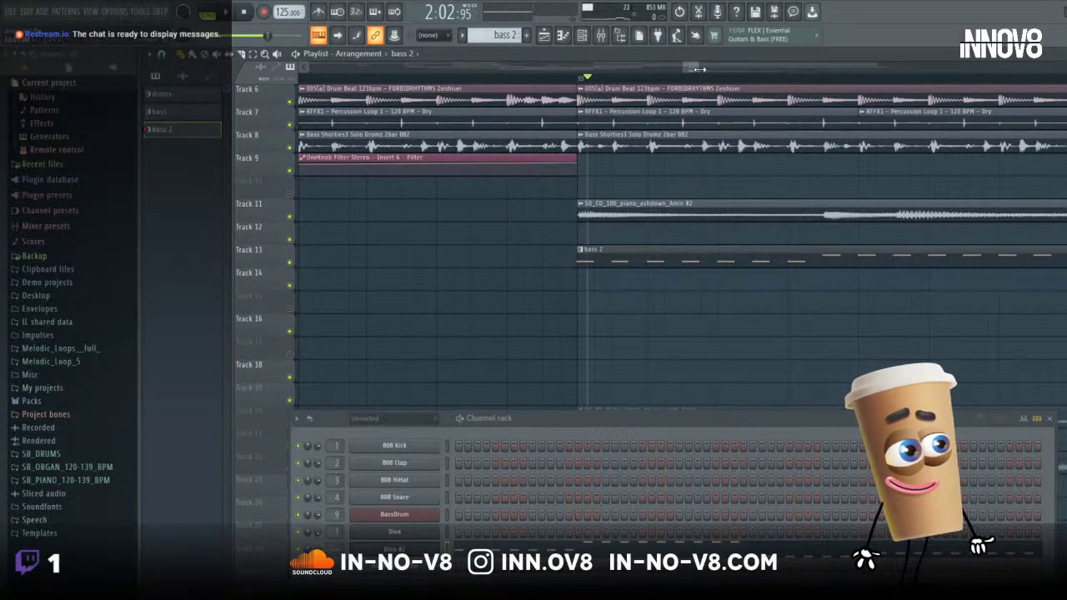
scroll(699, 68, "up", 1)
scroll(688, 66, "up", 3)
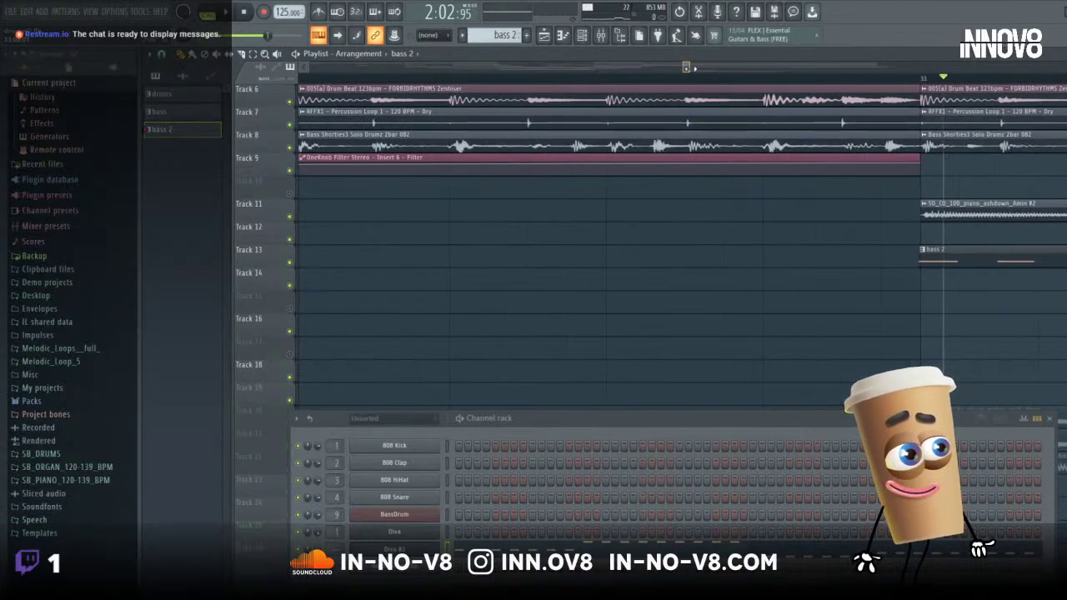
- Adjust the playlist snap setting and nudge the first bass 2 clip on Track 13 exactly onto the start of bar 33
left_click_drag(686, 67, 691, 67)
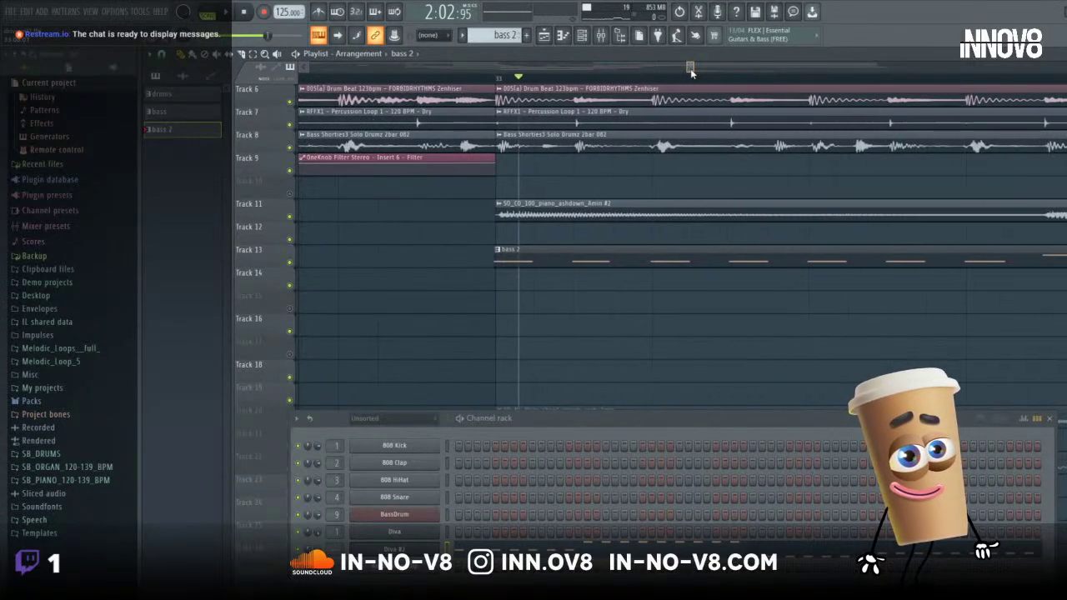
left_click(165, 53)
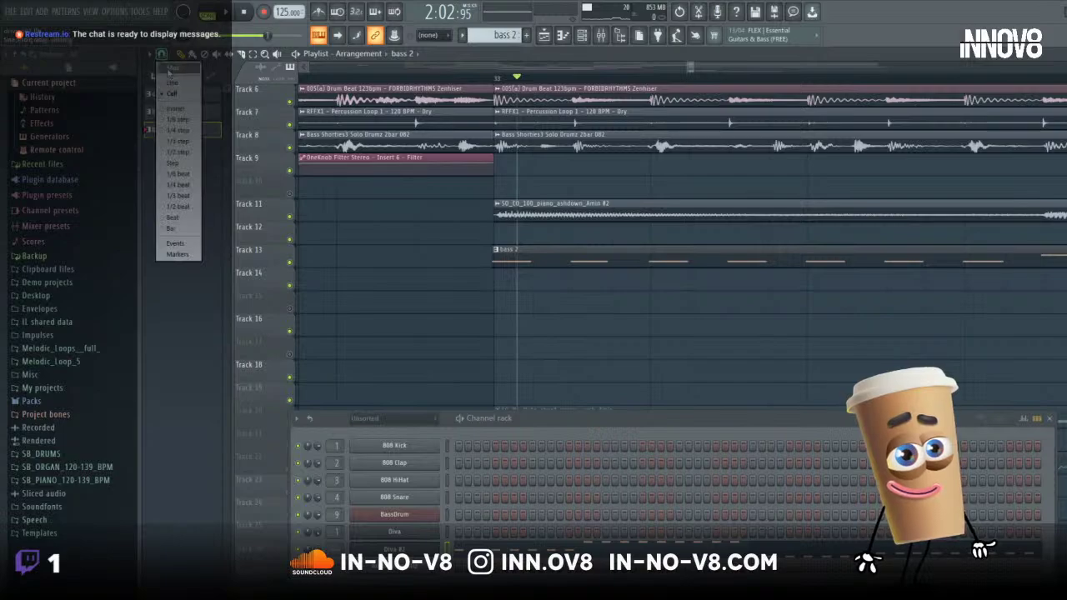
left_click_drag(539, 254, 540, 254)
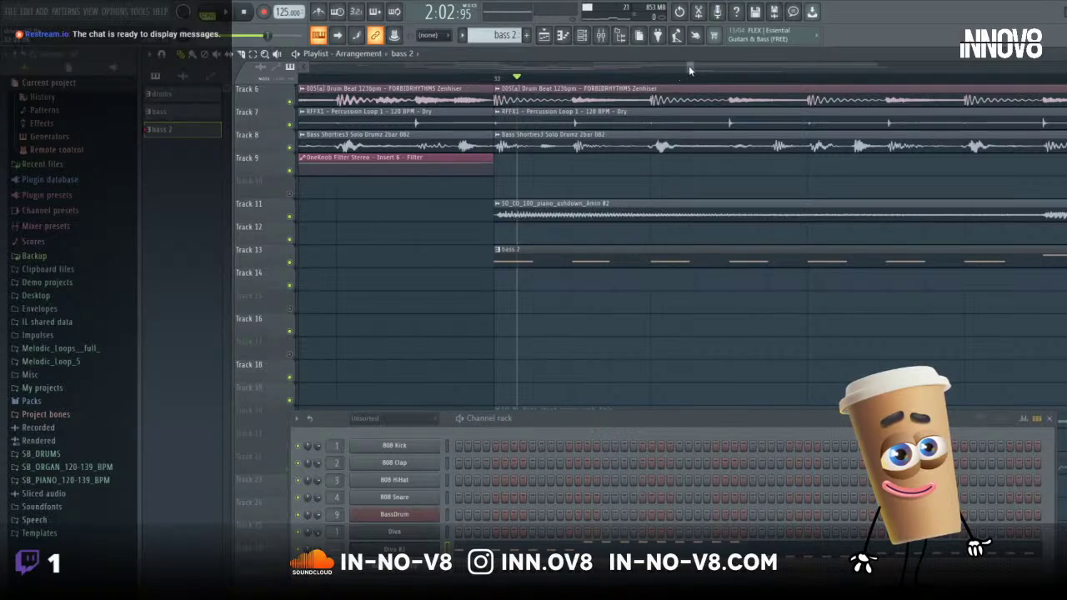
- Align the second and third bass 2 clips on Track 13 with the starts of bars 35 and 37
left_click_drag(688, 65, 714, 78)
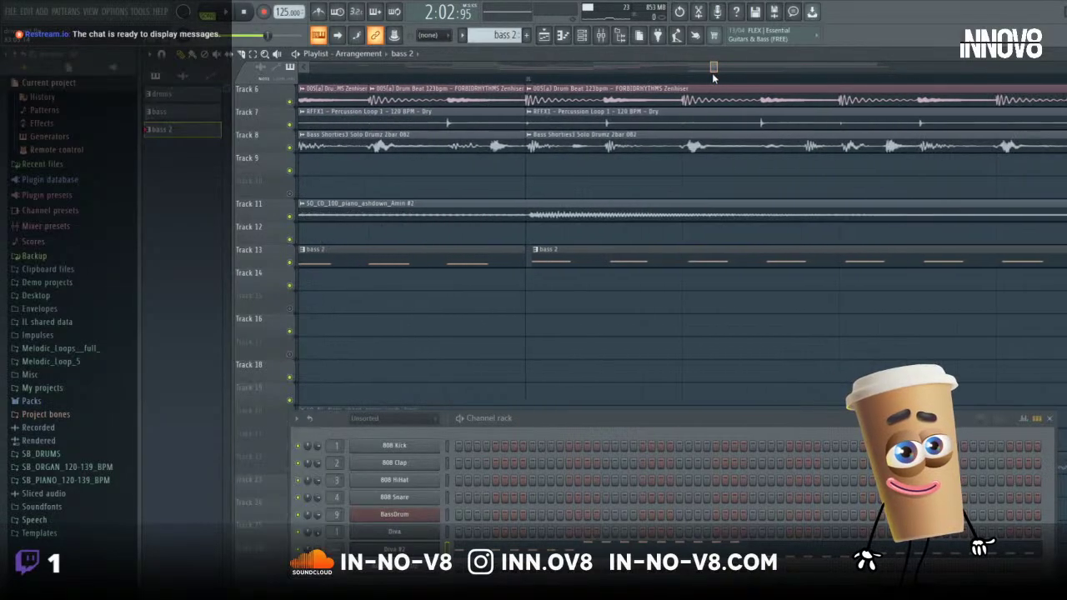
left_click_drag(590, 248, 588, 248)
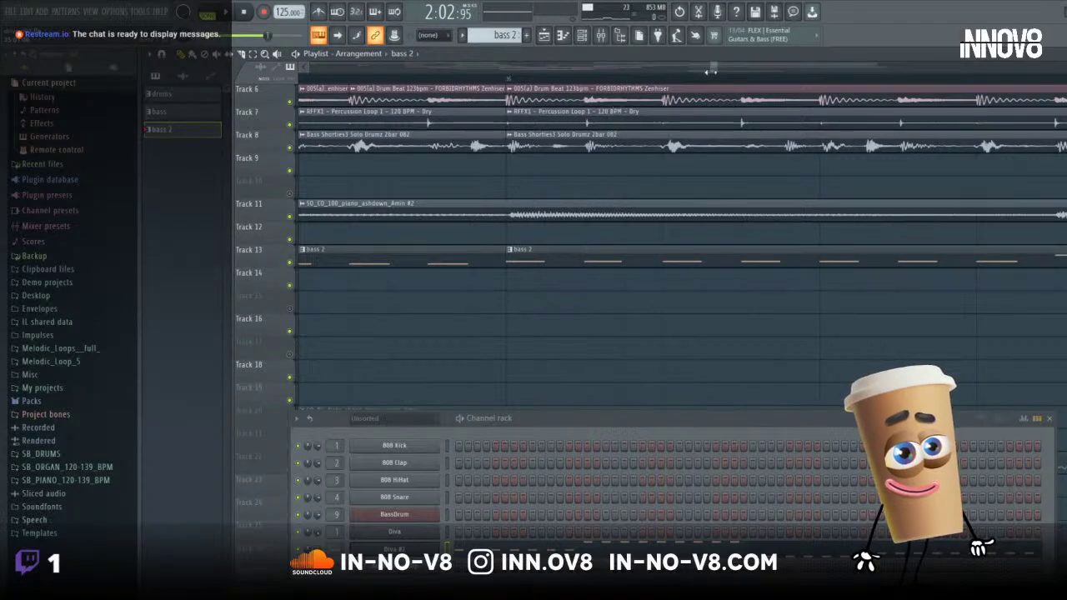
left_click_drag(713, 69, 734, 68)
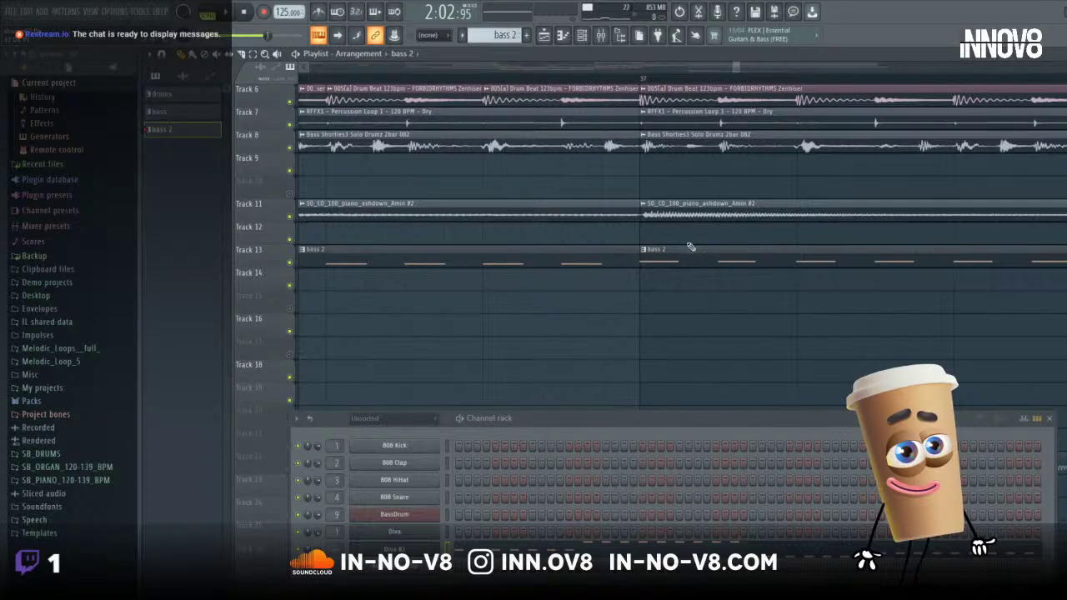
left_click_drag(675, 250, 677, 249)
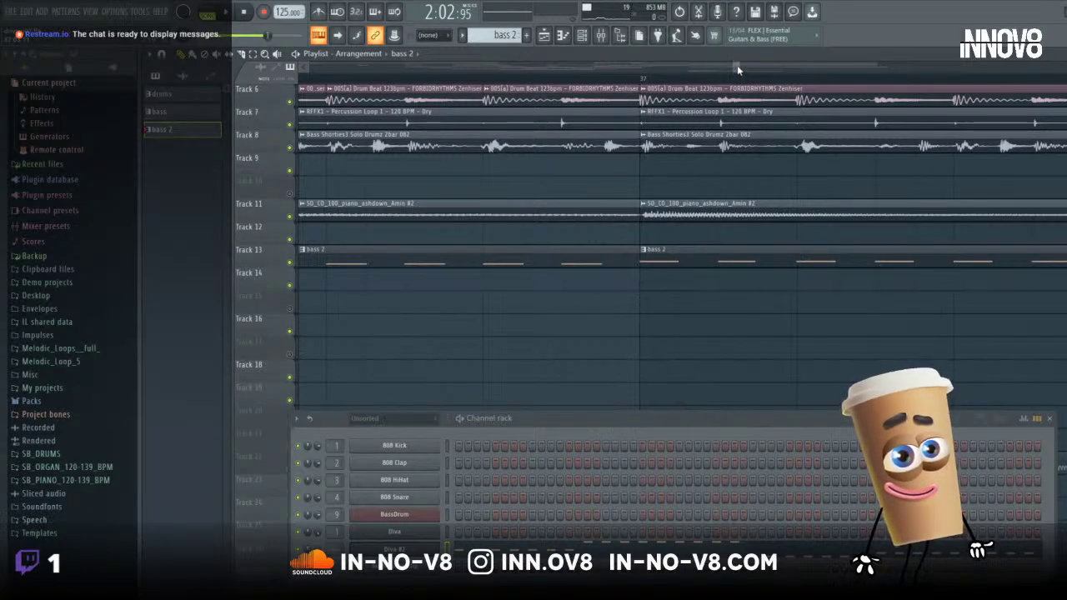
left_click_drag(737, 65, 762, 72)
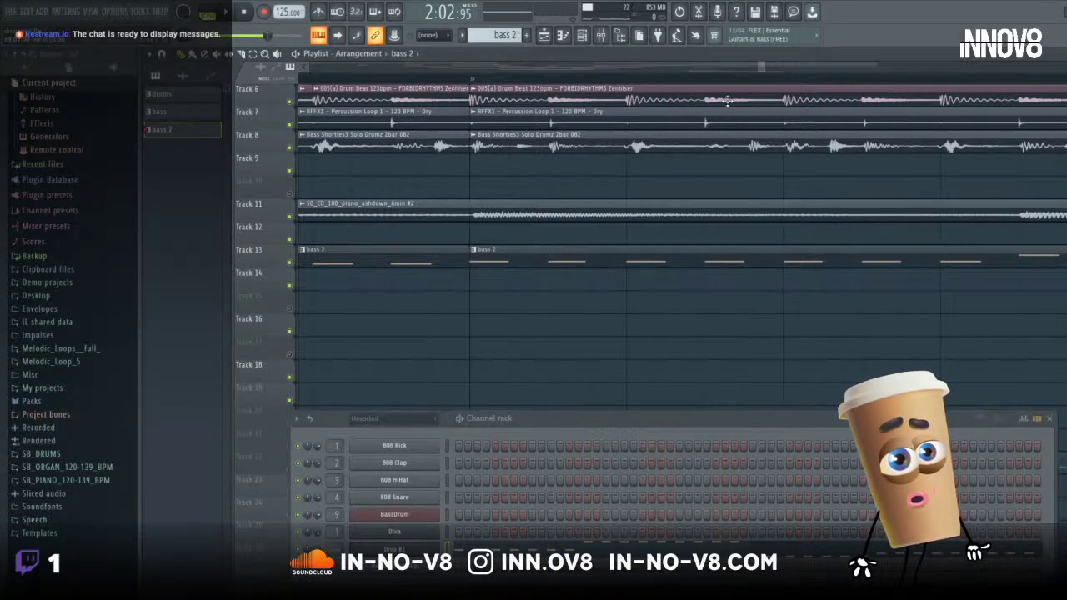
- Duplicate the four bass 2 clips on Track 13 so the copies start at bar 41, and check their alignment
left_click_drag(763, 69, 685, 70)
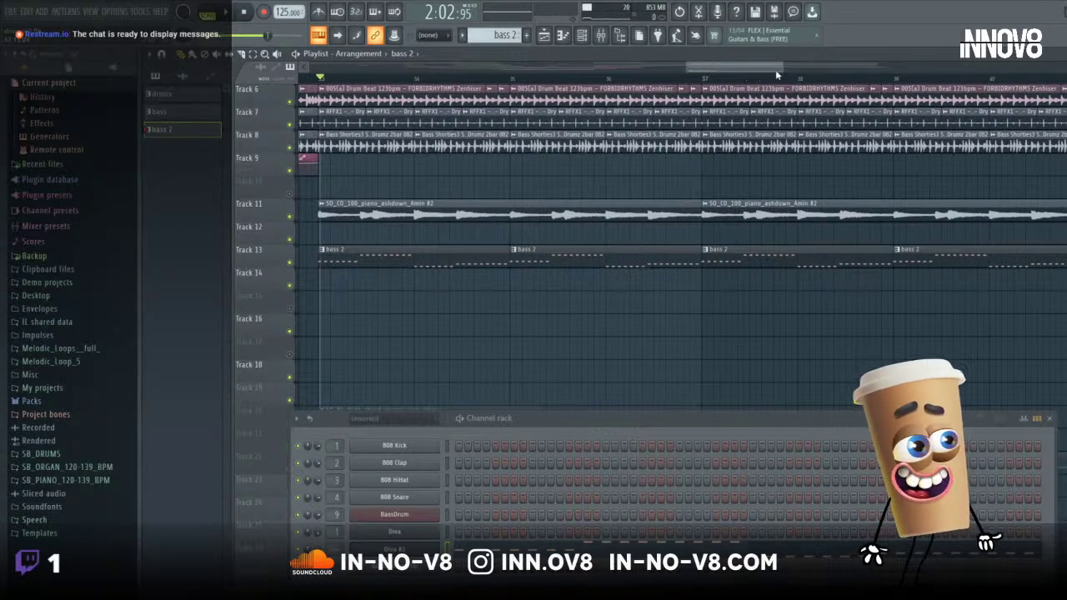
left_click_drag(778, 74, 848, 72)
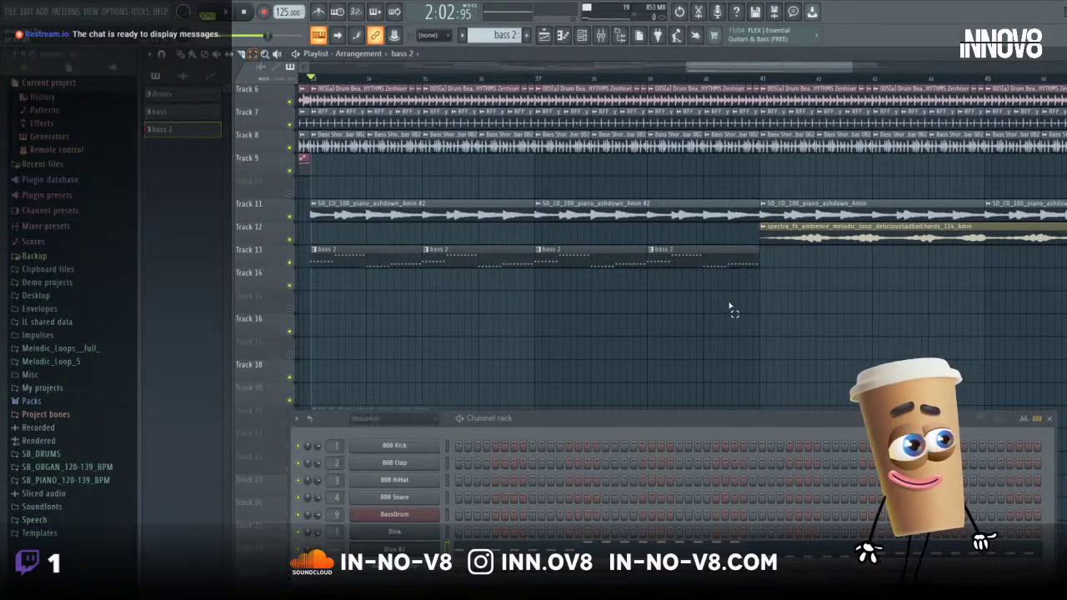
left_click_drag(768, 288, 362, 278)
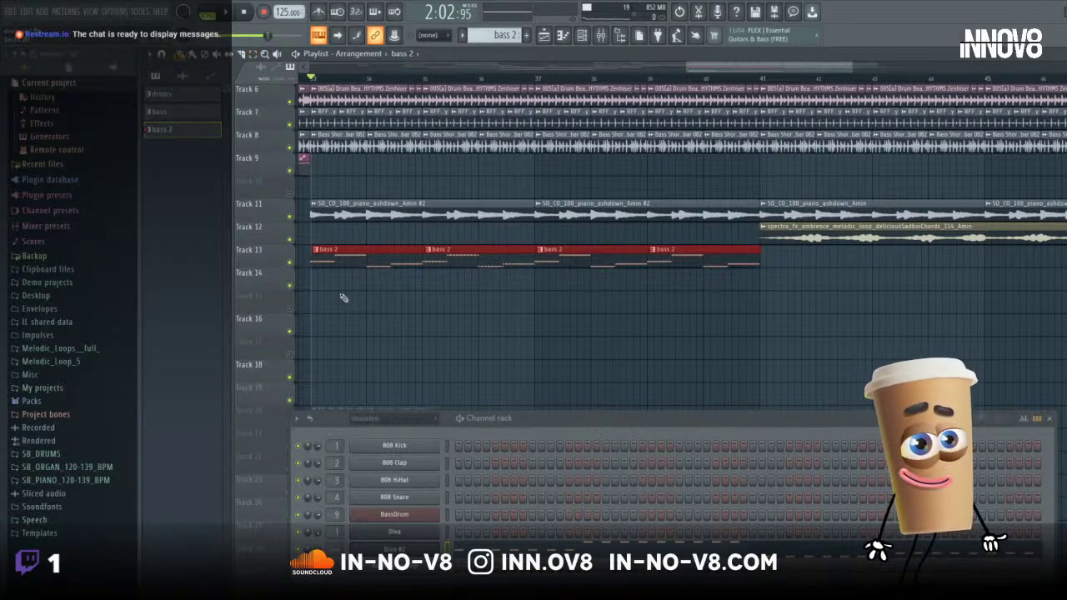
key("ctrl+b")
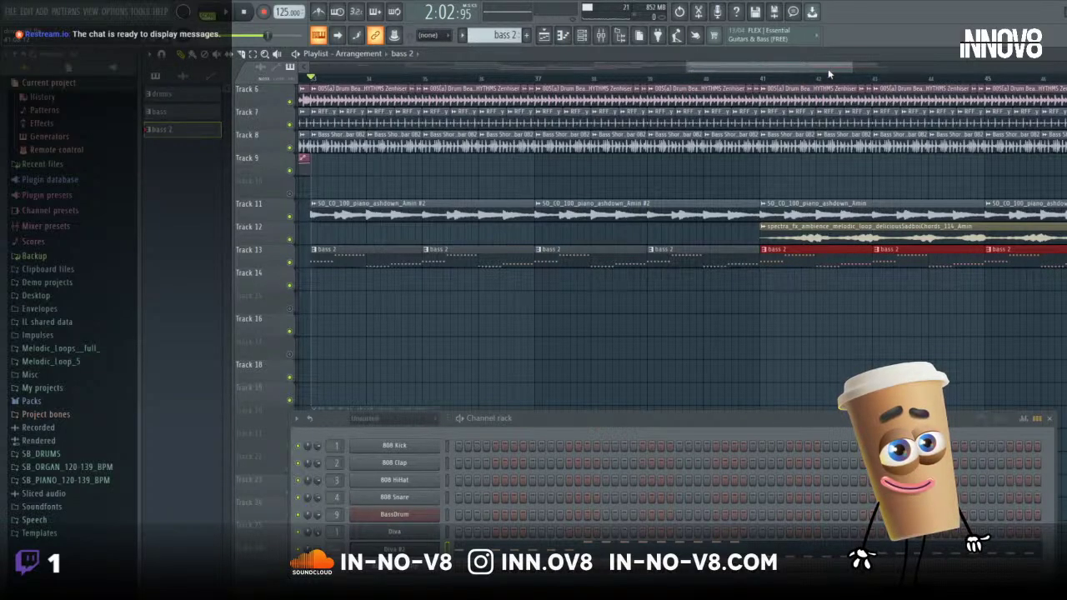
left_click_drag(848, 70, 792, 83)
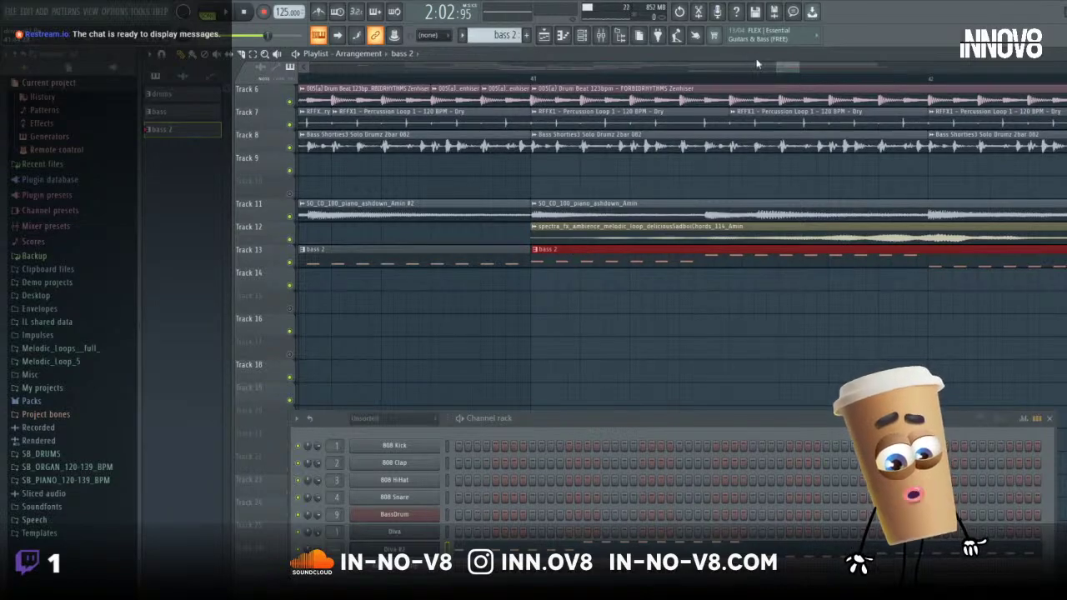
left_click_drag(793, 63, 782, 68)
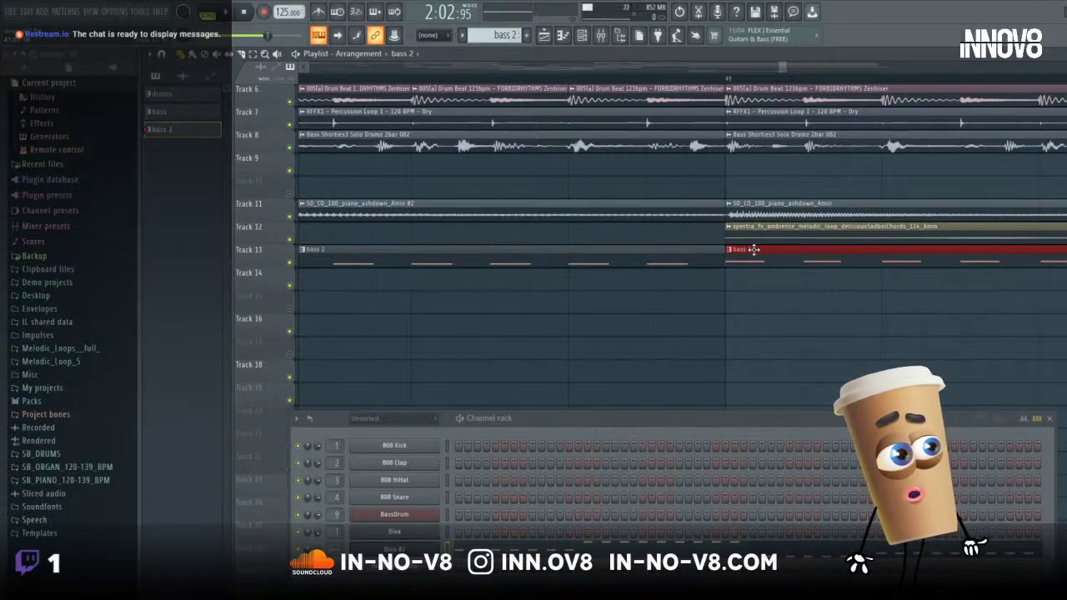
left_click_drag(780, 66, 975, 67)
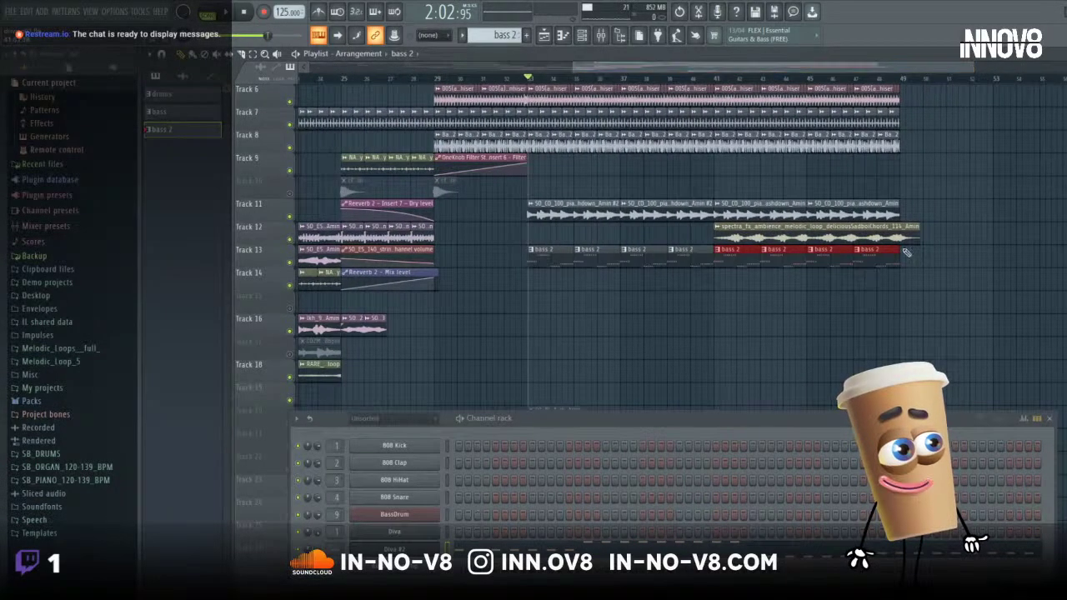
- Play the arrangement from bar 33 and set a playback loop from bar 33 to bar 49
left_click(229, 12)
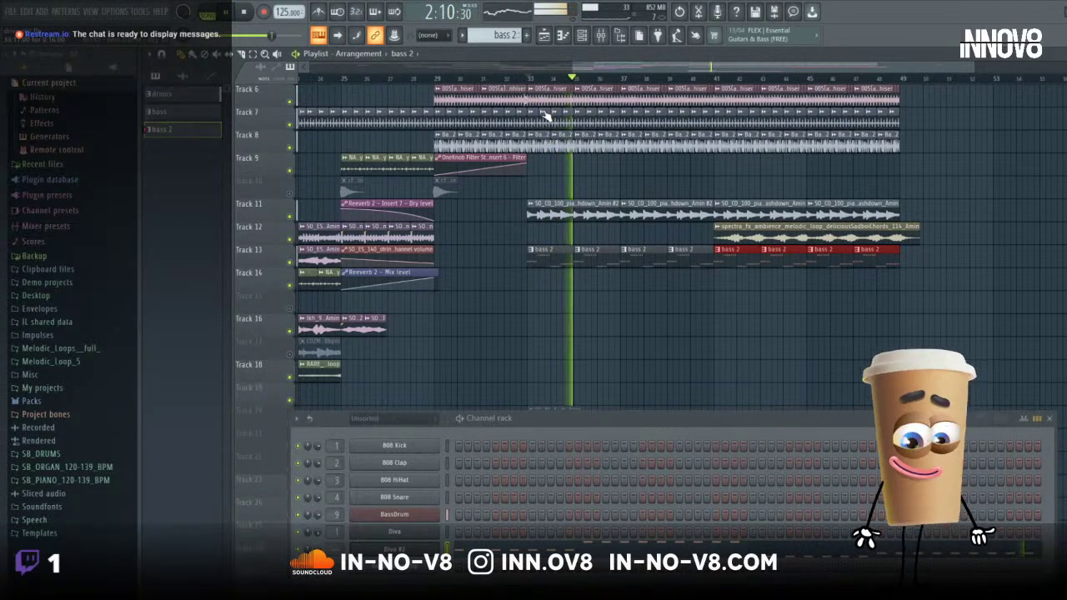
left_click_drag(650, 67, 709, 74)
left_click_drag(979, 65, 953, 67)
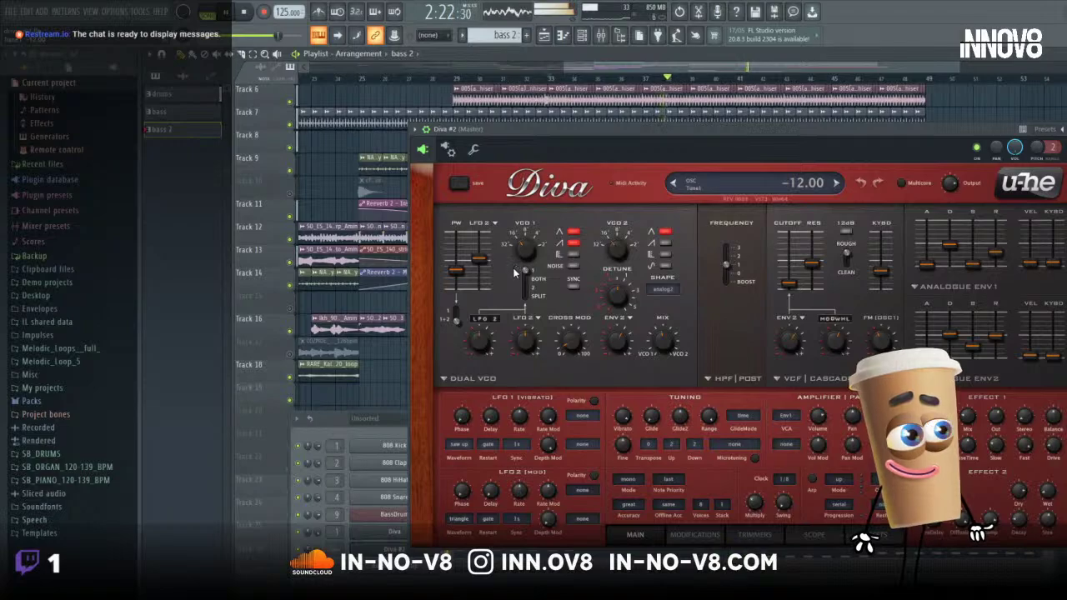
key("Escape")
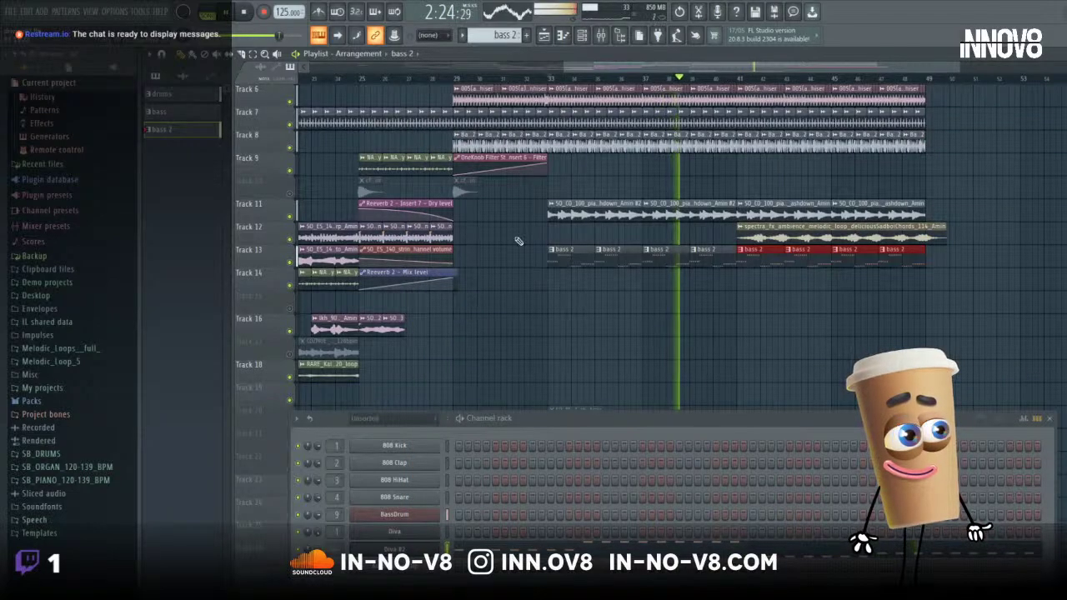
left_click_drag(550, 79, 932, 111)
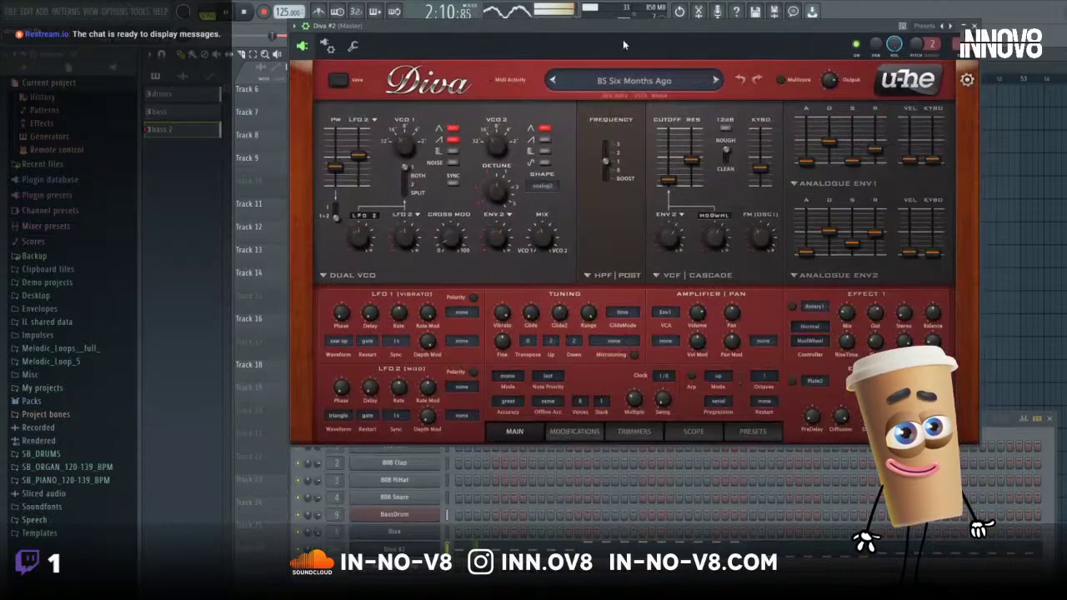
- Audition the Diva #2 presets after BS Six Months Ago, from BS Tom Kha Kai through to LD Arte Deco, during playback
left_click(716, 79)
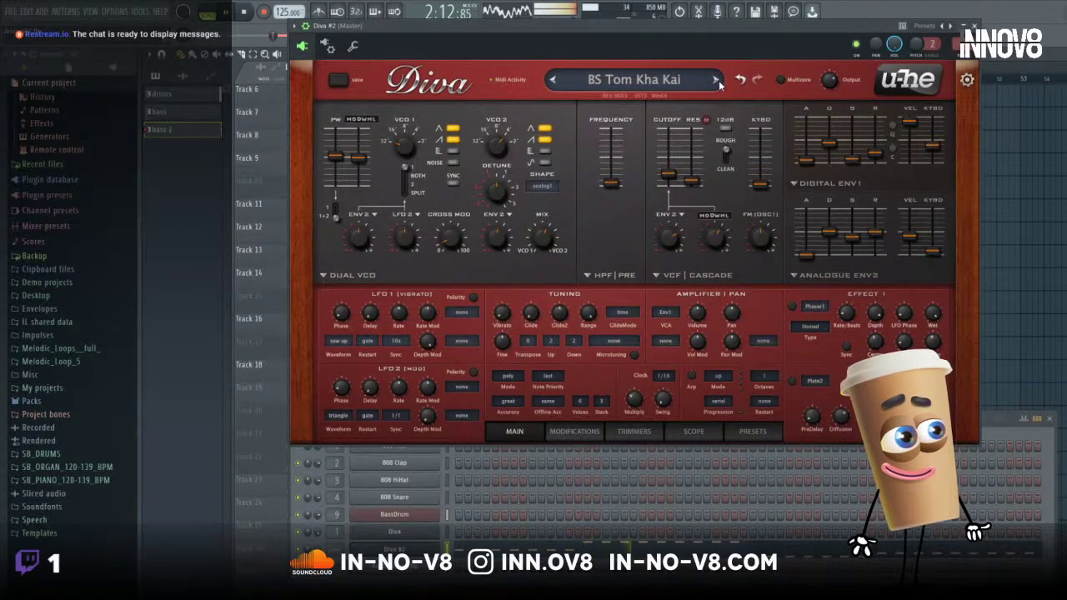
left_click(717, 80)
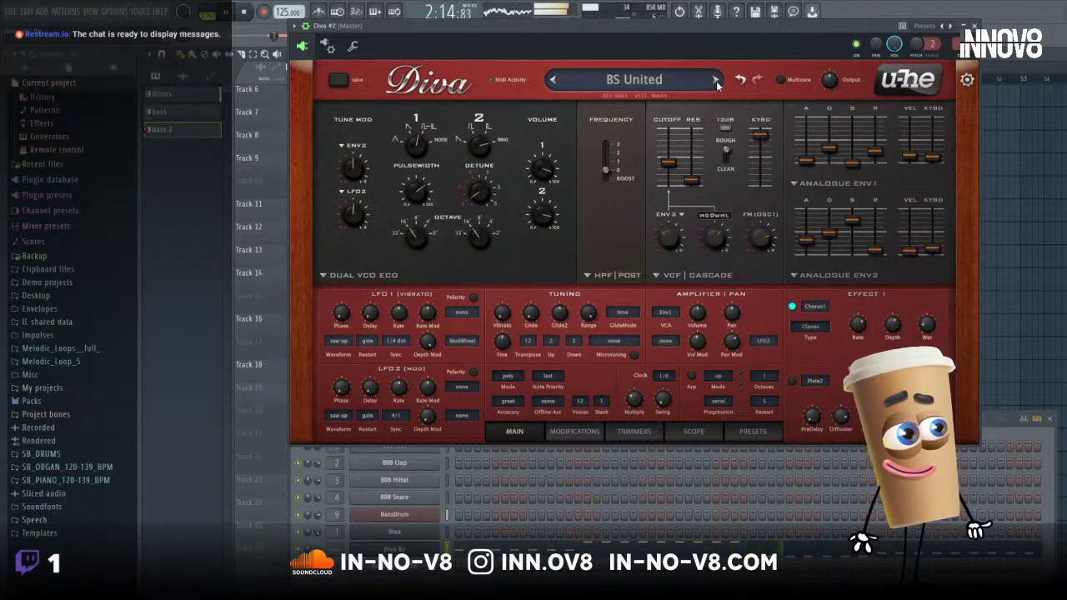
left_click(715, 80)
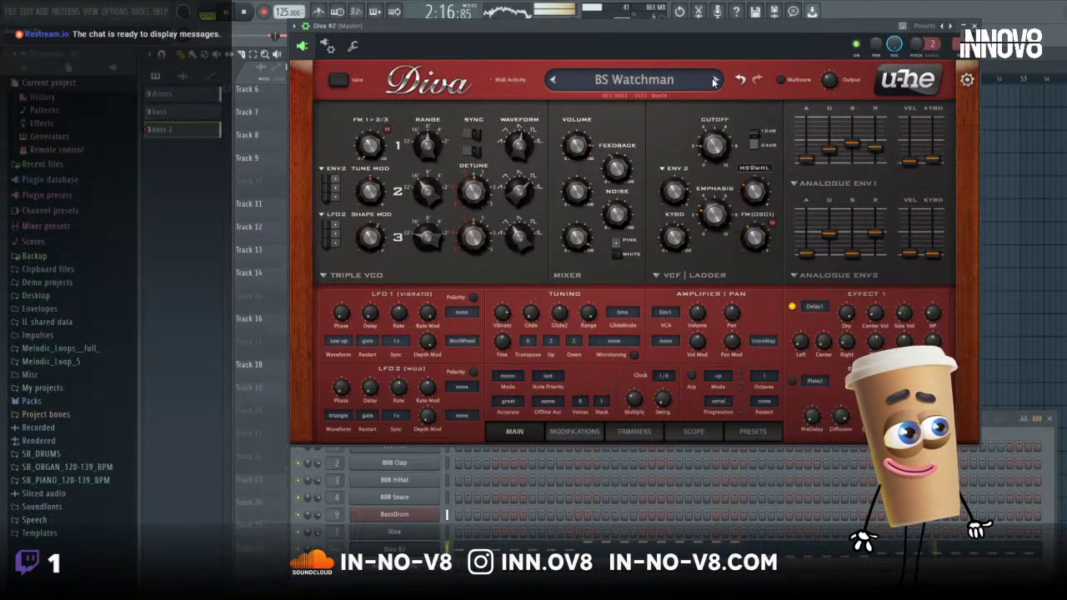
left_click(714, 80)
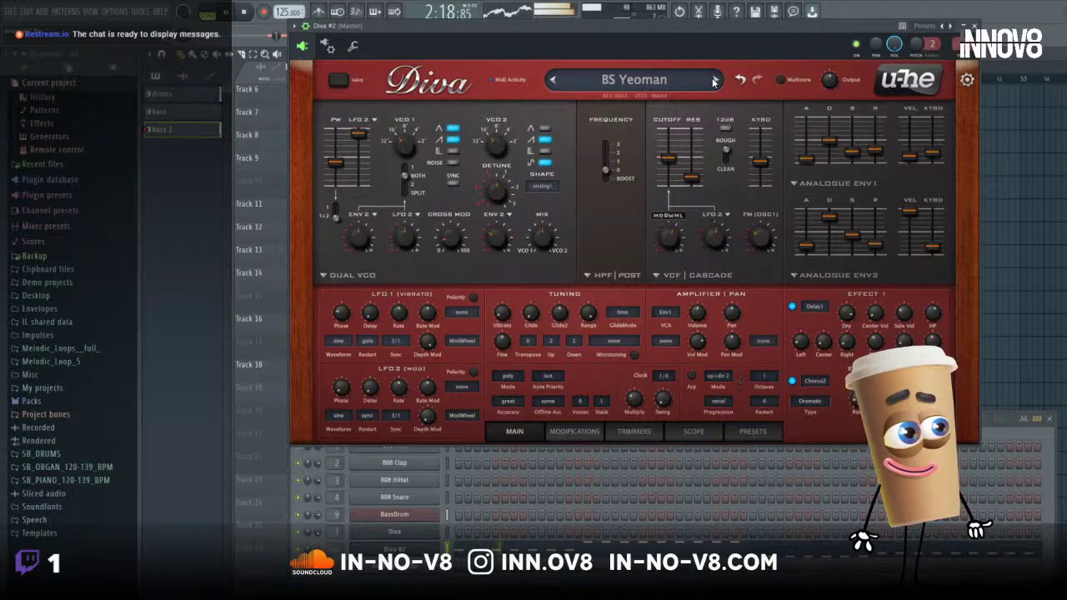
left_click(714, 80)
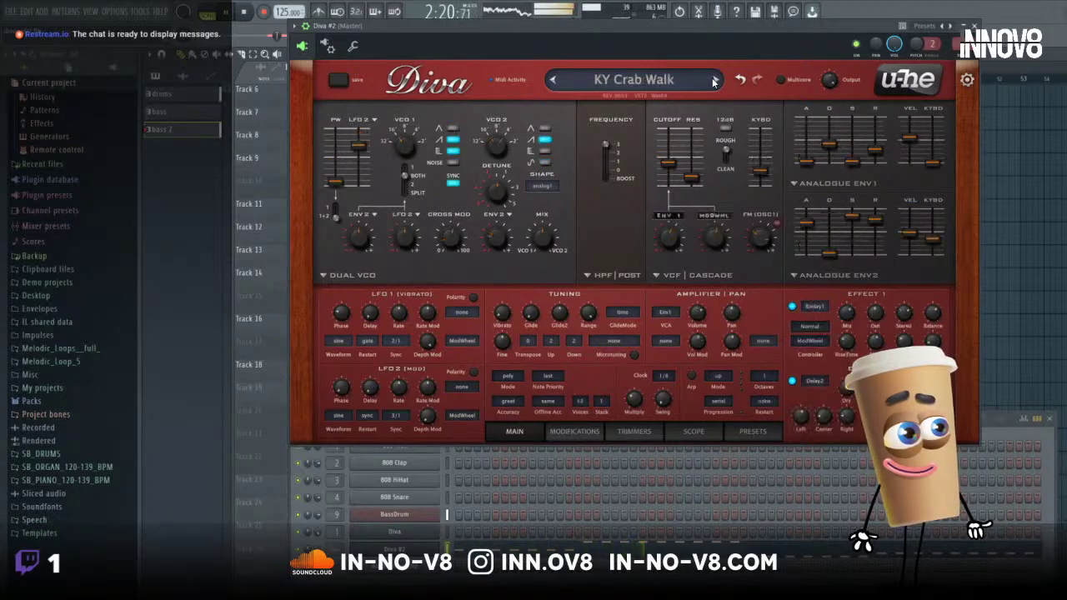
left_click(714, 80)
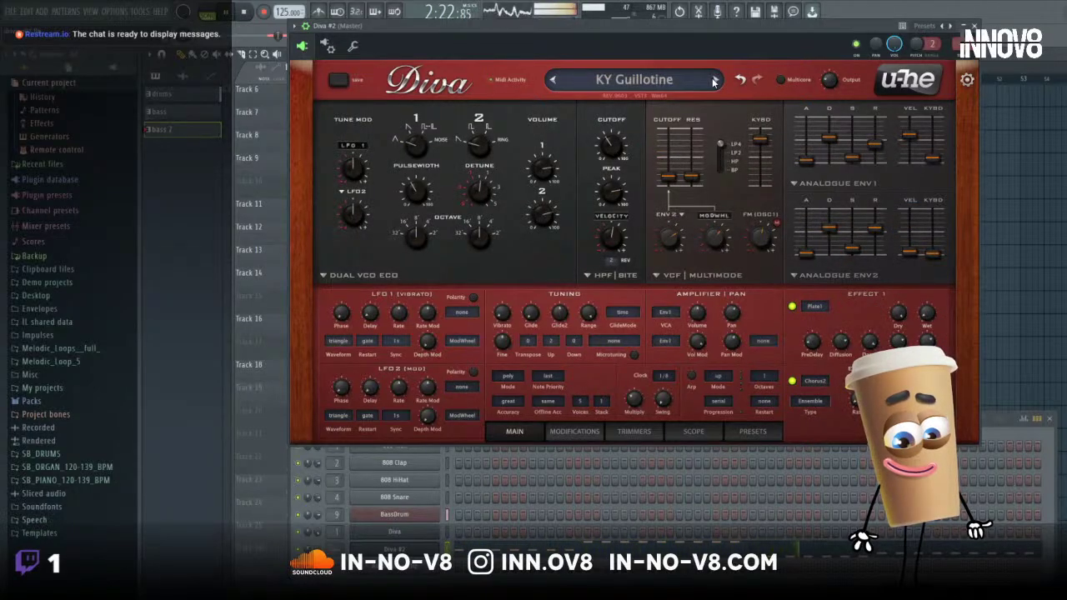
left_click(714, 80)
left_click(714, 80)
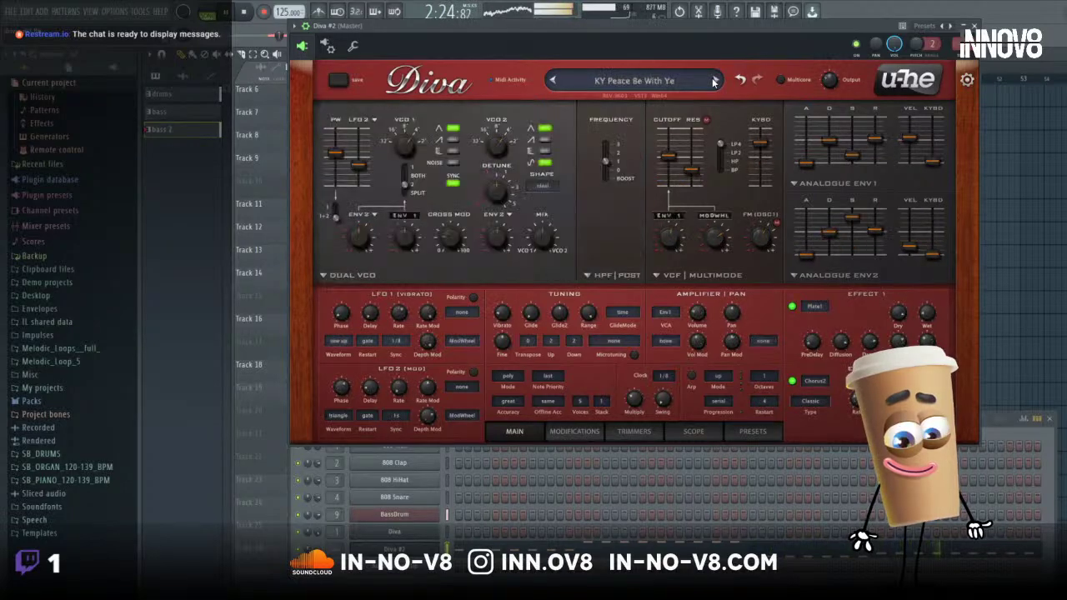
left_click(714, 80)
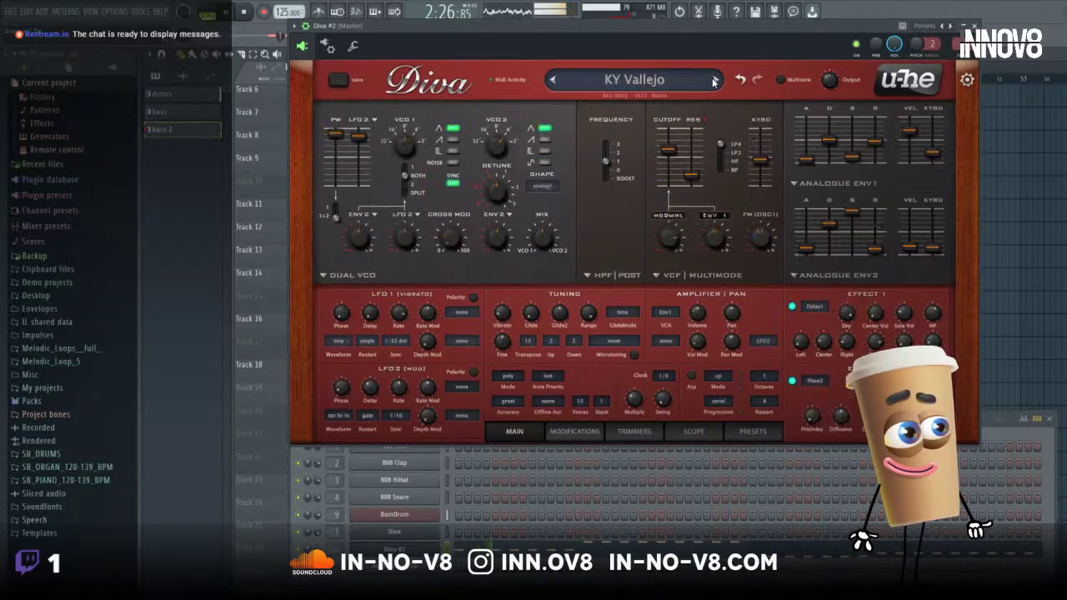
left_click(715, 80)
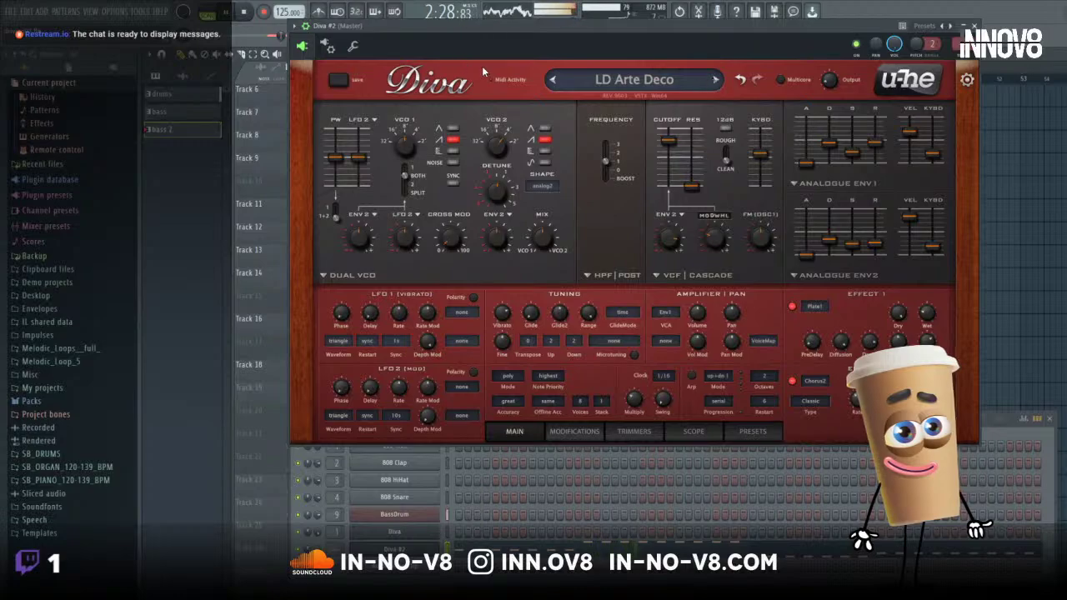
- Go back through the Diva #2 presets and load BS Sabres for the bass
left_click(552, 81)
left_click(552, 81)
left_click(552, 81)
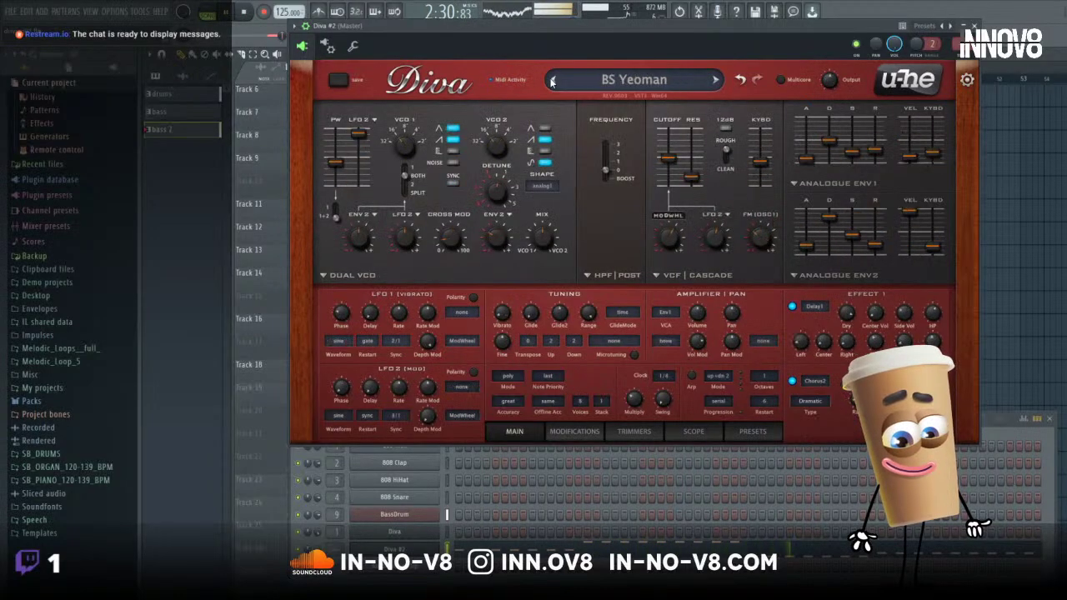
left_click(552, 81)
left_click(551, 81)
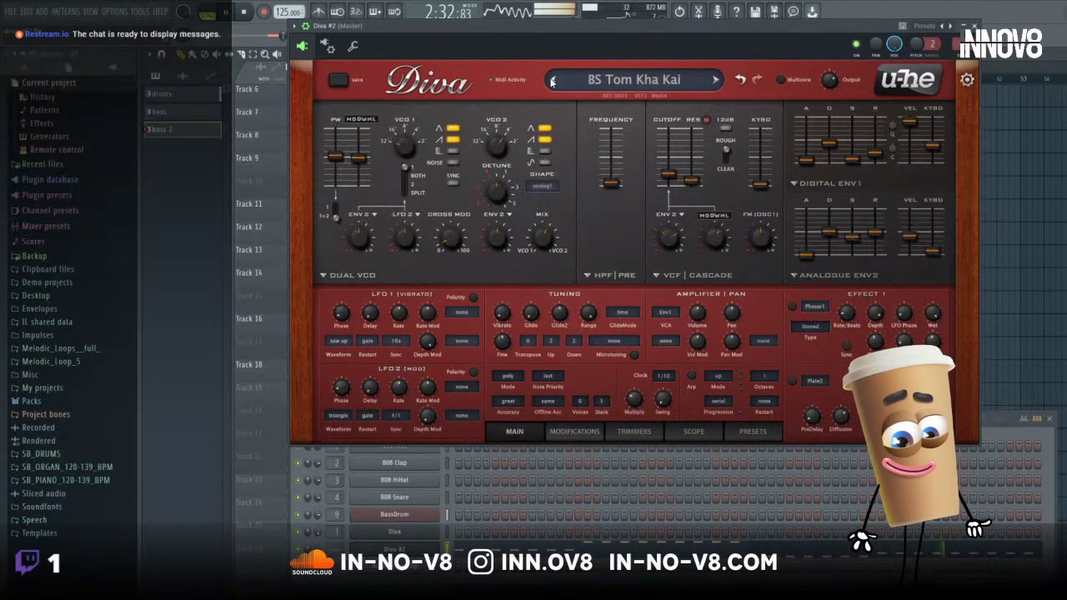
left_click(552, 81)
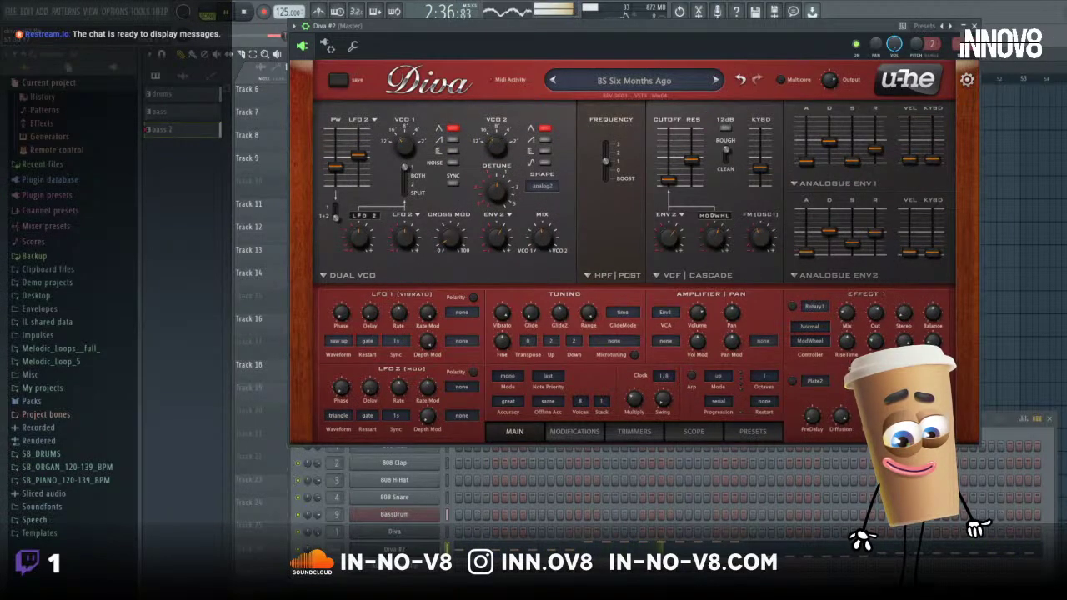
left_click(552, 81)
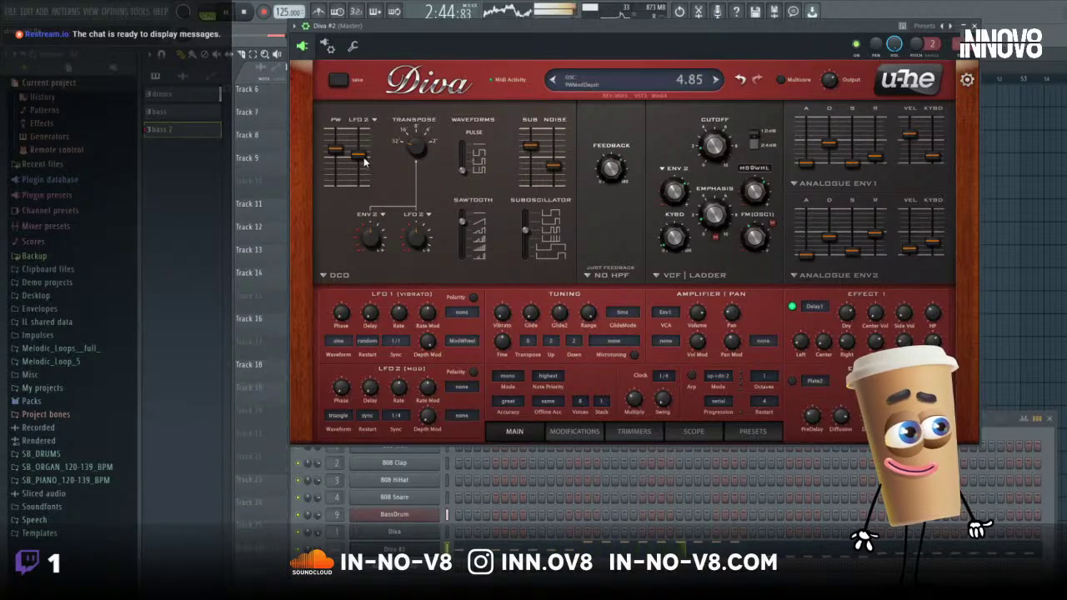
- Adjust the pulse width modulation depth of the BS Sabres sound in Diva #2 and return to the looping arrangement
mouse_move(362, 158)
left_mouse_down()
mouse_move(363, 140)
mouse_move(369, 158)
left_mouse_up()
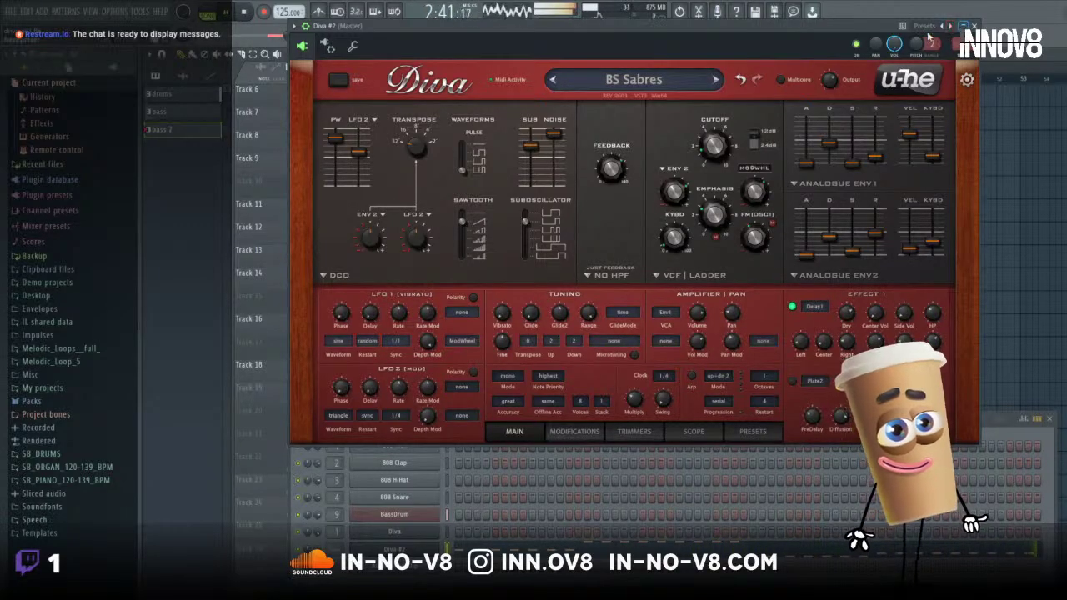
left_click(974, 26)
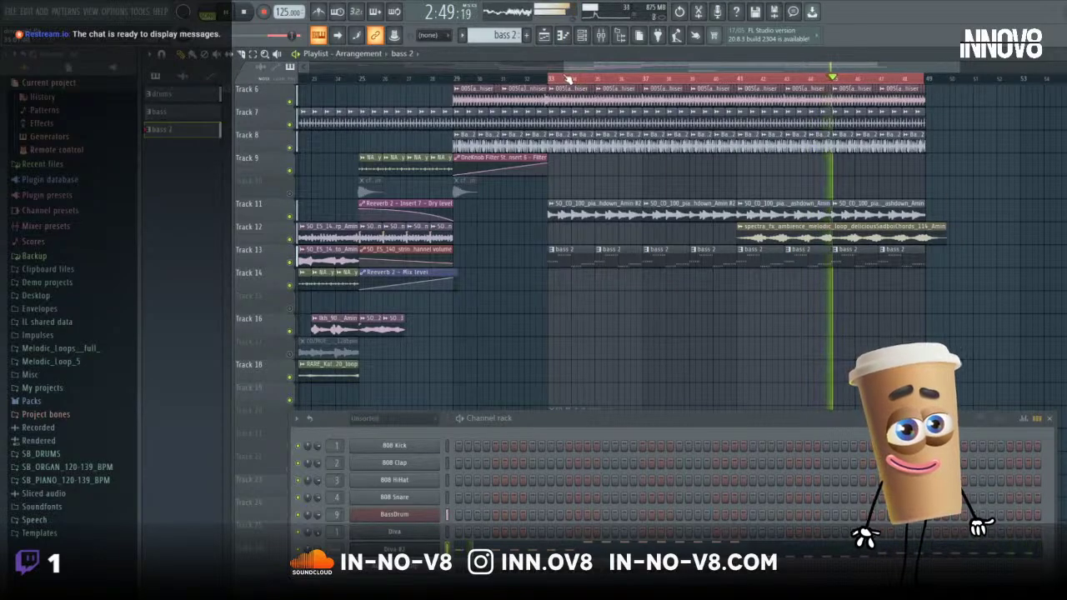
left_click_drag(565, 68, 626, 86)
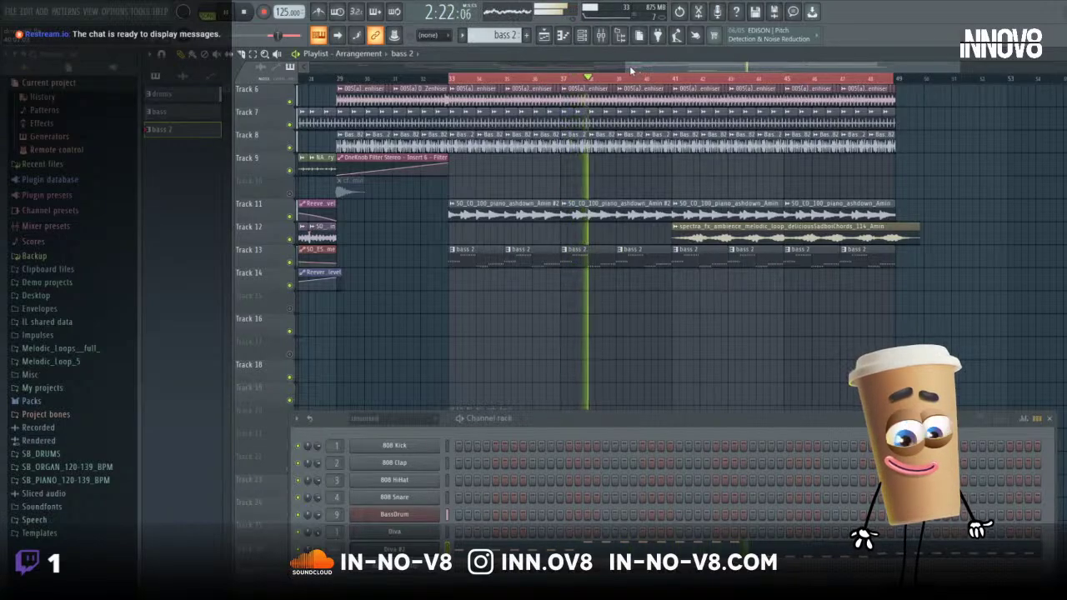
- Restart playback from bar 33 without the loop selection and save the project
left_click_drag(630, 68, 671, 68)
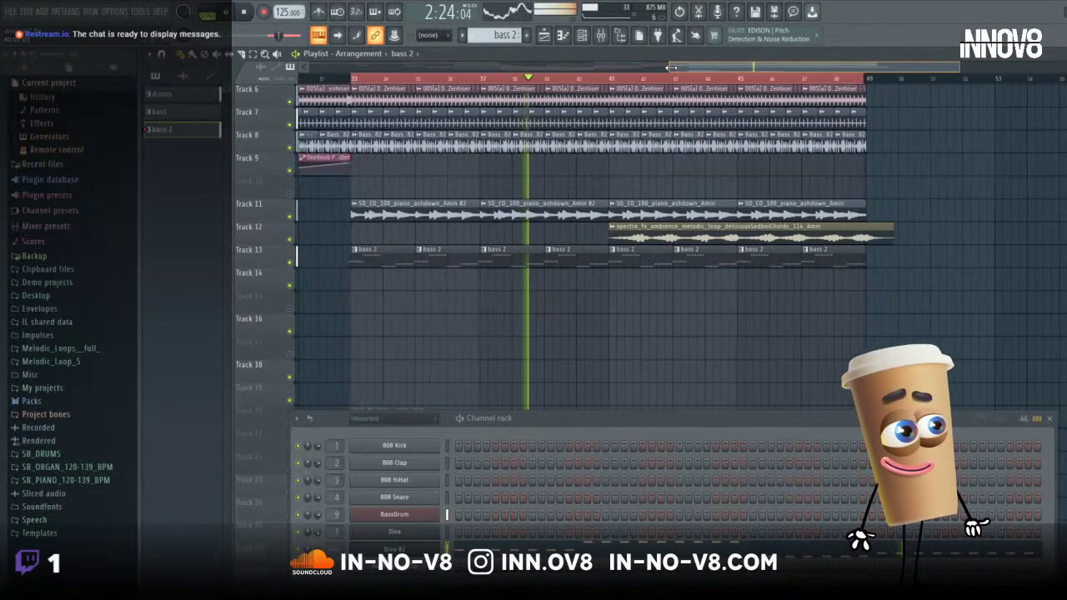
left_click(363, 81)
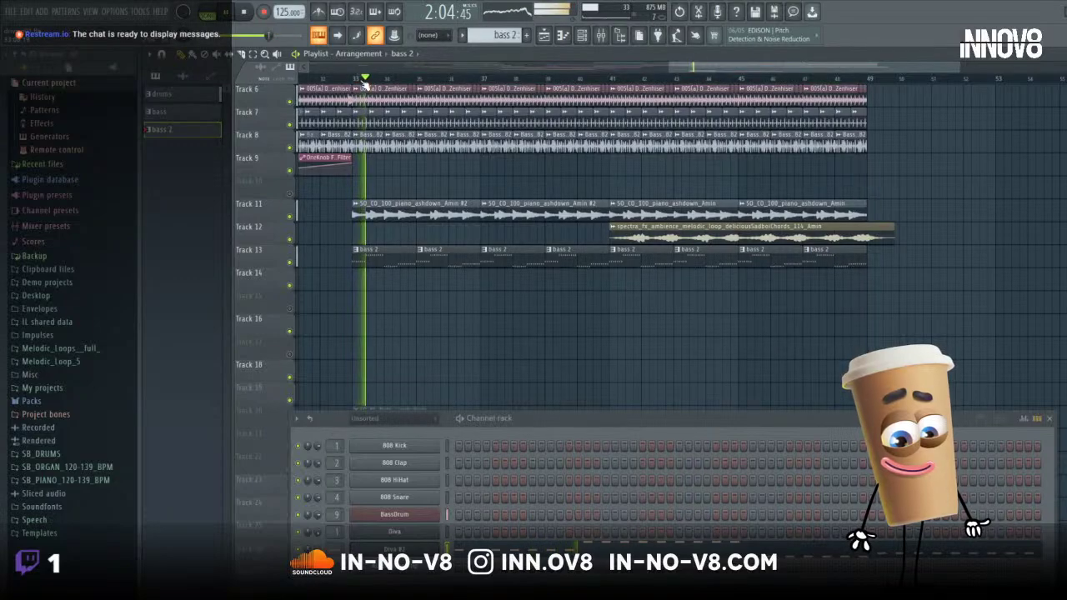
left_click(15, 11)
left_click(20, 67)
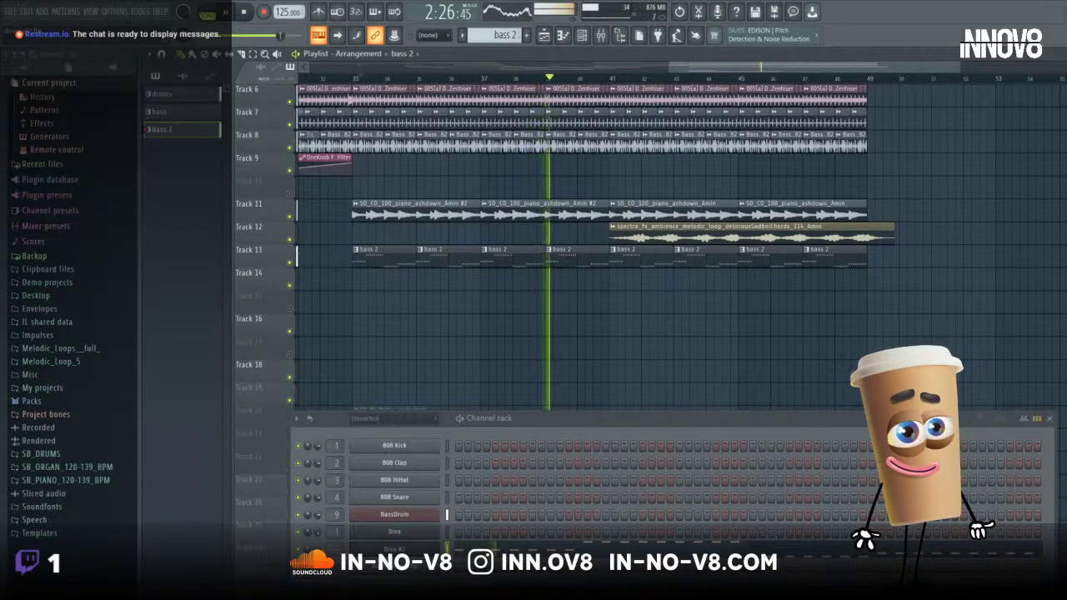
- Replay the arrangement from bar 33 and check which mixer insert the Diva #2 bass is routed to
scroll(600, 241, "up", 2)
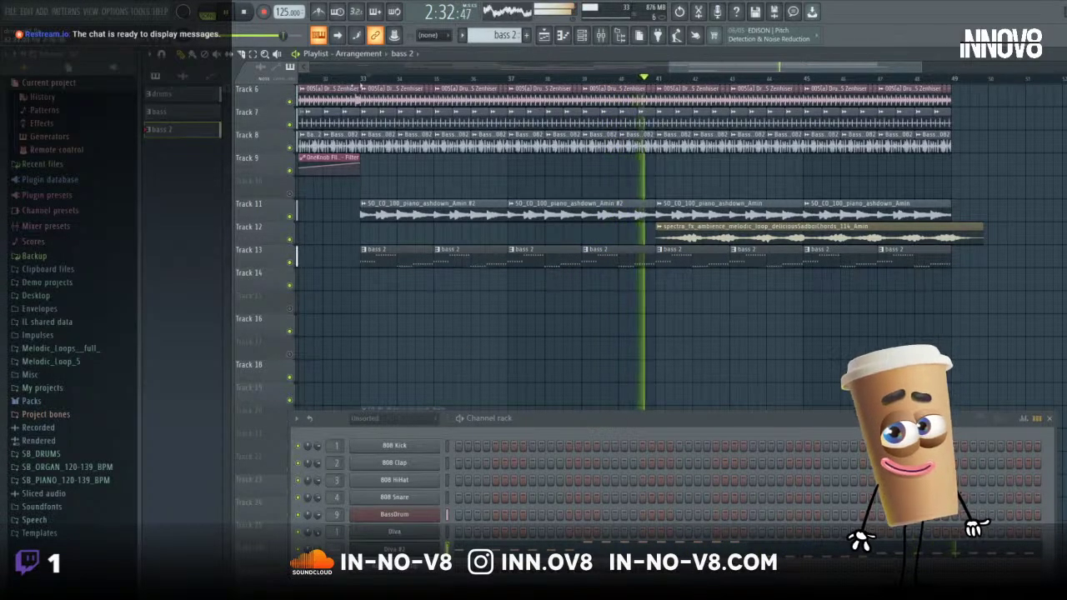
left_click(358, 79)
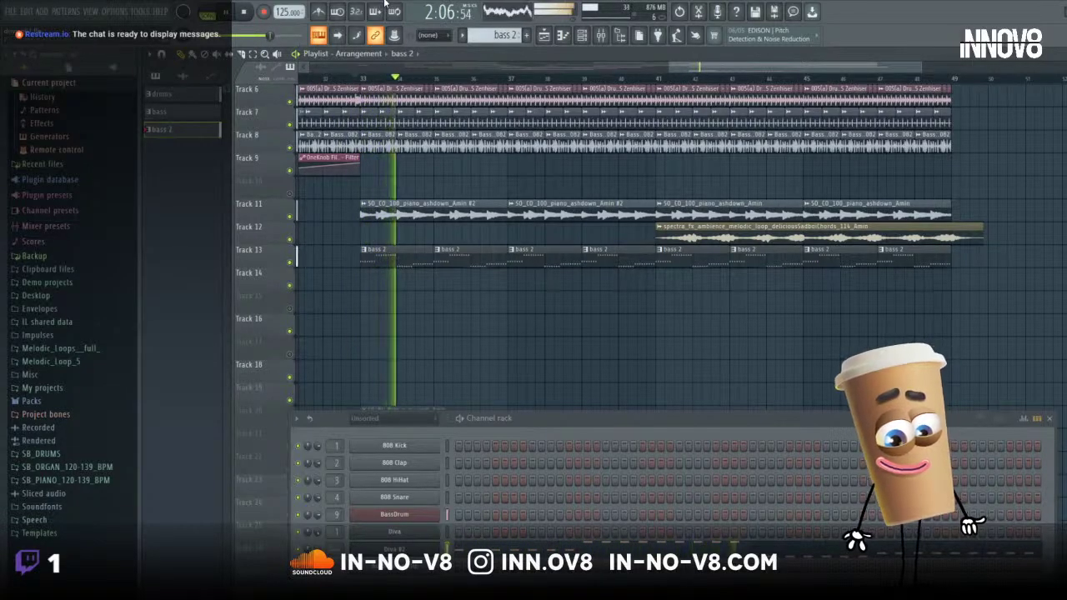
left_click(473, 417)
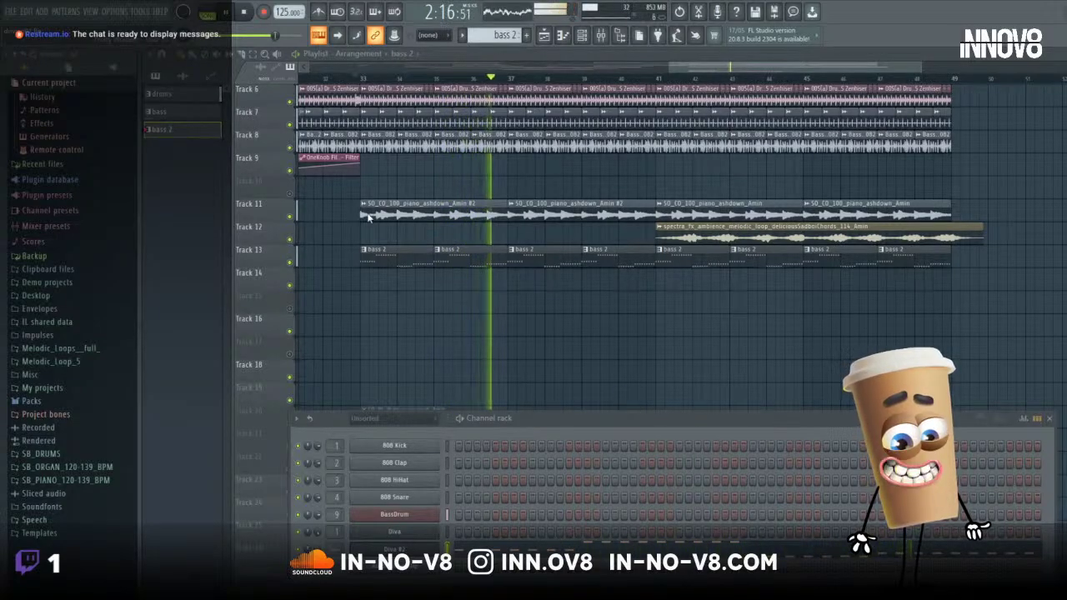
left_click_drag(288, 133, 267, 118)
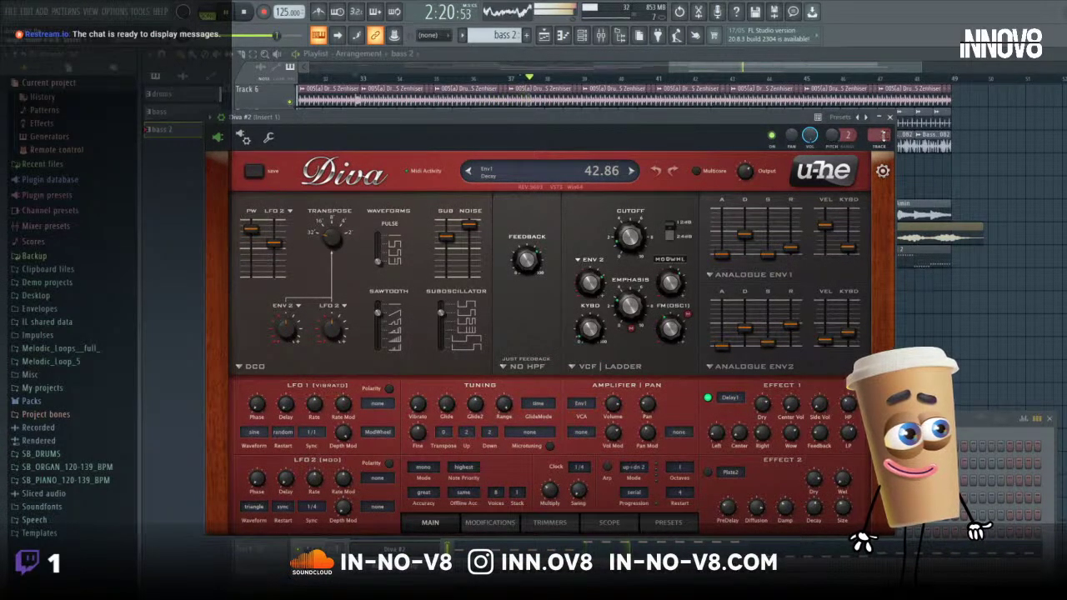
key("F9")
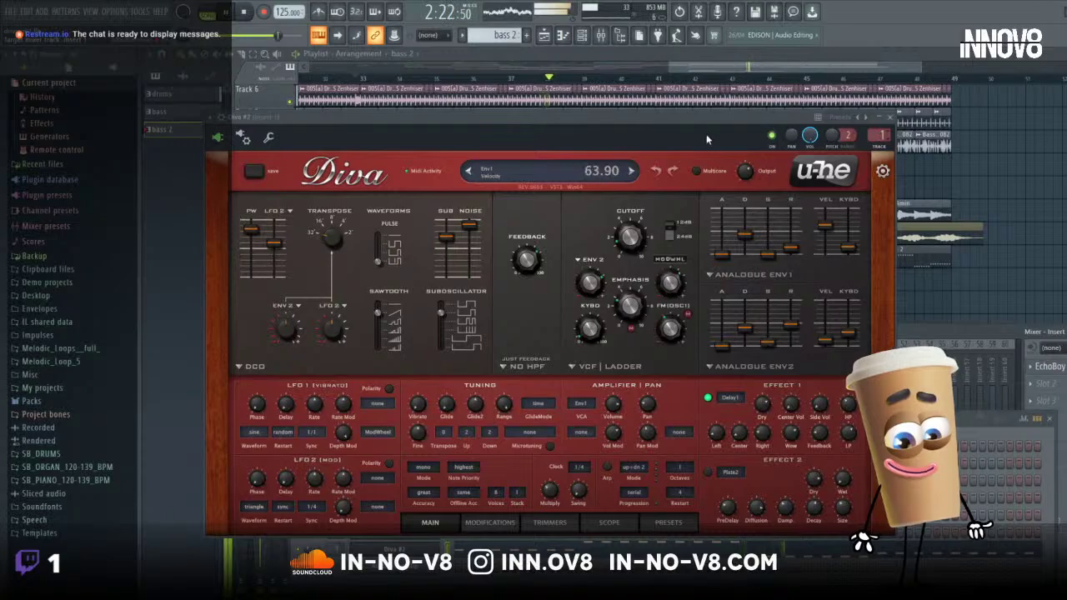
left_click(890, 117)
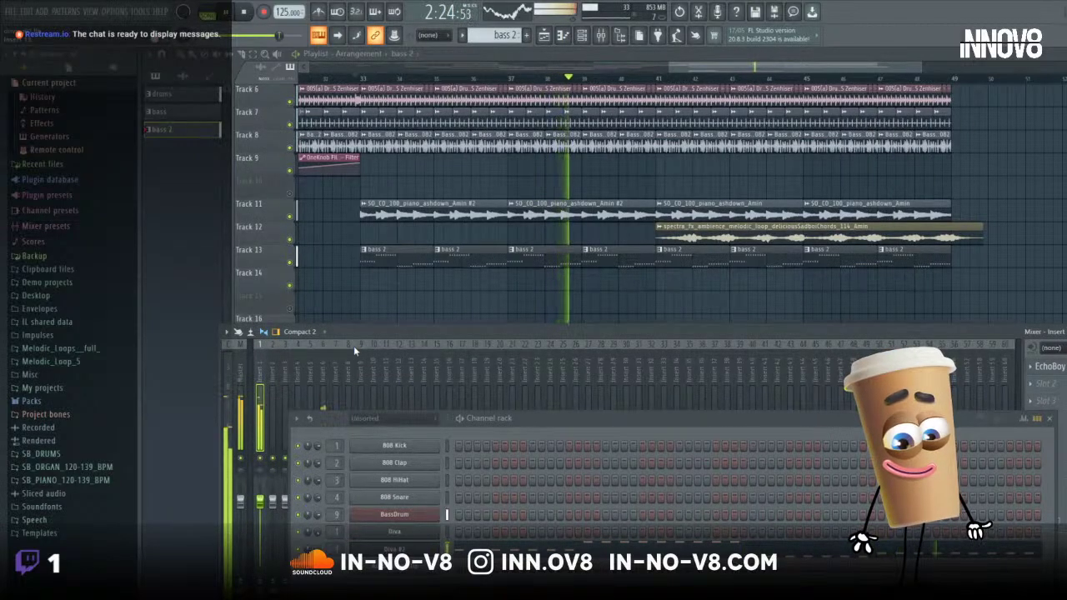
- Bring the mixer into fuller view and step through its inserts from Insert 1 to select Insert 11
left_click_drag(362, 331, 312, 205)
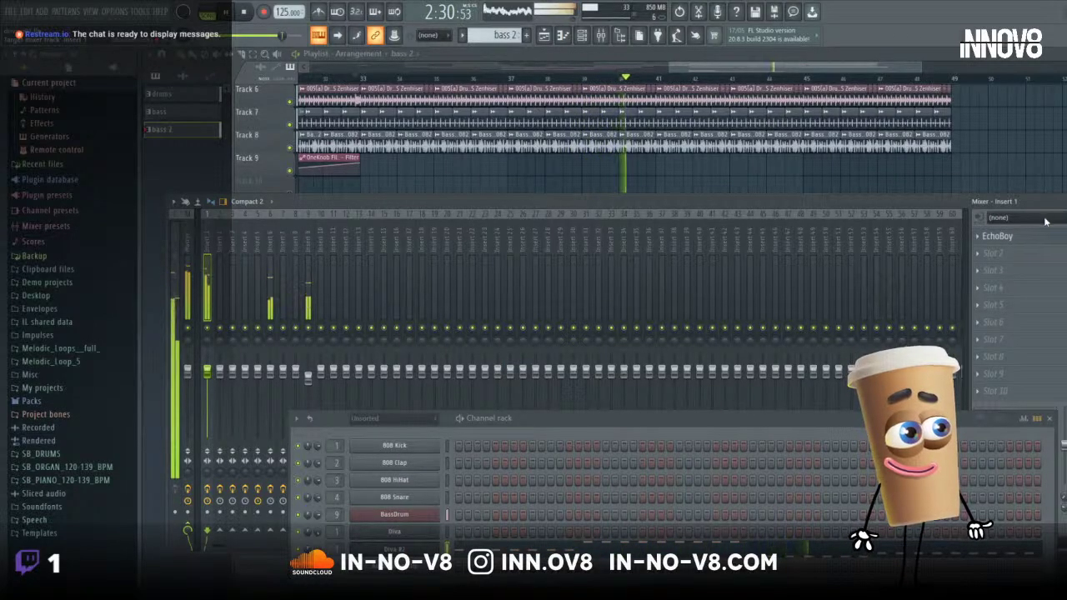
key("Right")
key("Right")
key("Right")
key("Right")
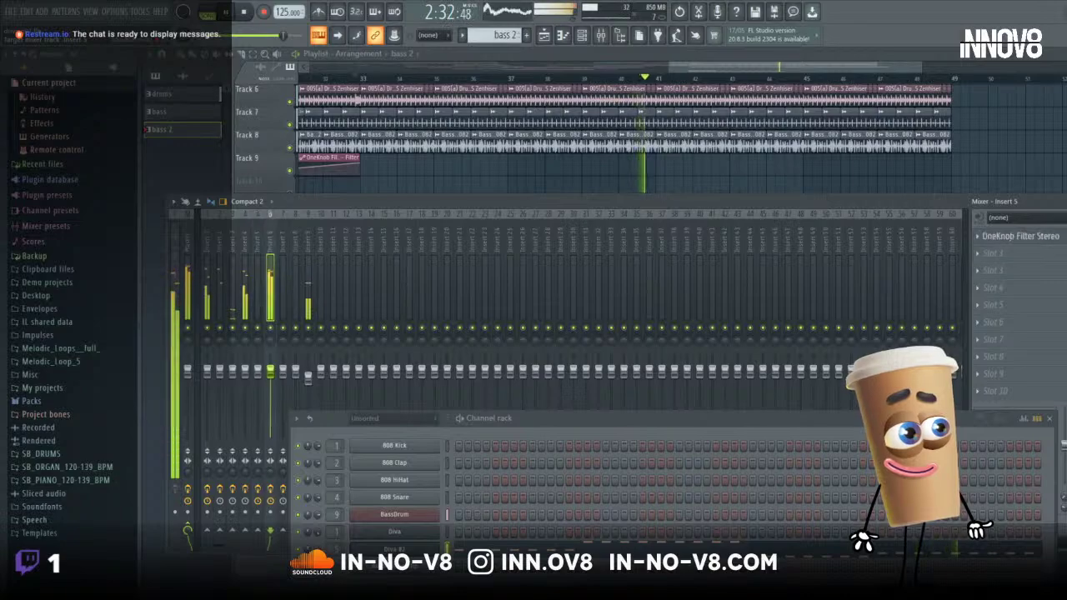
key("Right")
key("Right")
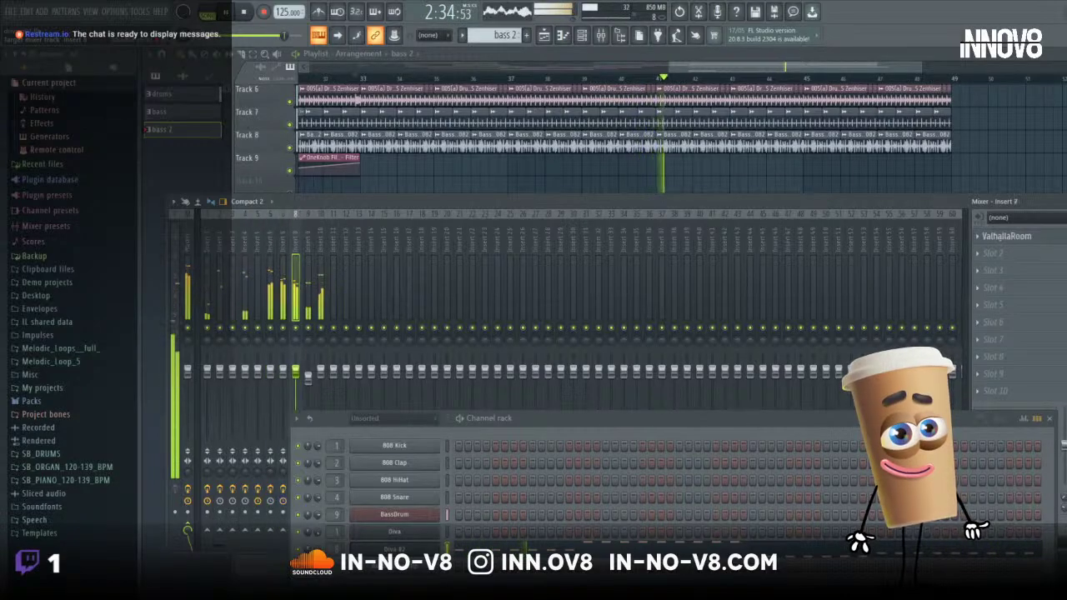
key("Right")
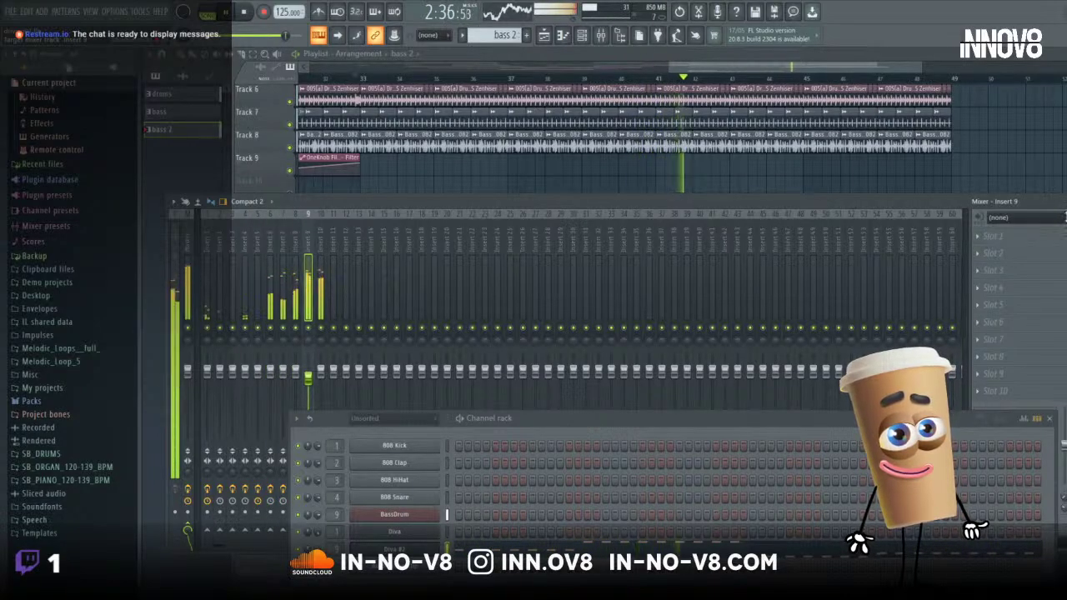
key("Right")
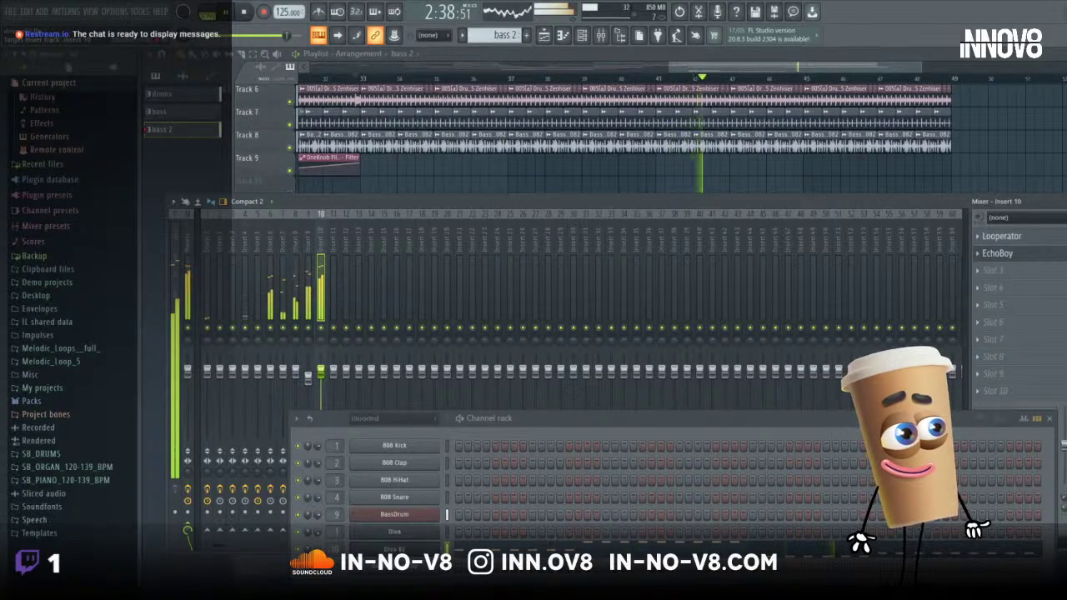
key("Right")
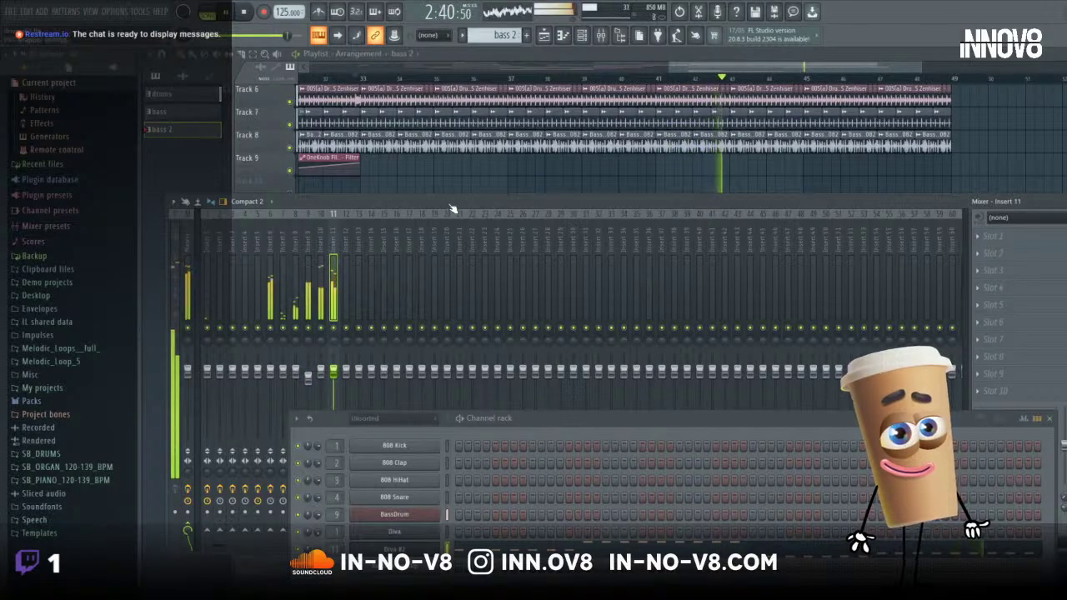
- Load PanMan into the first effect slot of Insert 11 and choose the rhythmic preset Offset Narrow 4 Step
left_click(981, 239)
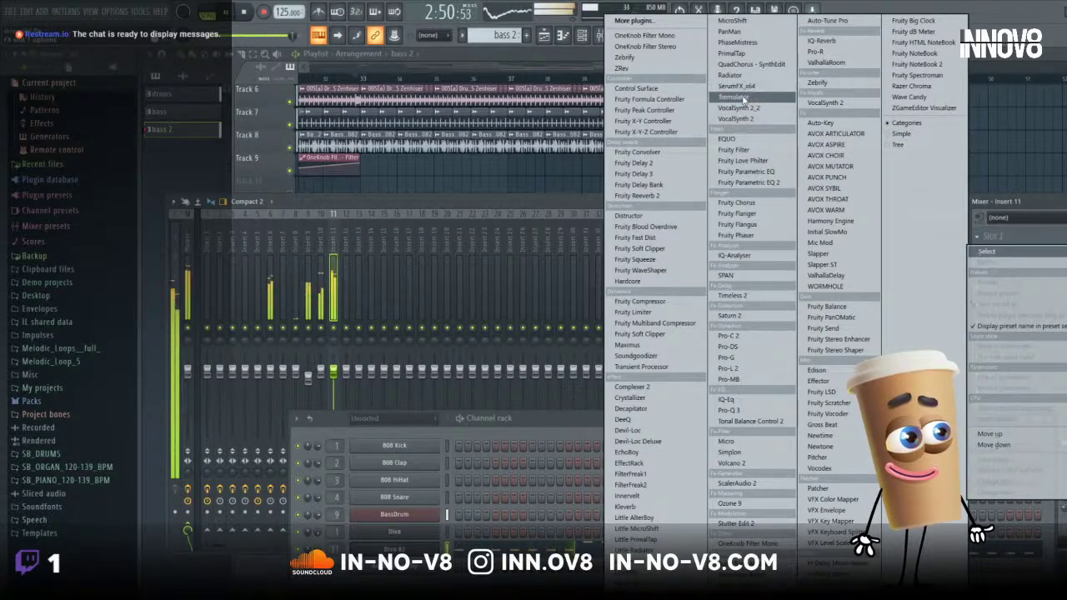
left_click(741, 33)
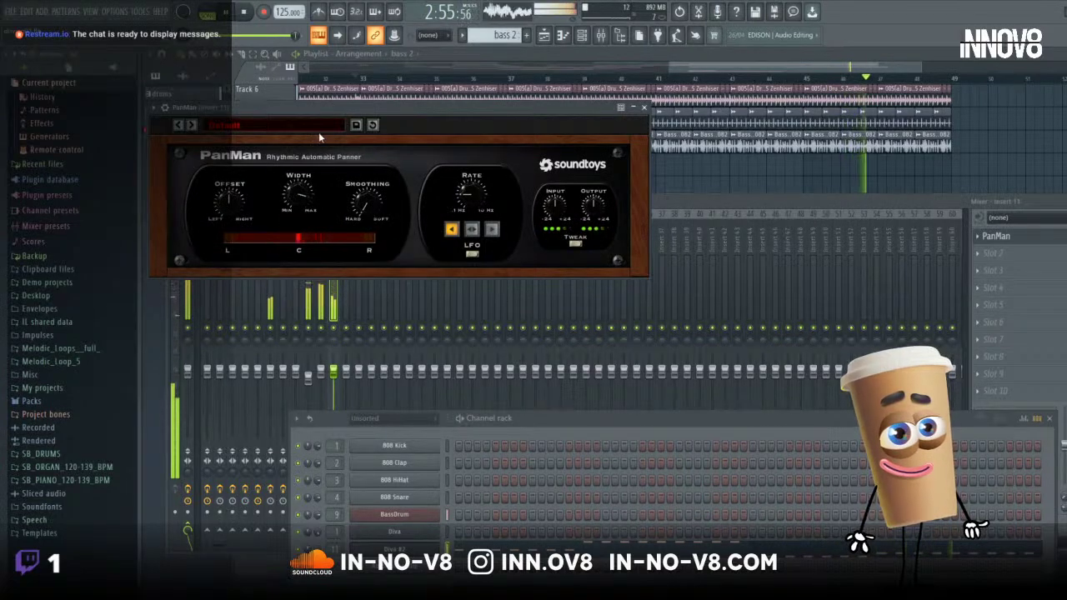
left_click(318, 133)
mouse_move(307, 149)
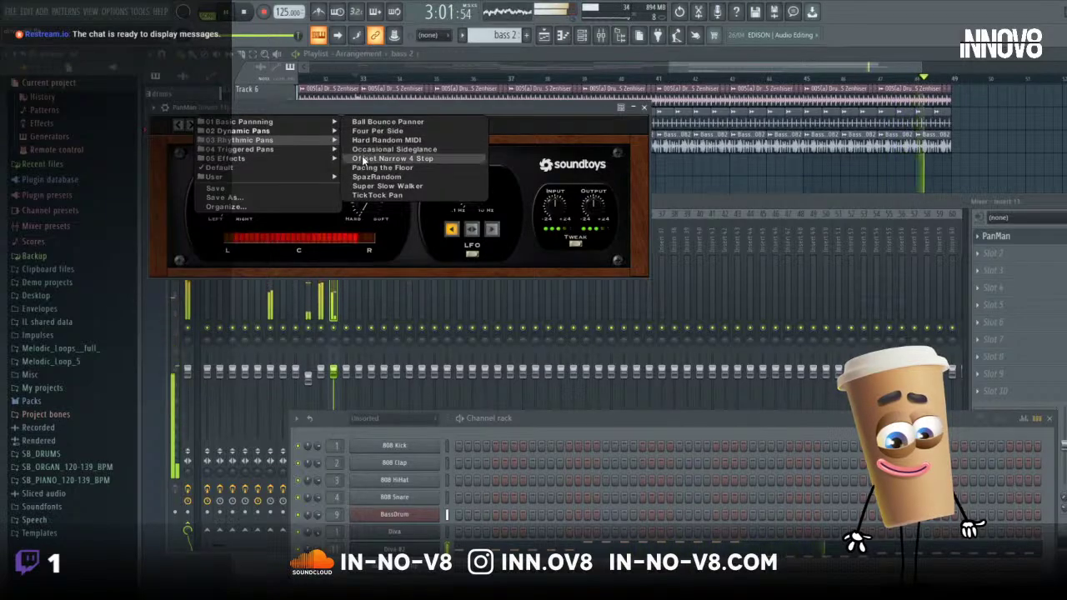
left_click(364, 159)
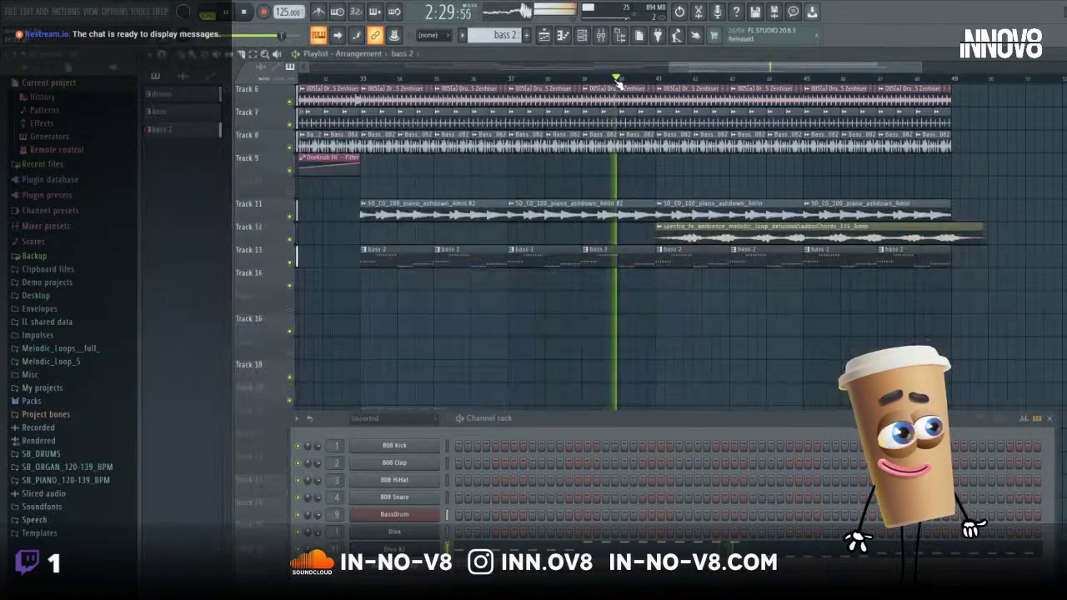
- Replay from bar 33 and switch PanMan on Insert 11 to the rhythmic preset Four Per Side
left_click(368, 79)
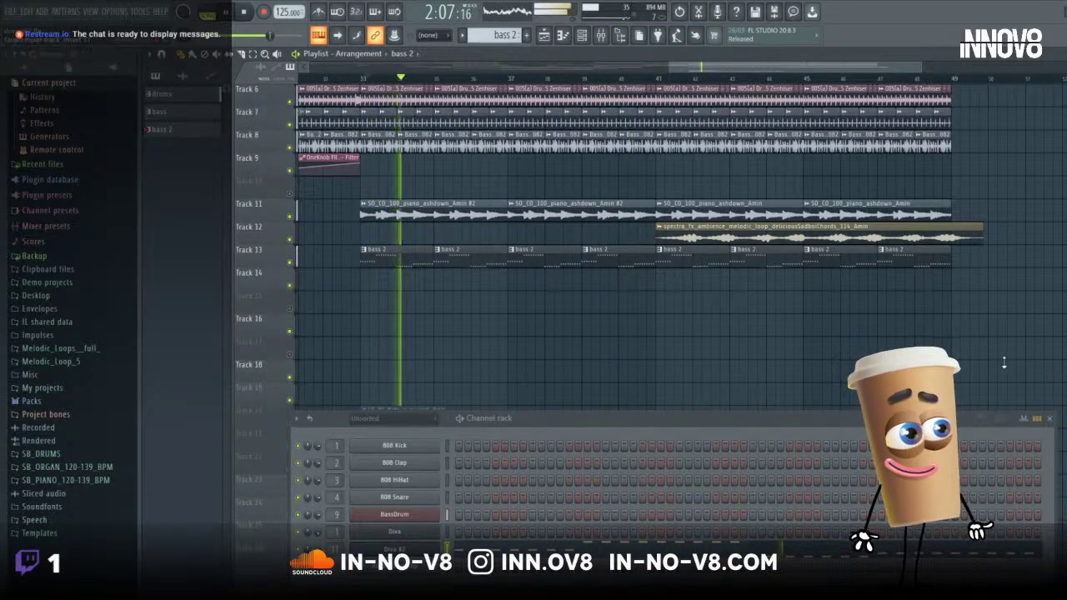
key("F9")
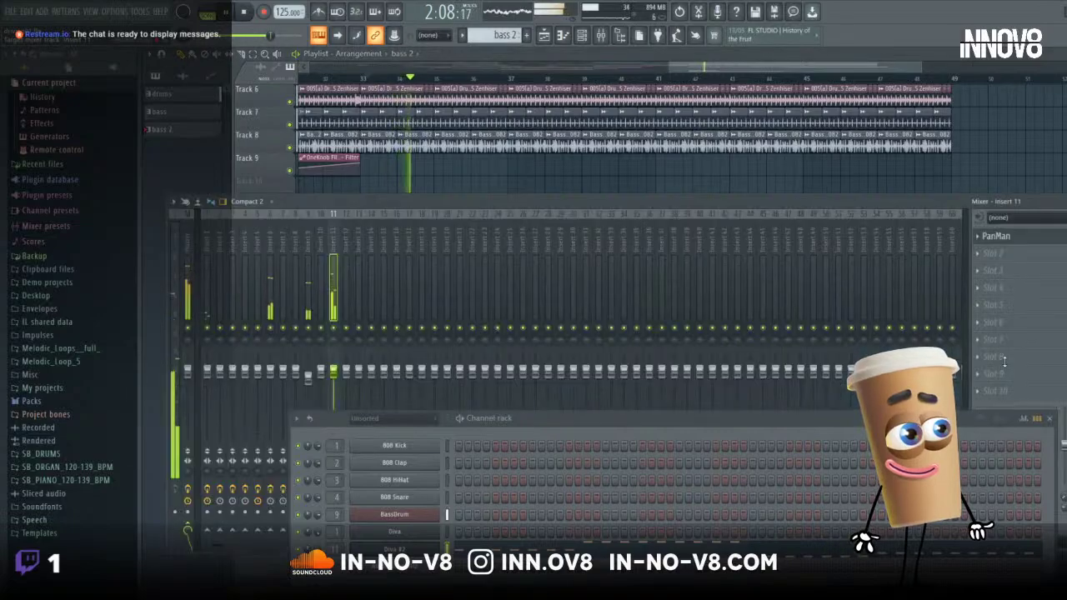
left_click(996, 238)
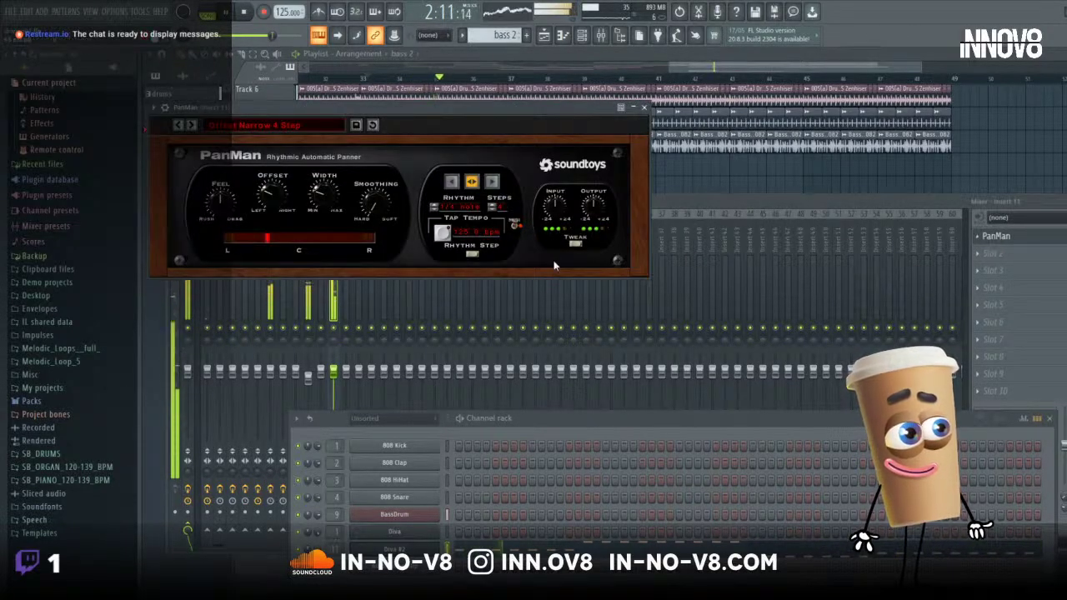
left_click(281, 130)
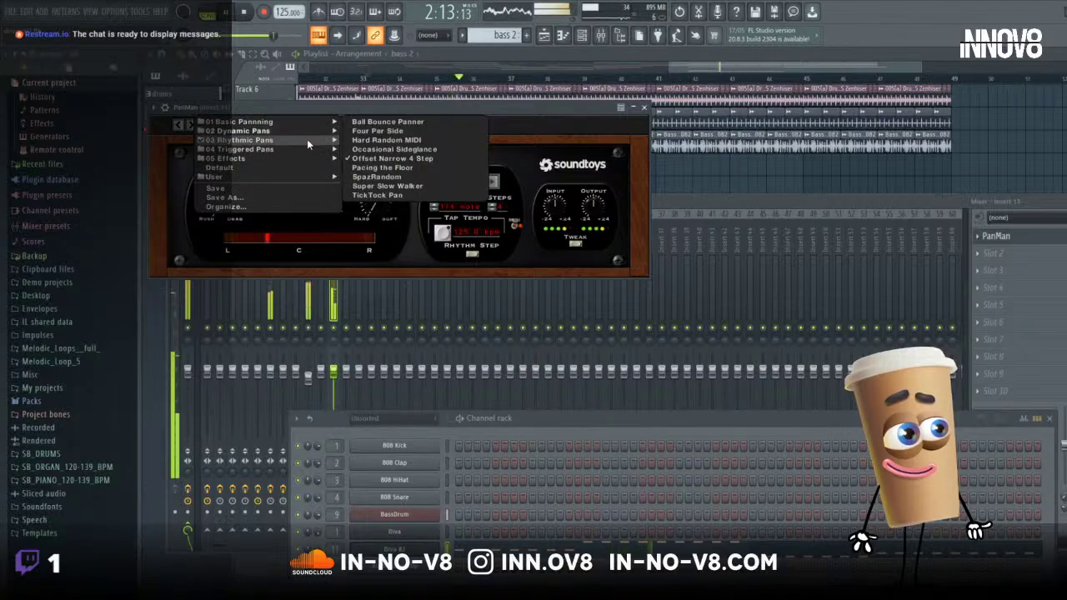
mouse_move(299, 154)
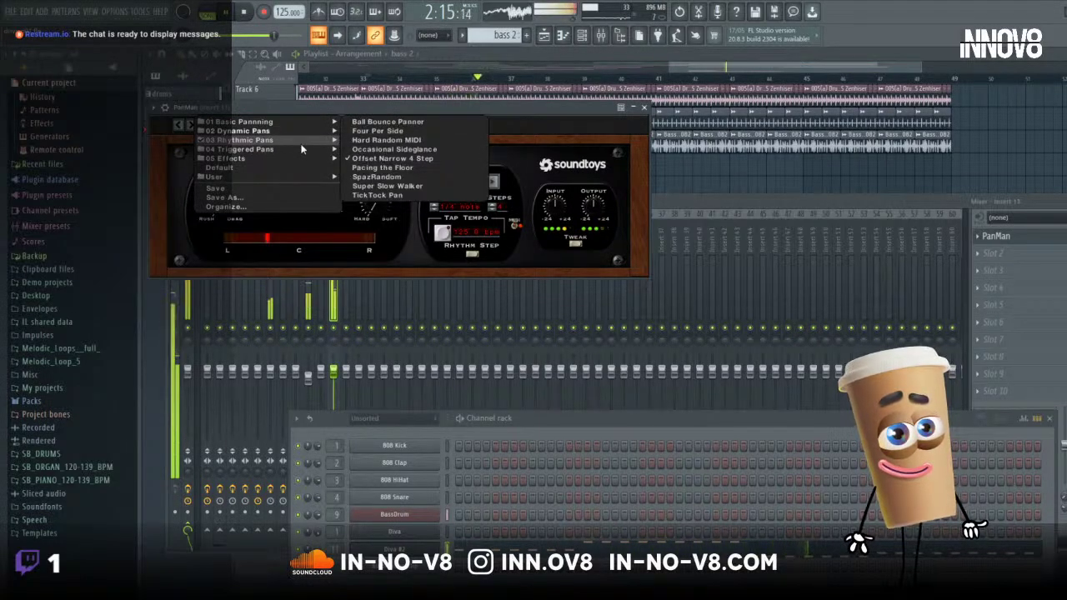
left_click(377, 131)
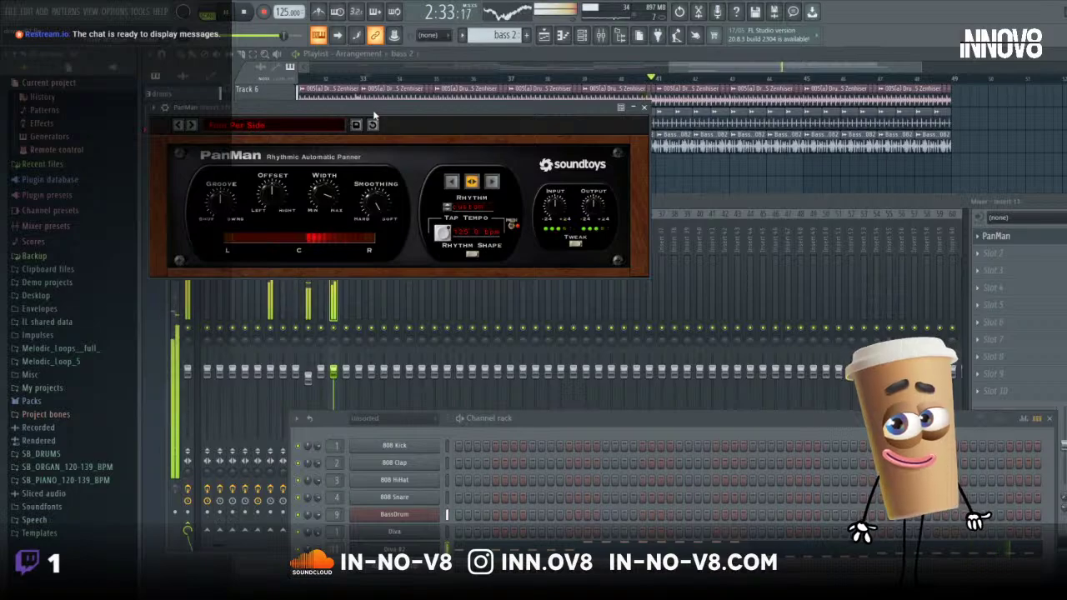
- Close PanMan and reposition the mixer and channel rack windows so the playlist tracks are uncovered
left_click_drag(373, 109, 423, 216)
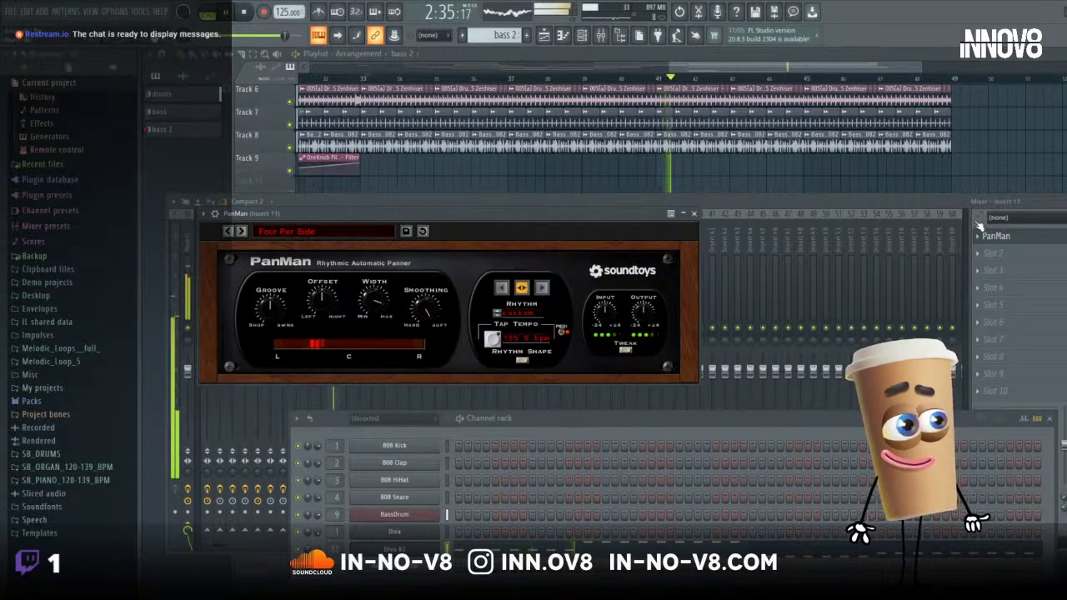
left_click_drag(860, 200, 872, 309)
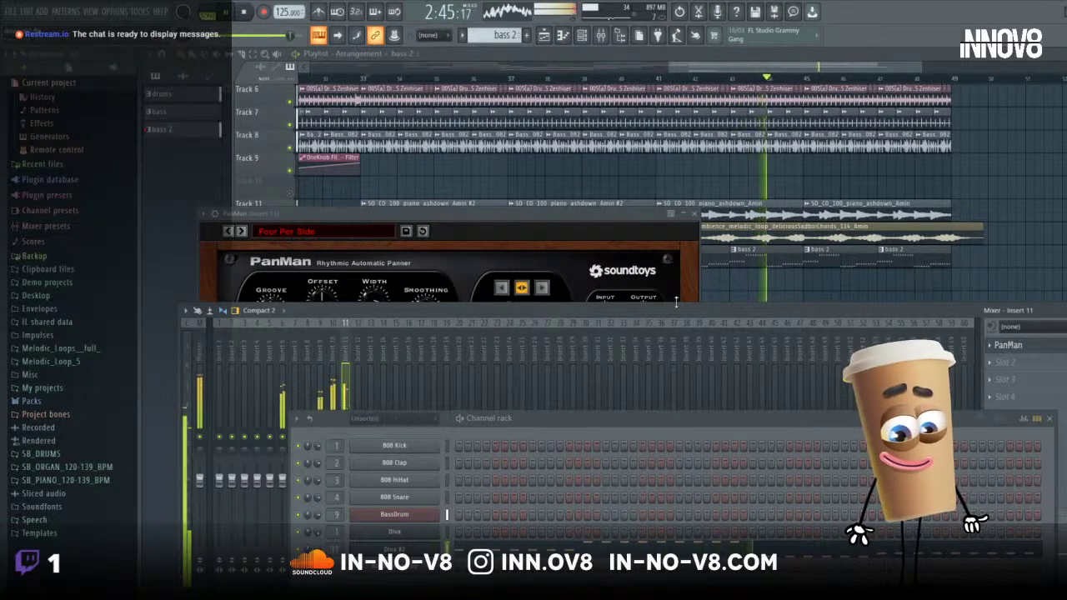
left_click(694, 213)
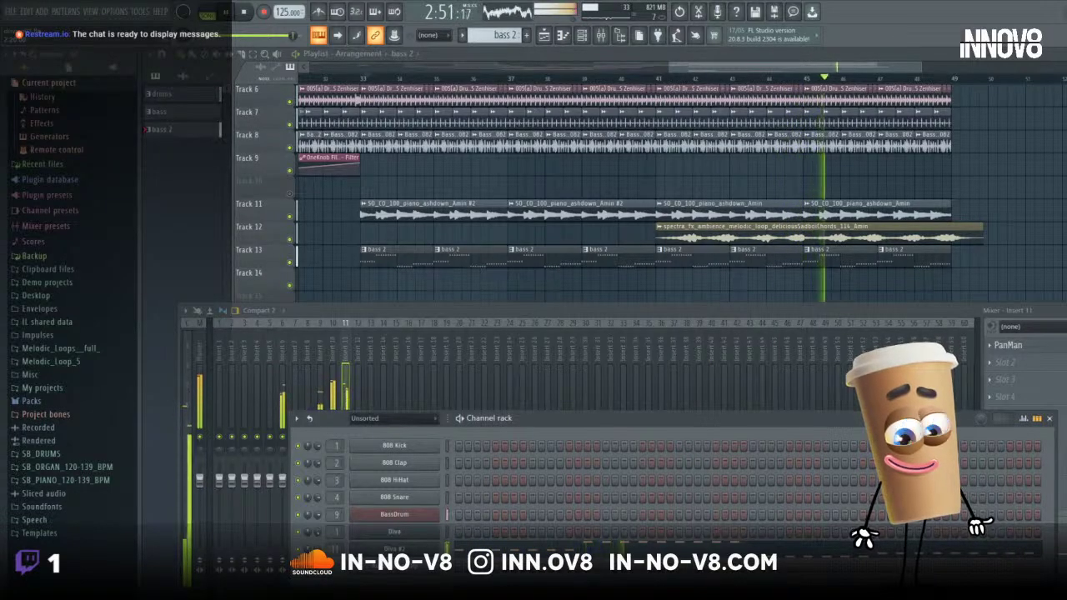
left_click_drag(858, 419, 810, 419)
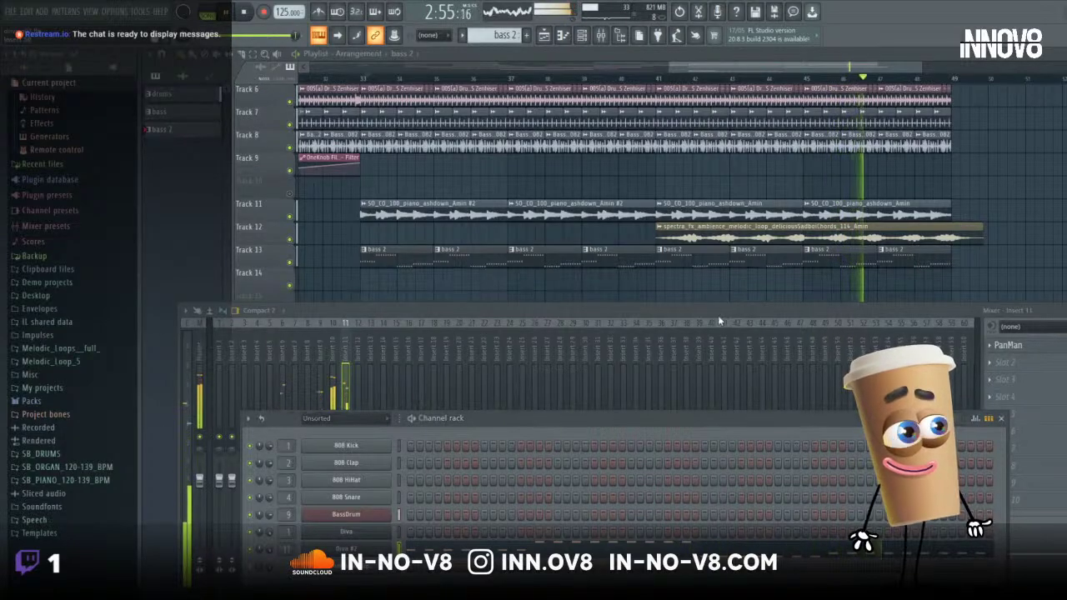
- Look at the Diva #2 bass notes in the piano roll and close both the piano roll and the mixer
key("F7")
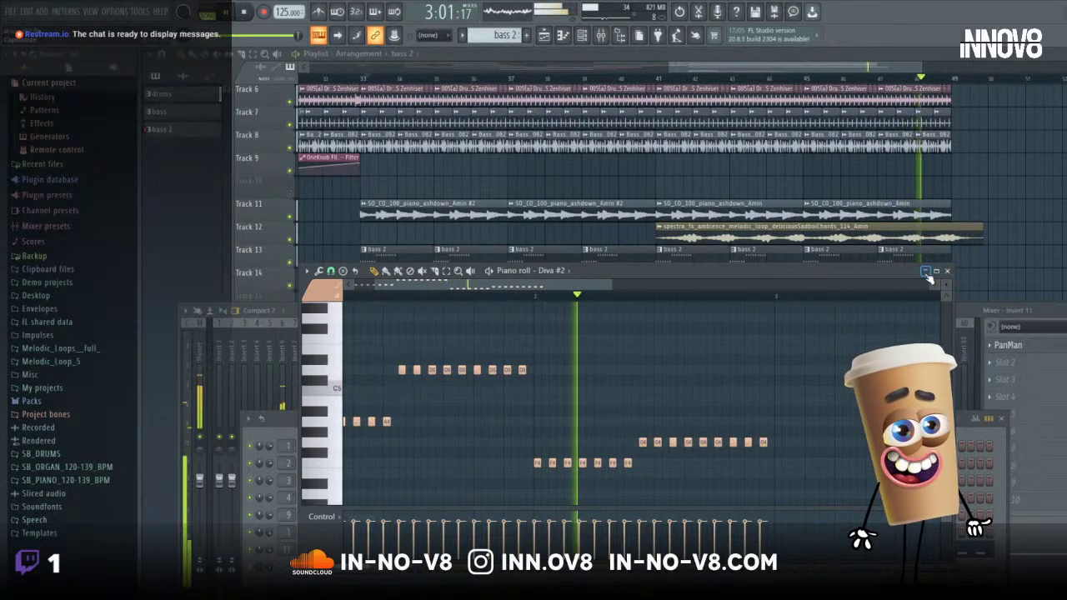
left_click(947, 271)
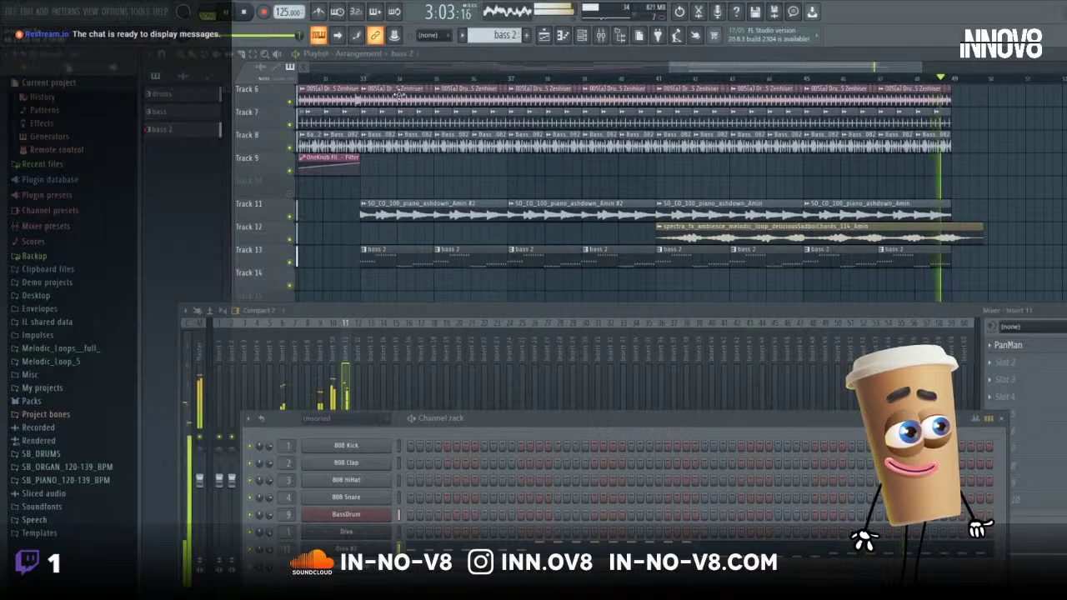
key("F9")
- Play the whole arrangement from bar 13 and save the project
scroll(573, 81, "down", 2)
scroll(574, 81, "down", 3)
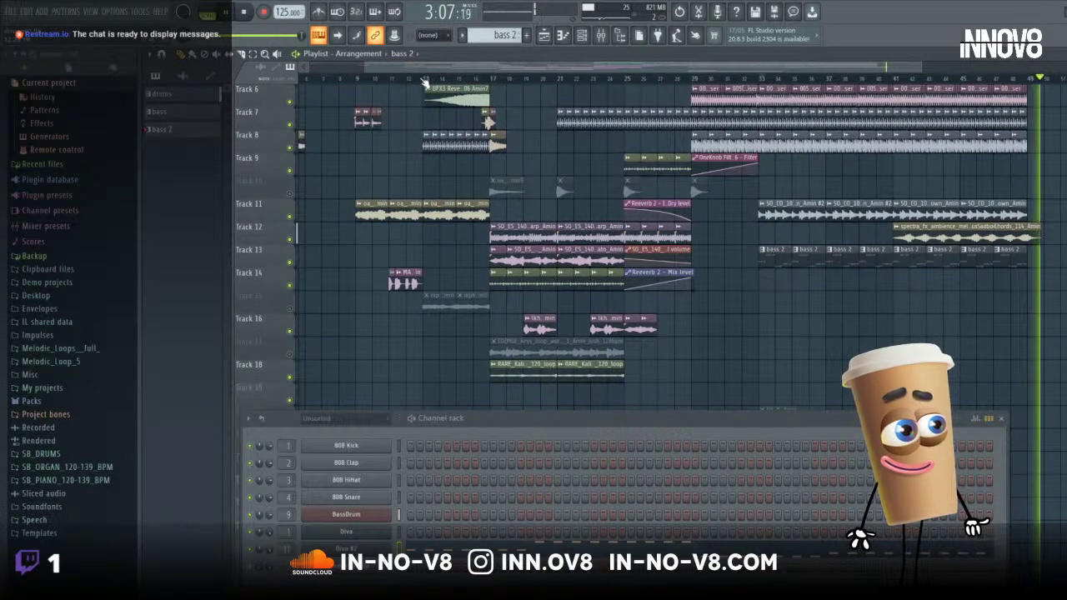
left_click(424, 78)
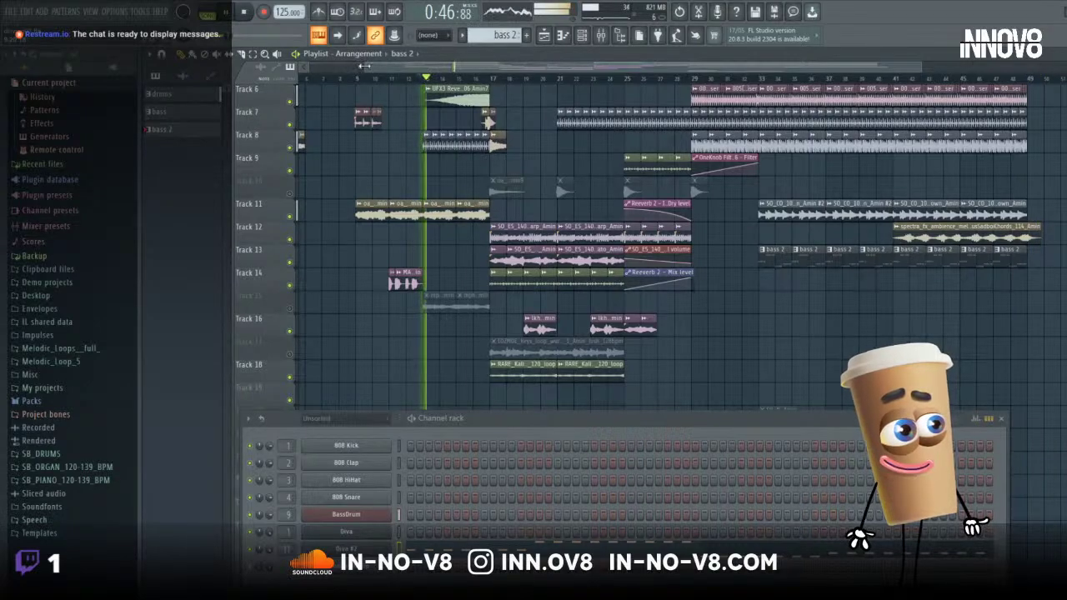
scroll(342, 72, "down", 1)
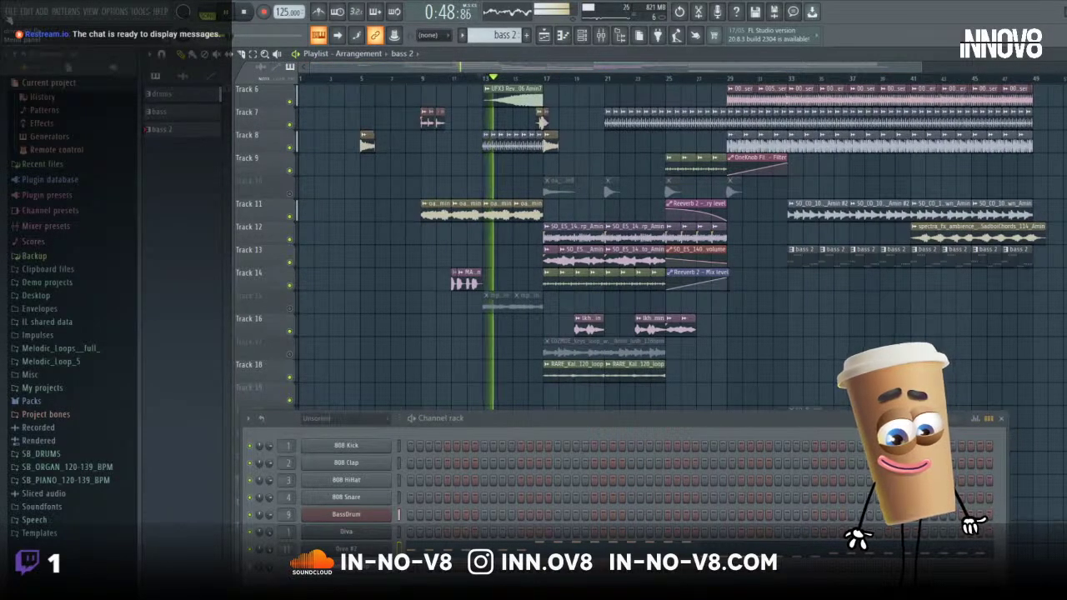
left_click(12, 11)
left_click(17, 66)
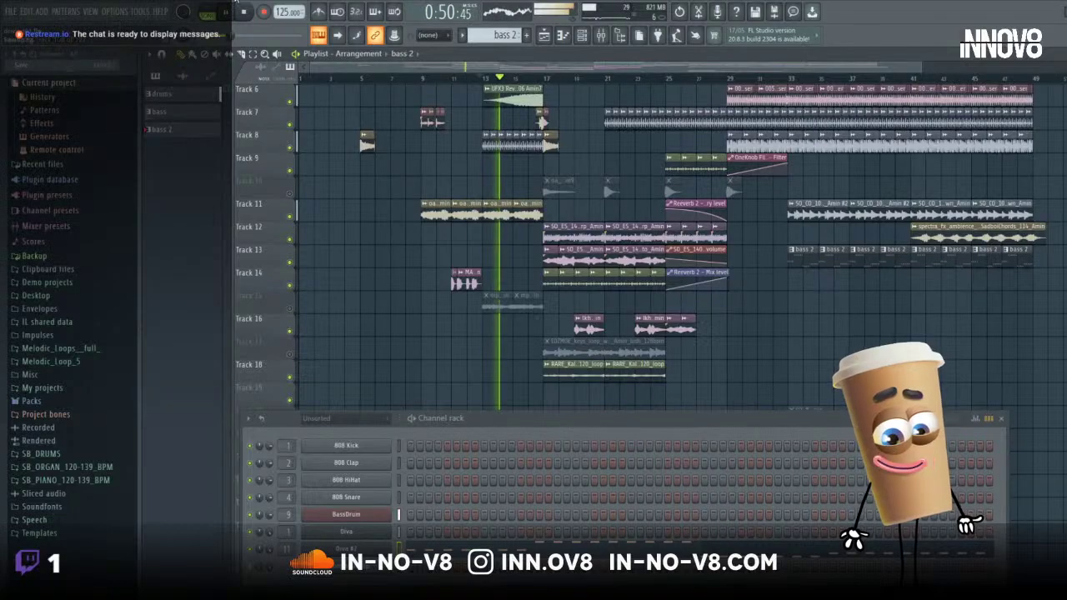
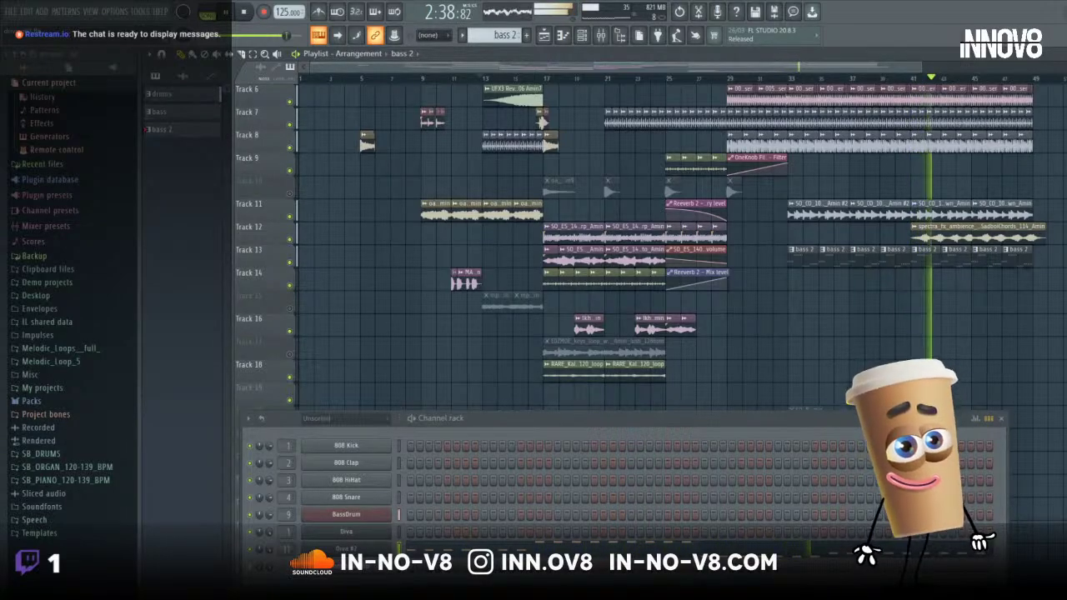
- Move the playhead to bar 33 and play the arrangement from there
scroll(1012, 237, "down", 2)
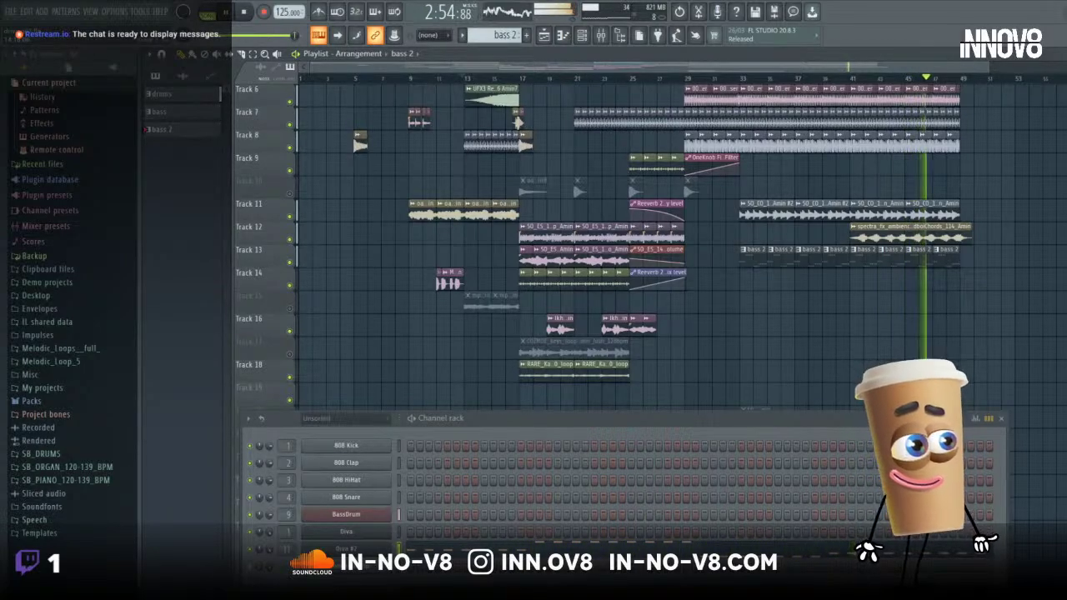
scroll(425, 65, "up", 3)
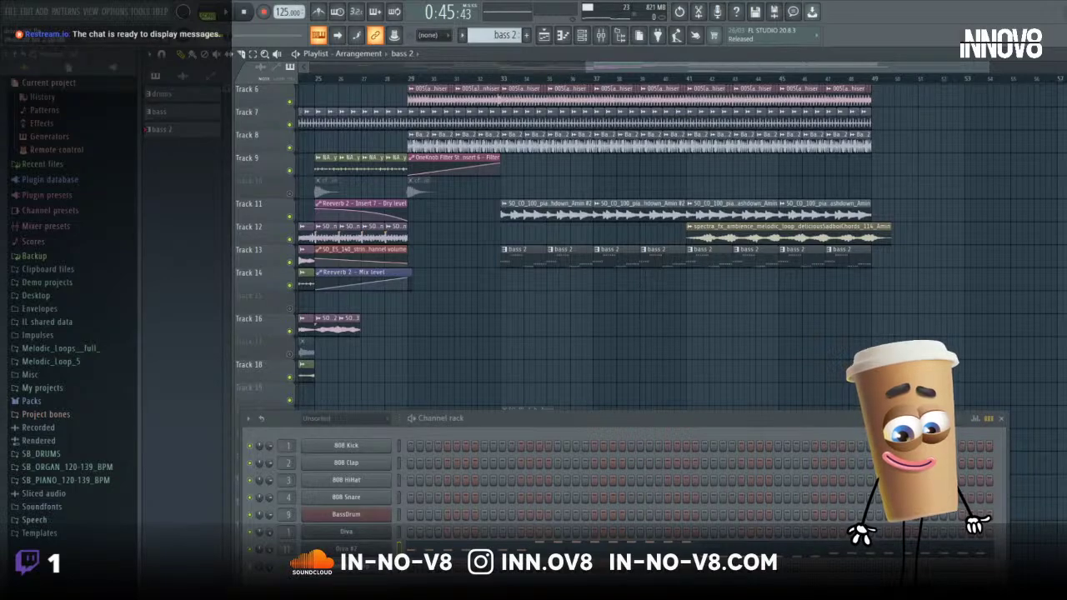
scroll(581, 83, "up", 3)
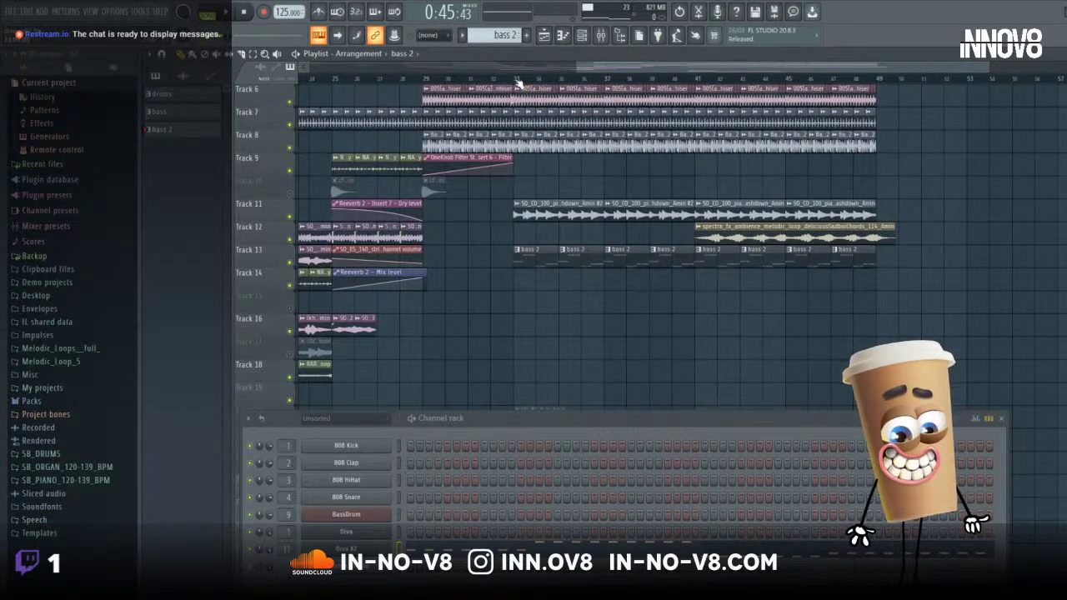
left_click(514, 80)
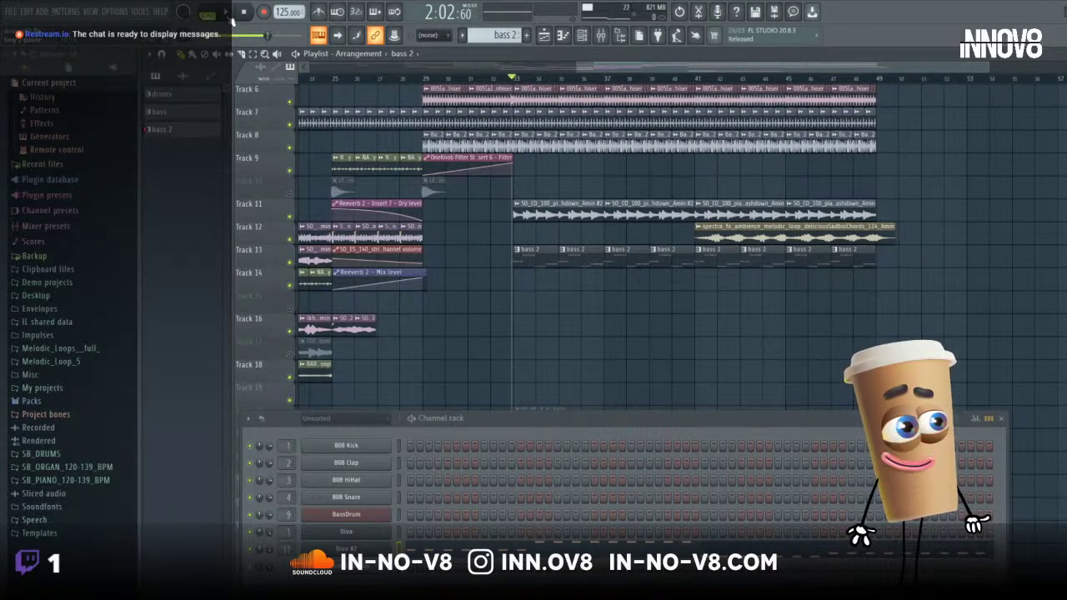
left_click(229, 13)
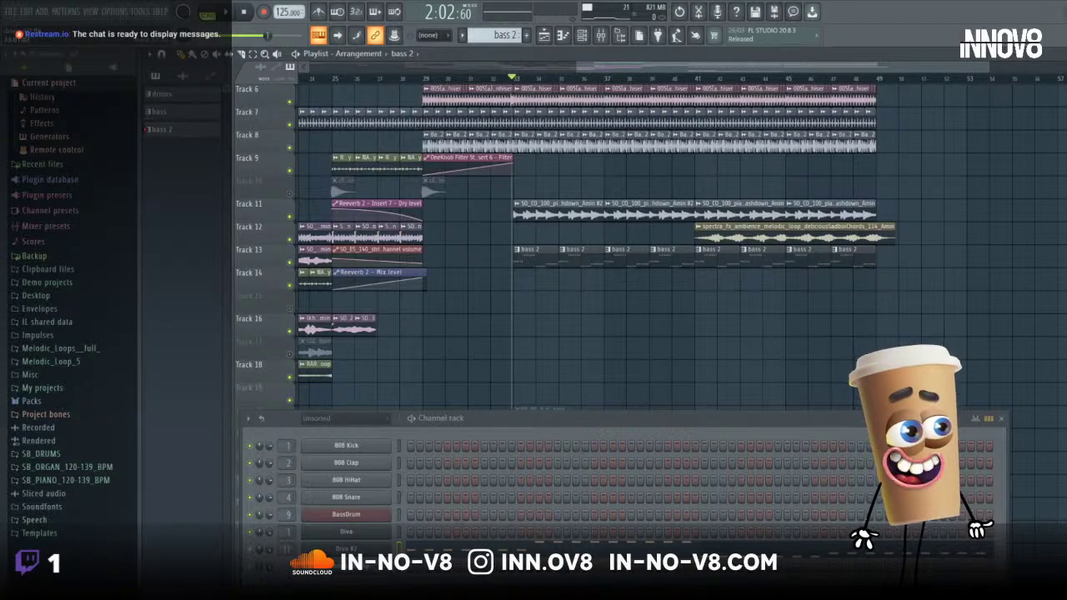
- Place the SO_BB_140_drum_loop_boxcar sample at bar 33 in the playlist and move it onto Track 9
left_click_drag(523, 302, 517, 303)
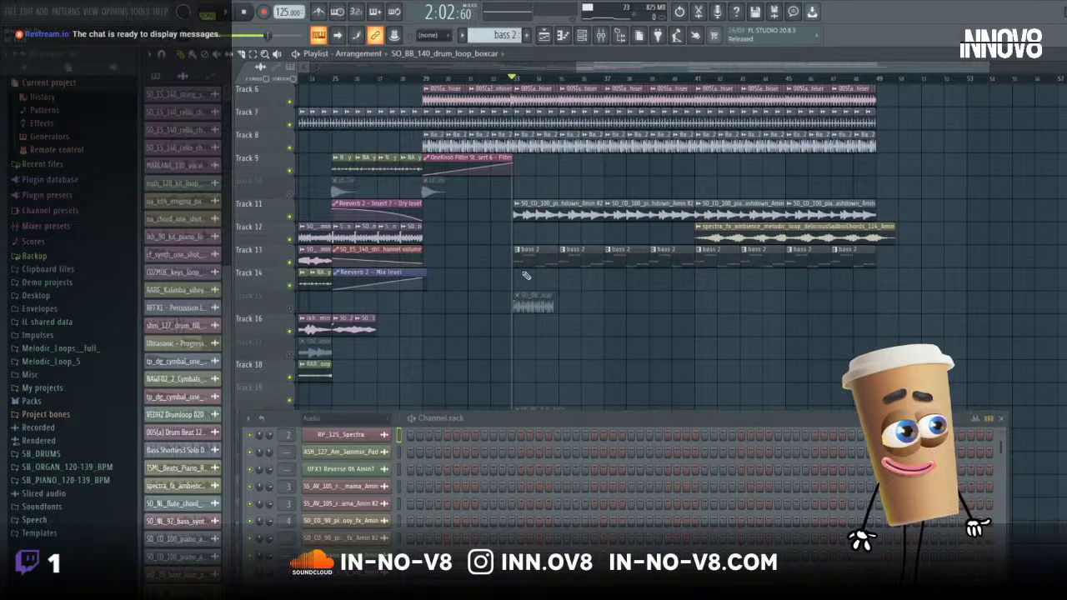
left_click_drag(536, 297, 534, 190)
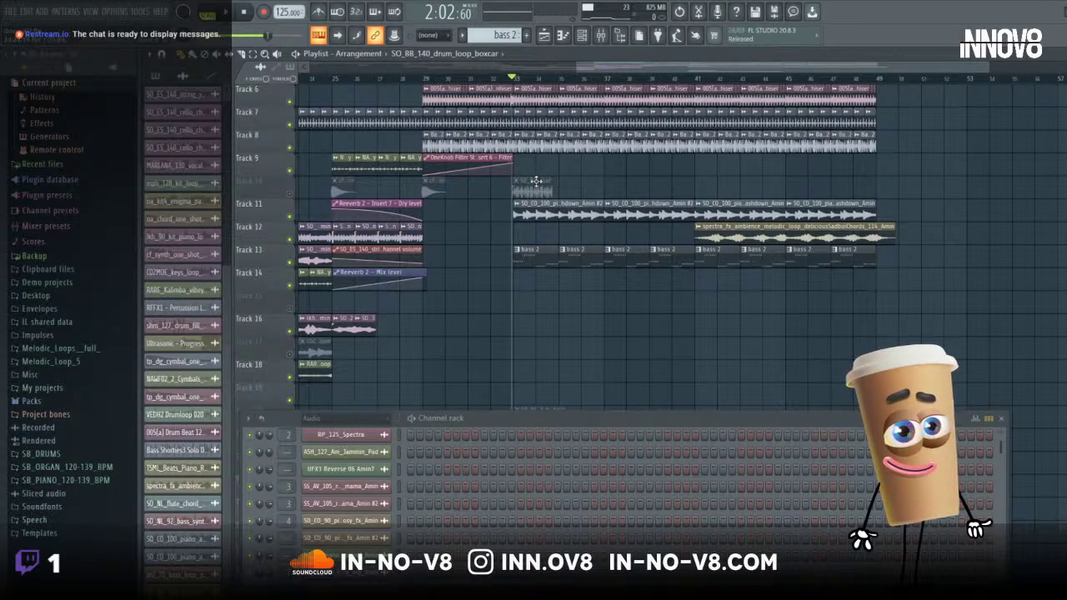
left_click_drag(536, 164, 535, 158)
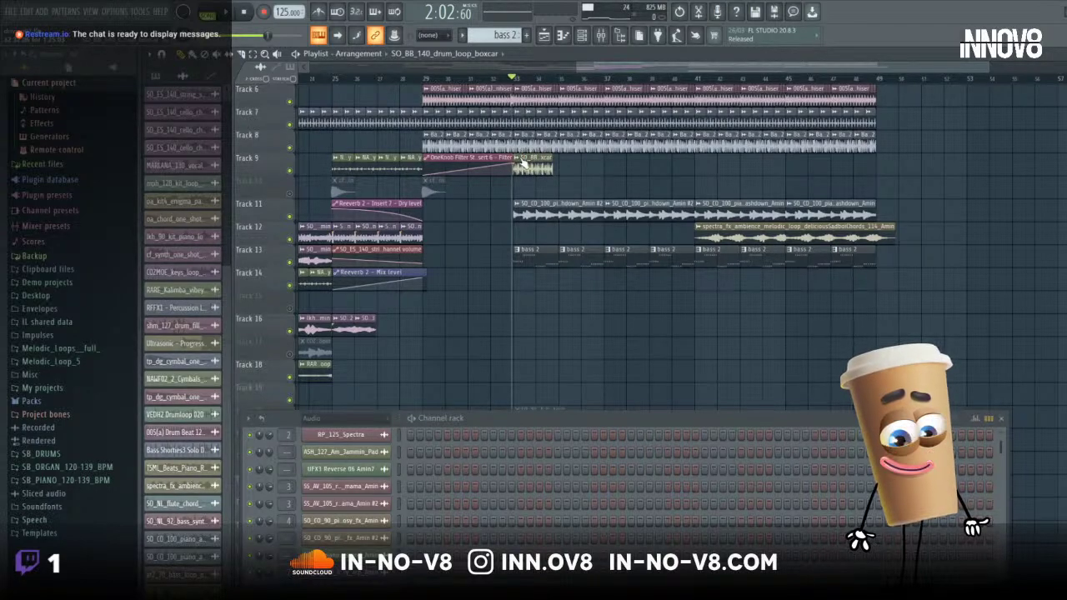
- Set the boxcar drum loop's sample tempo to 140 BPM and decline applying that value to the project tempo
right_click(520, 163)
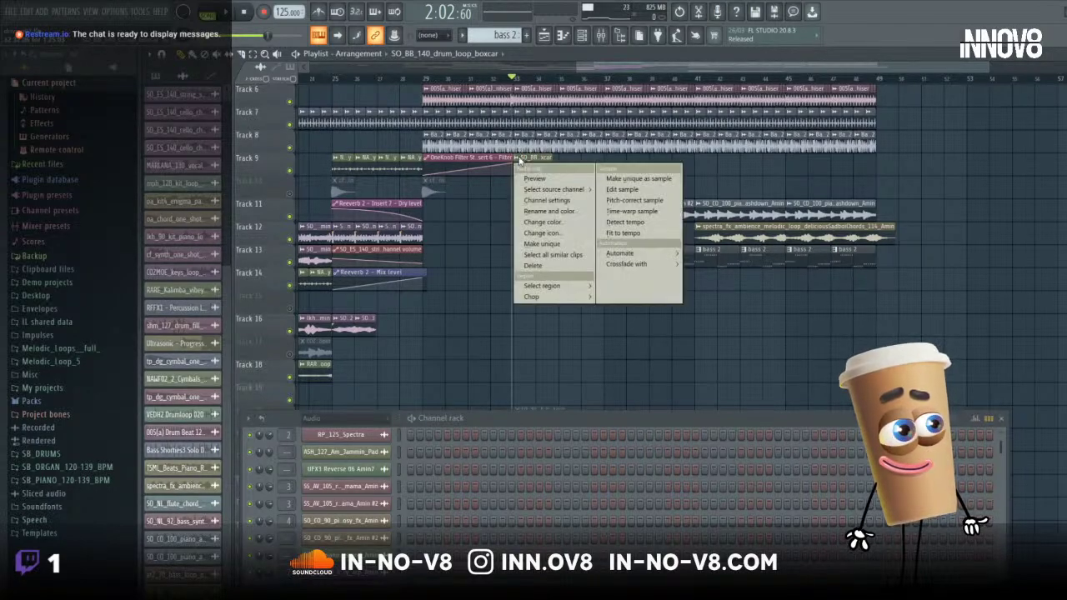
left_click(636, 222)
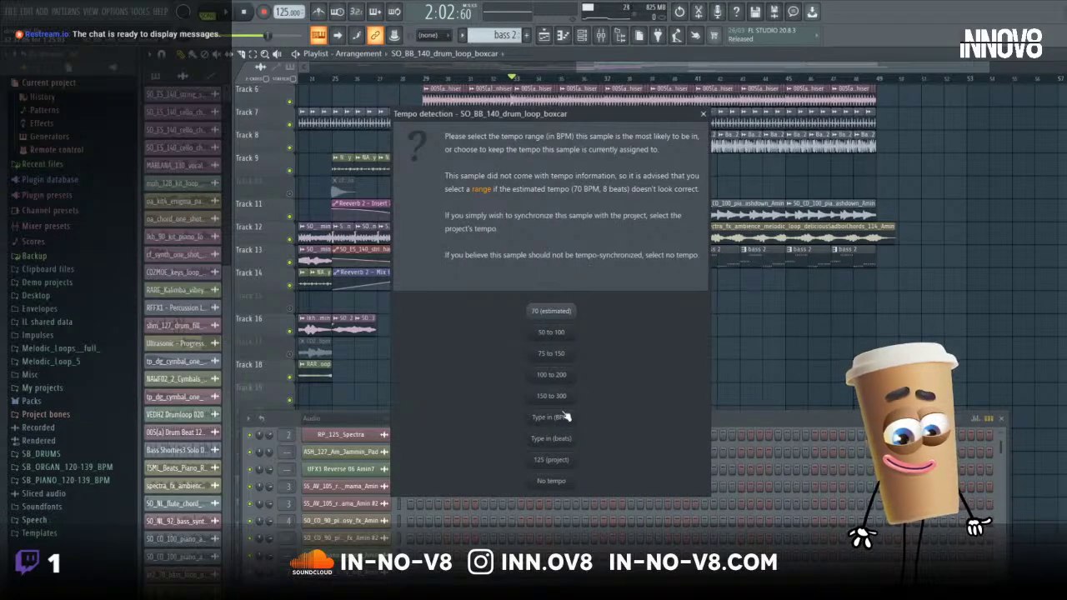
left_click(564, 417)
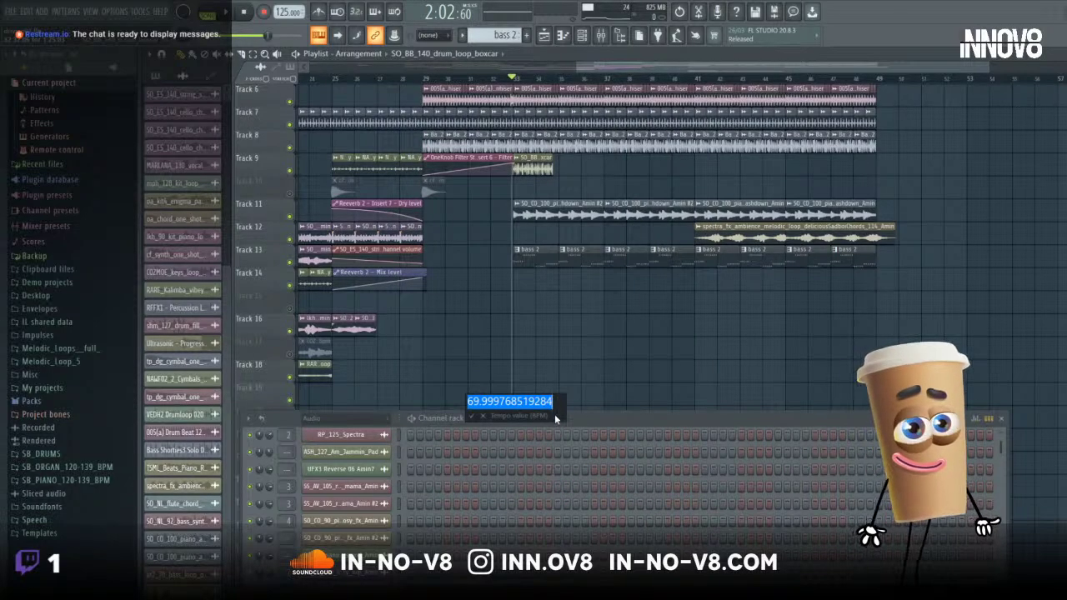
type("140")
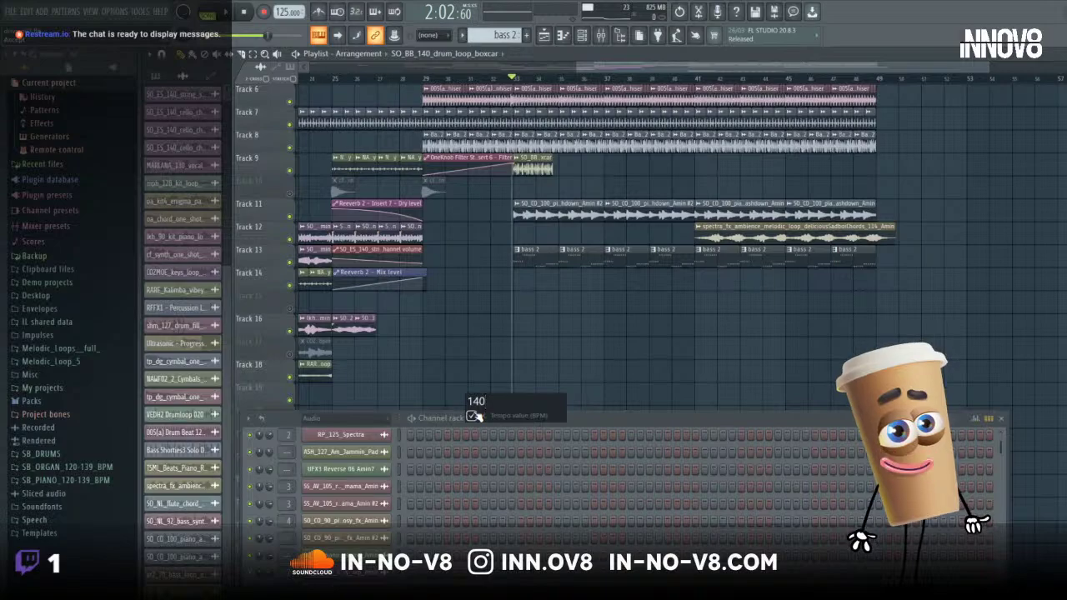
left_click(476, 416)
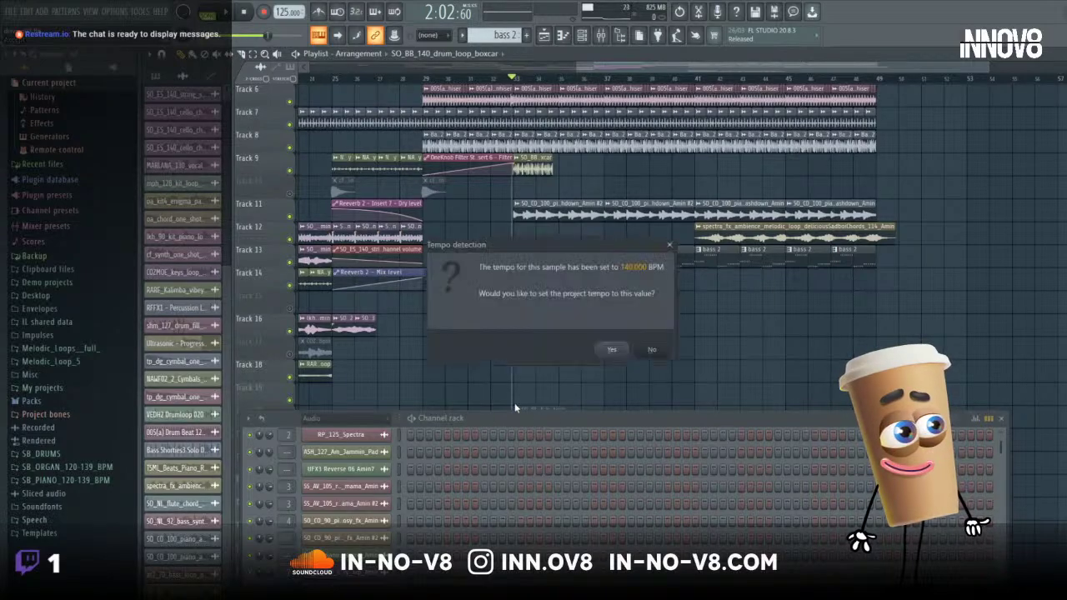
left_click(648, 357)
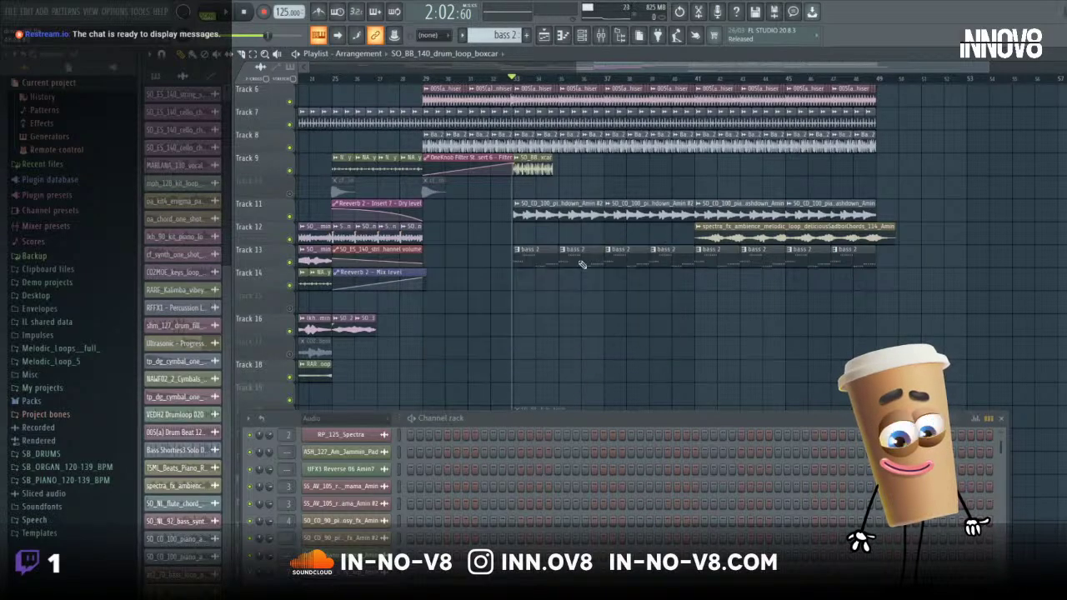
- Fit the boxcar drum loop on Track 9 to the project tempo, entering 140 BPM as its source tempo
left_click(518, 164)
left_click(618, 231)
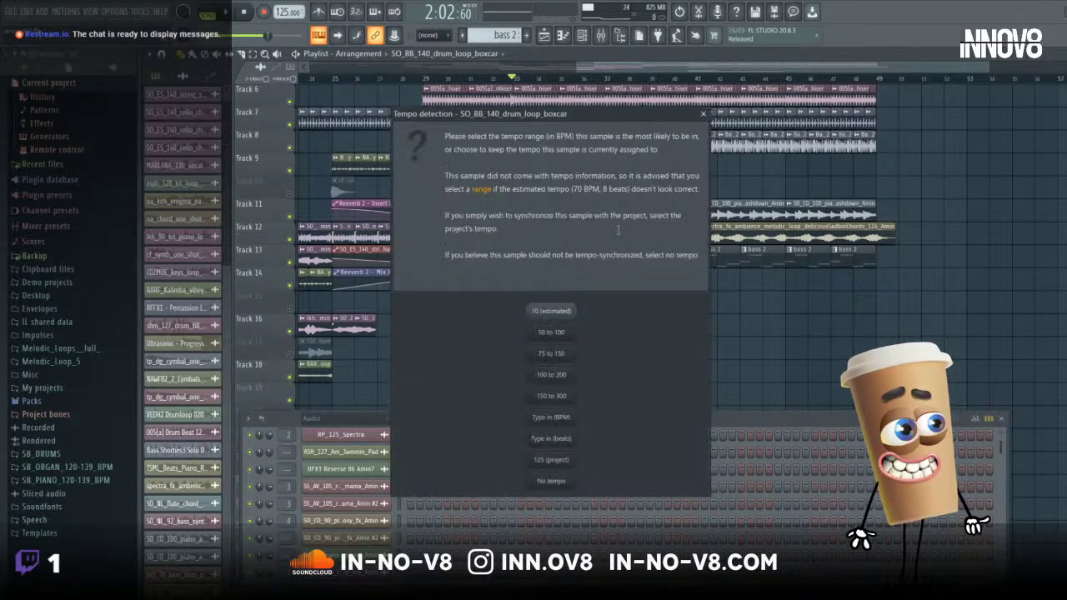
left_click(548, 423)
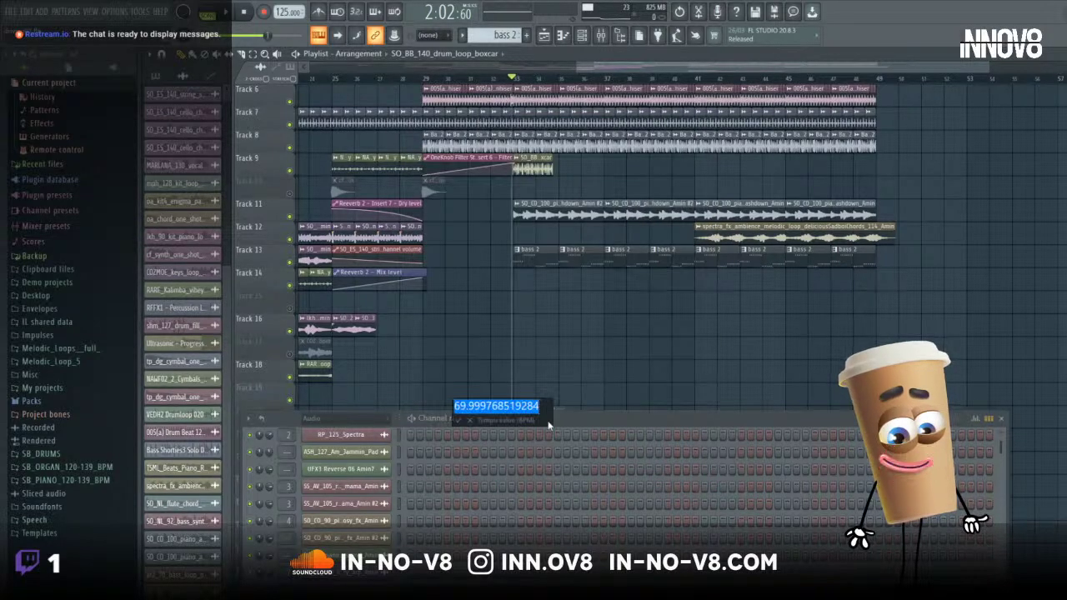
type("14")
key("Return")
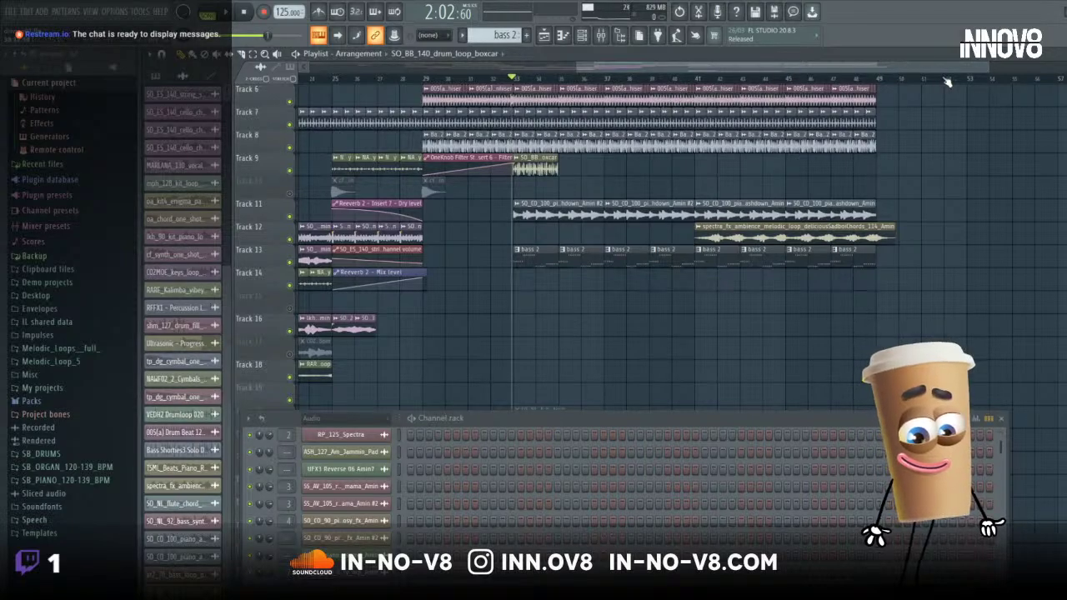
- Align the start of the Track 9 drum loop exactly with bar 33 and set the playlist snap to Line
left_click_drag(995, 75, 697, 74)
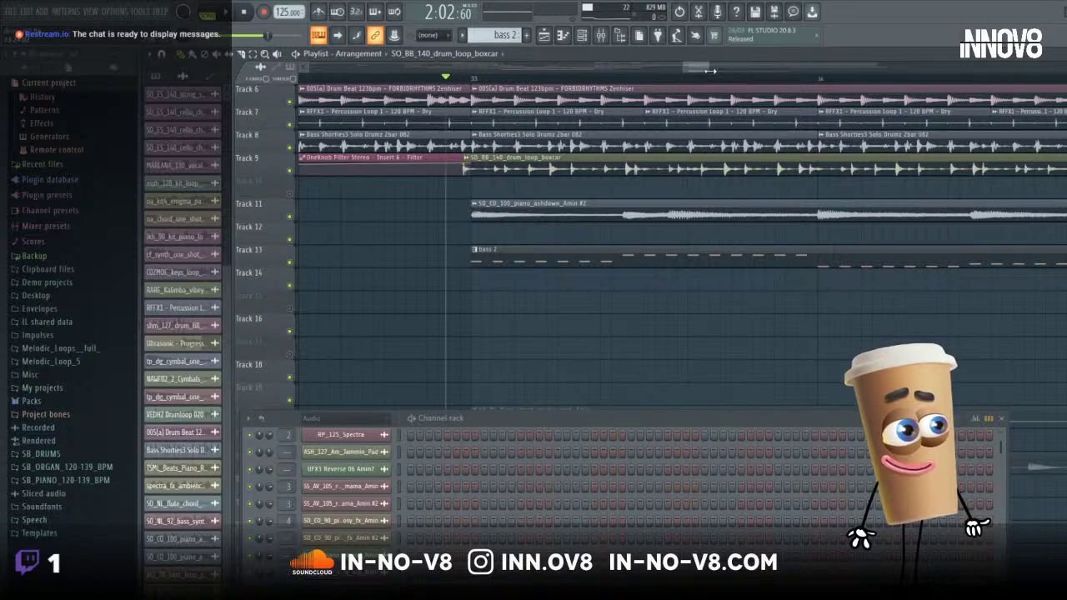
left_click_drag(517, 156, 525, 154)
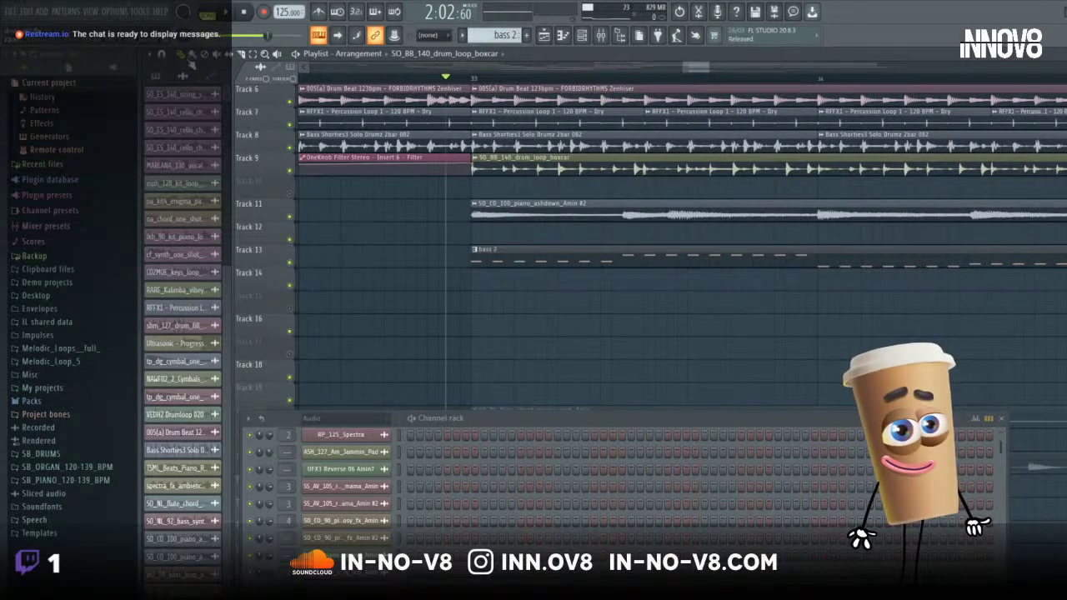
left_click(164, 55)
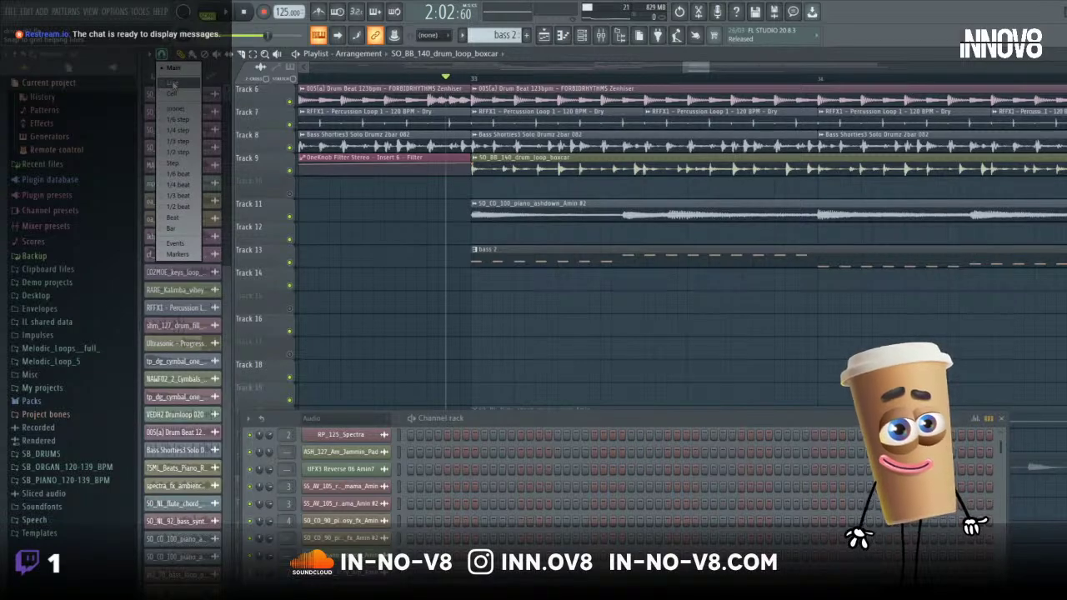
left_click(173, 84)
mouse_move(490, 159)
left_mouse_down()
mouse_move(510, 160)
mouse_move(497, 159)
left_mouse_up()
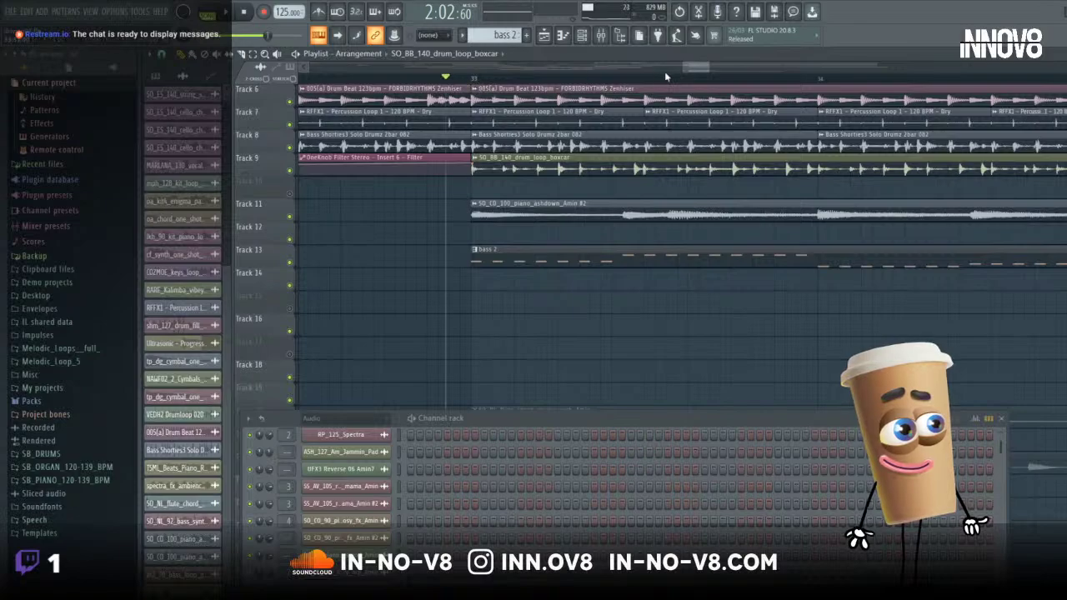
- Add copies of the boxcar drum loop on Track 9 at bars 35 and 37 and start playback
left_click_drag(709, 70, 744, 83)
left_click(689, 167)
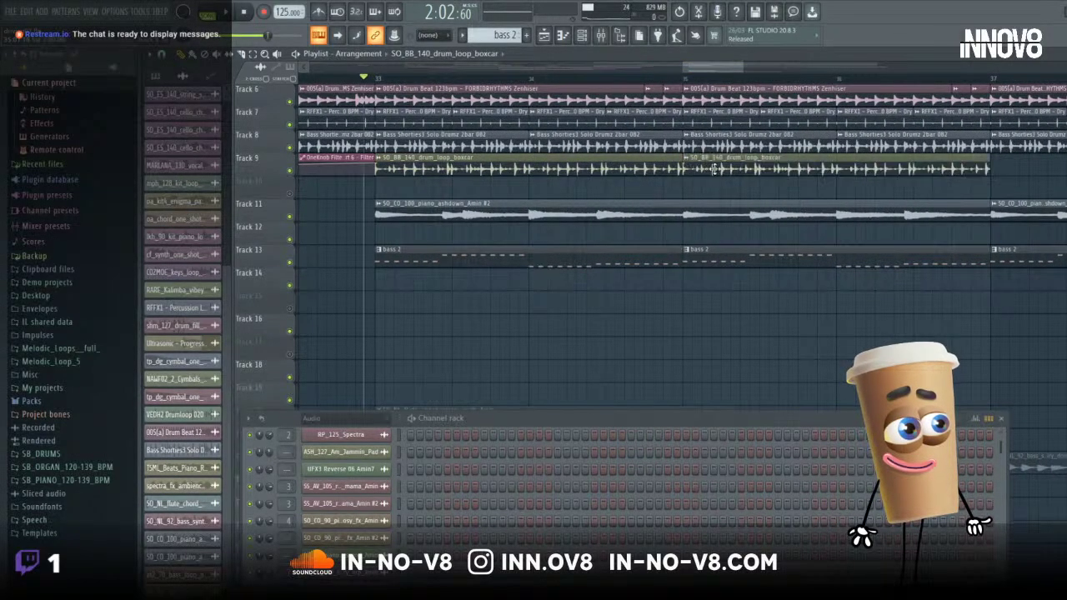
left_click(992, 162)
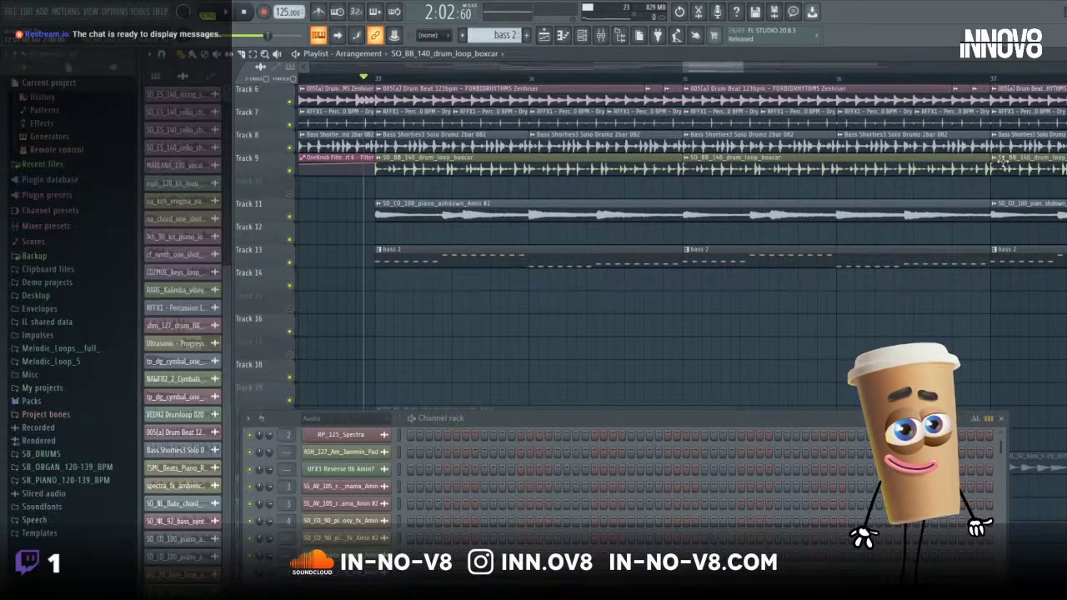
left_click(243, 12)
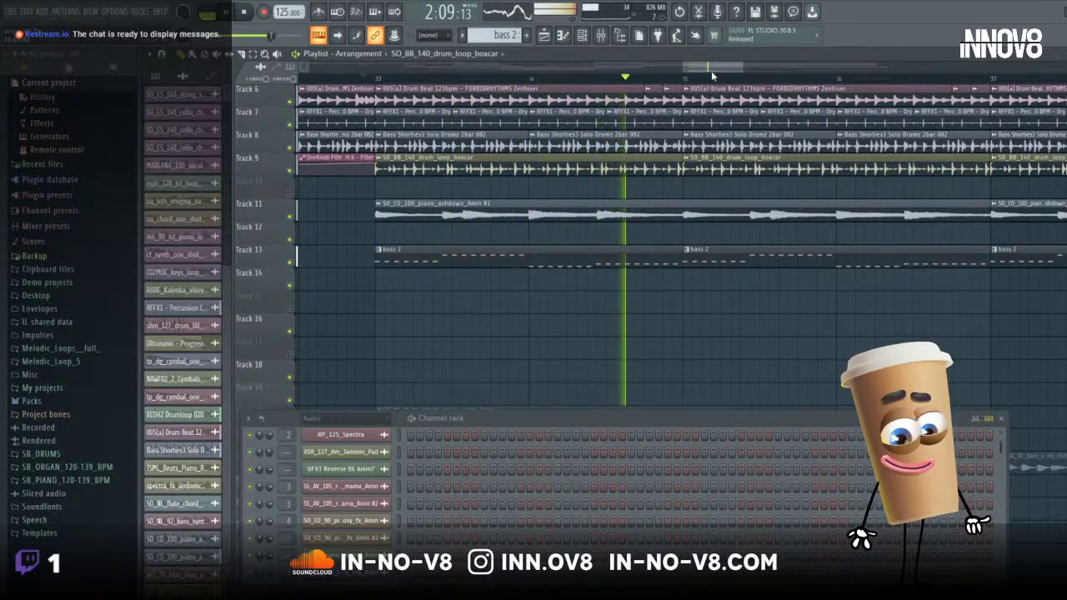
- Remove the boxcar drum loops at bars 33 and 35 from Track 9 and add copies at bars 39 and 41
scroll(869, 86, "down", 3)
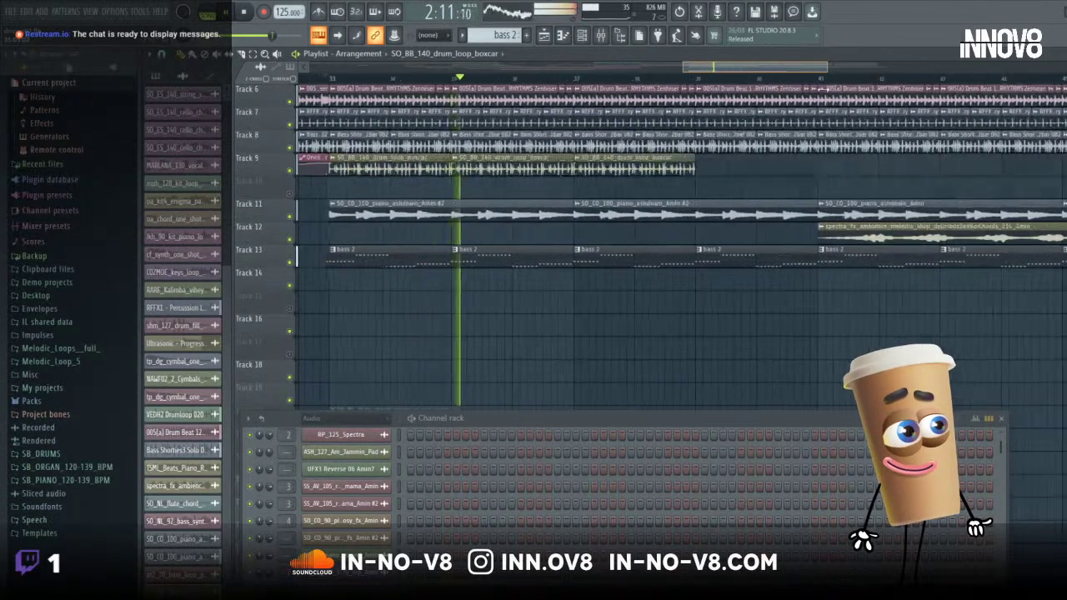
scroll(822, 101, "up", 2)
scroll(823, 101, "up", 2)
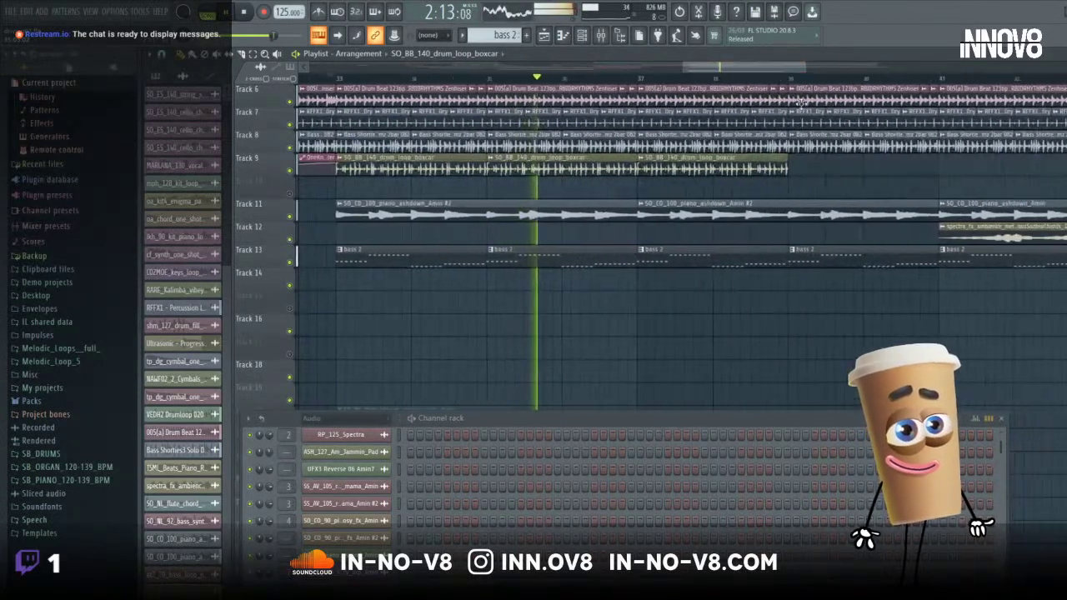
mouse_move(689, 69)
left_mouse_down()
mouse_move(722, 69)
mouse_move(695, 69)
left_mouse_up()
right_click(419, 167)
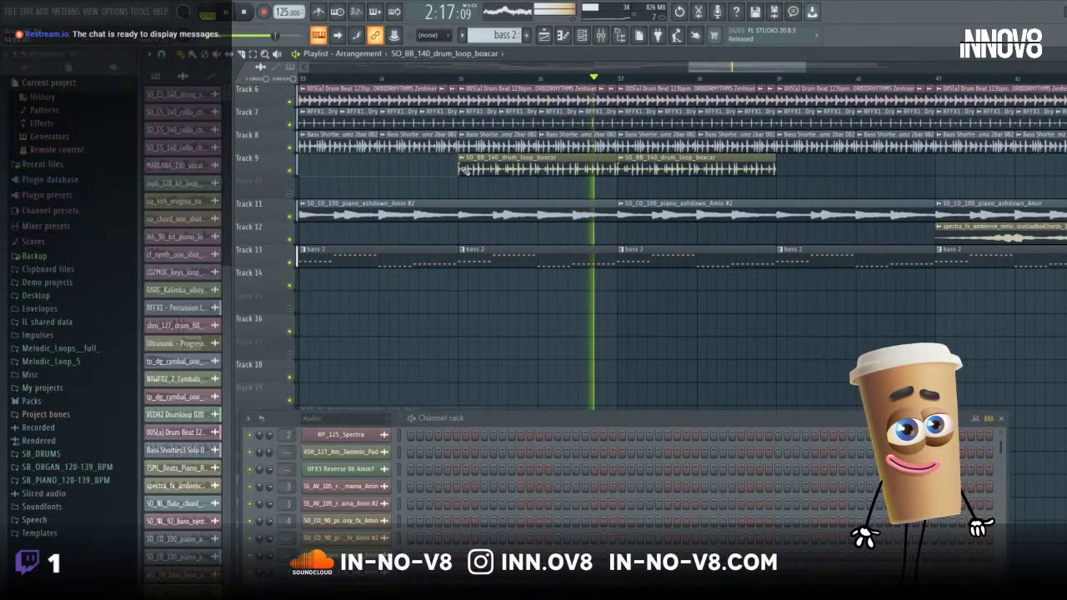
right_click(542, 166)
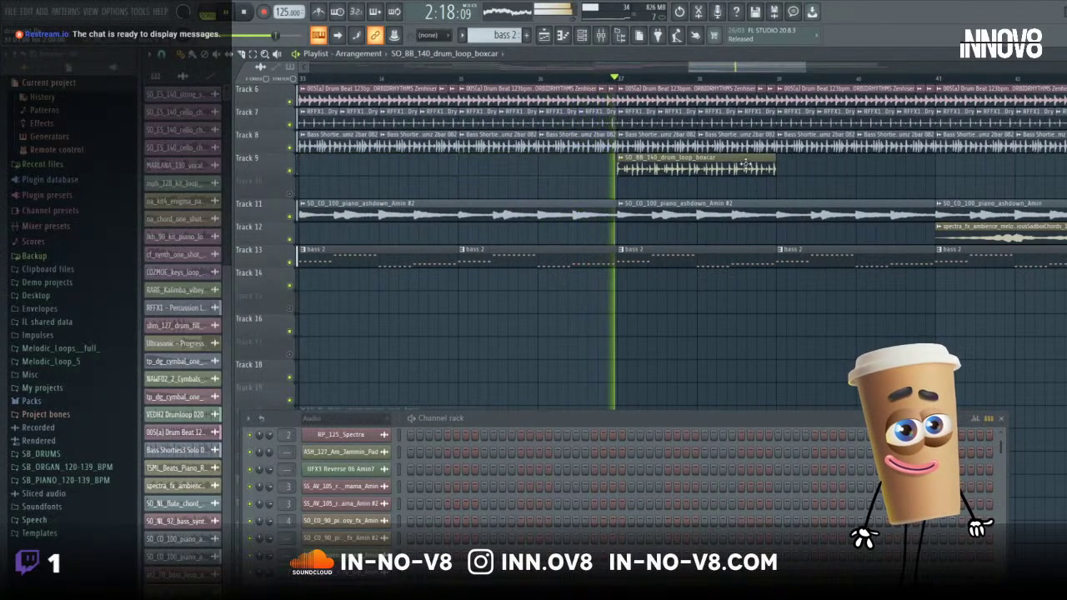
left_click(797, 170)
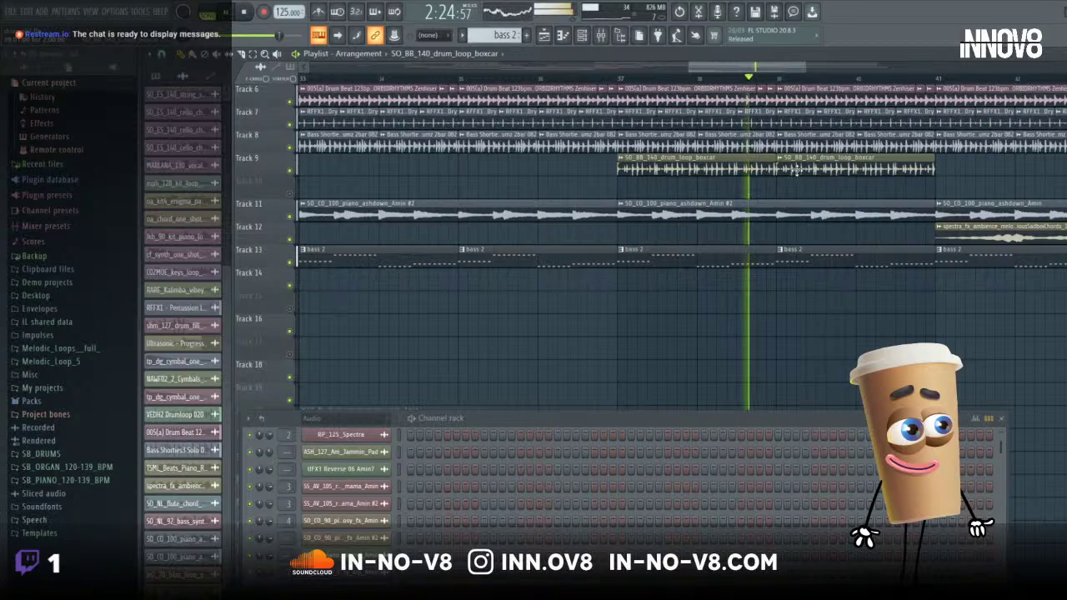
left_click(940, 167)
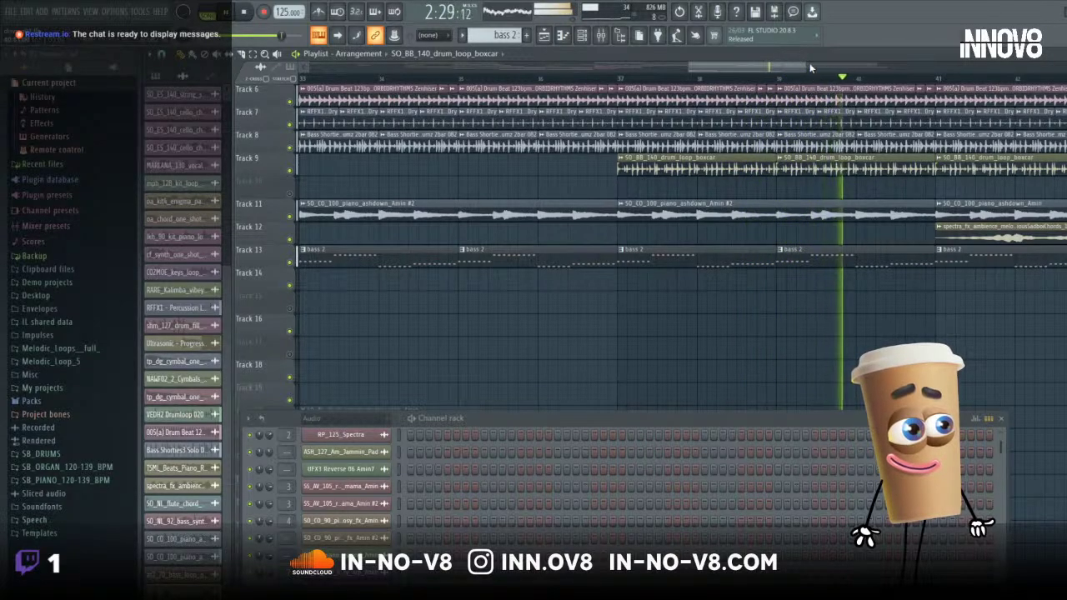
- Listen to the boxcar loops up to bar 43, stop playback, and move the playhead to just before bar 37
scroll(821, 90, "down", 4)
scroll(830, 85, "up", 4)
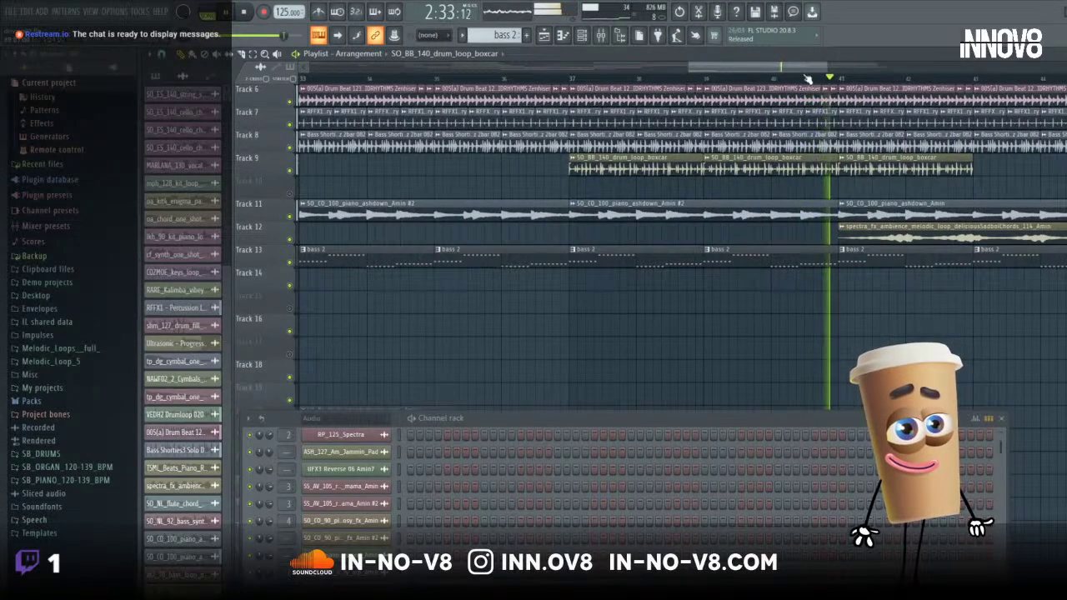
mouse_move(784, 67)
left_mouse_down()
mouse_move(857, 70)
mouse_move(804, 68)
left_mouse_up()
left_click_drag(690, 66, 723, 67)
left_click_drag(813, 67, 875, 68)
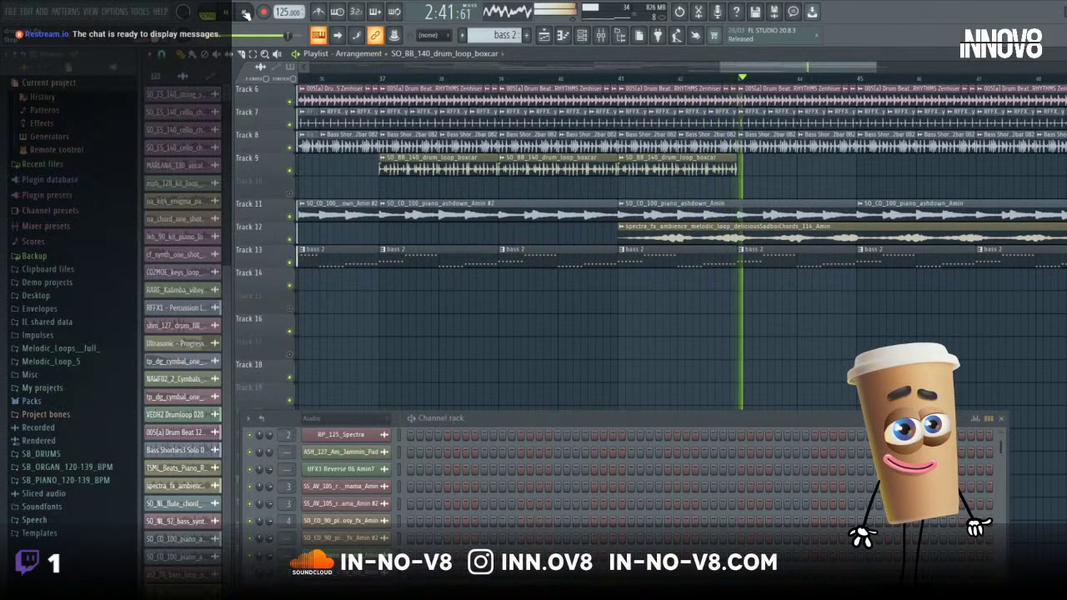
key("space")
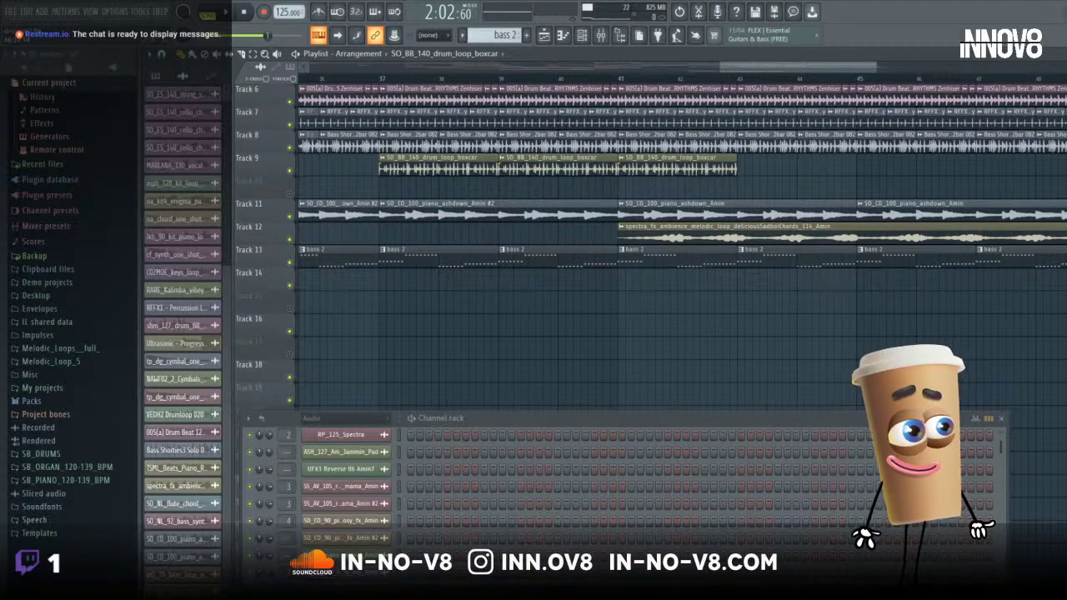
left_click(377, 78)
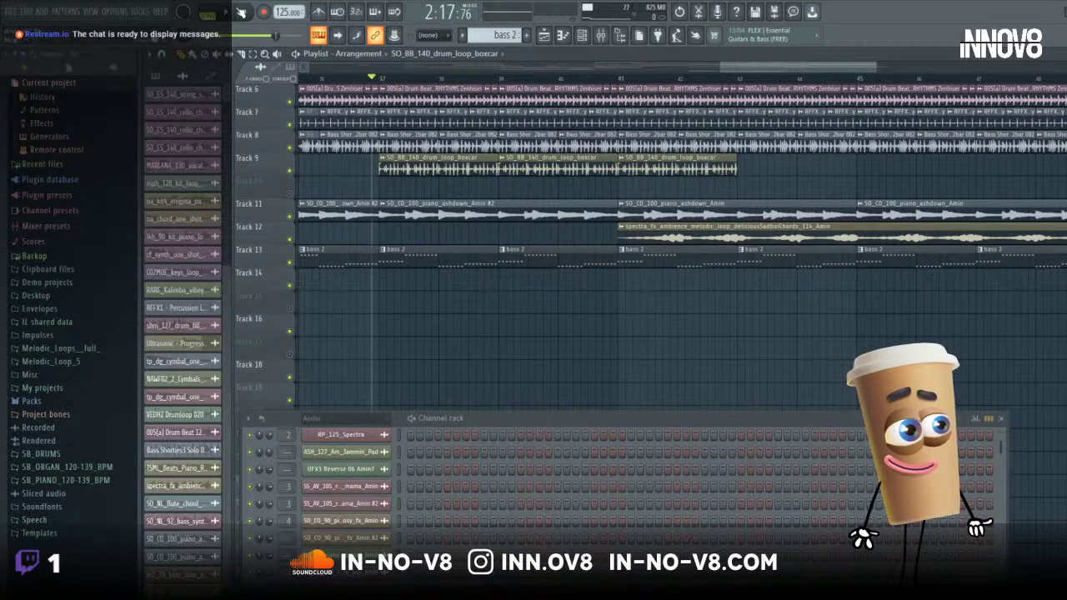
- During playback, remove the boxcar drum loops at bars 37 and 39 from Track 9 and move the bar 41 loop to muted Track 15
left_click(243, 11)
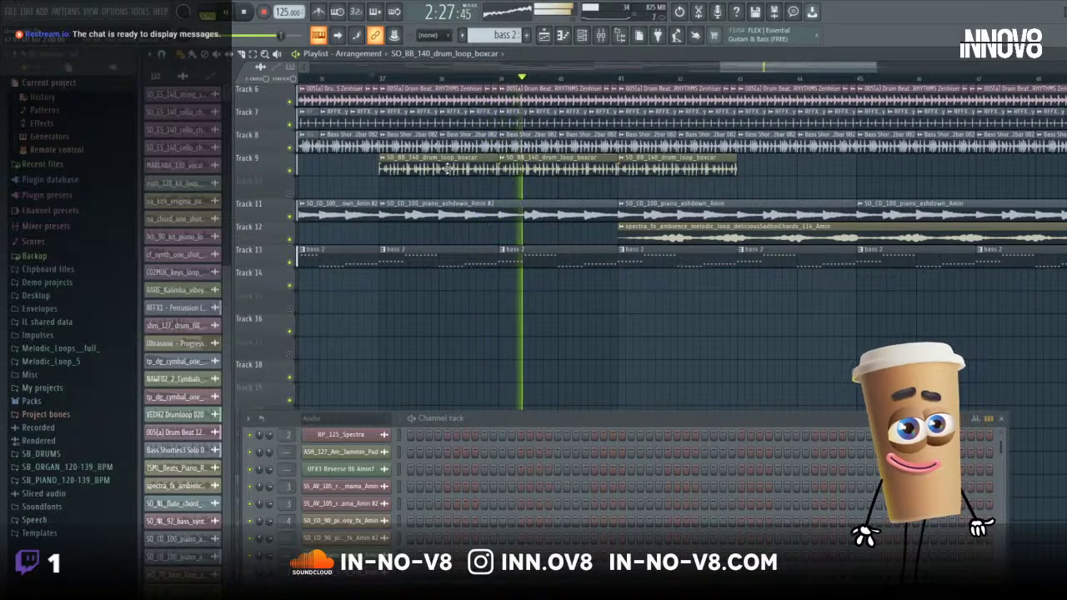
right_click(448, 168)
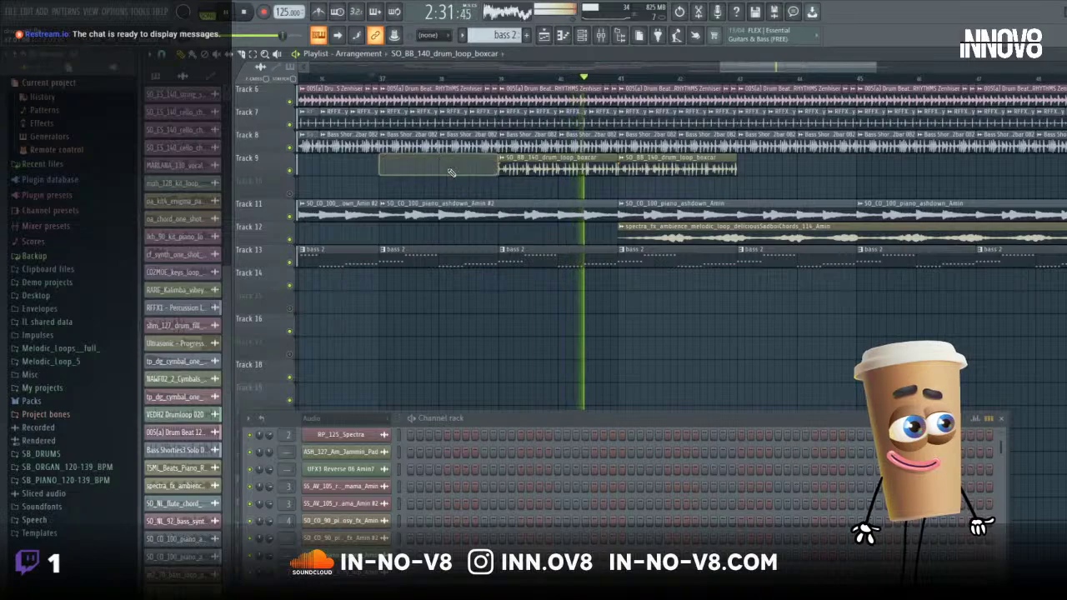
right_click(538, 169)
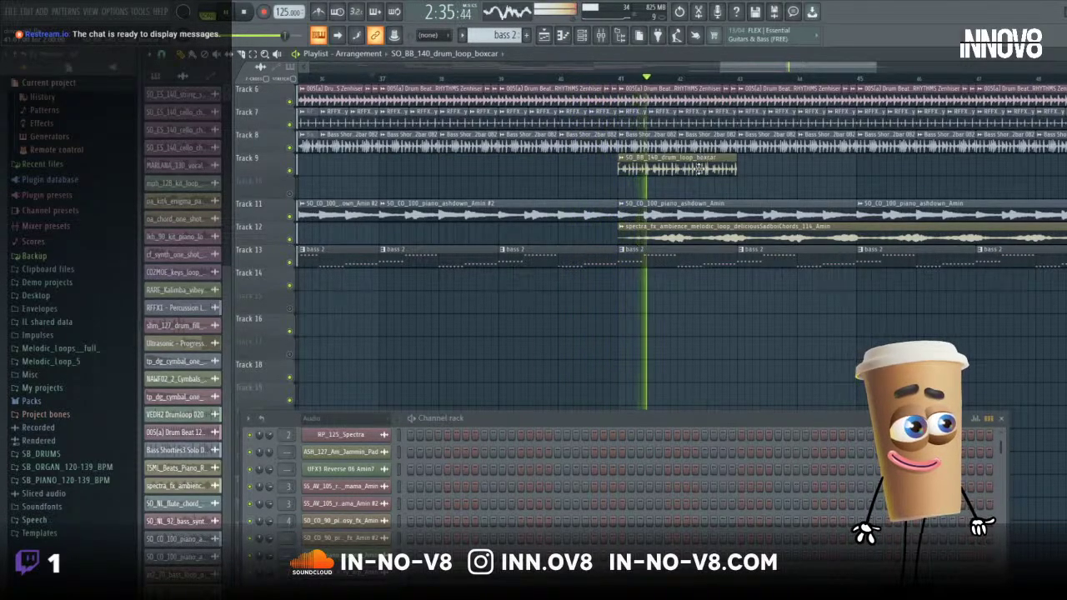
left_click_drag(702, 160, 699, 322)
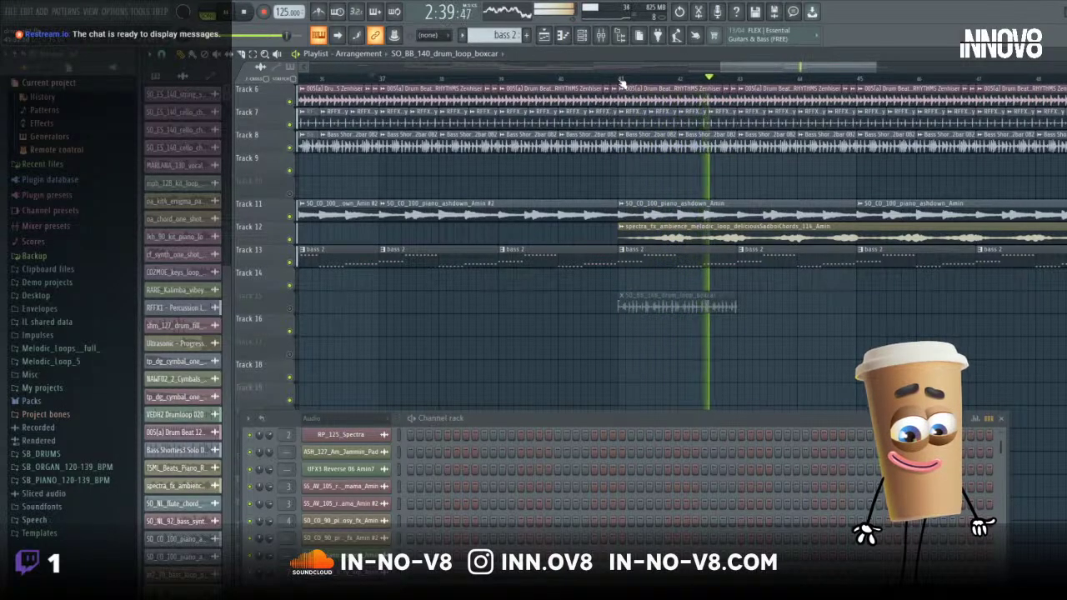
- Move the playhead to the end of the arrangement at bar 49 and stop playback
left_click_drag(719, 70, 557, 70)
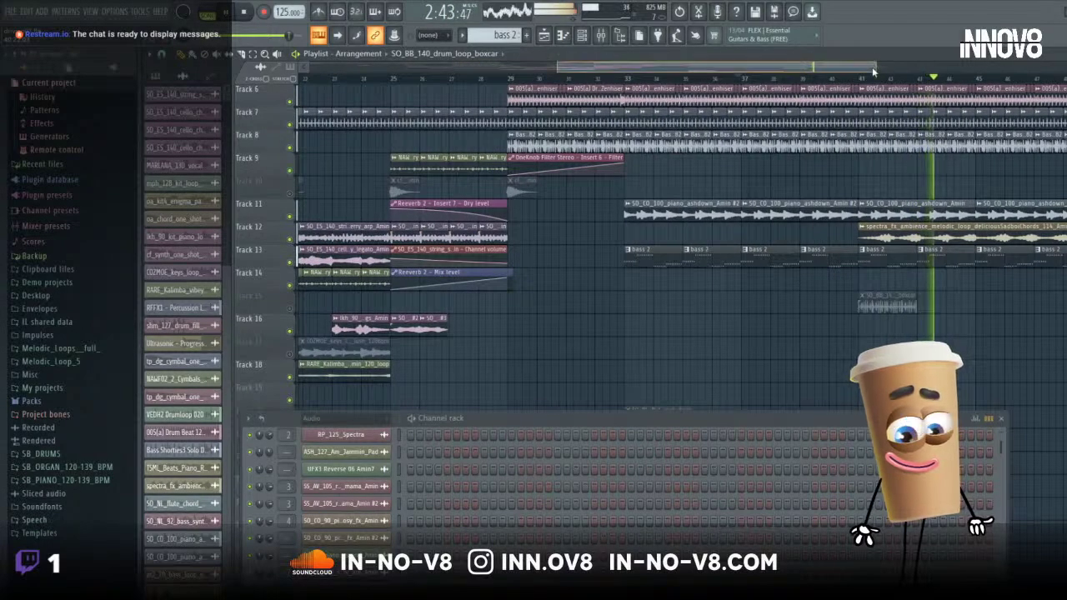
left_click_drag(874, 66, 987, 69)
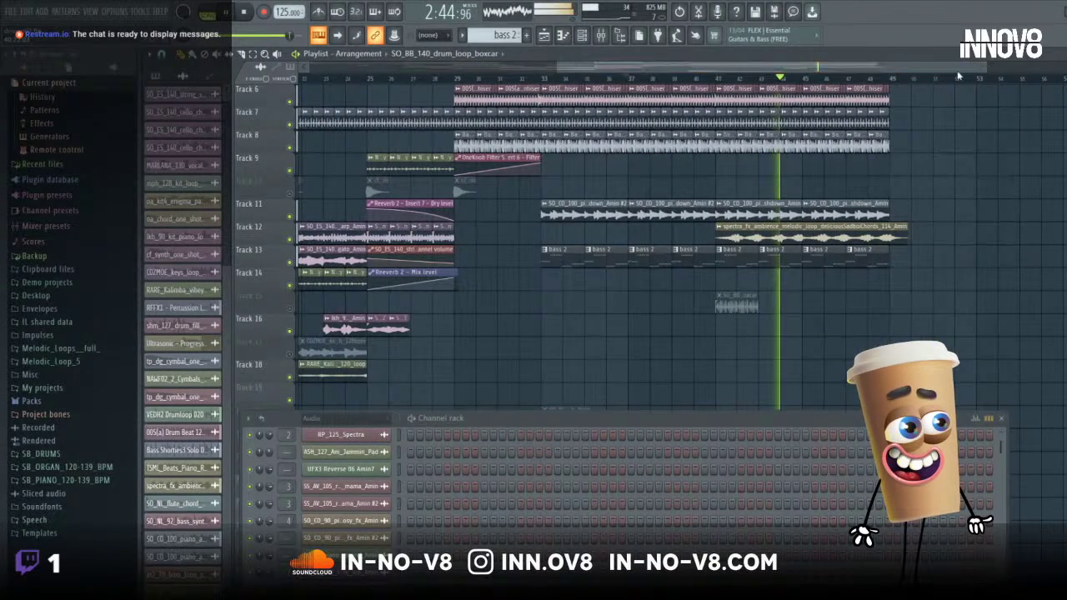
left_click(887, 80)
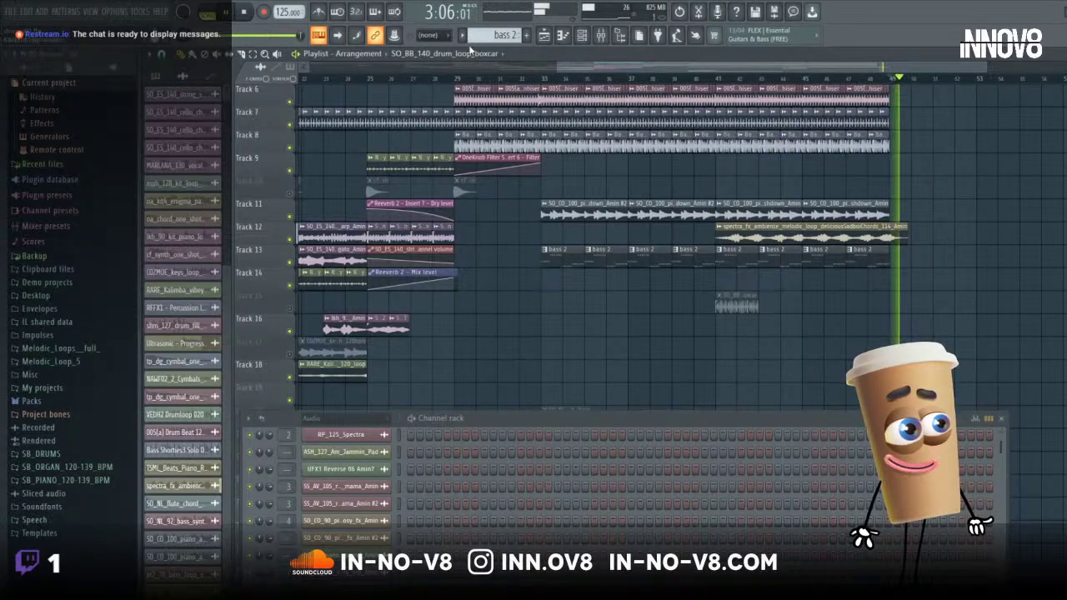
left_click(242, 14)
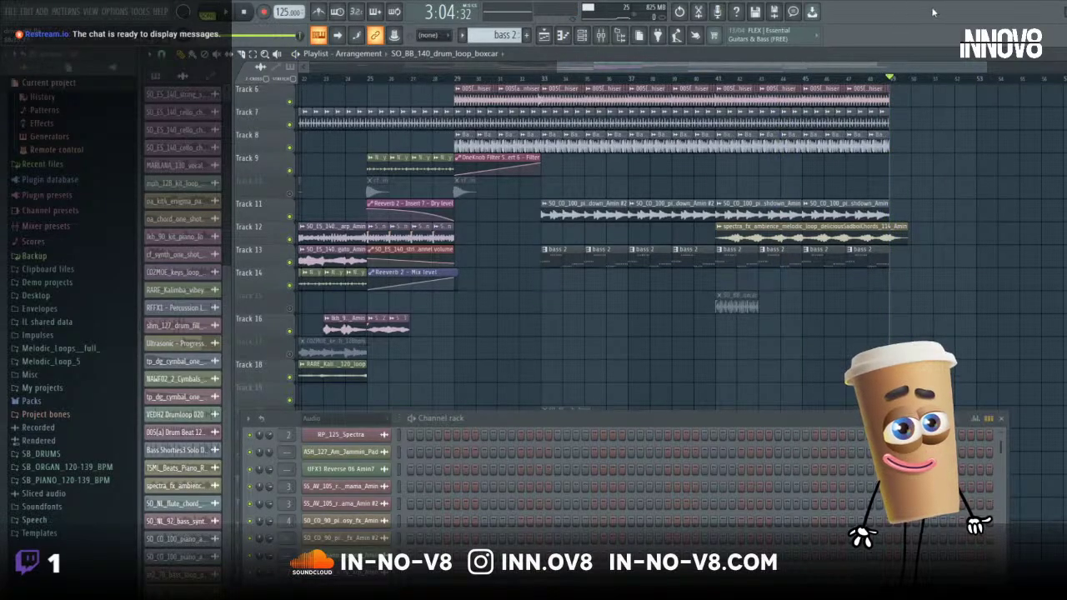